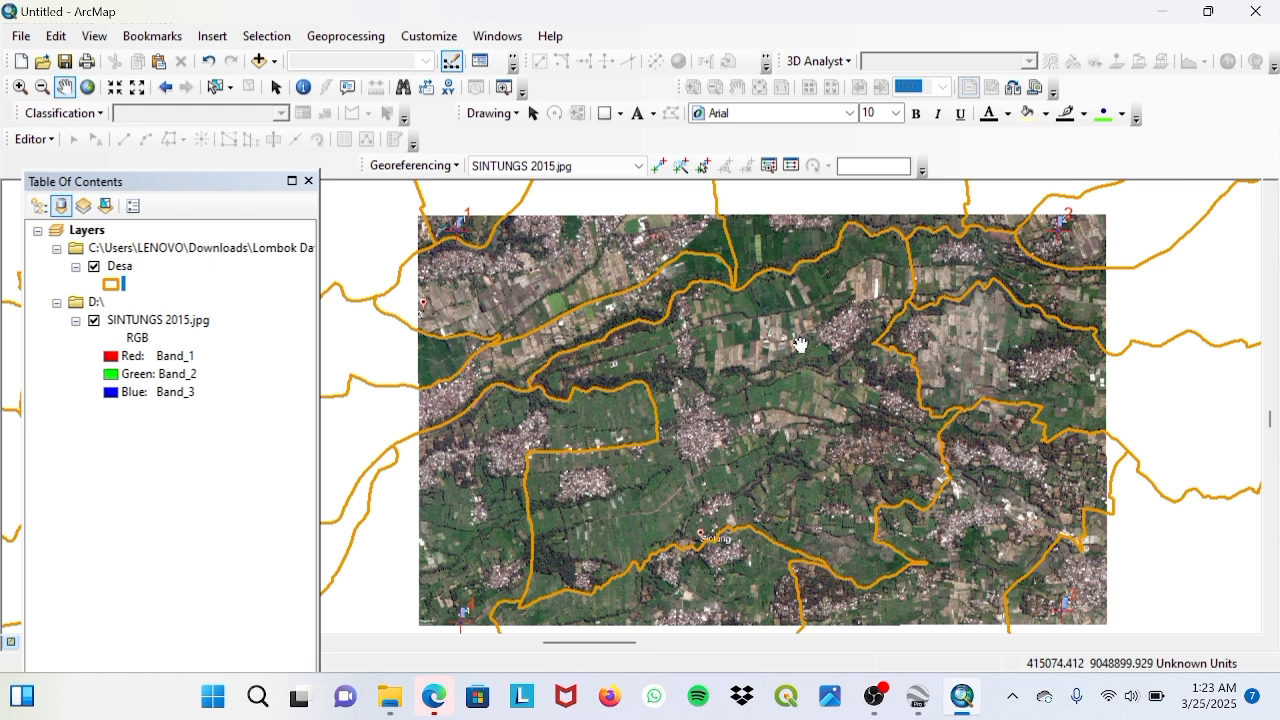
scroll(742, 388, "down", 1)
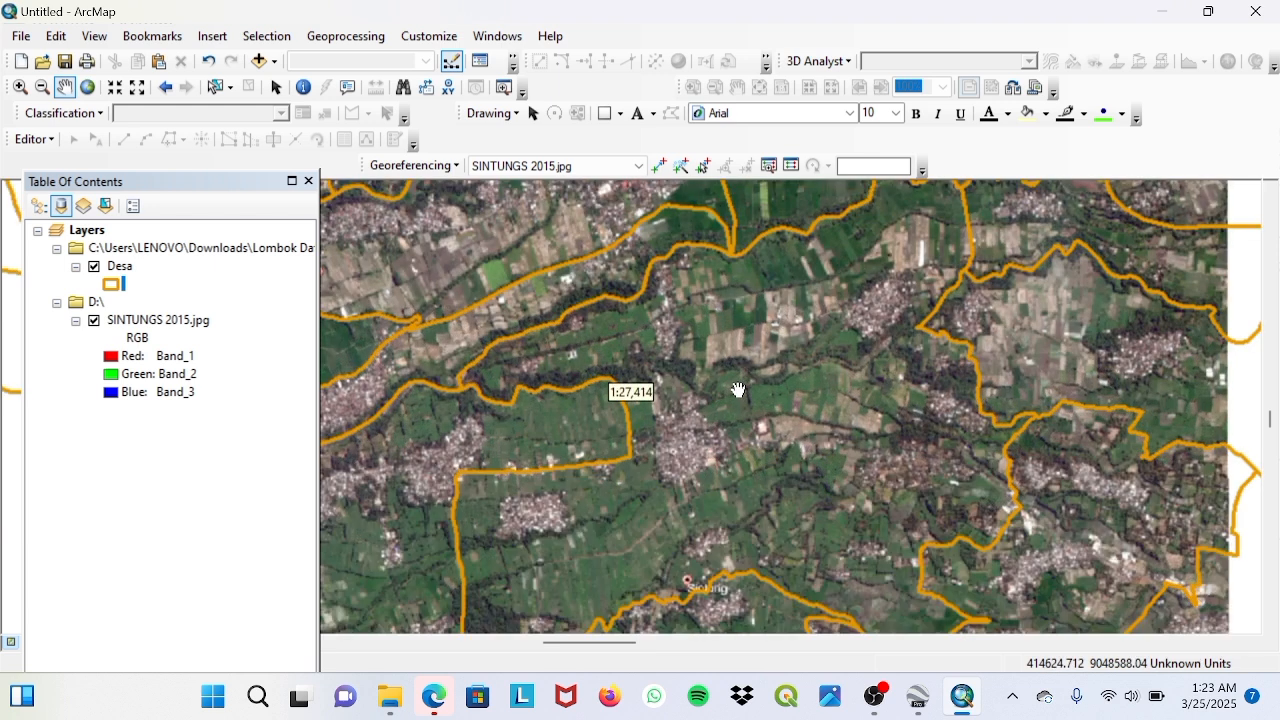
scroll(773, 367, "down", 3)
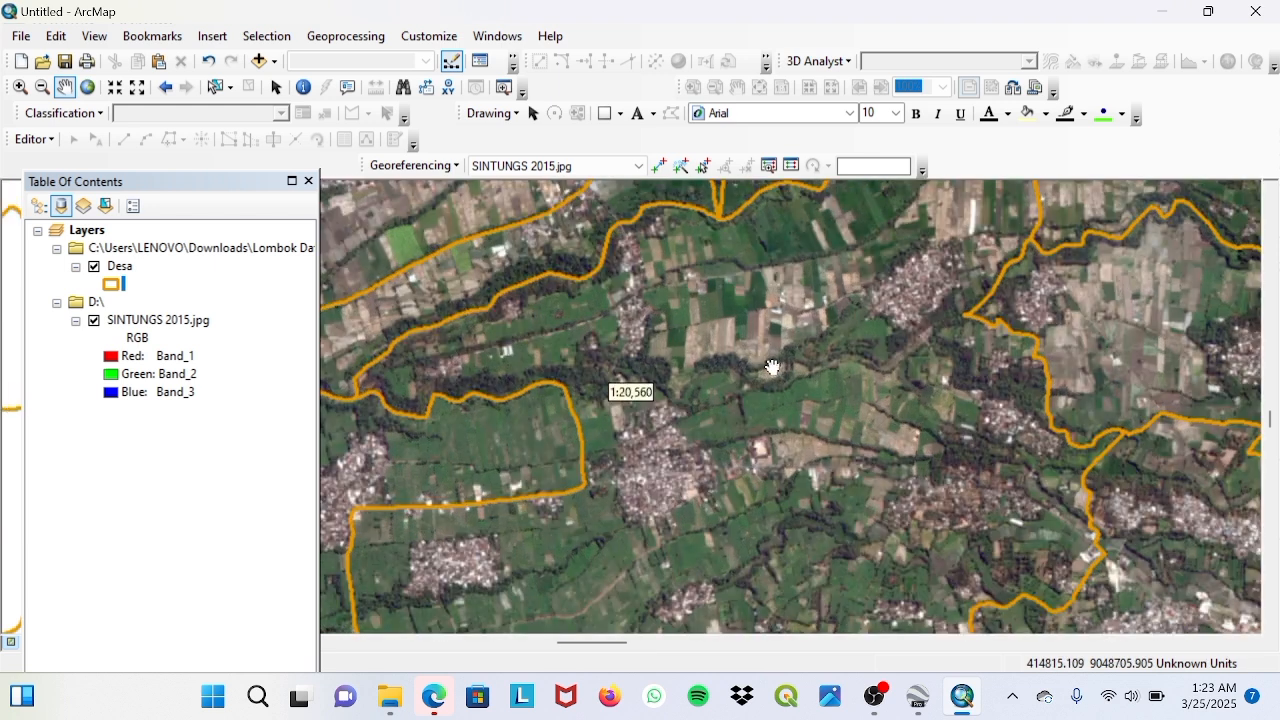
scroll(777, 360, "up", 4)
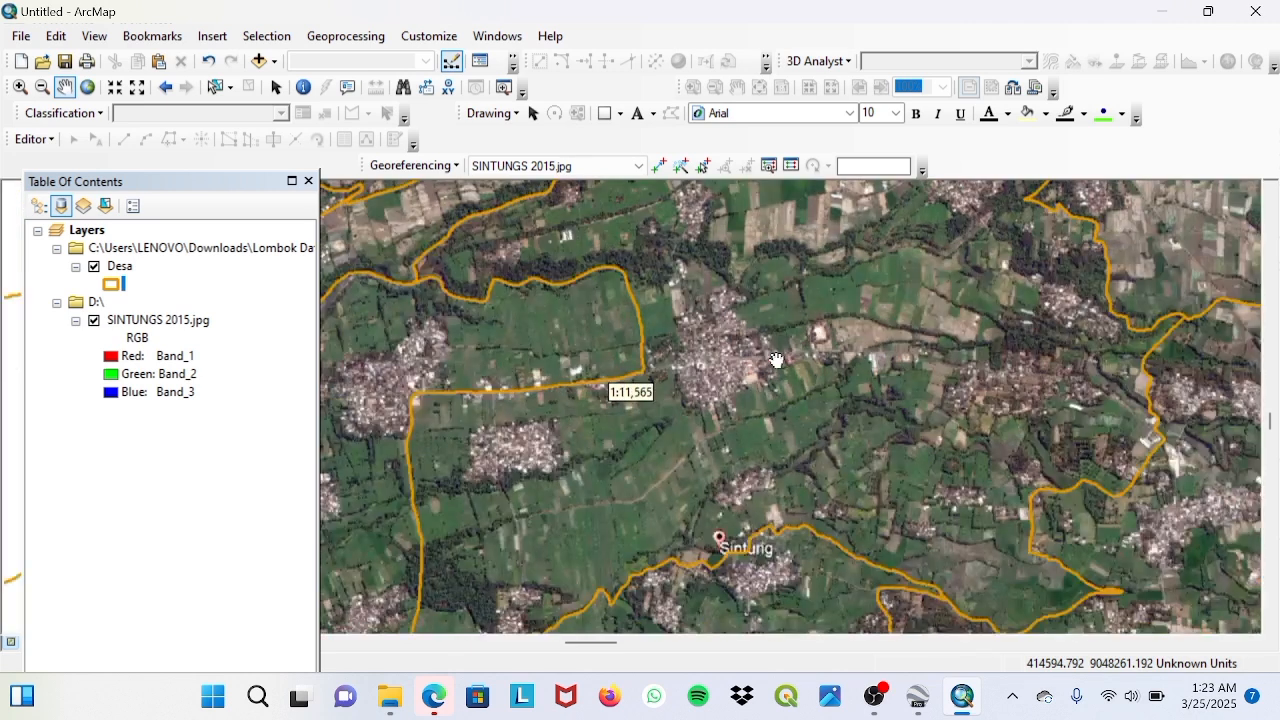
scroll(765, 383, "down", 3)
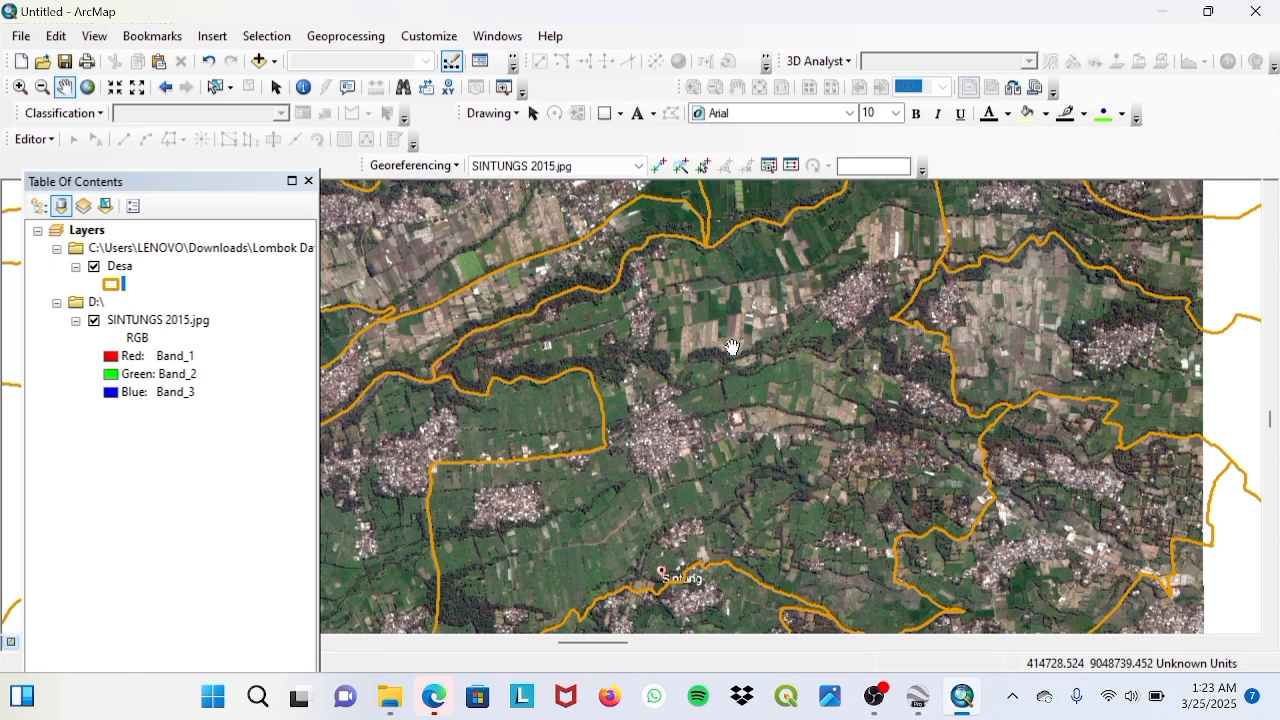
scroll(705, 318, "up", 1)
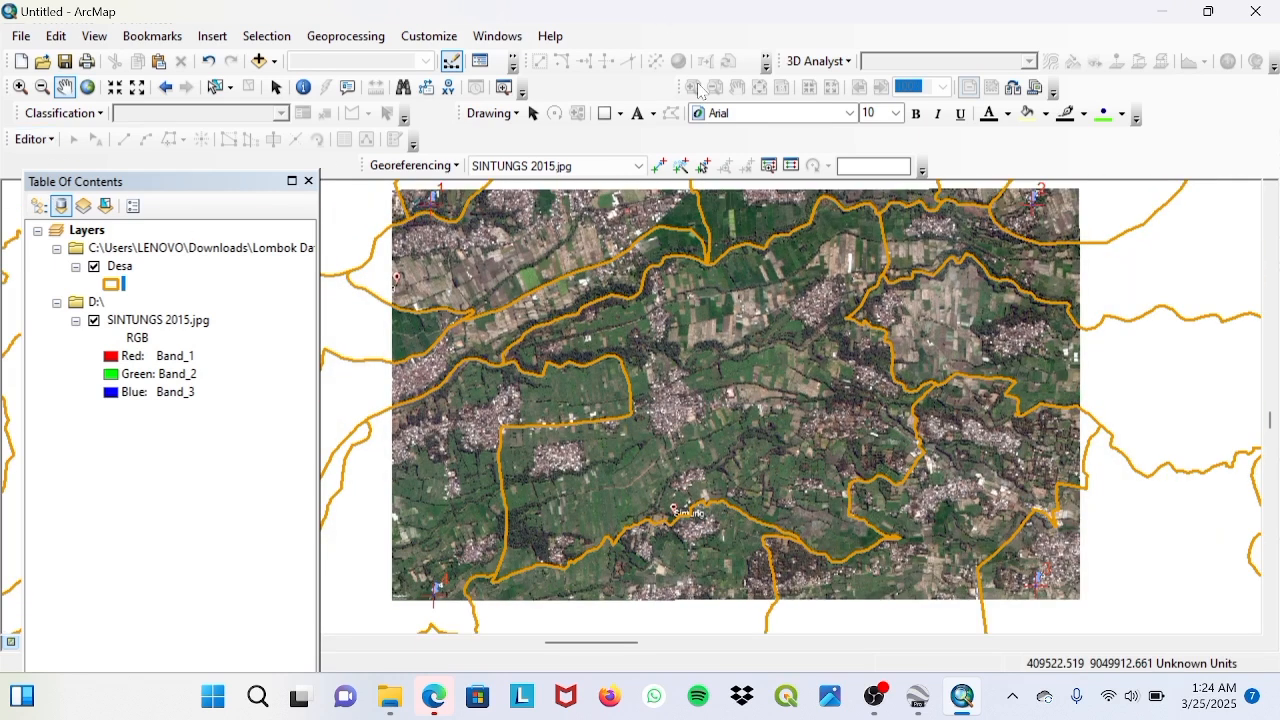
Step: Create a folder named "praktikum acara 2" in the Home - Documents\ArcGIS location of the Catalog
left_click(510, 64)
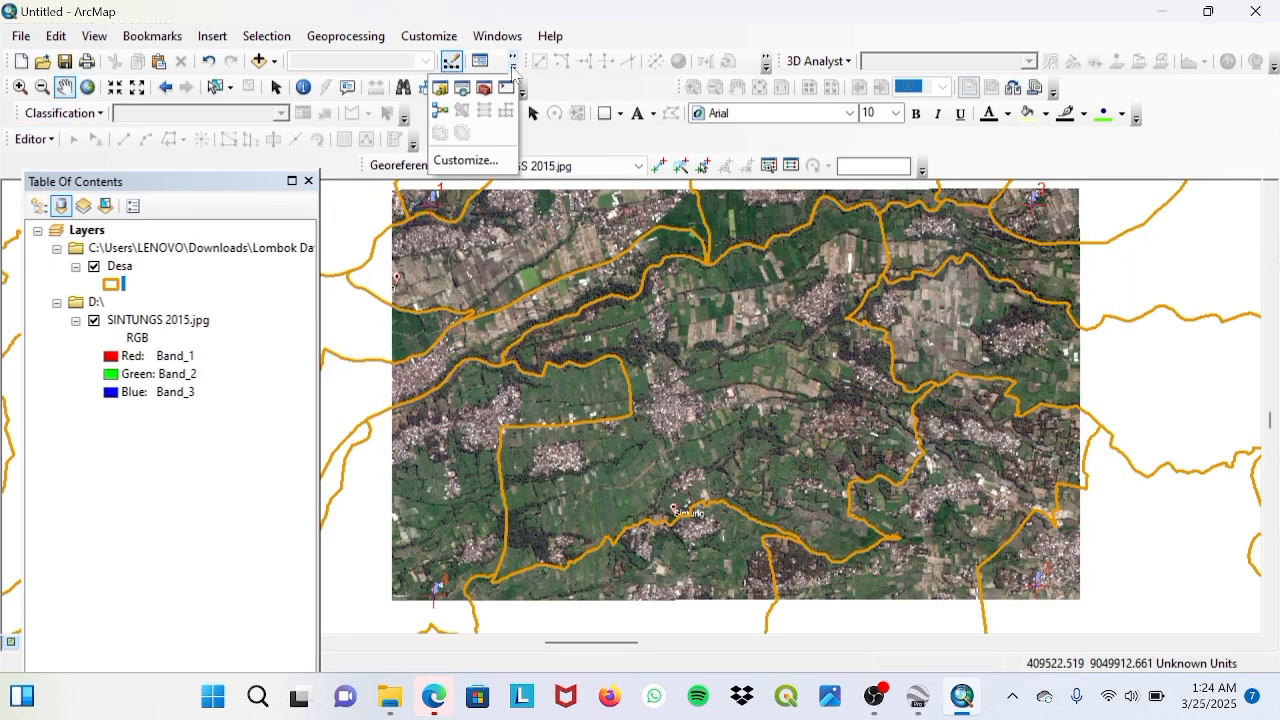
left_click(441, 89)
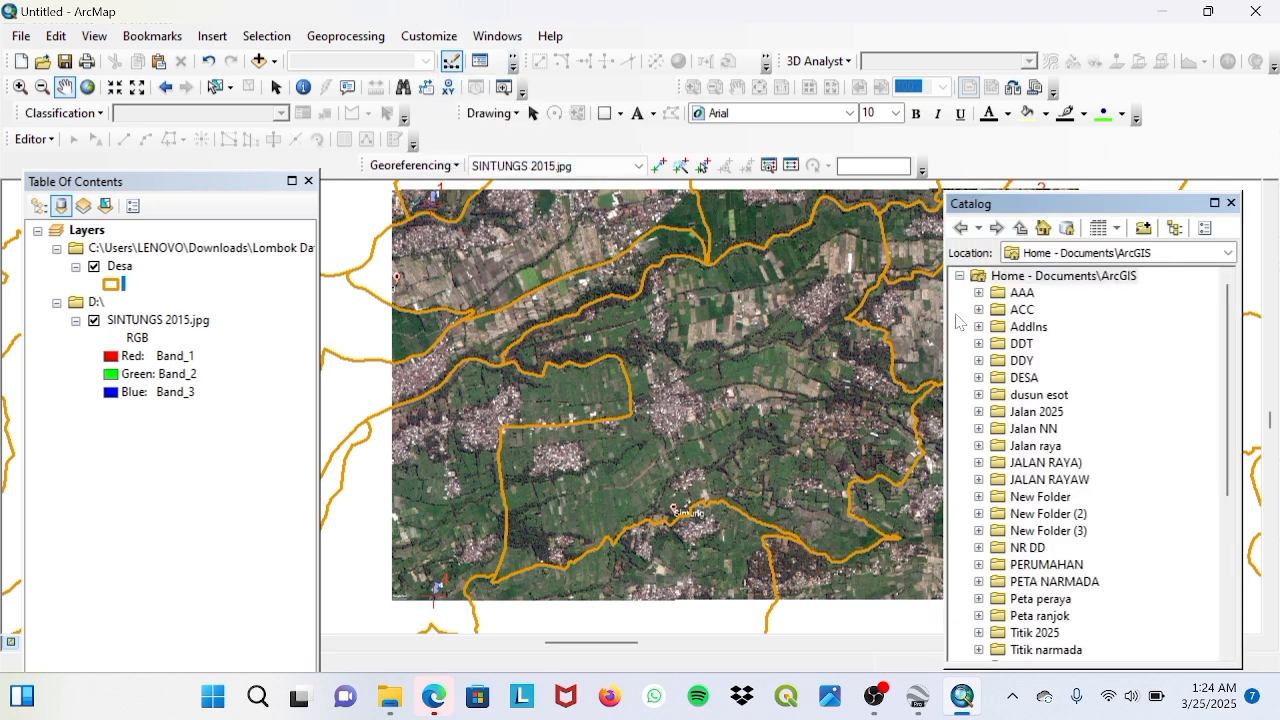
right_click(1001, 281)
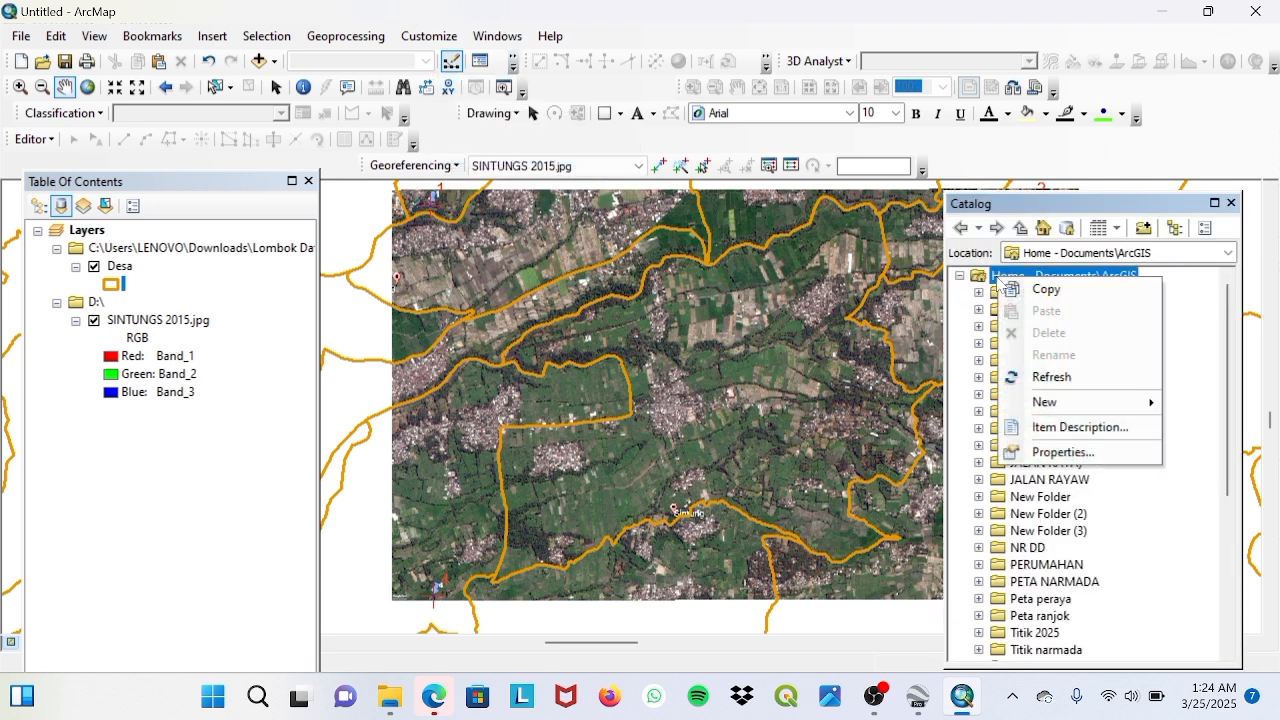
mouse_move(1044, 401)
left_click(826, 311)
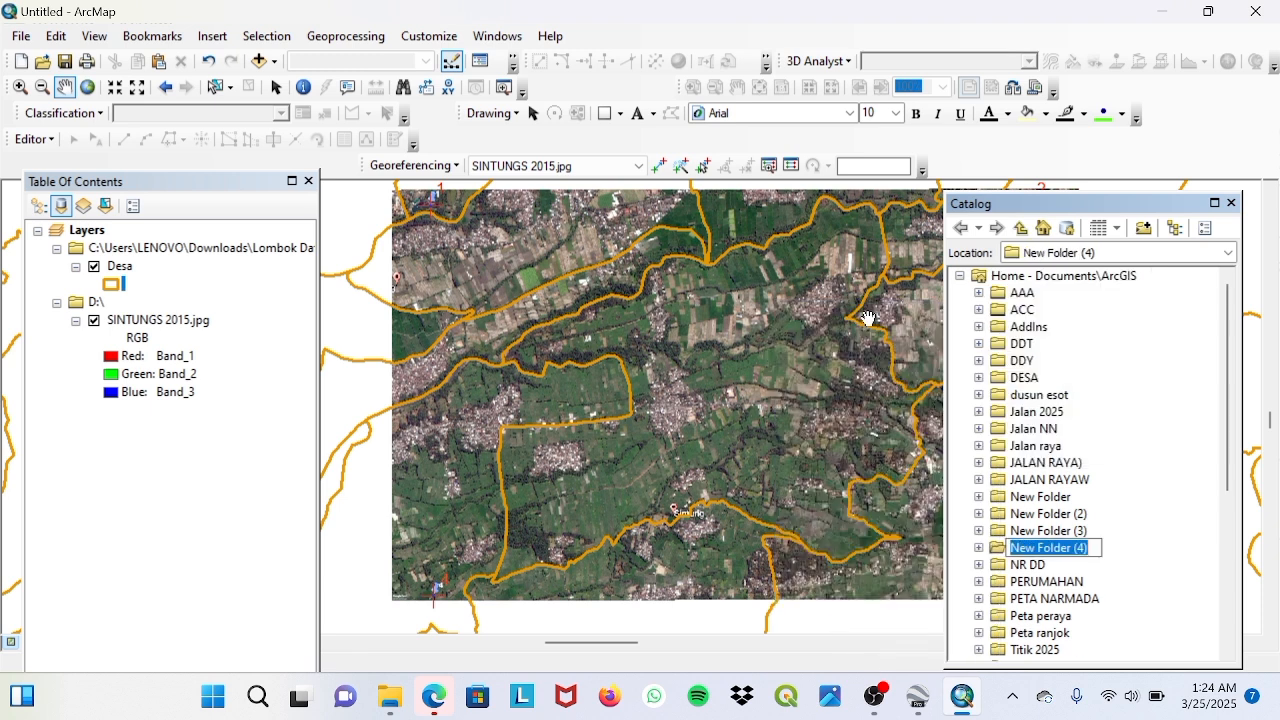
left_click_drag(1024, 547, 1090, 547)
type("praktikum ")
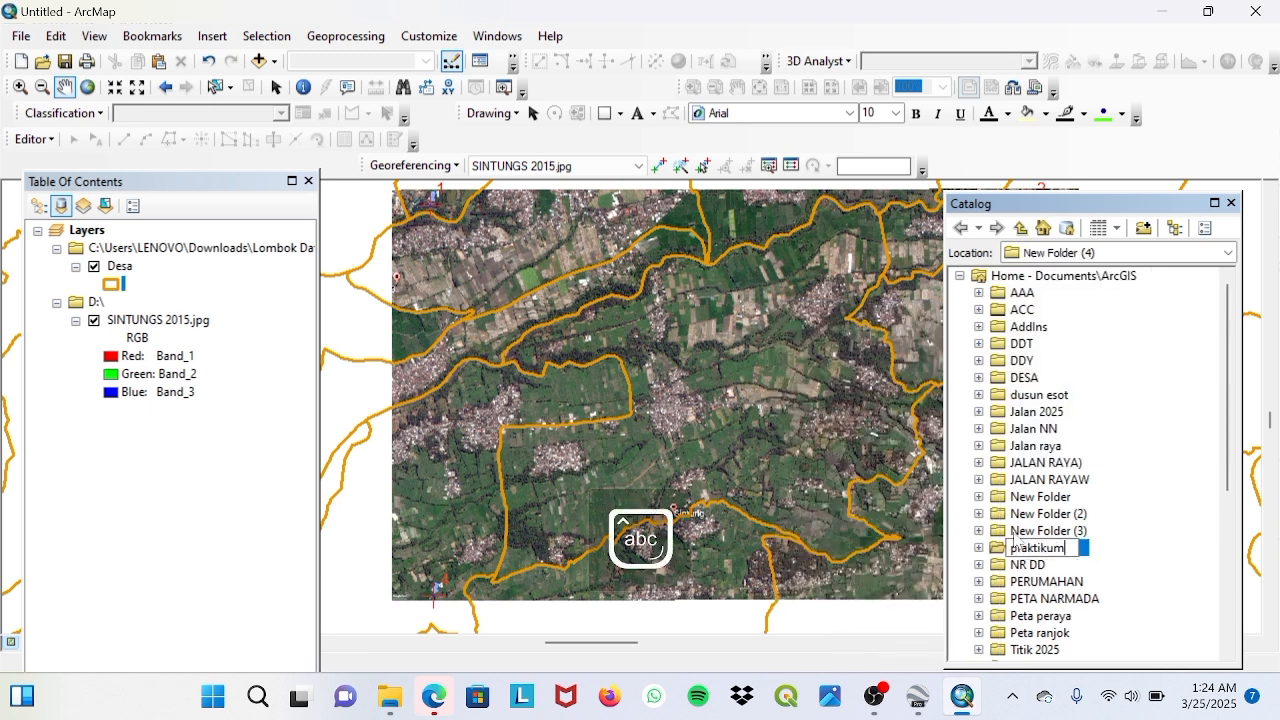
type("acara 2")
key("Return")
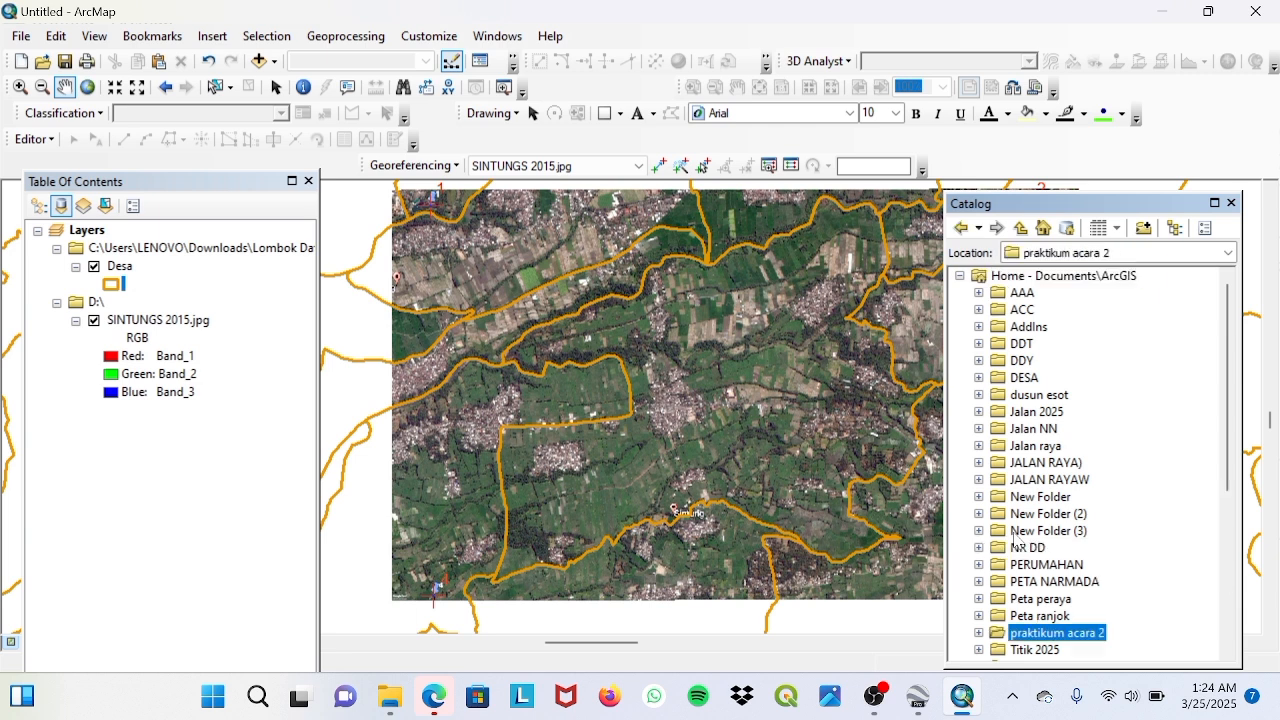
Step: Start a new shapefile in the praktikum acara 2 folder, named "titik" with the Point feature type
scroll(1060, 535, "down", 2)
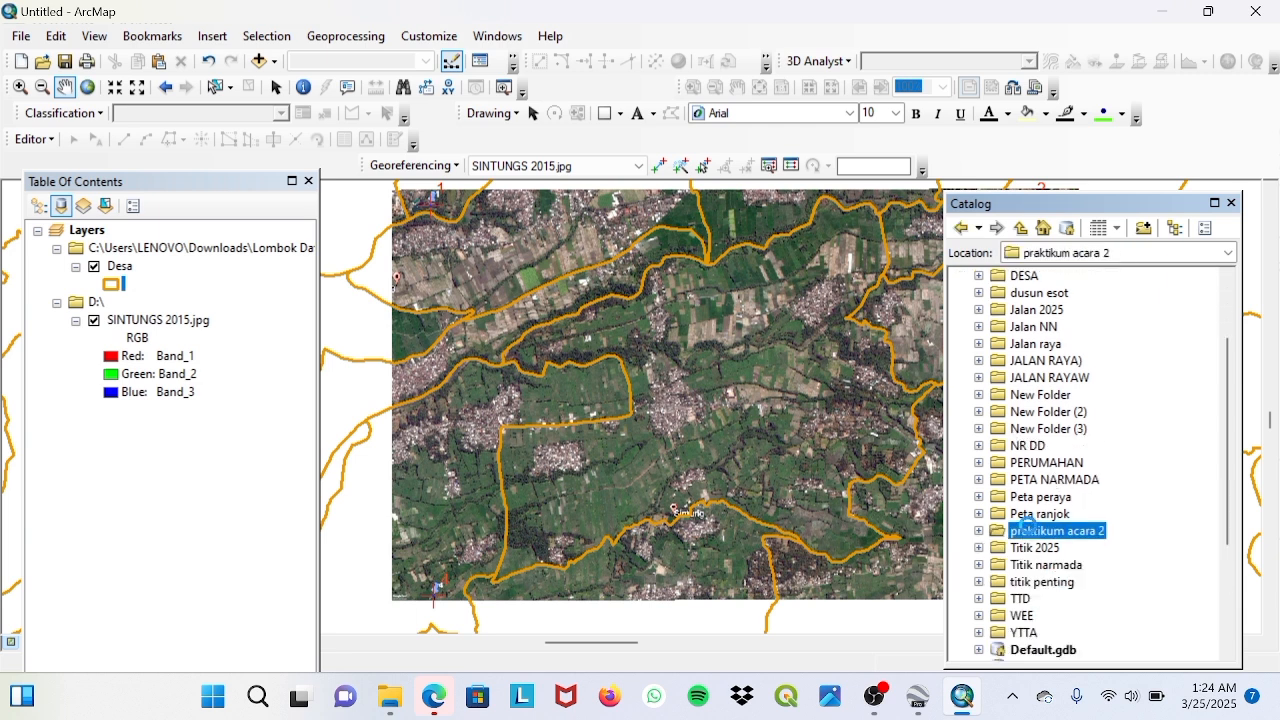
right_click(1027, 527)
mouse_move(1099, 465)
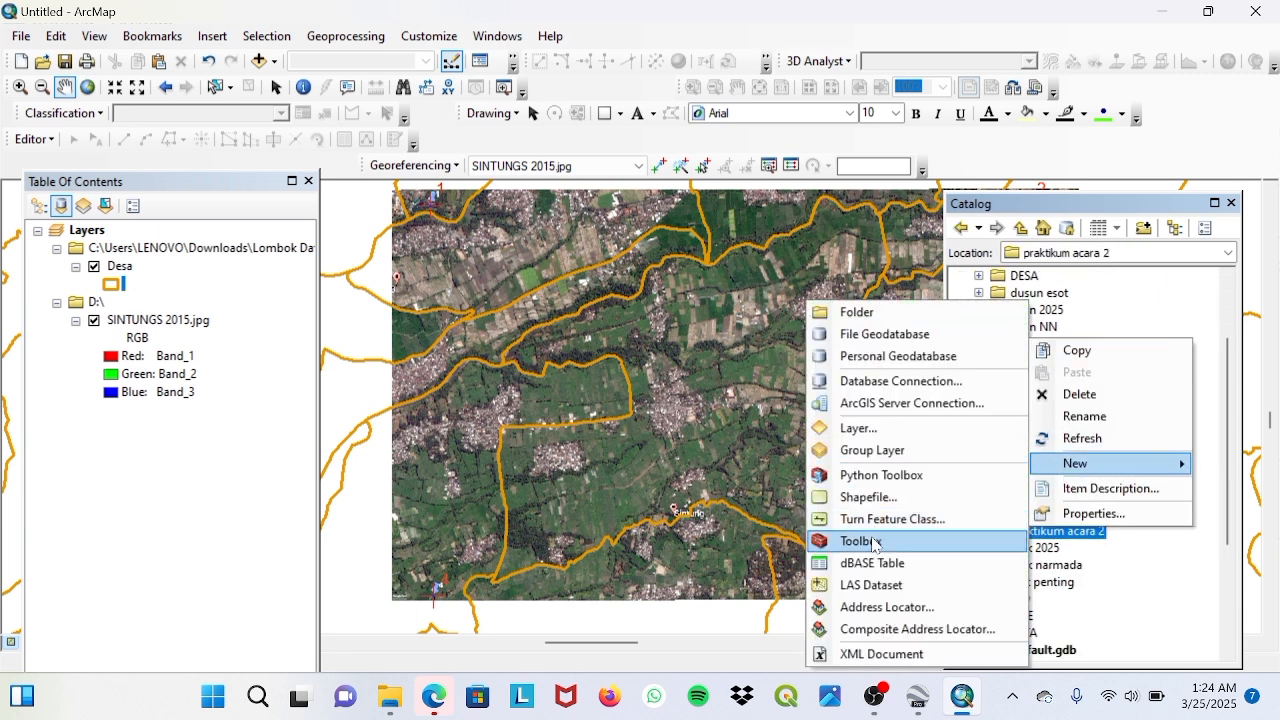
left_click(876, 500)
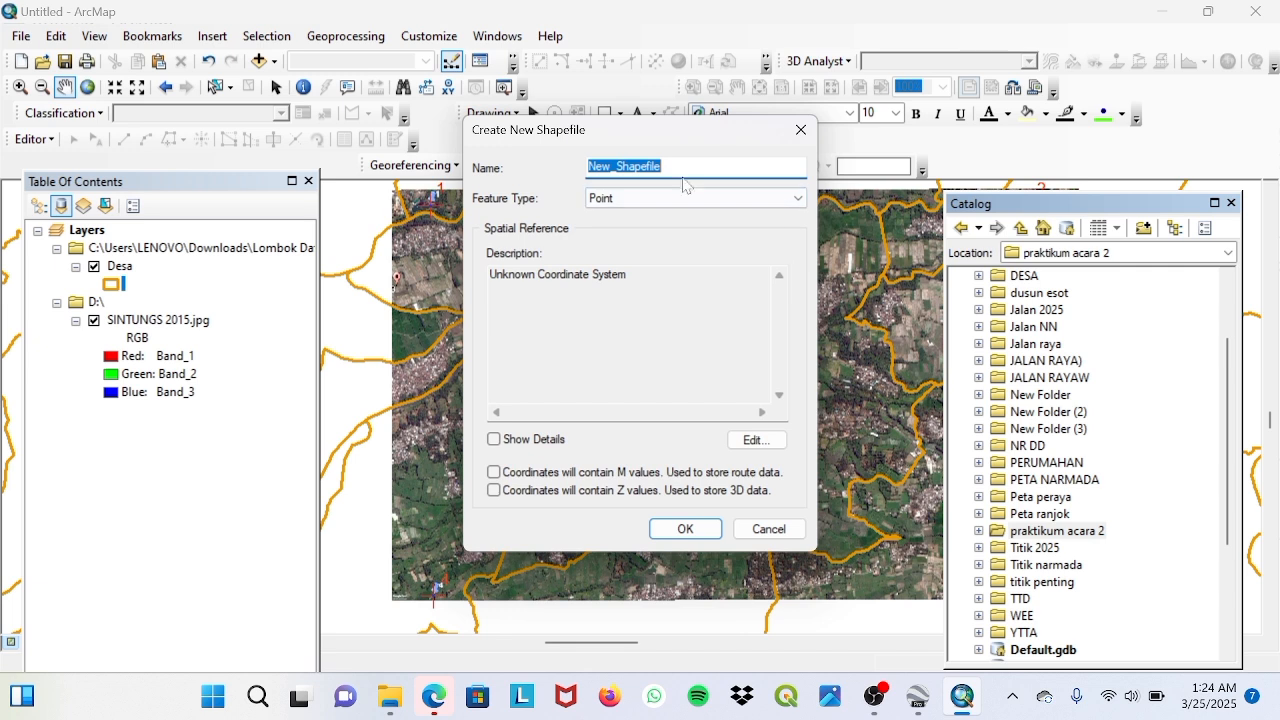
left_click_drag(662, 166, 585, 183)
key("BackSpace")
type("titik")
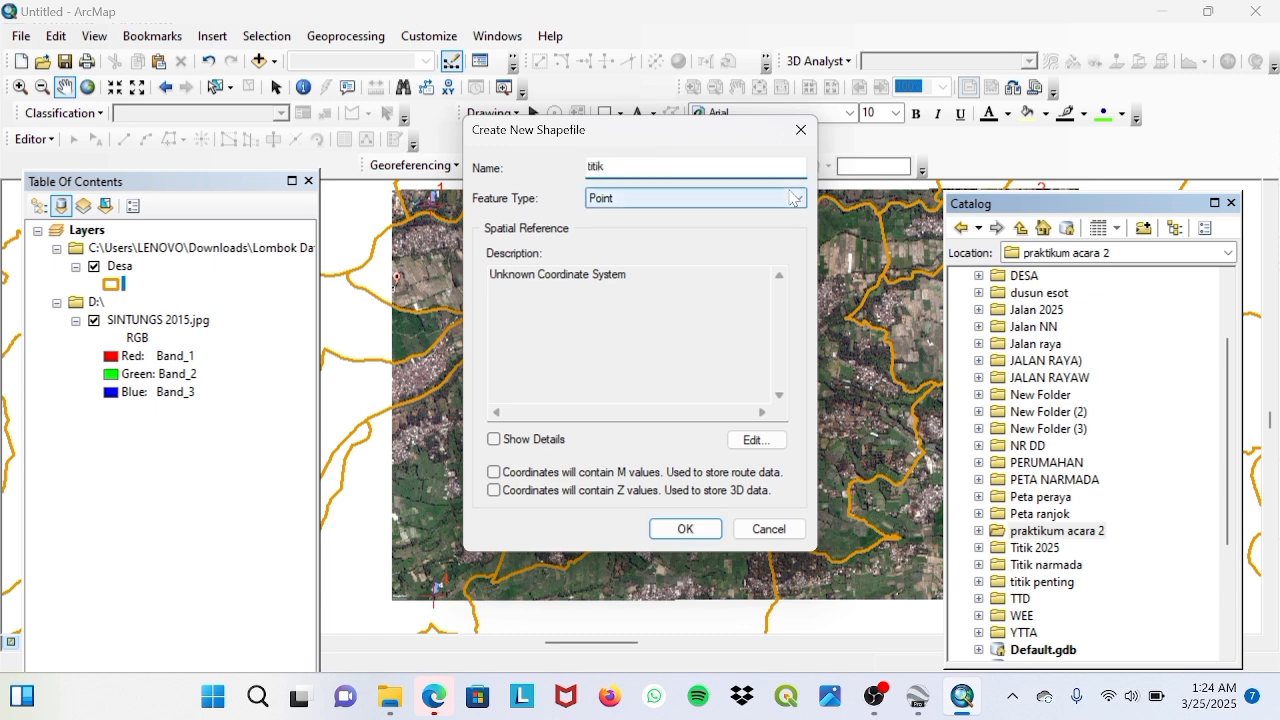
left_click(755, 205)
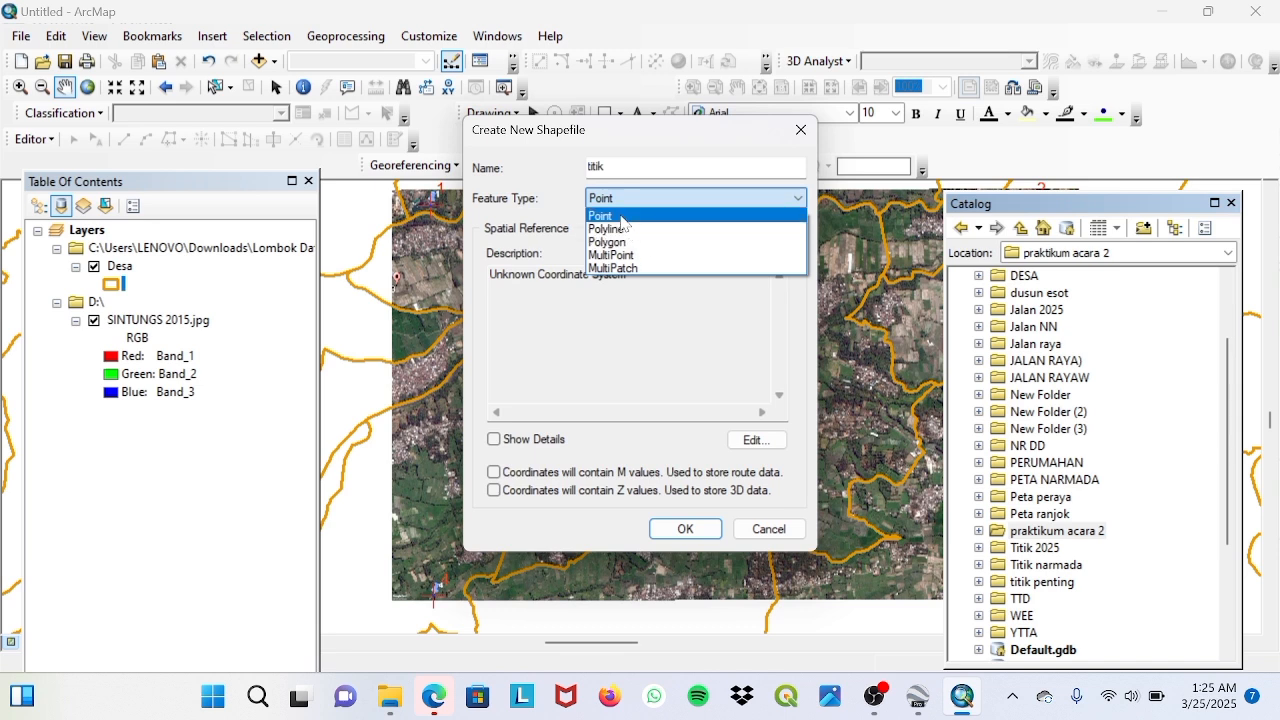
left_click(621, 218)
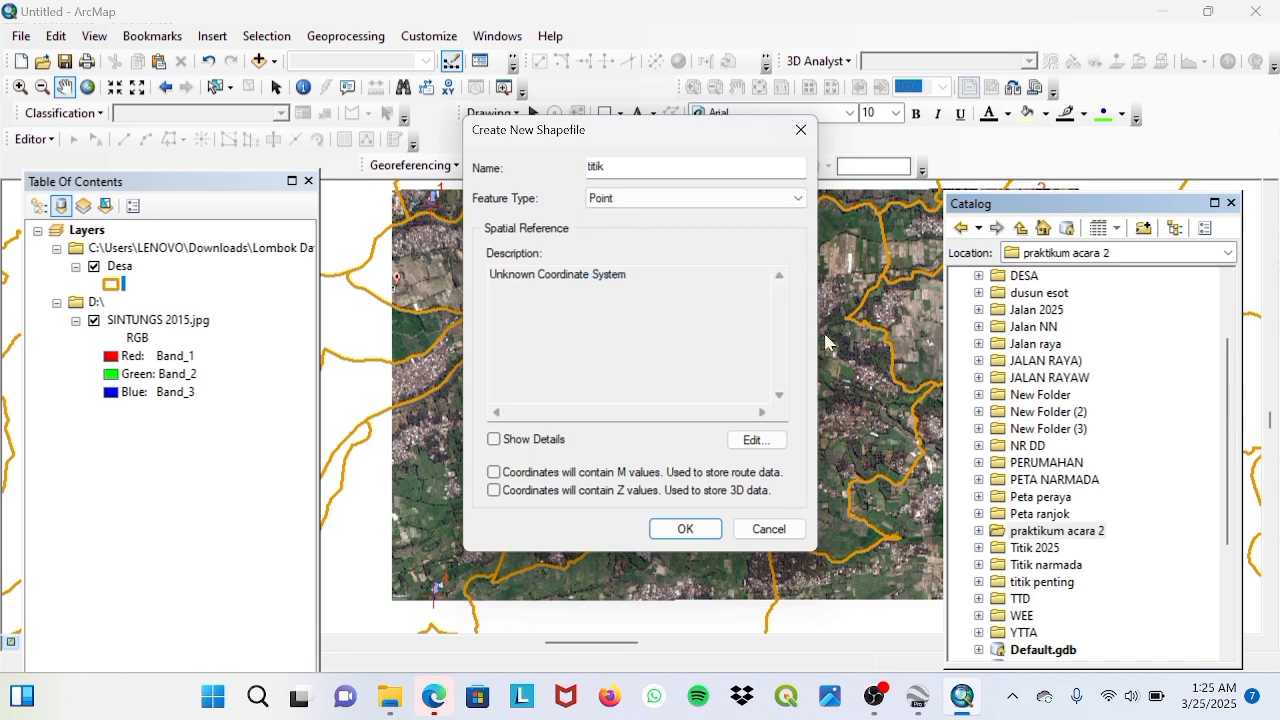
Step: Assign the projected coordinate system WGS 1984 UTM Zone 50S to the titik shapefile and create it
left_click(755, 441)
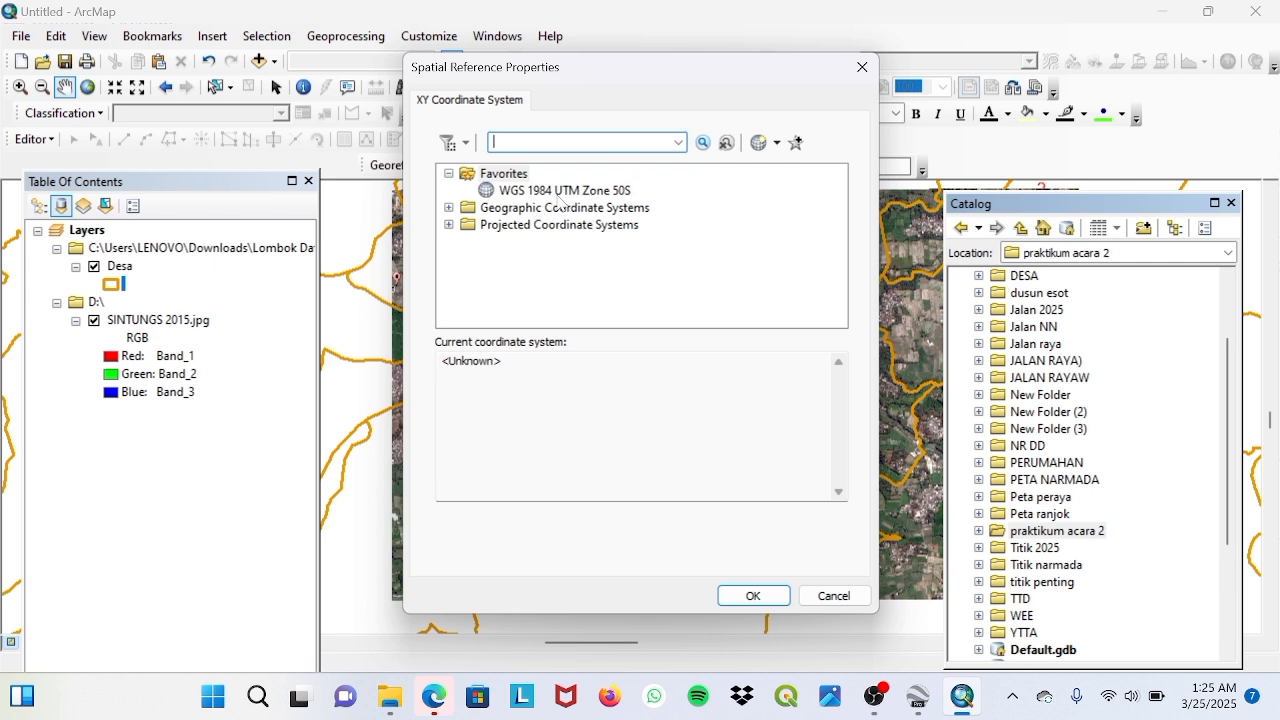
double_click(500, 224)
scroll(562, 232, "down", 2)
left_click(510, 276)
double_click(508, 277)
double_click(533, 281)
double_click(546, 280)
left_click(547, 283)
scroll(547, 284, "down", 18)
scroll(670, 221, "up", 1)
scroll(670, 237, "up", 2)
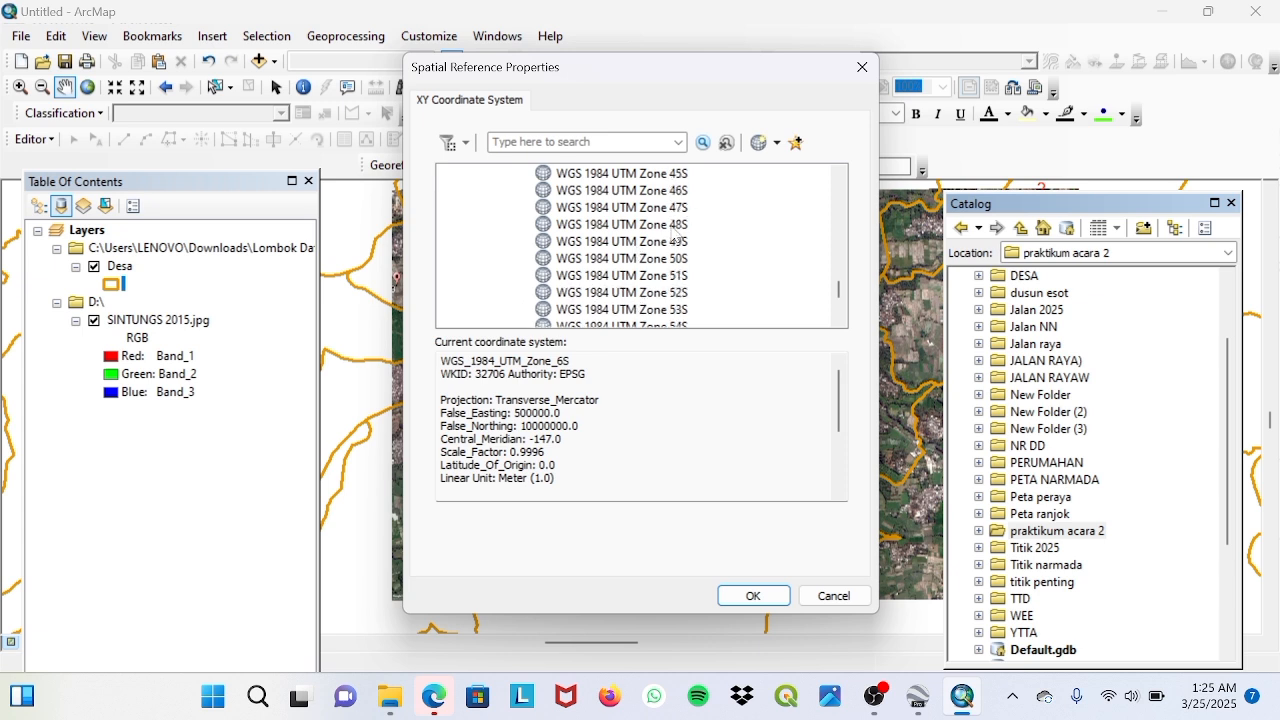
left_click(606, 260)
left_click(729, 597)
left_click(684, 530)
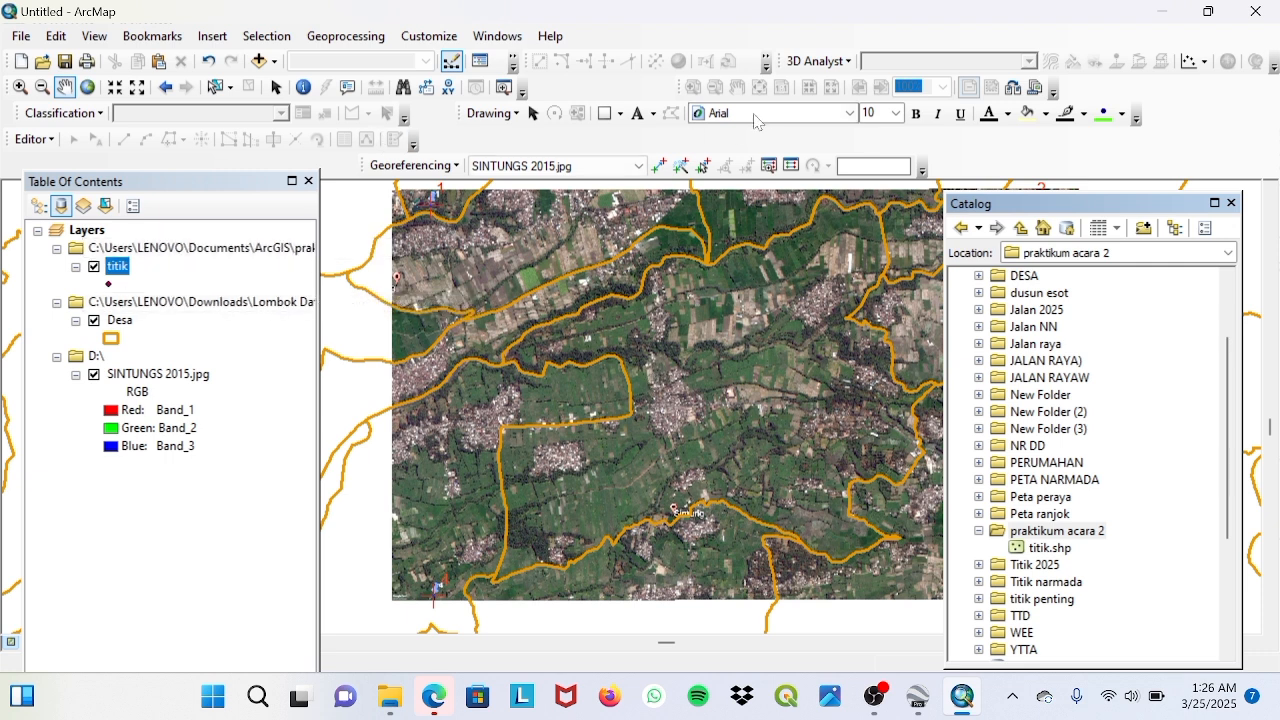
Step: Start an edit session on the titik layer, continuing past the spatial reference warnings, and close the Catalog
left_click(50, 140)
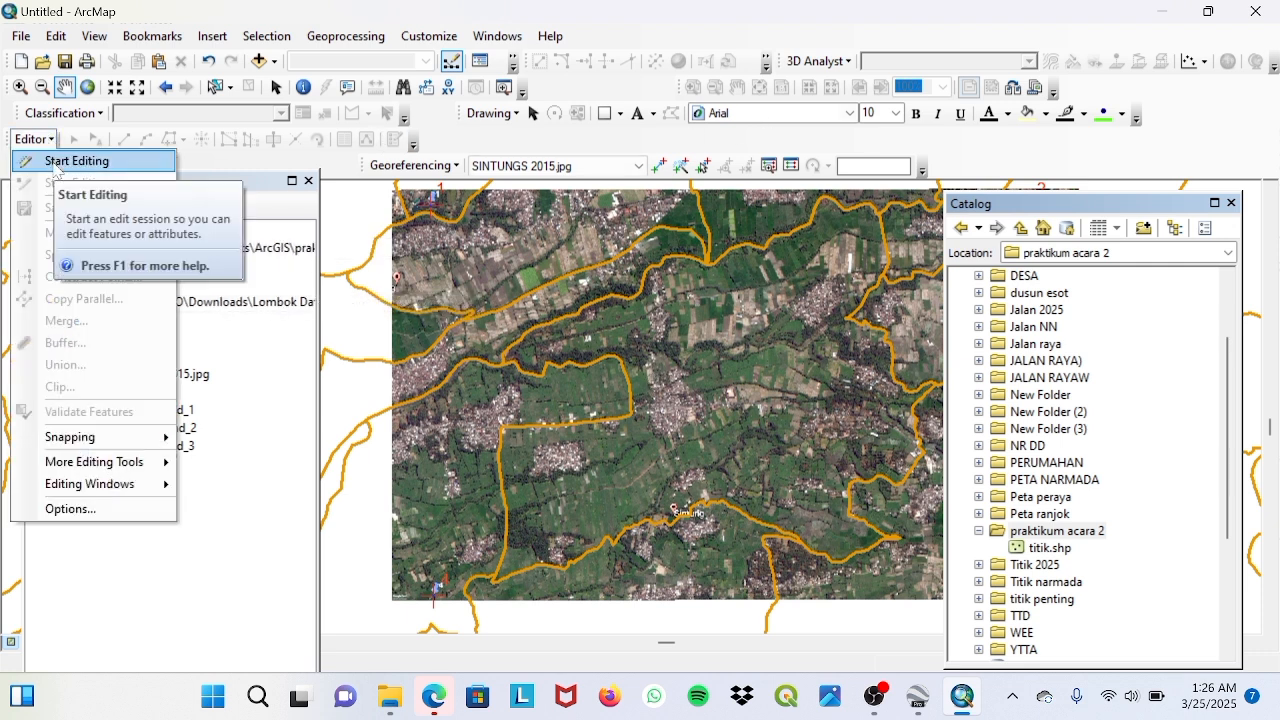
left_click(55, 166)
left_click(455, 196)
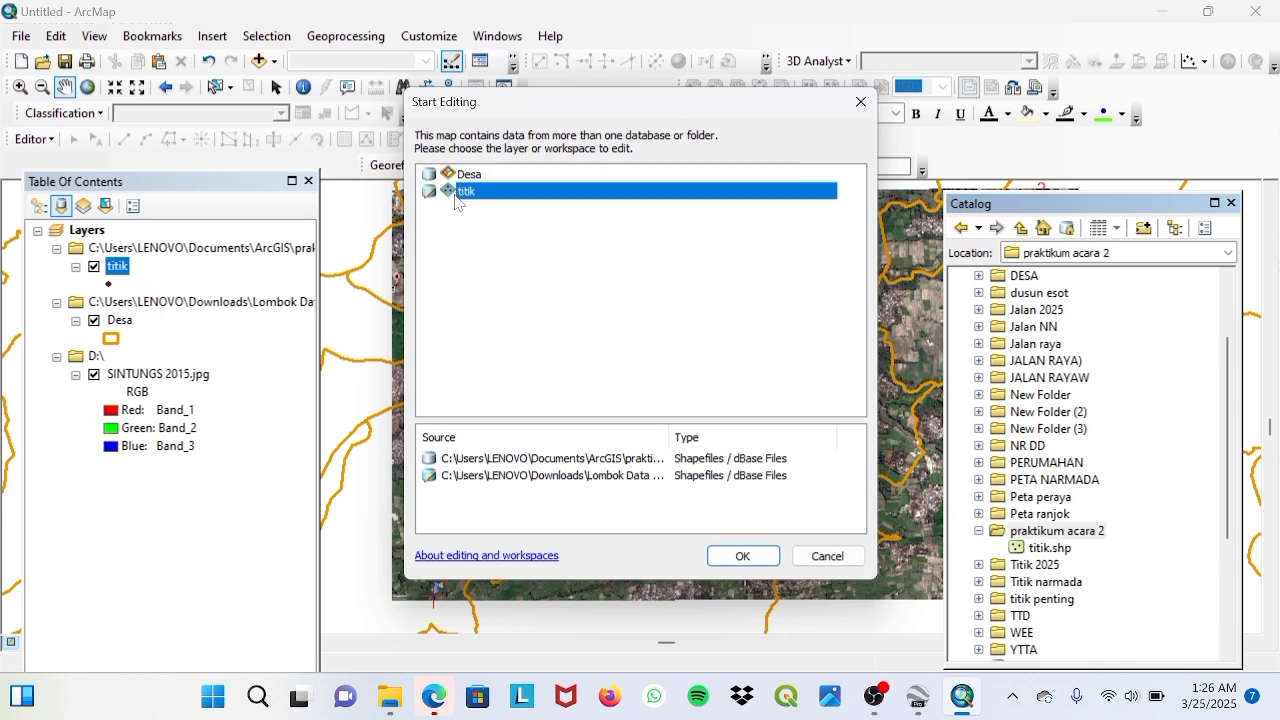
left_click(740, 555)
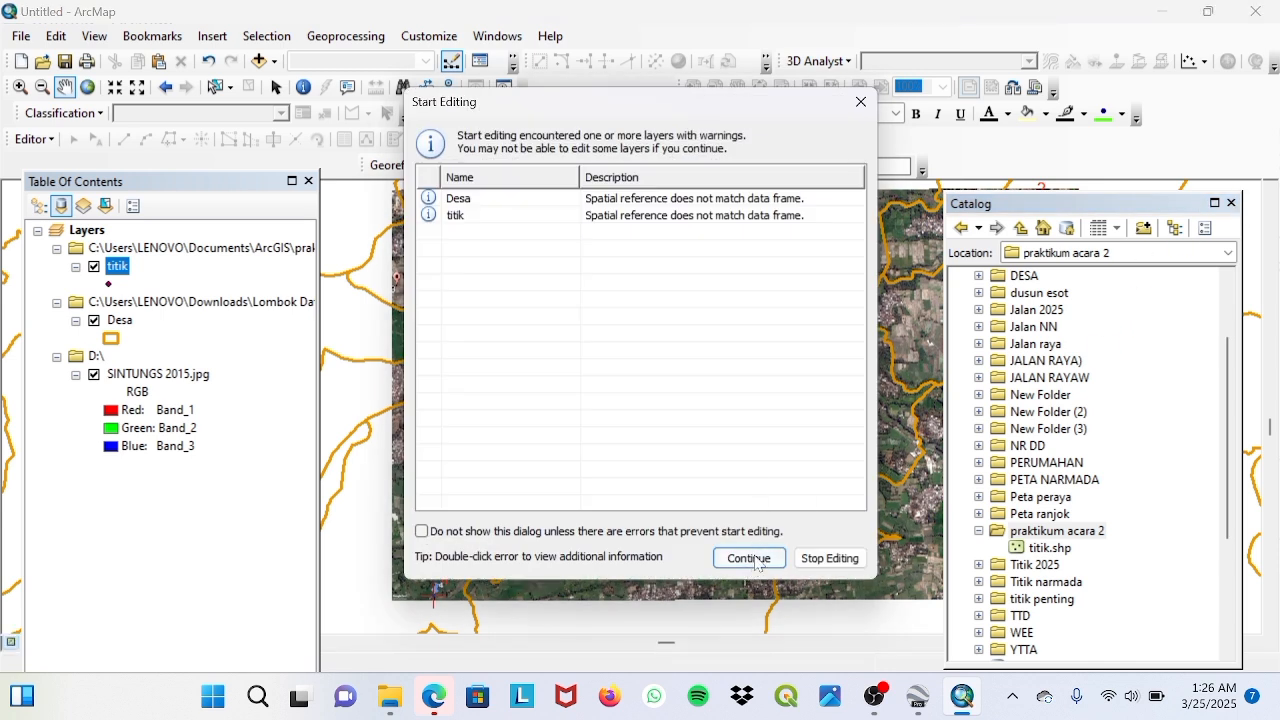
left_click(752, 558)
left_click(1231, 204)
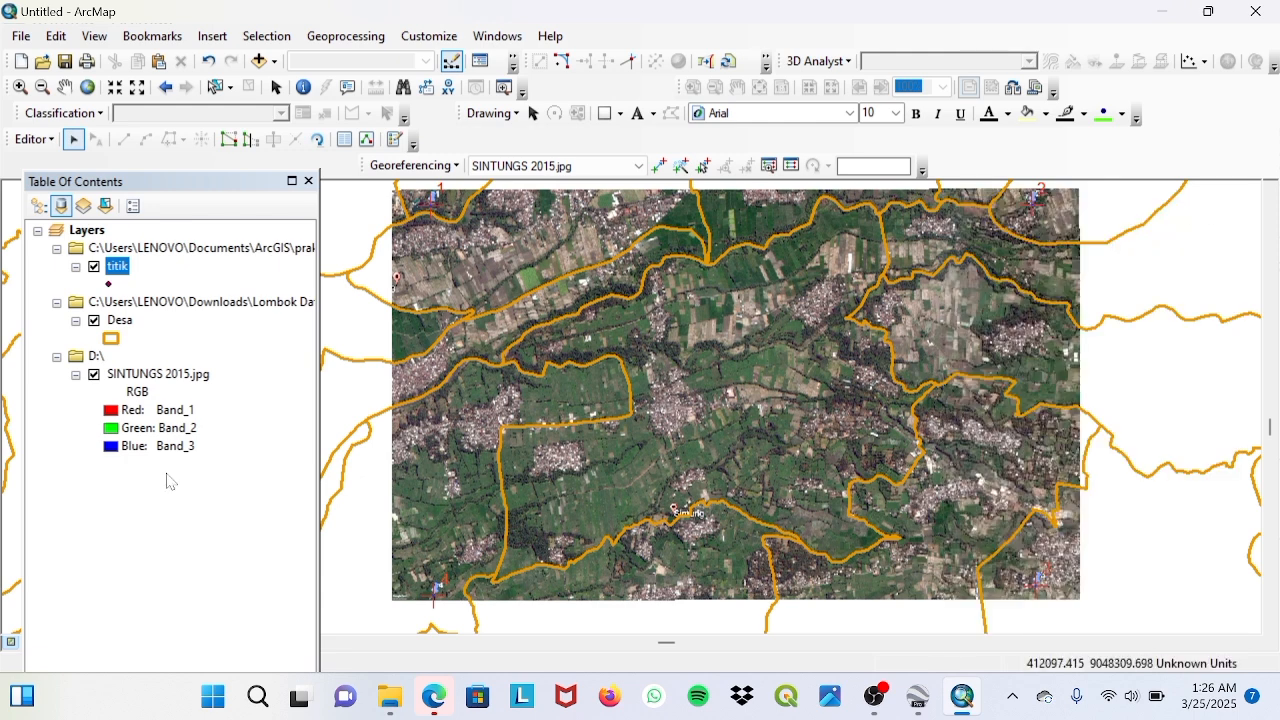
Step: Place a point with the titik template on the white building beside the crossroads in the settlement north of the Sintung marker
scroll(666, 336, "up", 2)
scroll(666, 336, "up", 4)
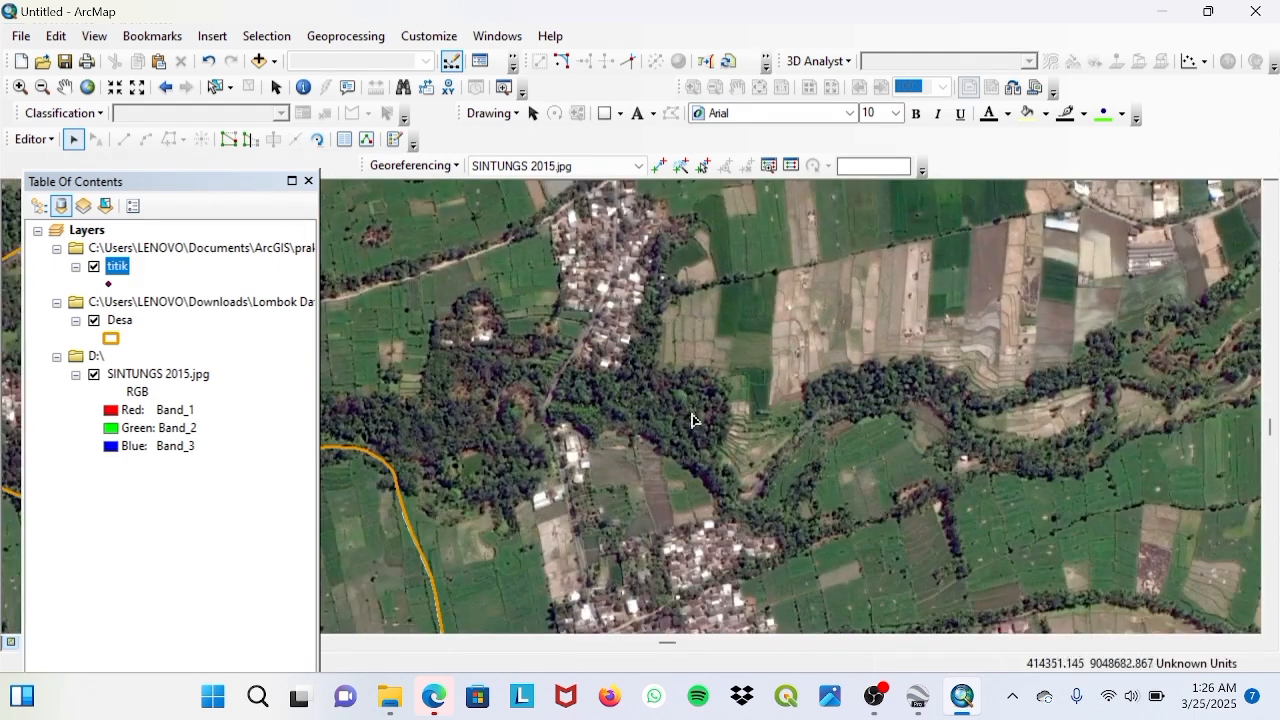
scroll(738, 388, "down", 2)
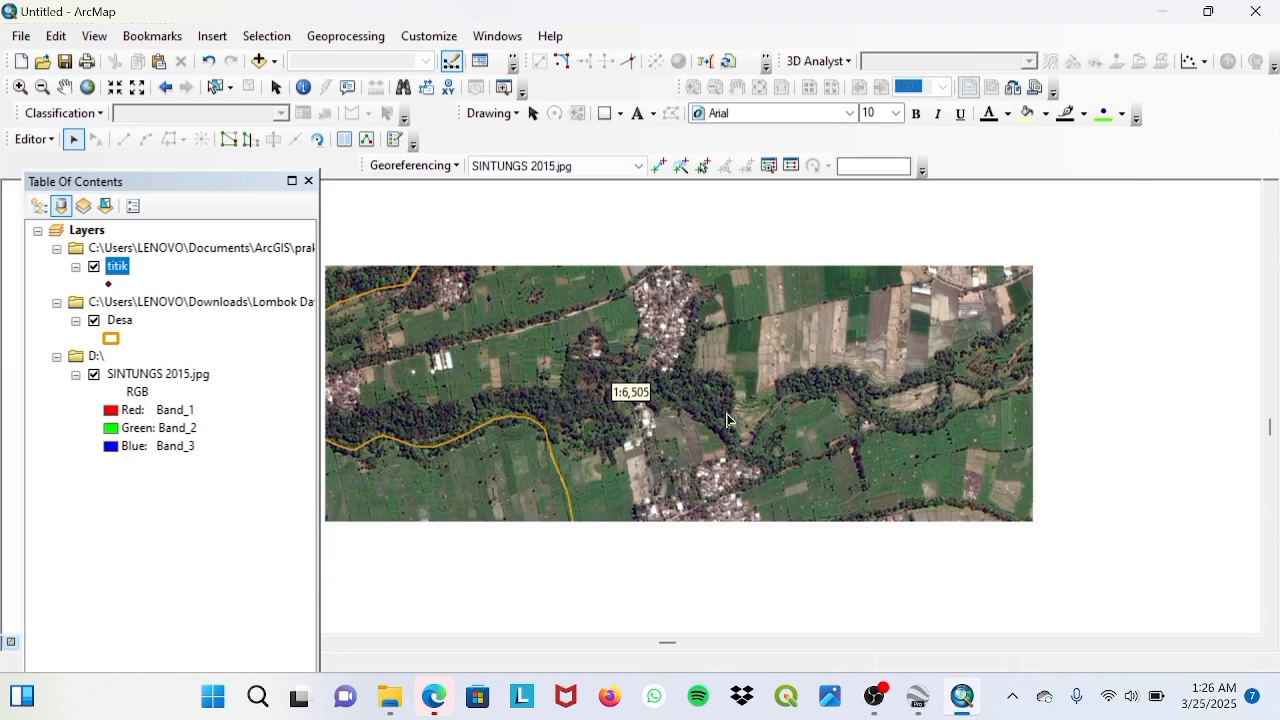
left_click(719, 383)
left_click(64, 86)
mouse_move(875, 487)
left_mouse_down()
mouse_move(713, 377)
mouse_move(872, 100)
left_mouse_up()
left_click_drag(736, 295, 691, 373)
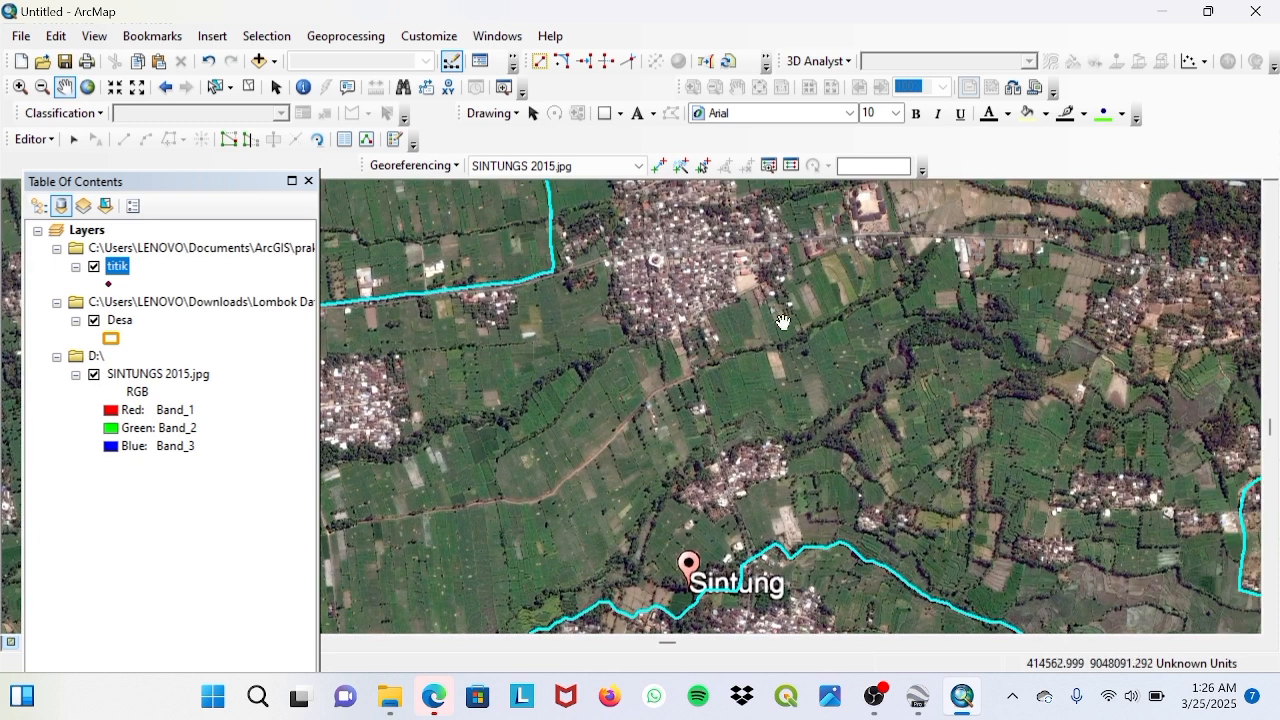
left_click_drag(784, 314, 692, 377)
scroll(611, 332, "down", 1)
scroll(600, 332, "down", 2)
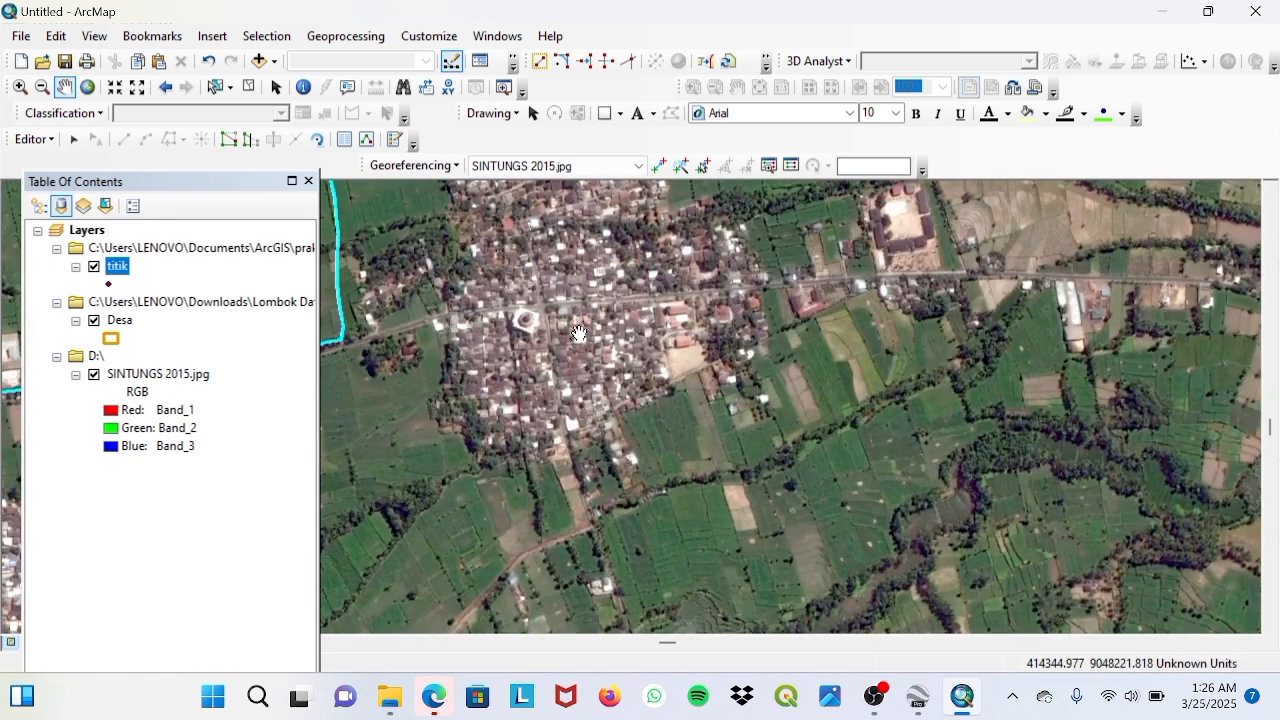
left_click_drag(583, 331, 663, 447)
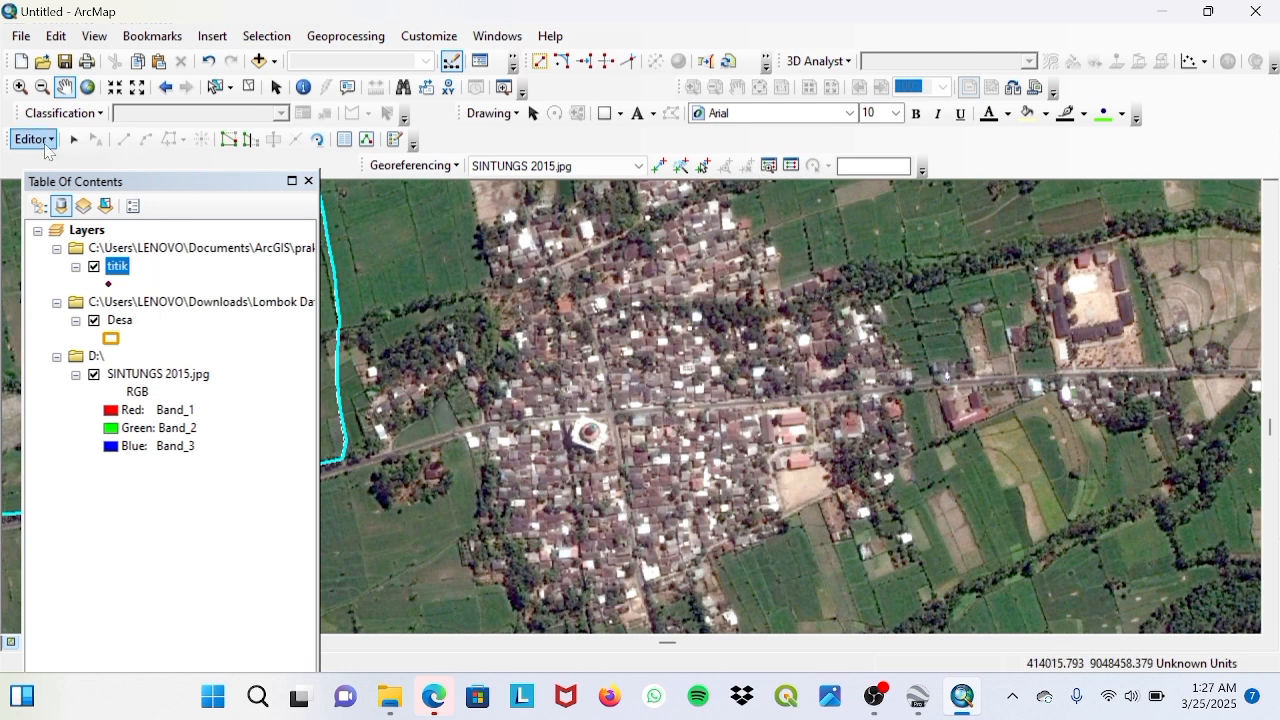
left_click(396, 139)
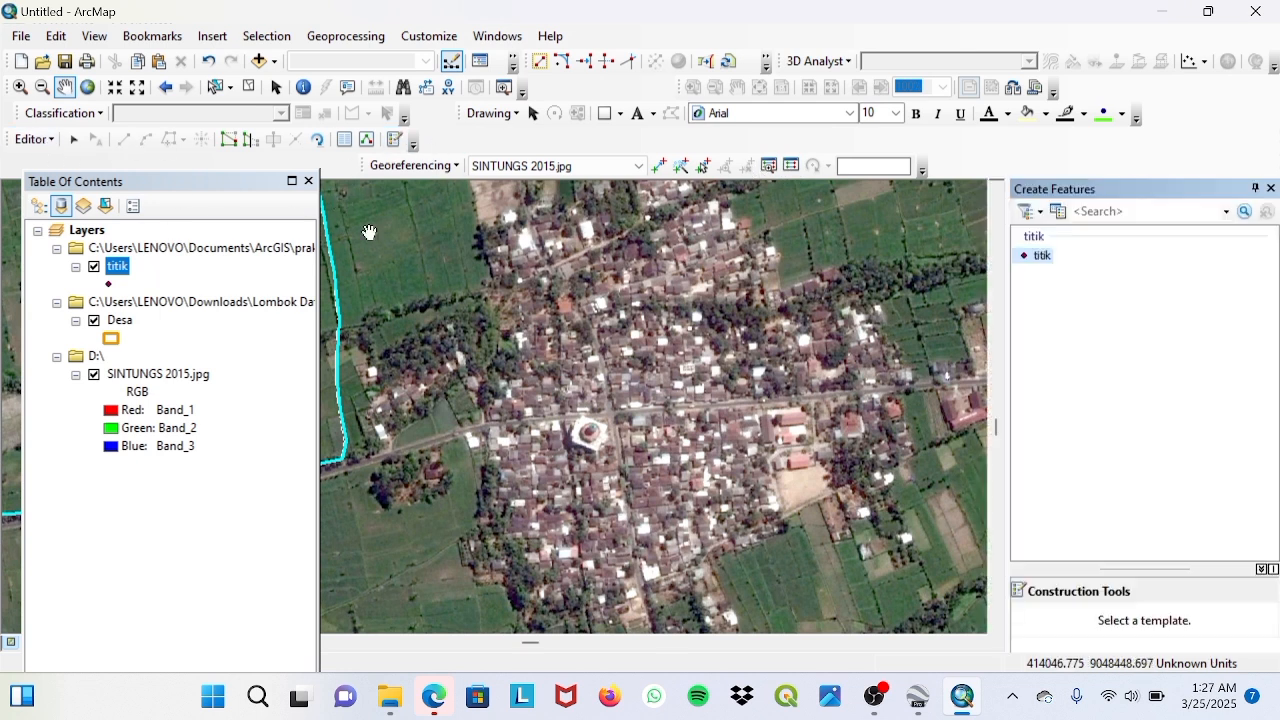
left_click(1024, 258)
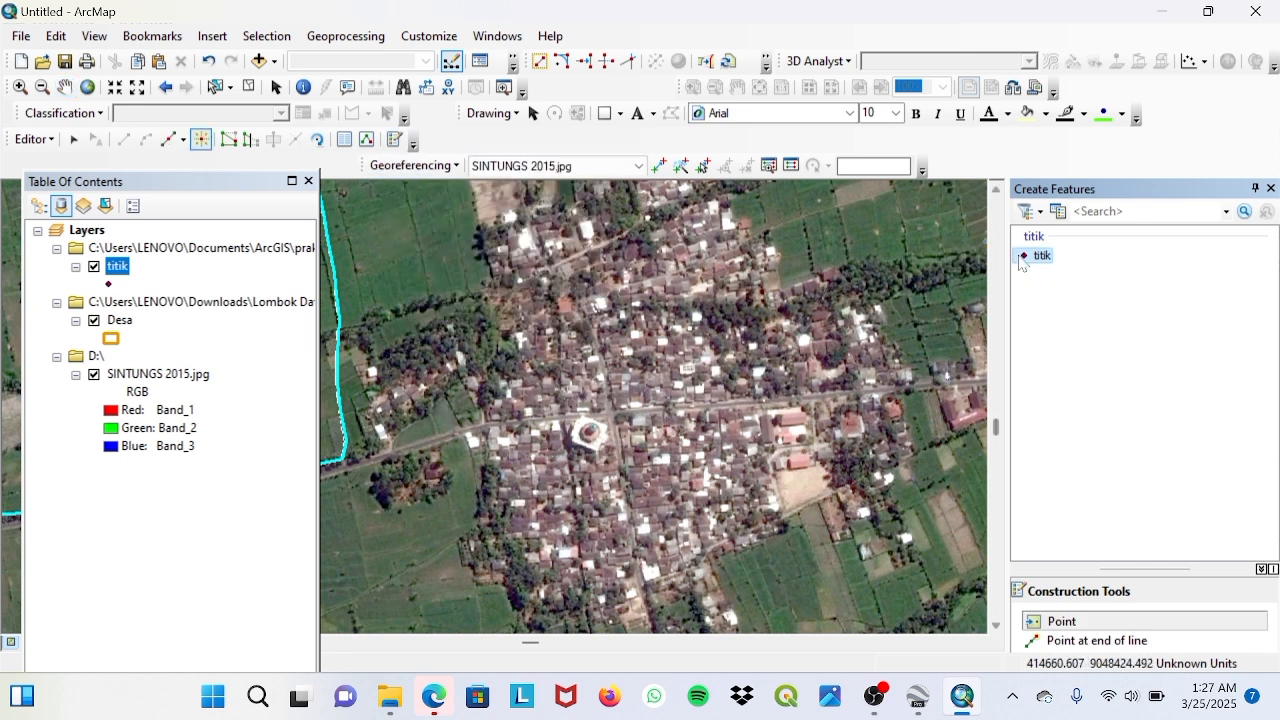
left_click(1040, 623)
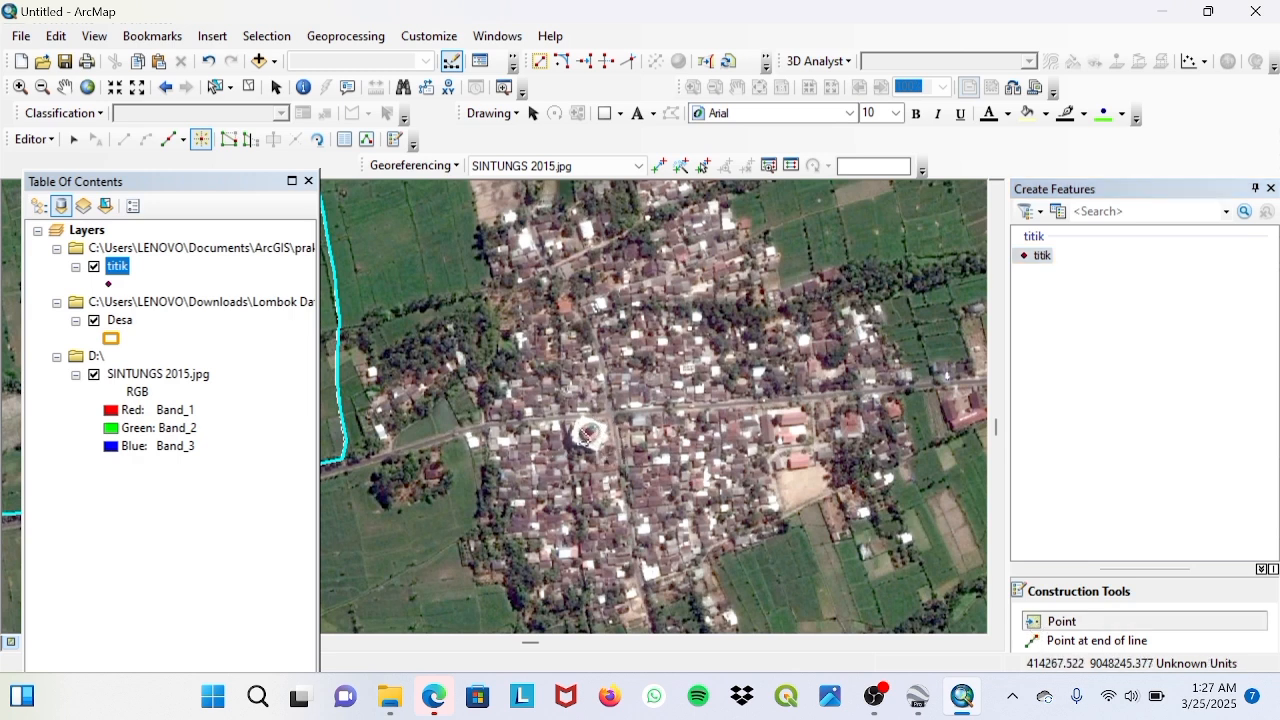
left_click(590, 437)
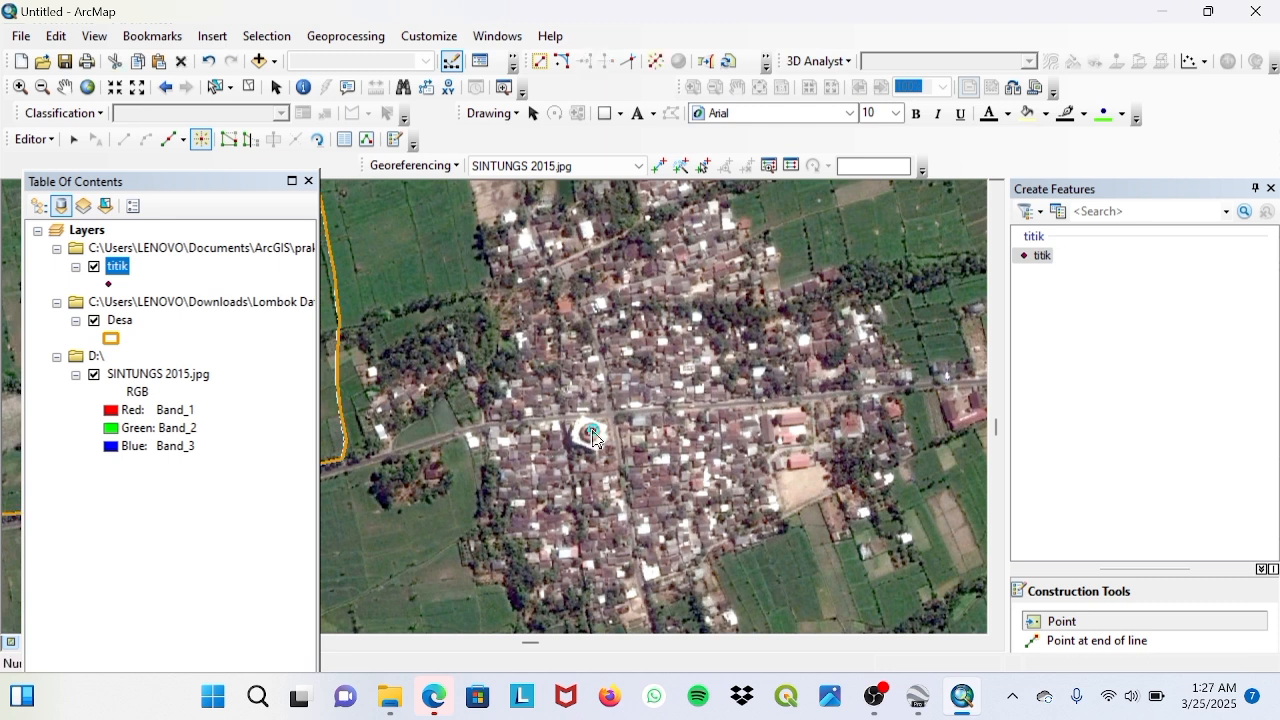
Step: Place another titik point just east of the red-roofed buildings south of the main road
left_click(64, 87)
left_click_drag(773, 393, 603, 354)
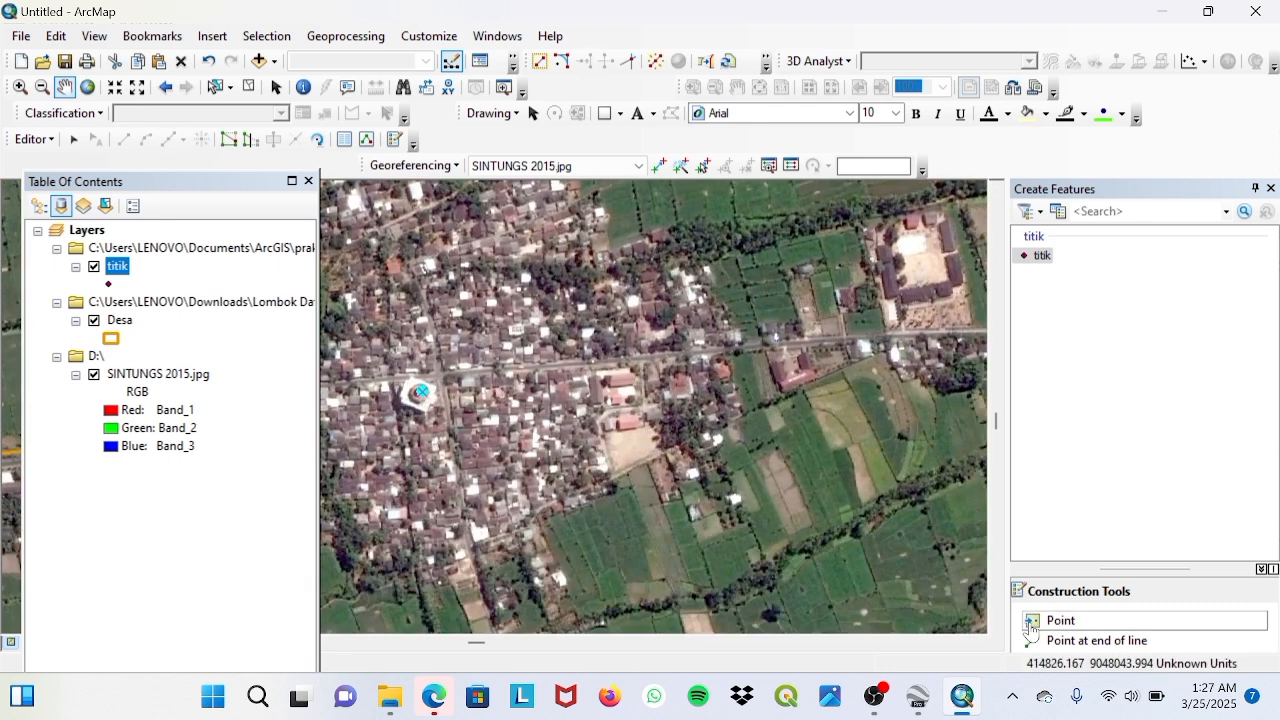
left_click(1050, 621)
left_click(684, 384)
Step: Place a titik point in the courtyard of the large walled building complex north of the main road
left_click(64, 86)
left_click_drag(924, 245, 706, 347)
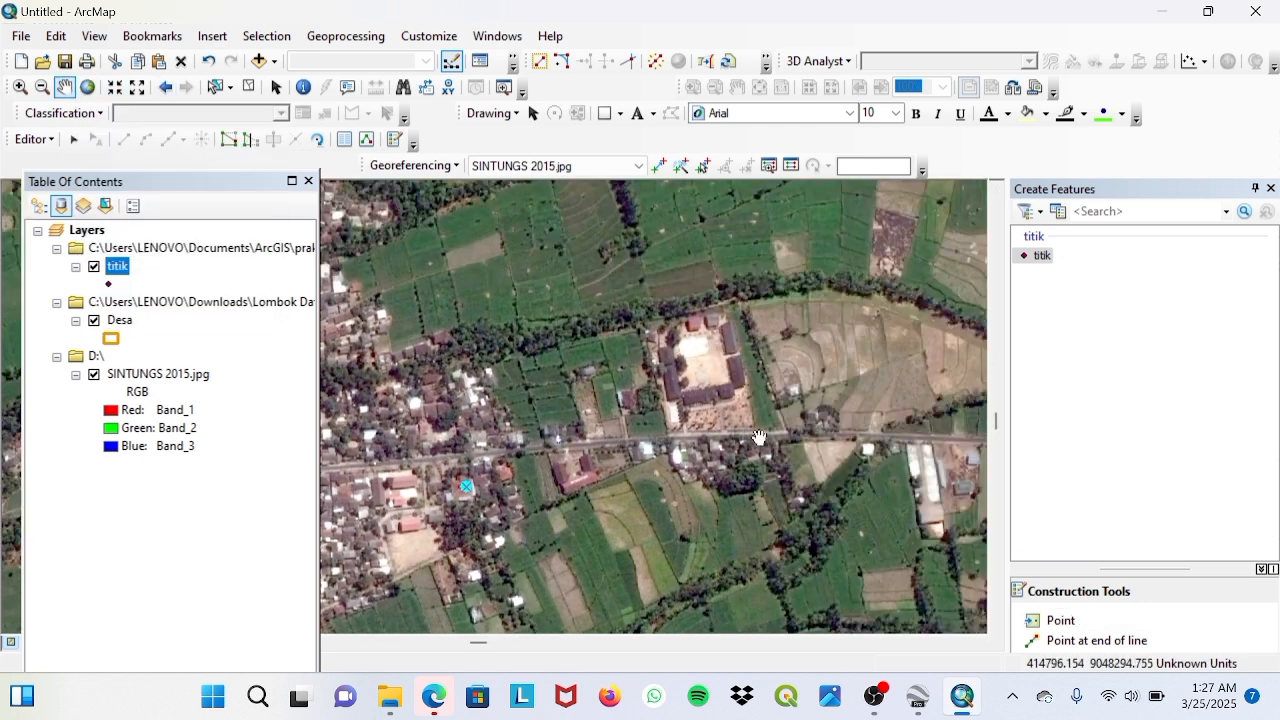
left_click(1036, 621)
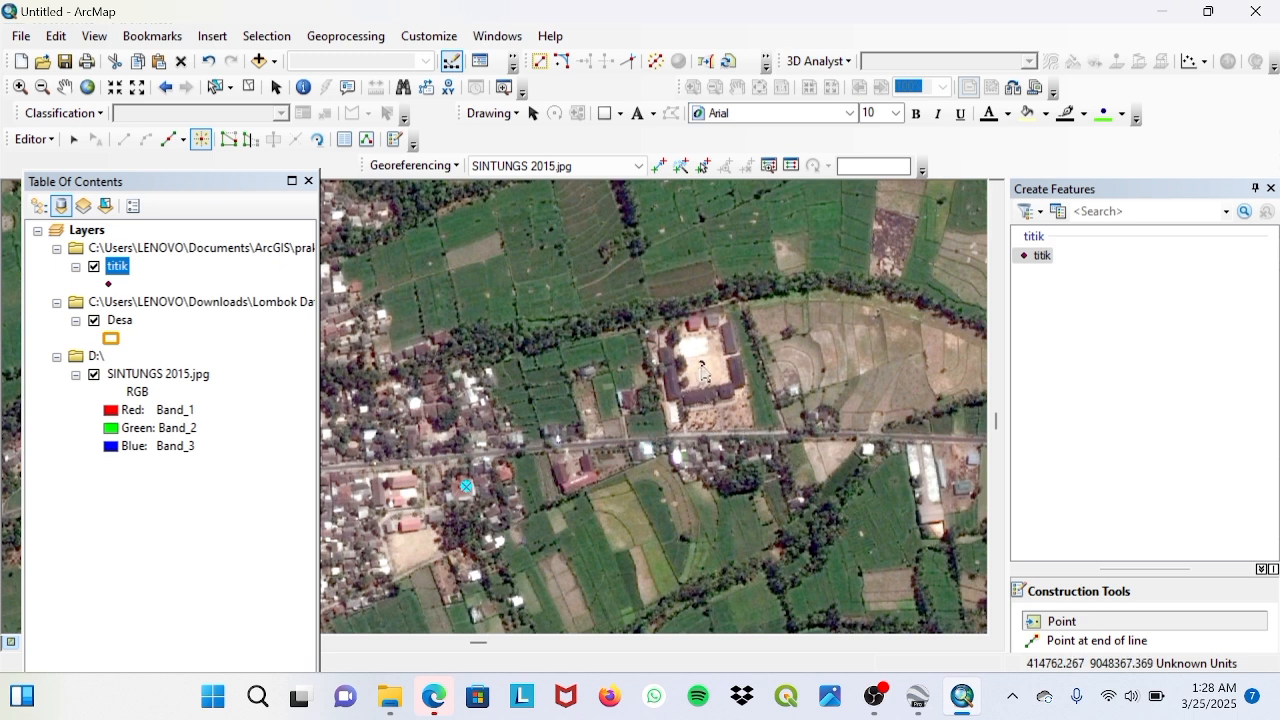
left_click(703, 361)
Step: Place a titik point on the blue-roofed building north of the road in the eastern settlement
left_click(65, 87)
left_click_drag(763, 301, 443, 360)
left_click_drag(674, 414, 668, 241)
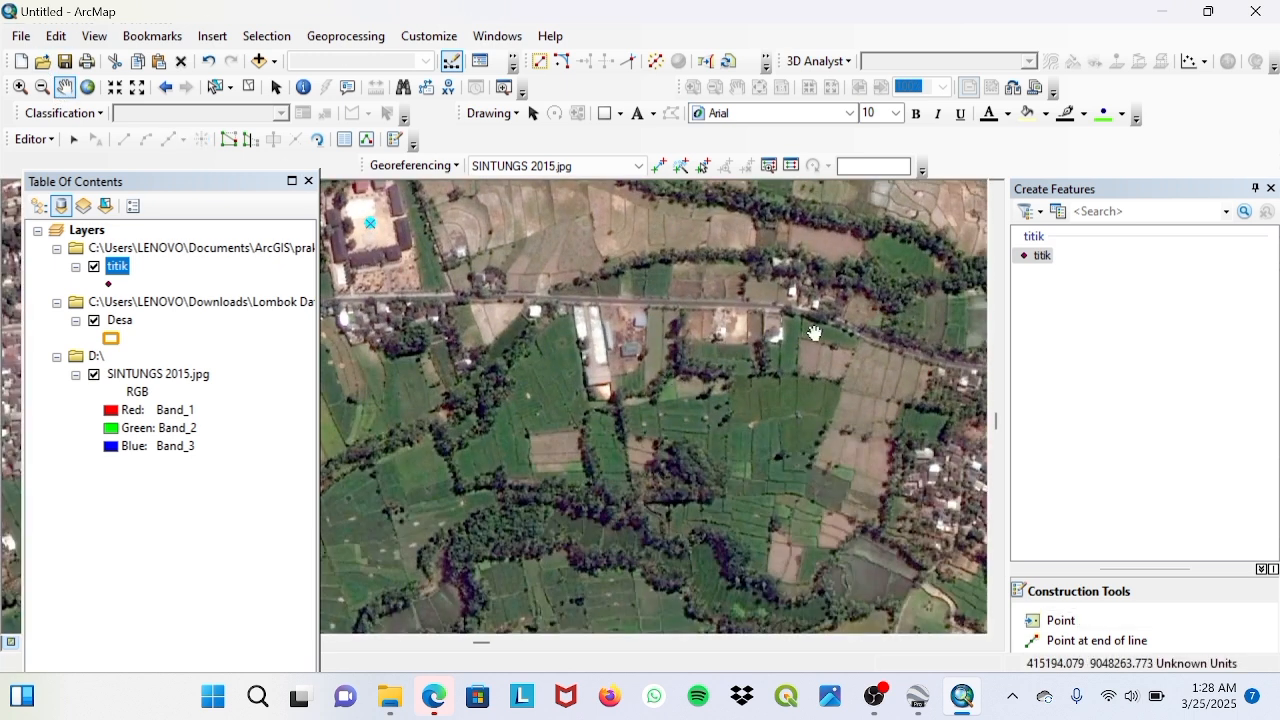
left_click_drag(980, 398, 560, 429)
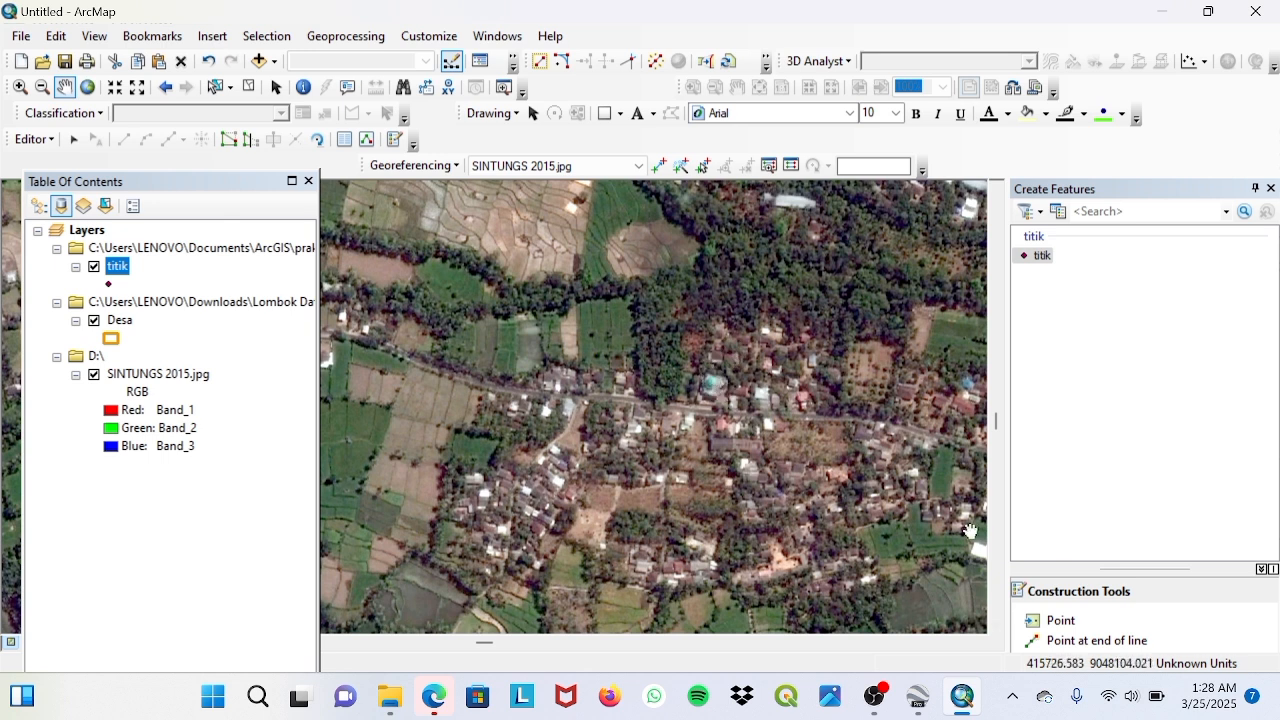
left_click(712, 383)
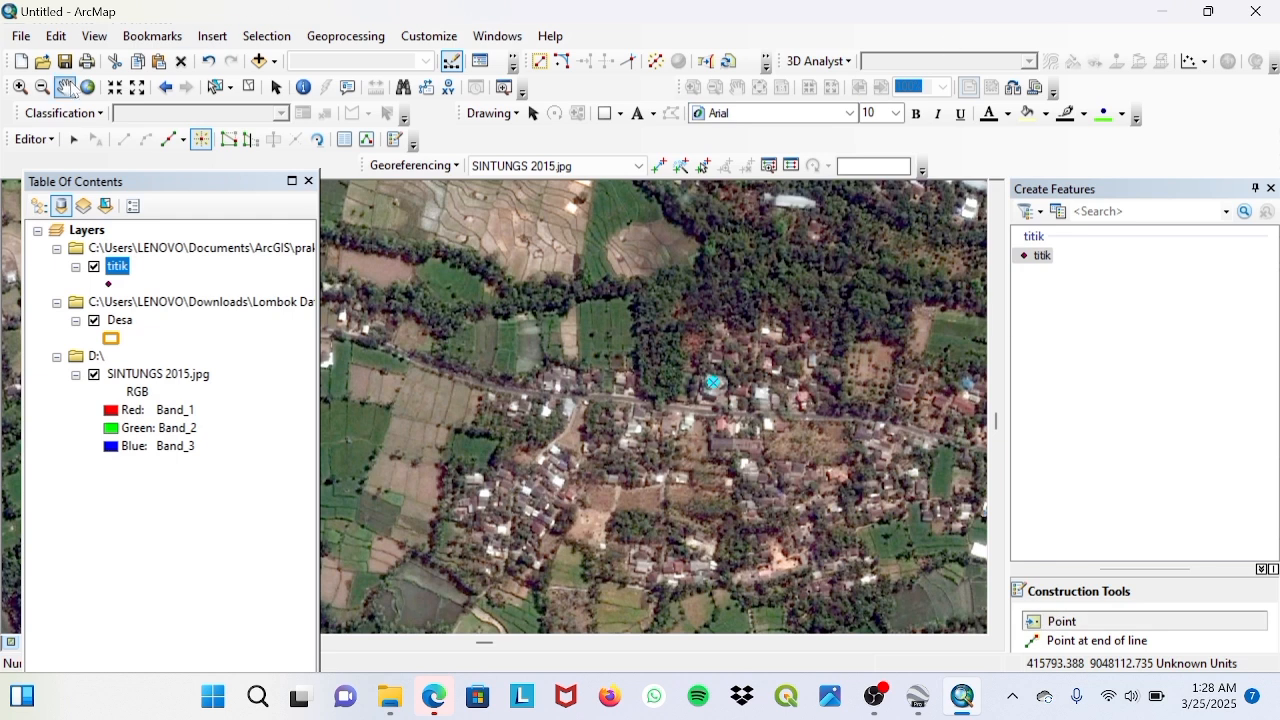
Step: Place another titik point on the dark-roofed building just south of the road in the eastern settlement
left_click(66, 87)
mouse_move(766, 410)
left_mouse_down()
mouse_move(623, 440)
mouse_move(625, 377)
left_mouse_up()
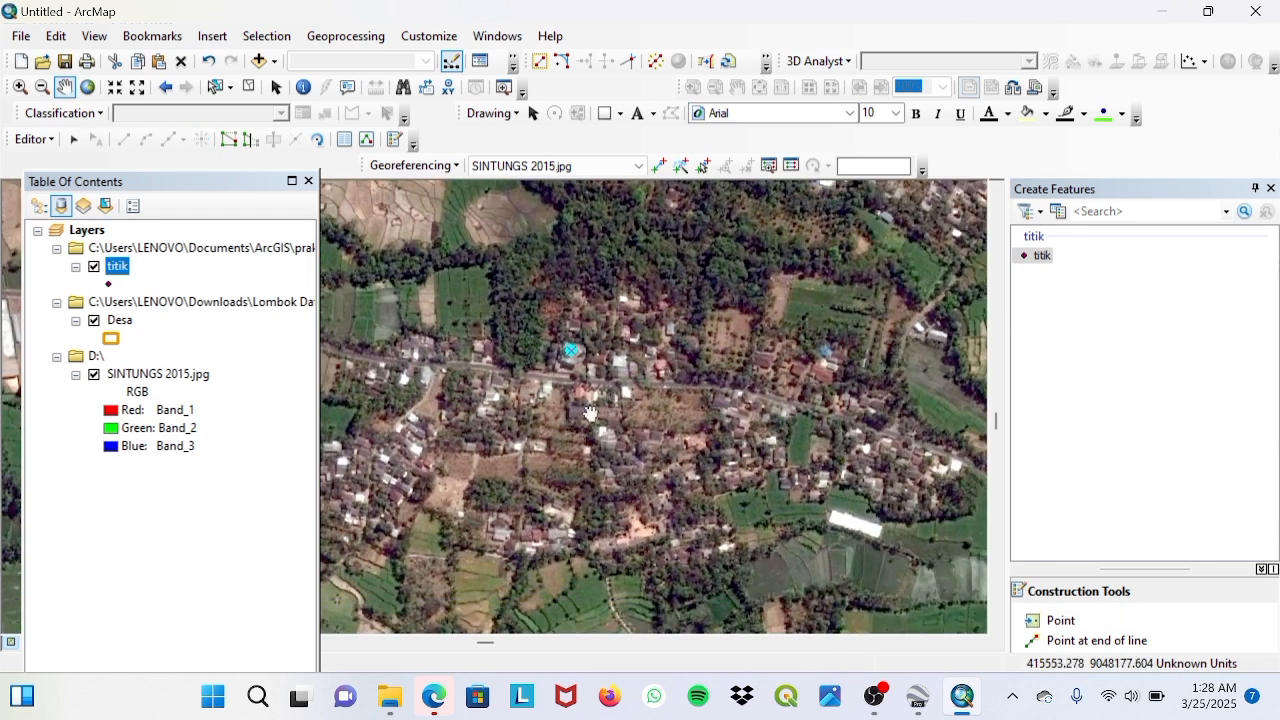
left_click(1058, 621)
left_click(594, 410)
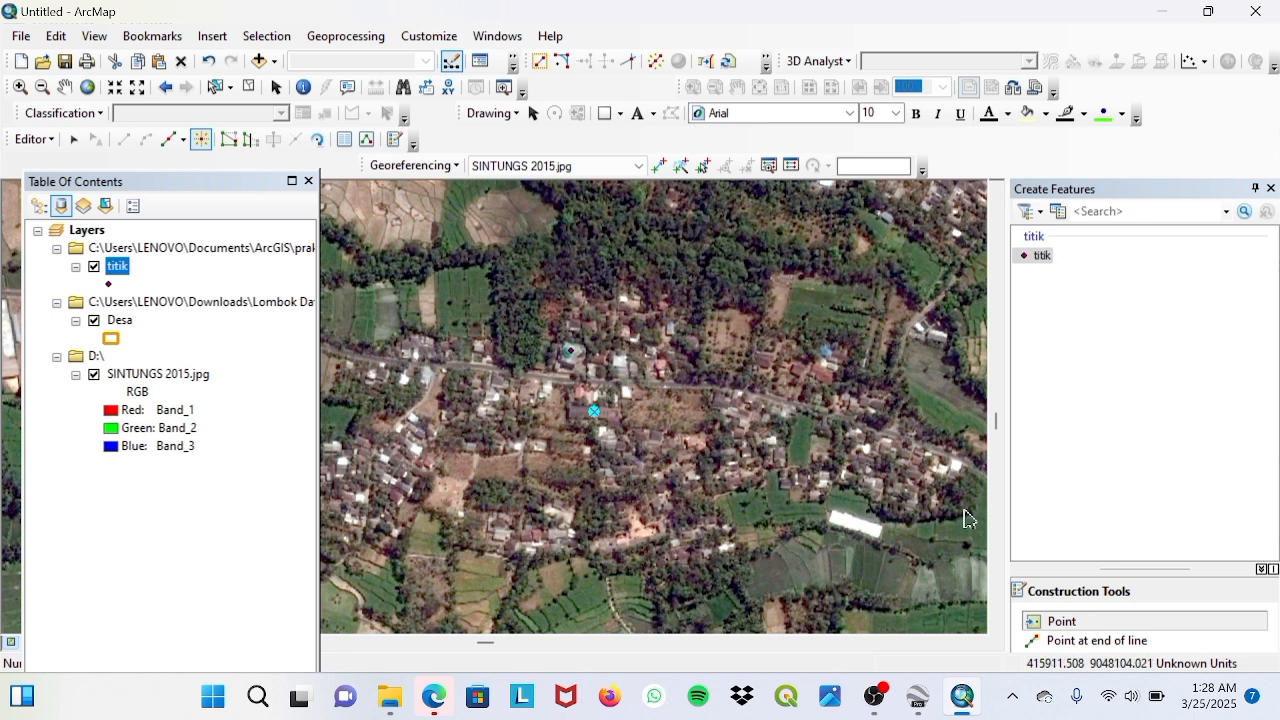
Step: Review the digitized titik points between the eastern settlement and the western one
left_click(64, 87)
left_click_drag(480, 364, 828, 277)
left_click_drag(515, 272, 838, 384)
left_click_drag(513, 366, 837, 398)
left_click_drag(523, 408, 835, 380)
left_click_drag(744, 378, 809, 256)
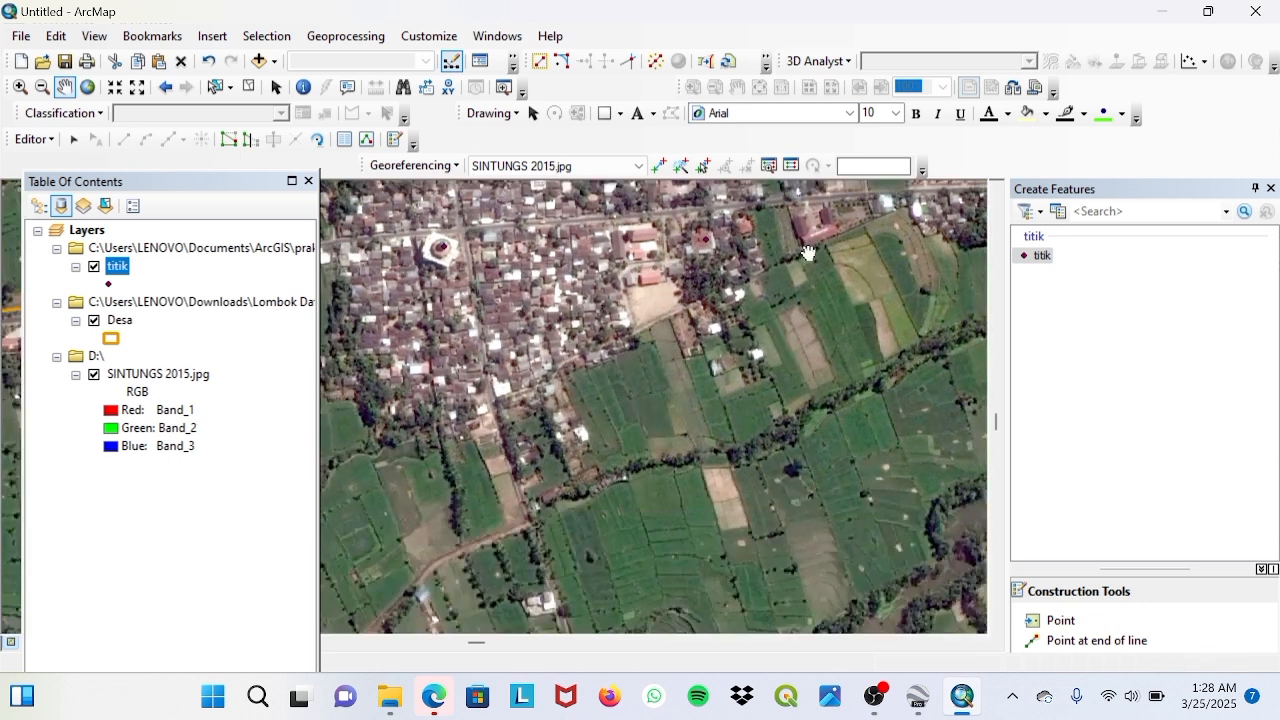
left_click_drag(731, 312, 553, 358)
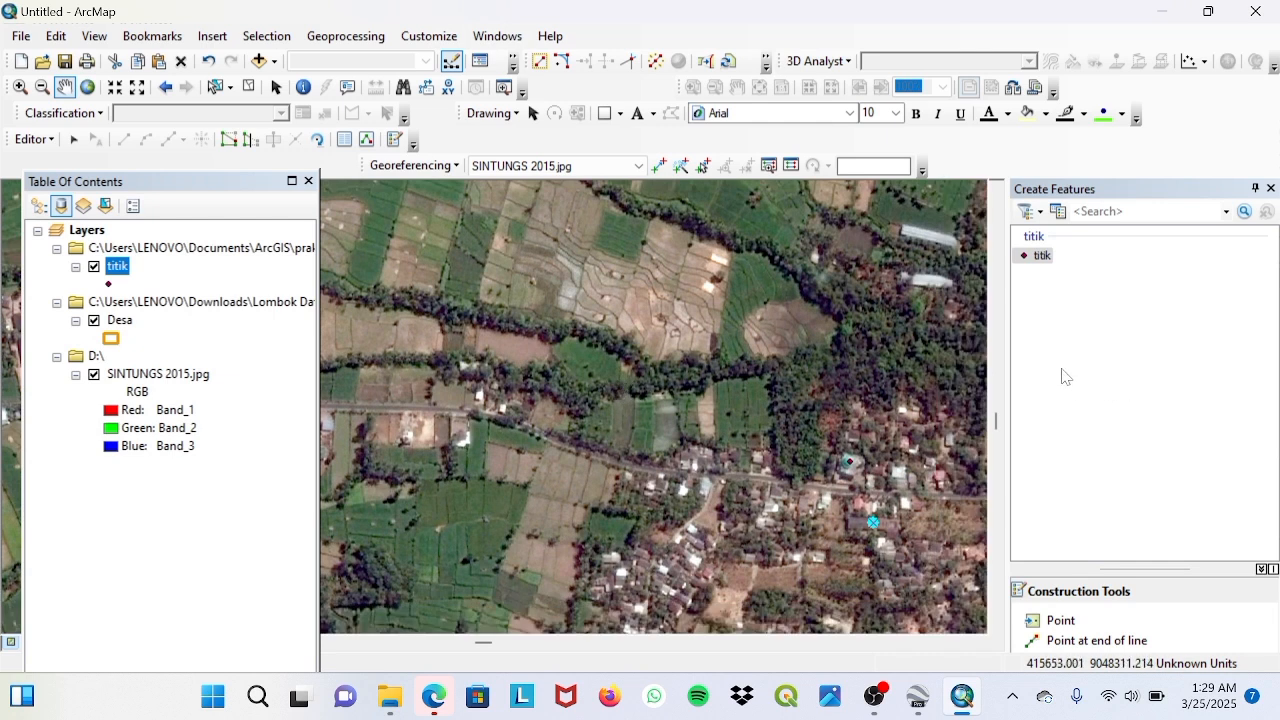
right_click(114, 267)
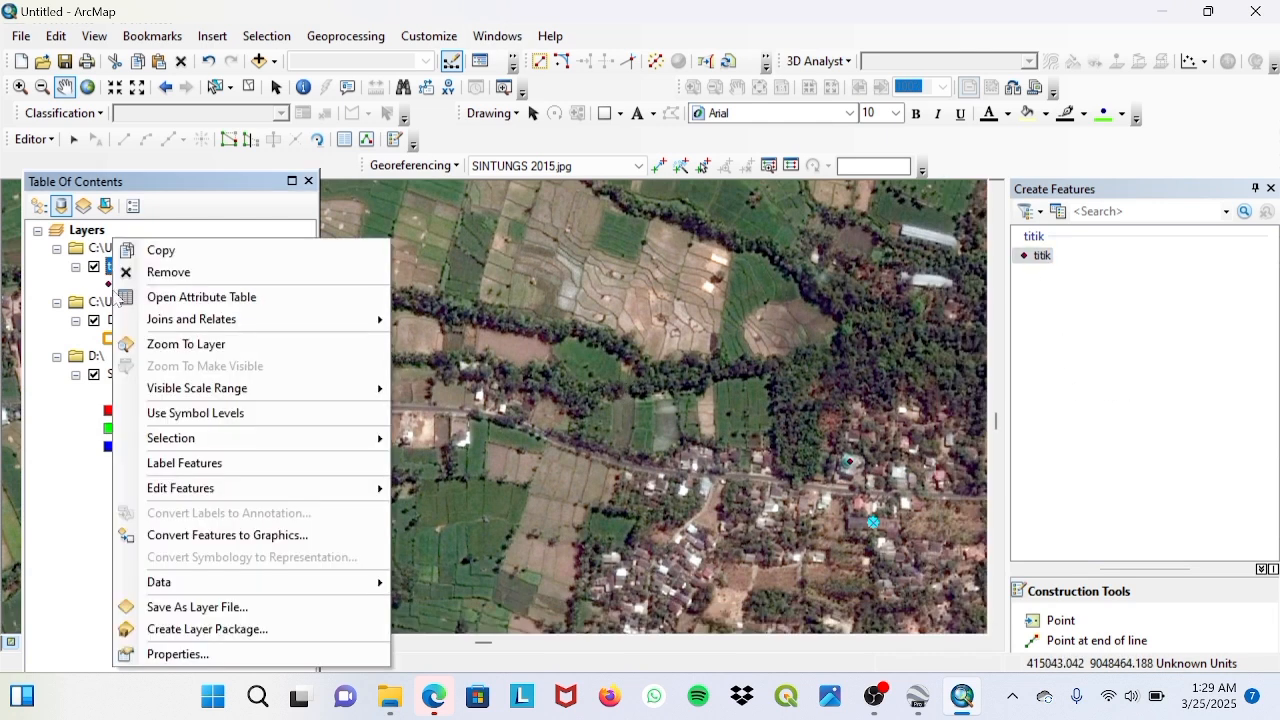
left_click(225, 298)
left_click(292, 180)
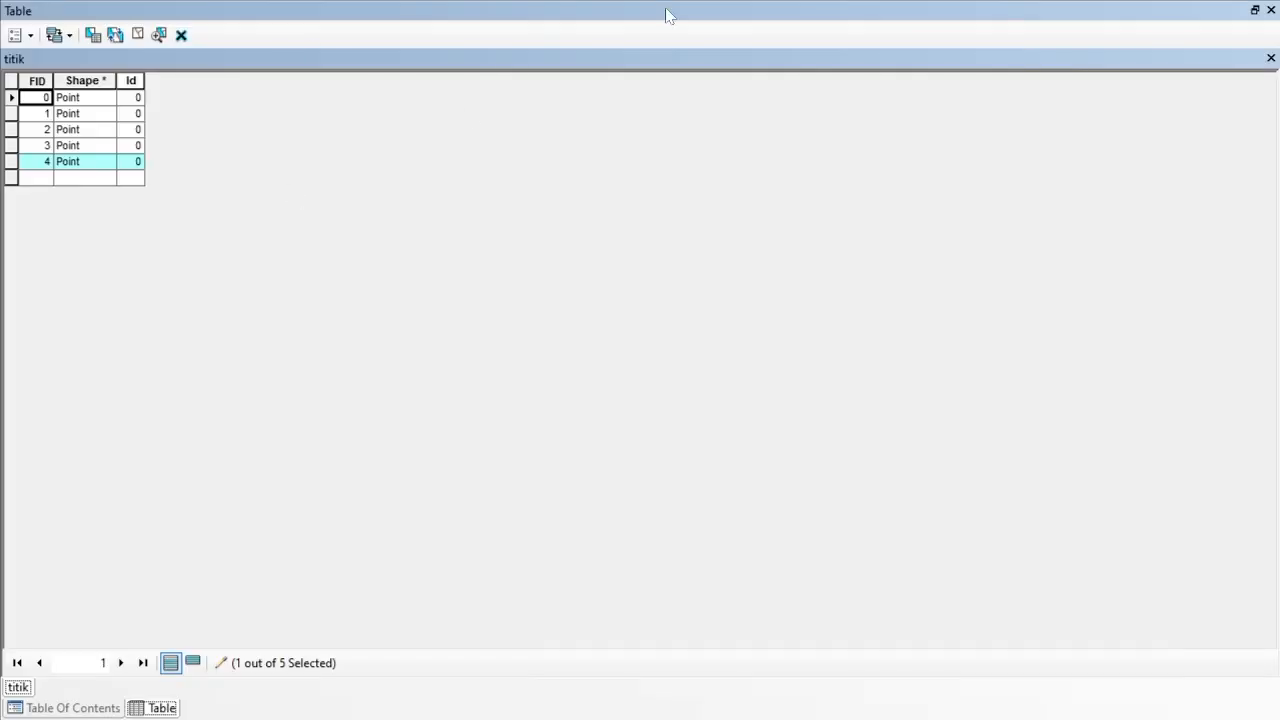
left_click(15, 40)
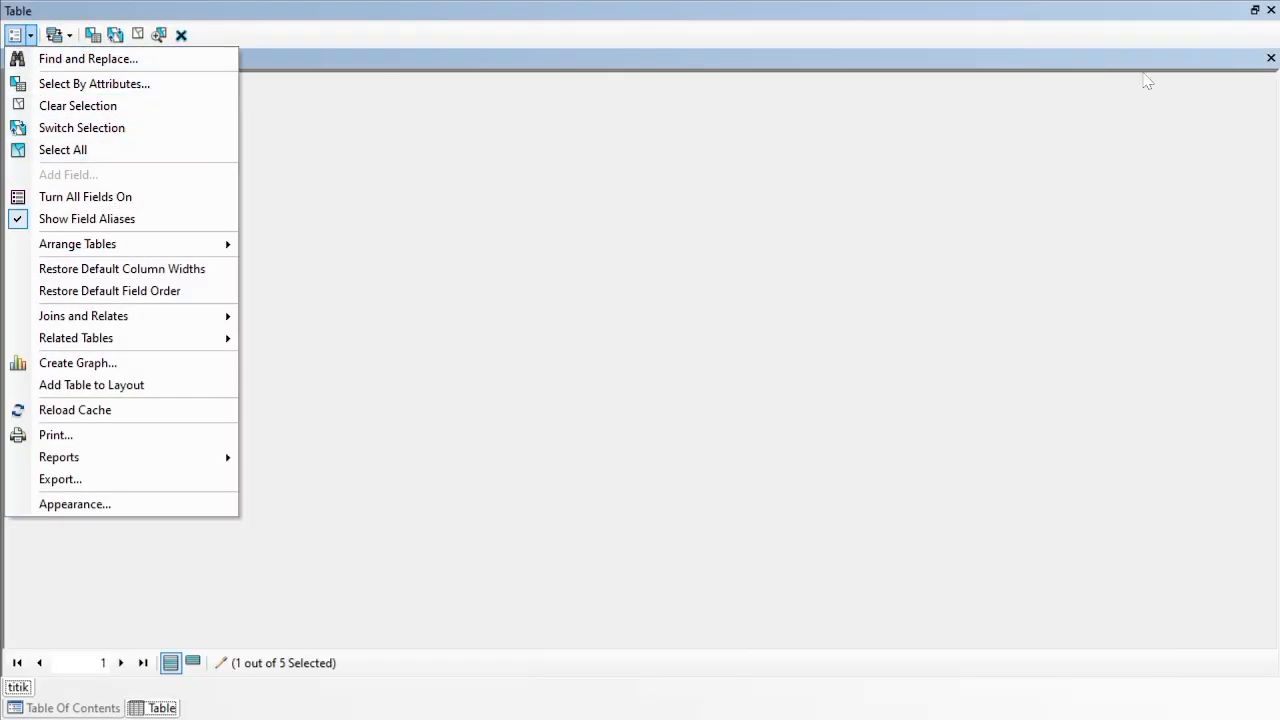
left_click(1270, 59)
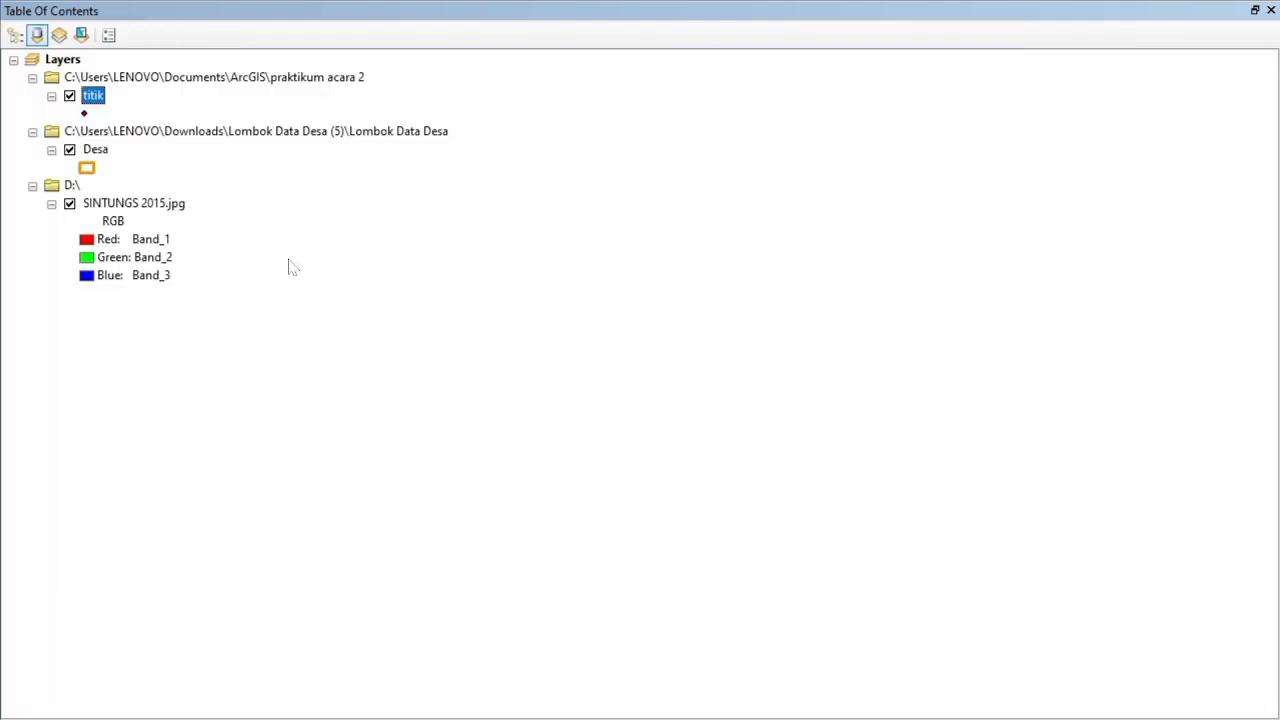
left_click(1271, 9)
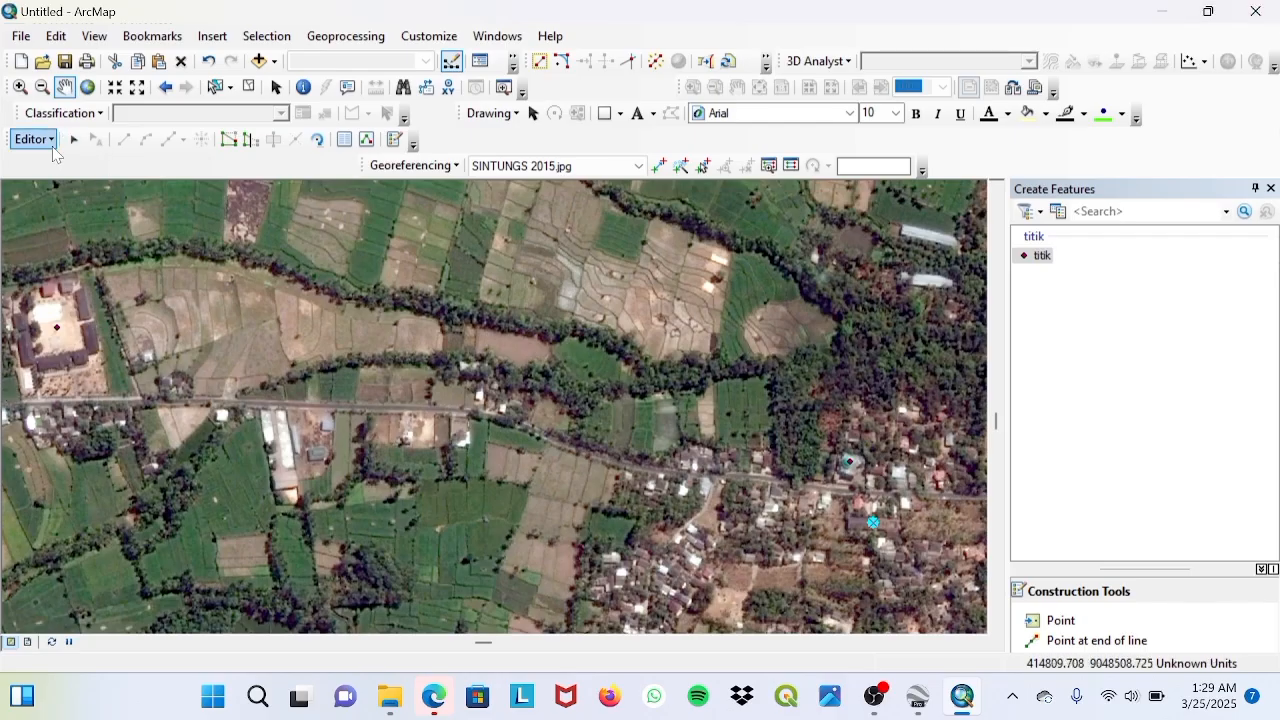
Step: Stop the edit session on the titik layer and save the edits
left_click(42, 140)
left_click(76, 183)
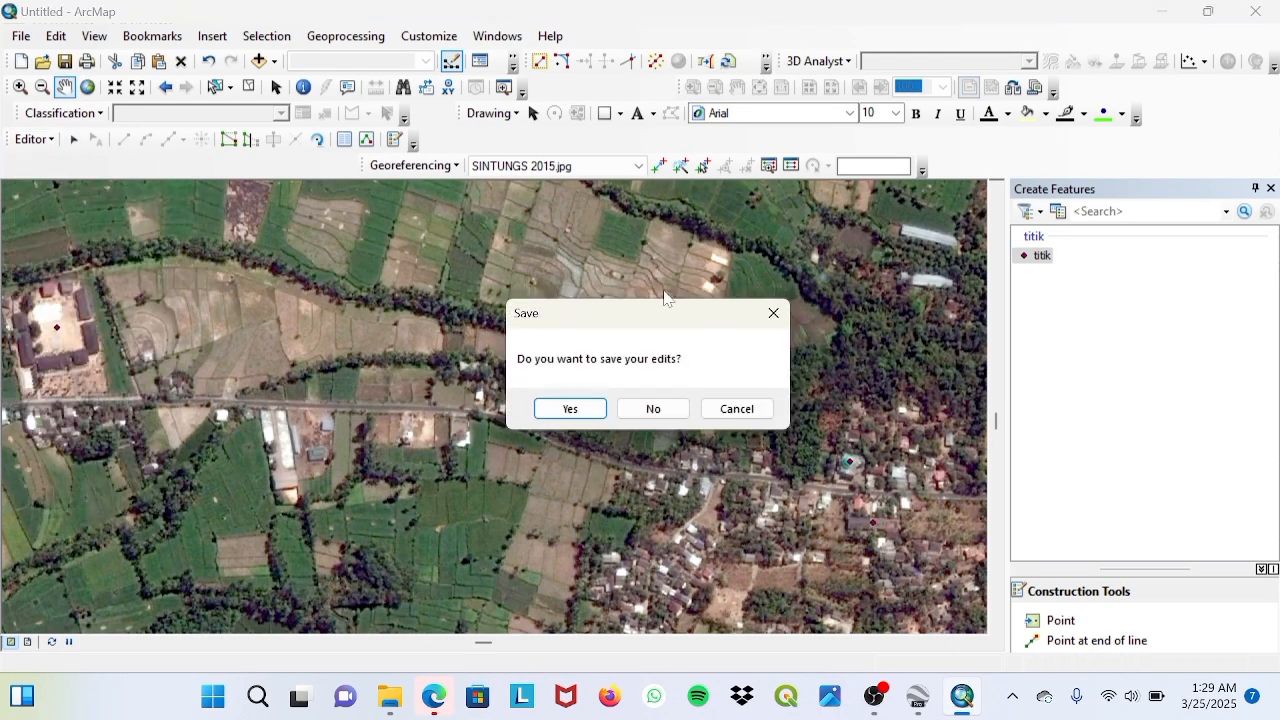
left_click(572, 409)
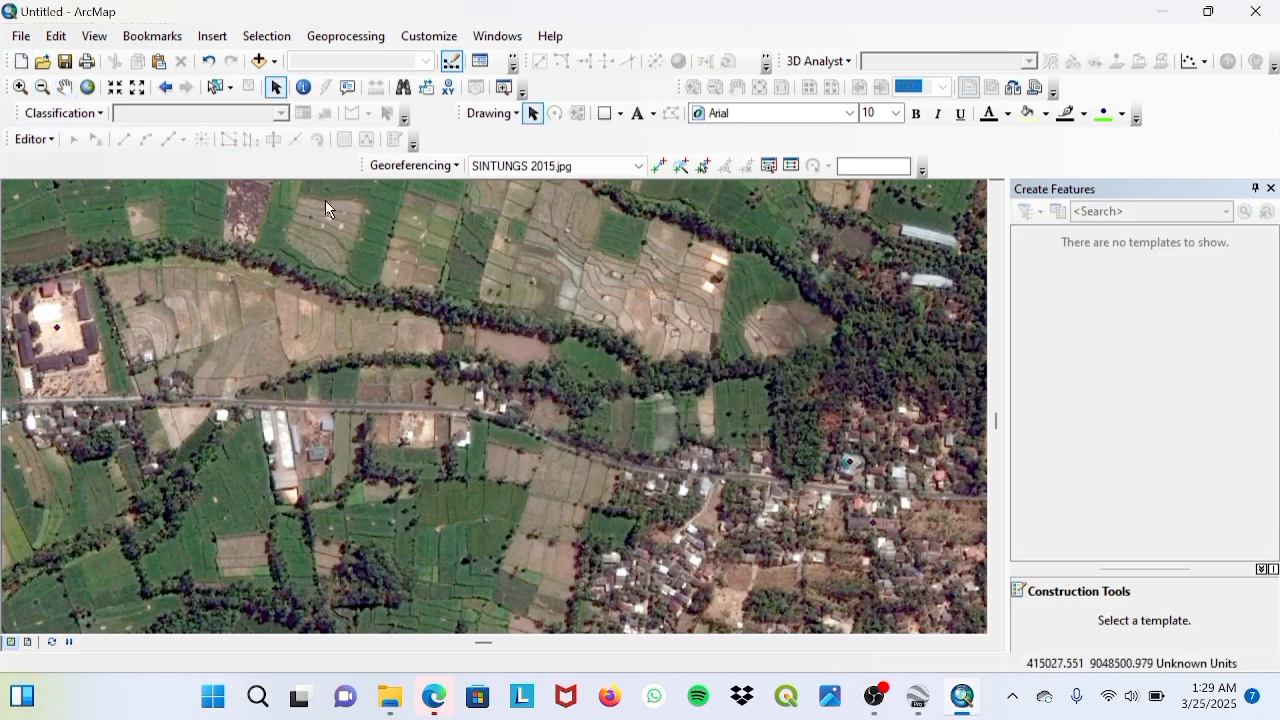
Step: Show the Table Of Contents again as a narrow floating window beside the map
left_click(480, 70)
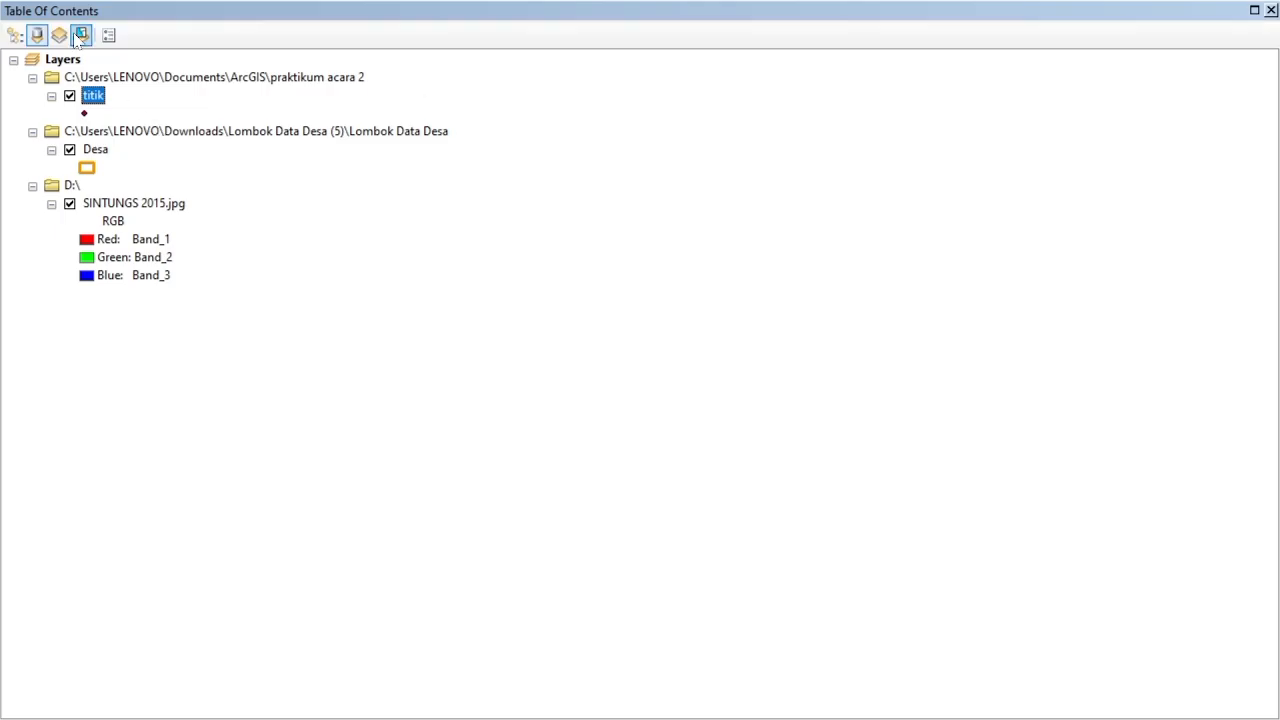
left_click_drag(648, 22, 251, 108)
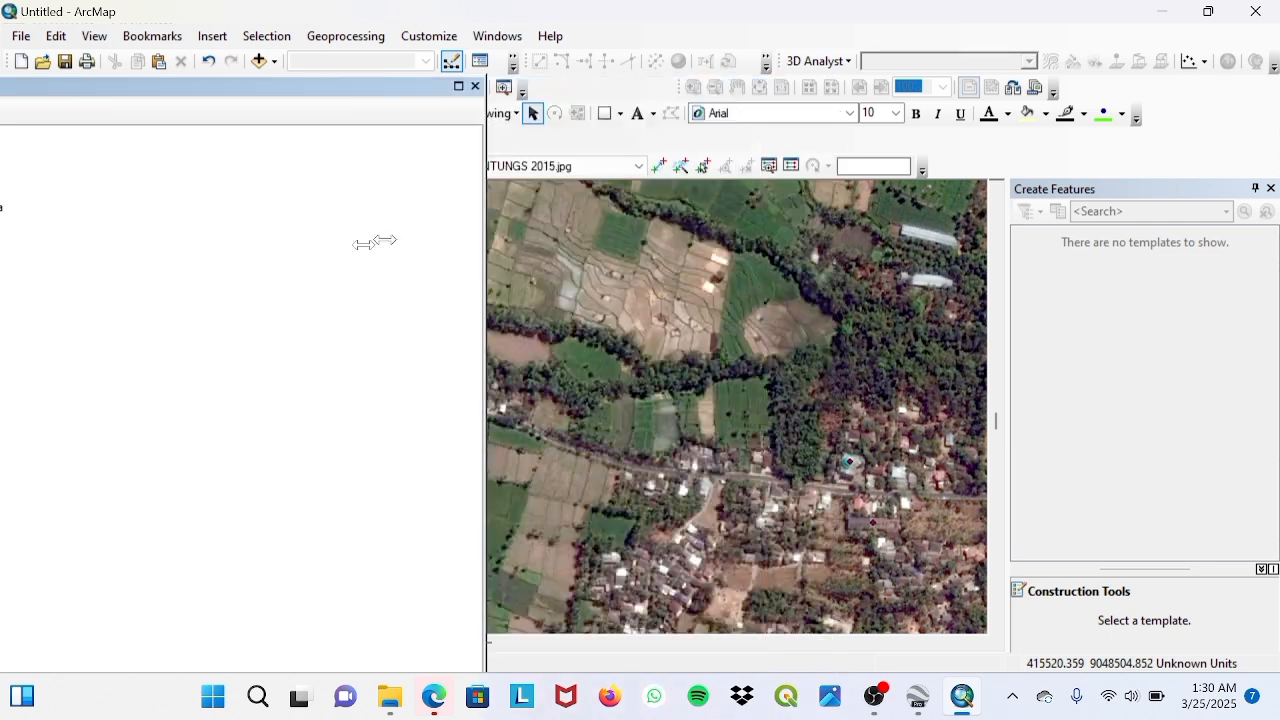
left_click_drag(364, 244, 127, 235)
left_click_drag(54, 94, 1008, 113)
left_click_drag(1086, 160, 841, 160)
left_click_drag(622, 128, 178, 75)
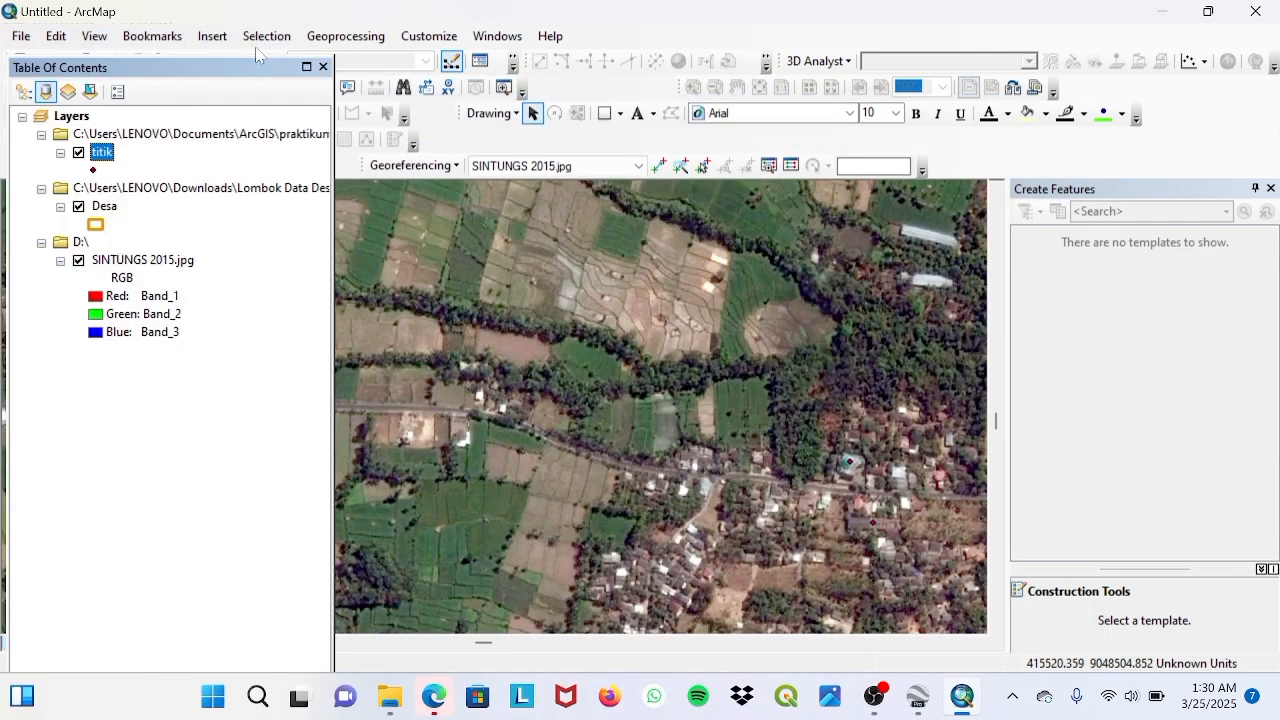
Step: Add a Text field named Nama Tempat to the titik attribute table, accepting the automatic rename to Nama_Tempa
right_click(101, 155)
left_click(210, 205)
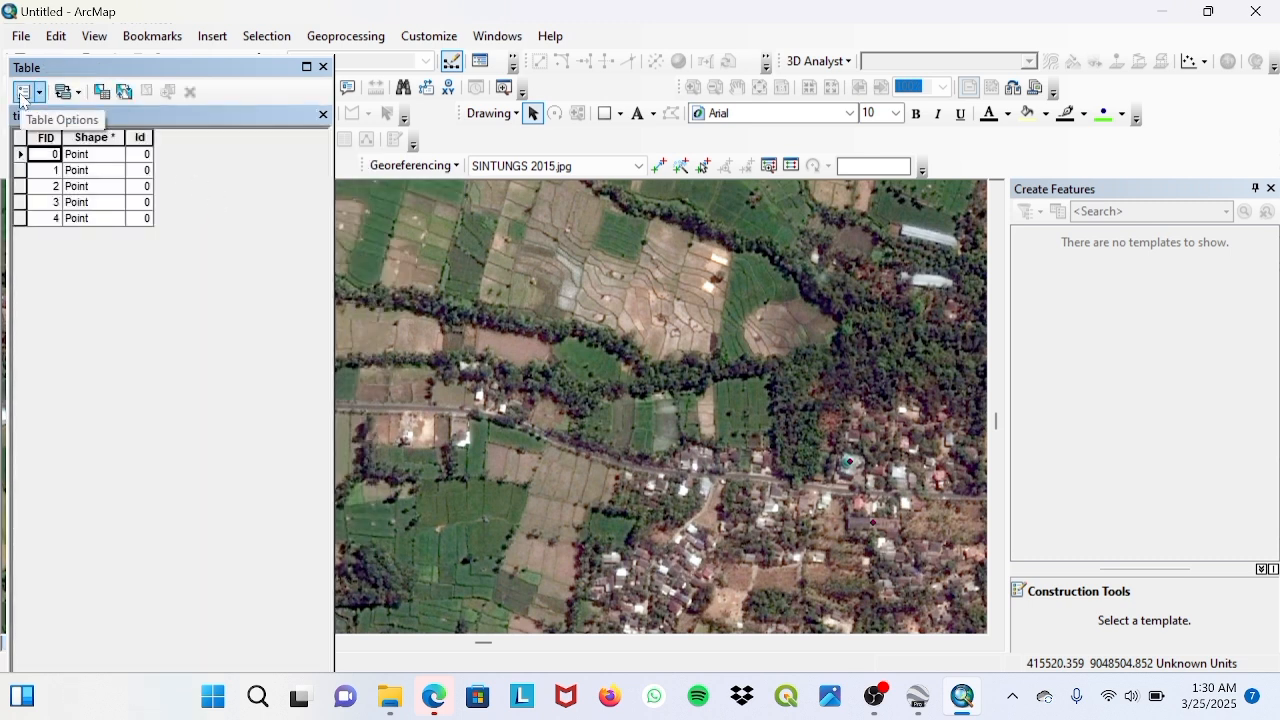
left_click(22, 92)
left_click(80, 231)
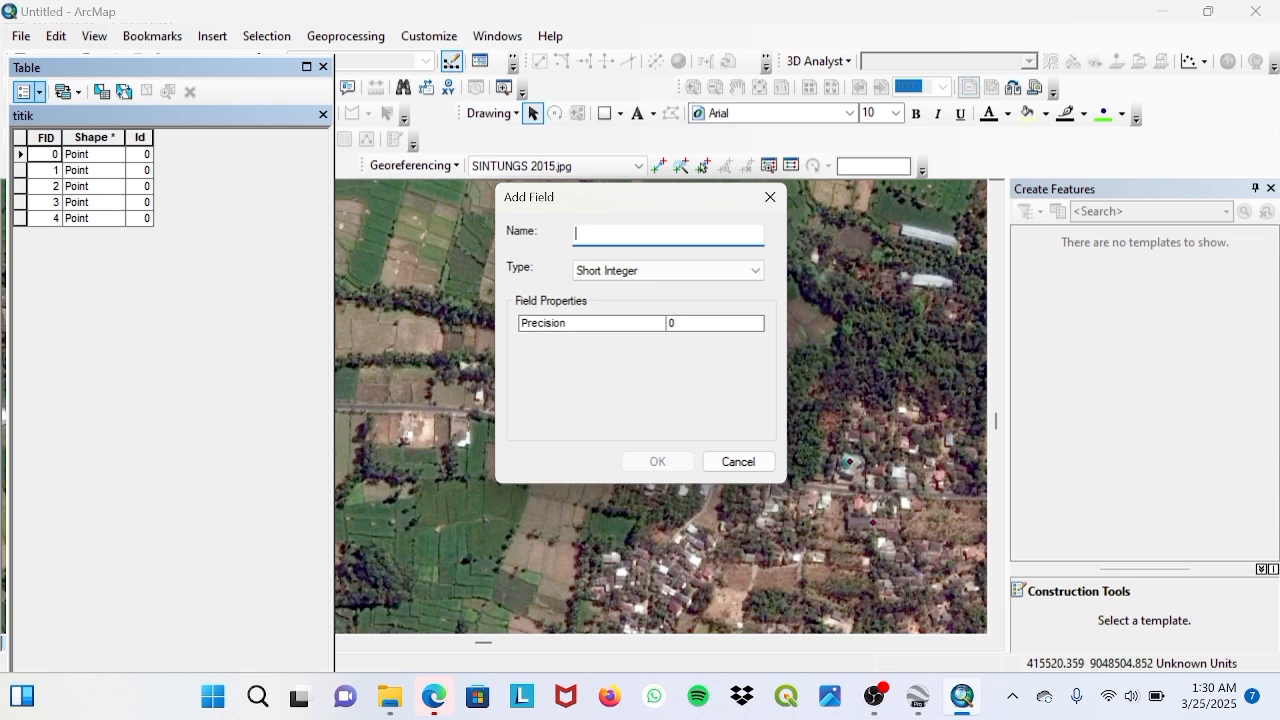
type("Nama Tempat")
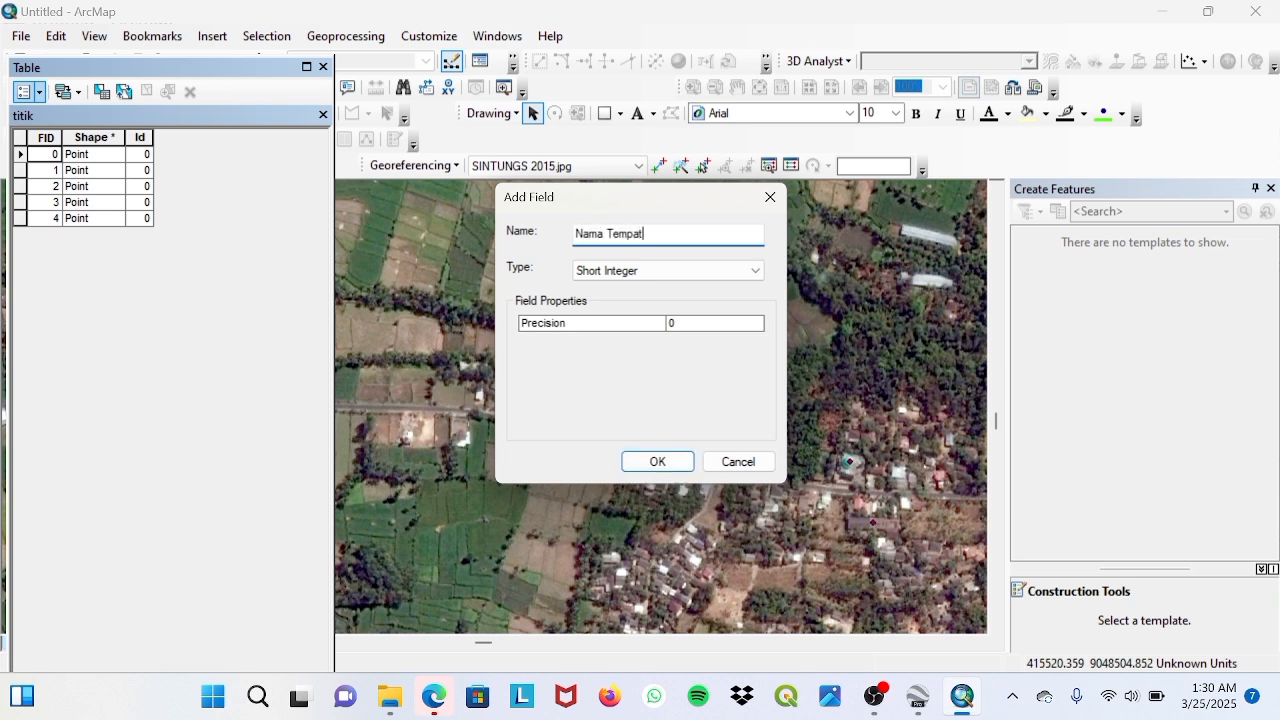
left_click(756, 270)
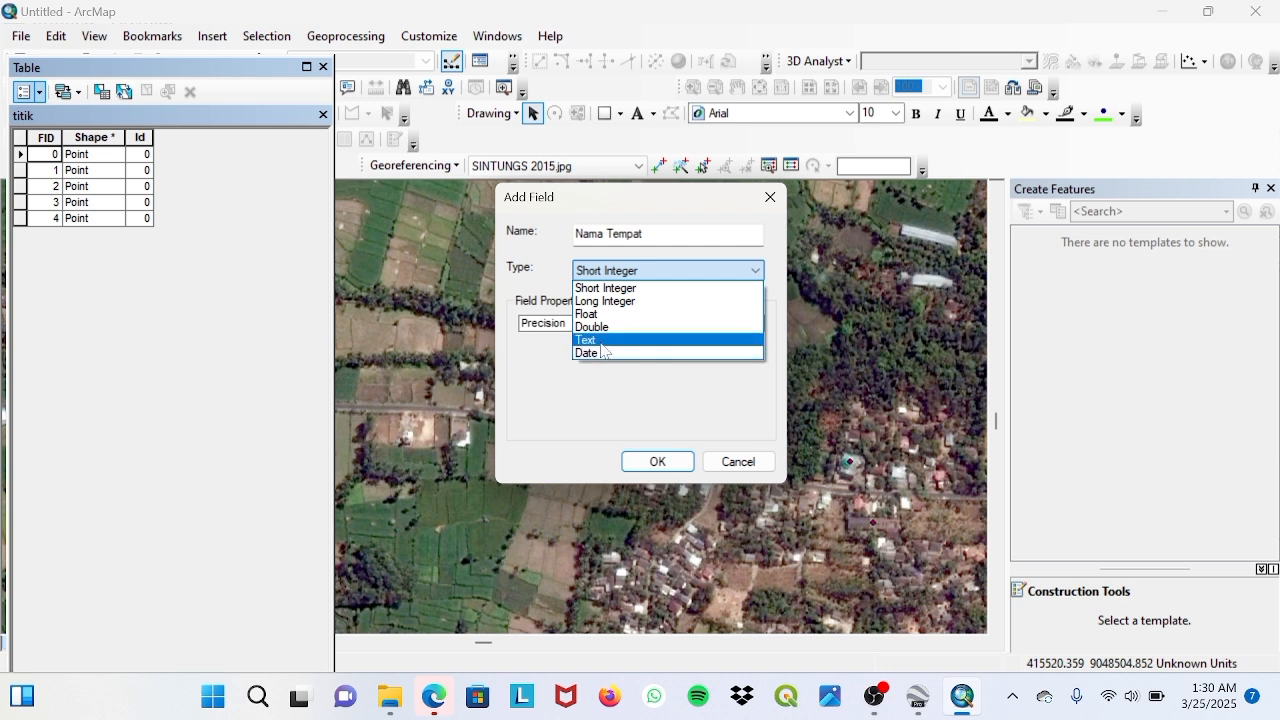
left_click(601, 340)
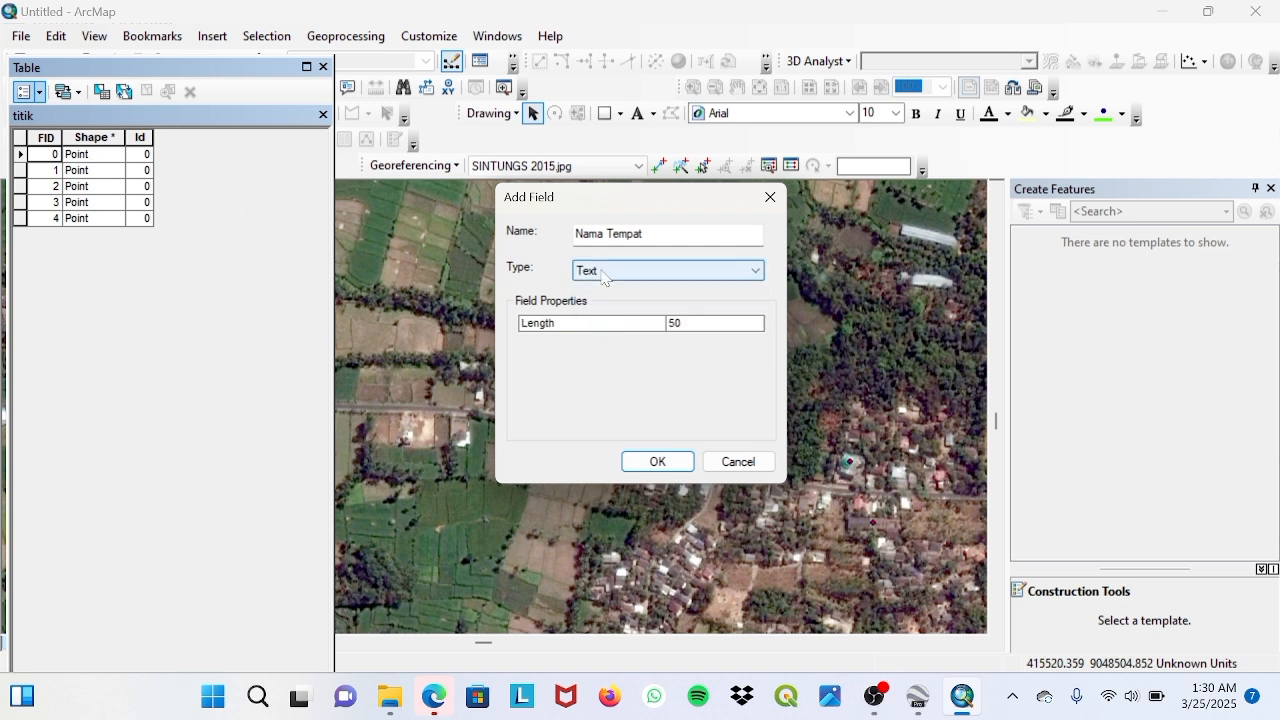
left_click(657, 461)
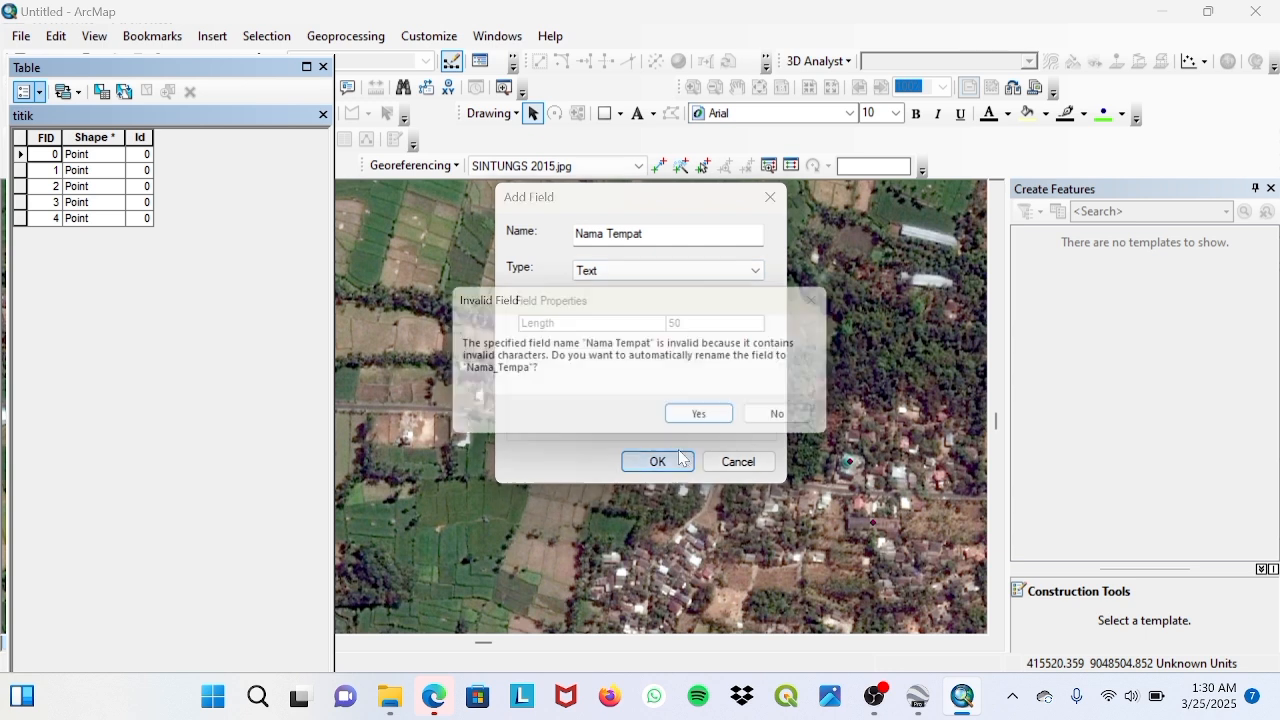
left_click(712, 421)
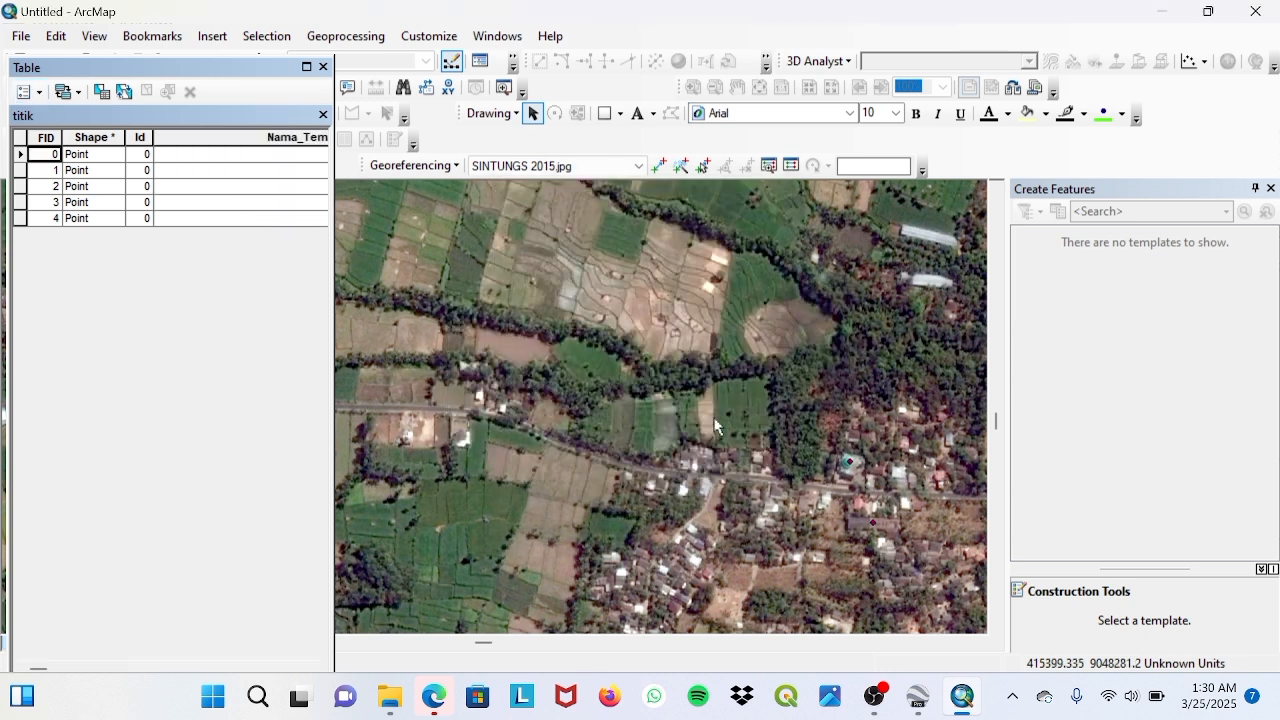
Step: Add a field named X of type Double to the titik attribute table
left_click(27, 91)
left_click(90, 234)
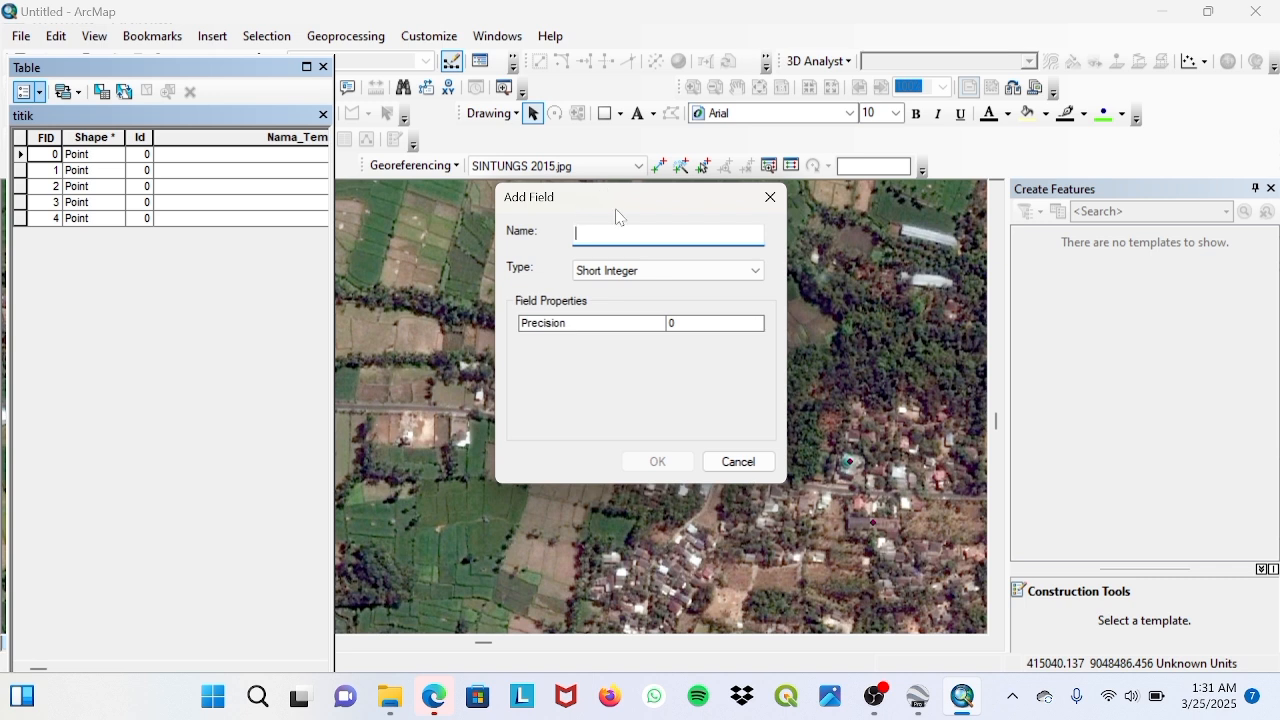
type("X")
left_click(755, 270)
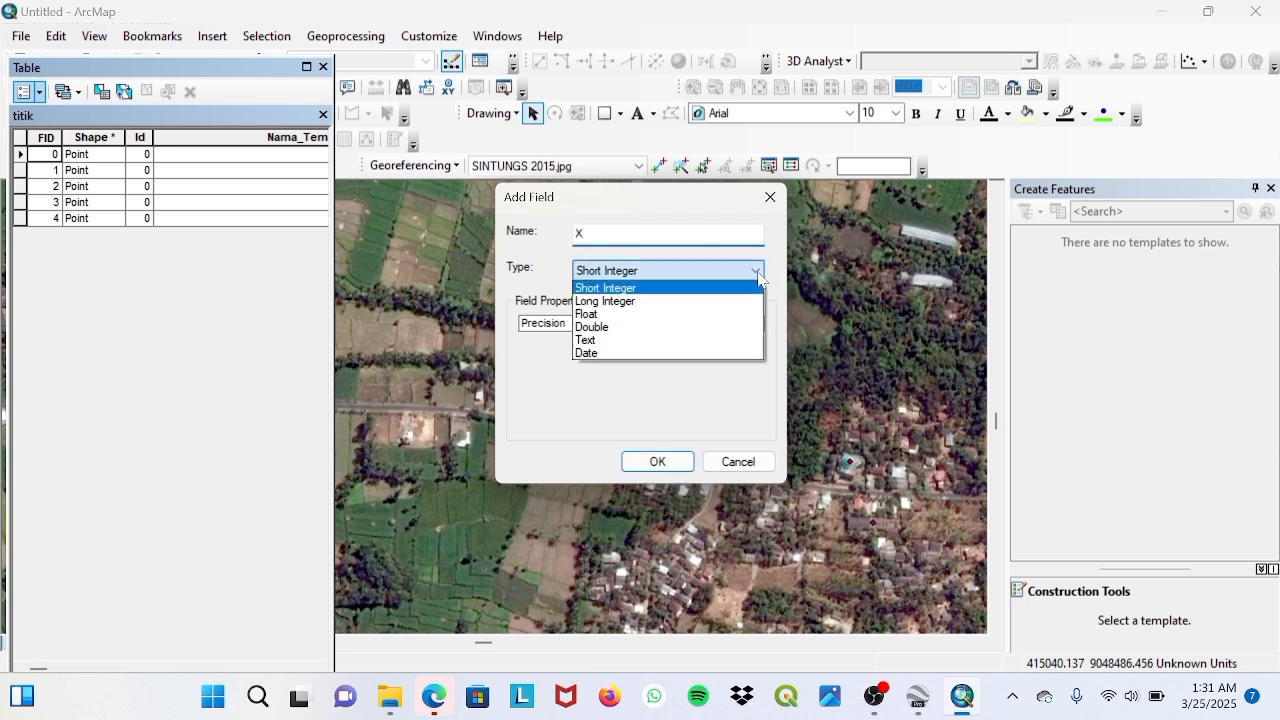
left_click(605, 328)
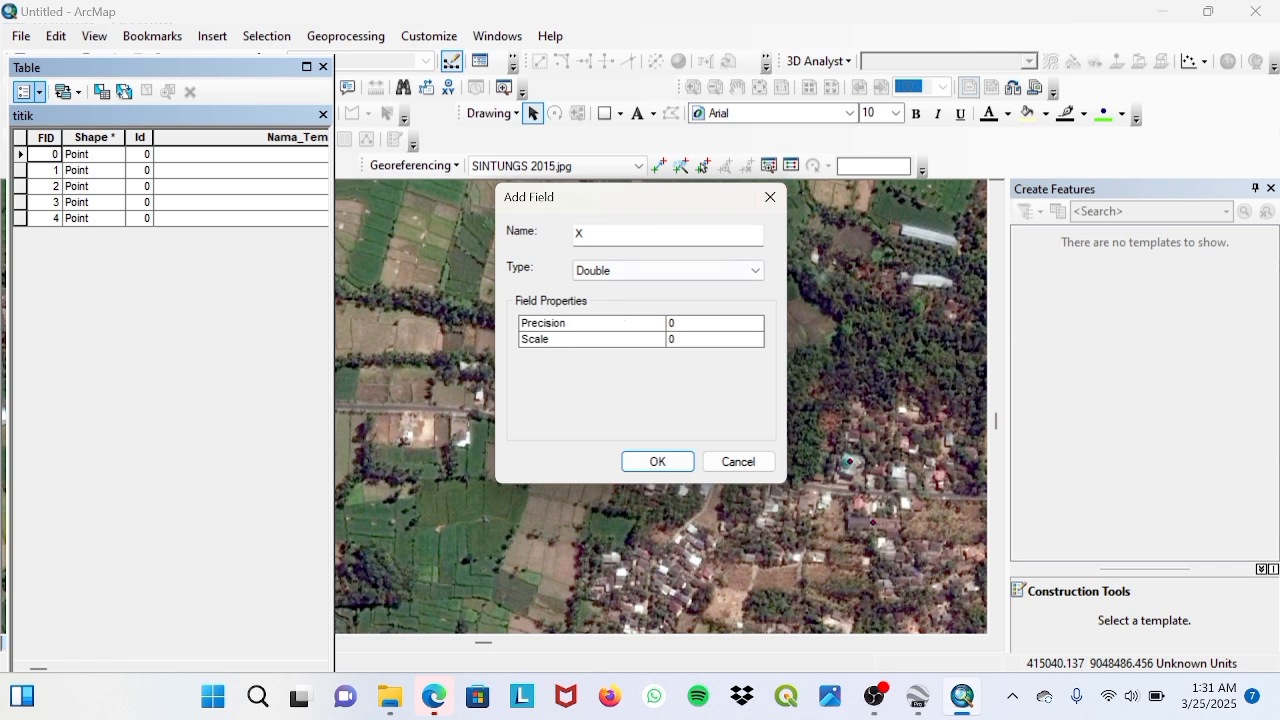
left_click(659, 461)
Step: Add a field named Y of type Double to the titik attribute table
left_click(26, 91)
left_click(72, 233)
type("Y")
left_click(730, 268)
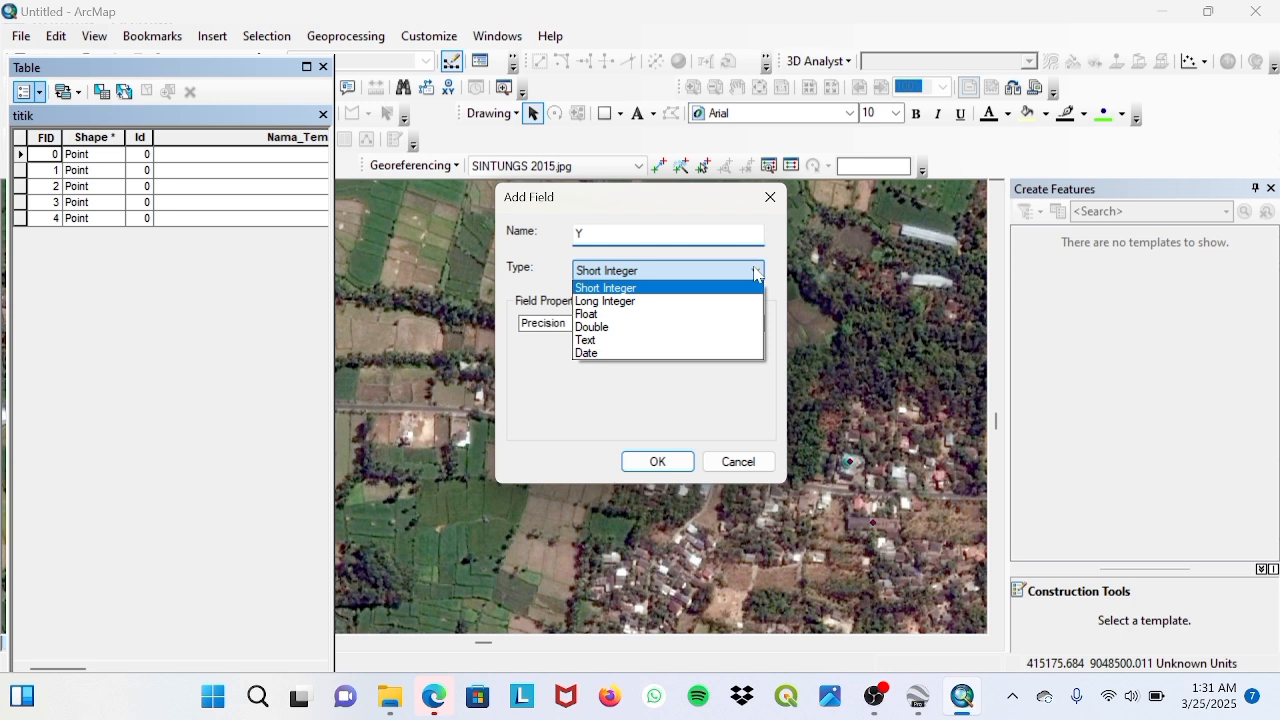
left_click(607, 330)
left_click(655, 461)
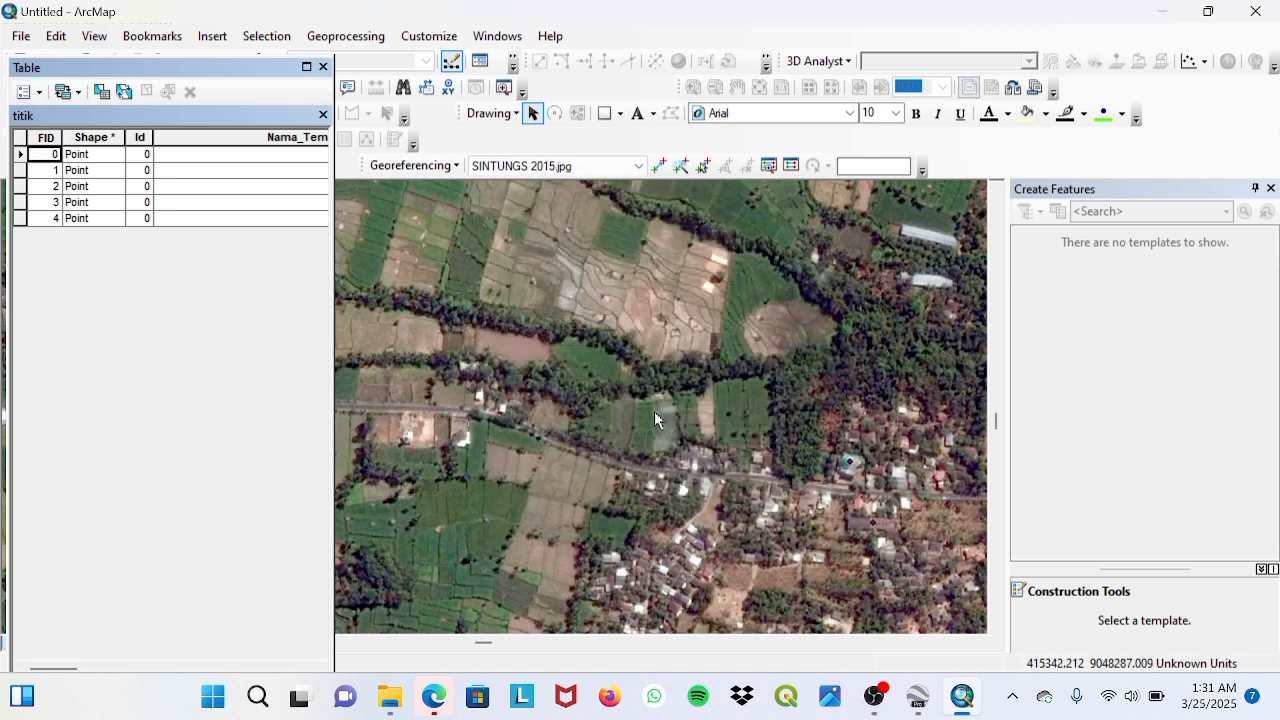
Step: Check the Nama_Tempa, X and Y fields in the enlarged titik attribute table and close it
left_click(306, 66)
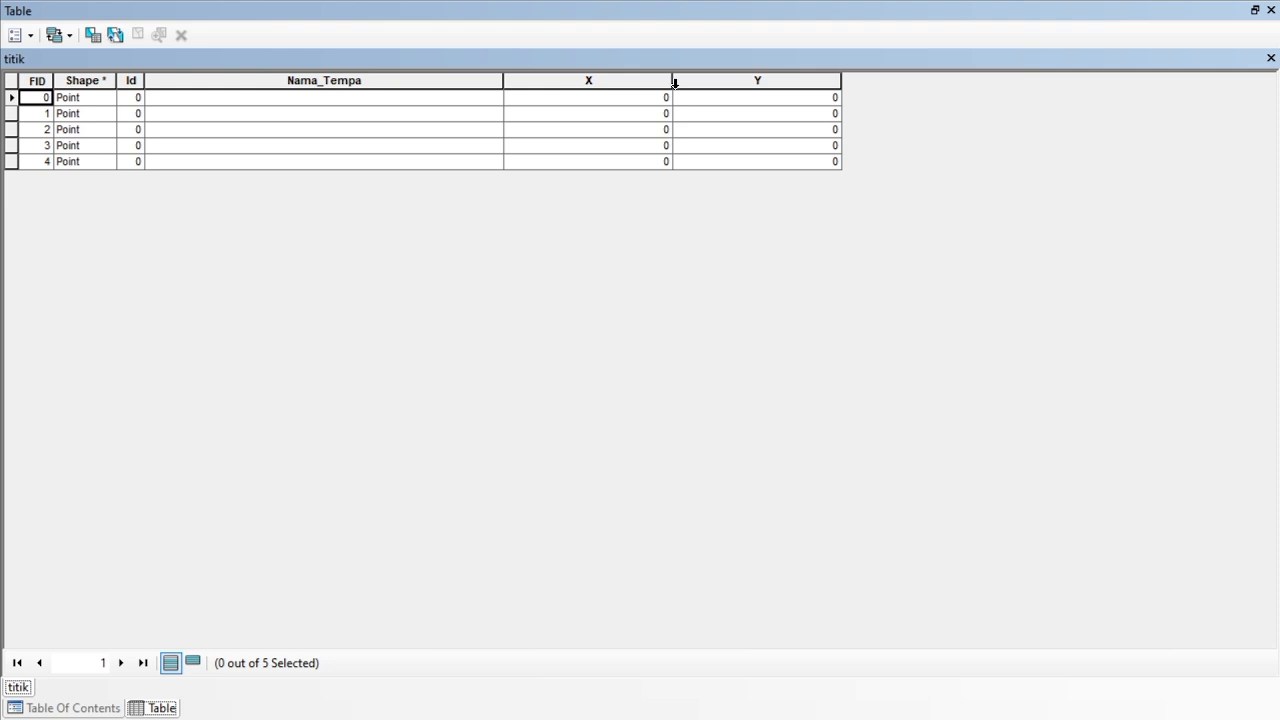
left_click(217, 104)
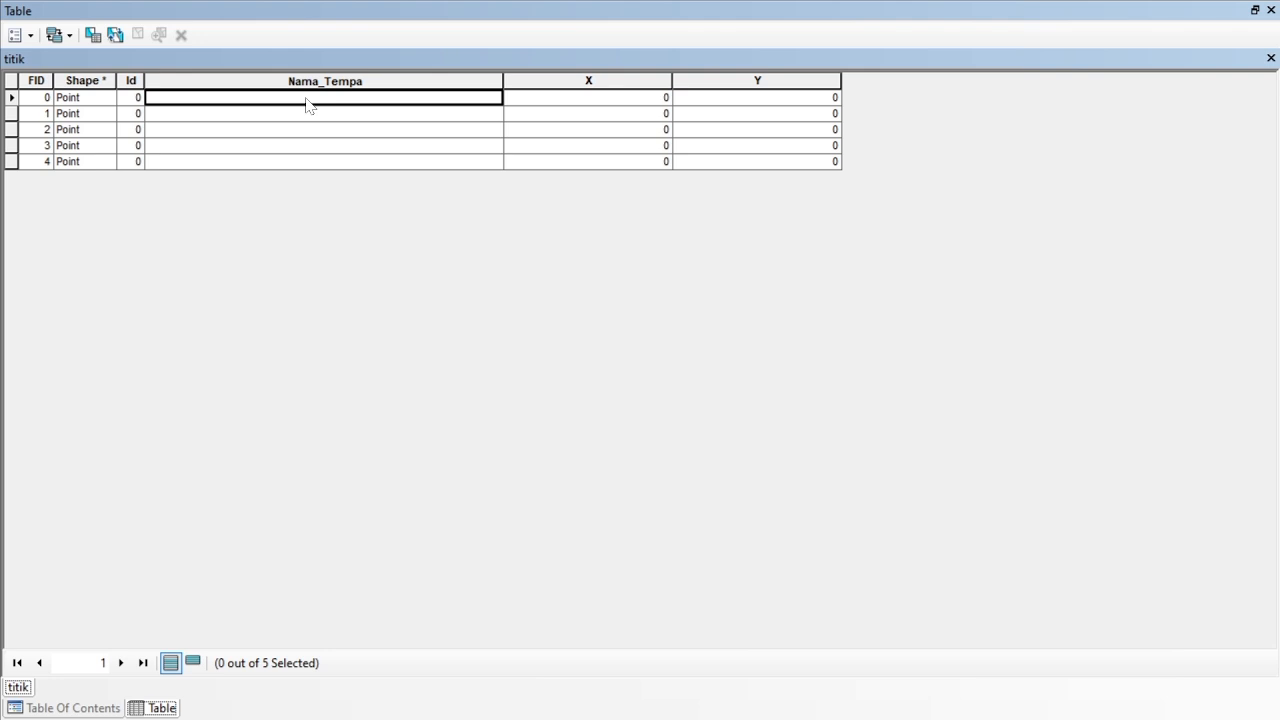
left_click(1271, 10)
Step: Start an edit session on the titik layer, continuing past the spatial reference warnings
left_click(48, 141)
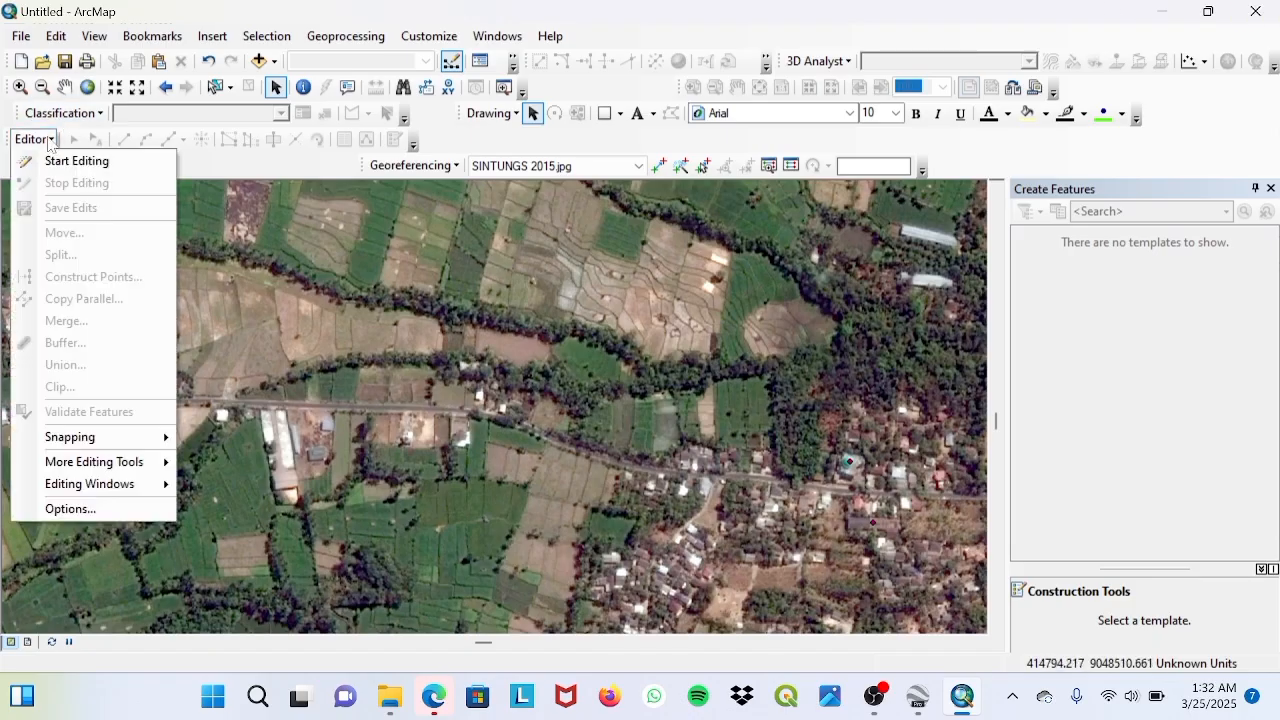
left_click(77, 161)
left_click(457, 192)
left_click(737, 555)
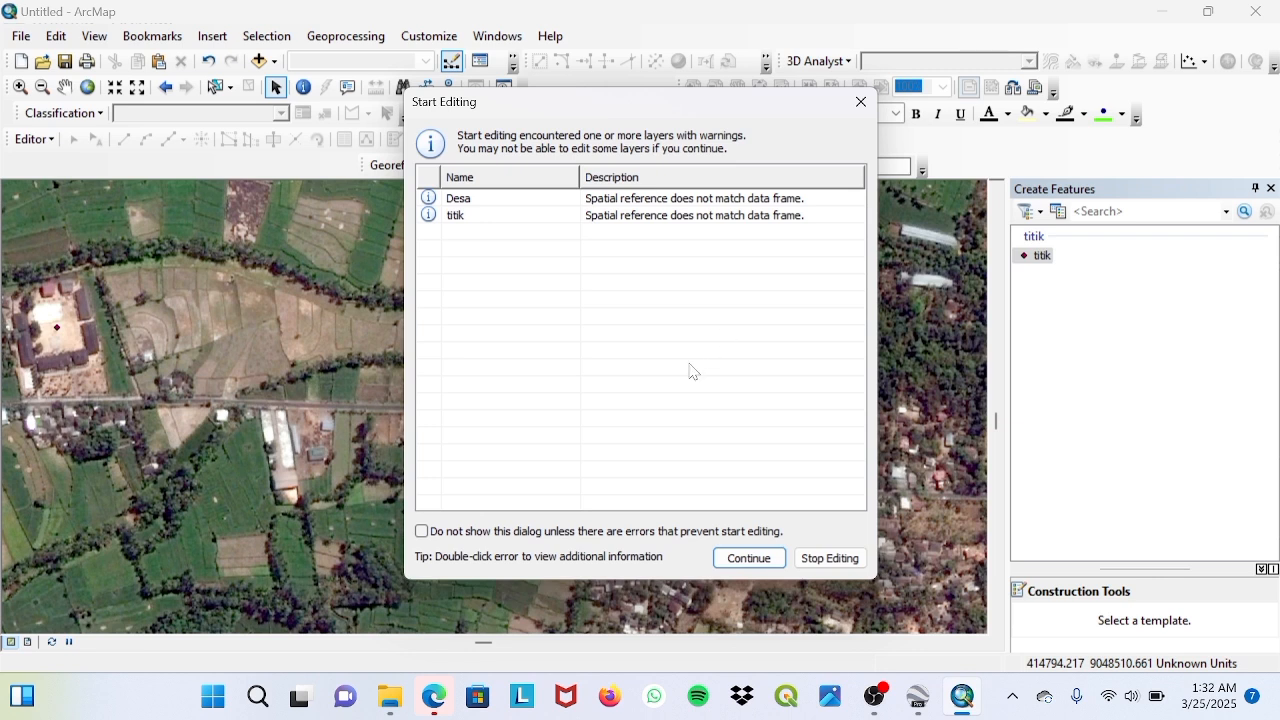
left_click(748, 558)
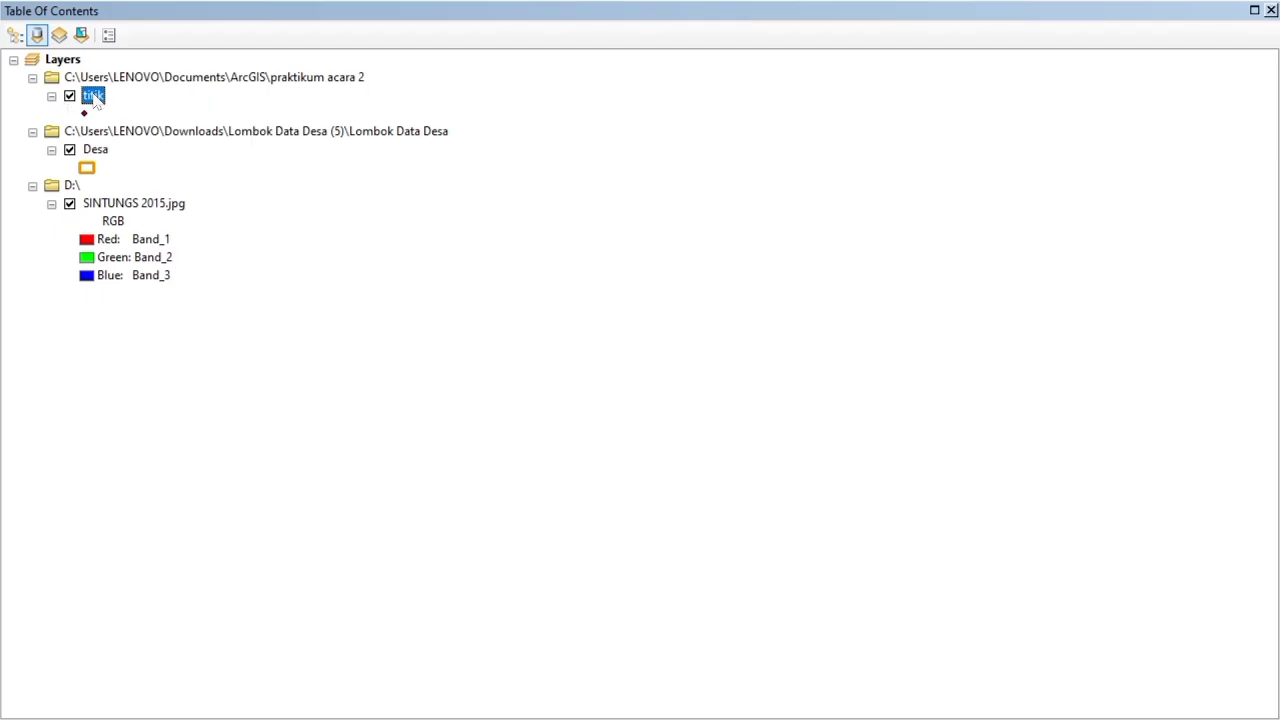
Step: Open the titik attribute table and enter Masjid Desa Sintung as the Nama_Tempa of the point with FID 0
right_click(93, 96)
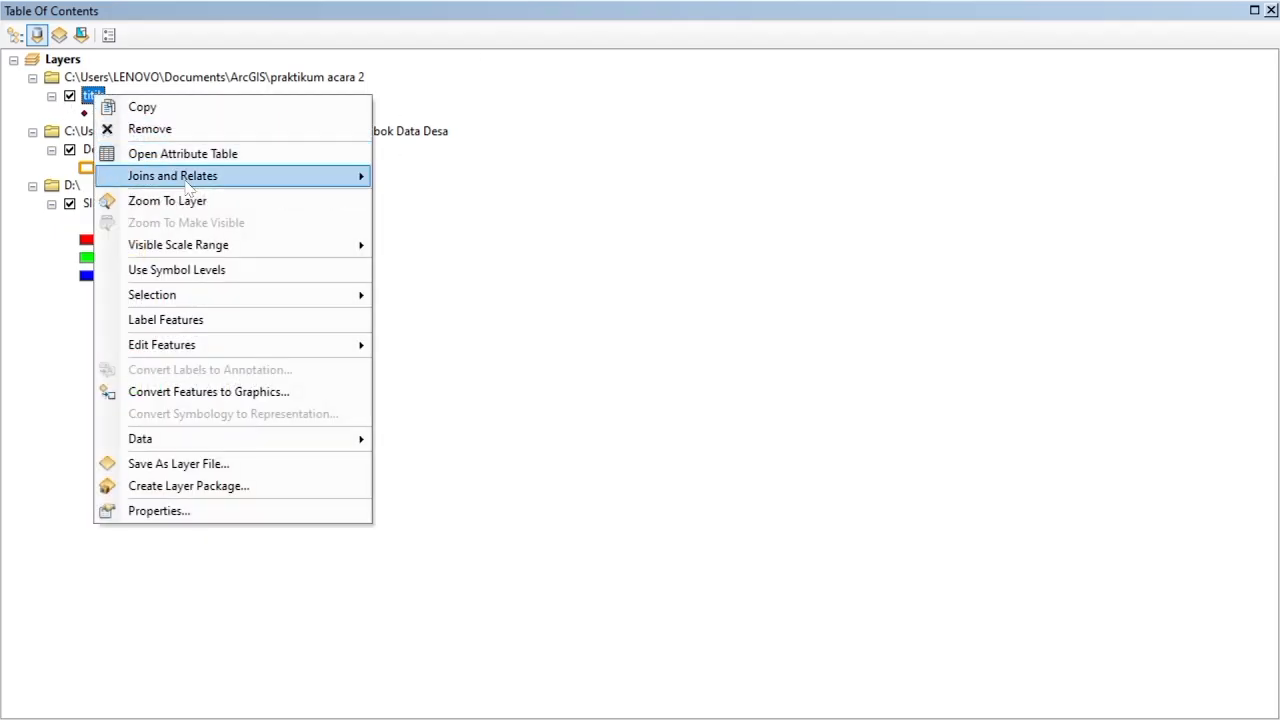
left_click(195, 152)
left_click(208, 99)
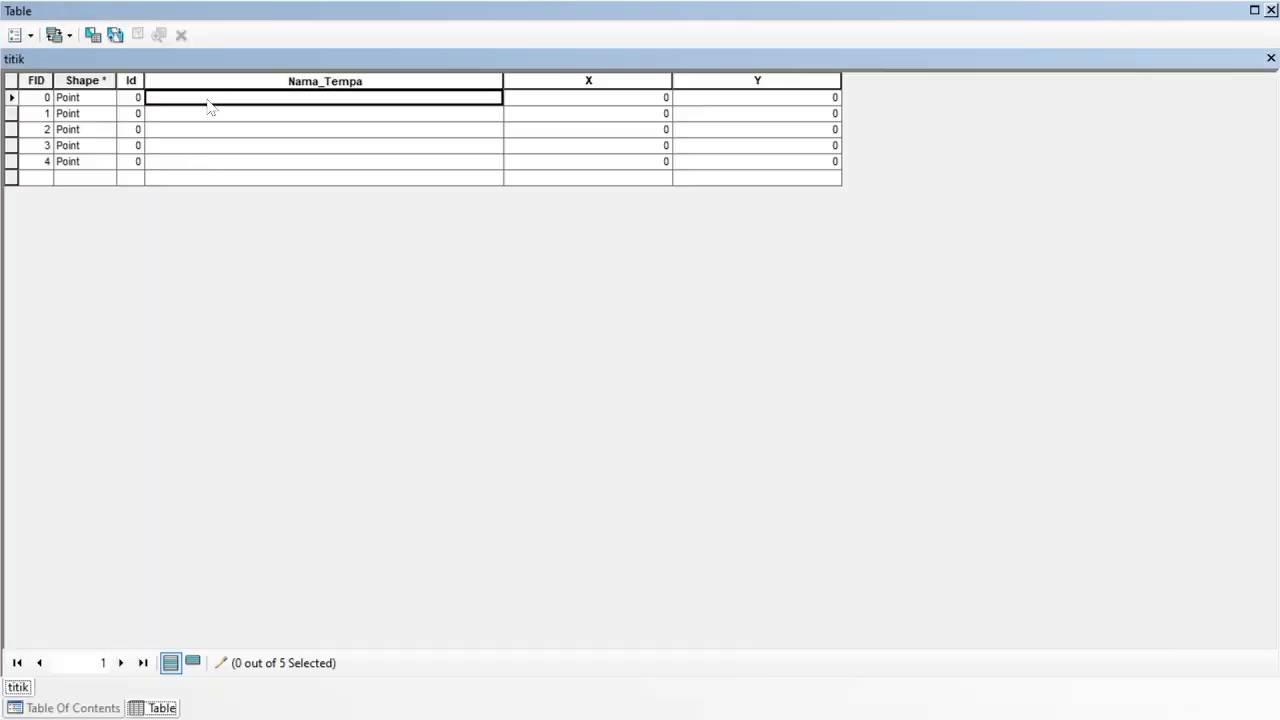
type("MA")
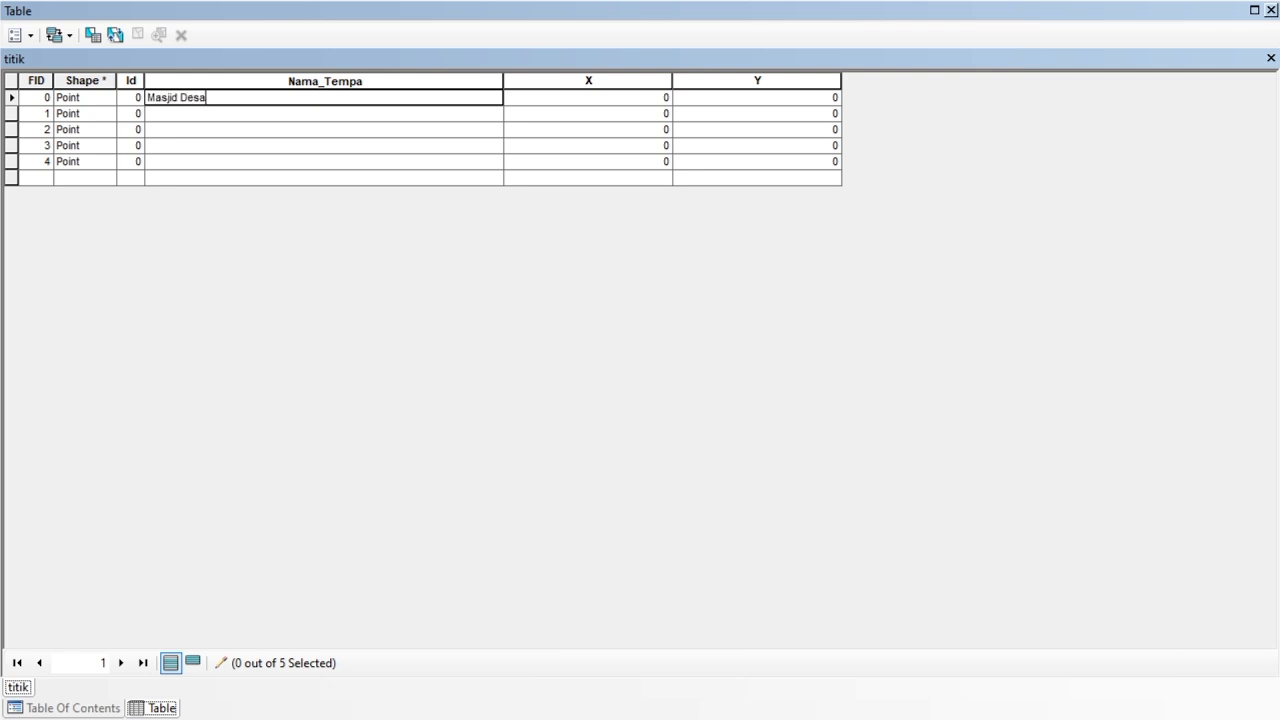
key("Return")
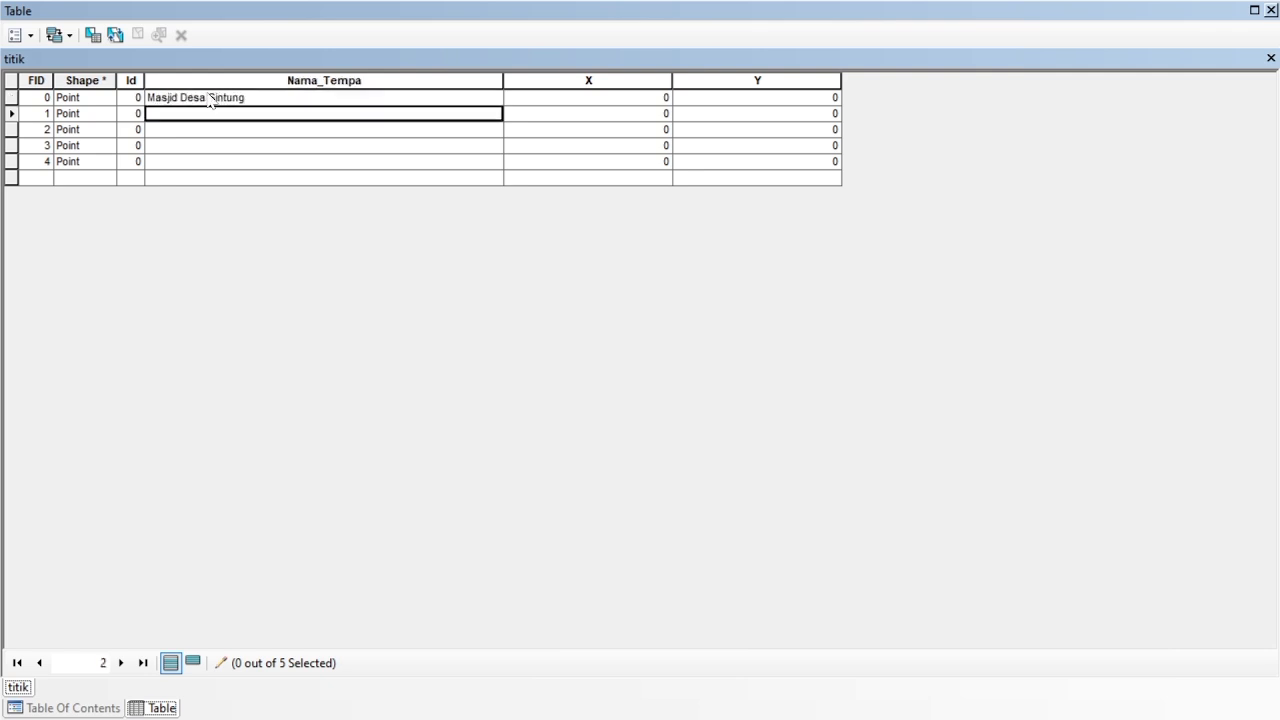
Step: Enter the village office name in Nama_Tempa for FID 1 and correct its second word to Desa
type("KAntor DEsa Si")
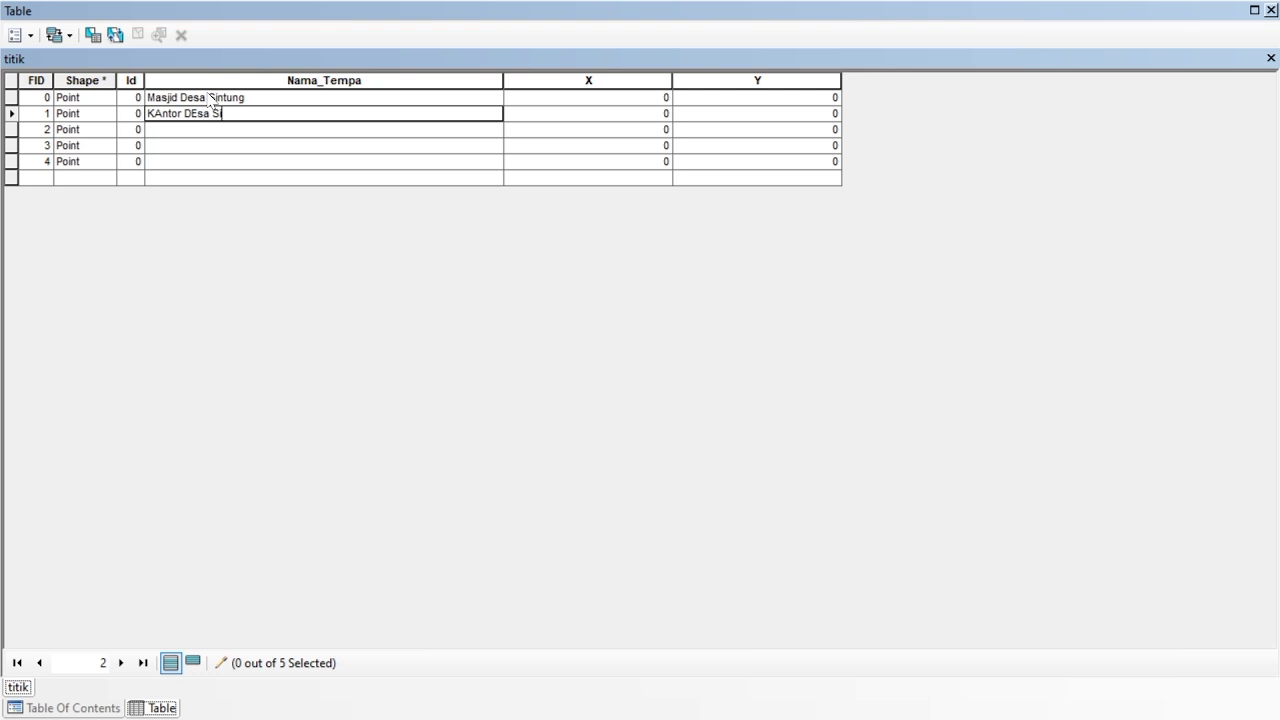
key("Return")
left_click(201, 117)
key("BackSpace")
type("e")
Step: Enter Sekolah SMP as the Nama_Tempa of FID 2 and correct the FID 1 name to Kantor Desa Sintung
left_click(181, 131)
type("Sekol")
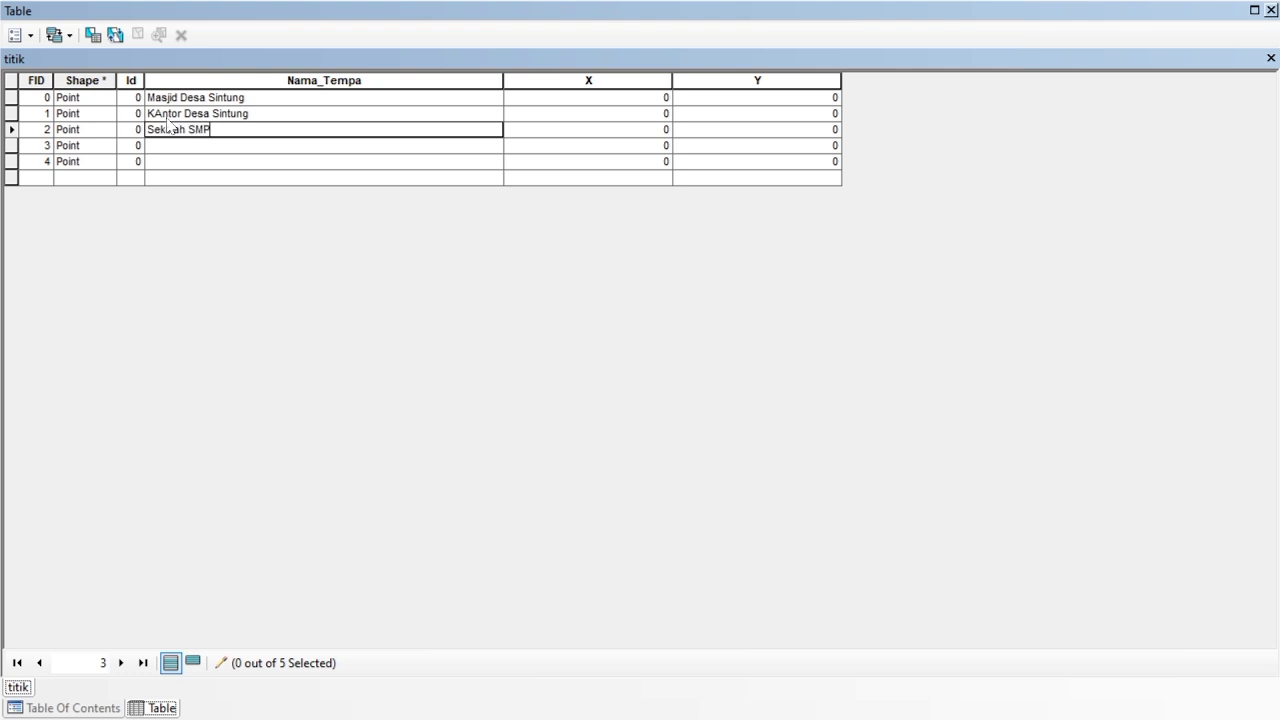
type("ah SMP")
left_click(155, 113)
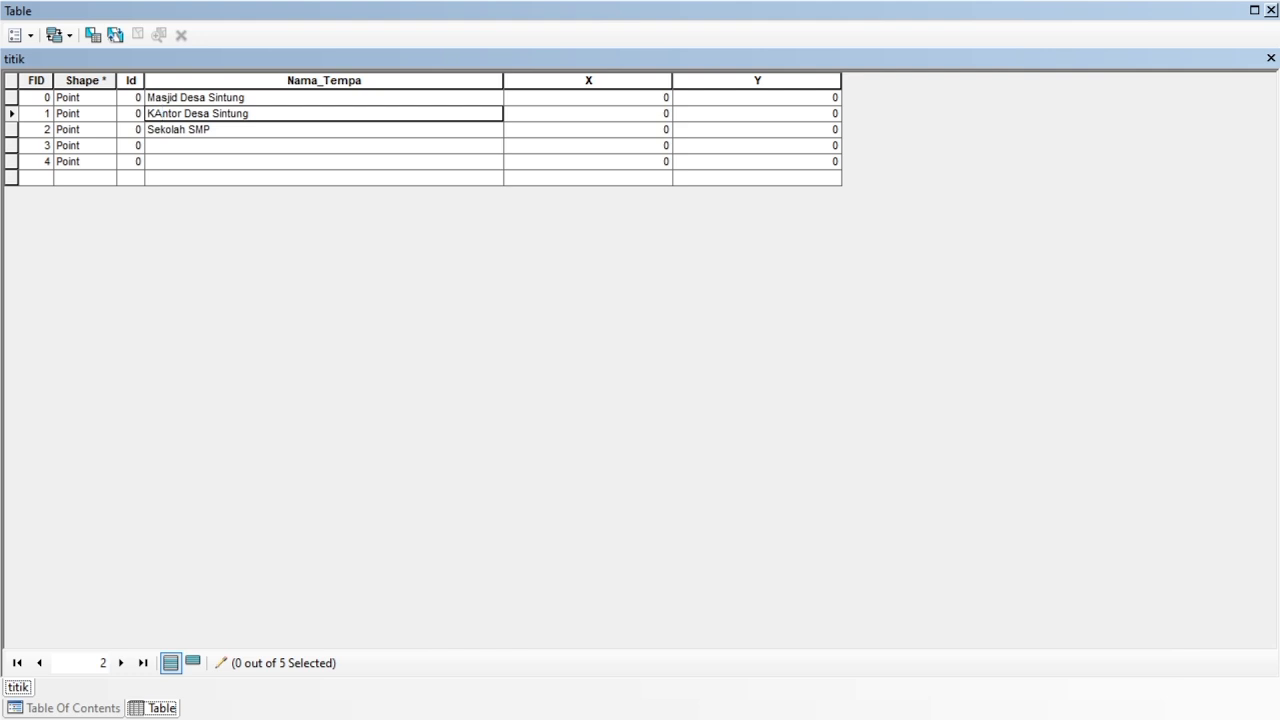
key("BackSpace")
type("a")
Step: Enter Masjid Esot and SDN Esot as the Nama_Tempa values of FID 3 and FID 4
left_click(170, 148)
type("Ma")
left_click(174, 162)
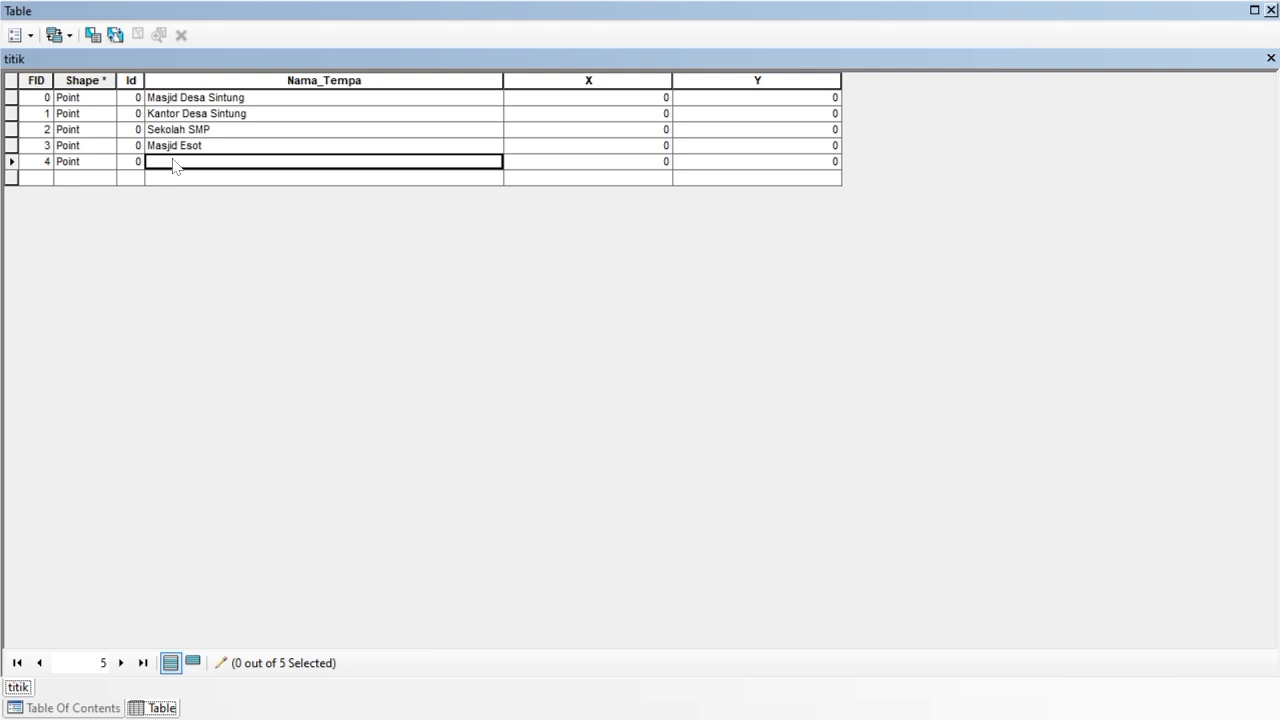
type("SDN Esot")
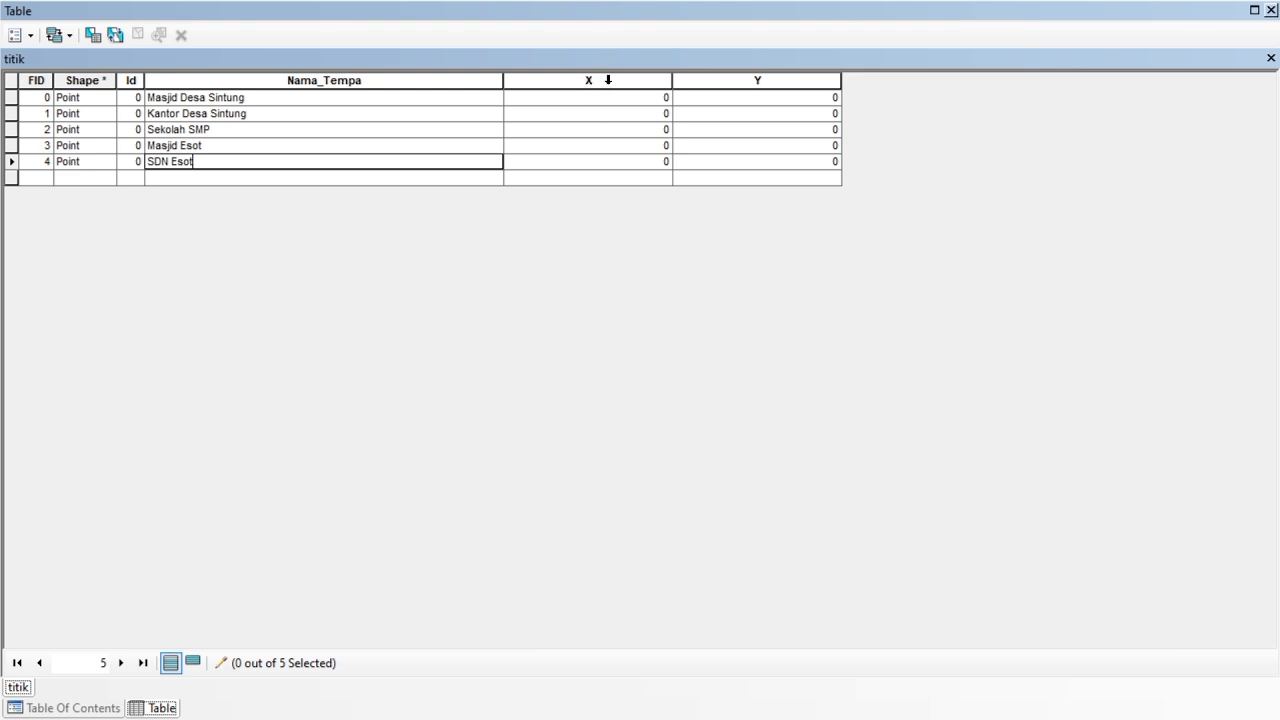
Step: Calculate the X field as the X Coordinate of Point in Decimal Degrees using the data source's coordinate system
right_click(608, 80)
left_click(587, 84)
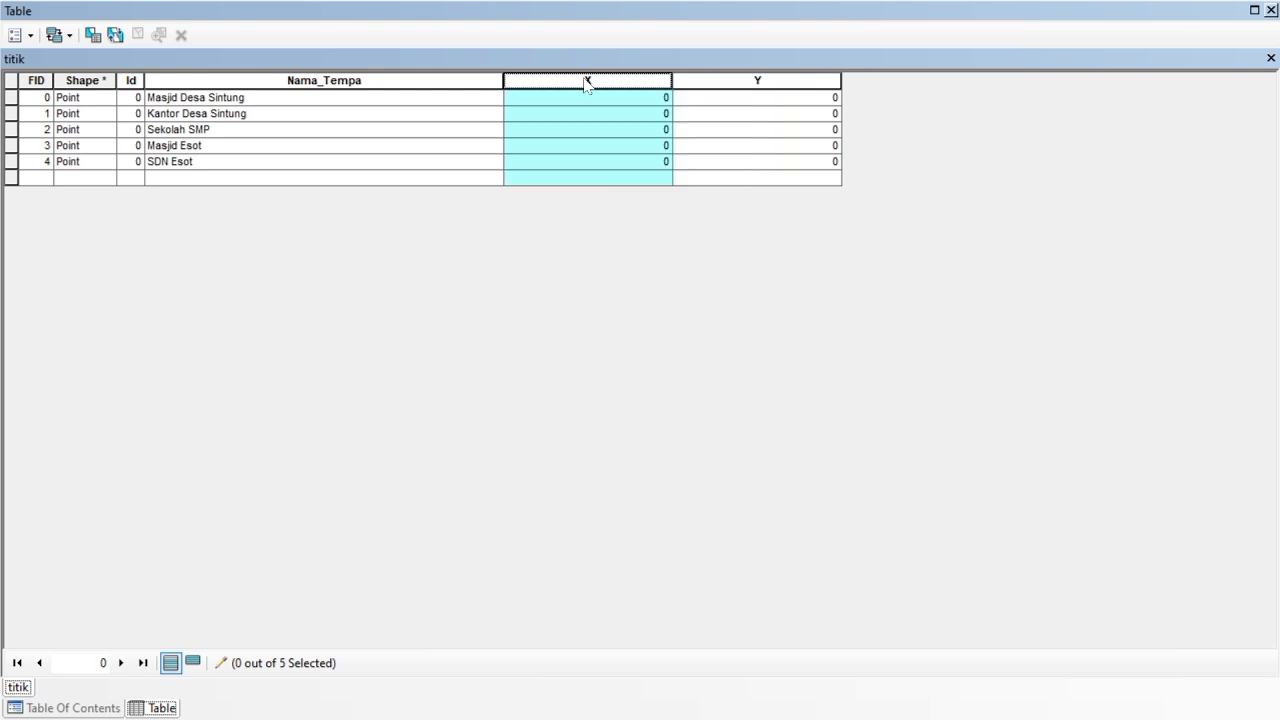
right_click(603, 88)
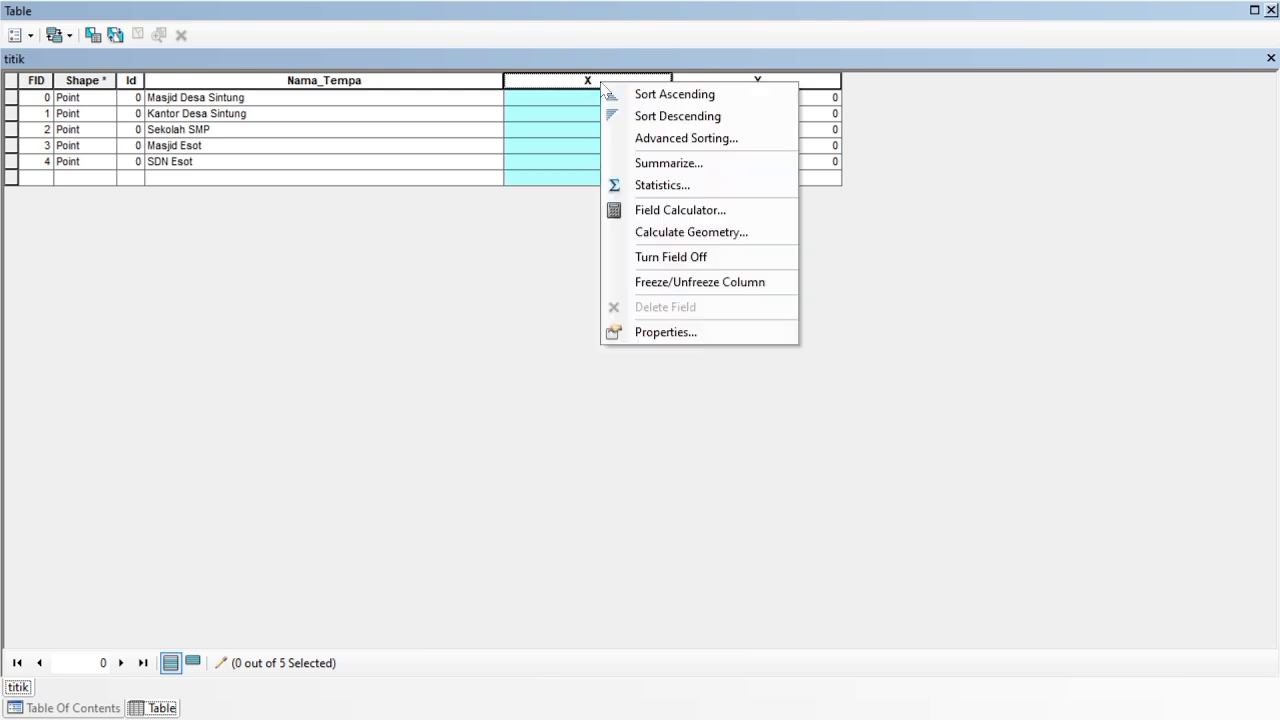
left_click(690, 233)
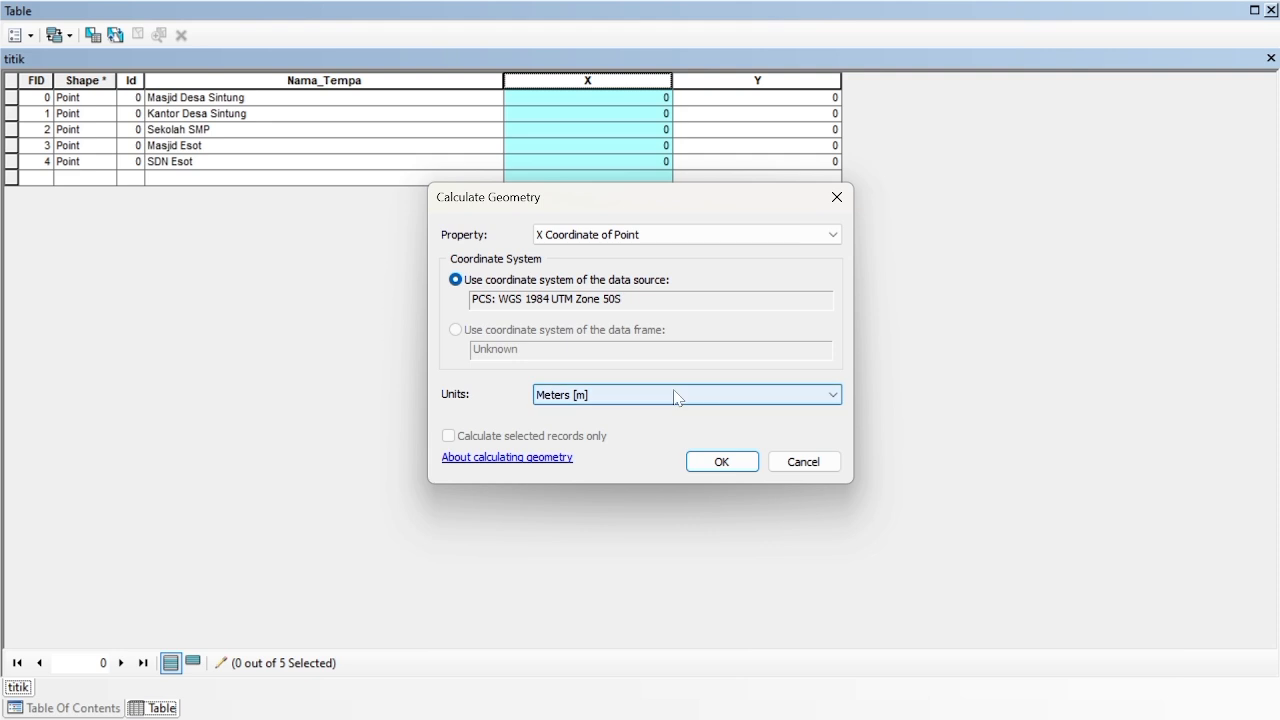
left_click(836, 395)
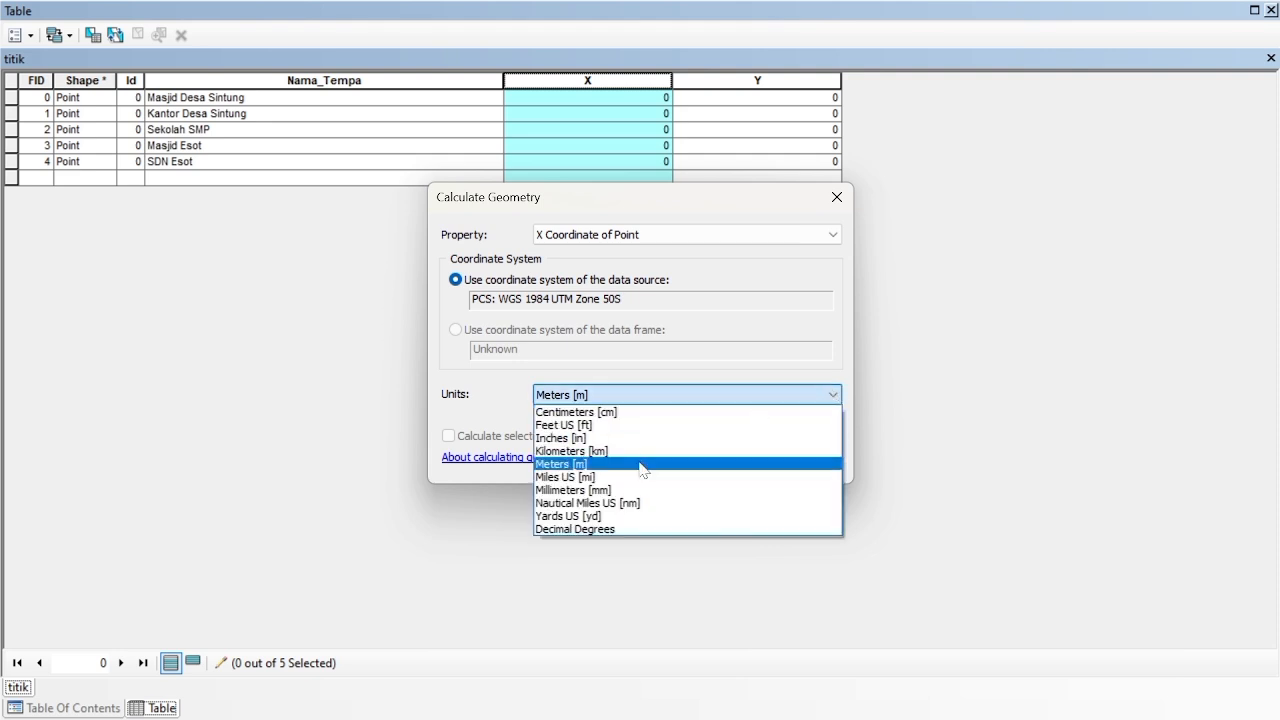
left_click(590, 529)
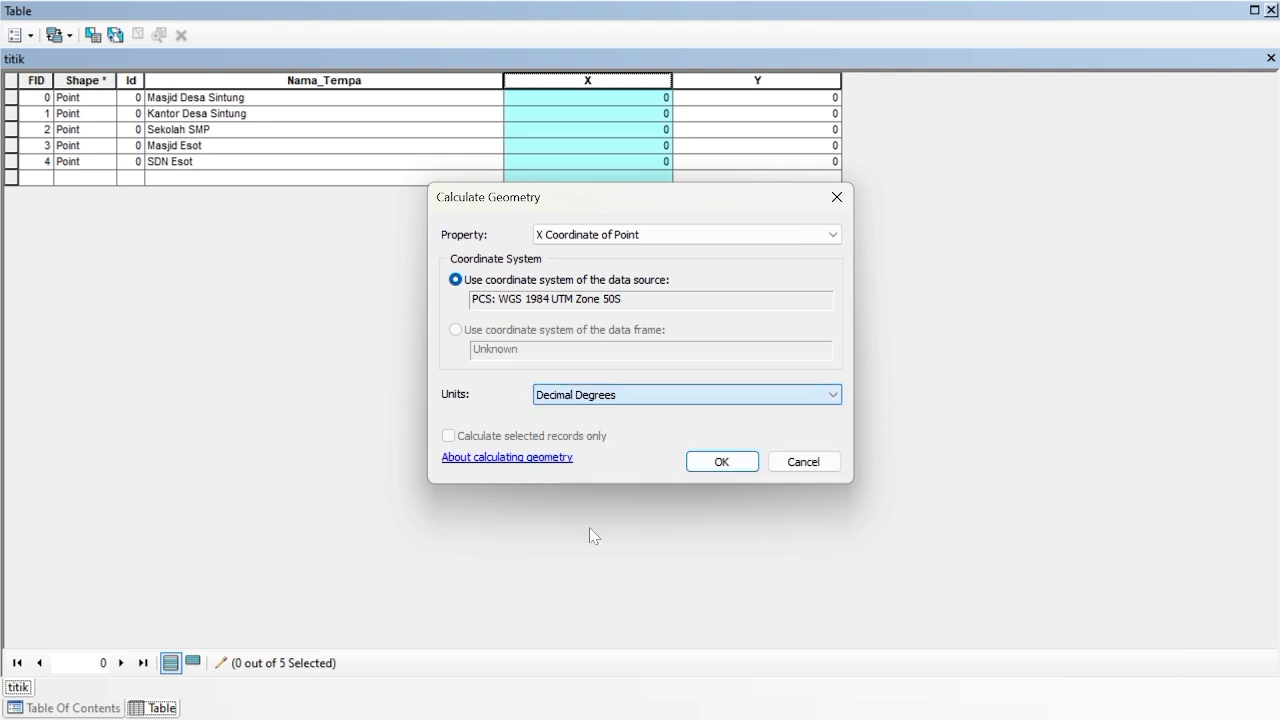
left_click(732, 463)
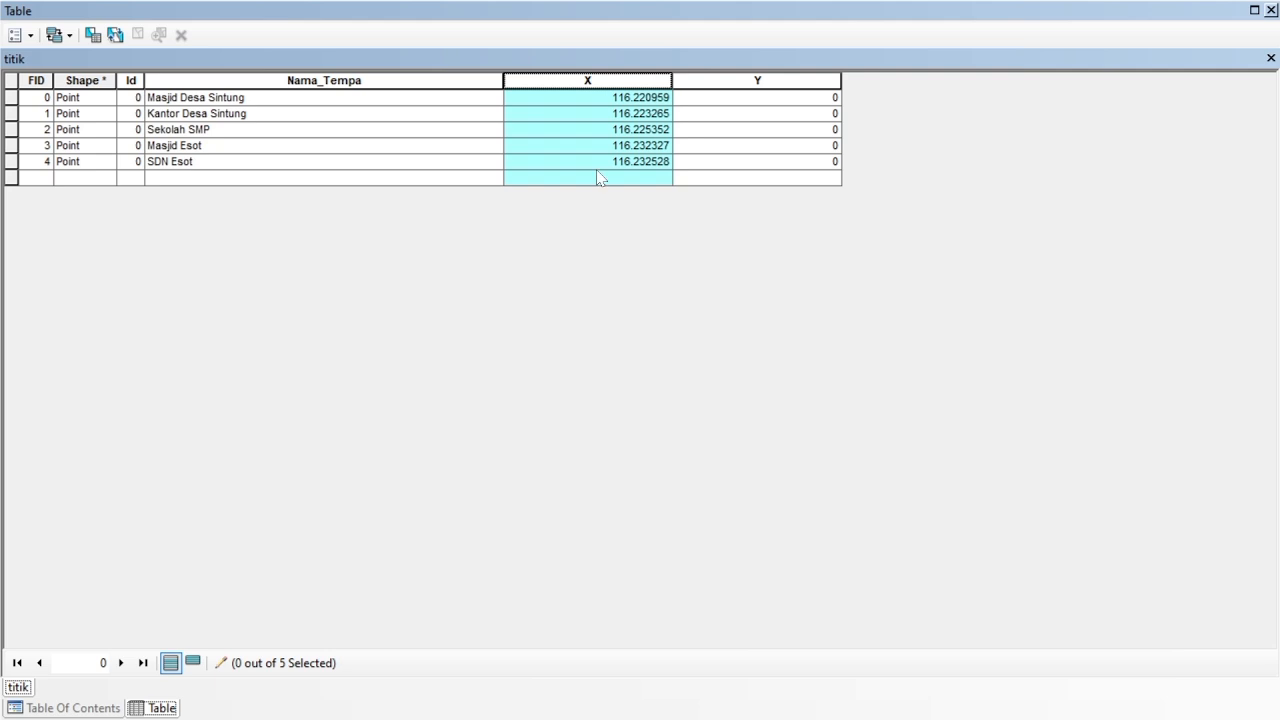
Step: Calculate the Y field as the Y Coordinate of Point in Decimal Degrees and close the attribute table
right_click(754, 84)
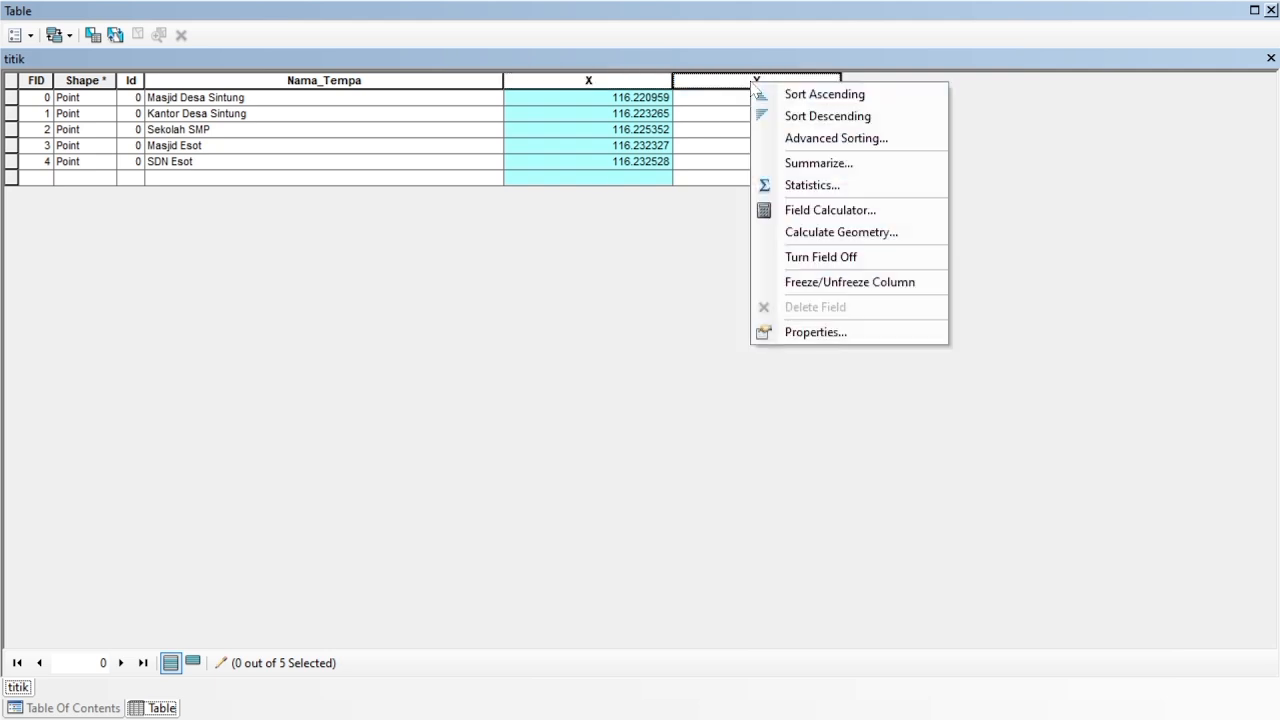
left_click(830, 232)
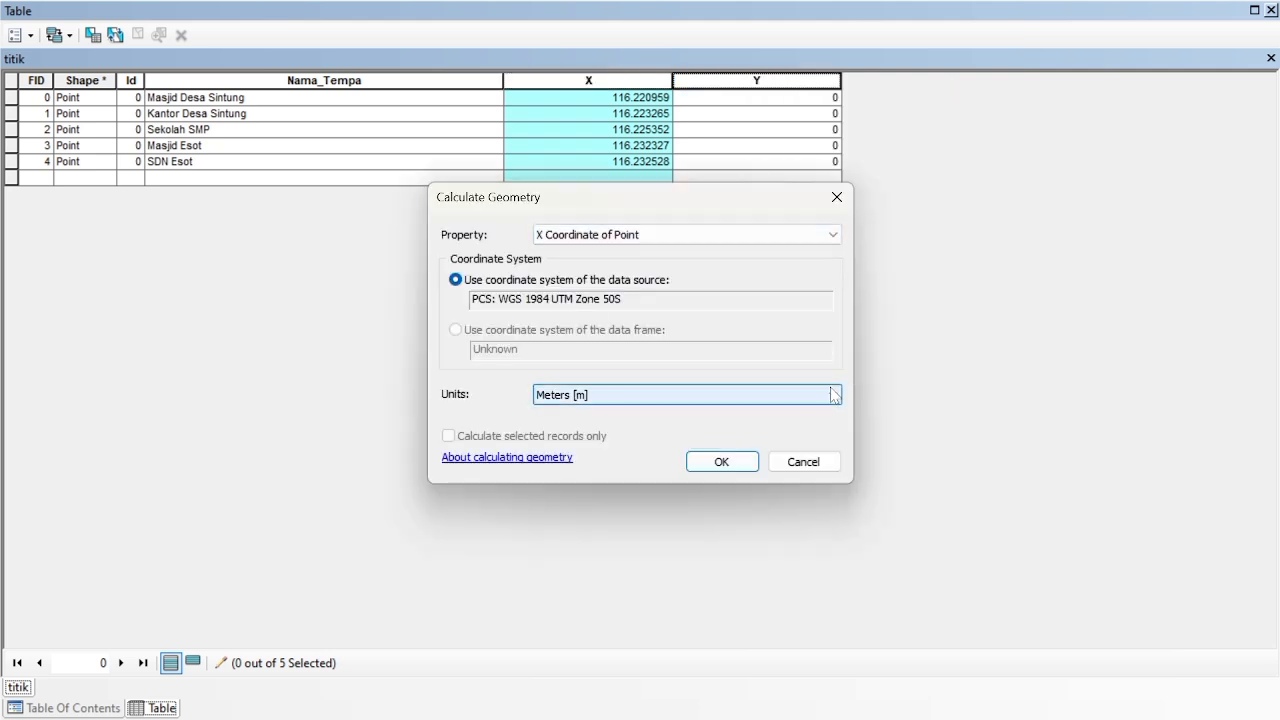
left_click(795, 395)
left_click(819, 238)
left_click(822, 238)
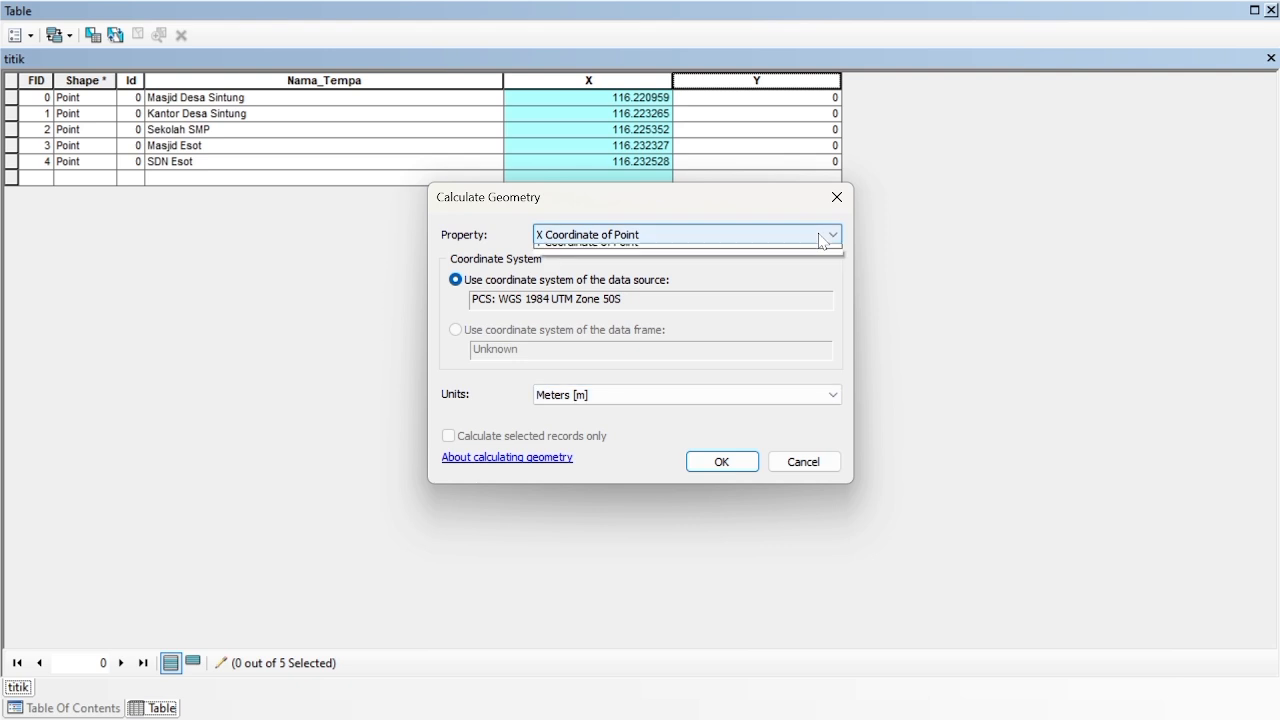
left_click(632, 264)
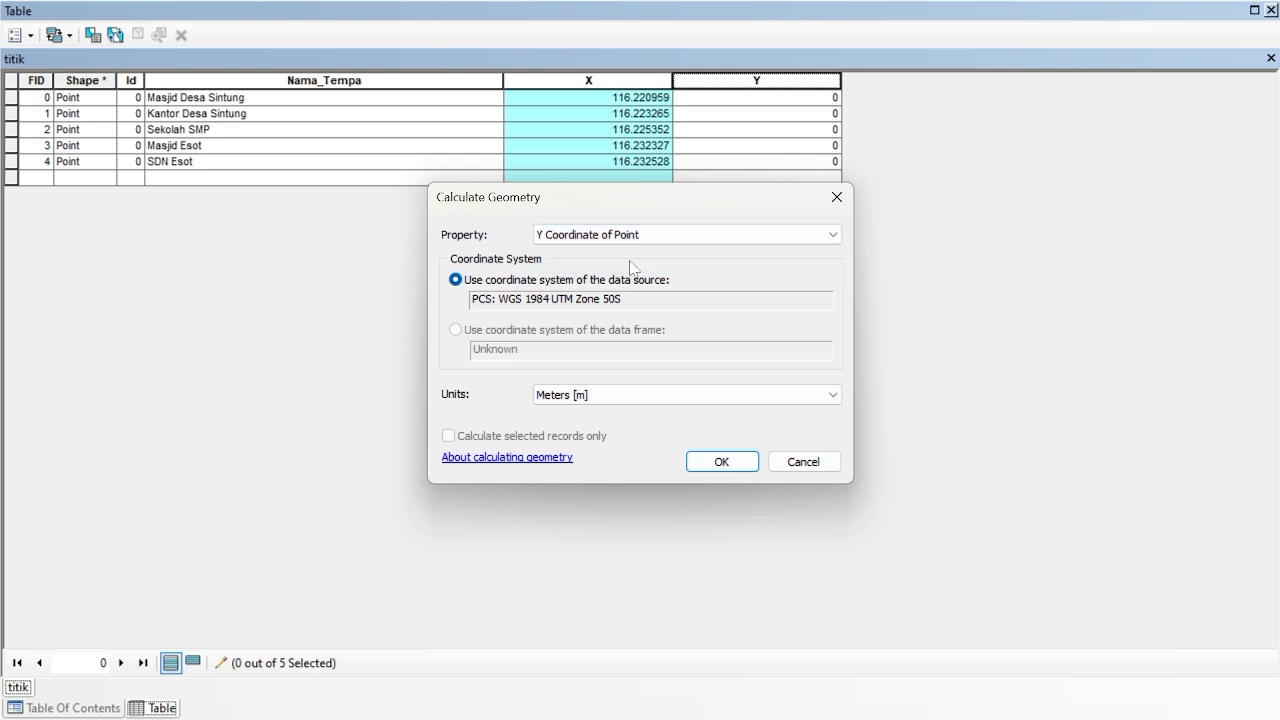
left_click(833, 395)
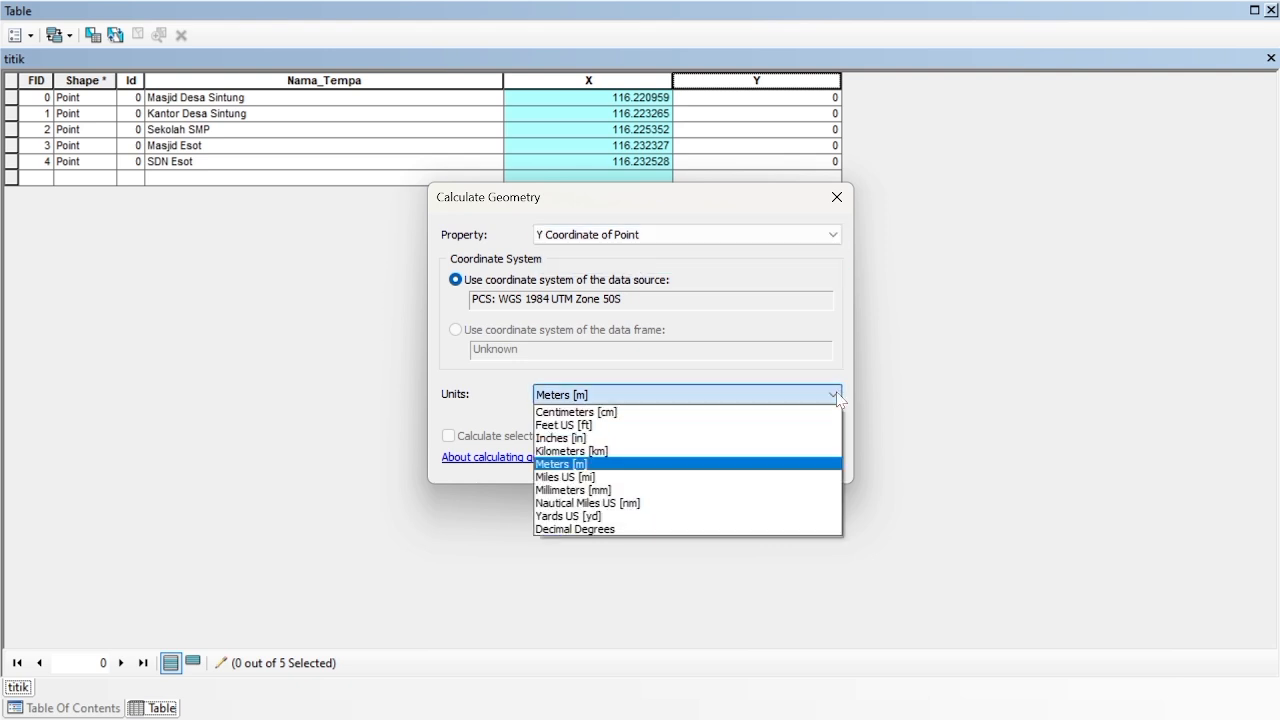
left_click(587, 529)
left_click(727, 460)
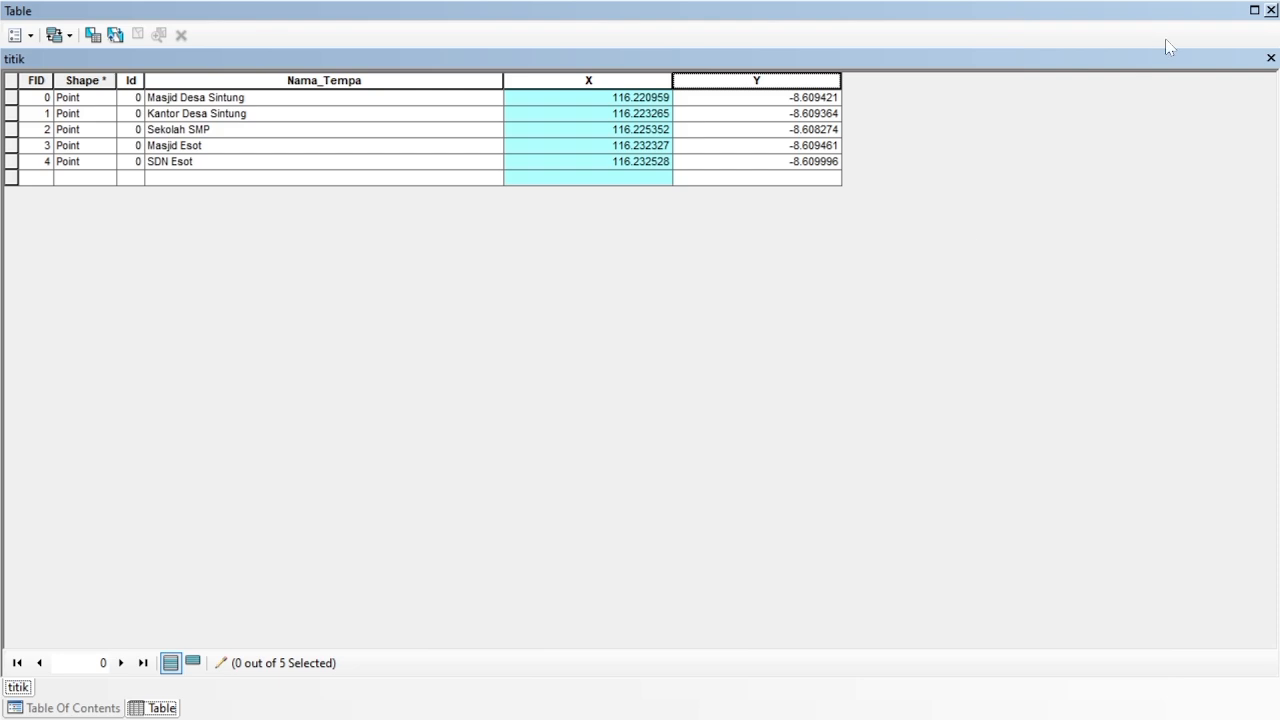
left_click(1271, 11)
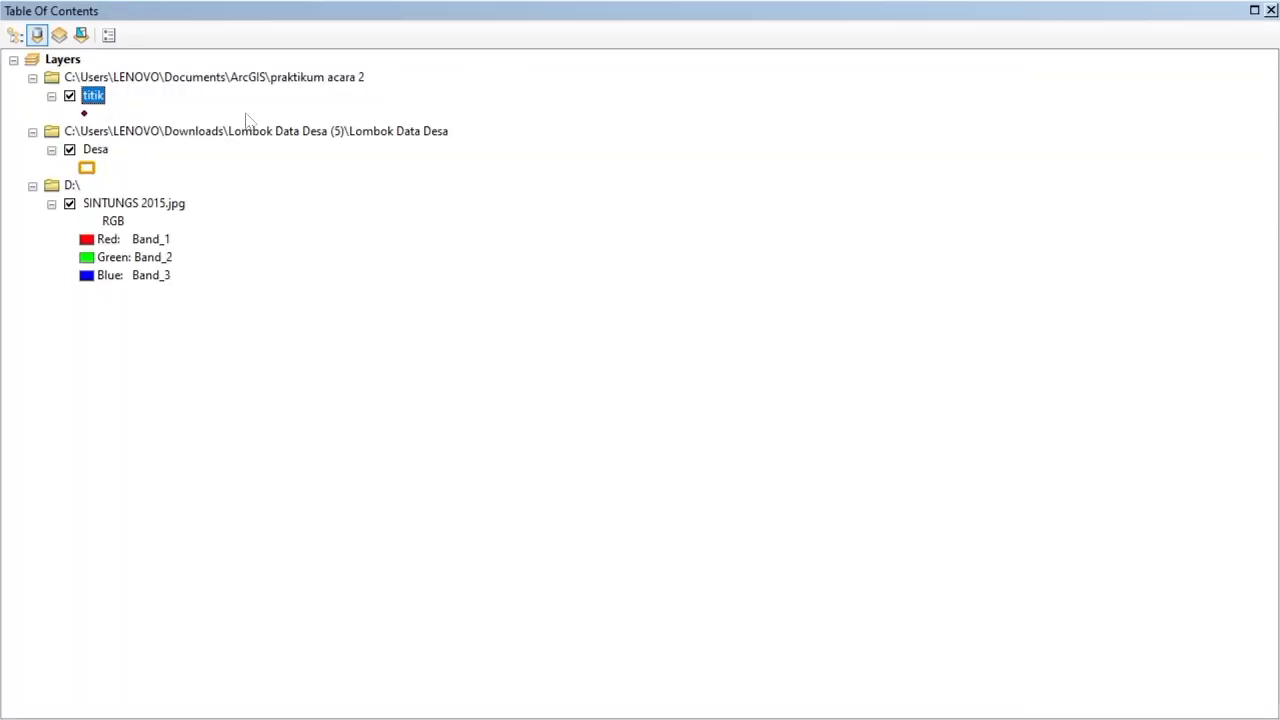
Step: Change the titik layer's point symbol to Square 1 in light blue in its layer properties
right_click(84, 110)
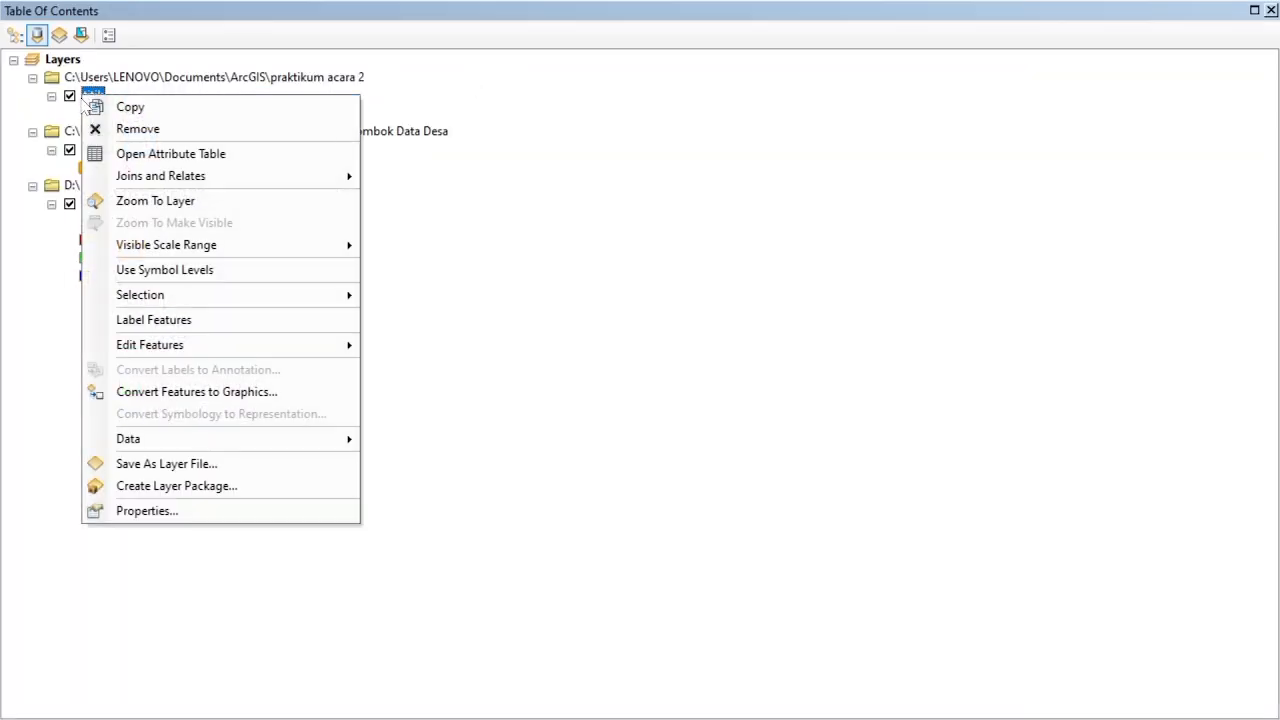
left_click(141, 510)
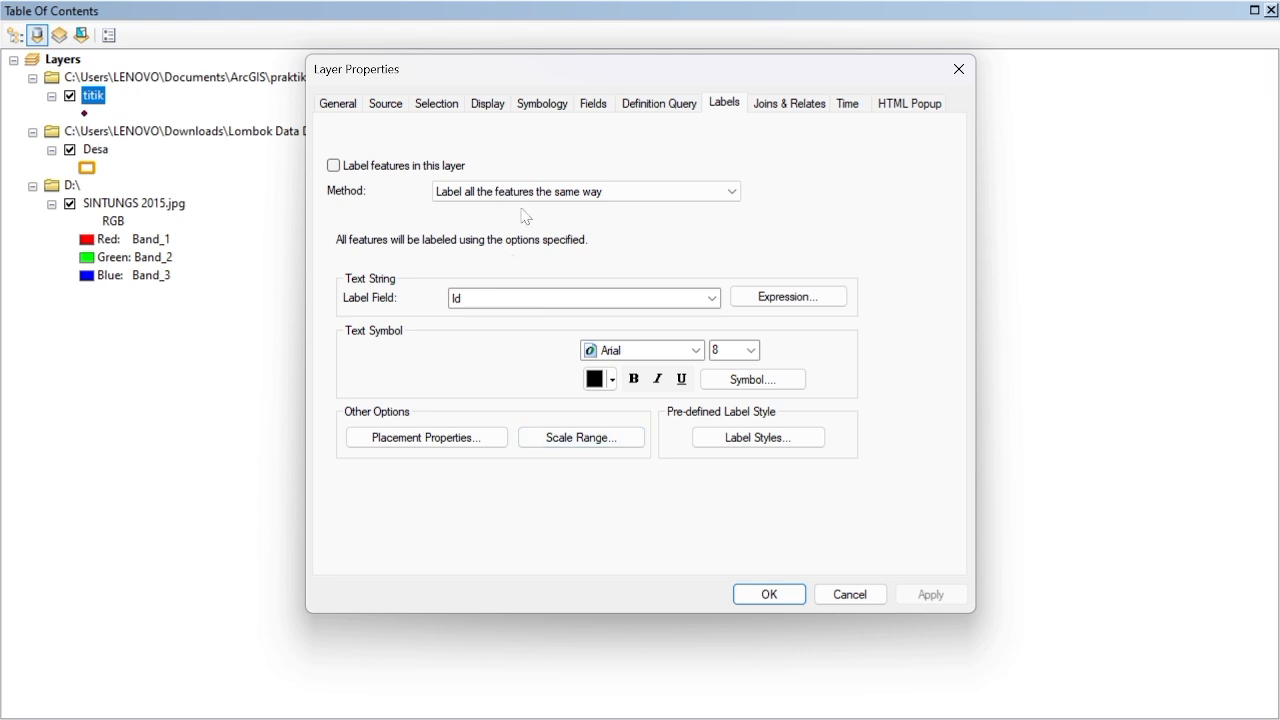
left_click(539, 110)
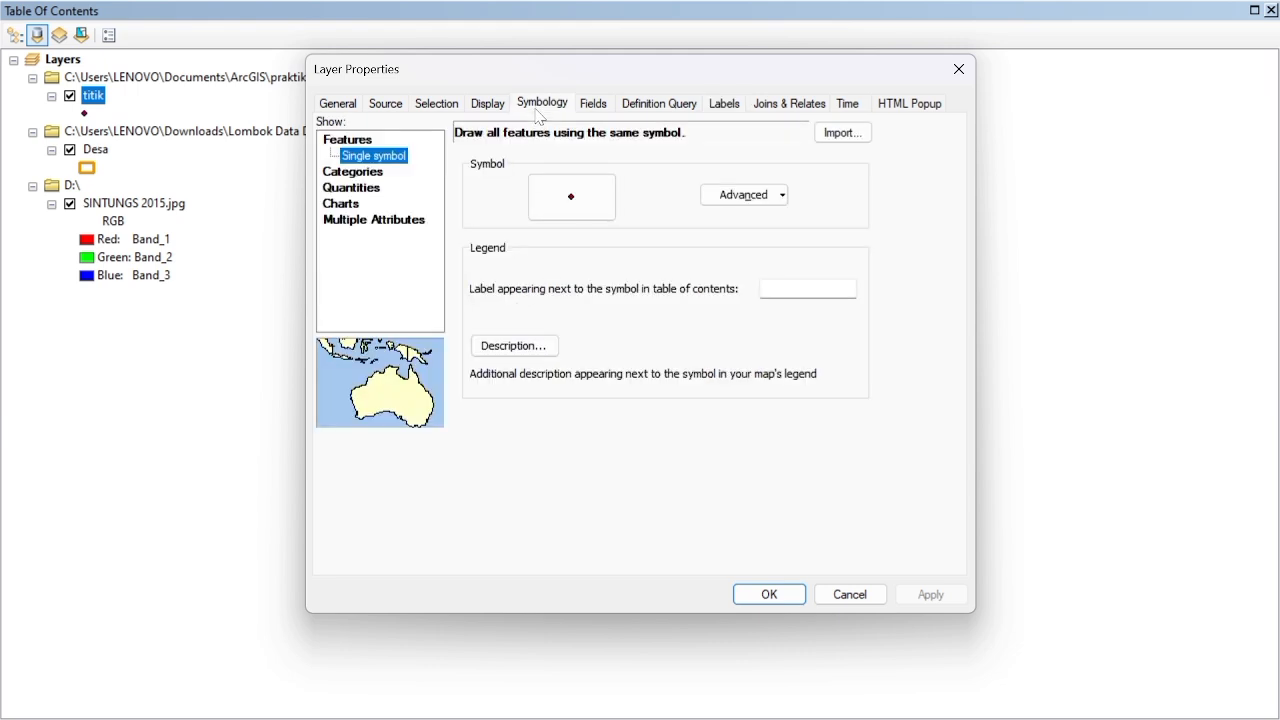
left_click(562, 190)
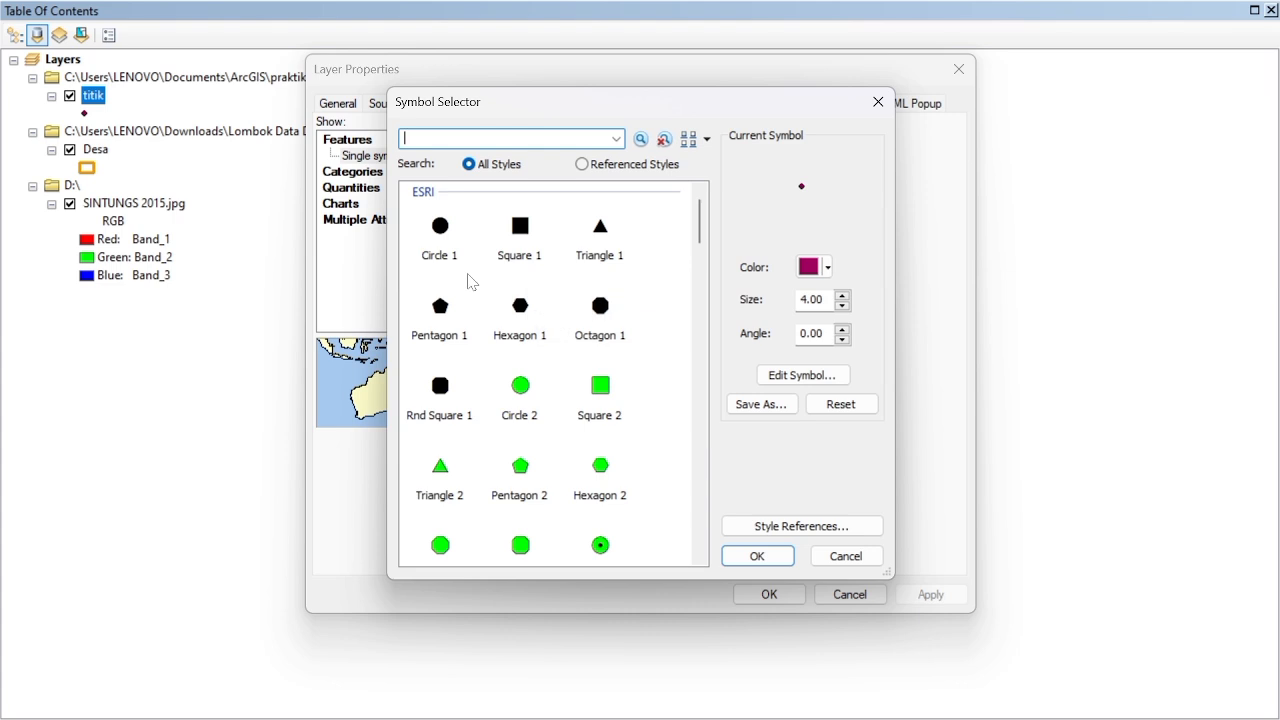
left_click(517, 240)
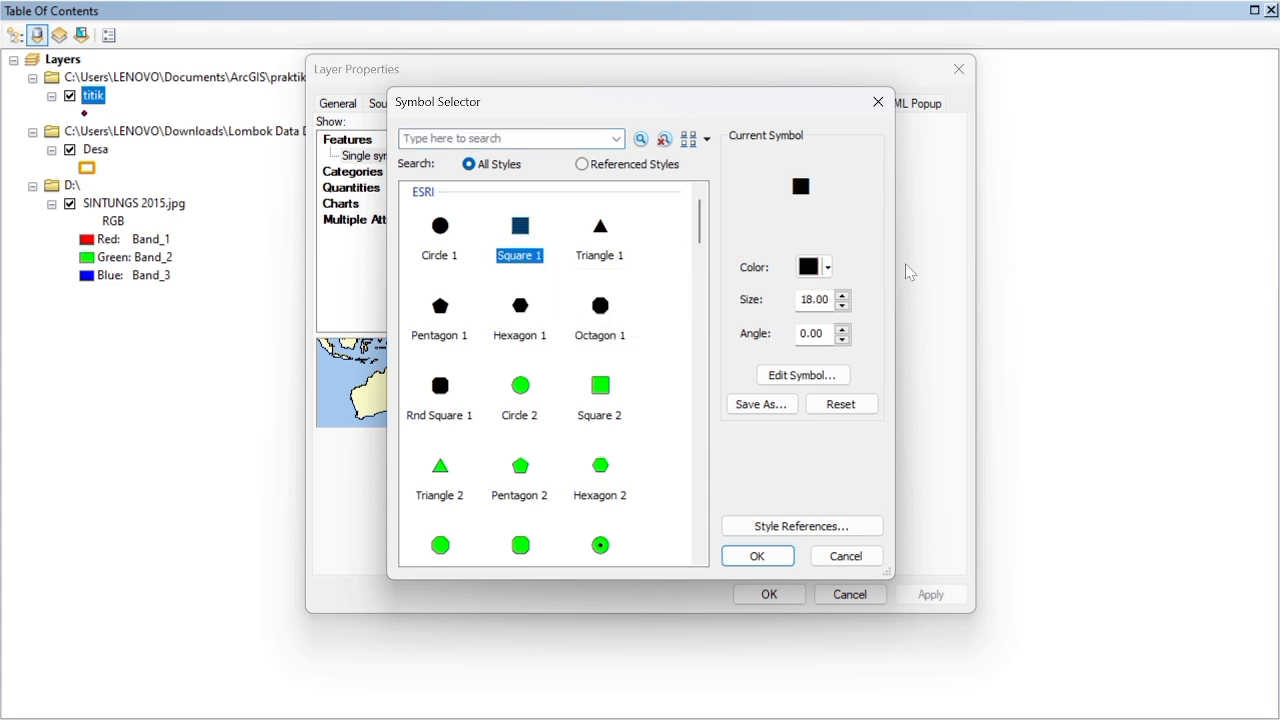
left_click(809, 270)
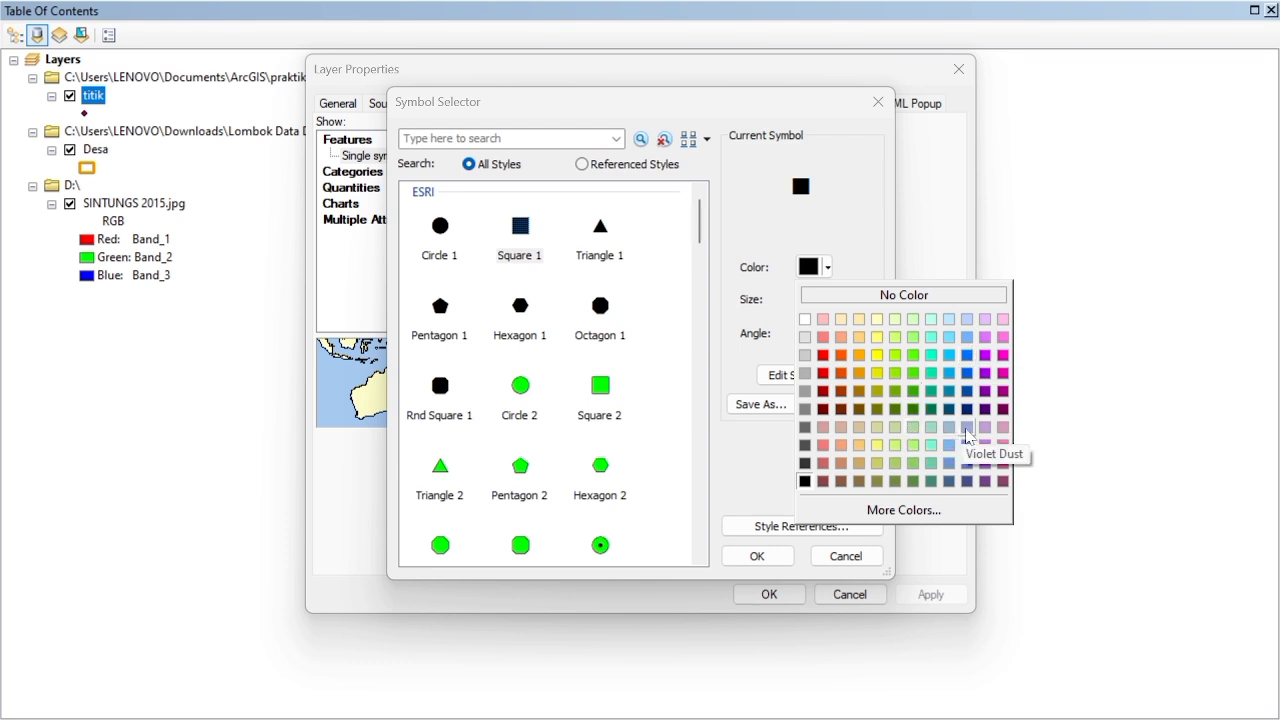
left_click(967, 337)
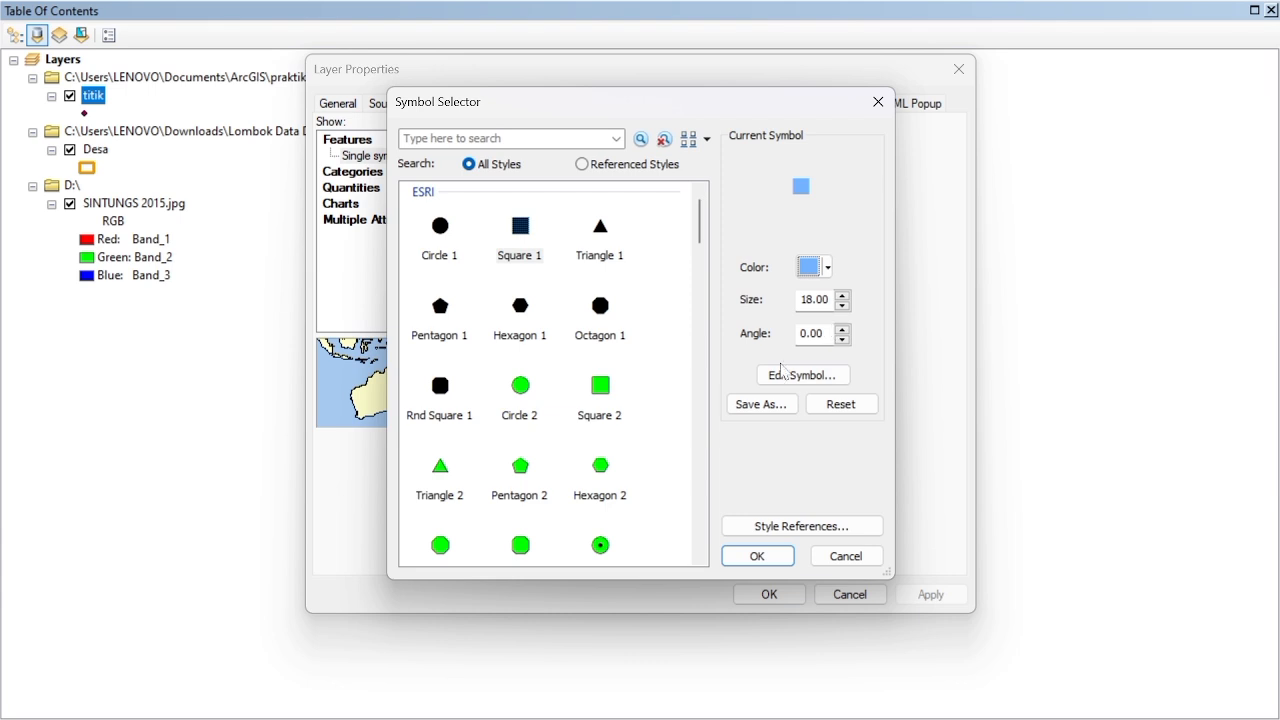
left_click(757, 556)
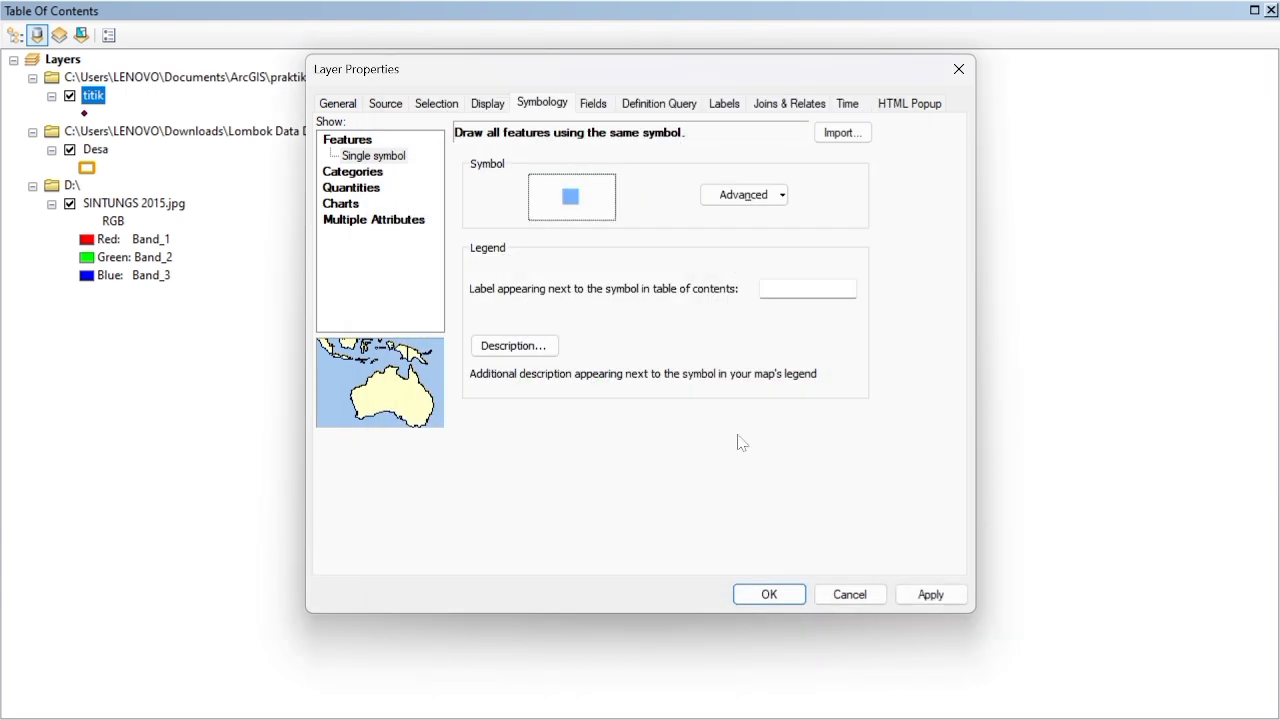
Step: Label the titik layer's features using Nama_Tempa as the label field
left_click(731, 105)
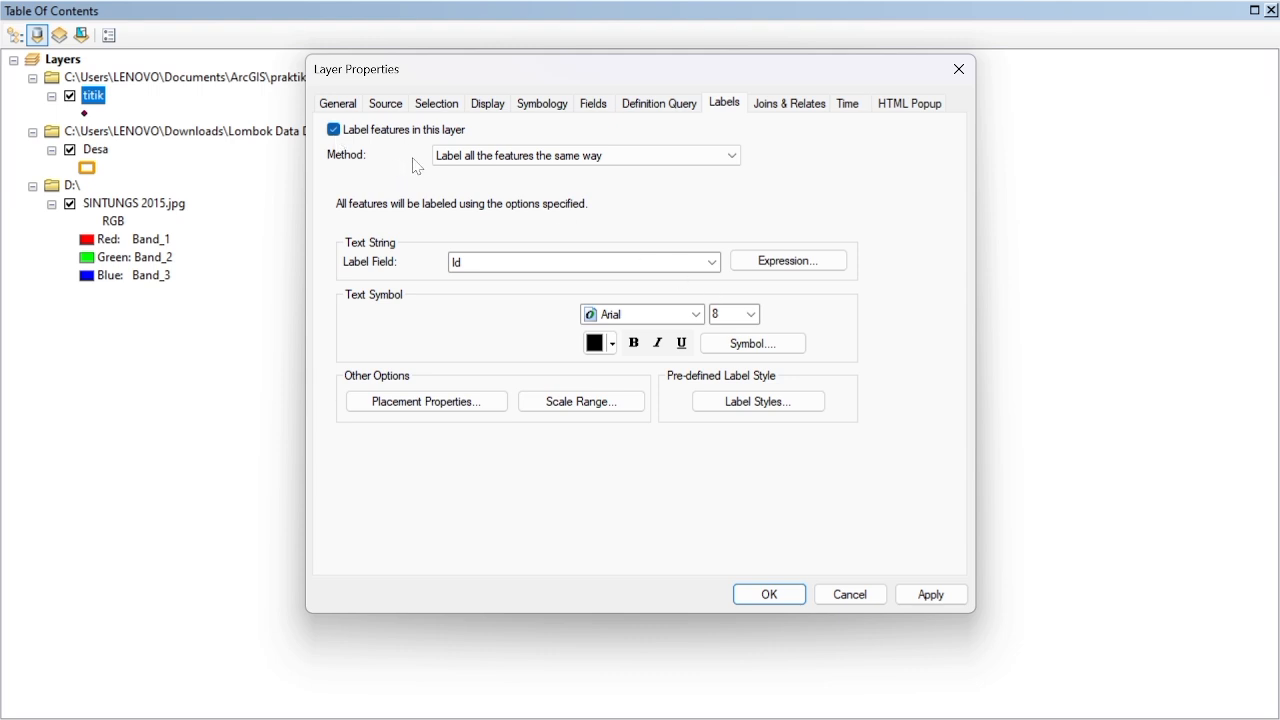
left_click(711, 264)
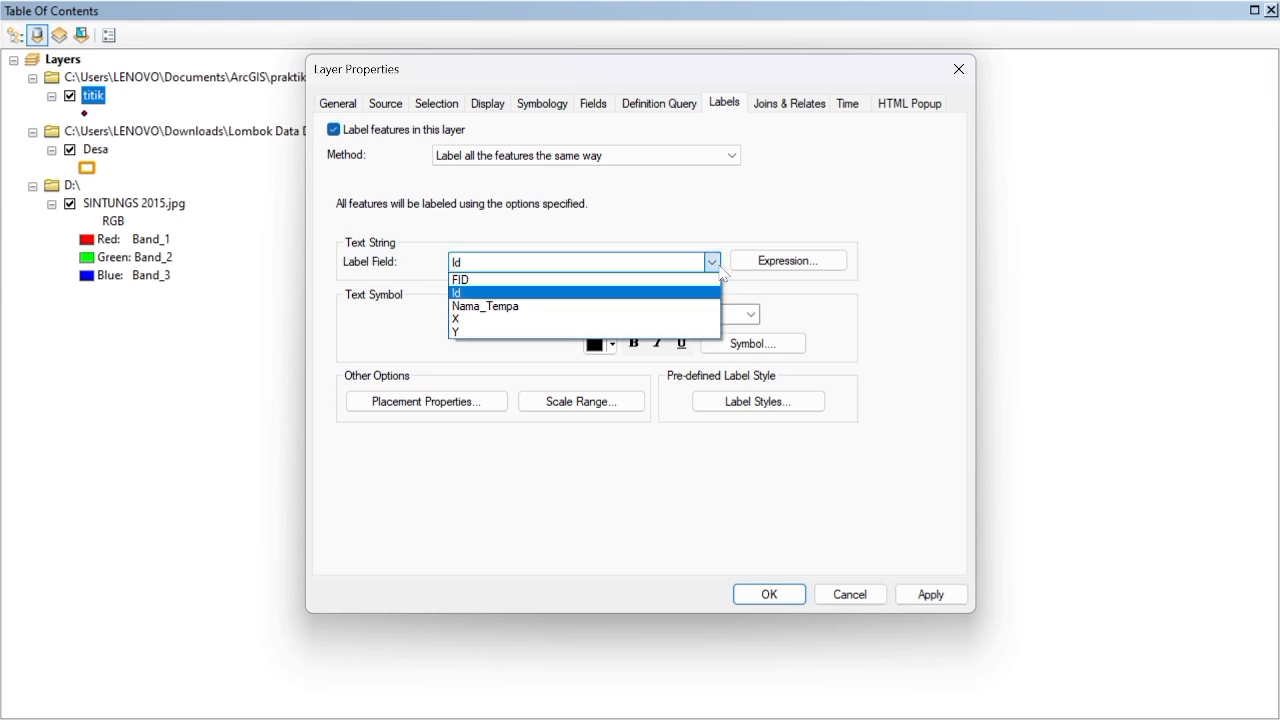
left_click(536, 307)
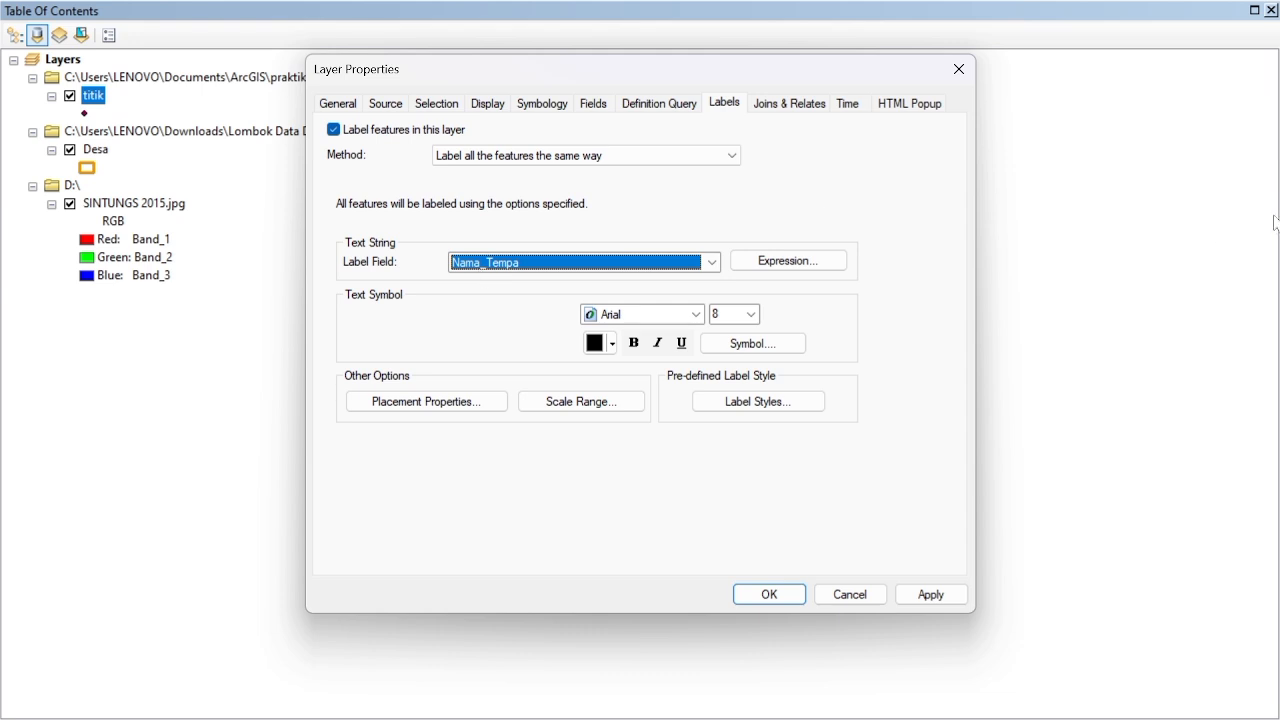
Step: Set the label text symbol to the Country 1 style with size 10
left_click(726, 346)
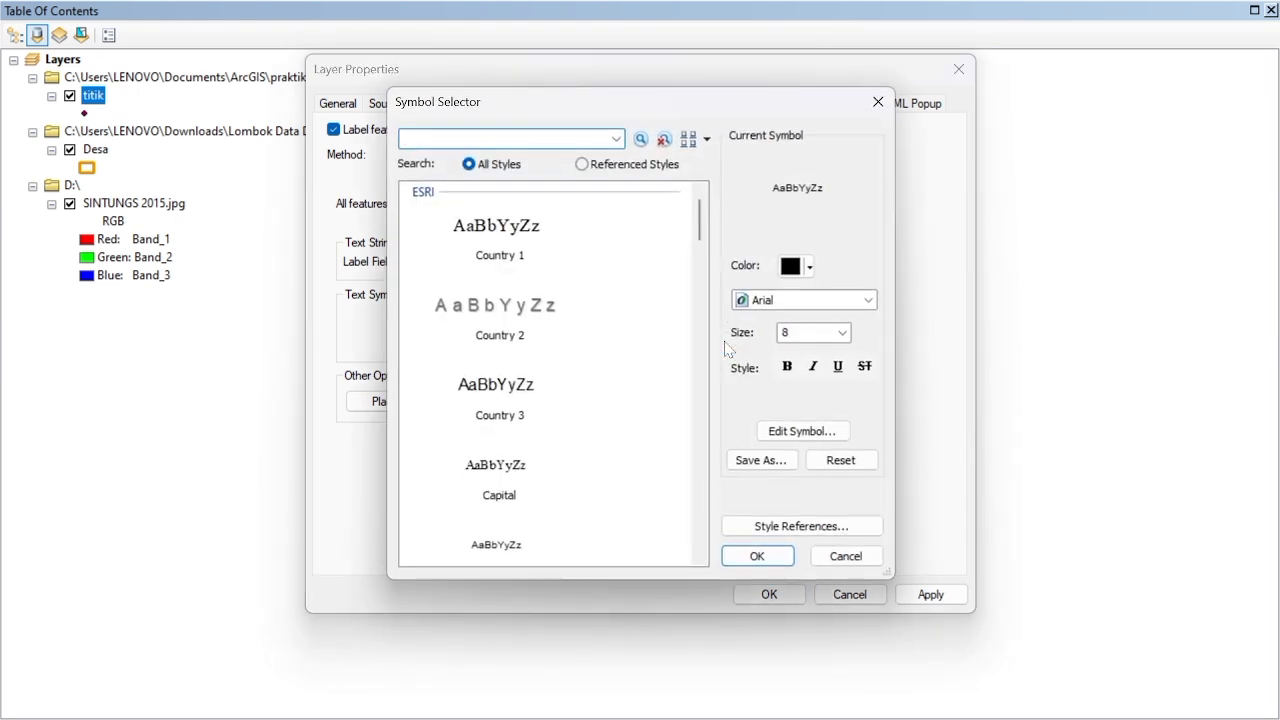
left_click(505, 222)
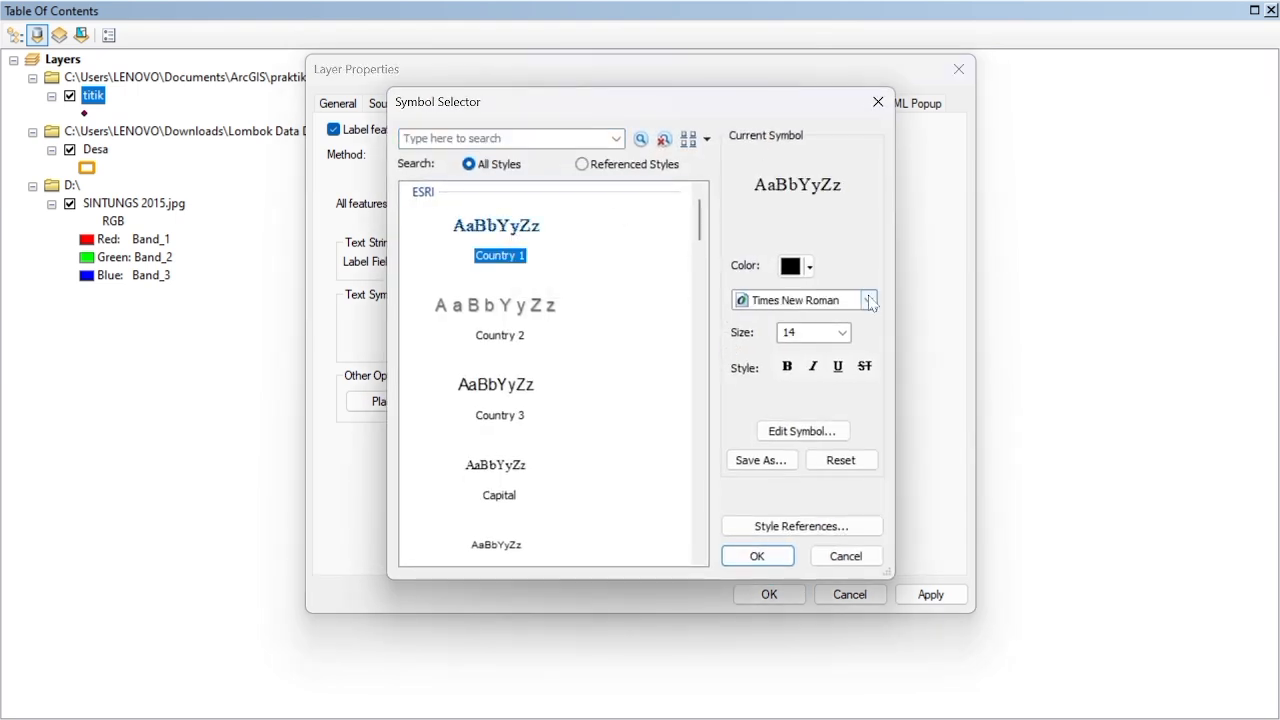
left_click(843, 333)
left_click(843, 354)
left_click(805, 351)
left_click(843, 333)
left_click(843, 351)
left_click(843, 351)
left_click(843, 351)
left_click(818, 362)
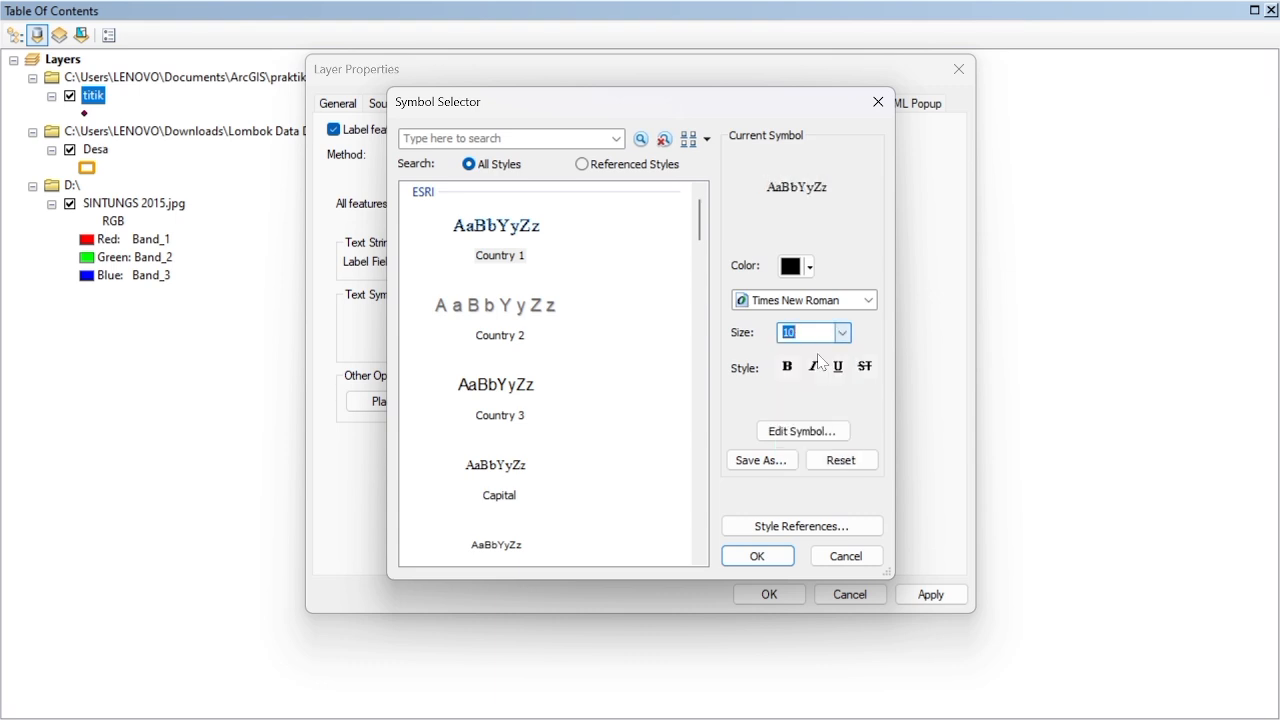
Step: Add a Halo mask to the label text and apply the titik layer's property changes
left_click(816, 440)
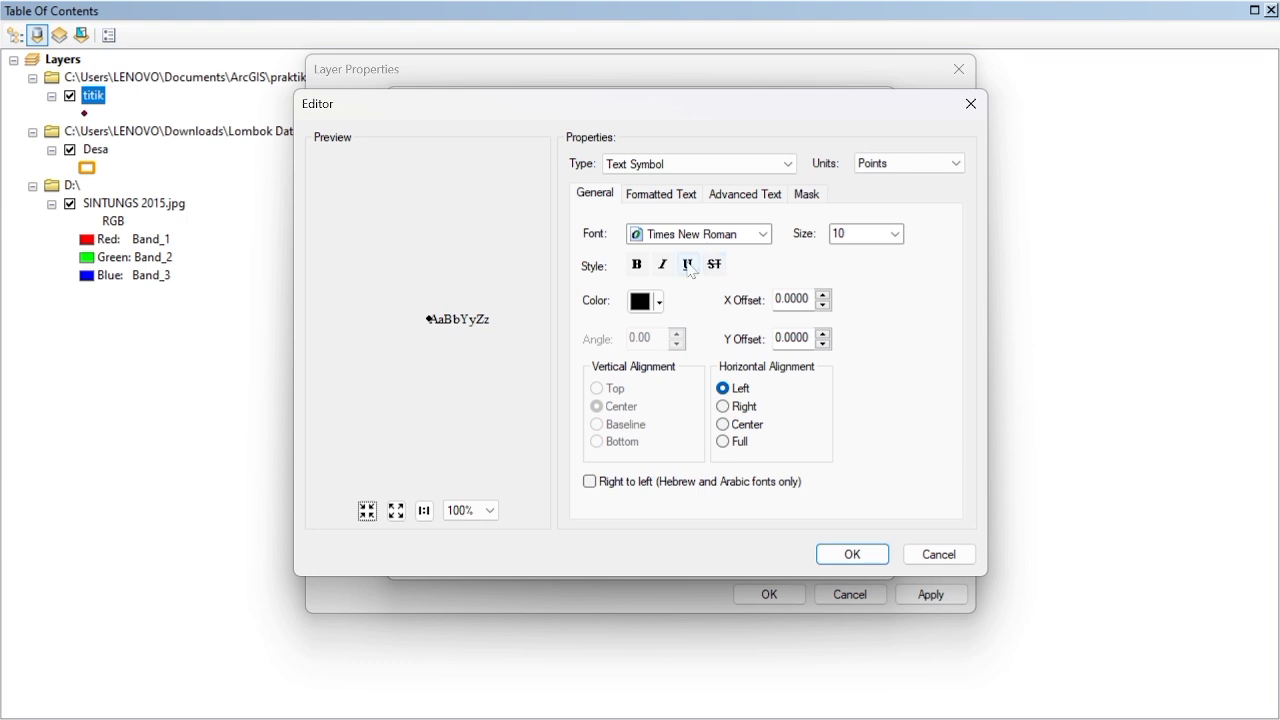
left_click(806, 198)
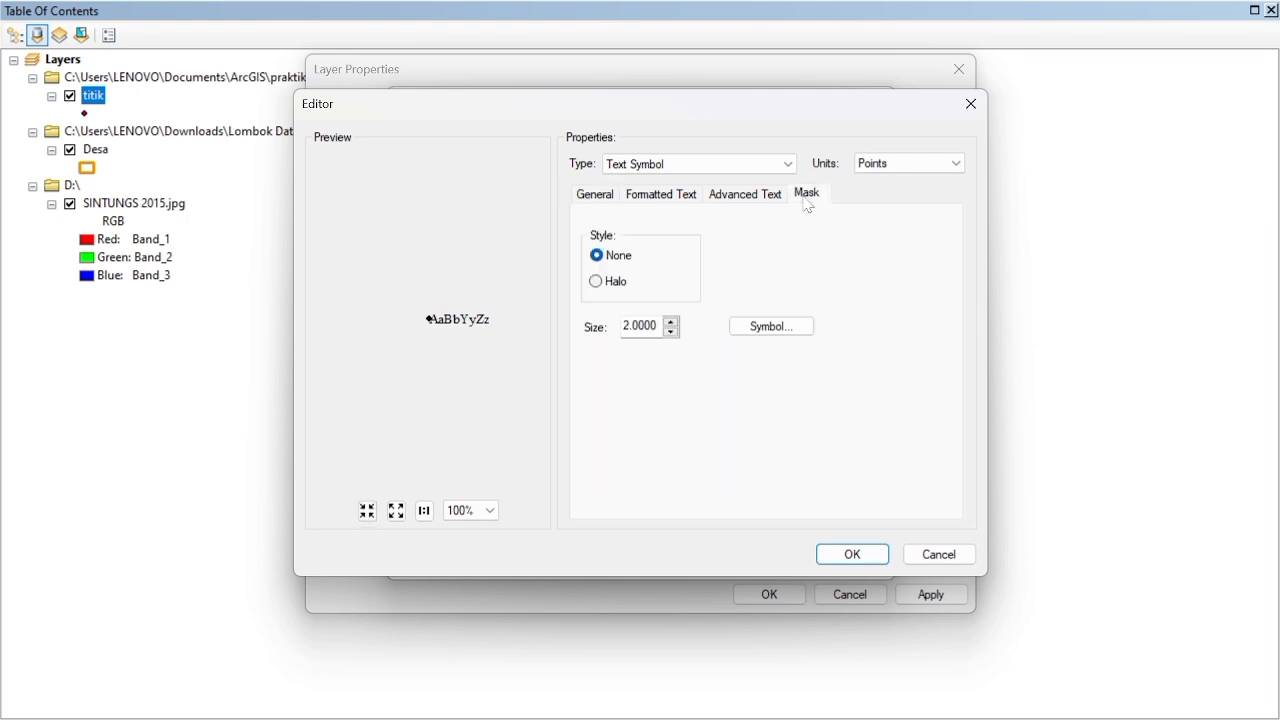
left_click(600, 284)
left_click(845, 555)
left_click(765, 556)
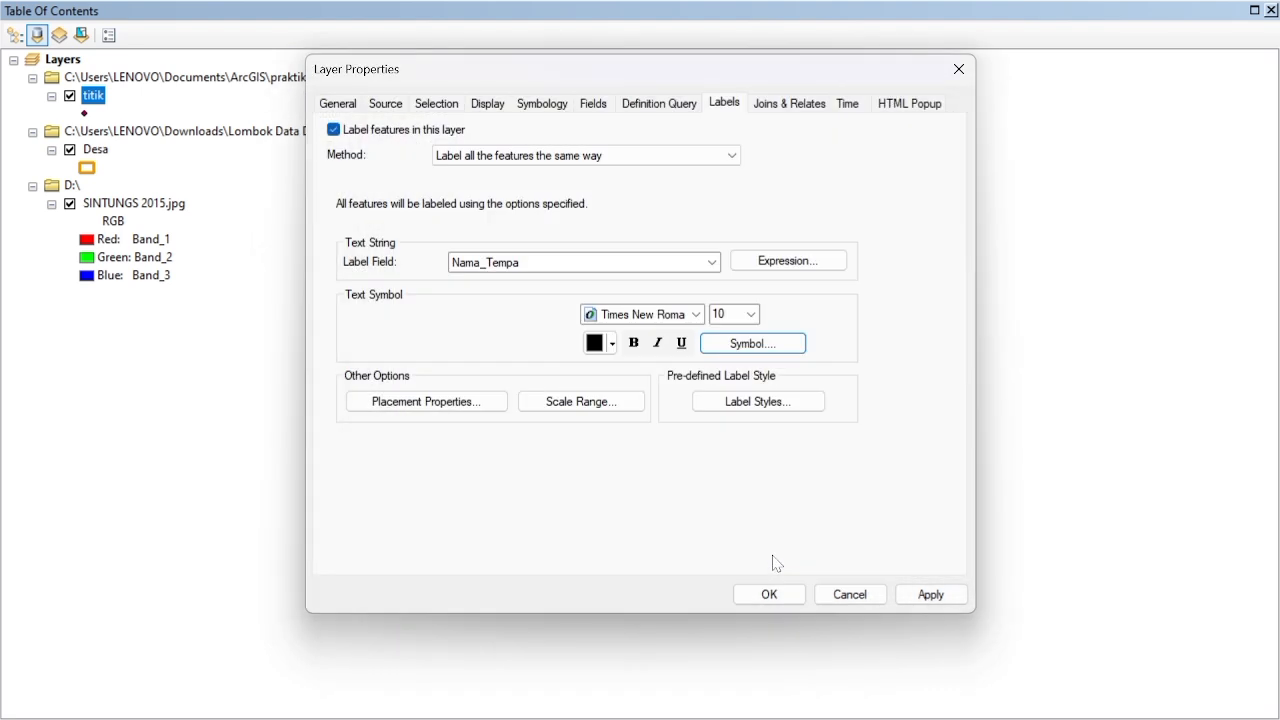
left_click(925, 600)
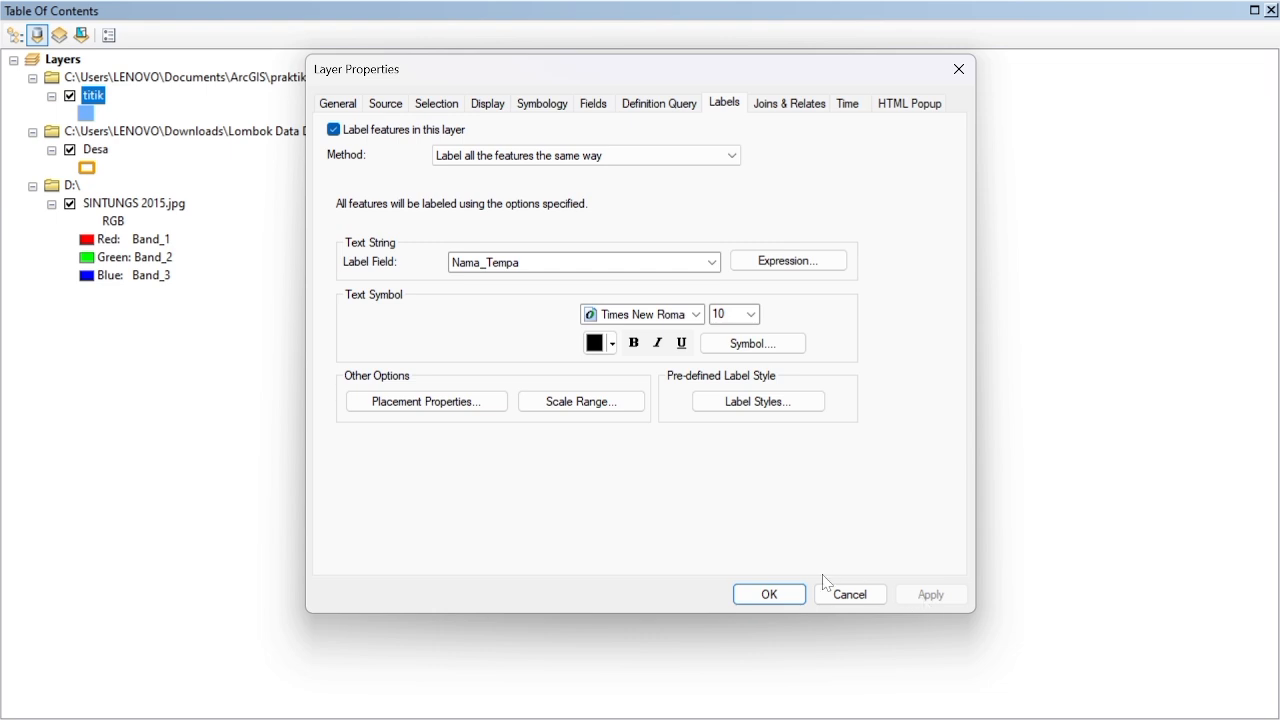
left_click(774, 596)
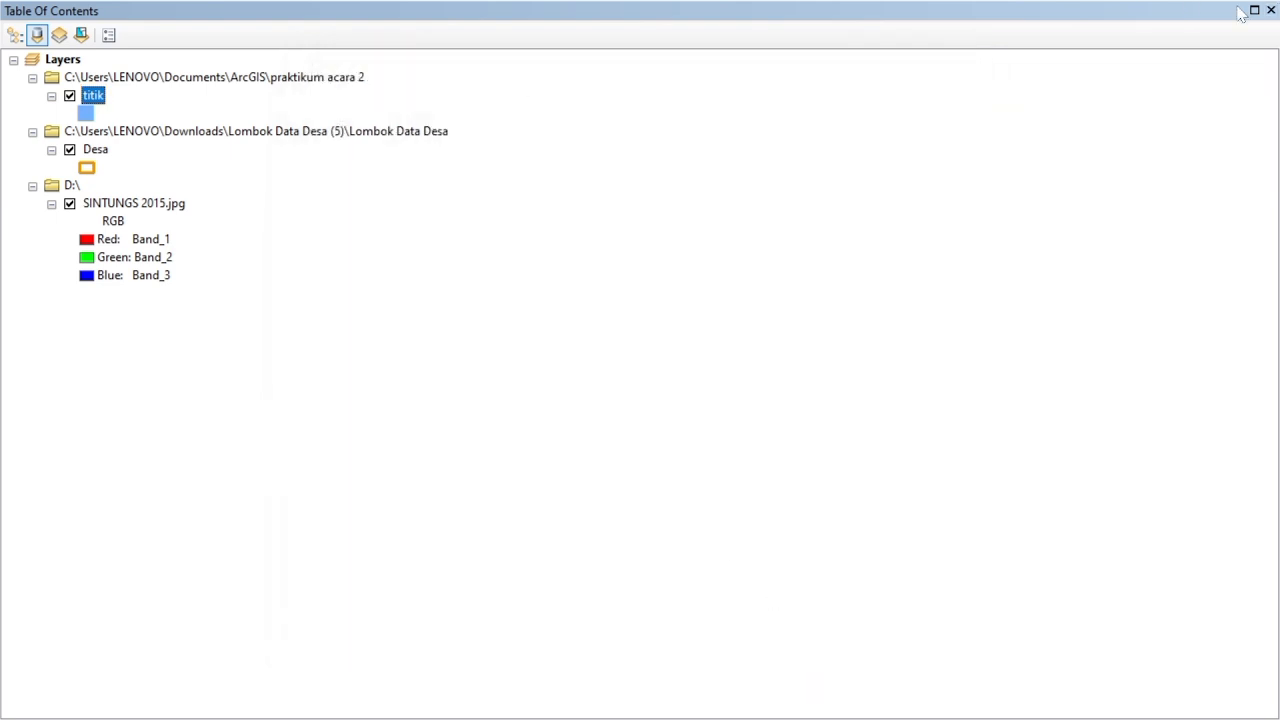
Step: Reopen the Table Of Contents and shrink it to a narrow window beside the map
left_click(1270, 10)
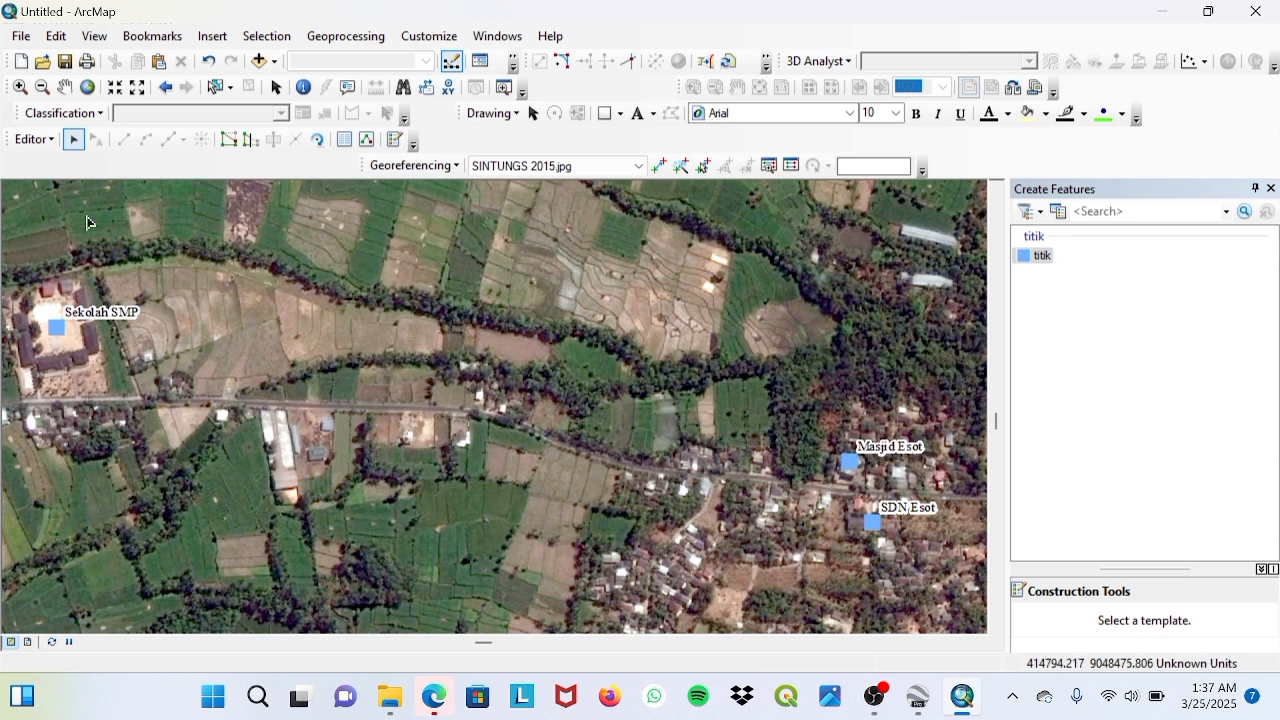
left_click(480, 61)
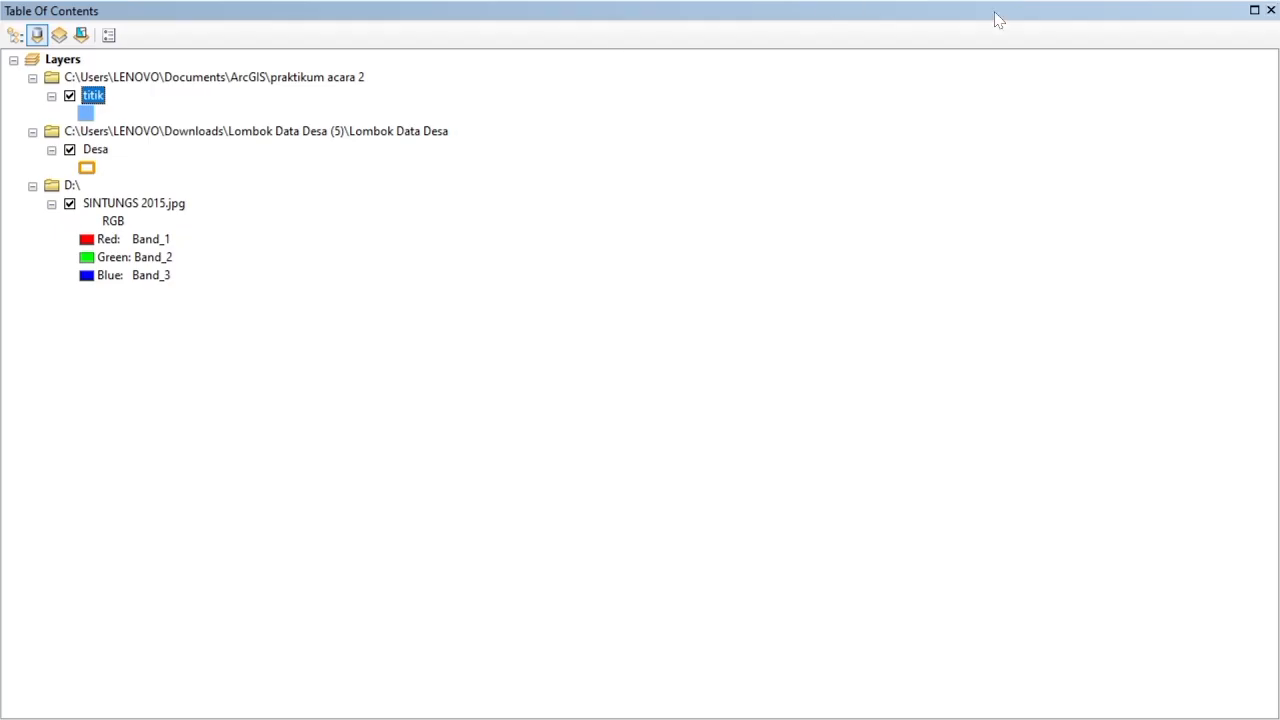
left_click_drag(1093, 22, 880, 78)
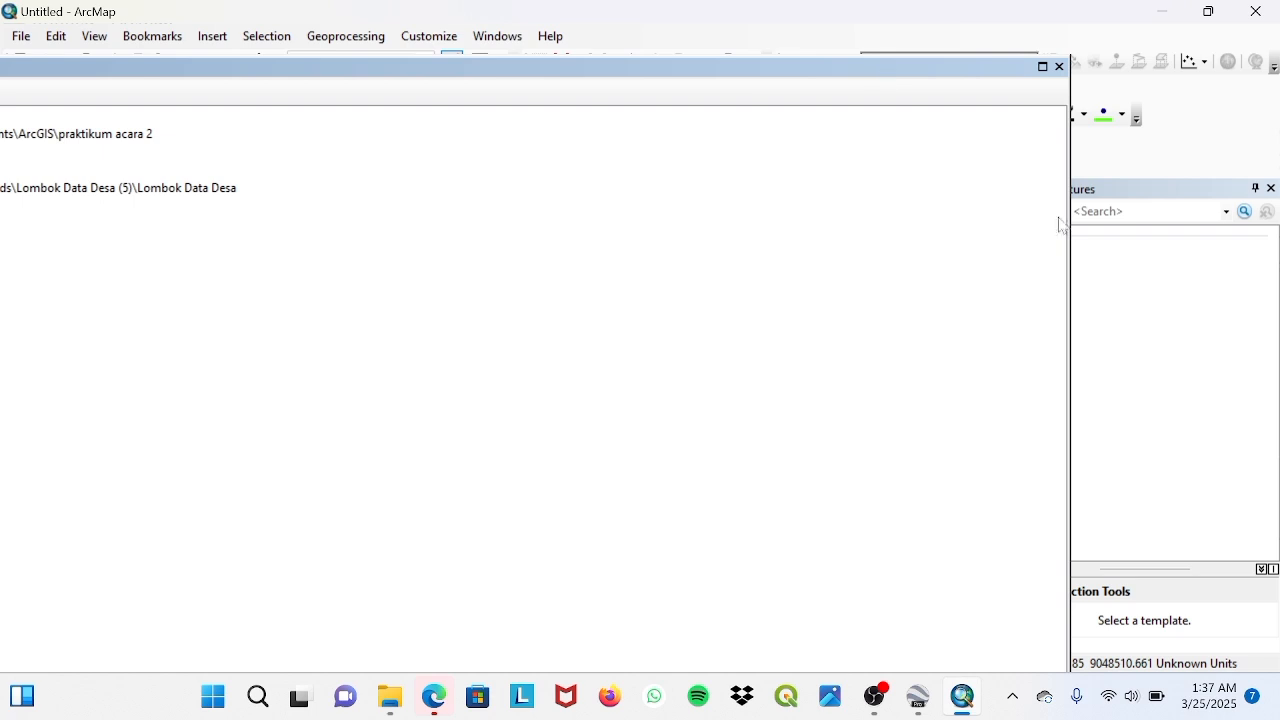
left_click_drag(1060, 224, 73, 248)
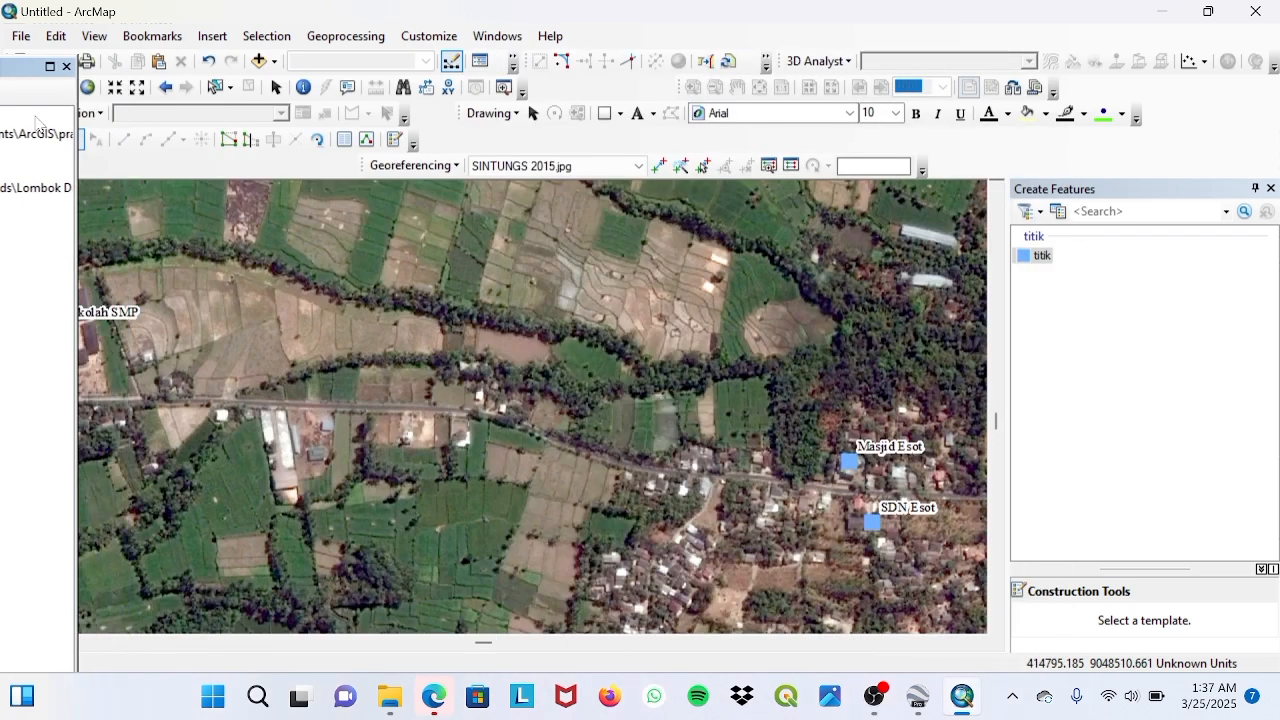
left_click_drag(12, 64, 196, 118)
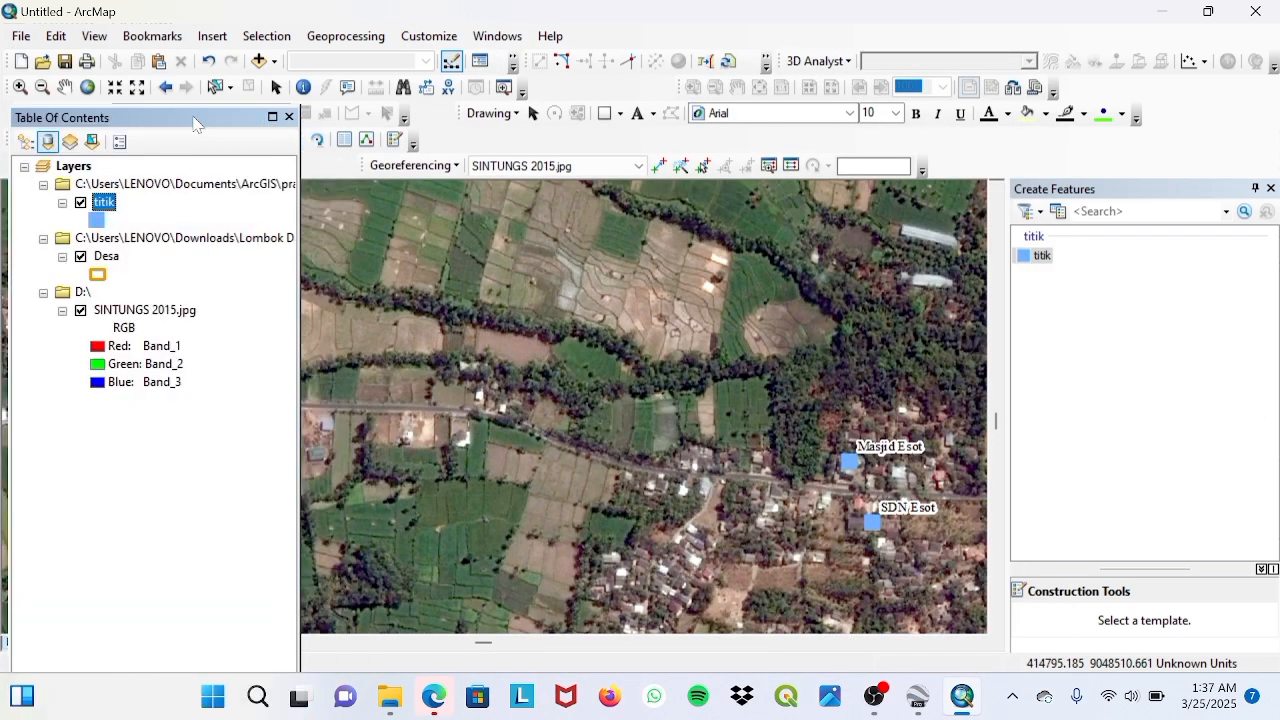
Step: Zoom to the SINTUNGS 2015.jpg layer, close the Create Features window and center the image in the map view
right_click(158, 318)
left_click(229, 418)
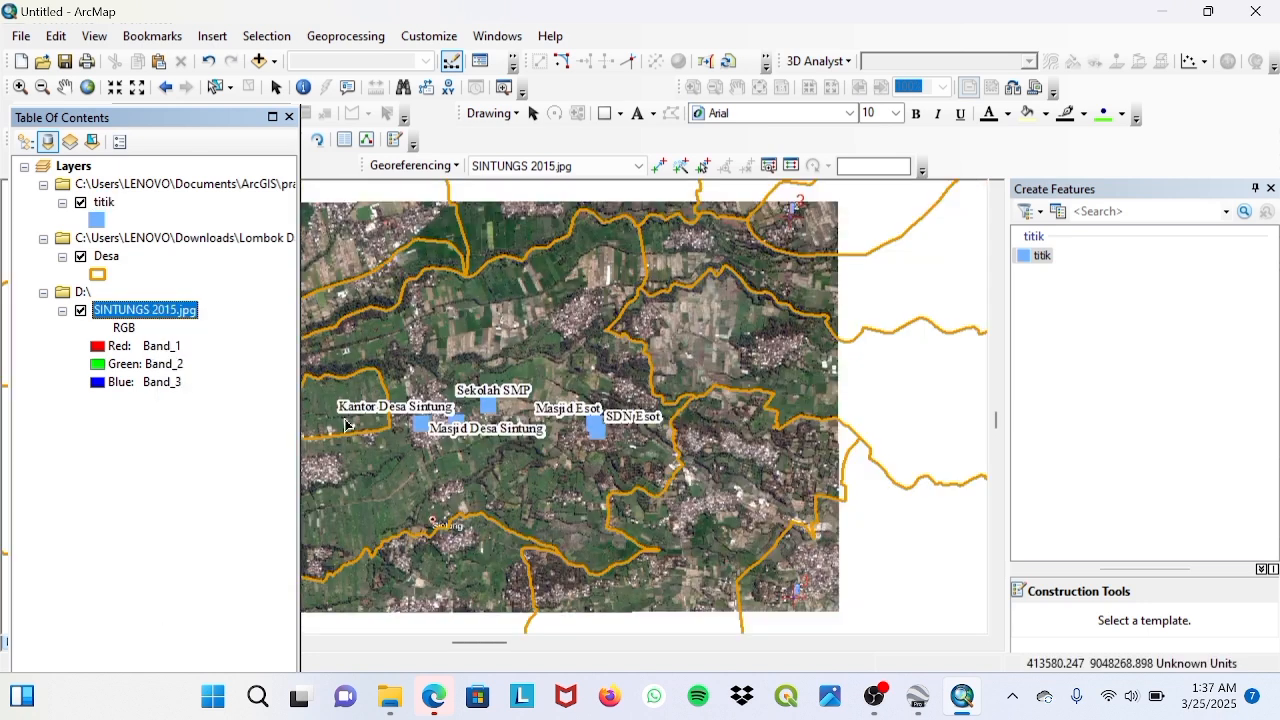
left_click(64, 87)
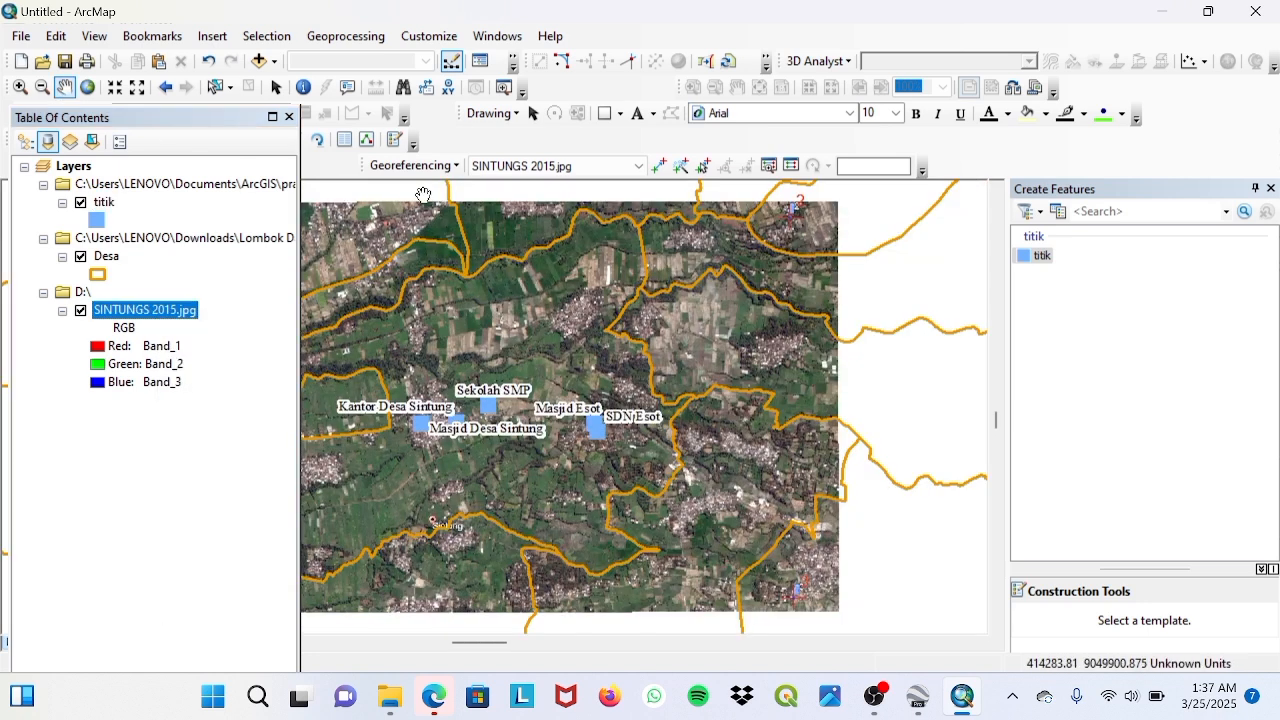
left_click_drag(405, 213, 576, 199)
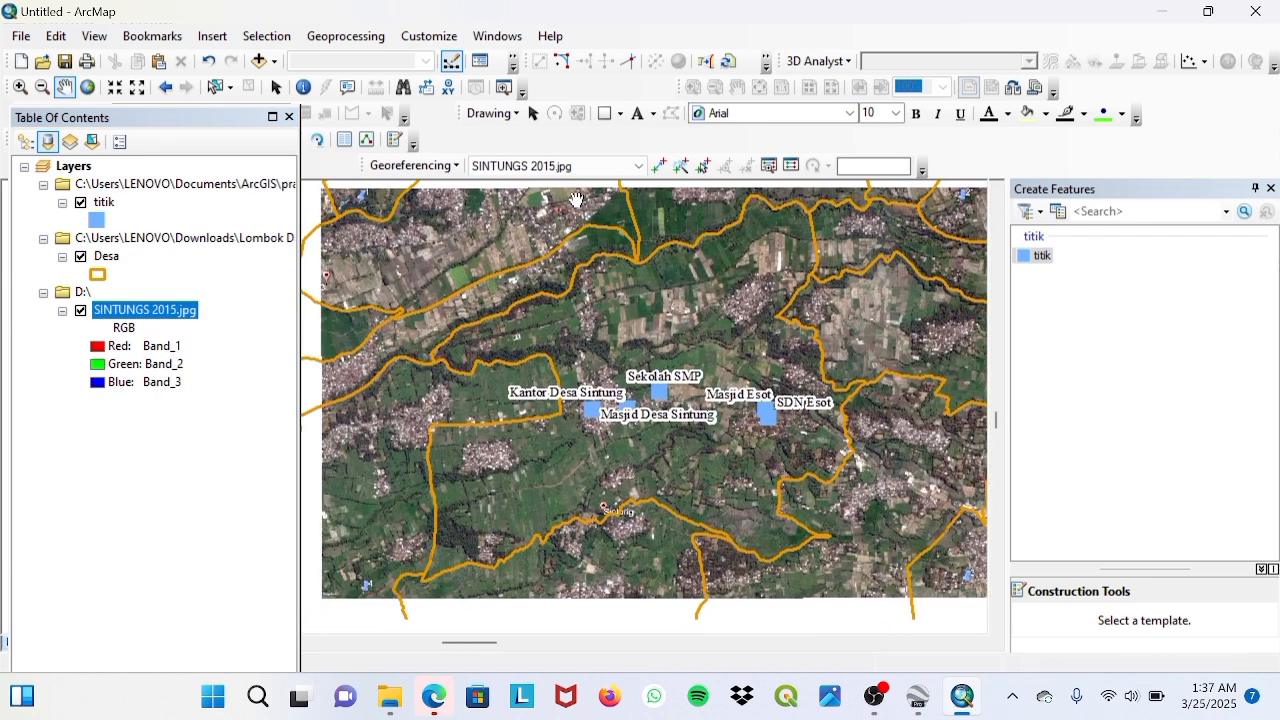
left_click(1270, 189)
left_click_drag(708, 304, 802, 322)
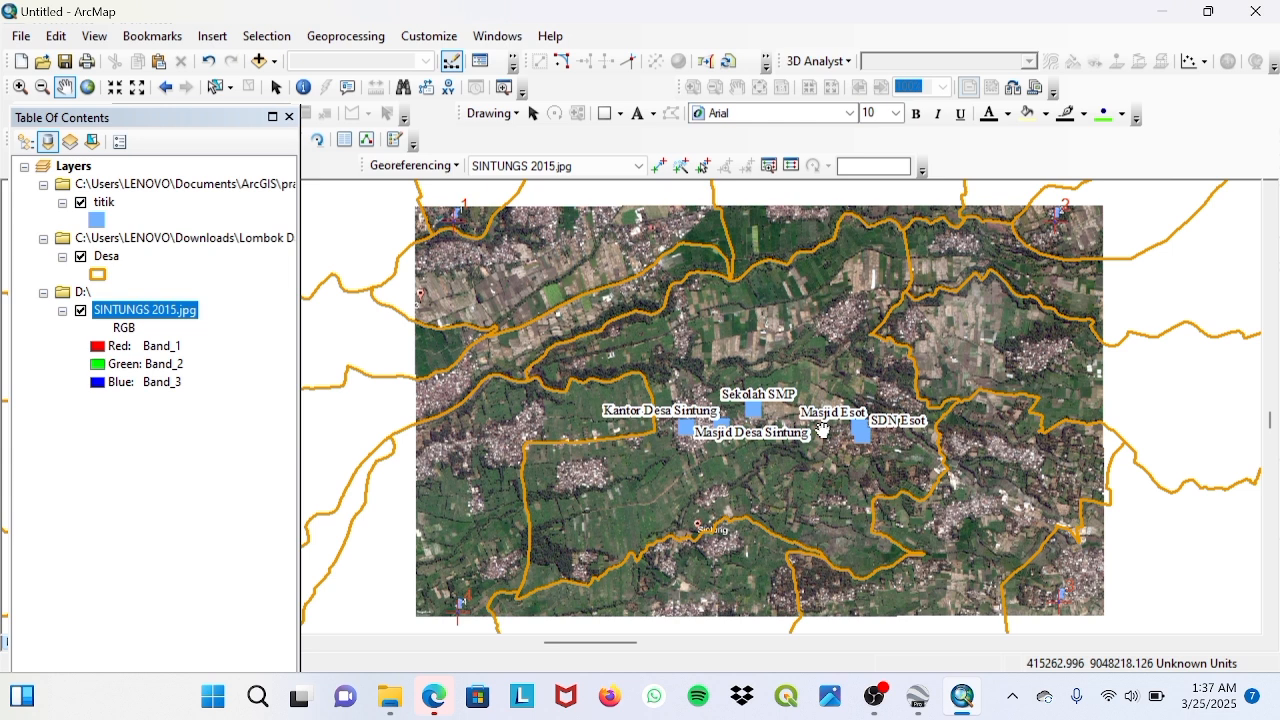
Step: Start a new shapefile in the praktikum acara 2 folder, named Jalan with the Polyline feature type
left_click(521, 92)
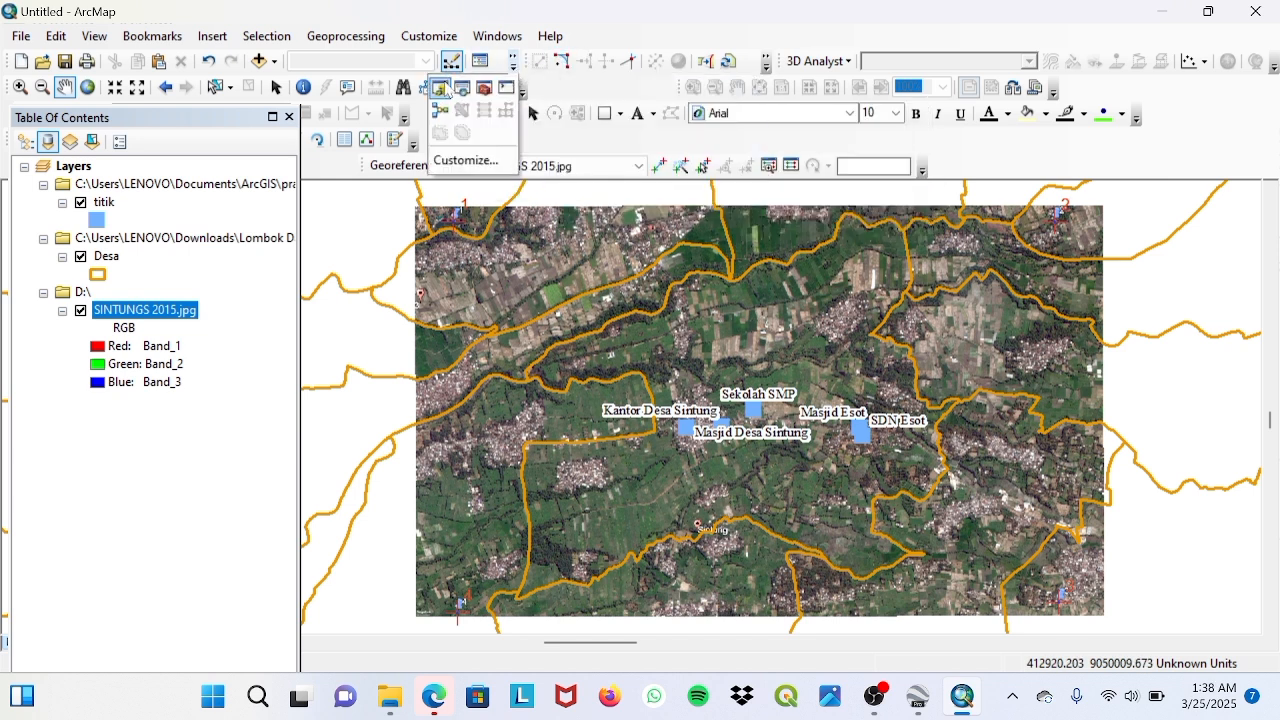
left_click(441, 90)
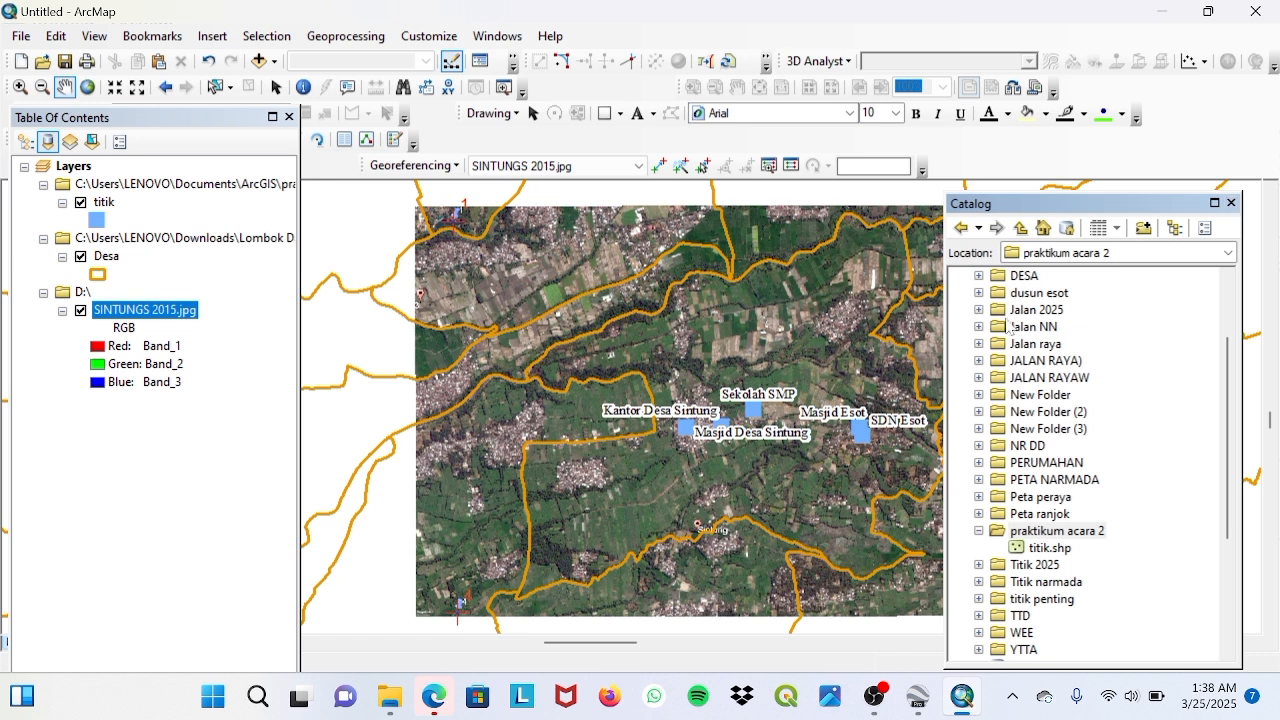
right_click(1042, 533)
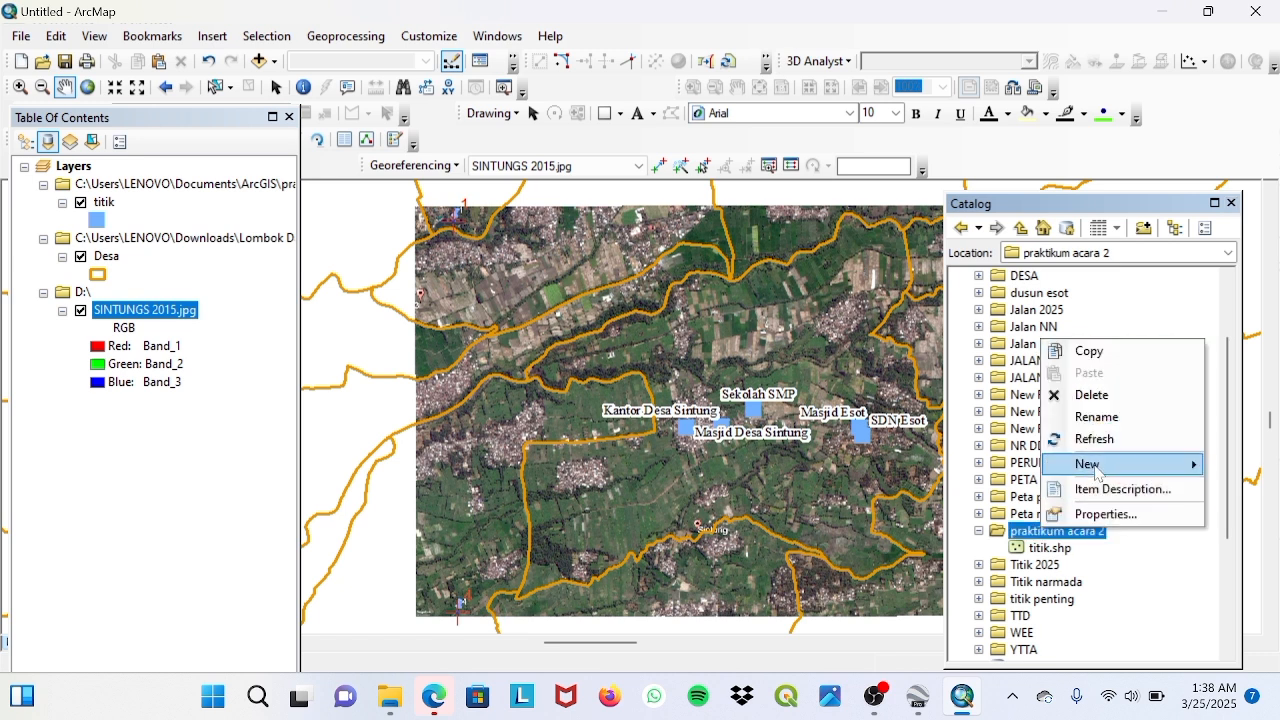
mouse_move(1096, 470)
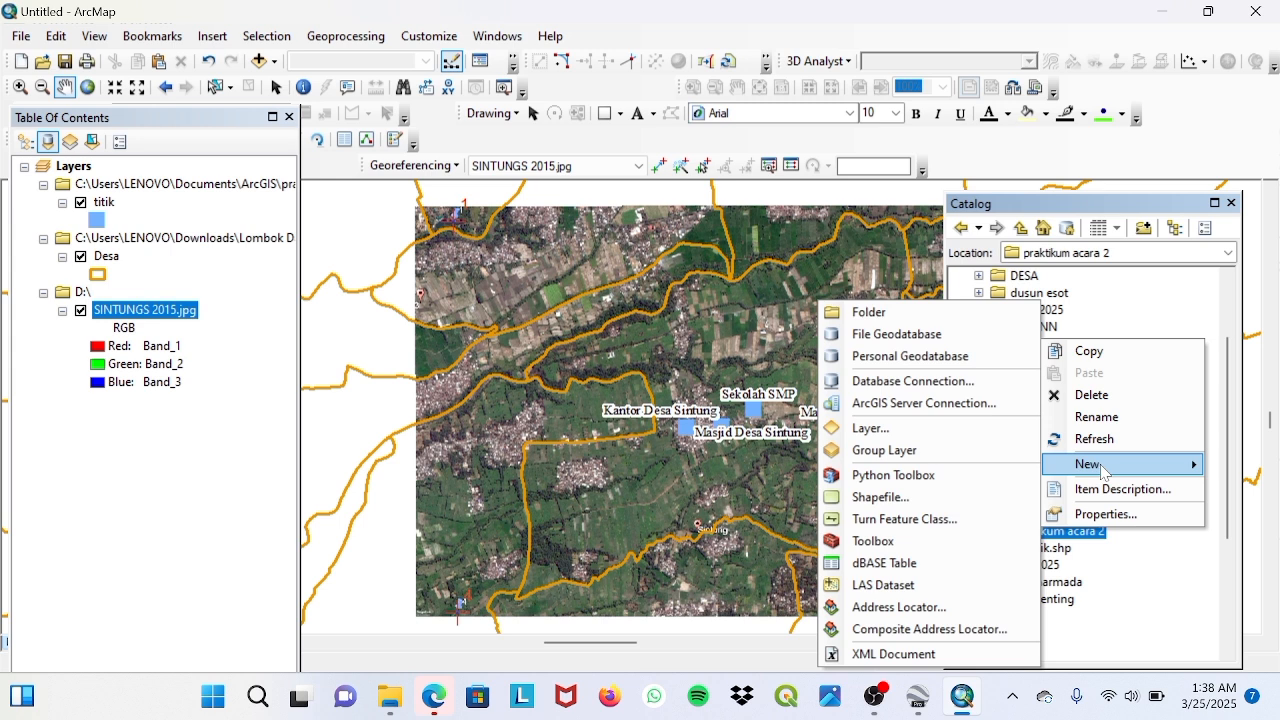
left_click(900, 497)
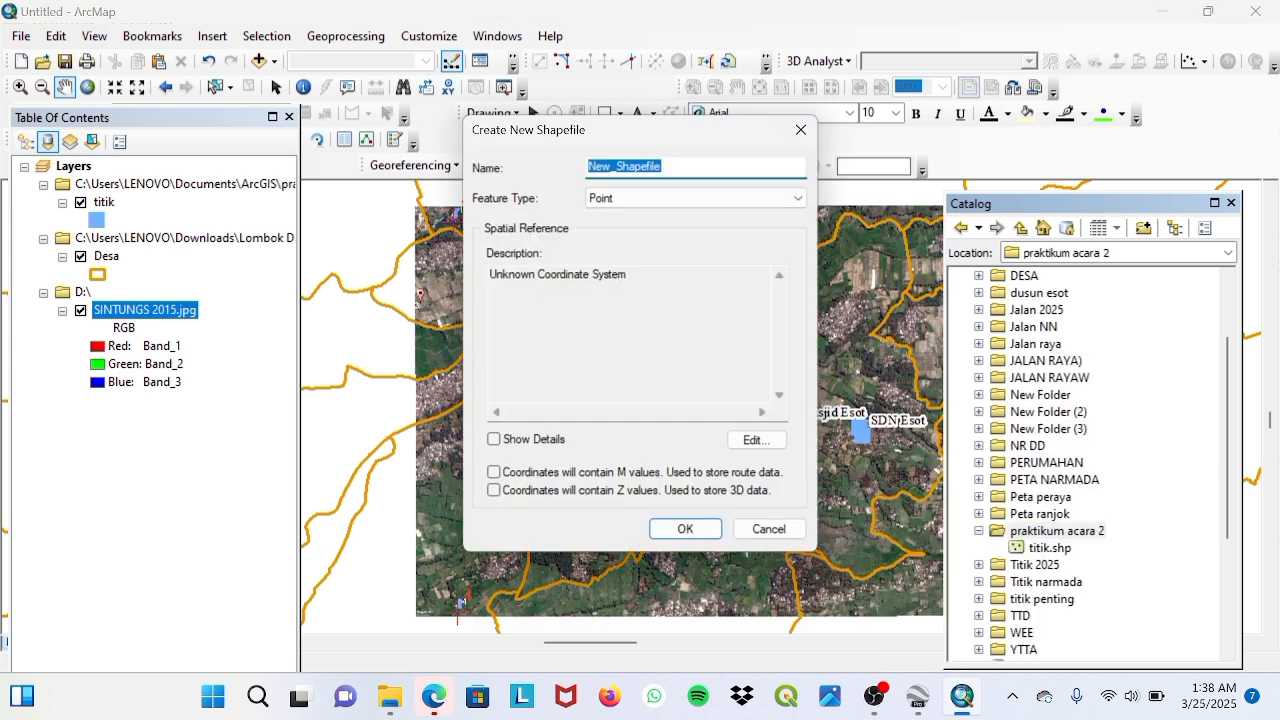
key("BackSpace")
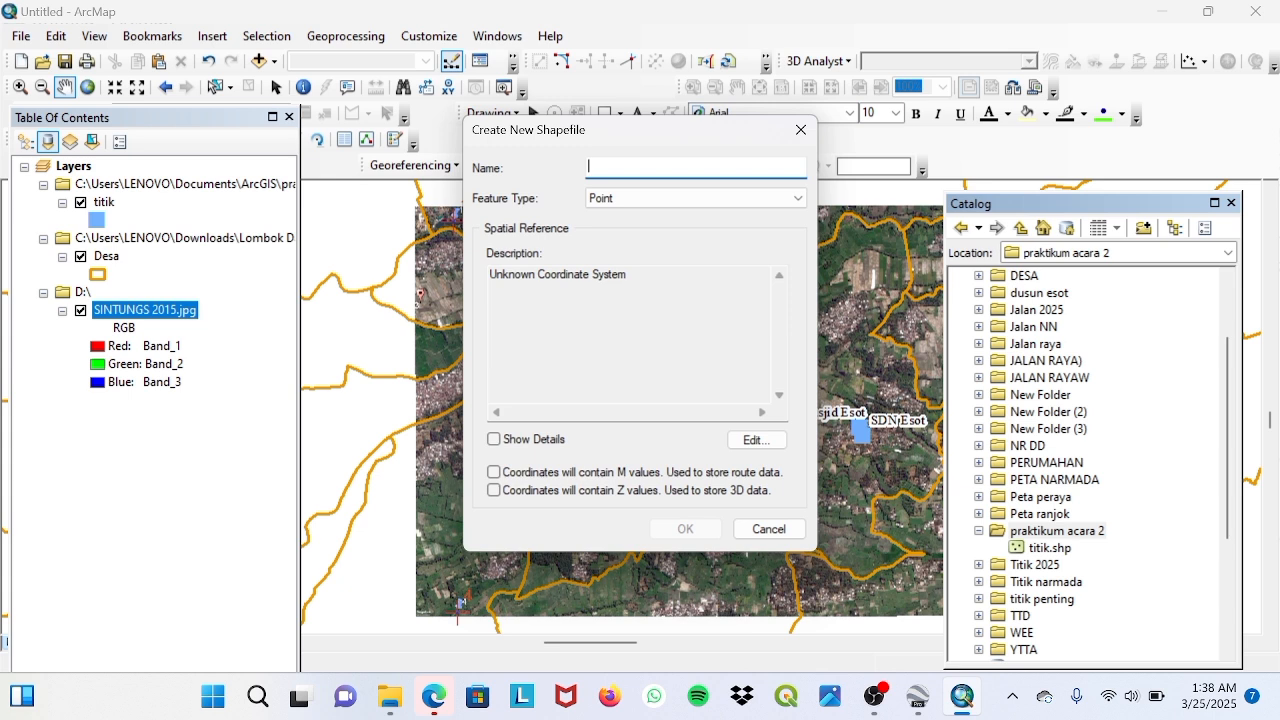
type("JAlan")
left_click(798, 202)
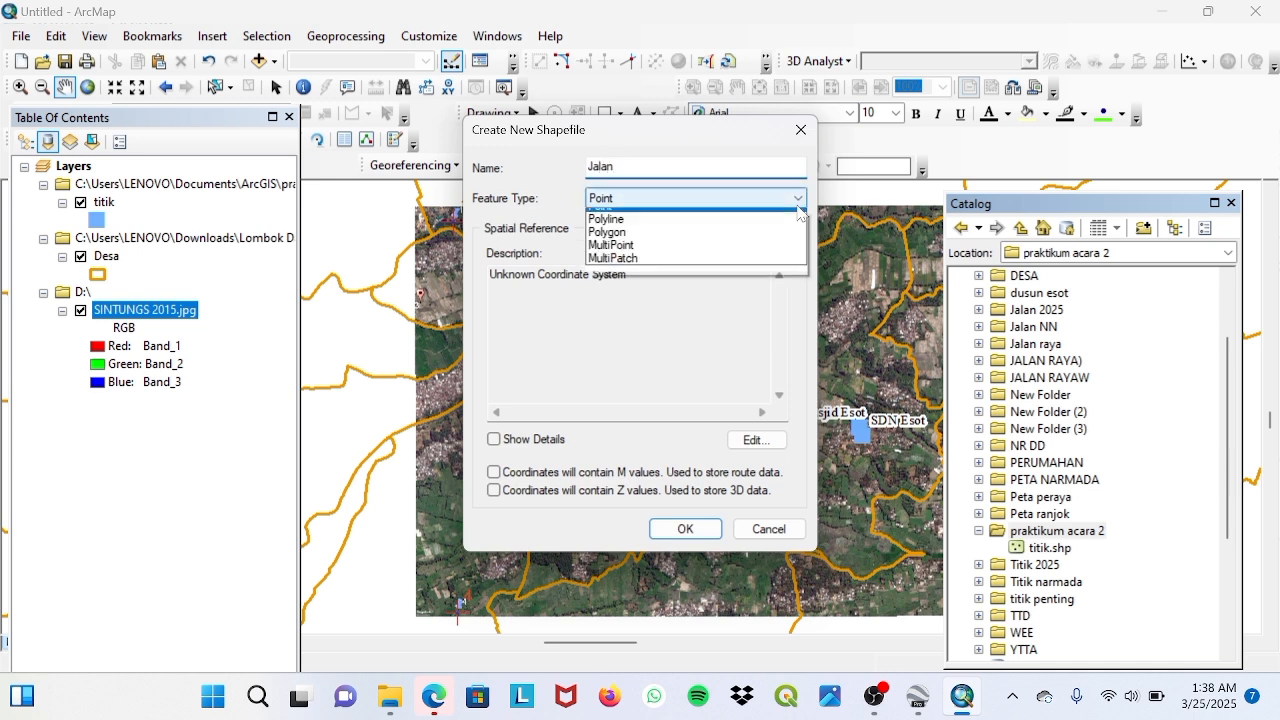
left_click(648, 219)
Step: Assign WGS 1984 UTM Zone 50S to the new shapefile, create it and close the Catalog
left_click(755, 439)
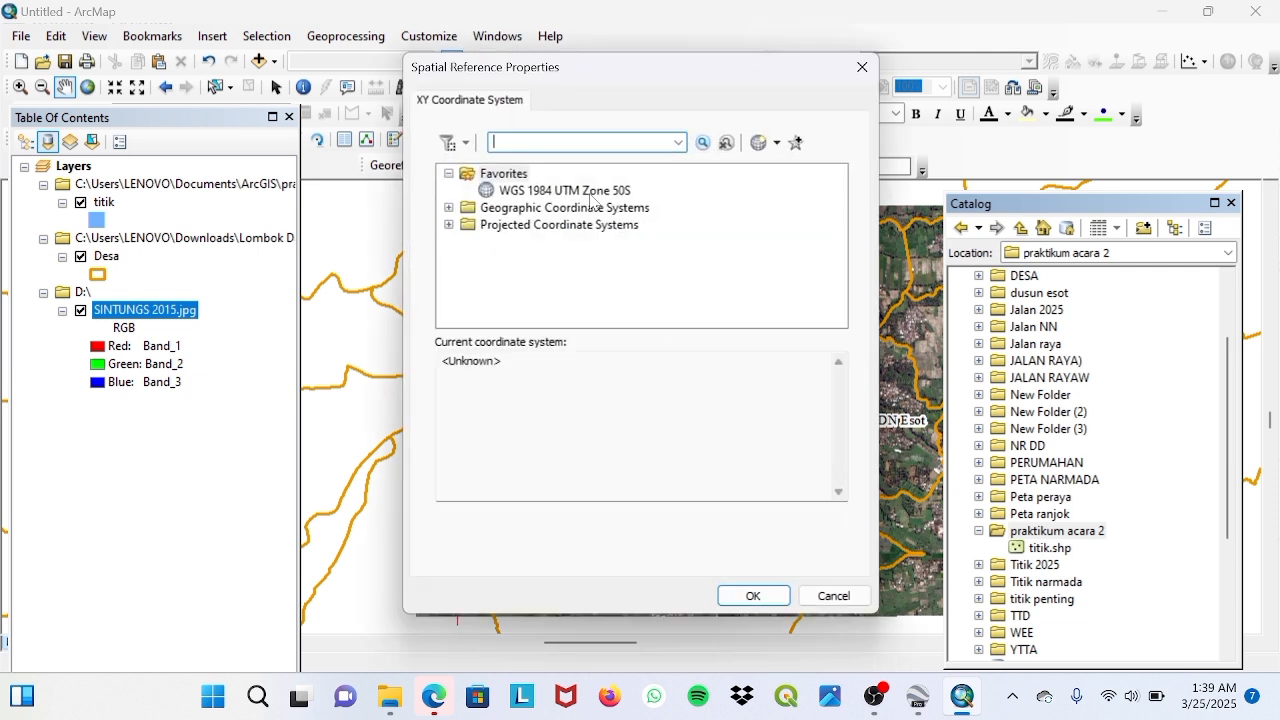
left_click(531, 193)
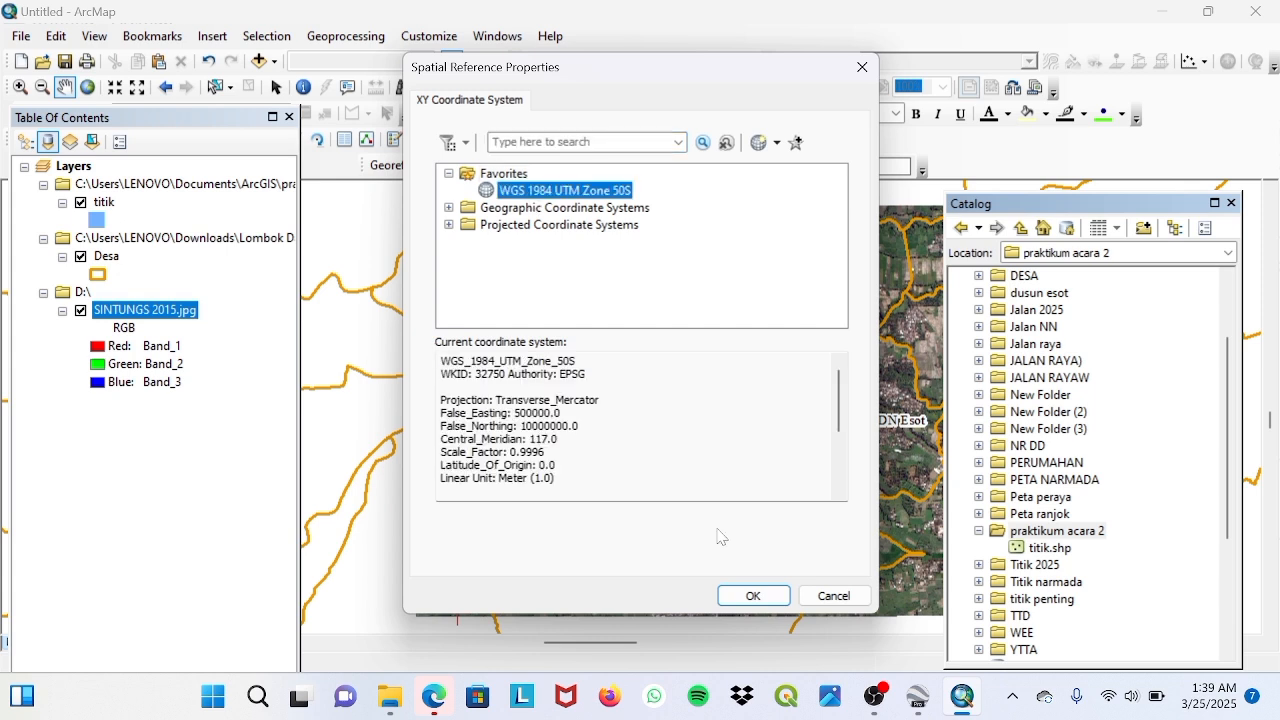
left_click(753, 596)
left_click(673, 538)
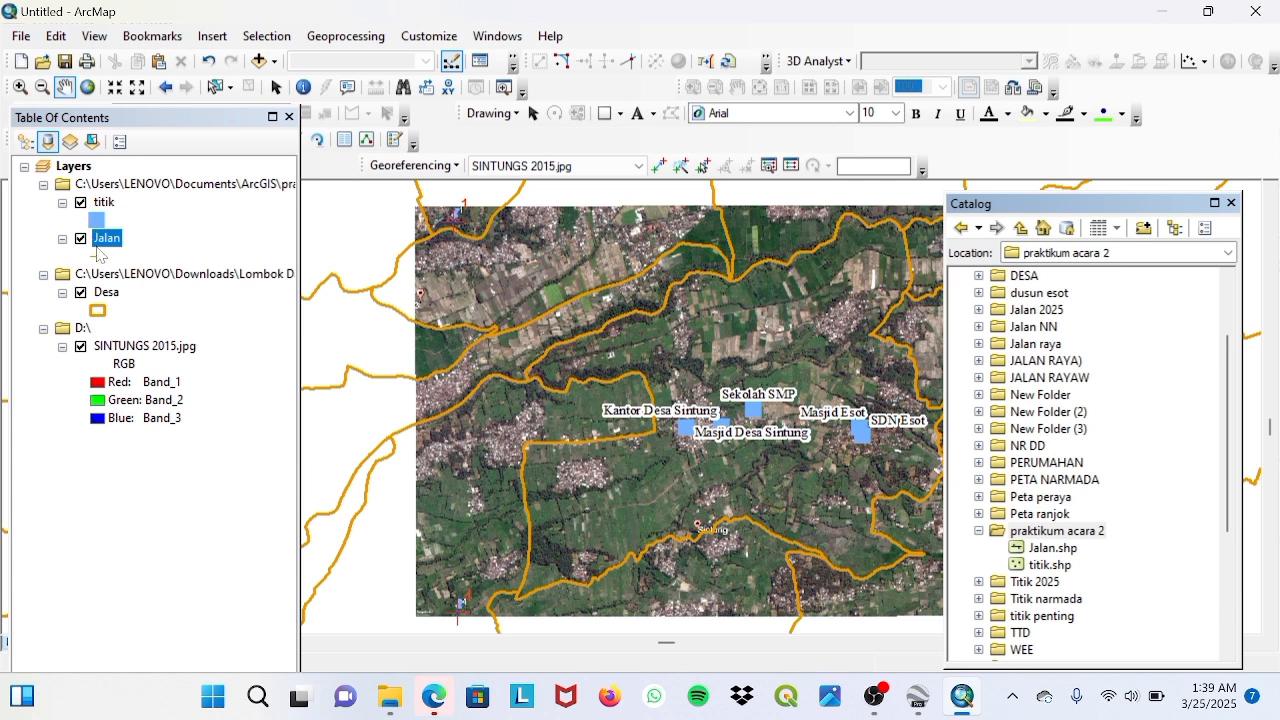
left_click(1231, 203)
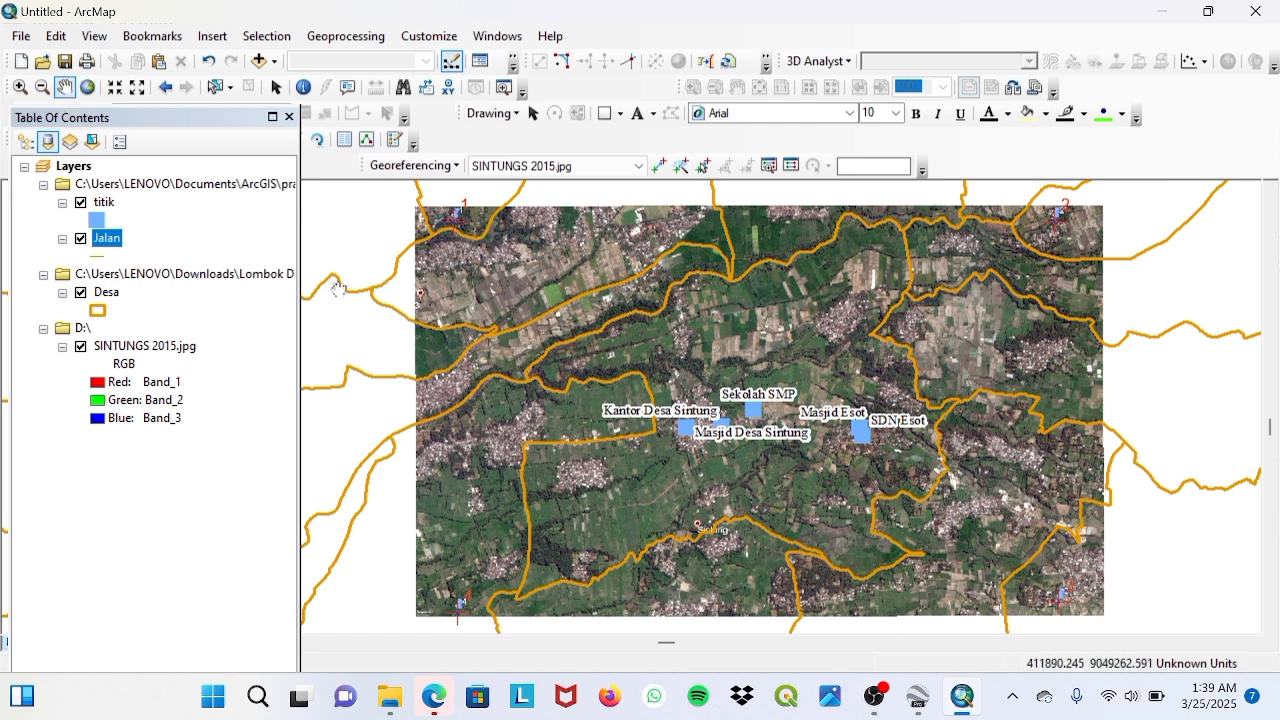
Step: Zoom in on the main village road between Masjid Desa Sintung and Sekolah SMP on the image
scroll(808, 303, "down", 2)
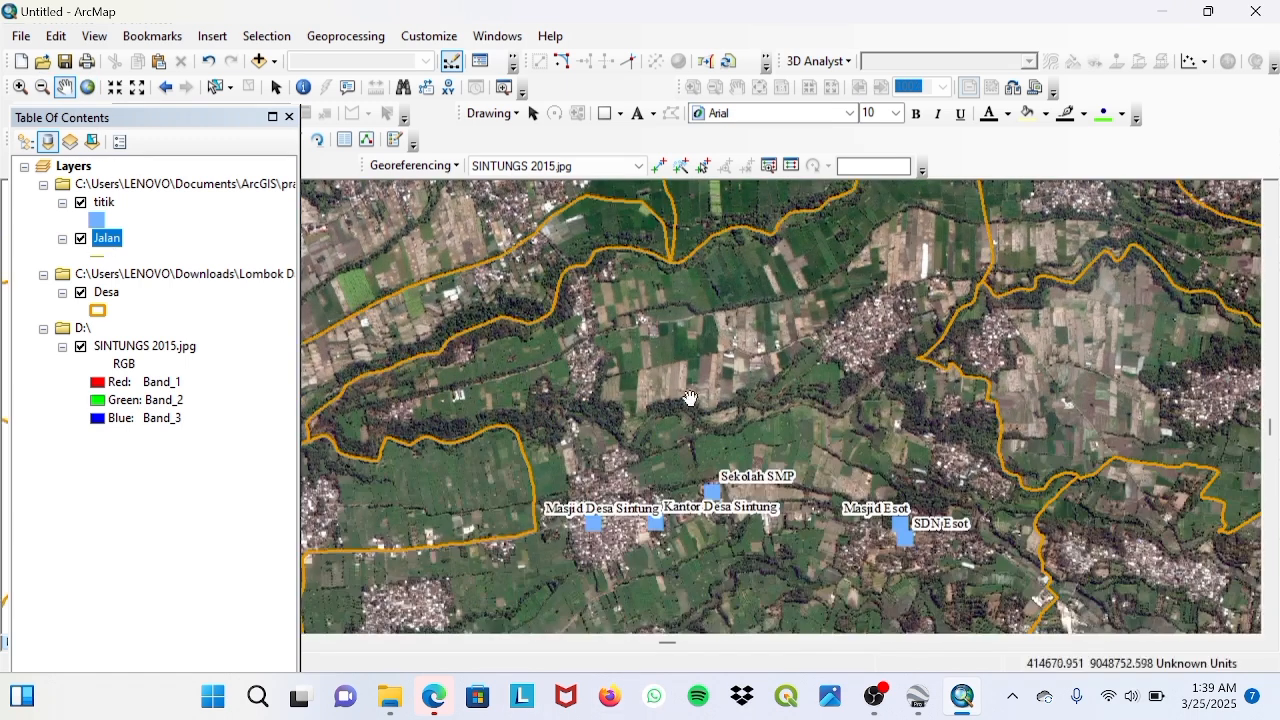
left_click_drag(690, 397, 765, 284)
scroll(765, 284, "down", 5)
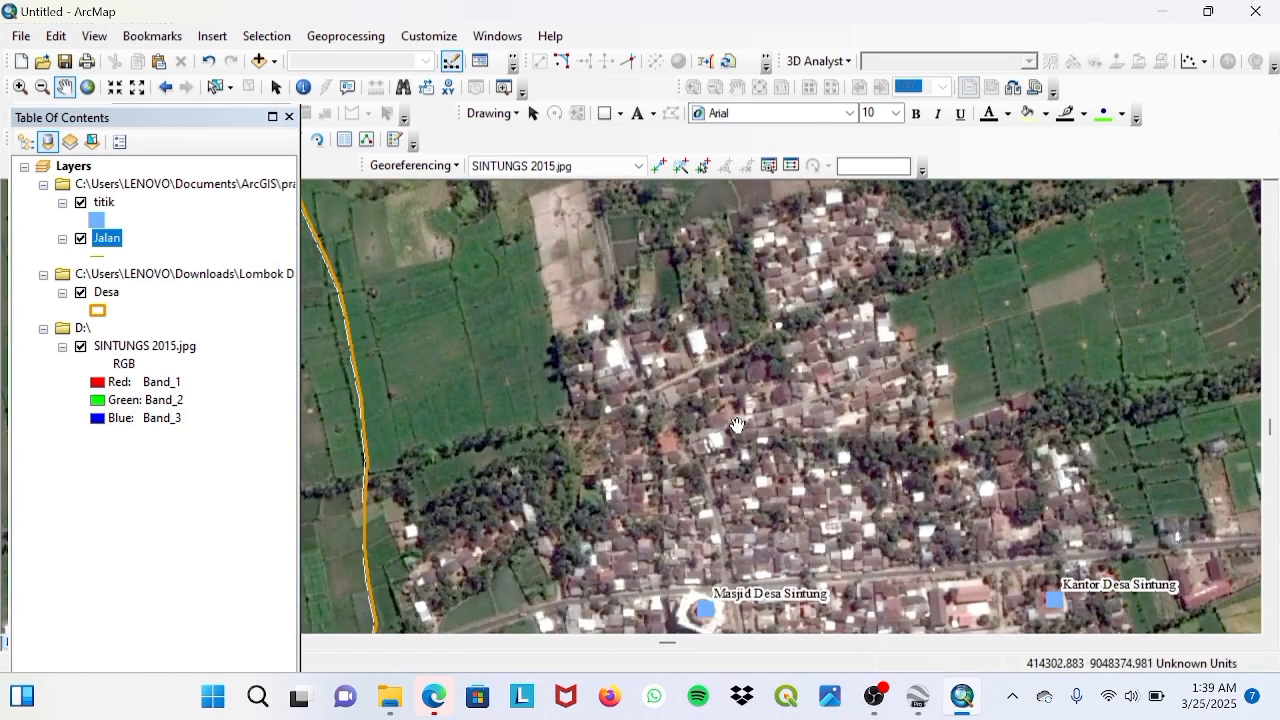
left_click_drag(729, 428, 772, 191)
scroll(722, 300, "down", 2)
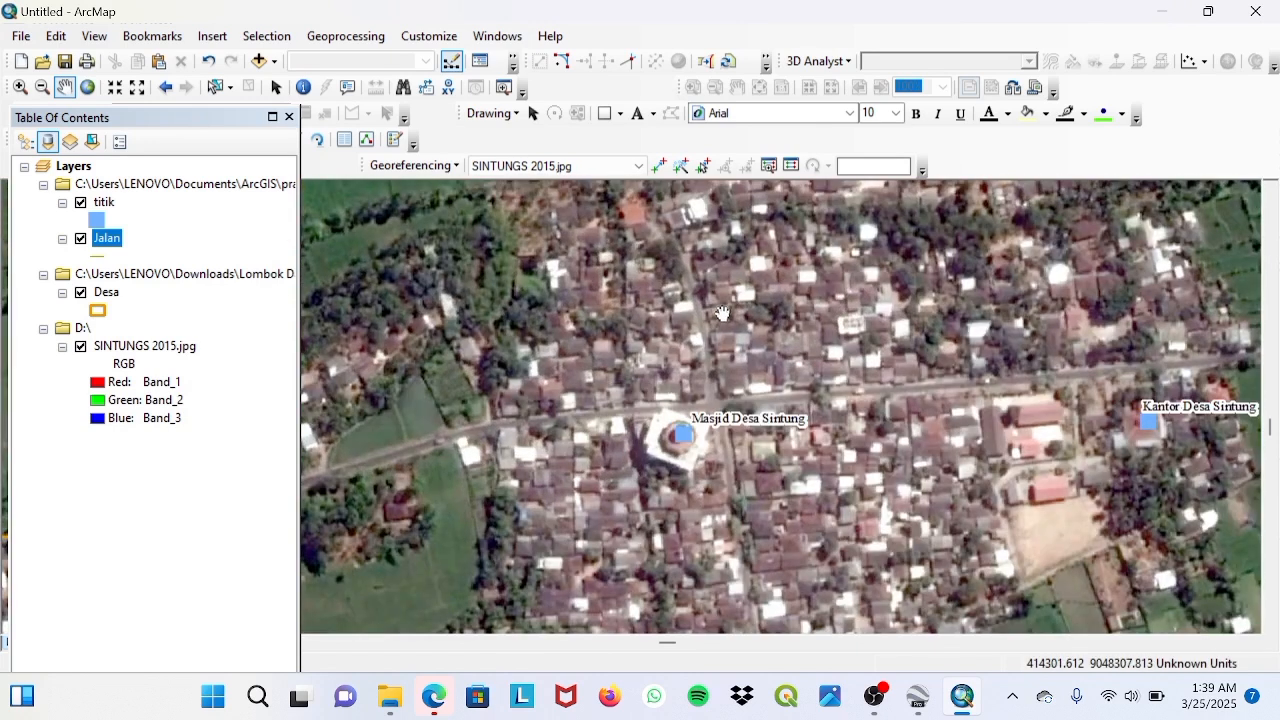
scroll(728, 349, "up", 3)
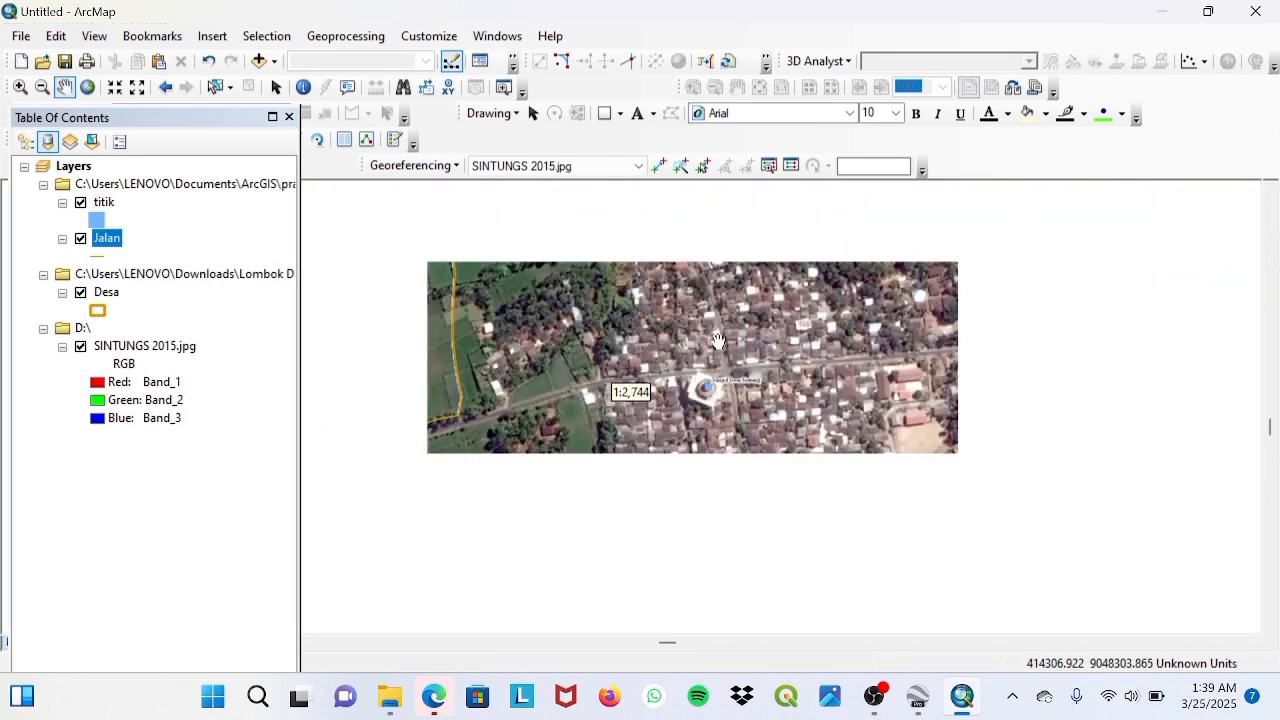
left_click_drag(754, 289, 510, 331)
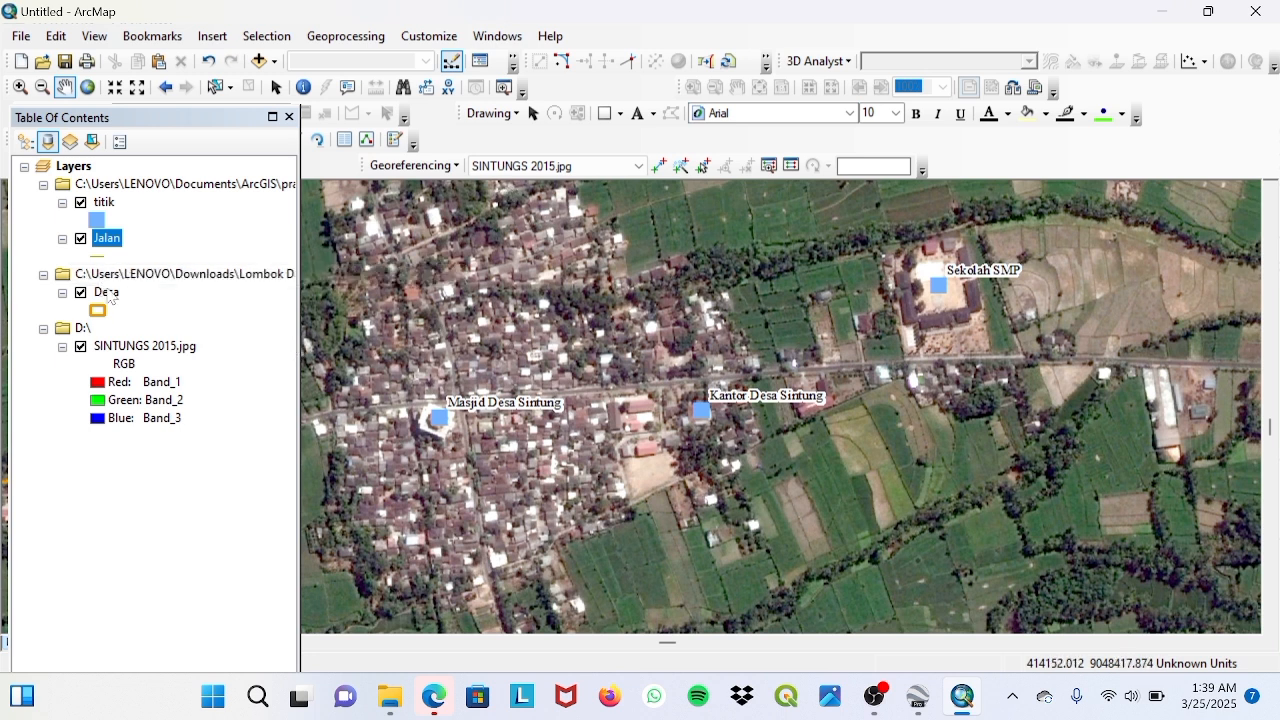
right_click(113, 251)
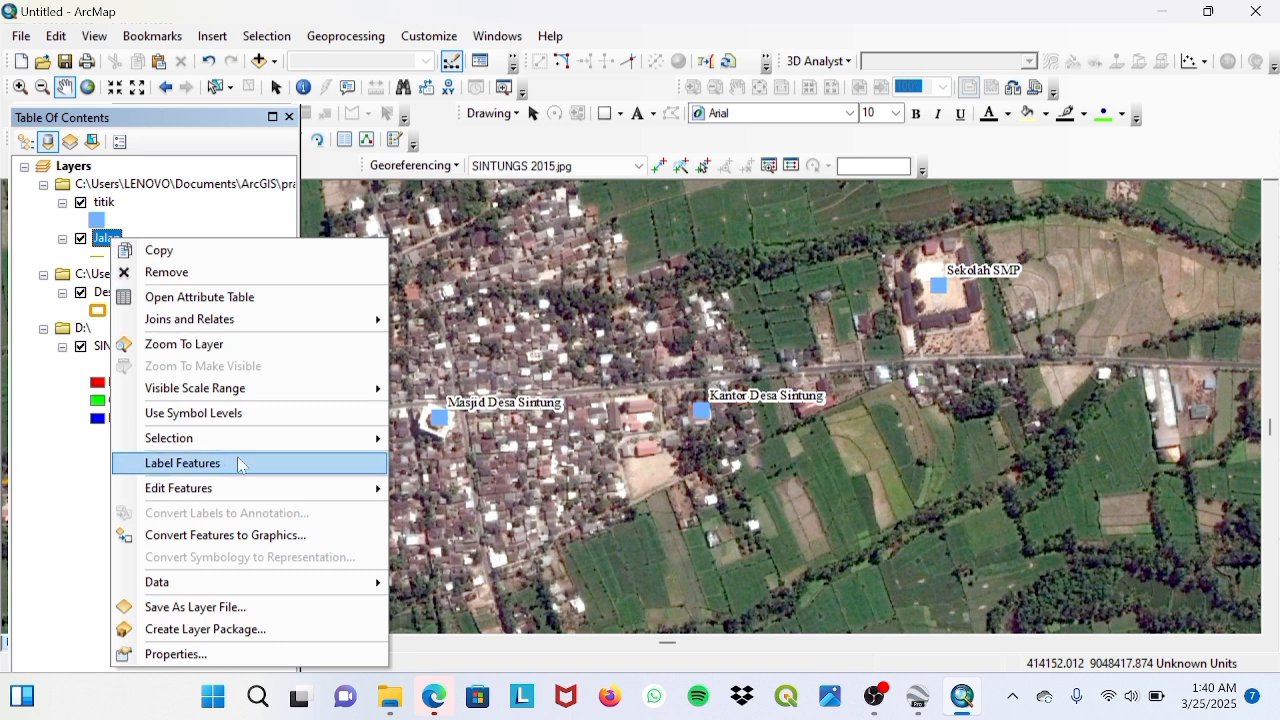
mouse_move(237, 488)
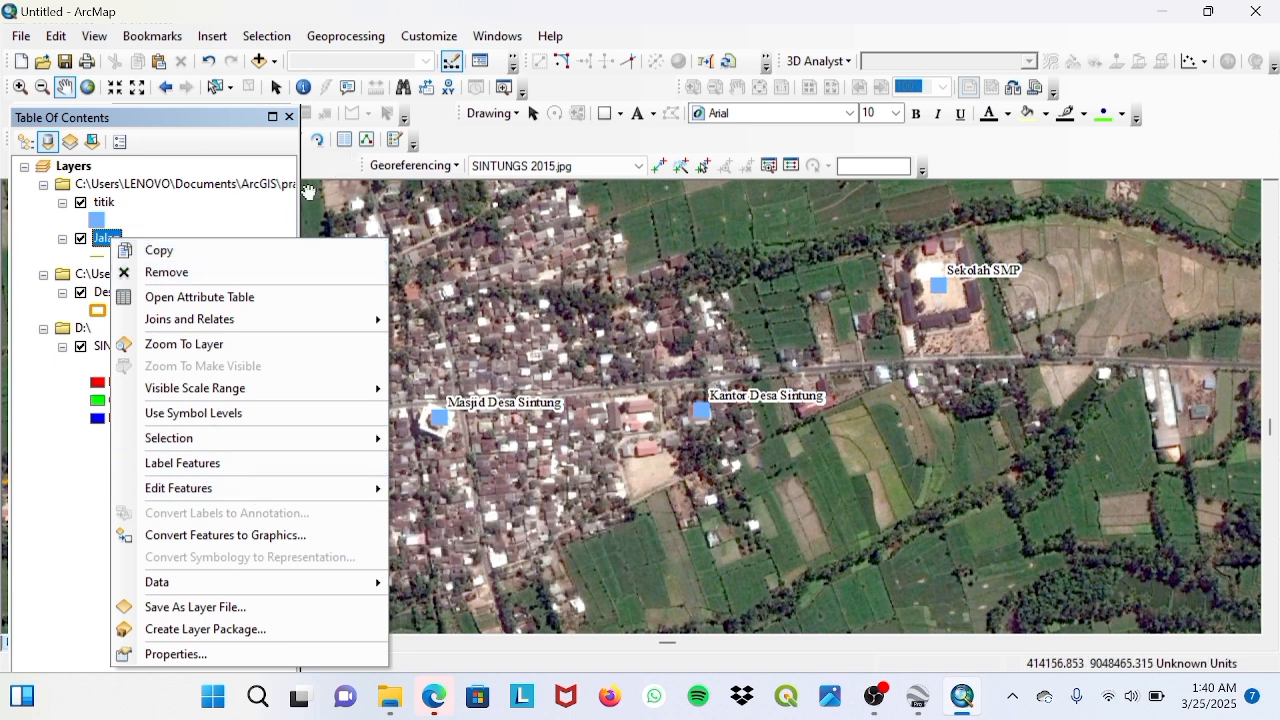
left_click(172, 149)
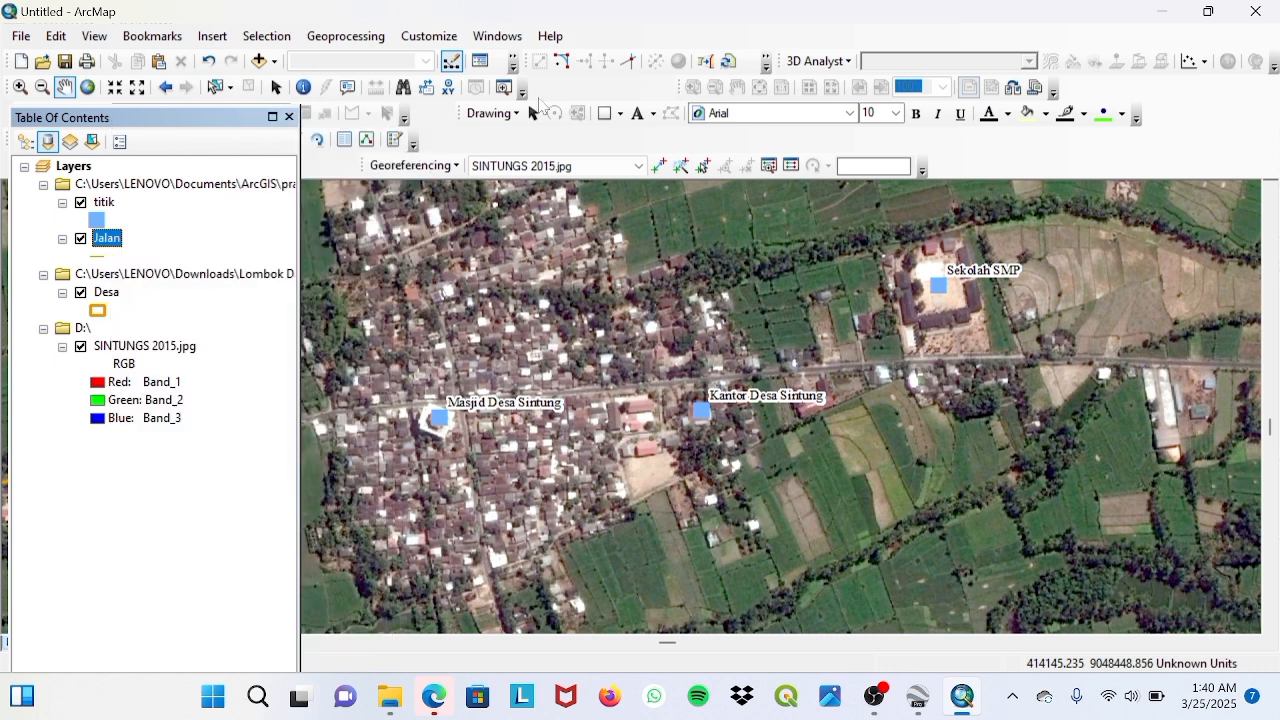
Step: Stop the current edit session, saving the edits, and reposition the Table Of Contents so the Editor toolbar stays uncovered
left_click_drag(218, 124, 342, 168)
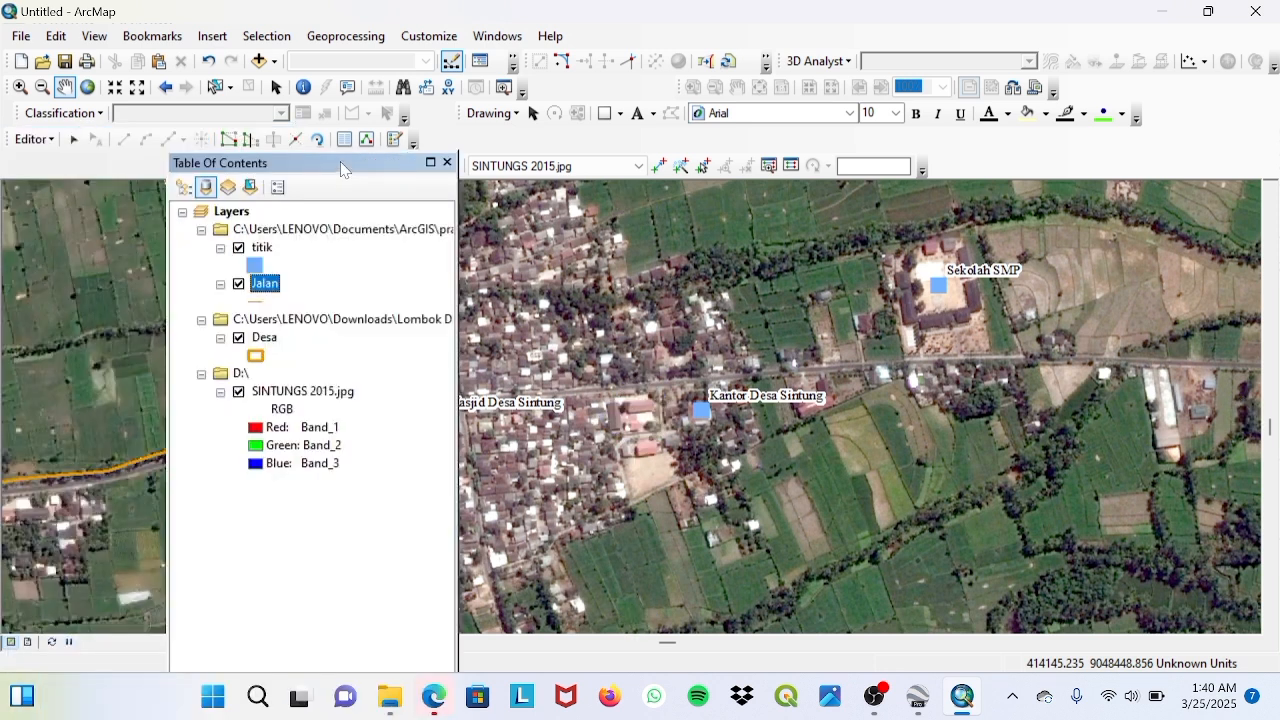
left_click(48, 139)
left_click(55, 180)
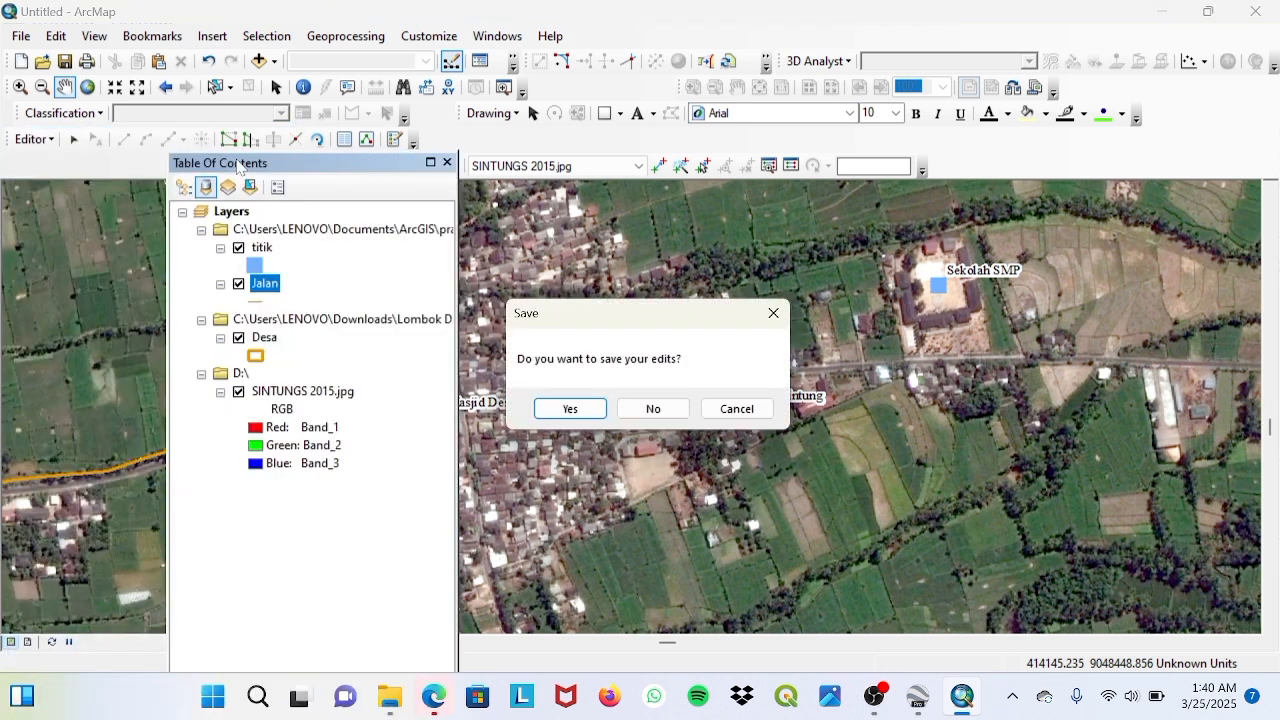
left_click(582, 410)
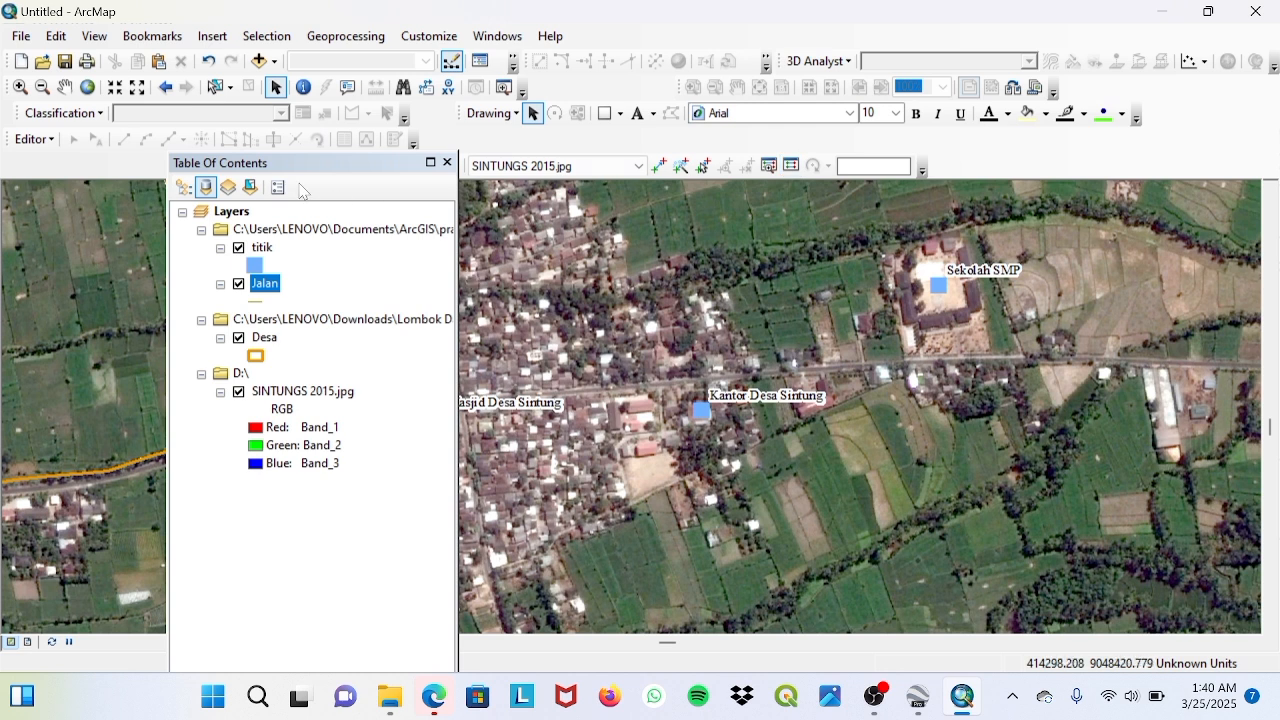
left_click_drag(298, 173, 155, 168)
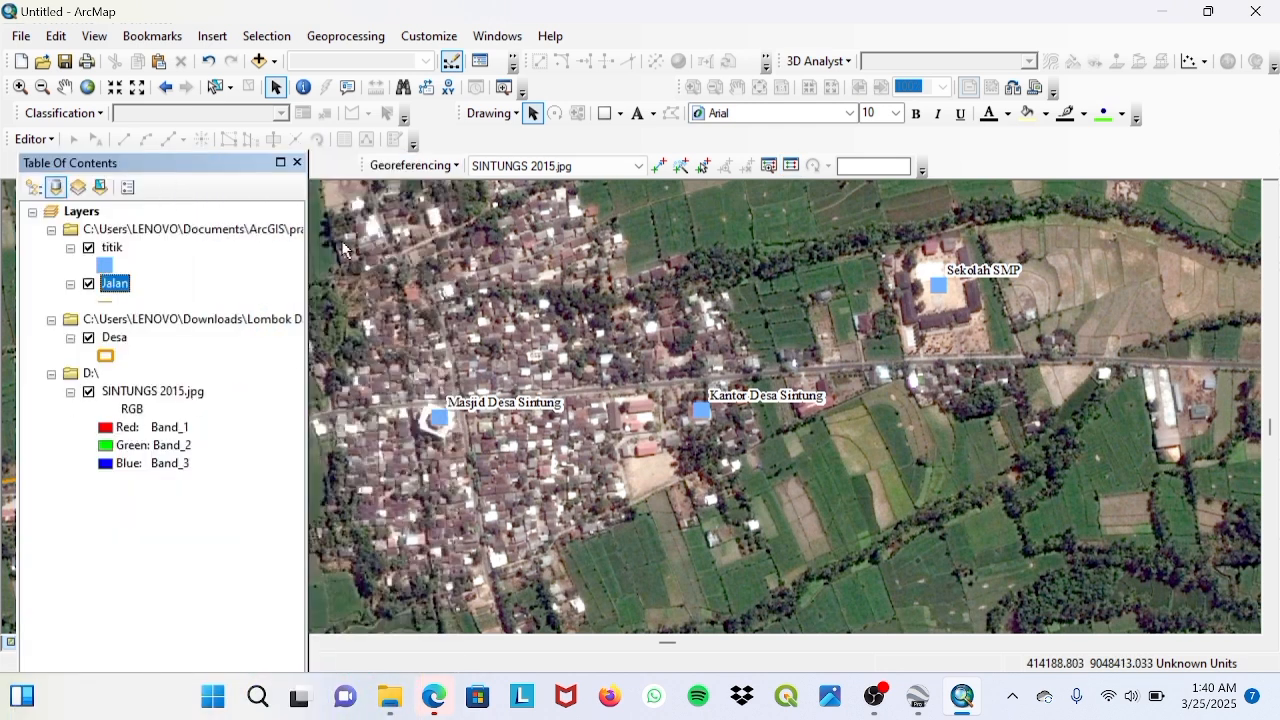
Step: Start an edit session on the Jalan layer, continue past the spatial reference warnings and select the Jalan template in Create Features
left_click(34, 139)
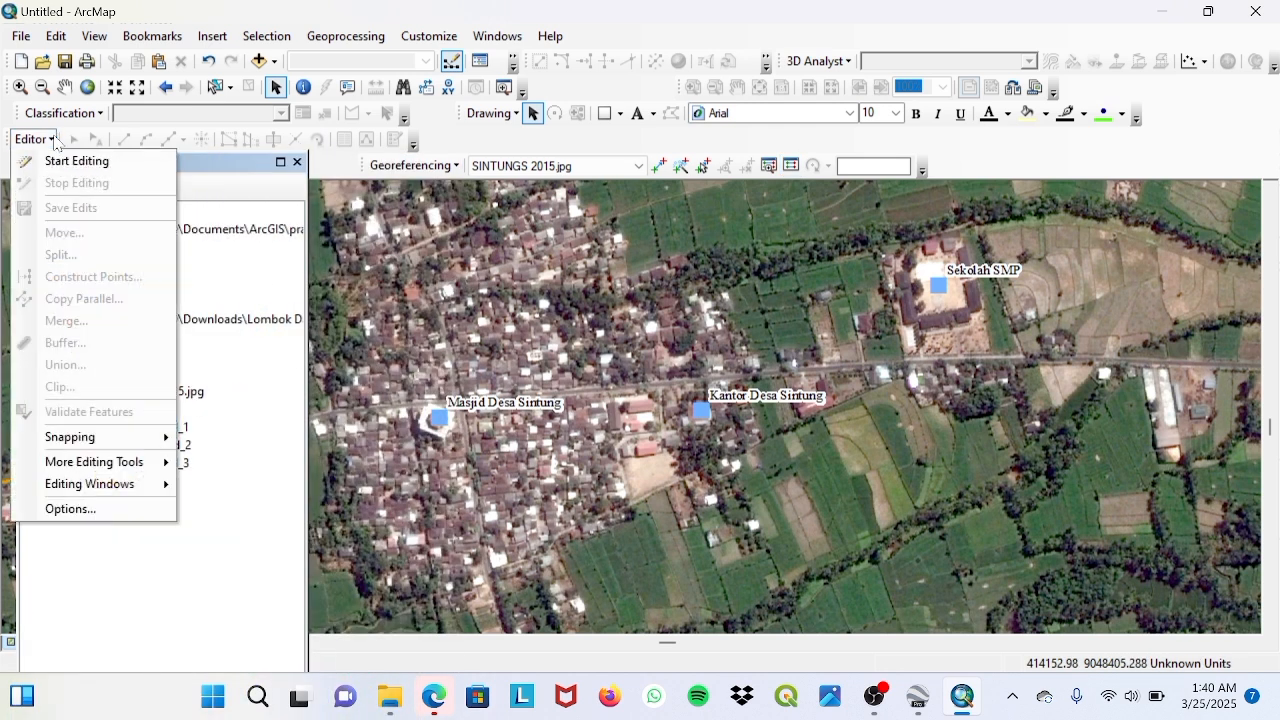
left_click(62, 160)
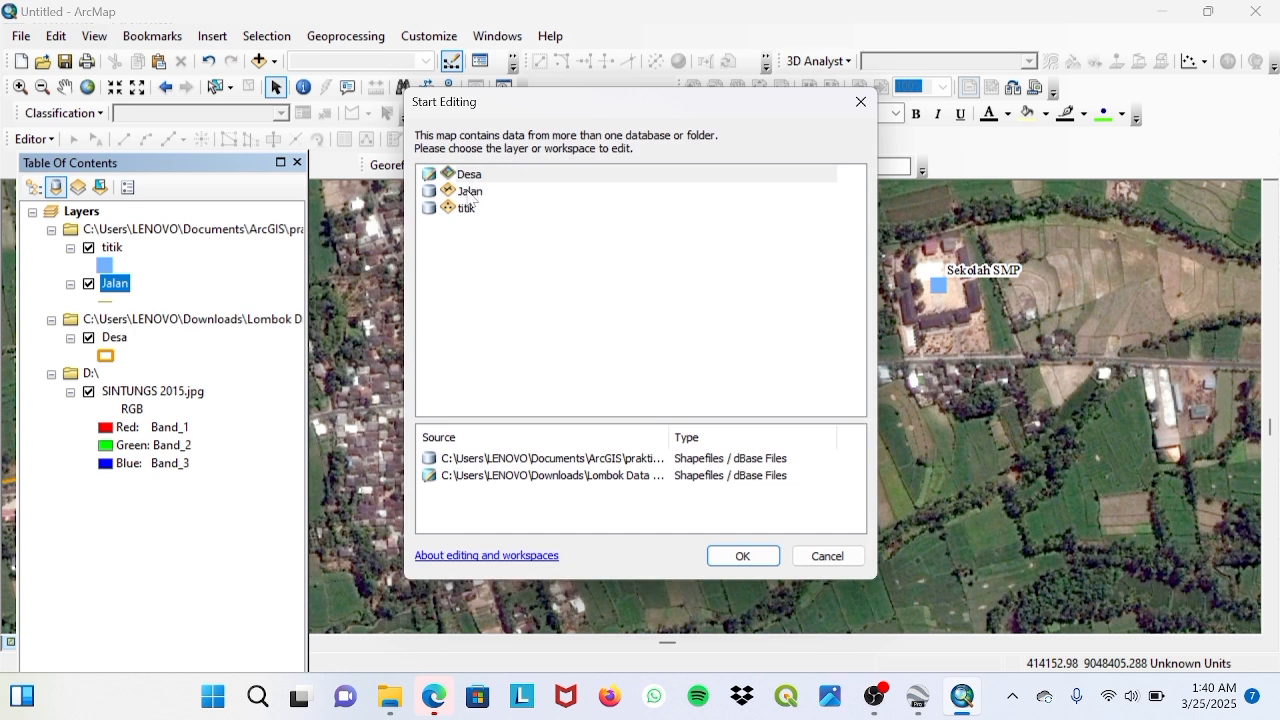
left_click(471, 194)
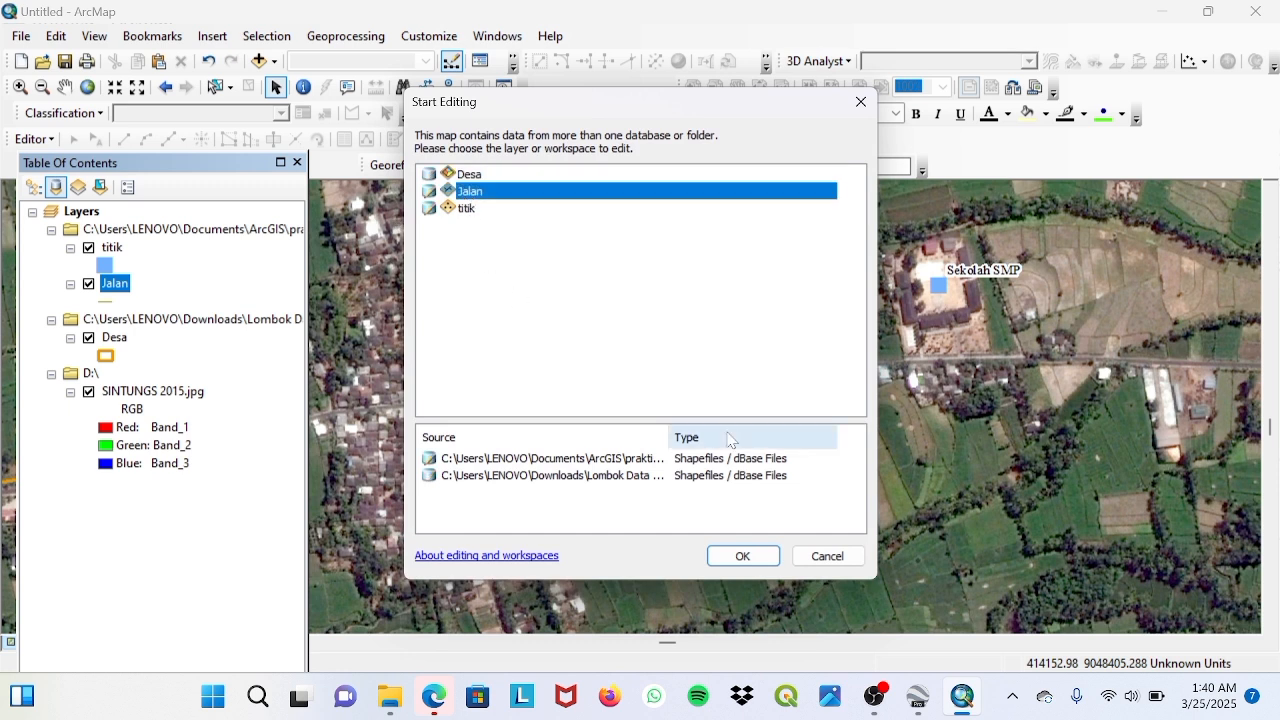
left_click(743, 557)
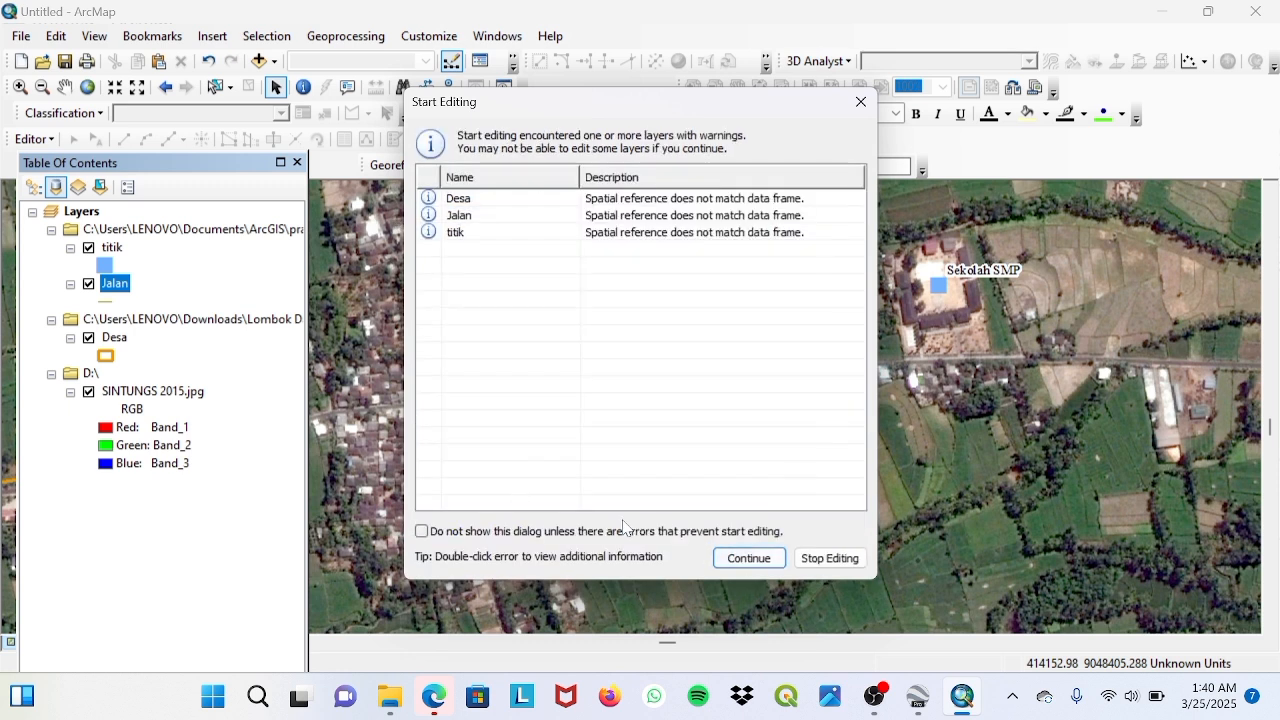
left_click(745, 558)
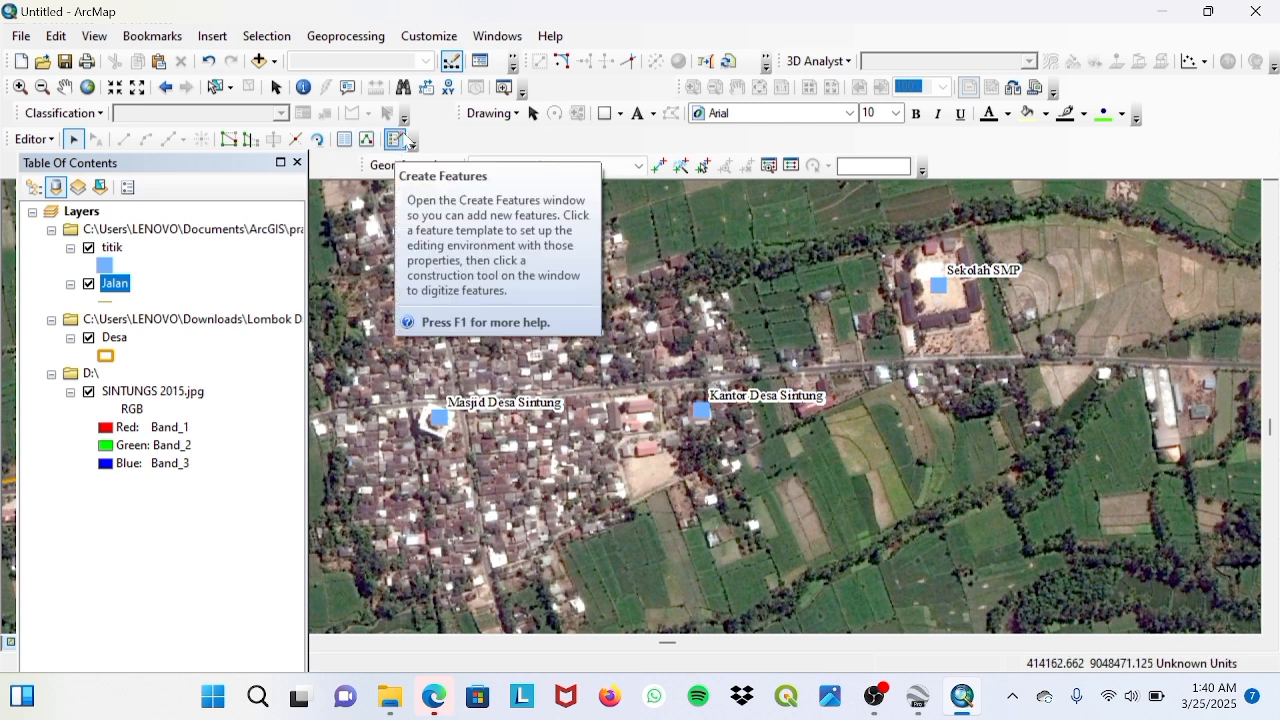
left_click(394, 140)
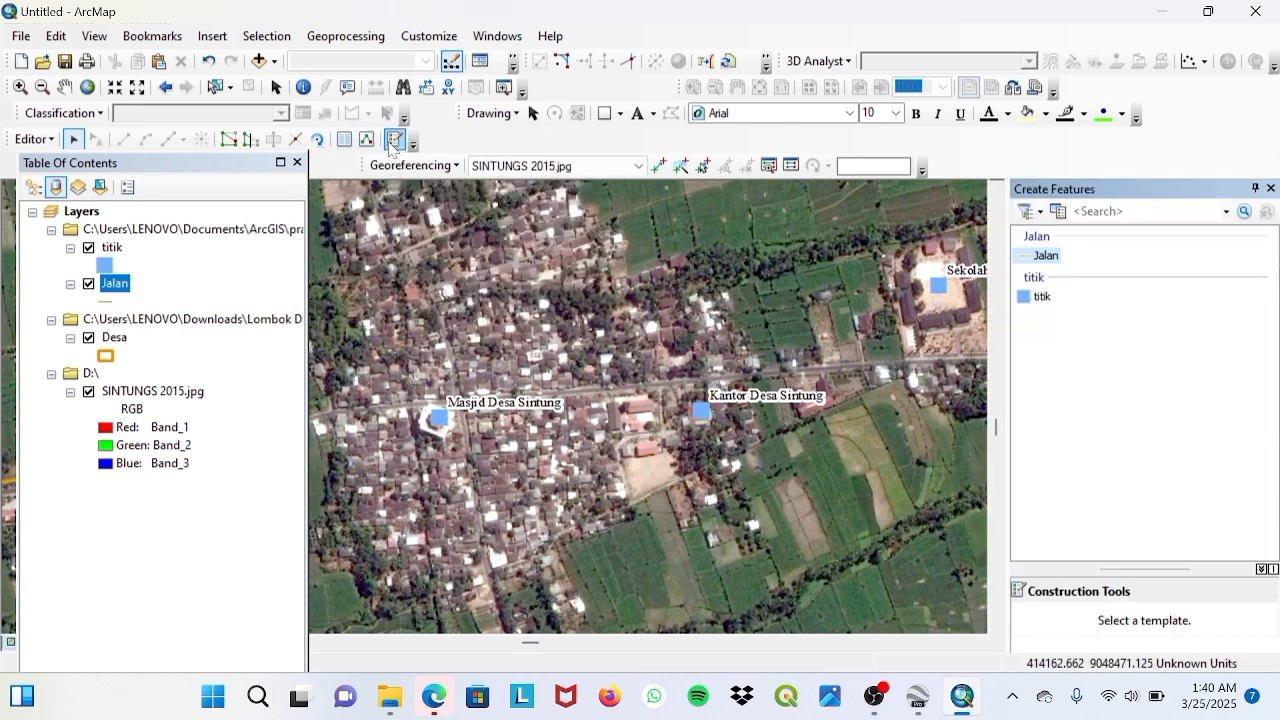
left_click(1037, 258)
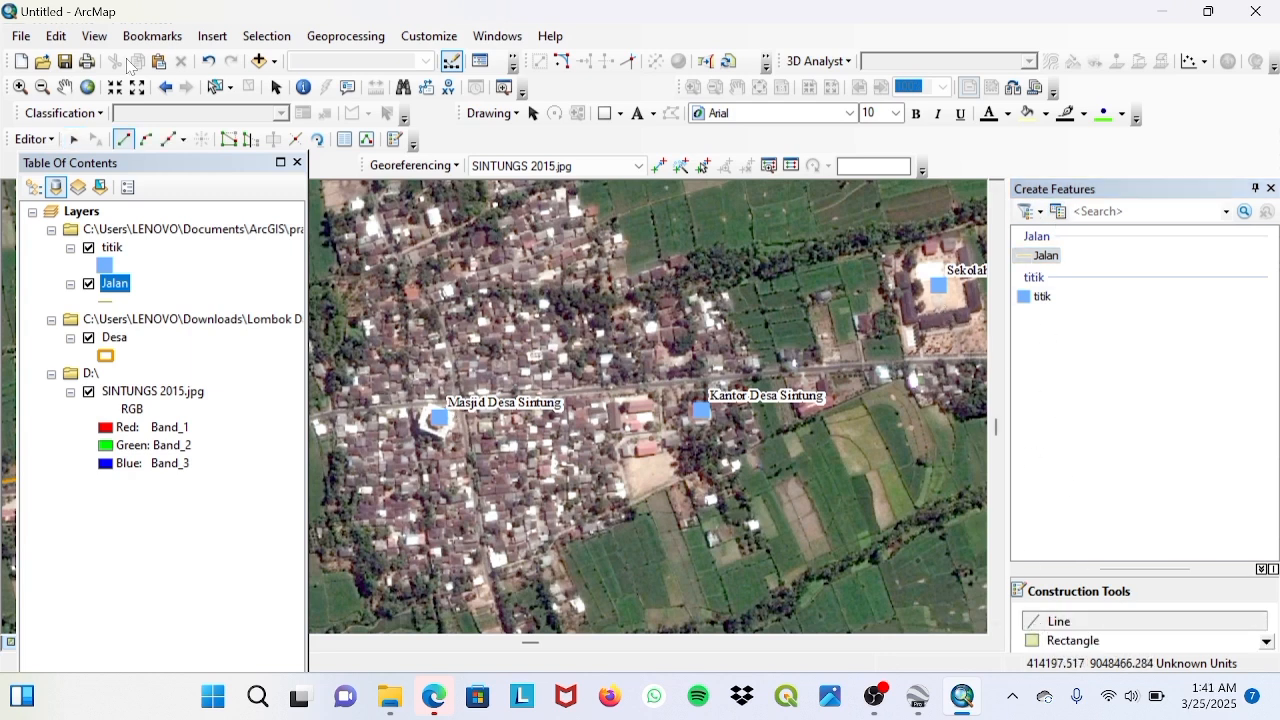
Step: Digitize the main road as a Jalan line from Masjid Desa Sintung eastward past Kantor Desa Sintung and finish the sketch
scroll(617, 385, "down", 1)
scroll(617, 385, "down", 1)
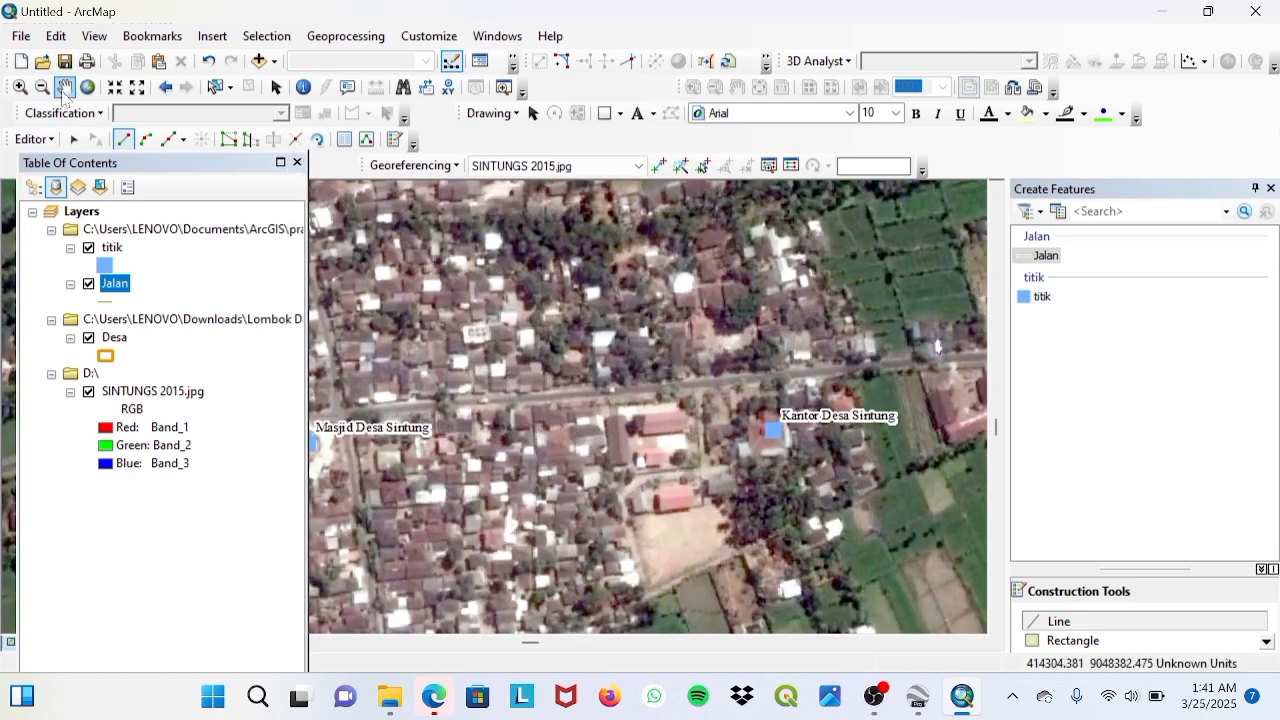
left_click(64, 87)
left_click_drag(460, 347, 610, 307)
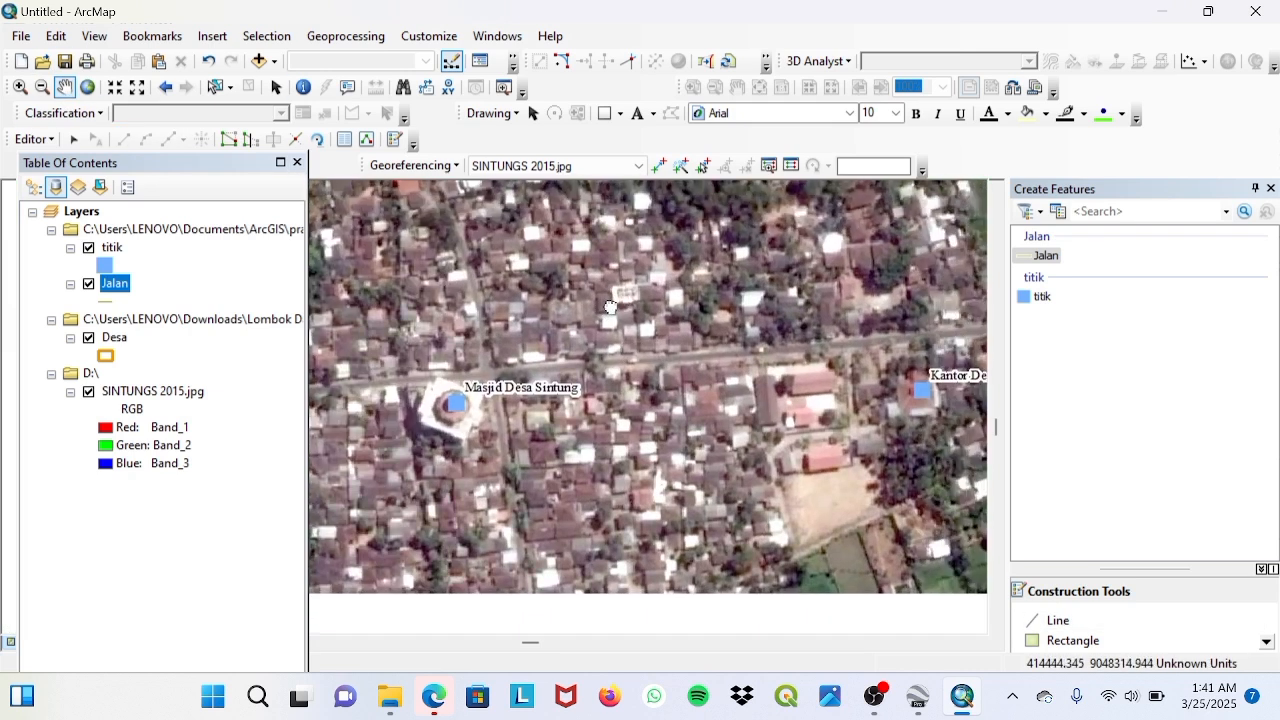
scroll(740, 285, "up", 1)
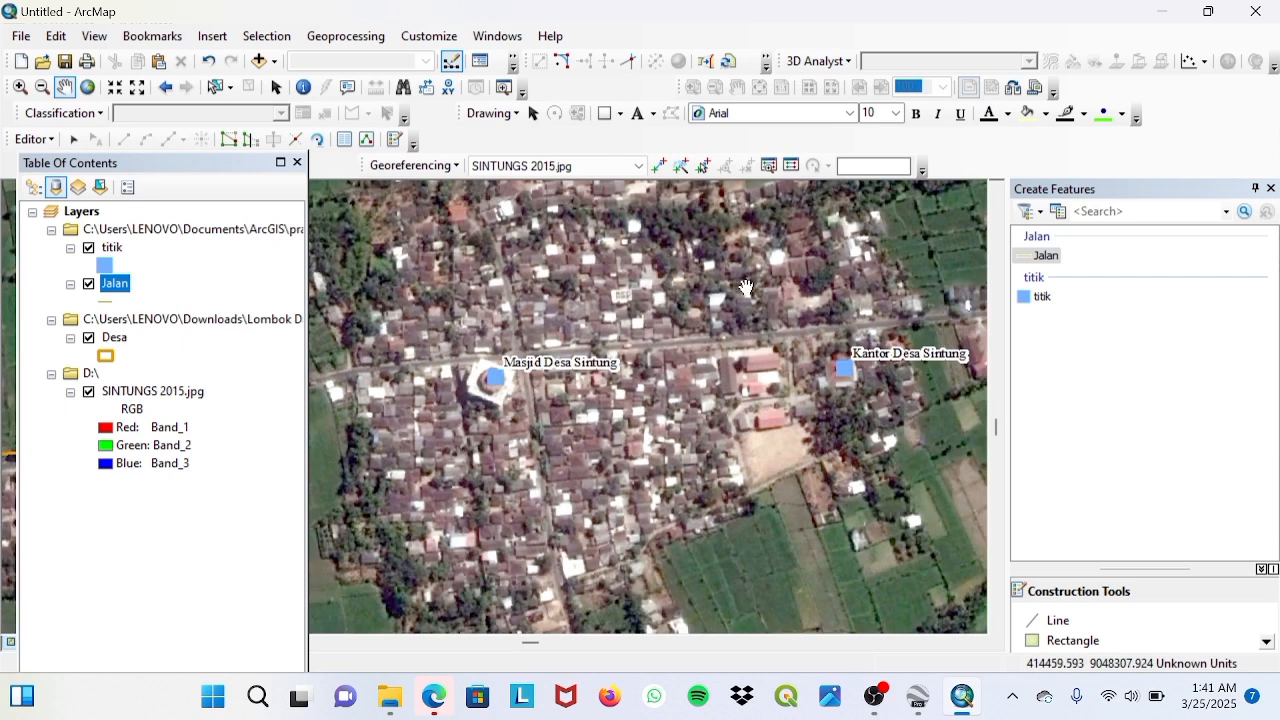
left_click(1052, 622)
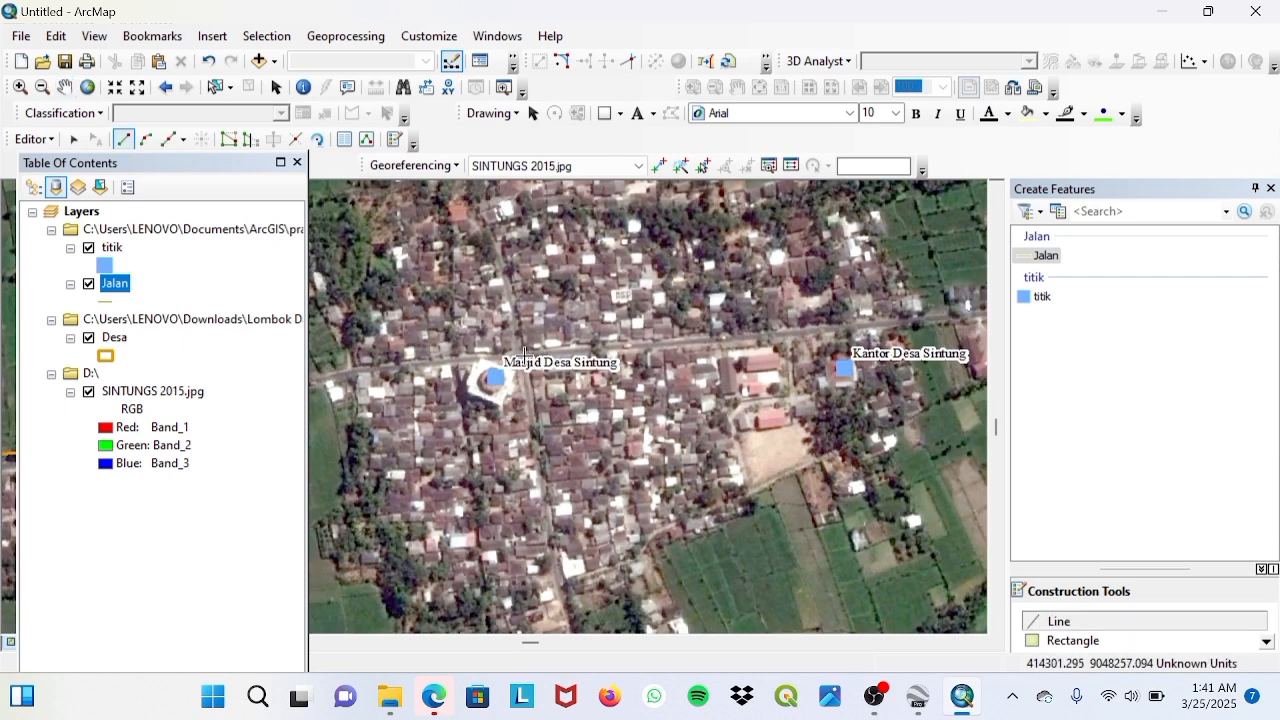
left_click(620, 348)
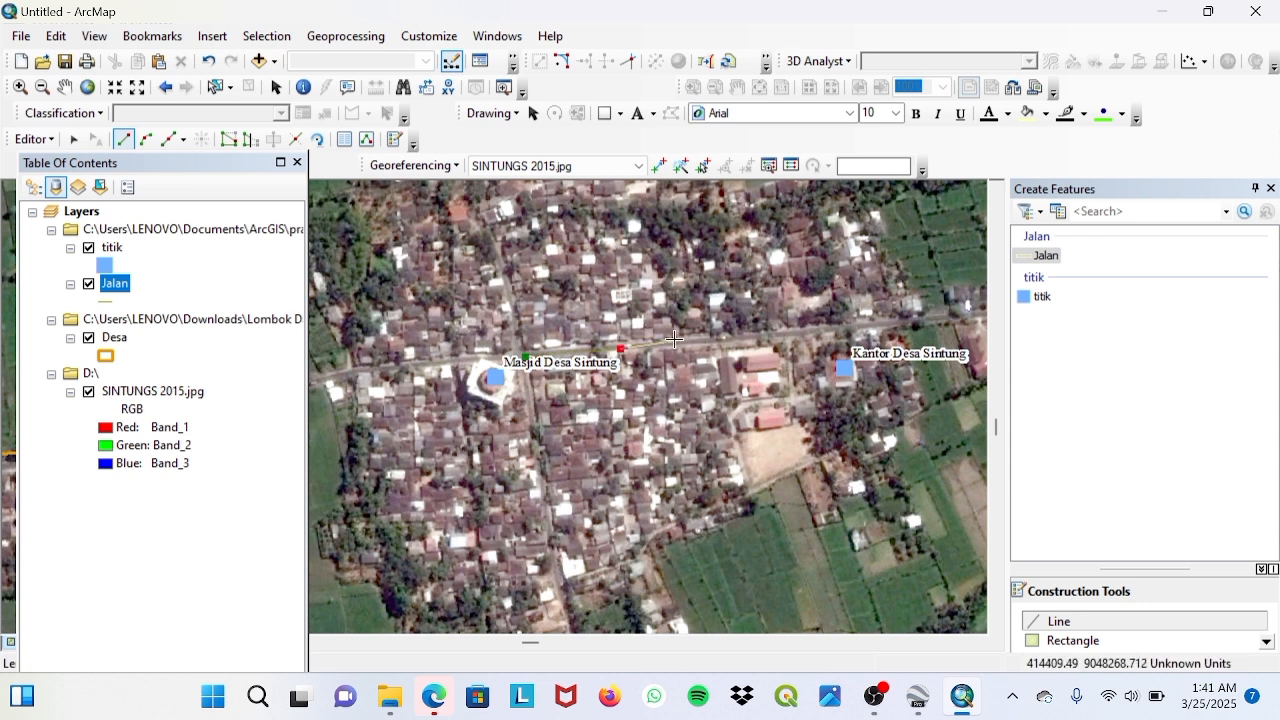
left_click(727, 338)
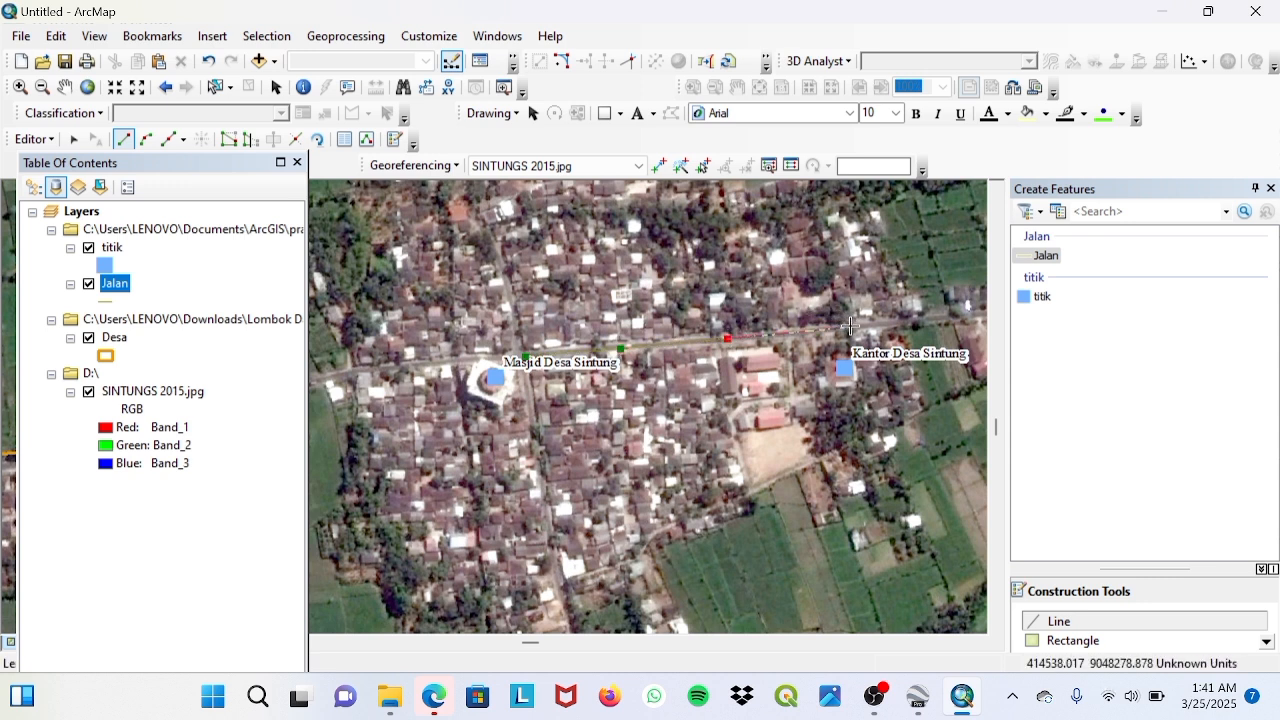
right_click(956, 315)
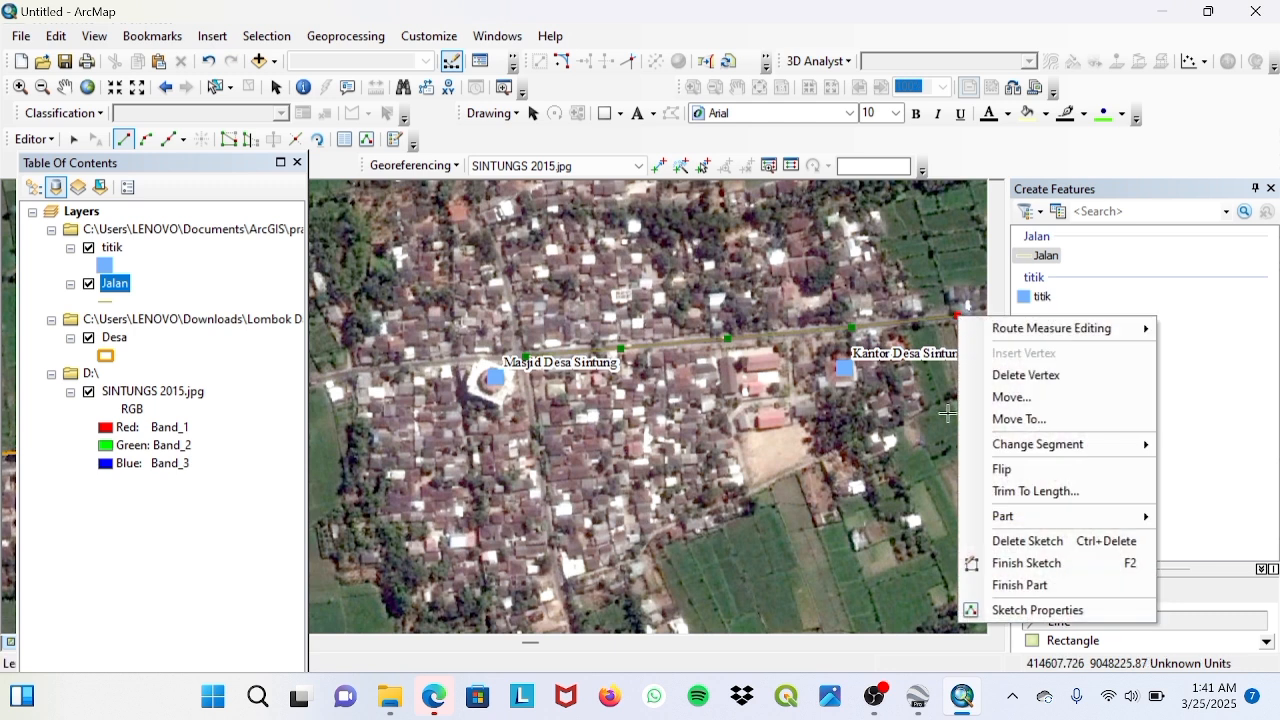
left_click(985, 563)
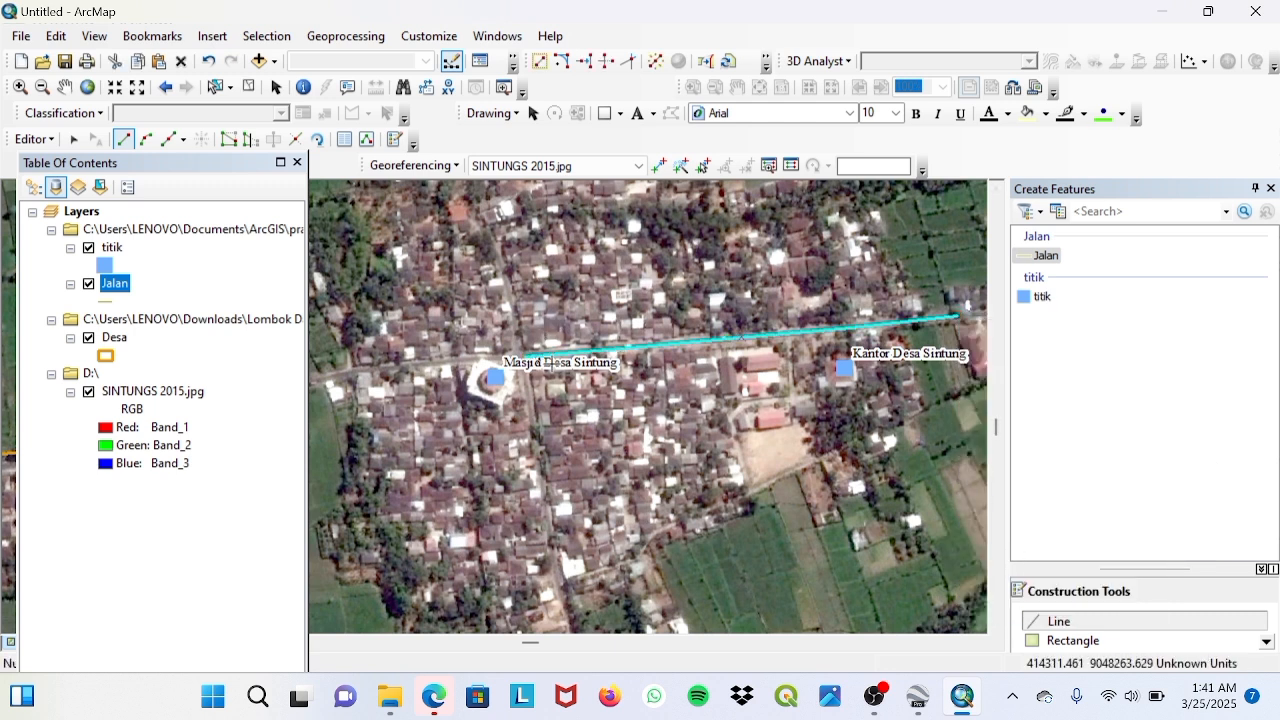
Step: Digitize the main road westward from Masjid Desa Sintung past the corner of the Desa boundary as a second Jalan line and finish it
left_click(64, 86)
left_click_drag(500, 275, 623, 142)
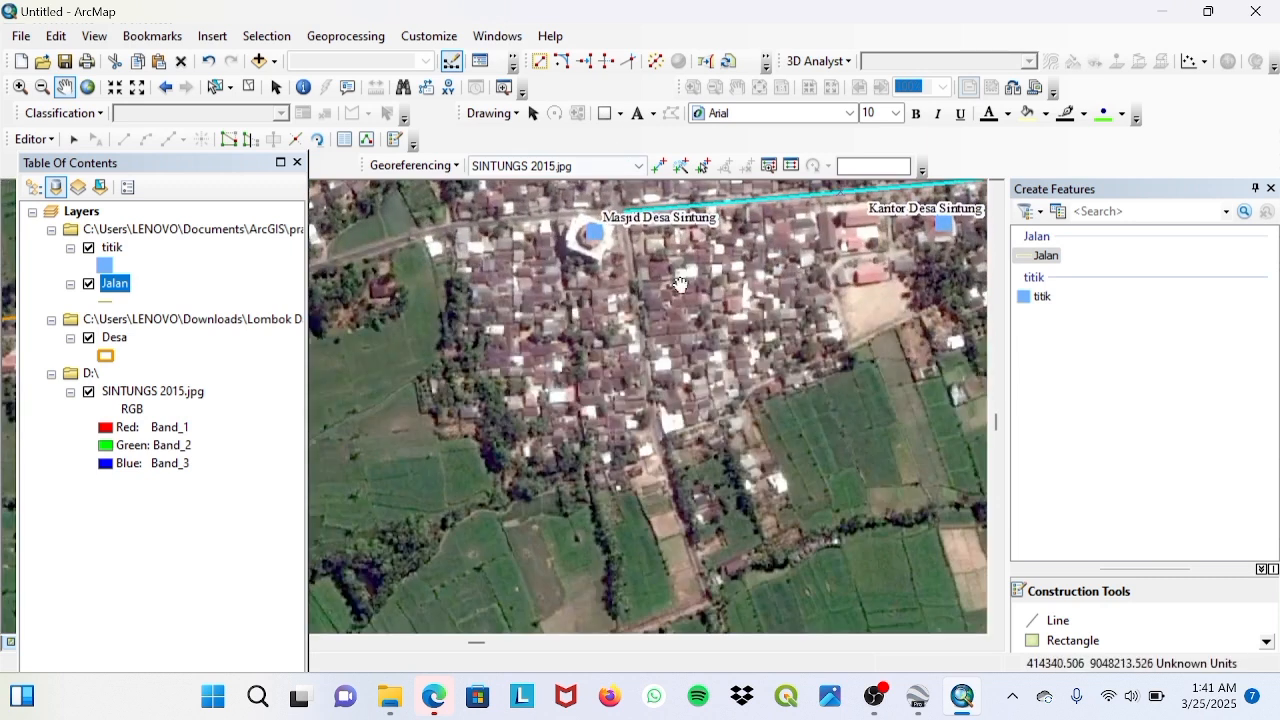
left_click_drag(698, 320, 894, 402)
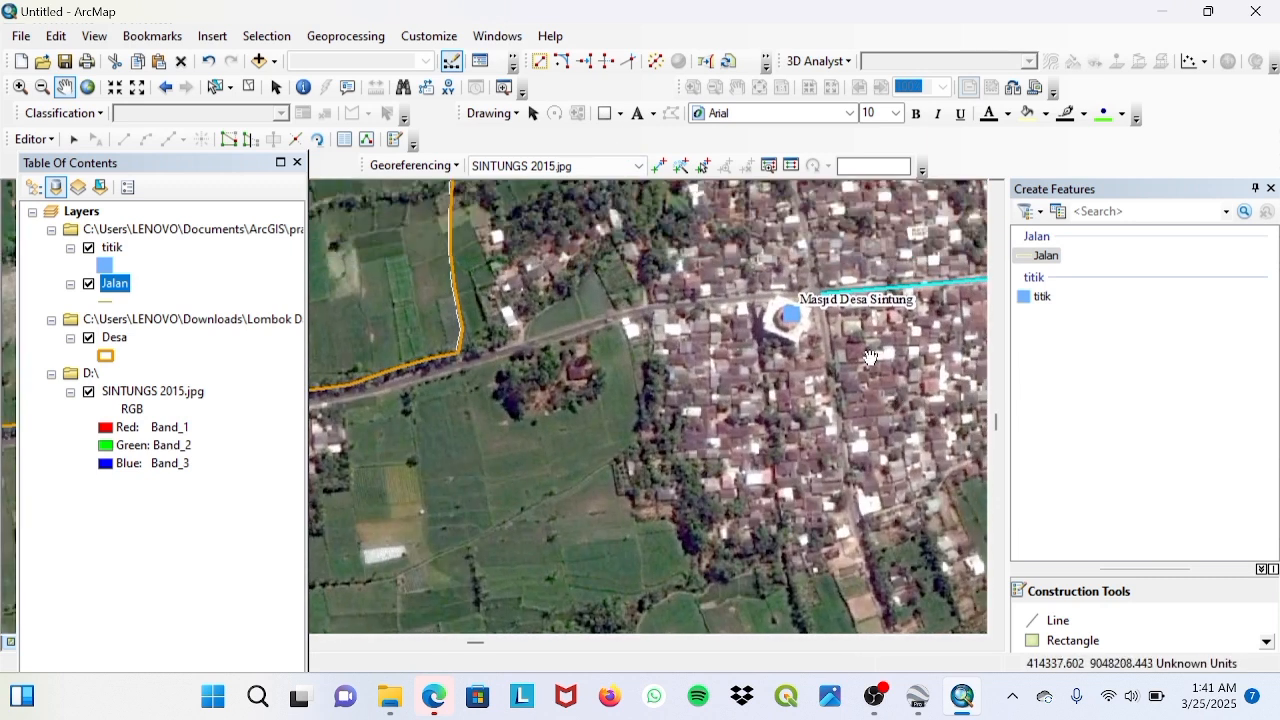
left_click(1056, 621)
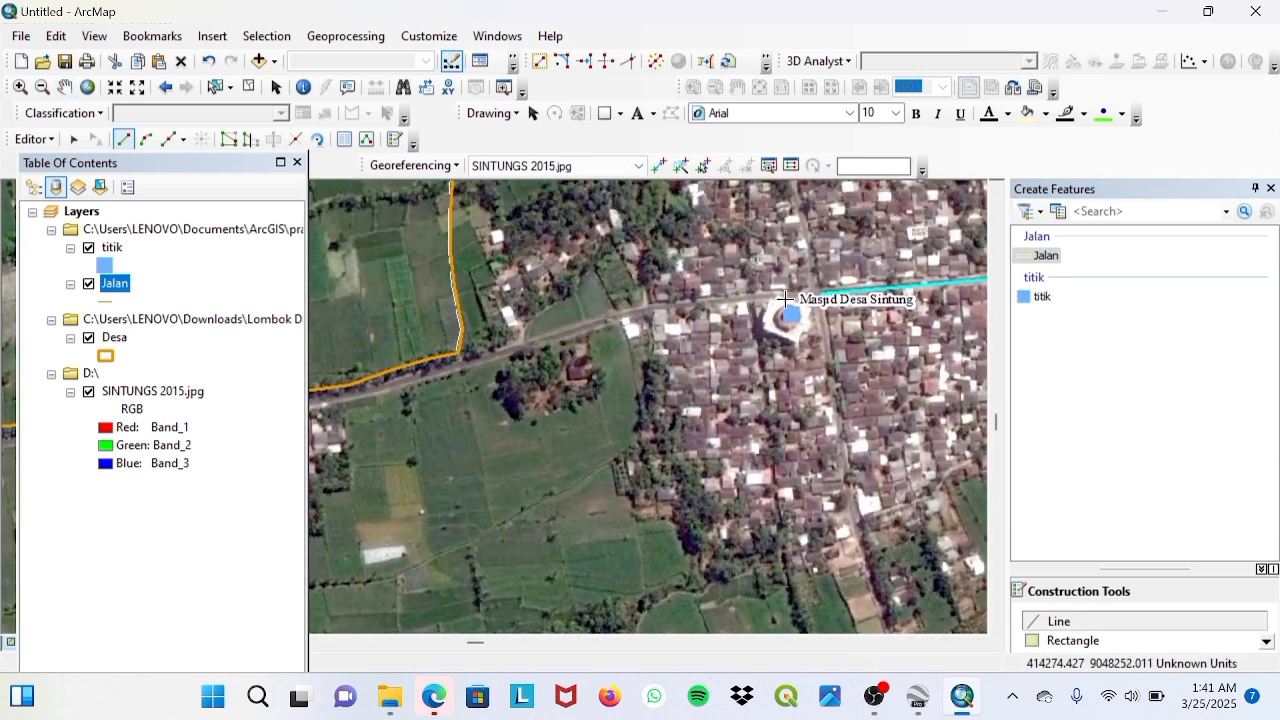
left_click(710, 300)
left_click(645, 307)
left_click(590, 322)
left_click(482, 357)
left_click(386, 386)
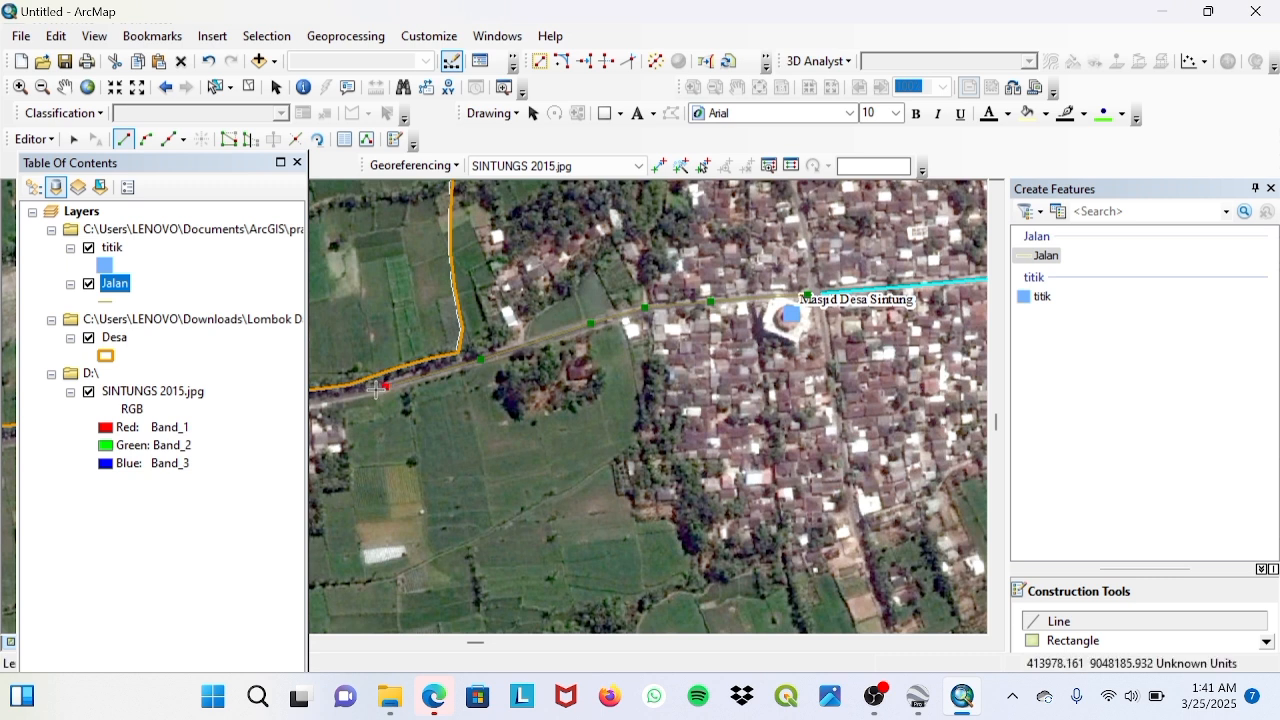
left_click(330, 397)
right_click(329, 400)
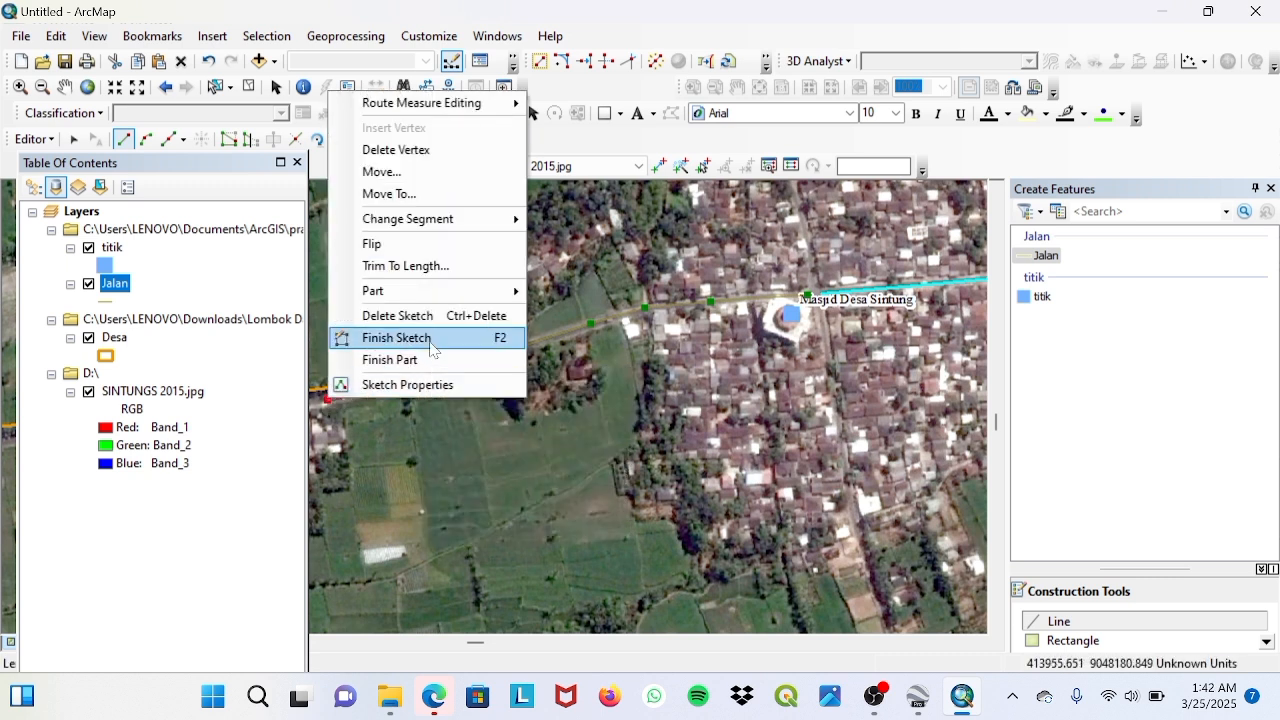
left_click(398, 338)
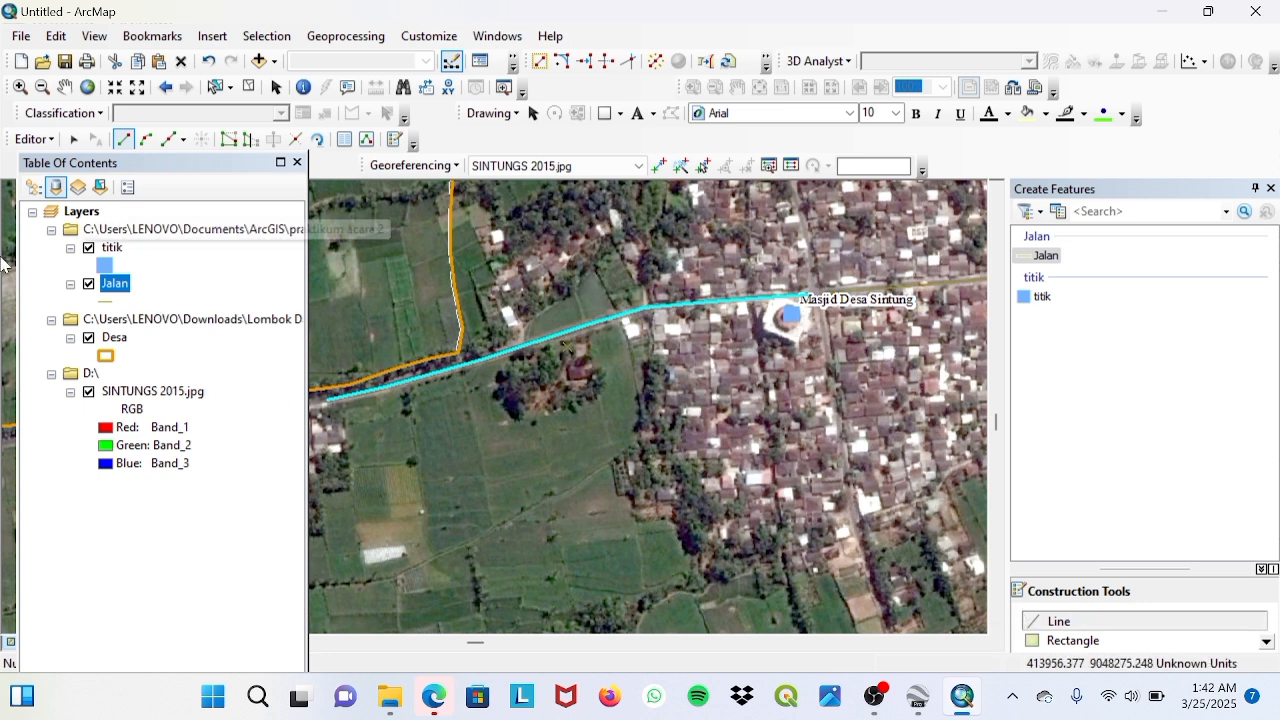
Step: Digitize the road running south from Masjid Desa Sintung through the fields, bending southwest along the dirt road, as a Jalan line and finish it
left_click(64, 87)
left_click_drag(748, 386, 586, 563)
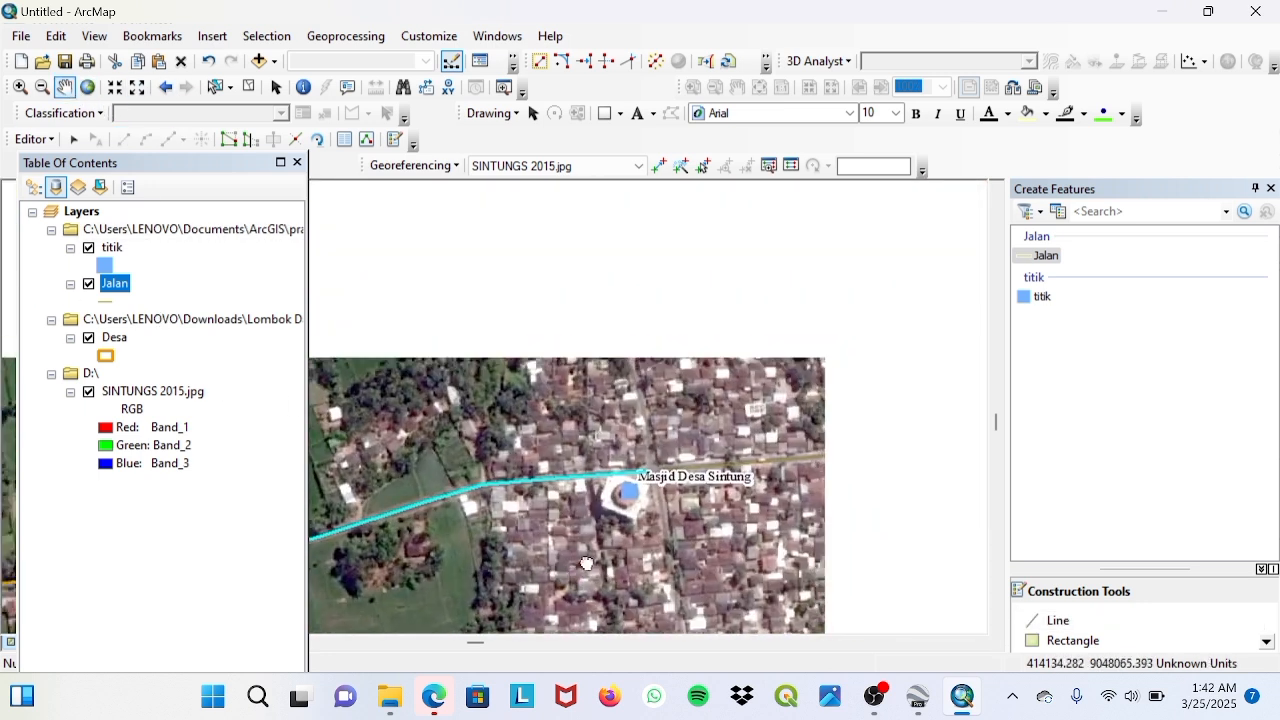
left_click_drag(766, 453, 758, 288)
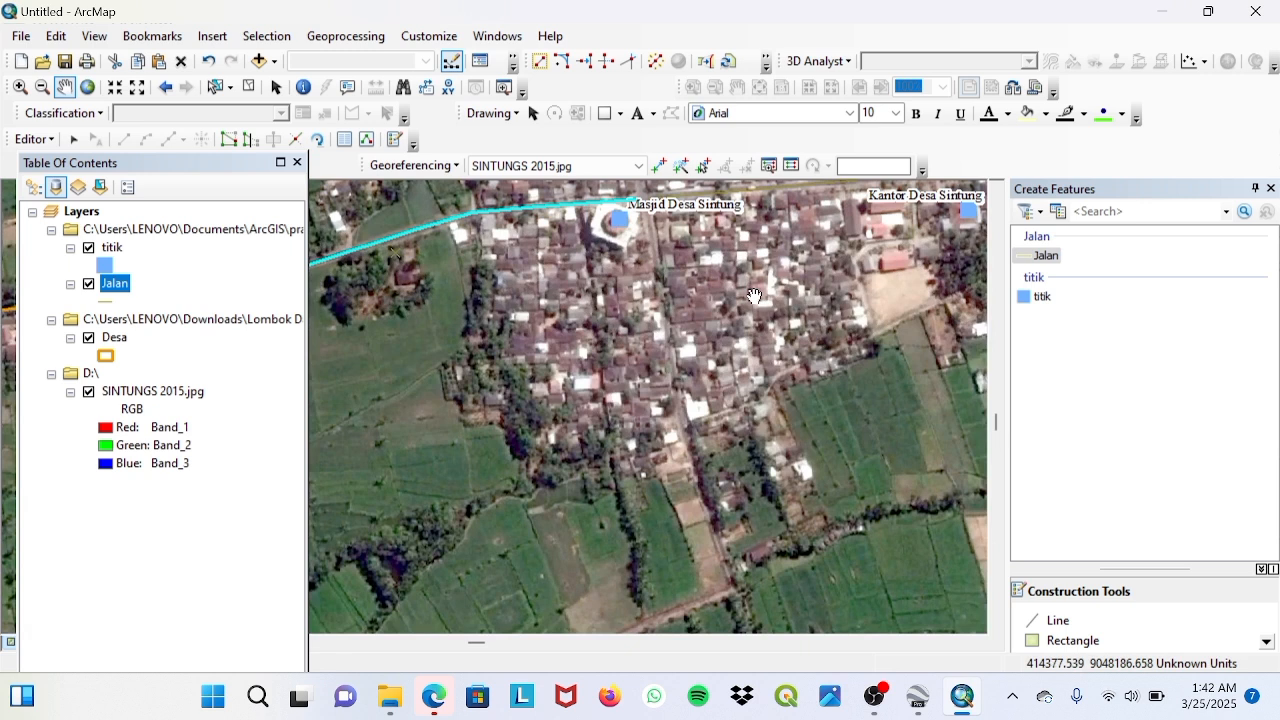
scroll(656, 392, "up", 1)
left_click_drag(723, 328, 697, 222)
left_click_drag(611, 423, 781, 325)
left_click_drag(901, 317, 712, 454)
left_click_drag(707, 333, 760, 385)
scroll(692, 466, "down", 1)
left_click(1057, 621)
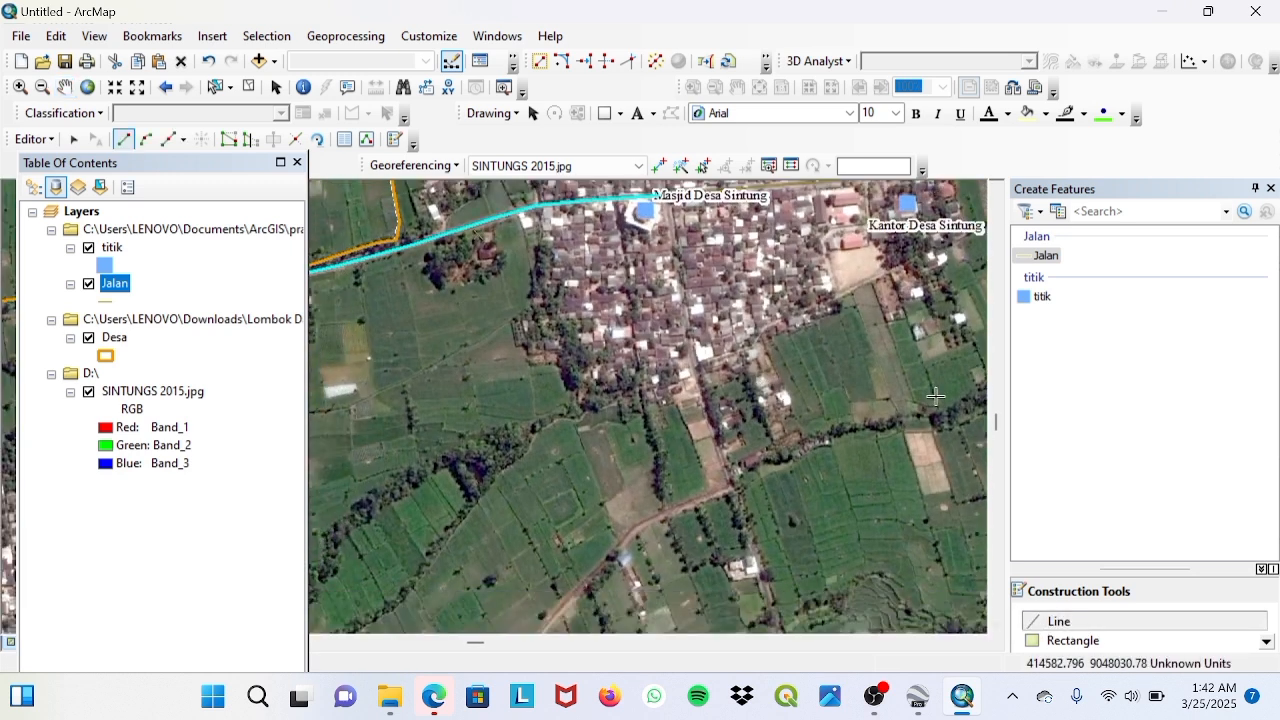
left_click(668, 205)
left_click(676, 246)
left_click(682, 287)
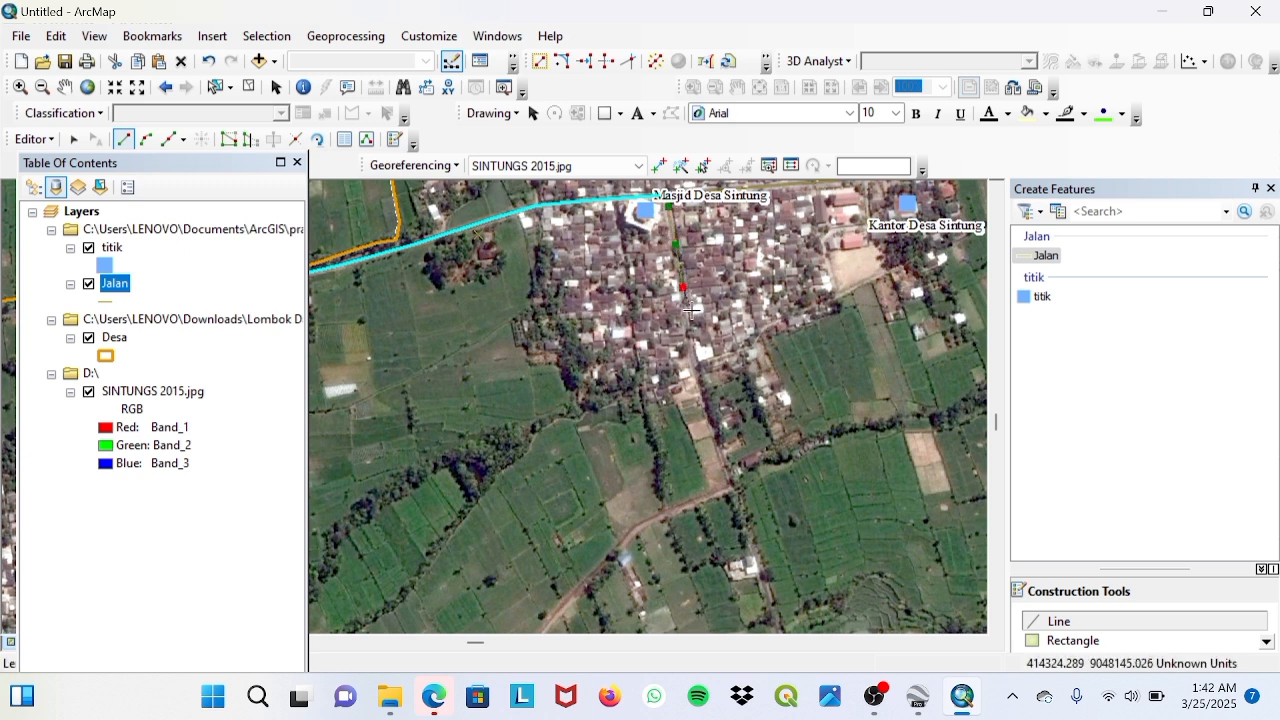
left_click(695, 372)
left_click(712, 427)
left_click(642, 522)
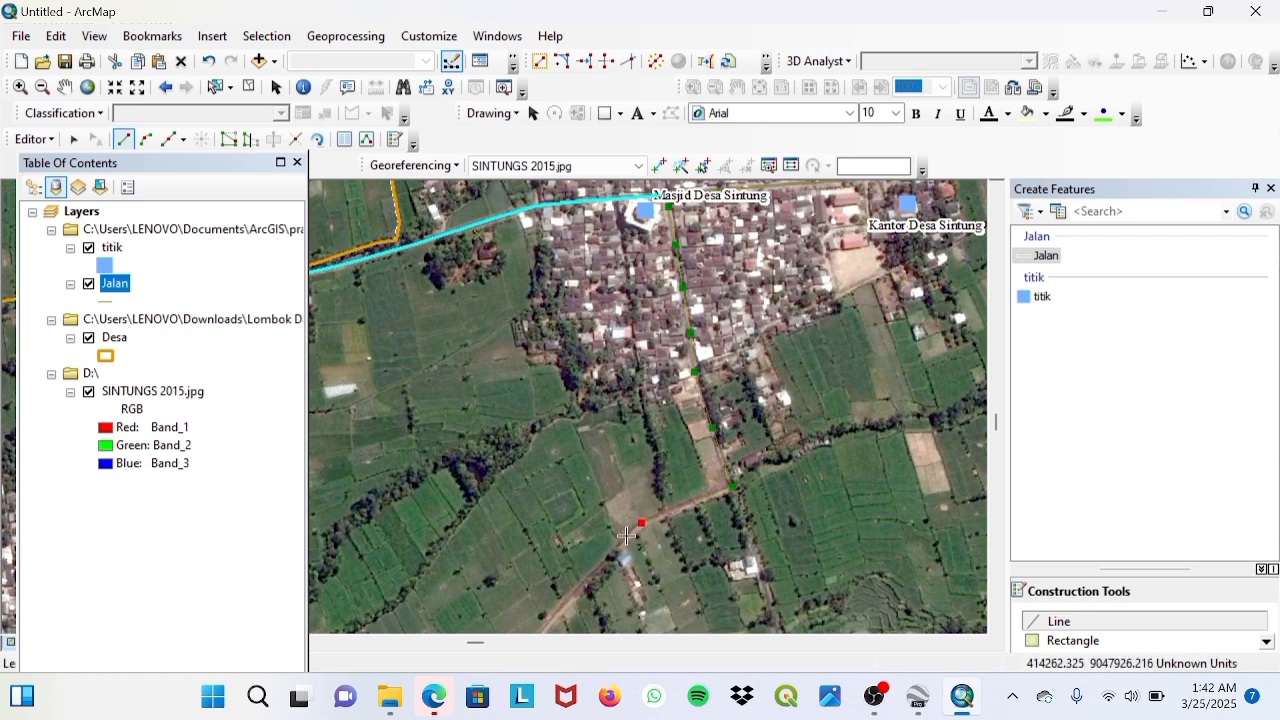
left_click(618, 546)
left_click(576, 588)
double_click(558, 618)
Step: Examine the image between Masjid Desa Sintung, Sekolah SMP and Masjid Esot for further roads to digitize
scroll(745, 370, "down", 2)
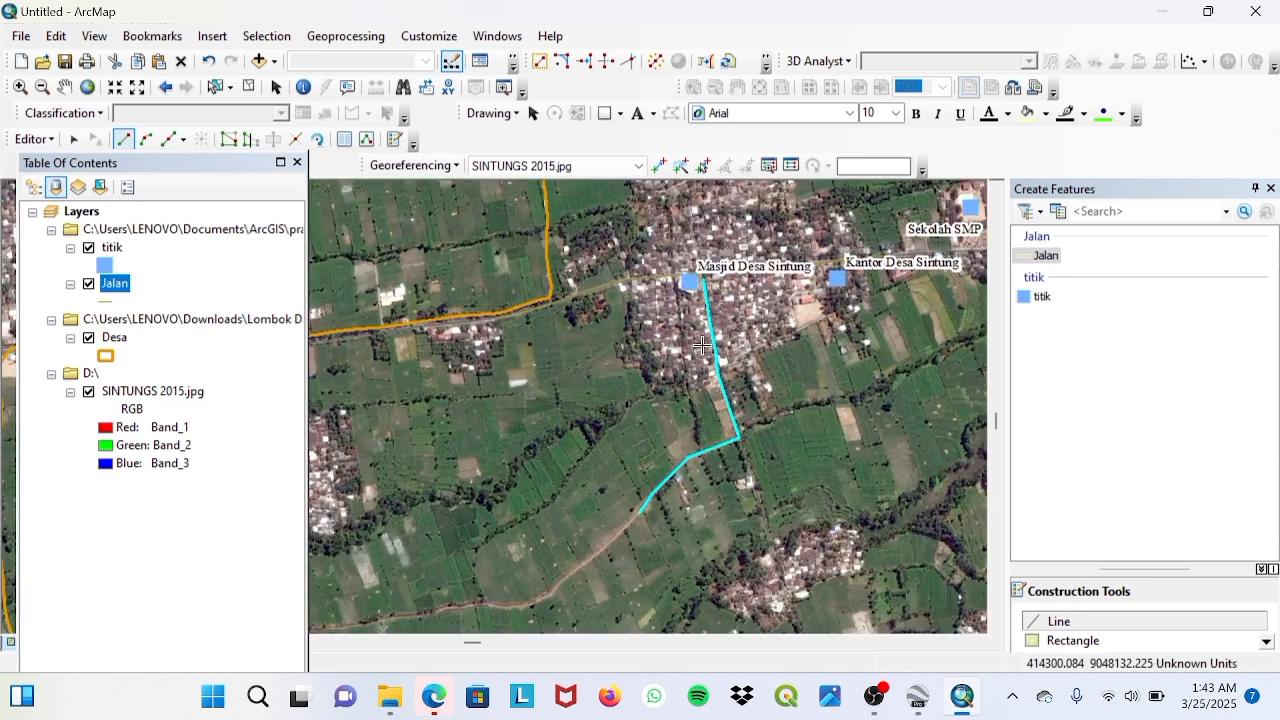
left_click(64, 87)
left_click_drag(695, 245, 683, 441)
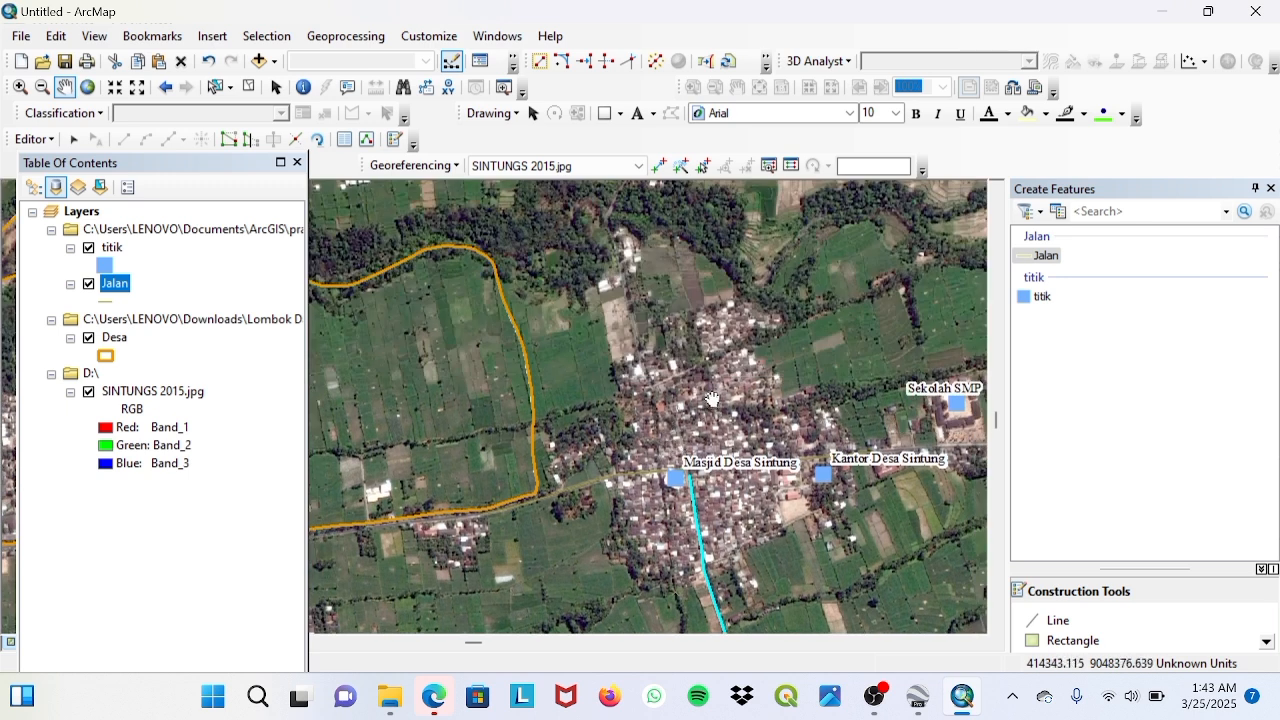
scroll(710, 399, "down", 1)
left_click_drag(720, 398, 372, 487)
left_click_drag(656, 438, 624, 269)
left_click_drag(856, 325, 564, 303)
left_click_drag(800, 350, 534, 297)
left_click_drag(834, 407, 708, 386)
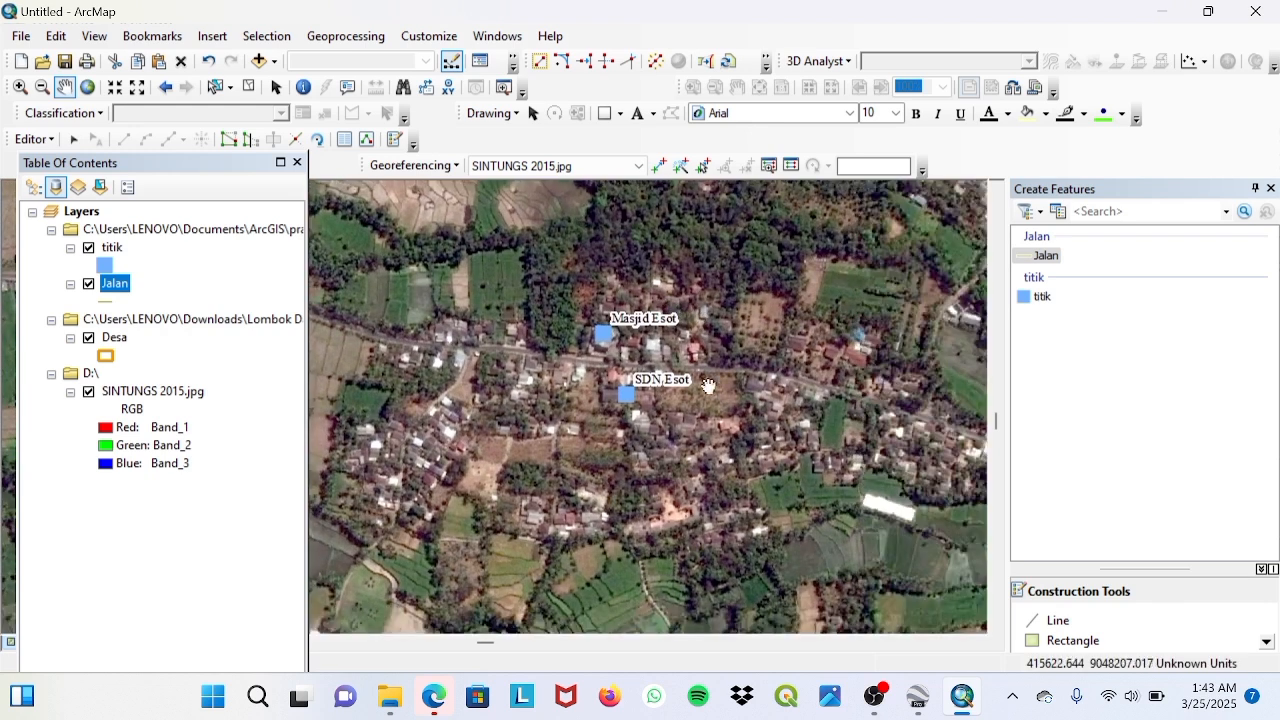
left_click_drag(375, 279, 950, 357)
left_click_drag(469, 287, 945, 312)
left_click_drag(465, 288, 457, 320)
left_click_drag(748, 333, 494, 327)
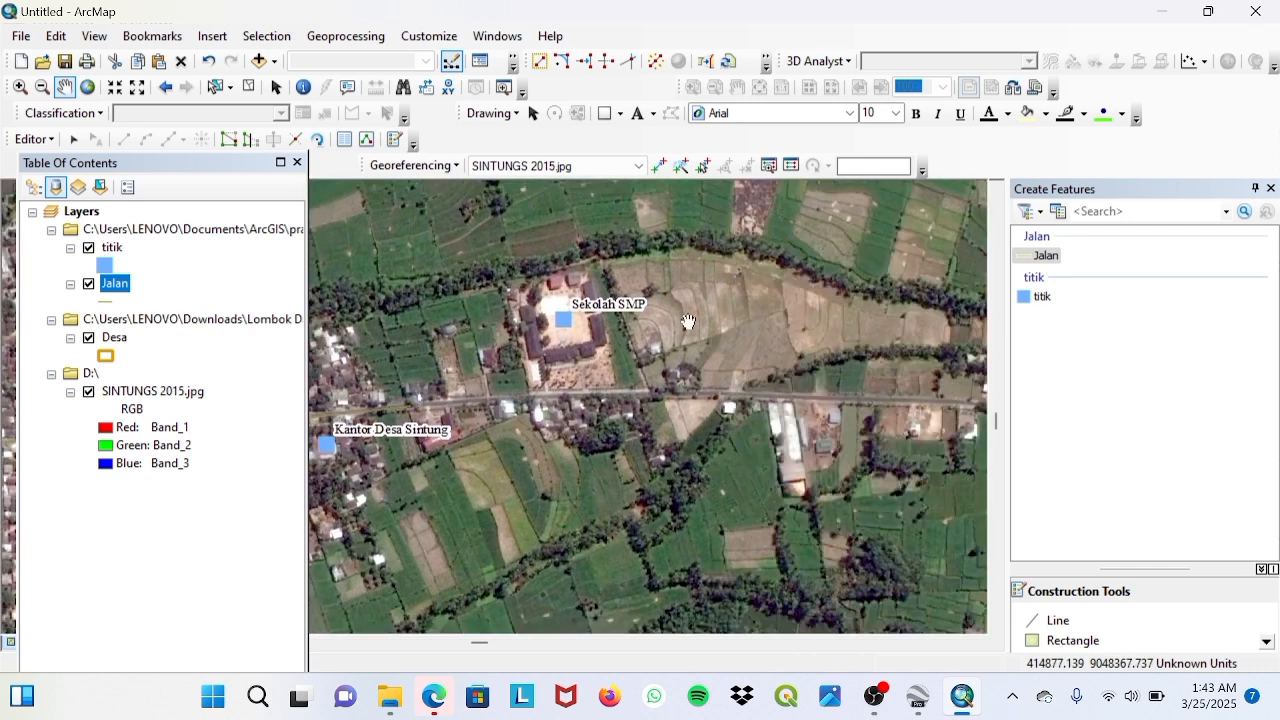
Step: Digitize the road passing between Masjid Esot and SDN Esot from west to east as a Jalan line and finish the sketch
left_click_drag(785, 320, 520, 304)
left_click_drag(698, 295, 500, 257)
left_click_drag(768, 350, 511, 304)
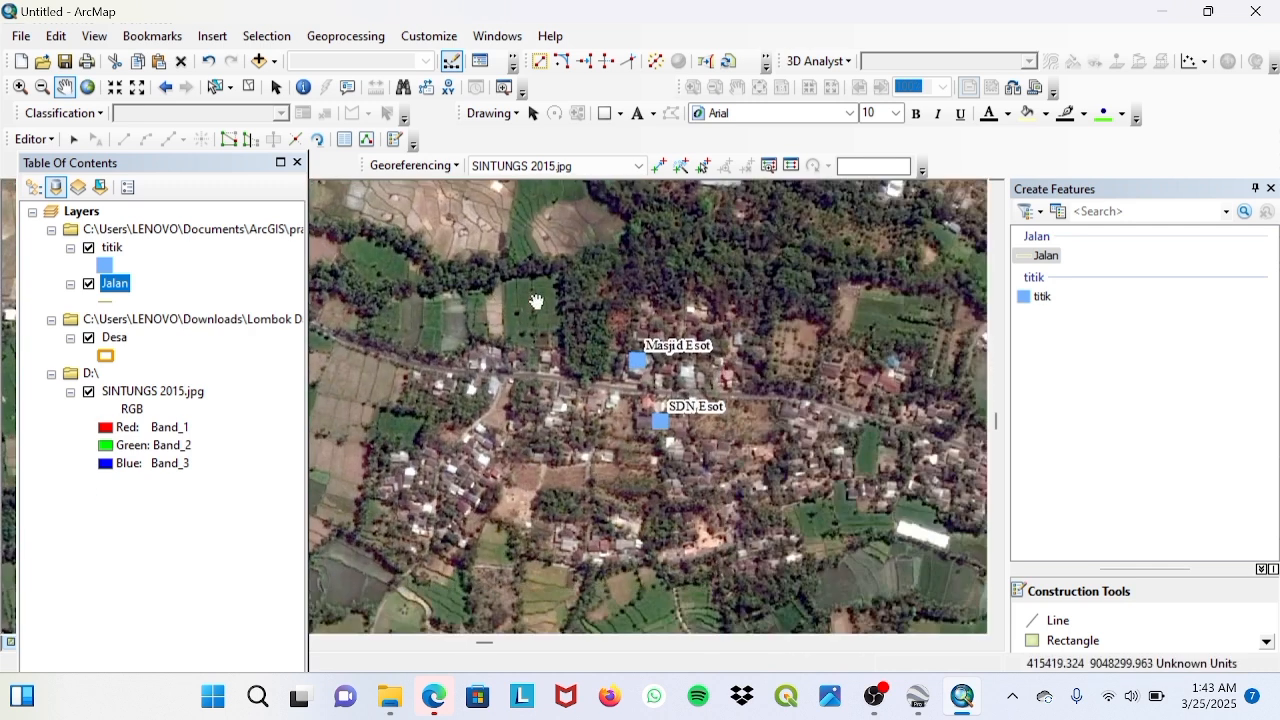
left_click(1060, 621)
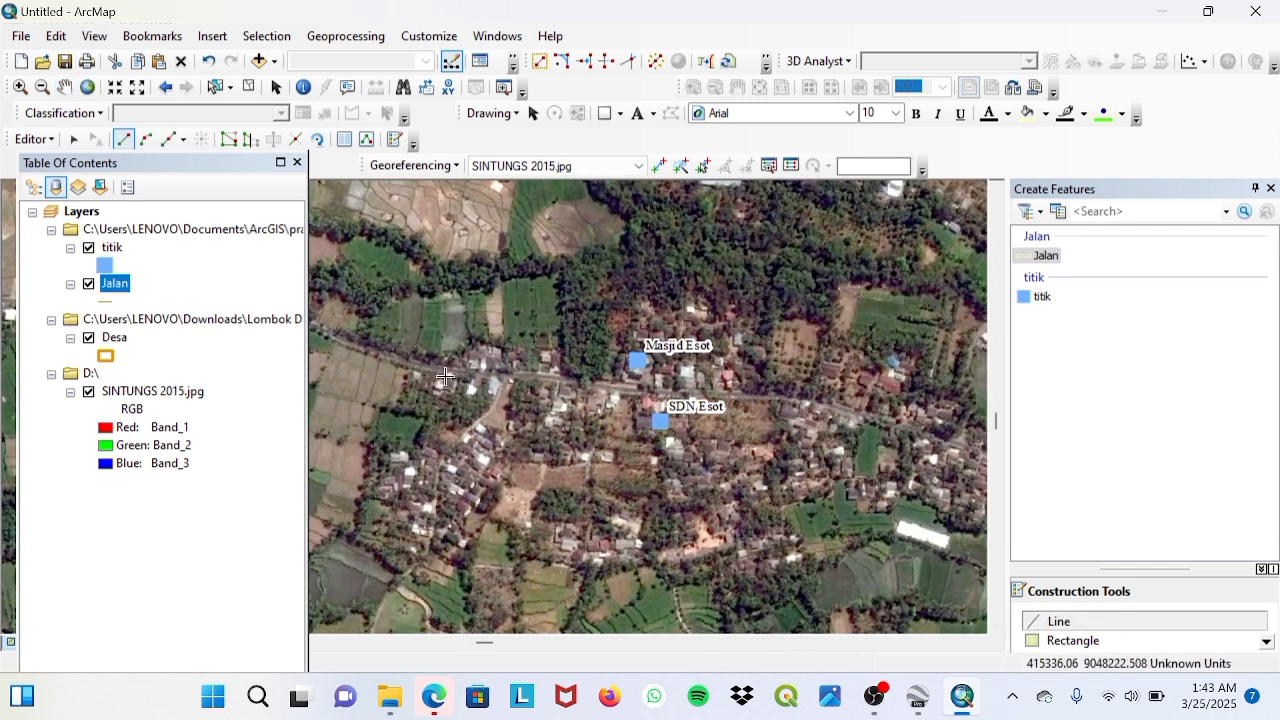
left_click(539, 376)
left_click(618, 389)
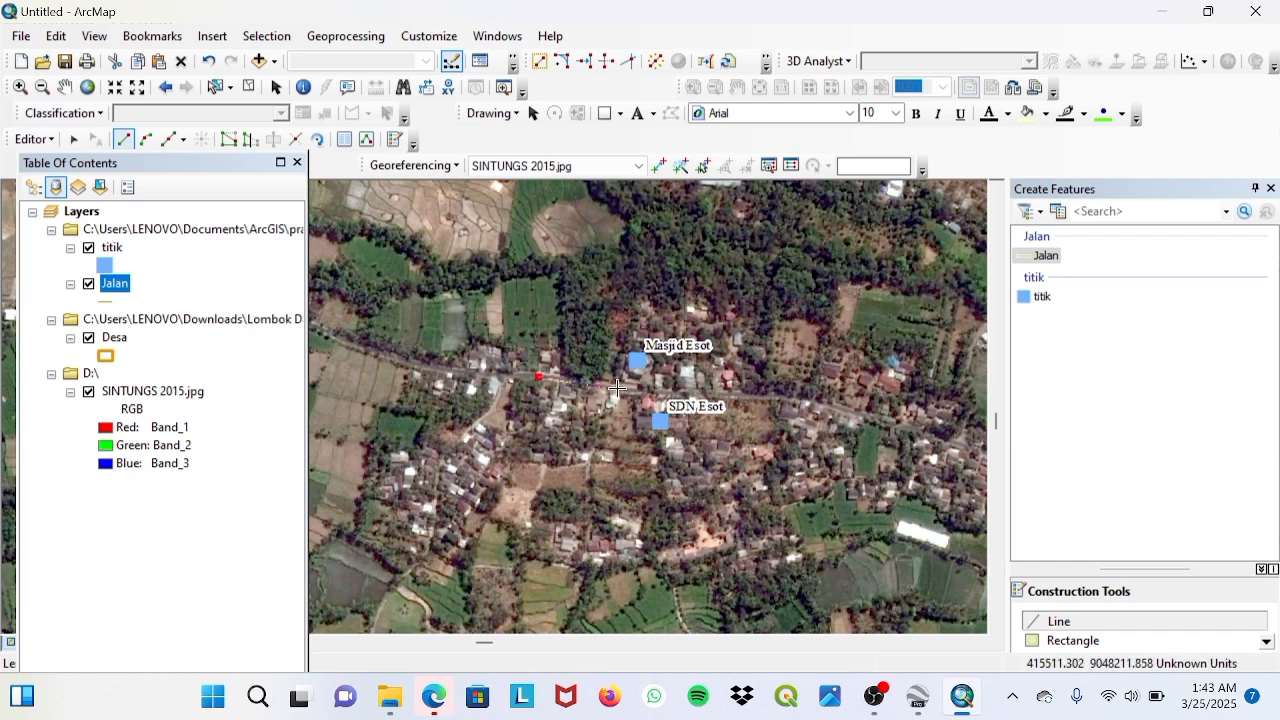
left_click(775, 397)
left_click(826, 403)
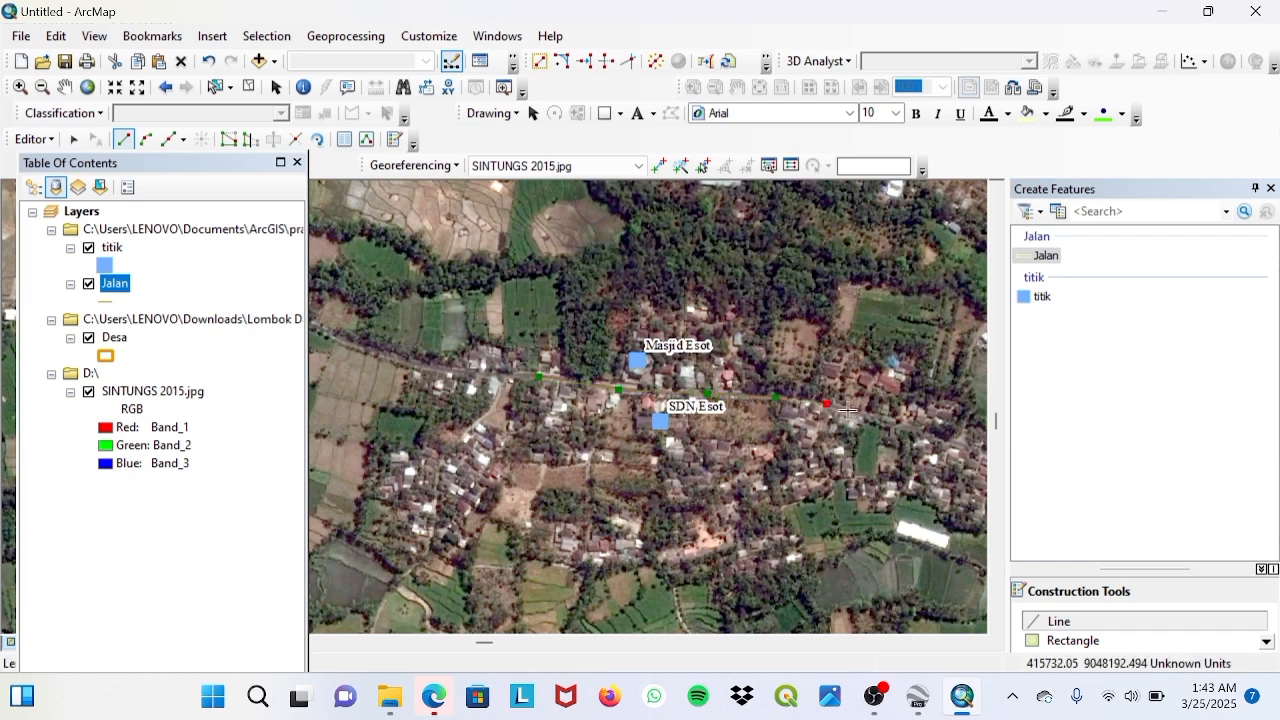
right_click(897, 423)
left_click(943, 363)
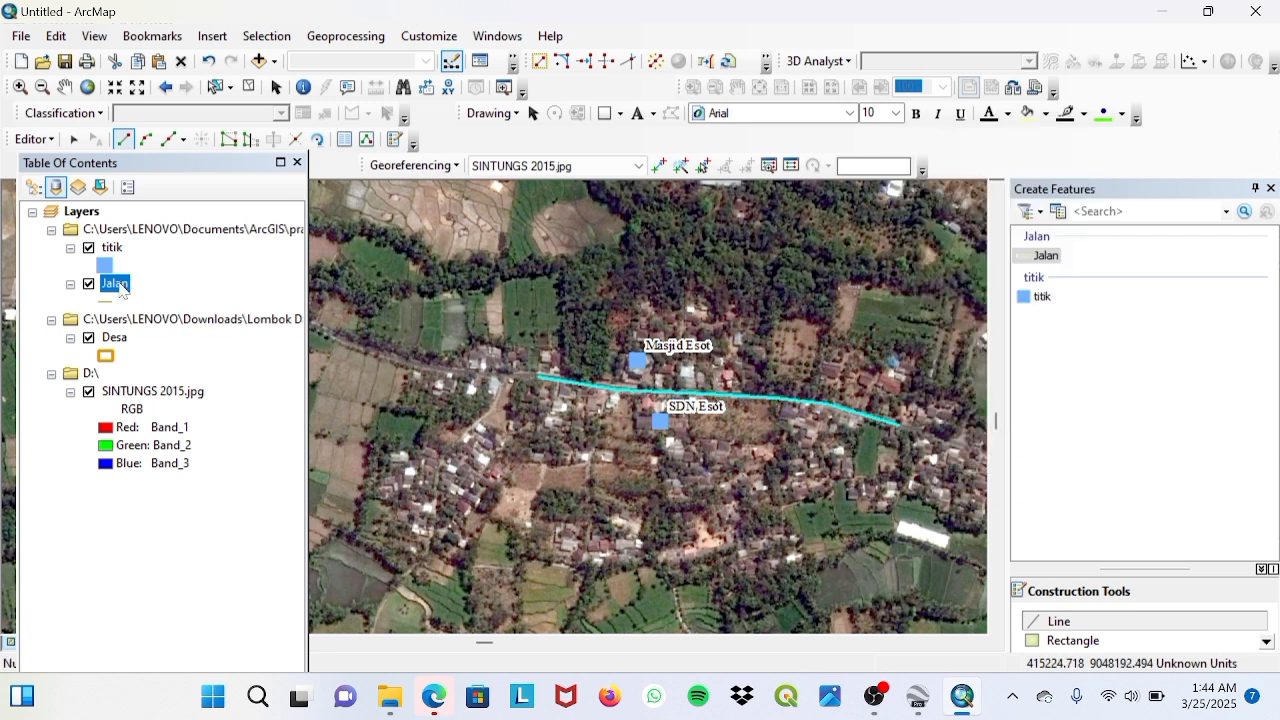
Step: Stop the current edit session on the Jalan layer and save the edits
left_click(34, 139)
left_click(72, 186)
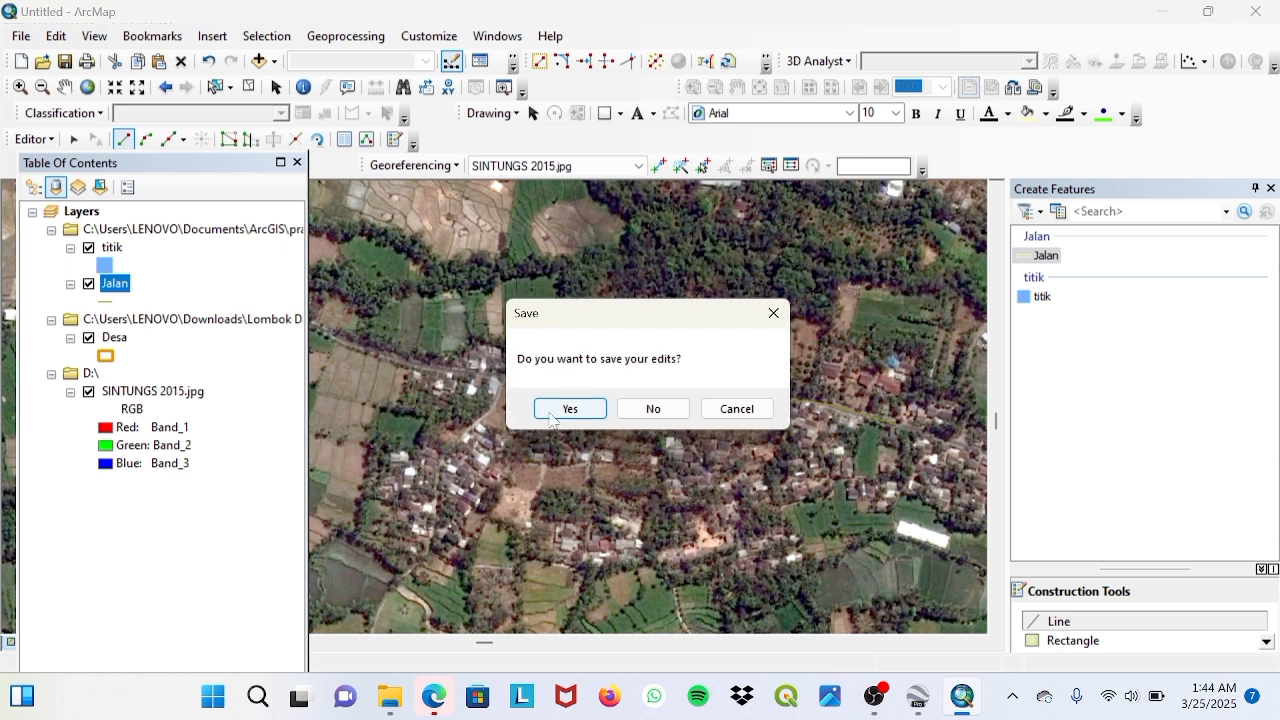
key("Return")
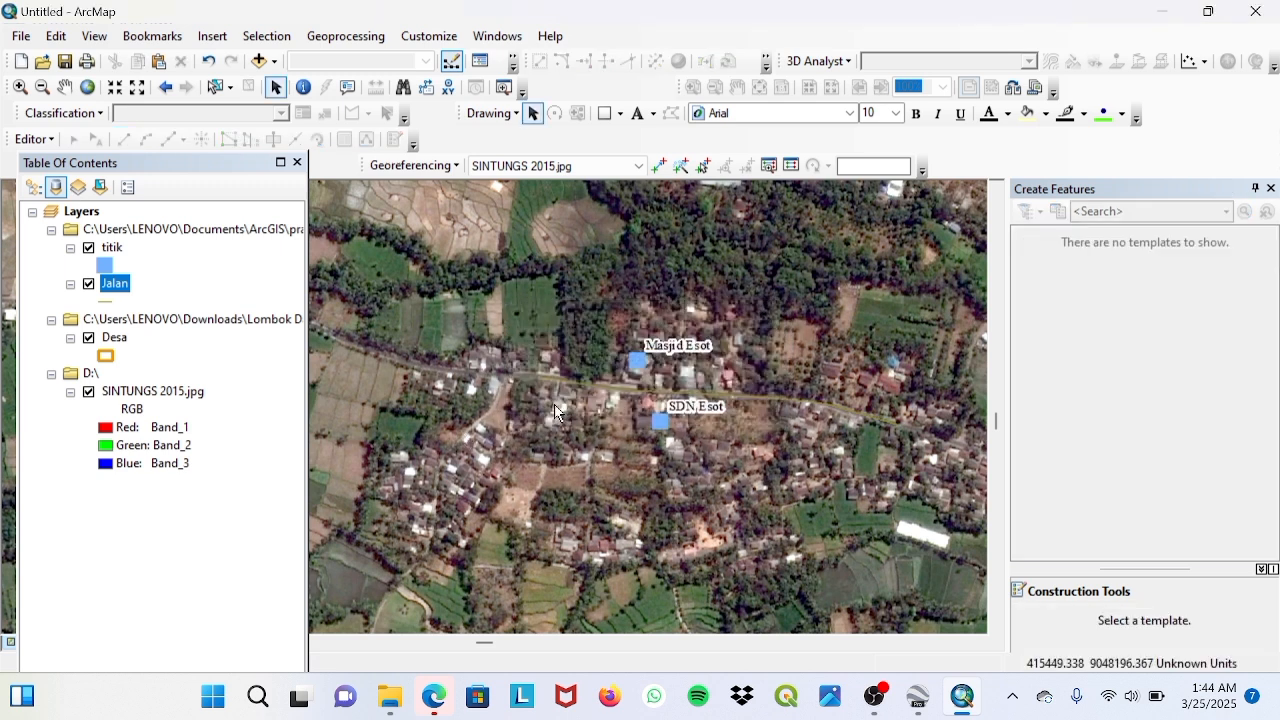
Step: Add a Text field for the road names to the Jalan attribute table, accepting the valid name Nama_Jalan
right_click(107, 285)
left_click(188, 298)
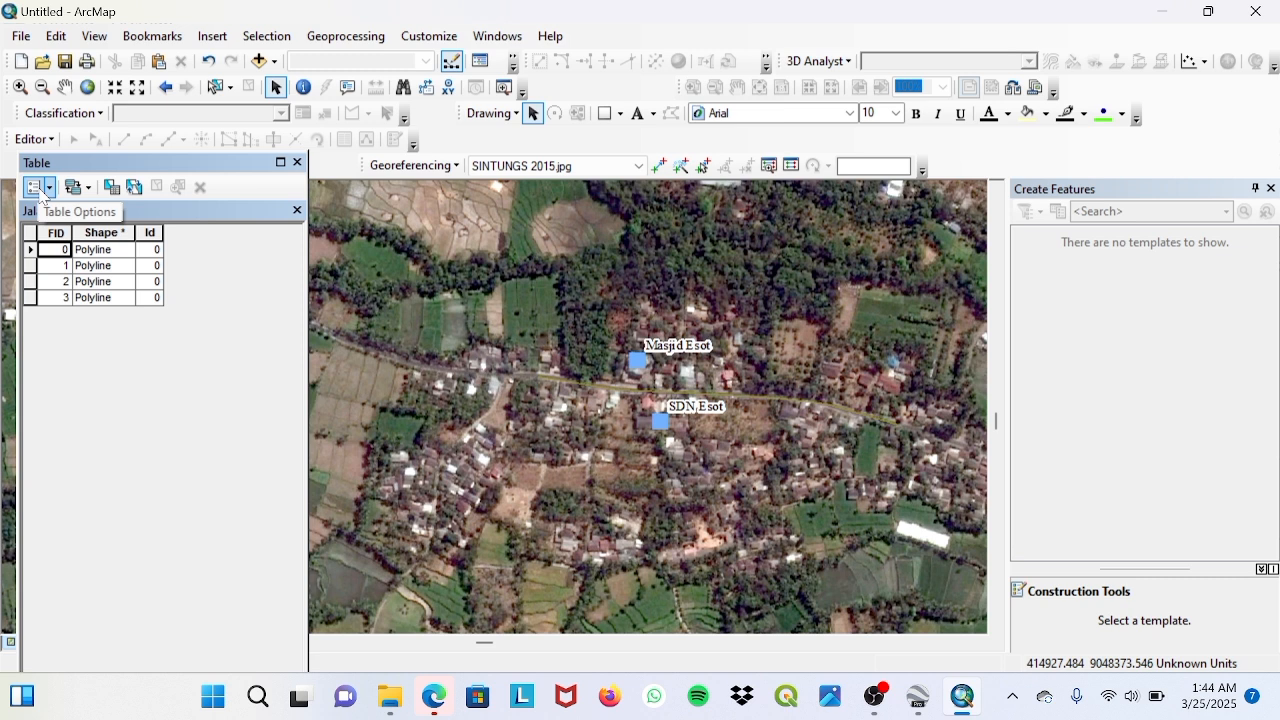
left_click(40, 188)
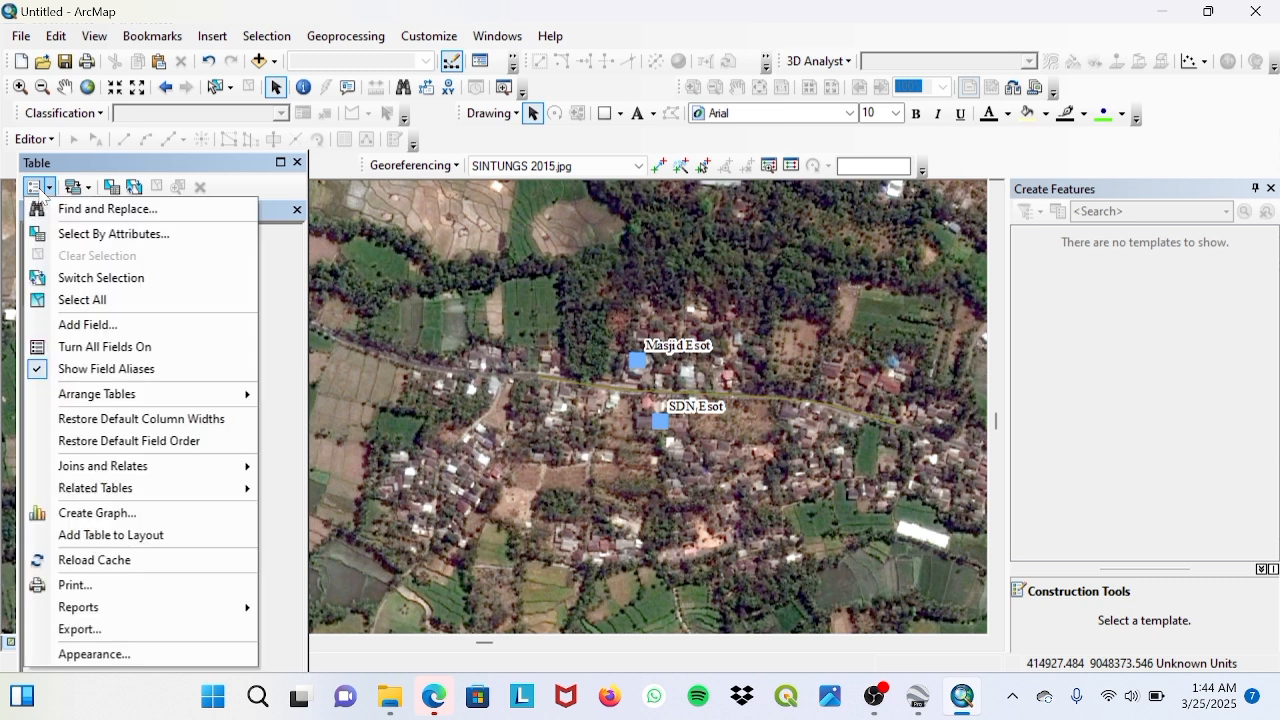
left_click(84, 326)
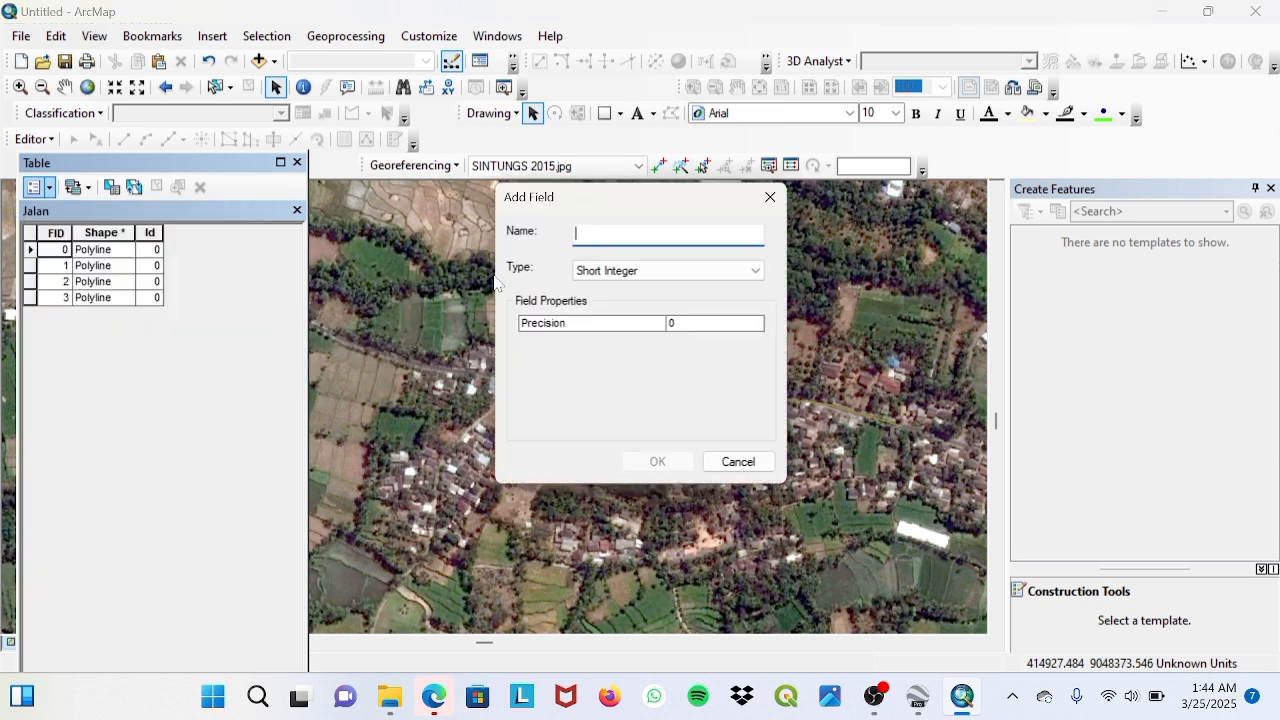
type("Nama Jalan")
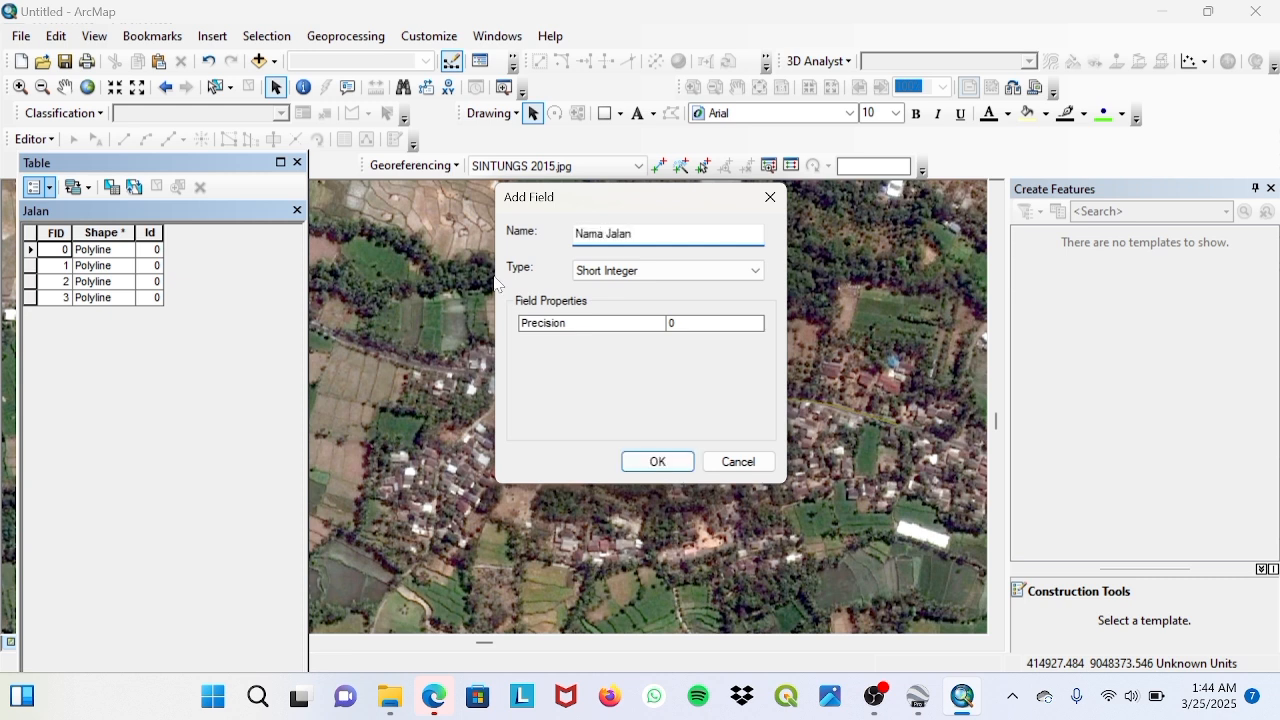
left_click(755, 270)
left_click(600, 343)
left_click(657, 461)
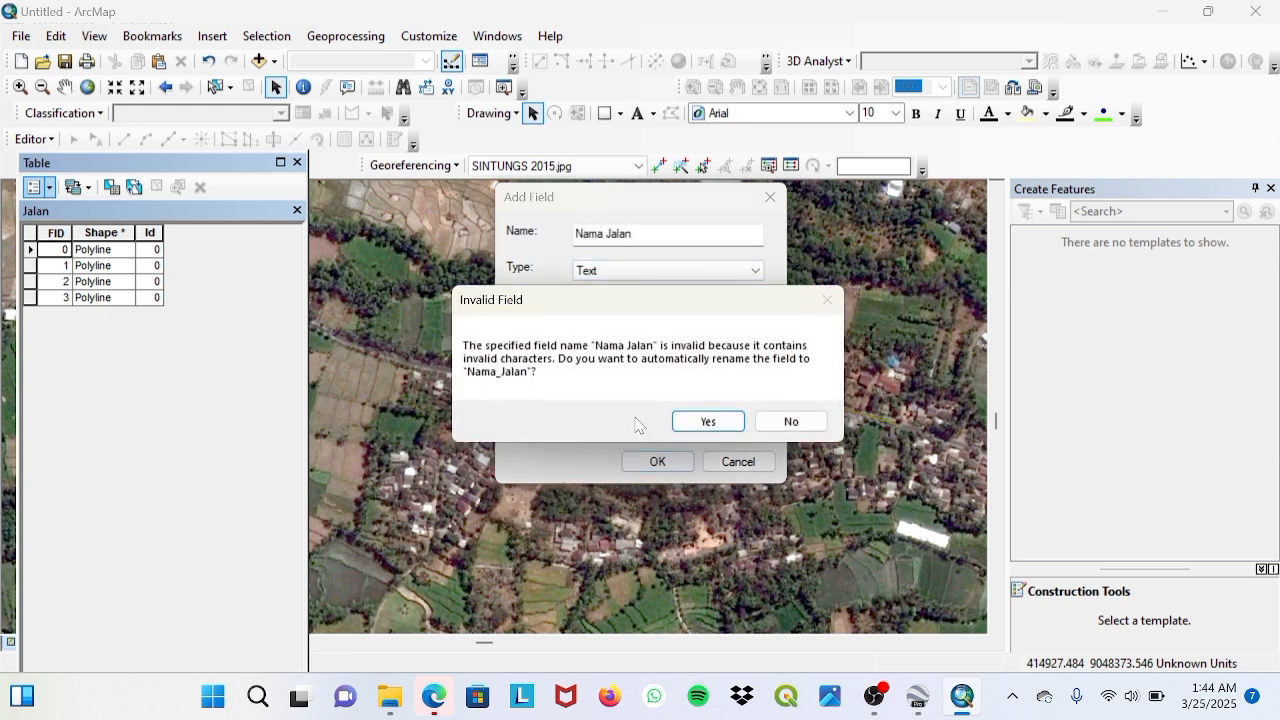
left_click(706, 421)
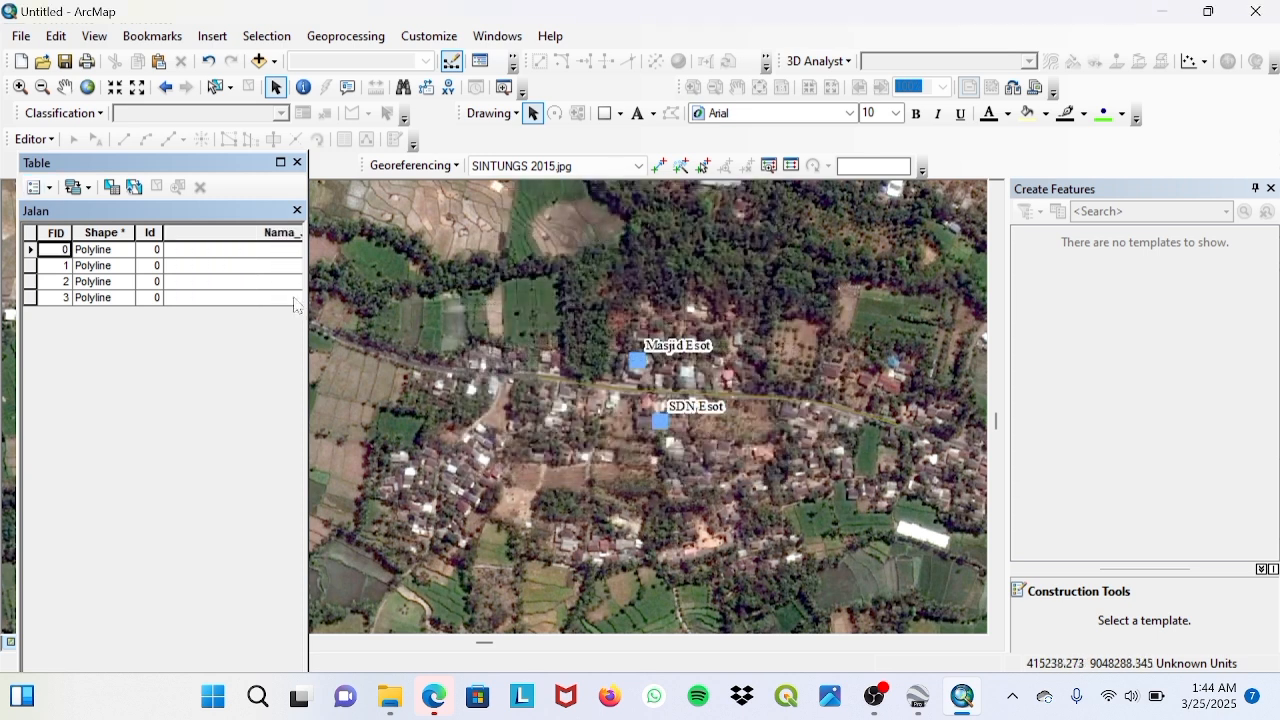
Step: Add a field named Panjang with type Double to the Jalan attribute table
left_click(88, 324)
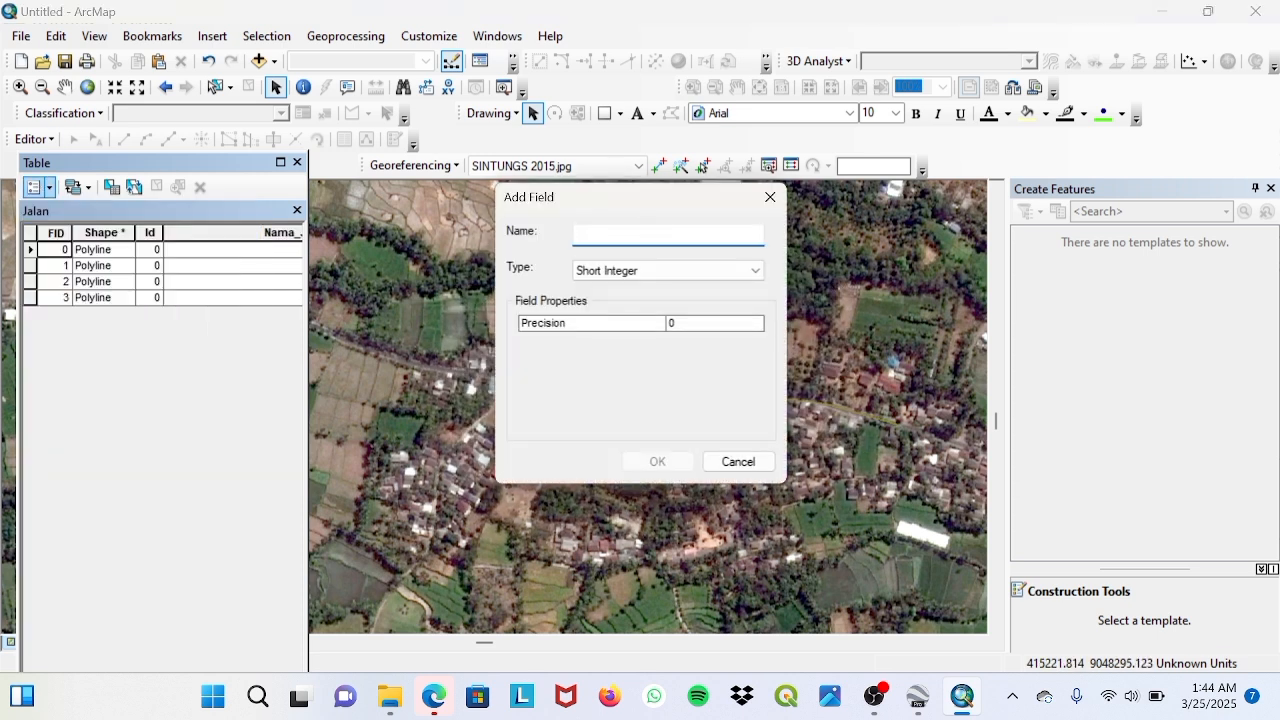
left_click(761, 270)
left_click(607, 238)
type("Panjang")
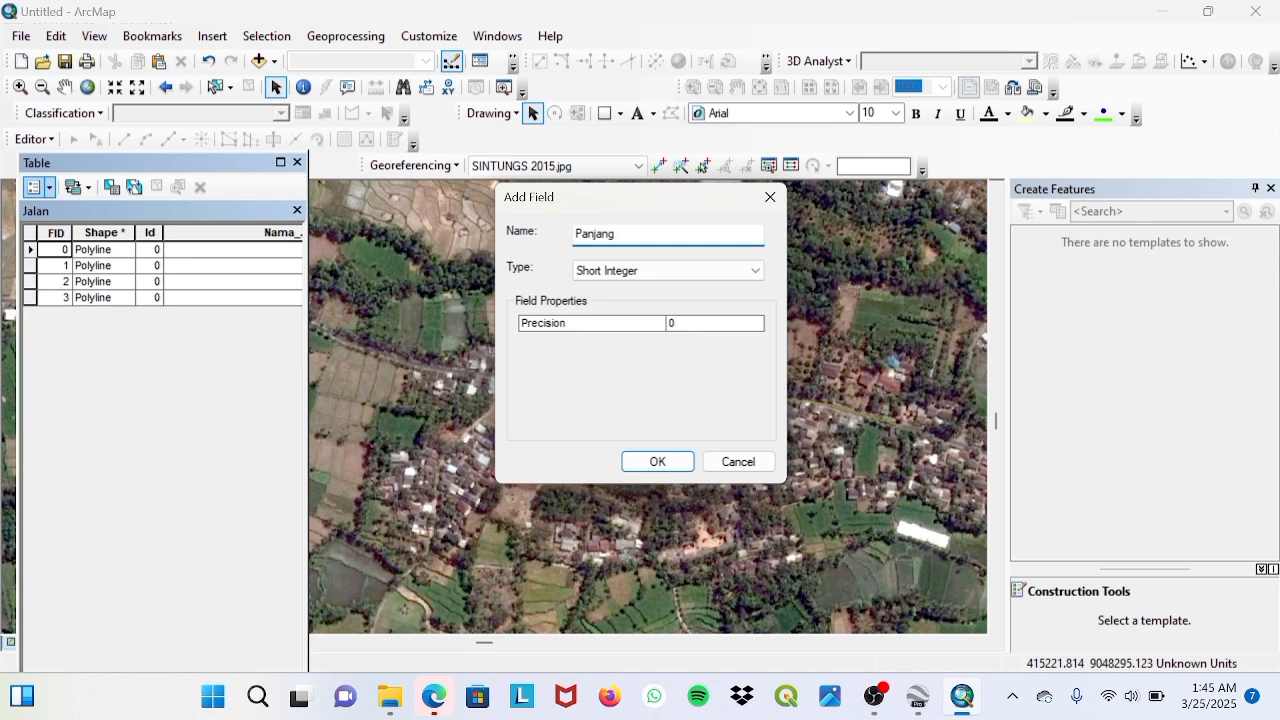
left_click(630, 270)
left_click(608, 327)
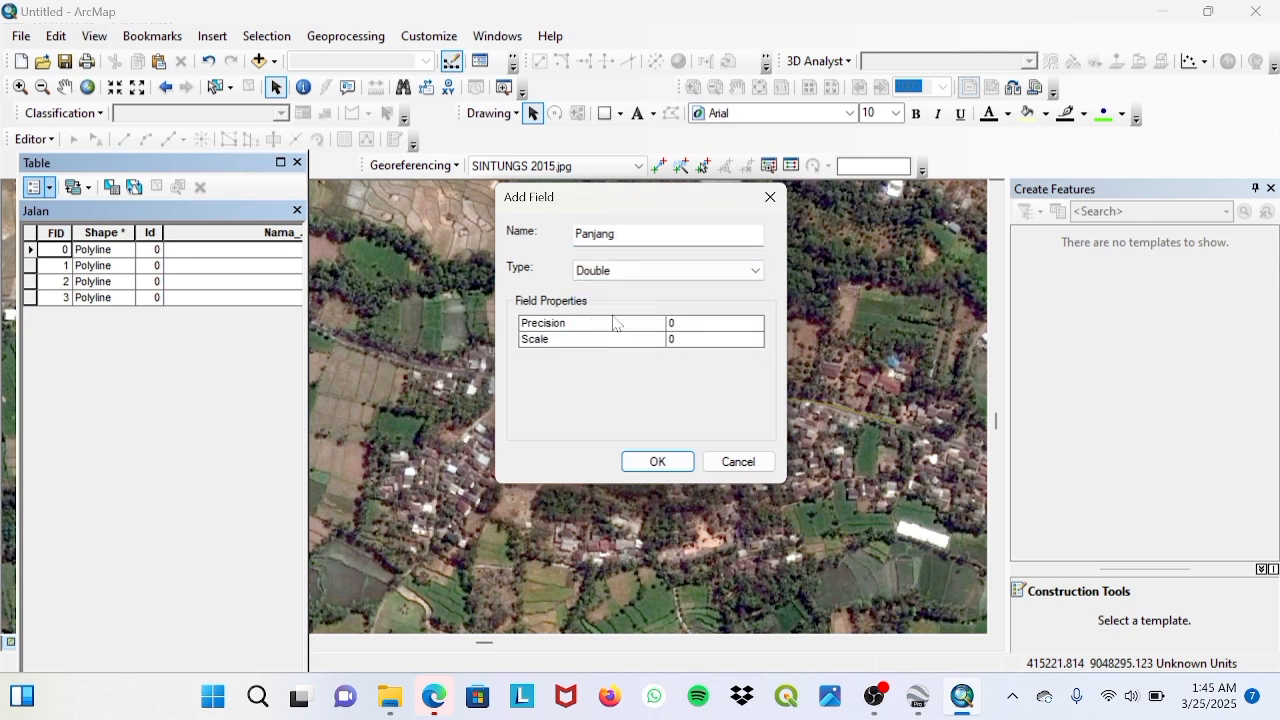
left_click(655, 462)
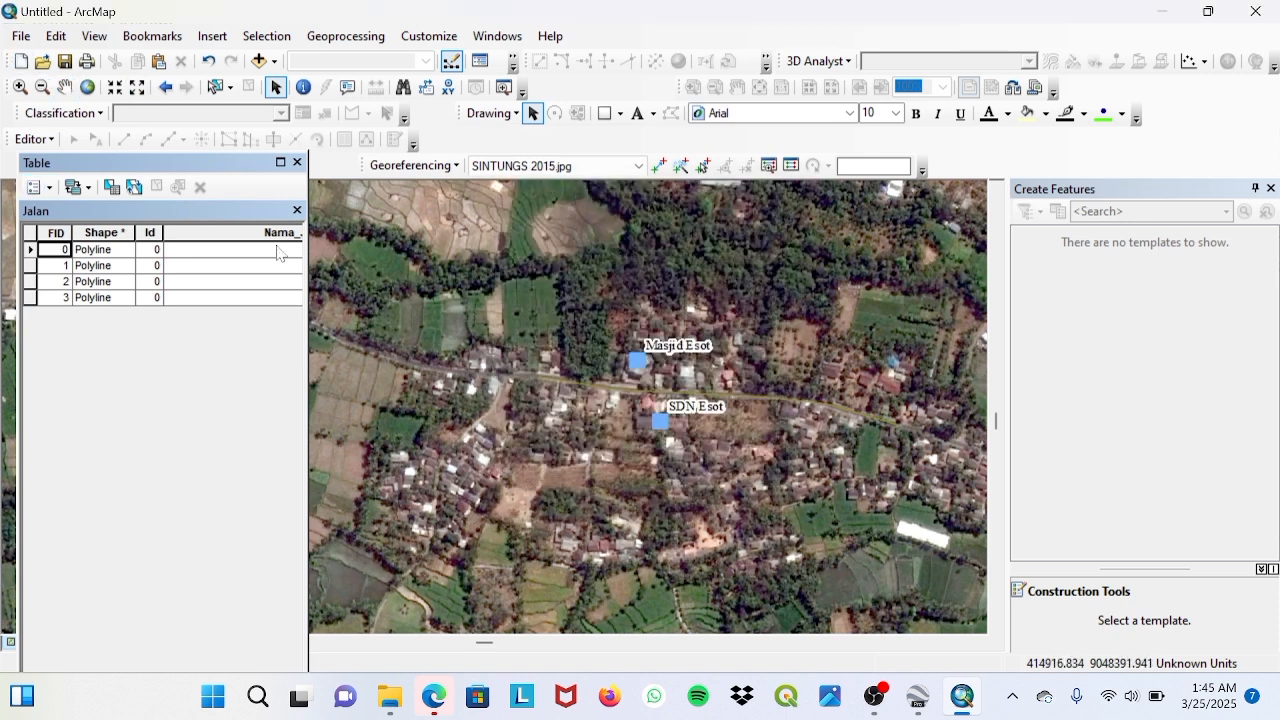
Step: Close the attribute table and start an edit session on the Jalan layer, continuing past the spatial reference warnings
left_click(297, 211)
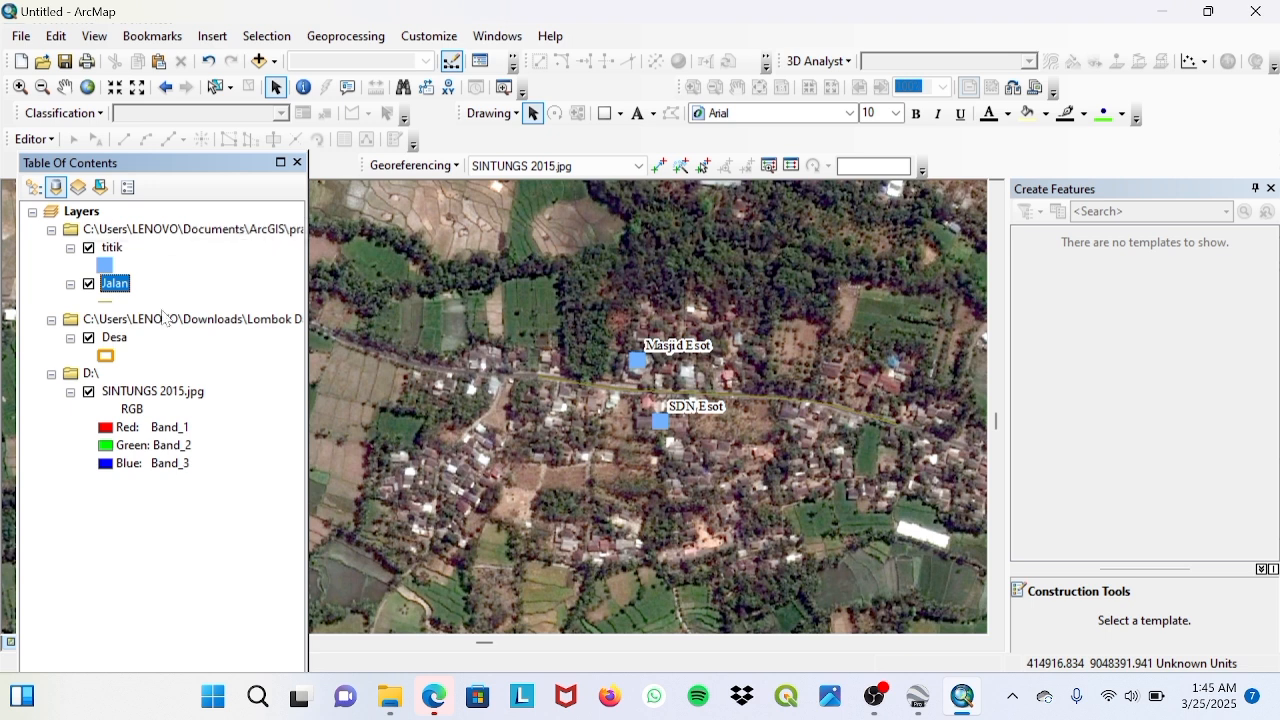
left_click(45, 146)
left_click(62, 160)
left_click(470, 192)
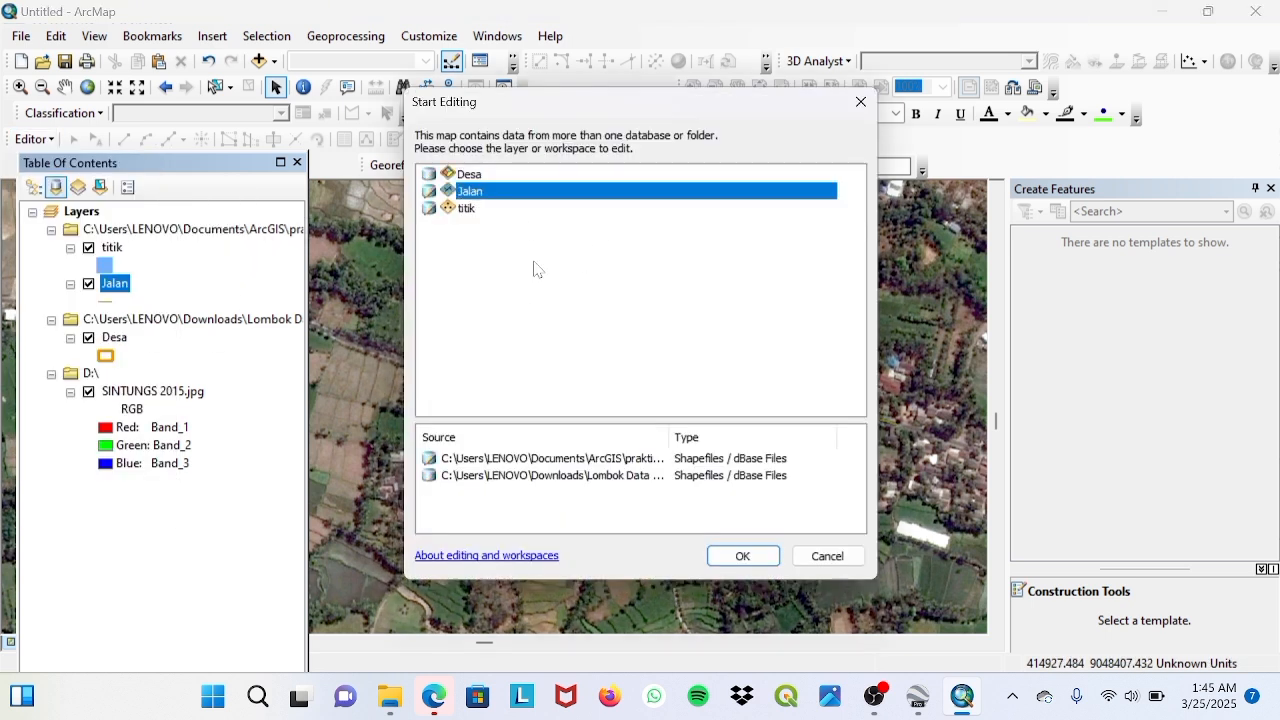
left_click(771, 556)
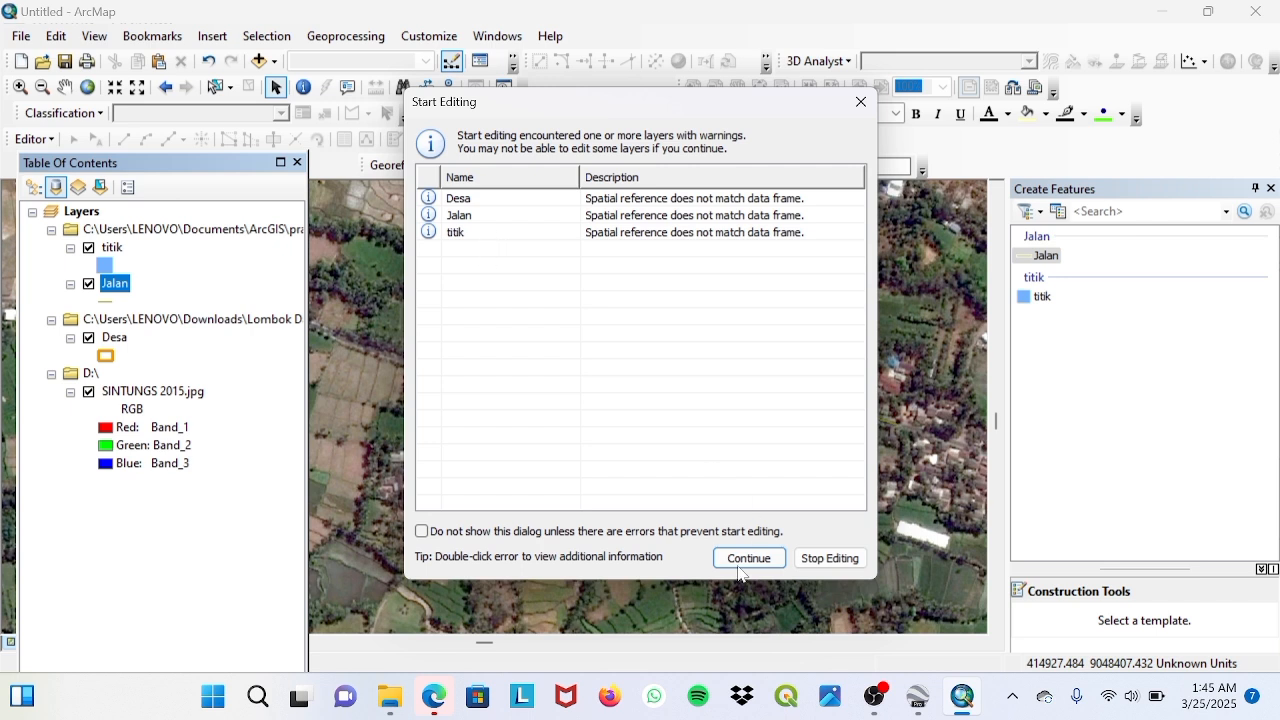
left_click(748, 558)
Step: In the Jalan attribute table, fill Nama_Jalan for the four roads in order with Sintung Timur, Sintung Barat, Sintung and Esot
right_click(113, 284)
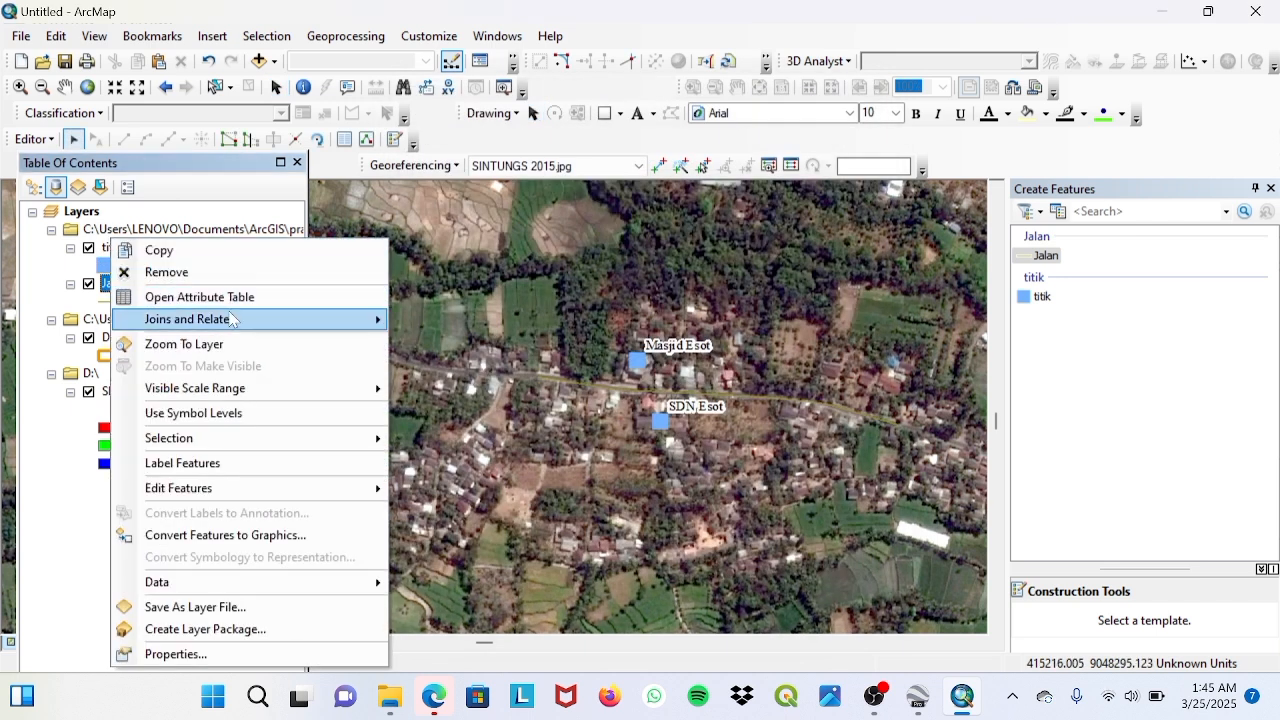
left_click(232, 297)
left_click(187, 251)
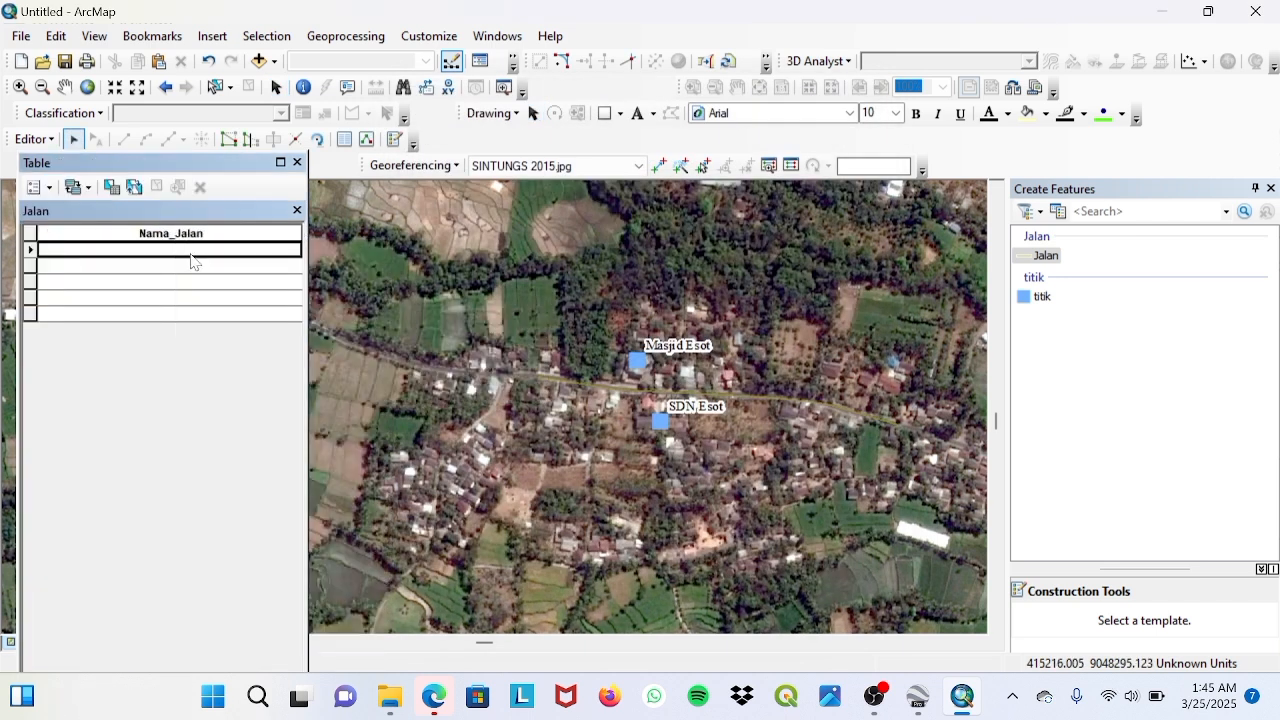
type("Sintung Timur")
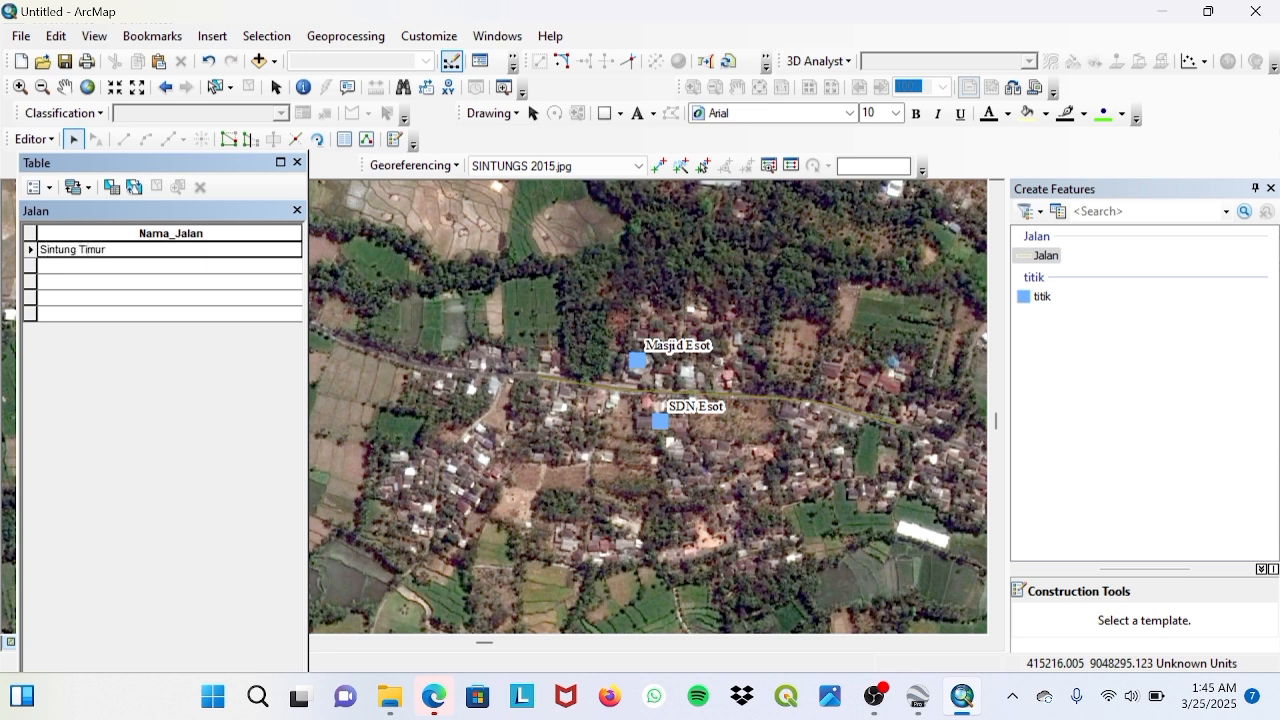
left_click(193, 263)
type("S")
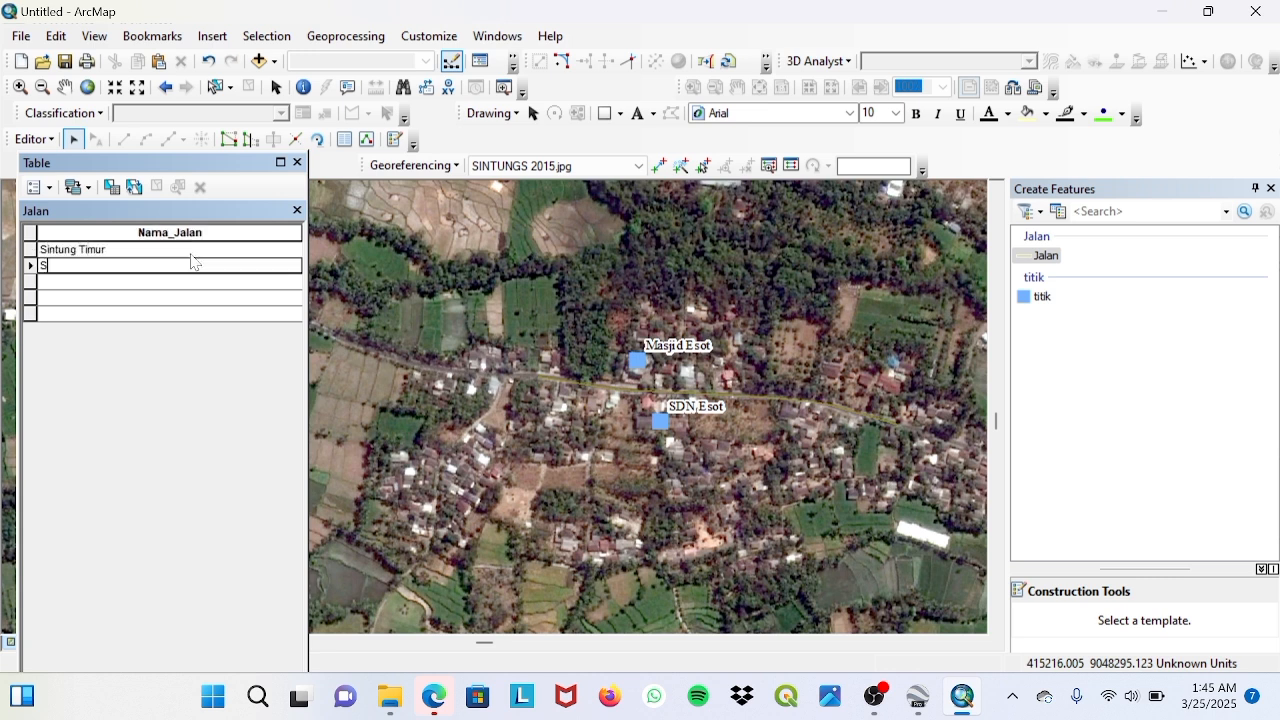
type("intung Barat")
key("Return")
type("Sin")
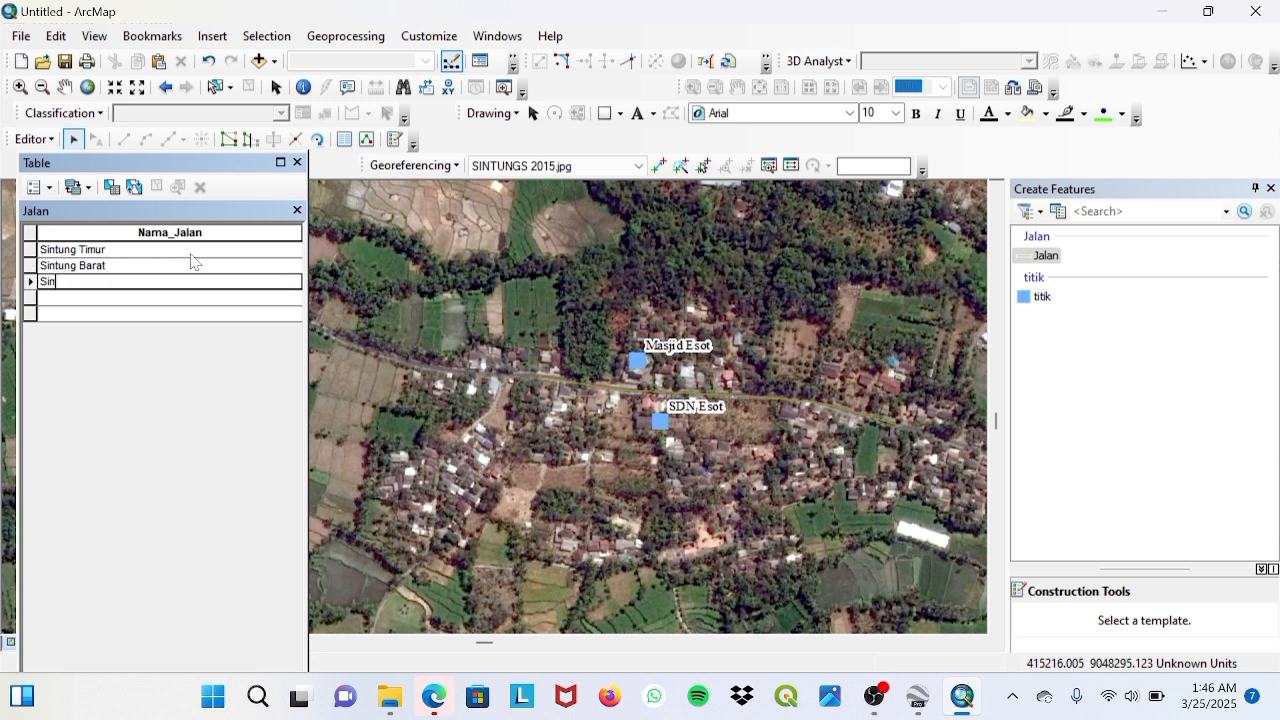
key("Return")
type("Esot")
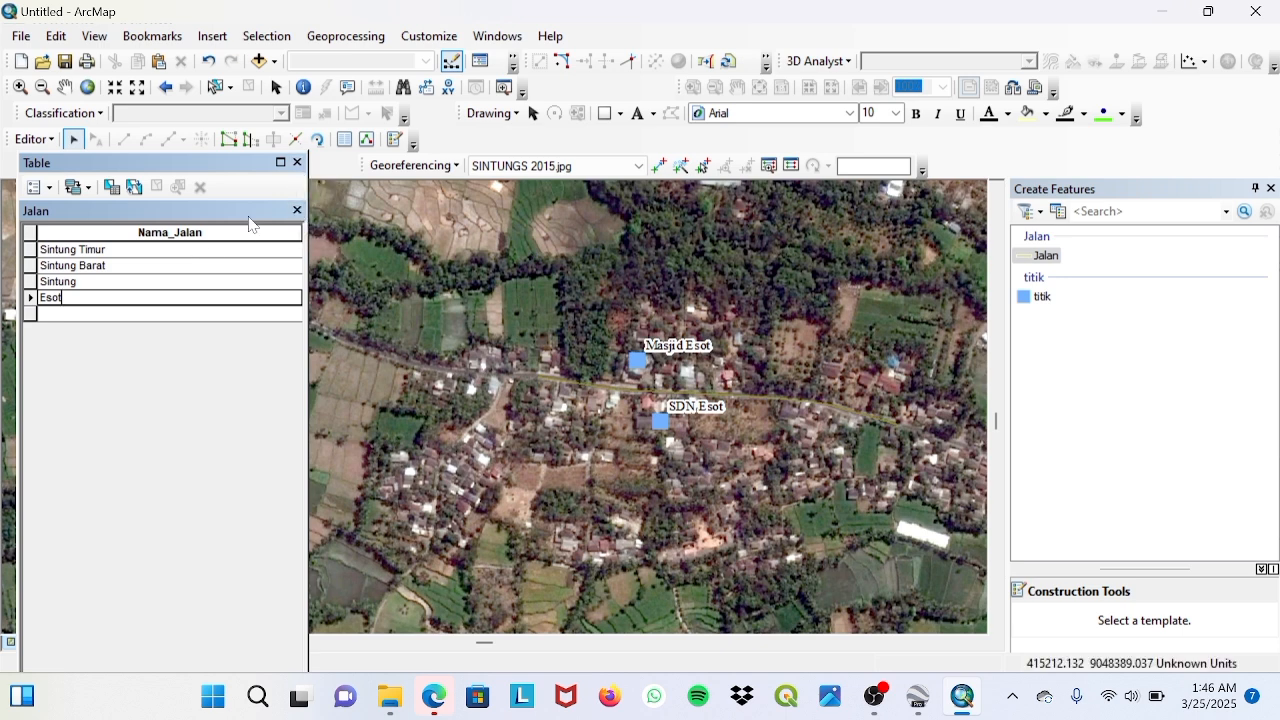
Step: Calculate the Panjang field as the Length of each Jalan road in Meters [m] and close the attribute table
left_click(281, 163)
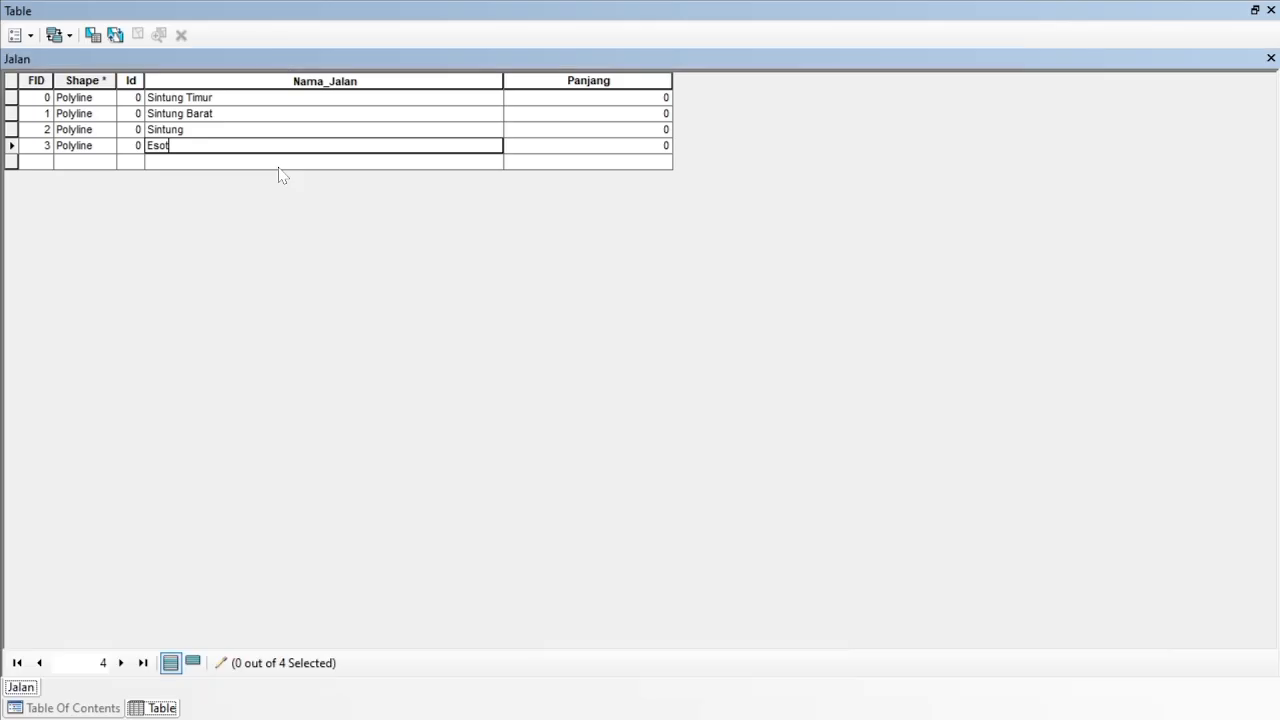
left_click(535, 84)
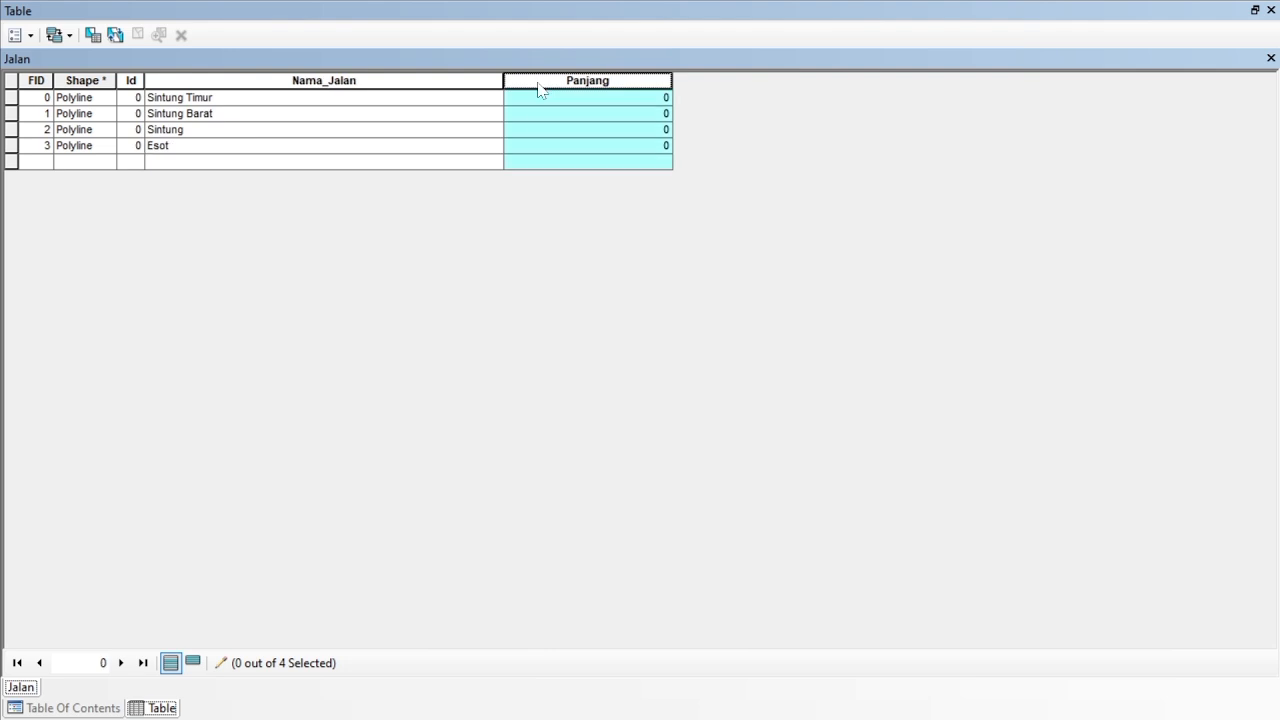
right_click(537, 86)
left_click(640, 232)
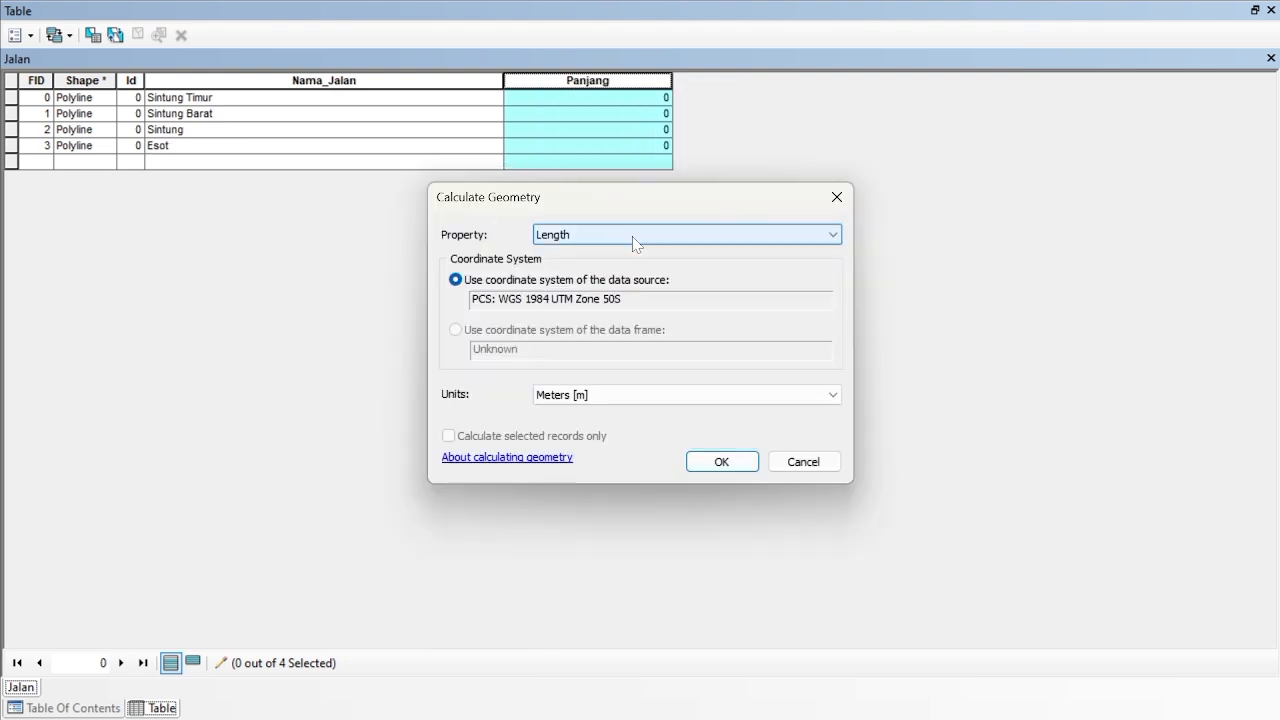
left_click(832, 238)
left_click(692, 254)
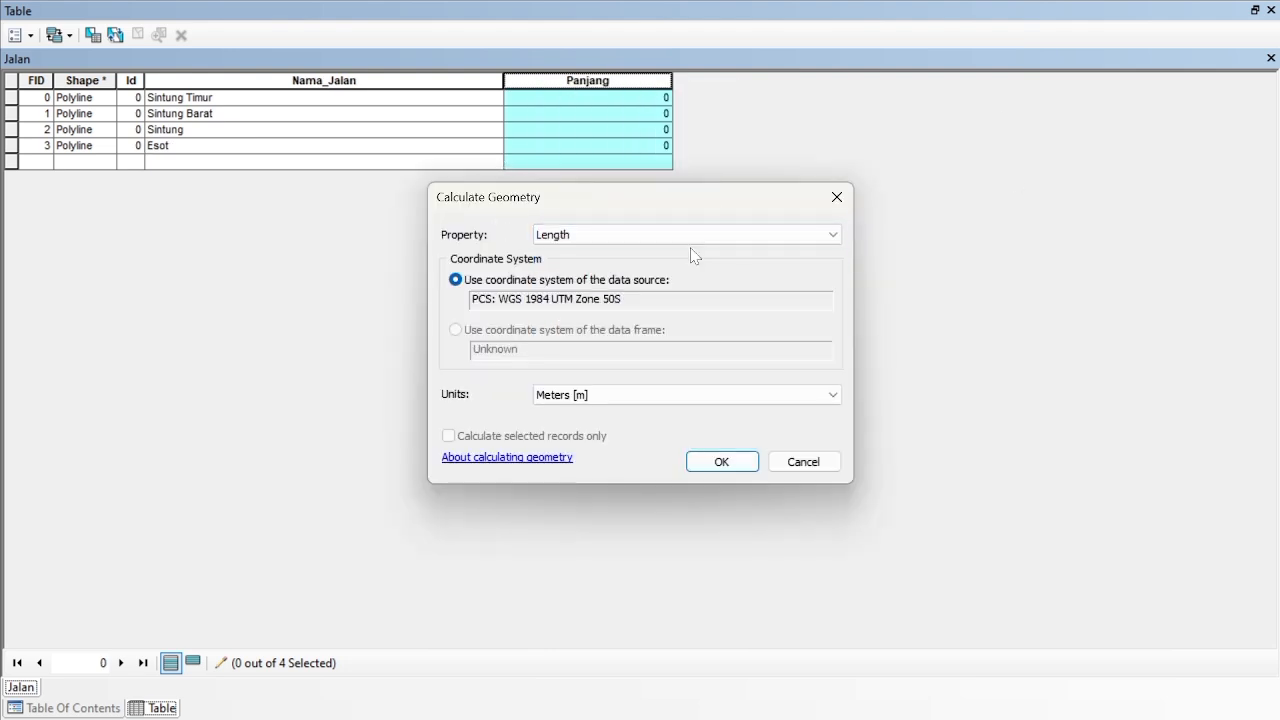
left_click(833, 397)
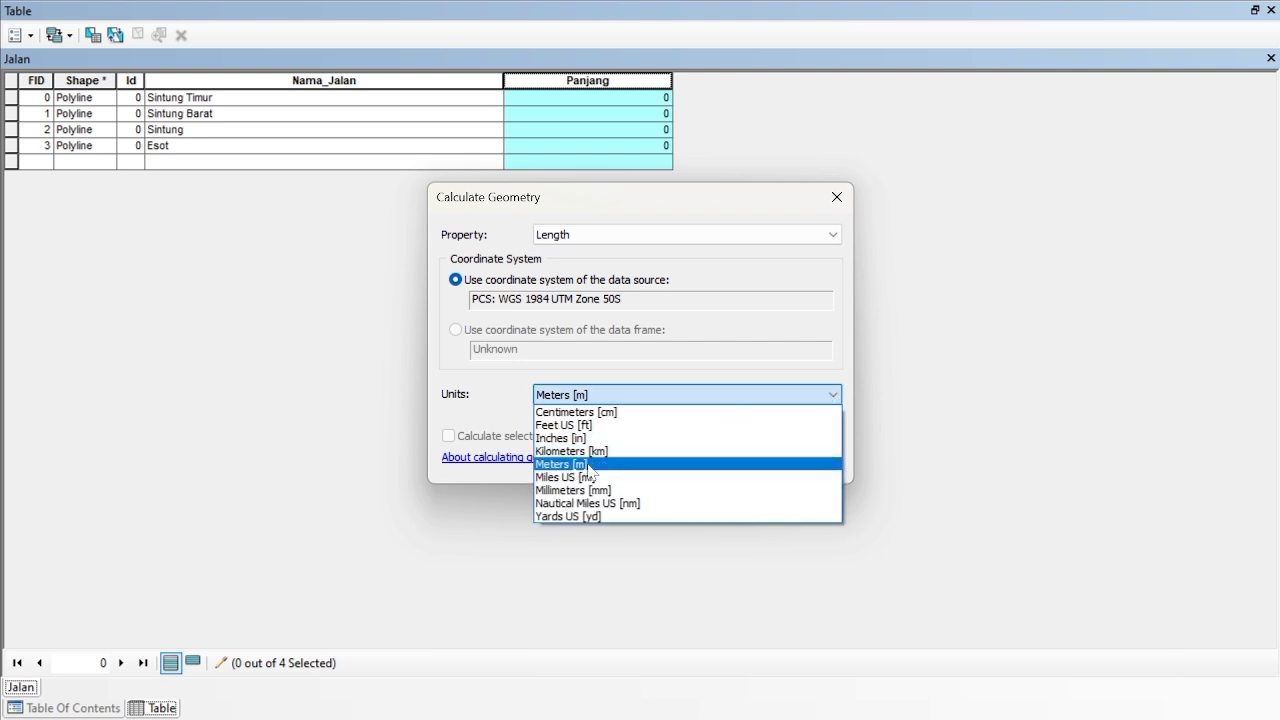
left_click(588, 466)
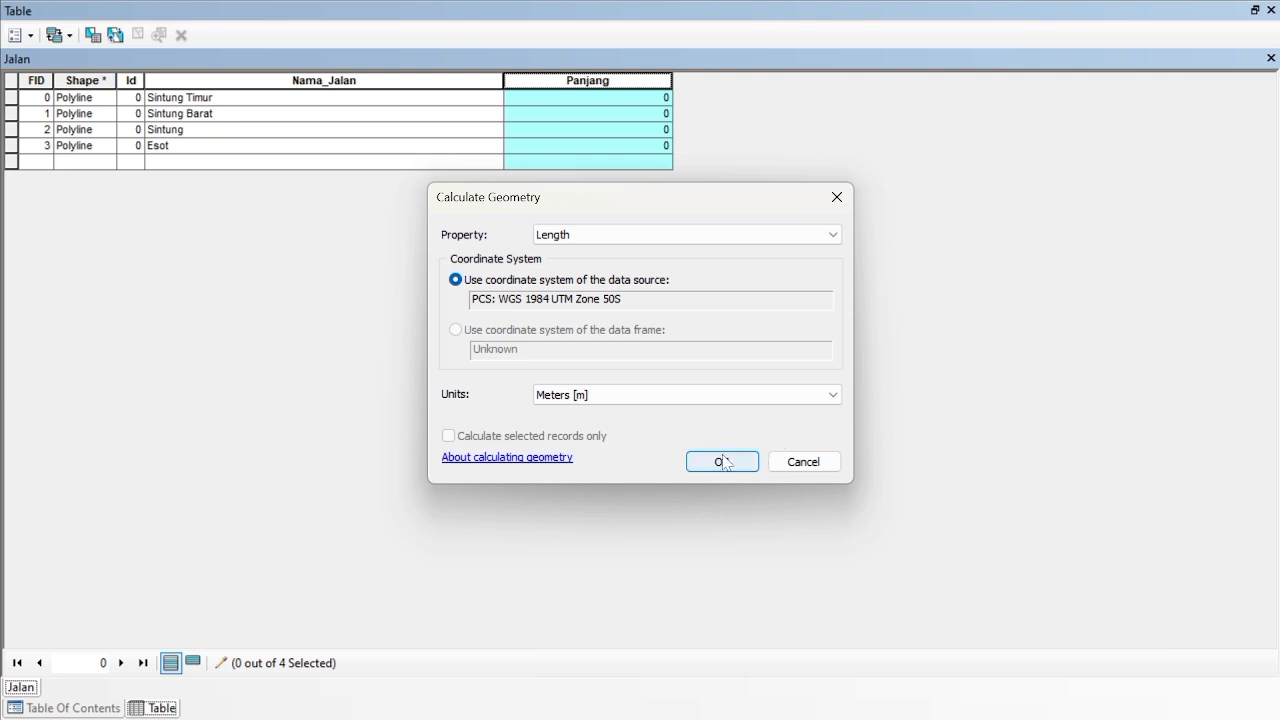
left_click(722, 462)
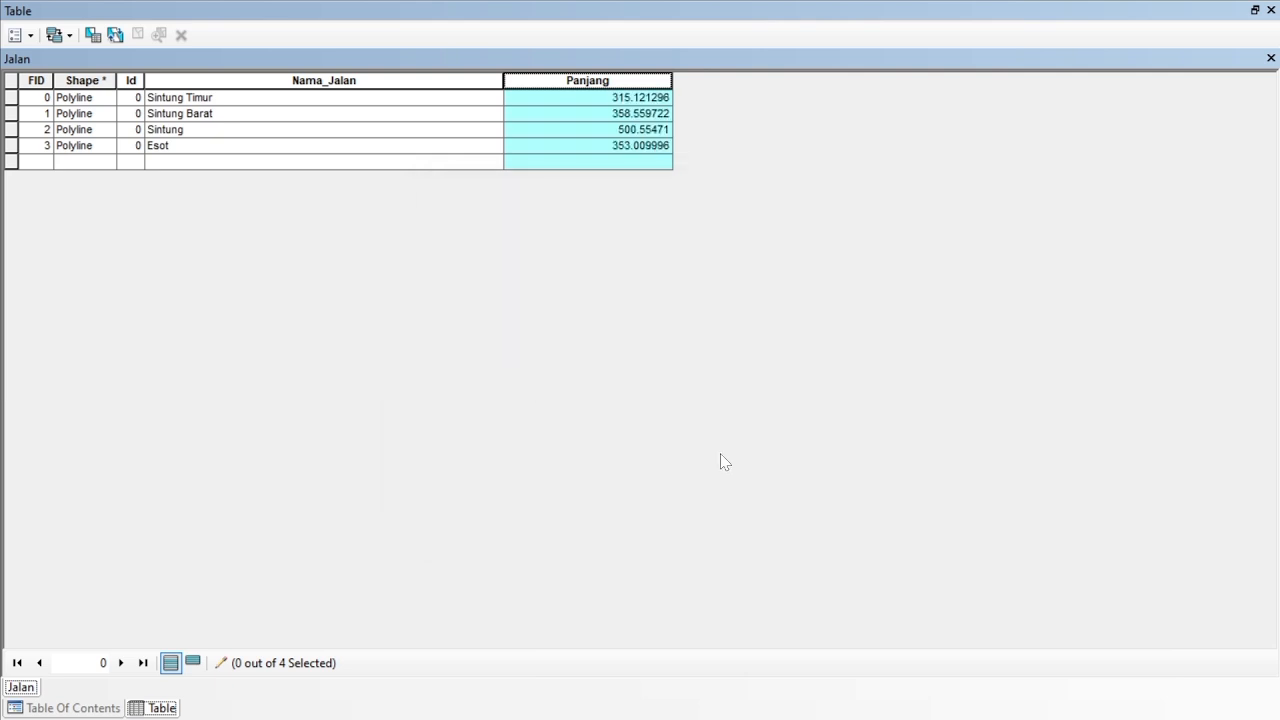
left_click(1271, 58)
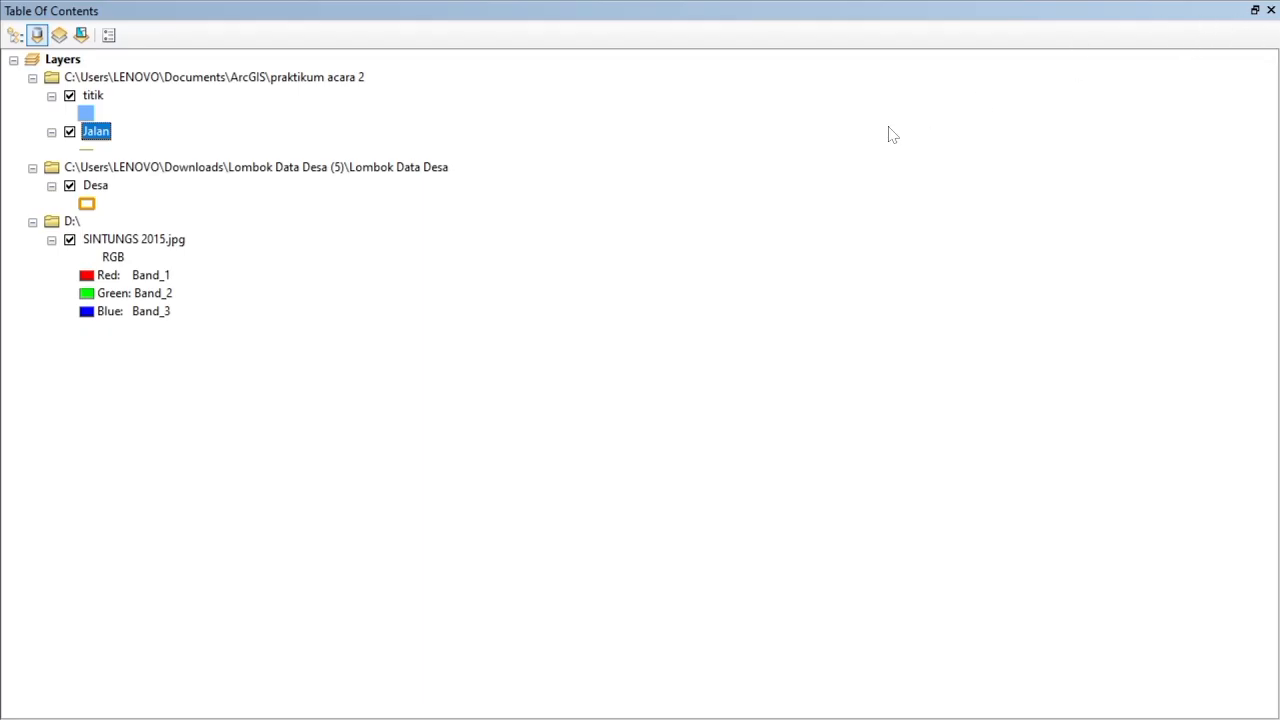
Step: Reopen the Table Of Contents and choose the Major Road line symbol for the Jalan layer
left_click(1271, 9)
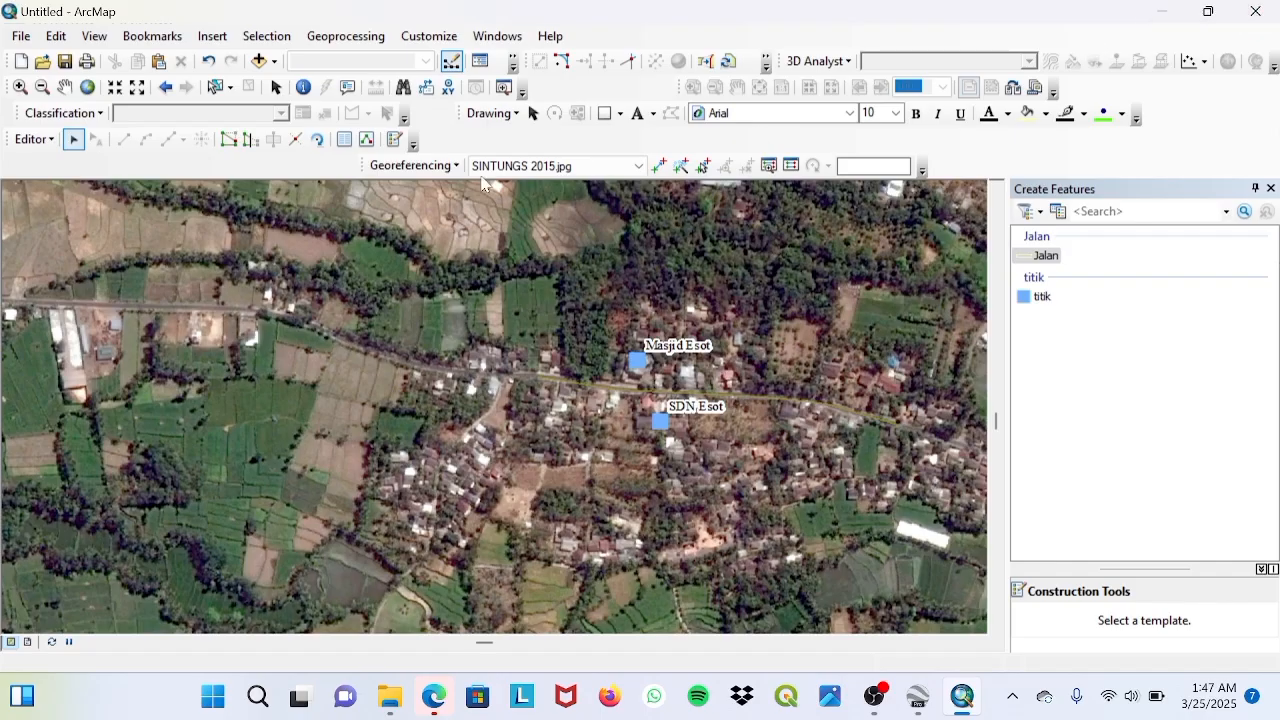
left_click(479, 61)
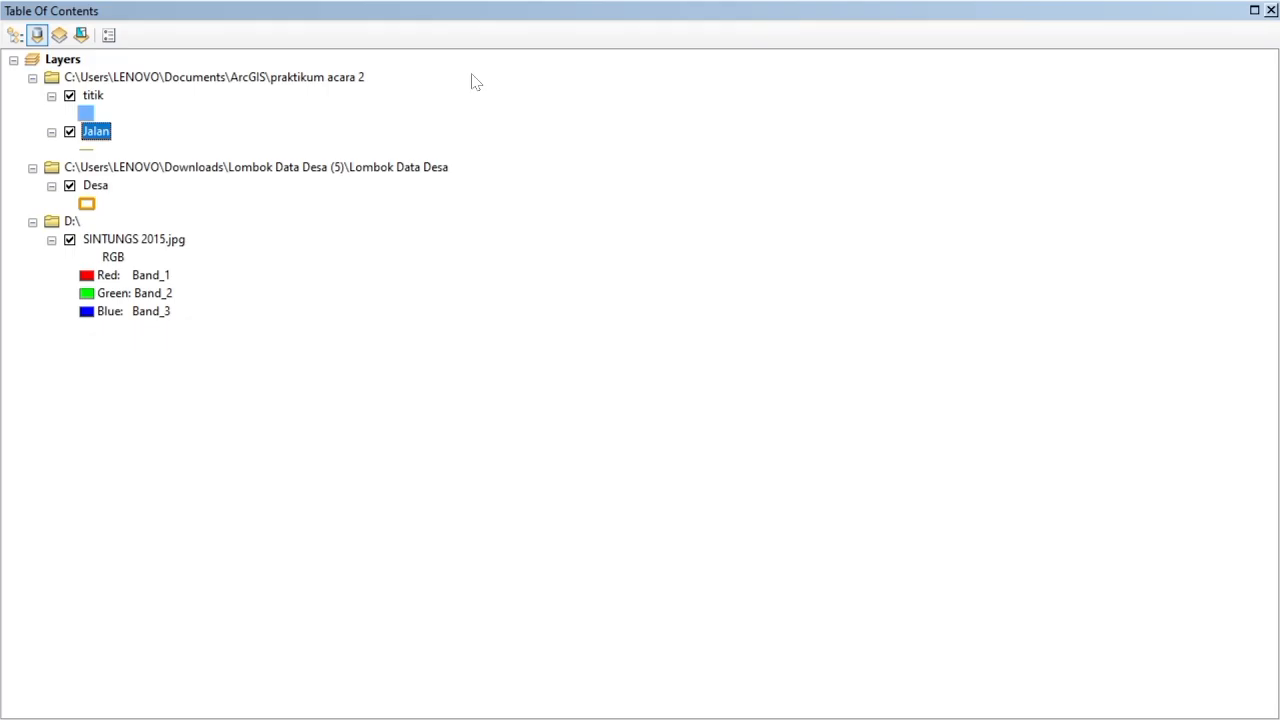
double_click(520, 8)
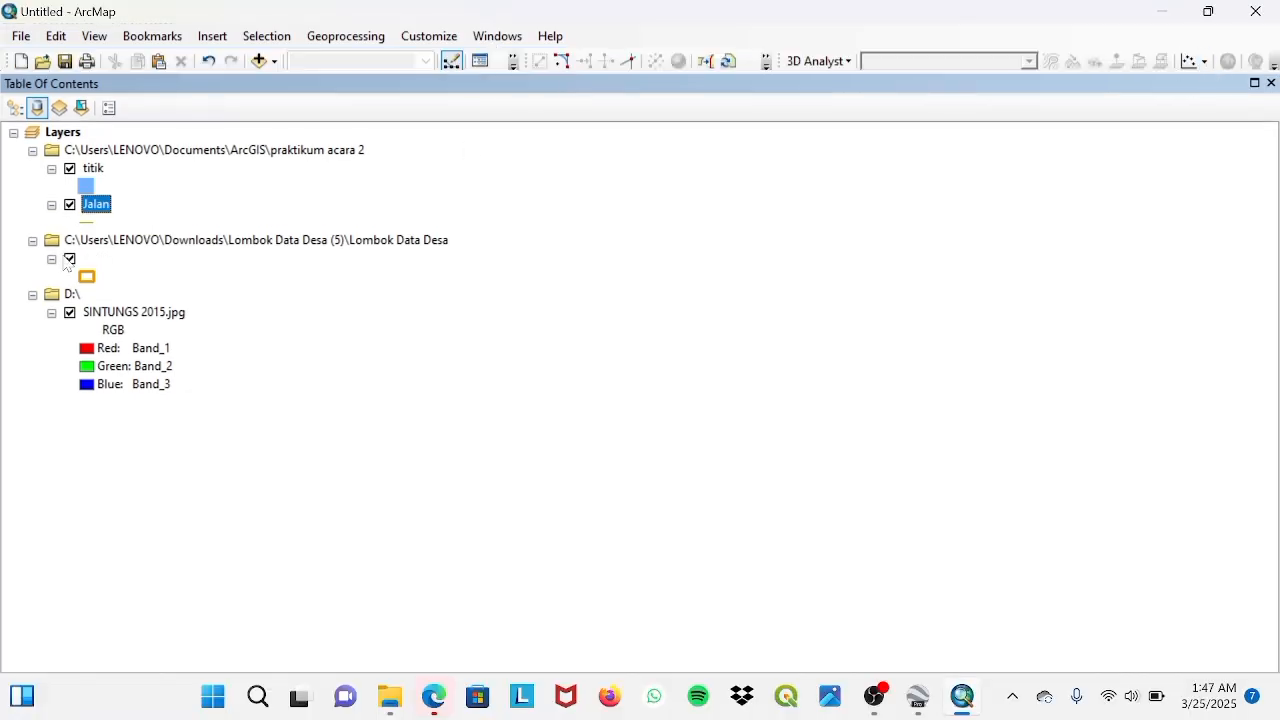
right_click(87, 214)
left_click(177, 624)
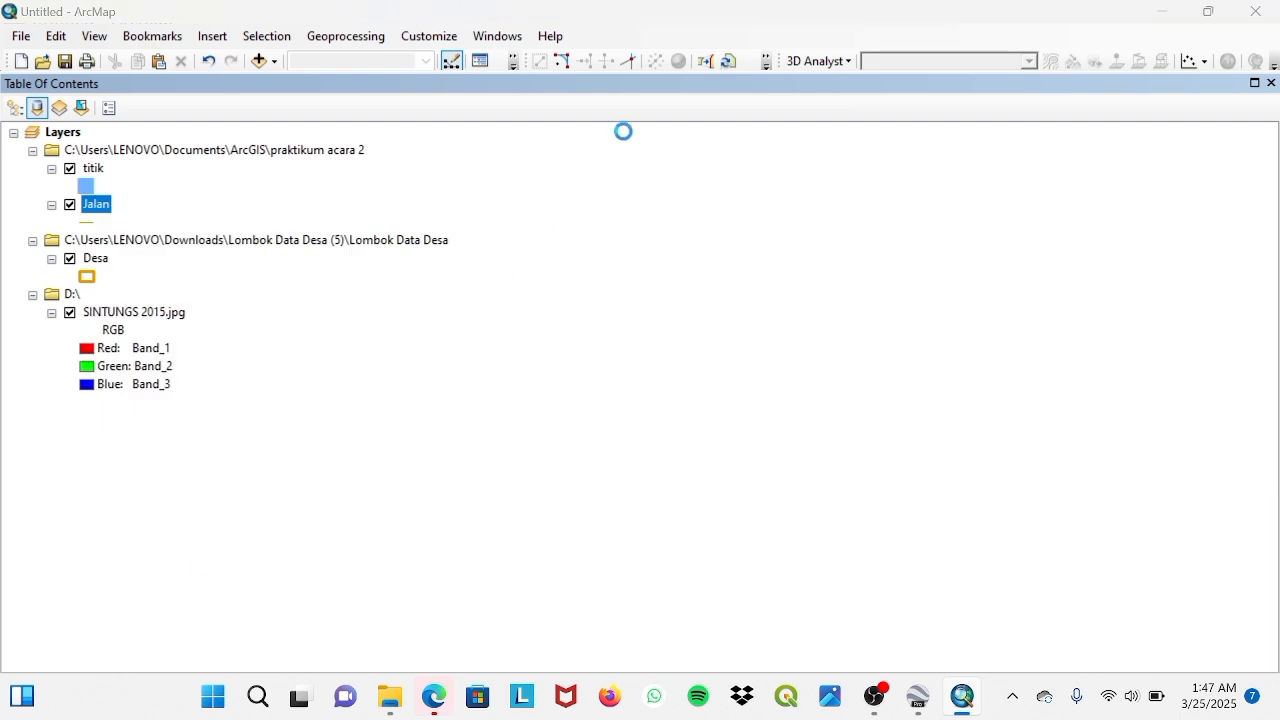
left_click(544, 104)
left_click(567, 212)
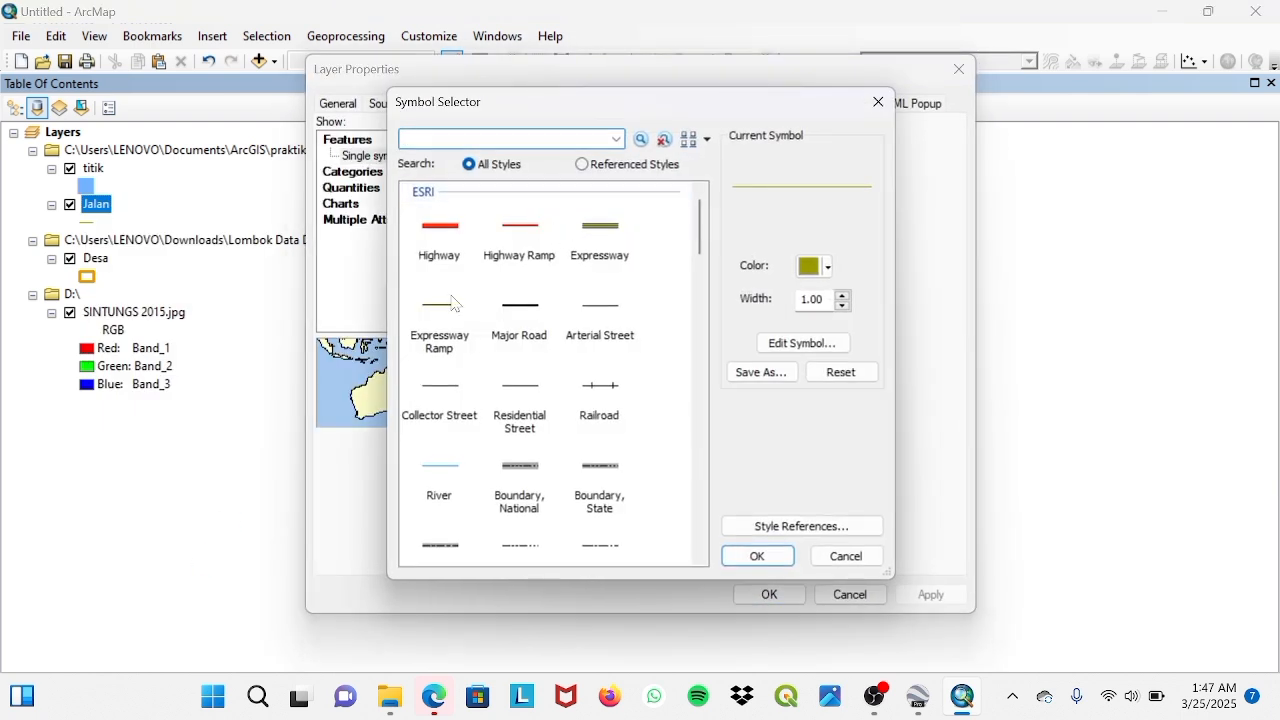
left_click(521, 310)
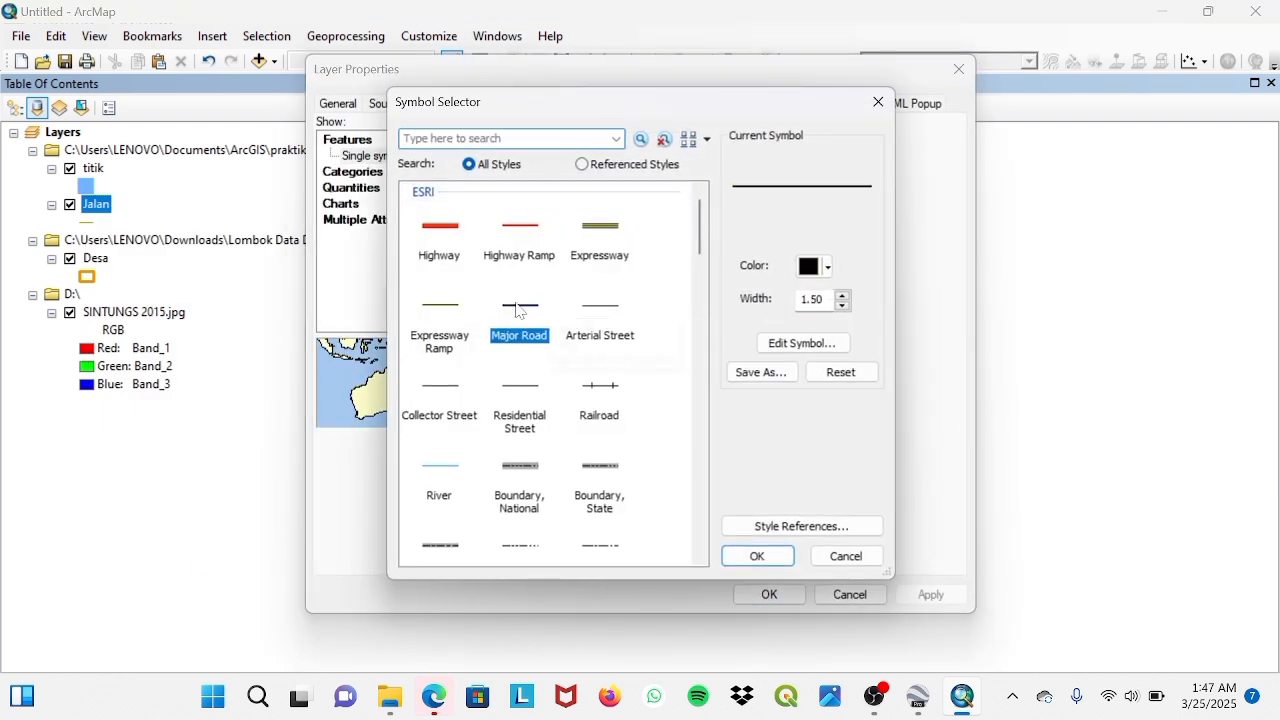
Step: Colour the Major Road symbol dark grey, keeping its cartographic line settings, and accept the symbol
left_click(828, 267)
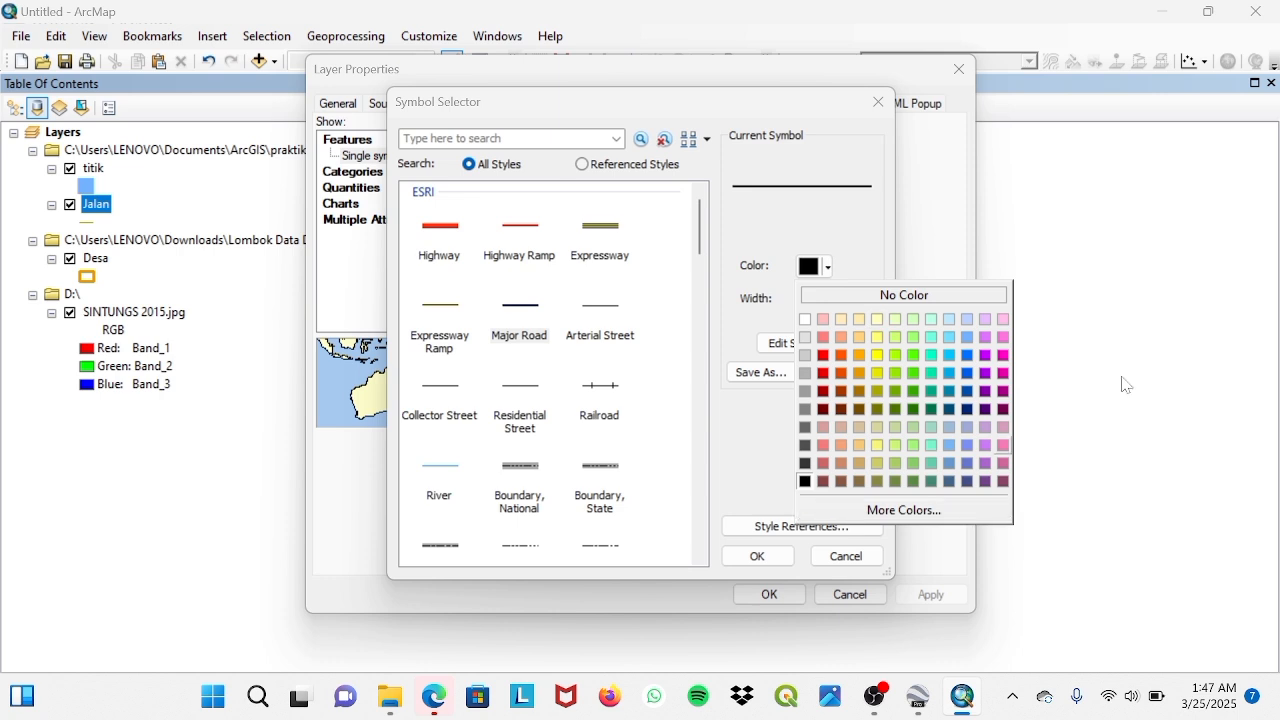
left_click(807, 463)
left_click(814, 345)
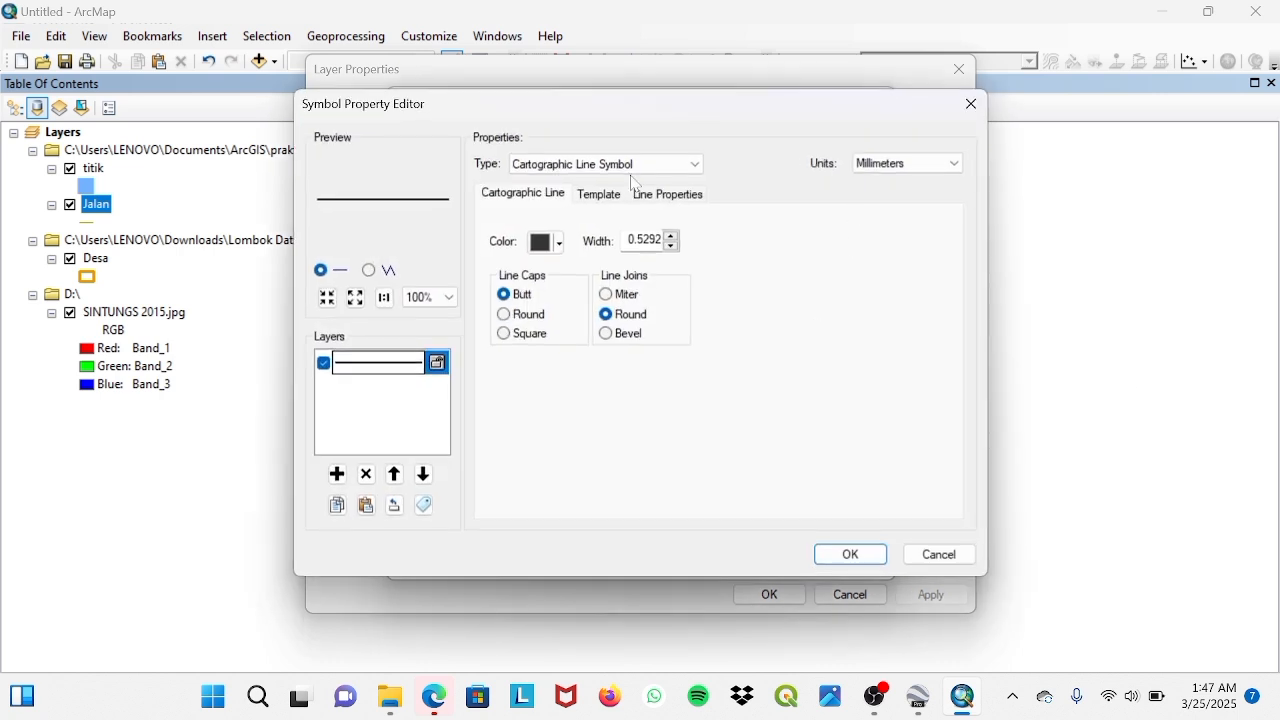
left_click(858, 558)
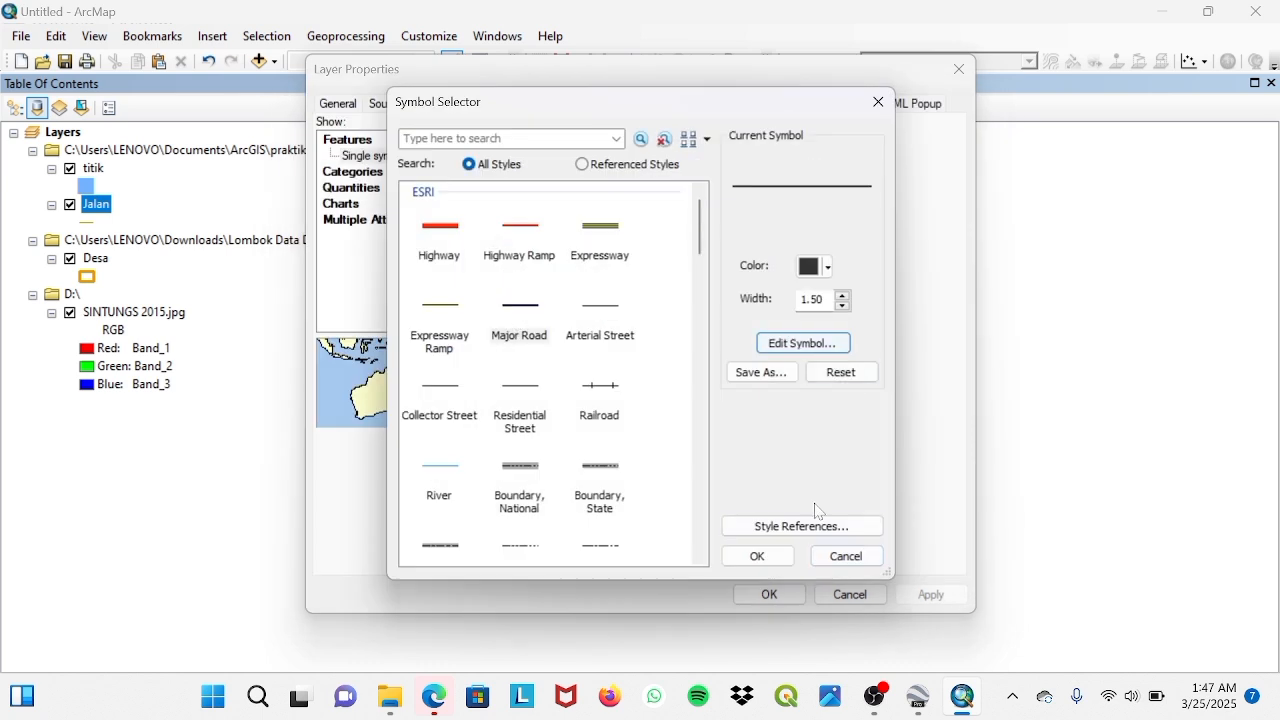
left_click(758, 557)
Step: Turn on feature labels for the Jalan layer using Nama_Jalan as the label field
left_click(726, 104)
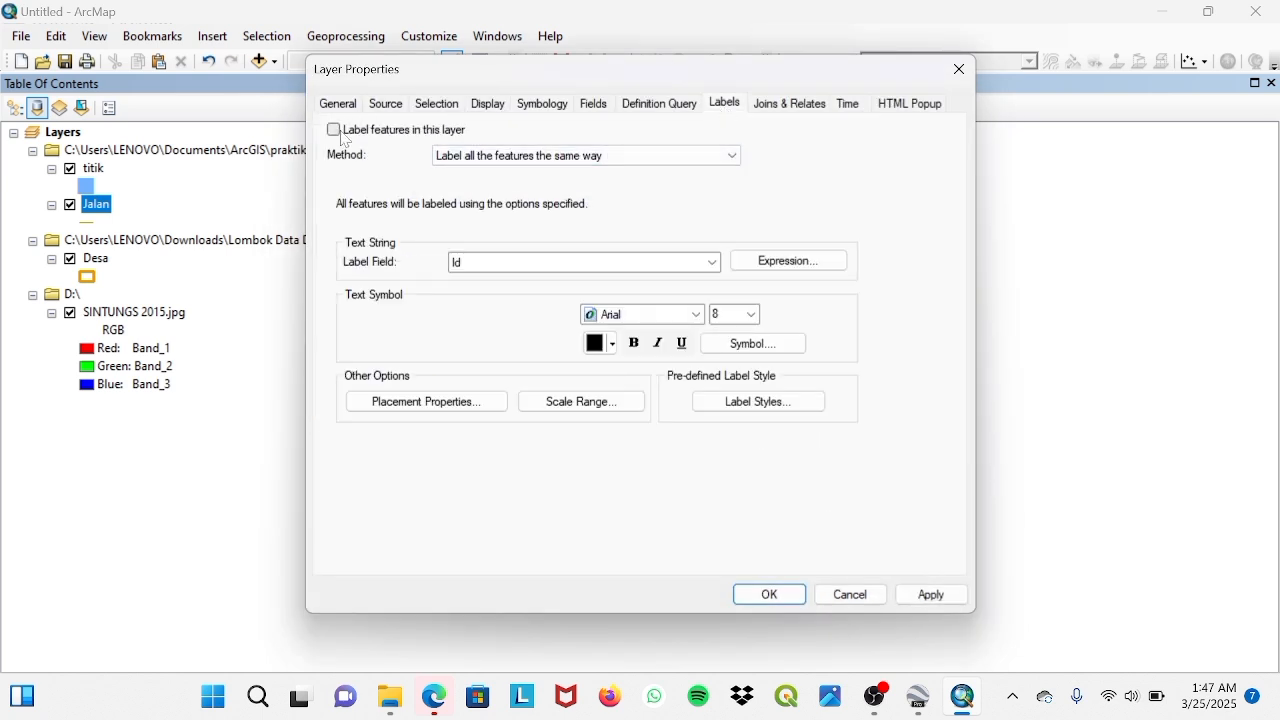
left_click(494, 266)
left_click(486, 303)
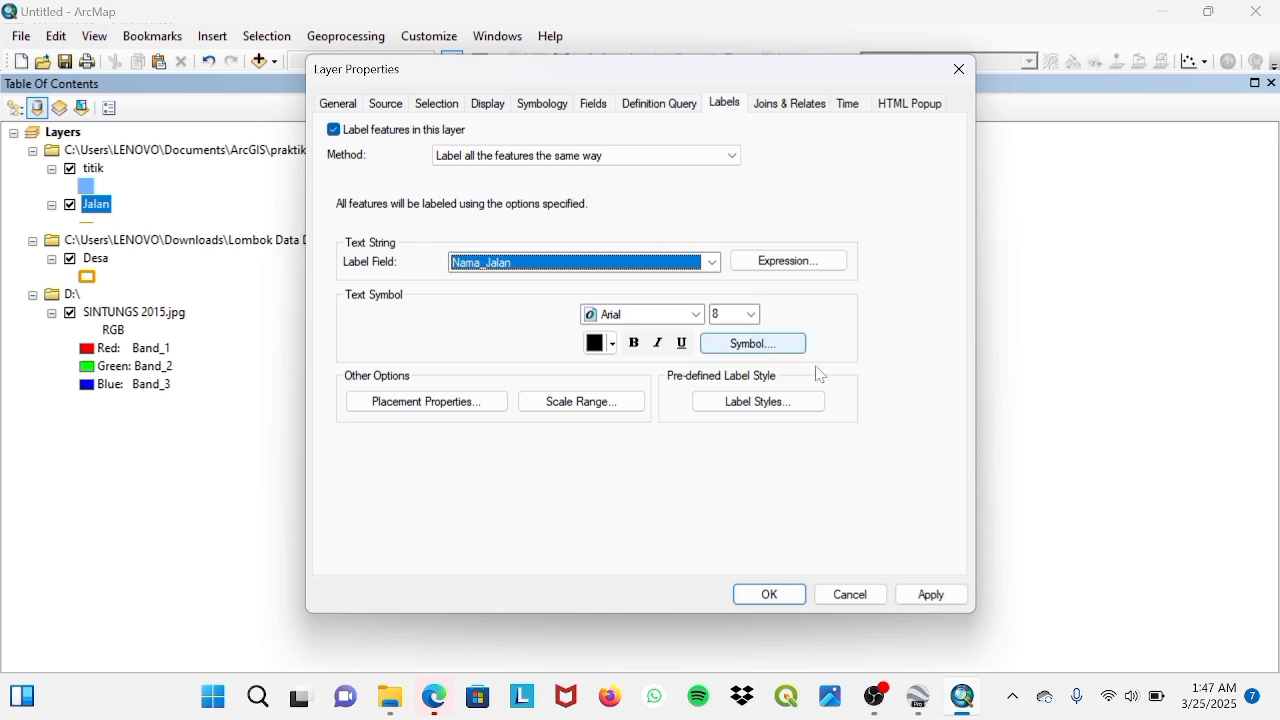
Step: Give the Jalan labels the Country 1 text style with size 10
left_click(741, 350)
left_click(494, 232)
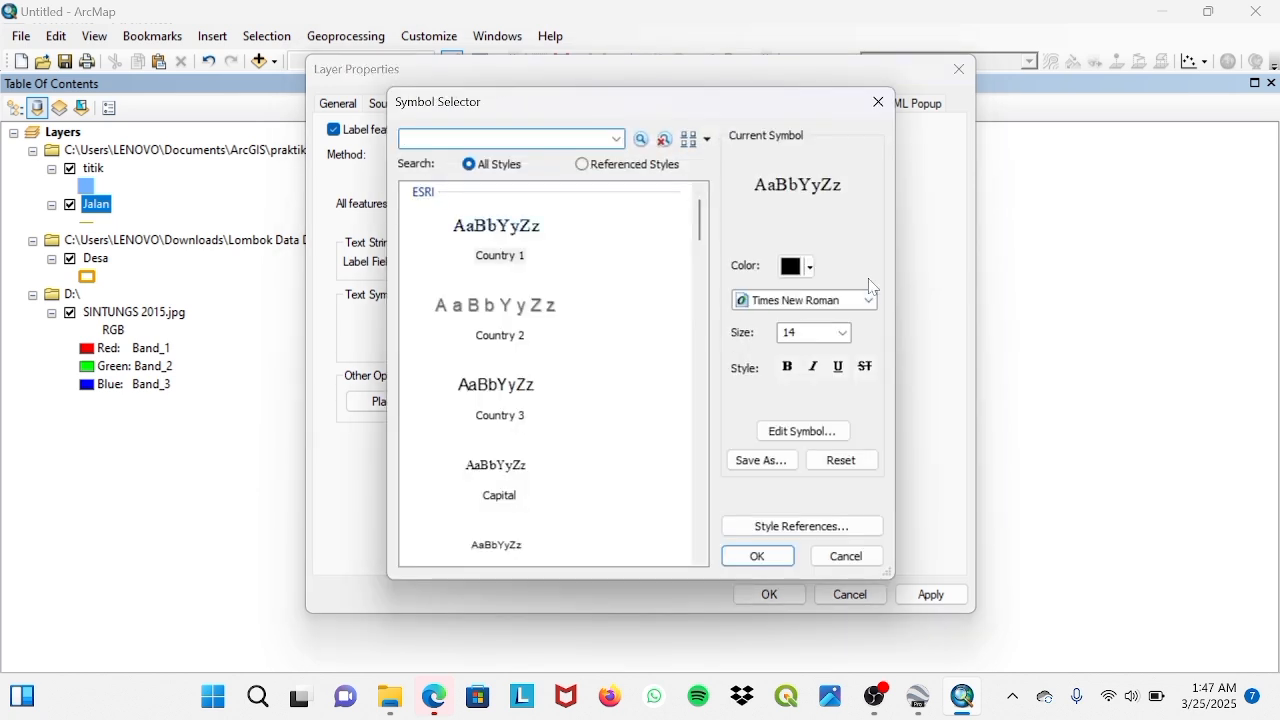
left_click(843, 332)
scroll(843, 365, "up", 1)
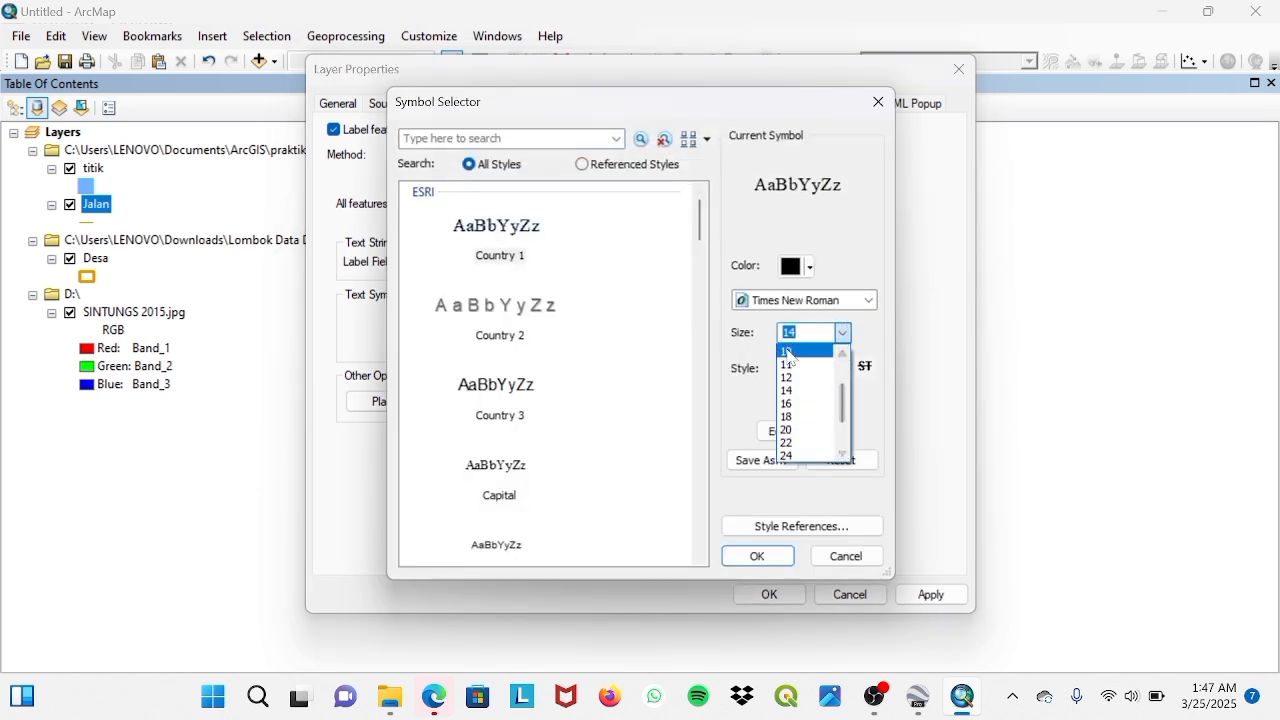
left_click(800, 350)
Step: Add a Halo mask to the Jalan label text and apply the layer properties
left_click(803, 432)
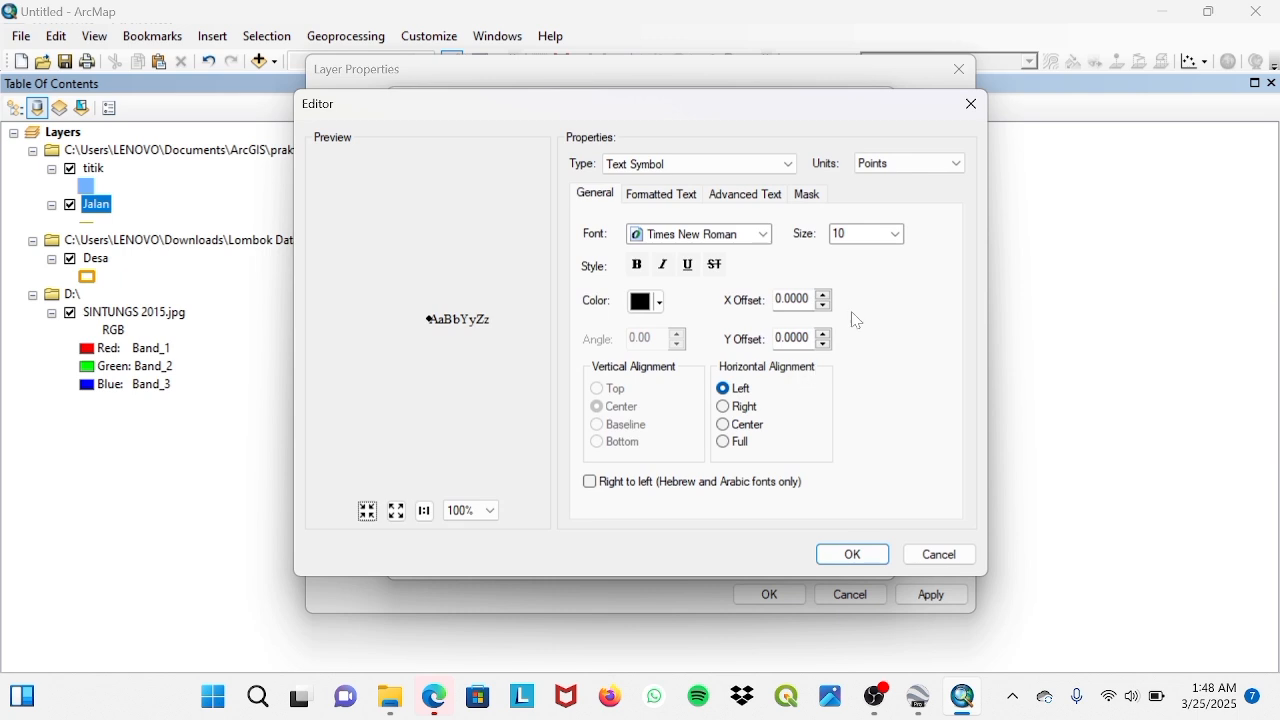
left_click(809, 195)
left_click(606, 284)
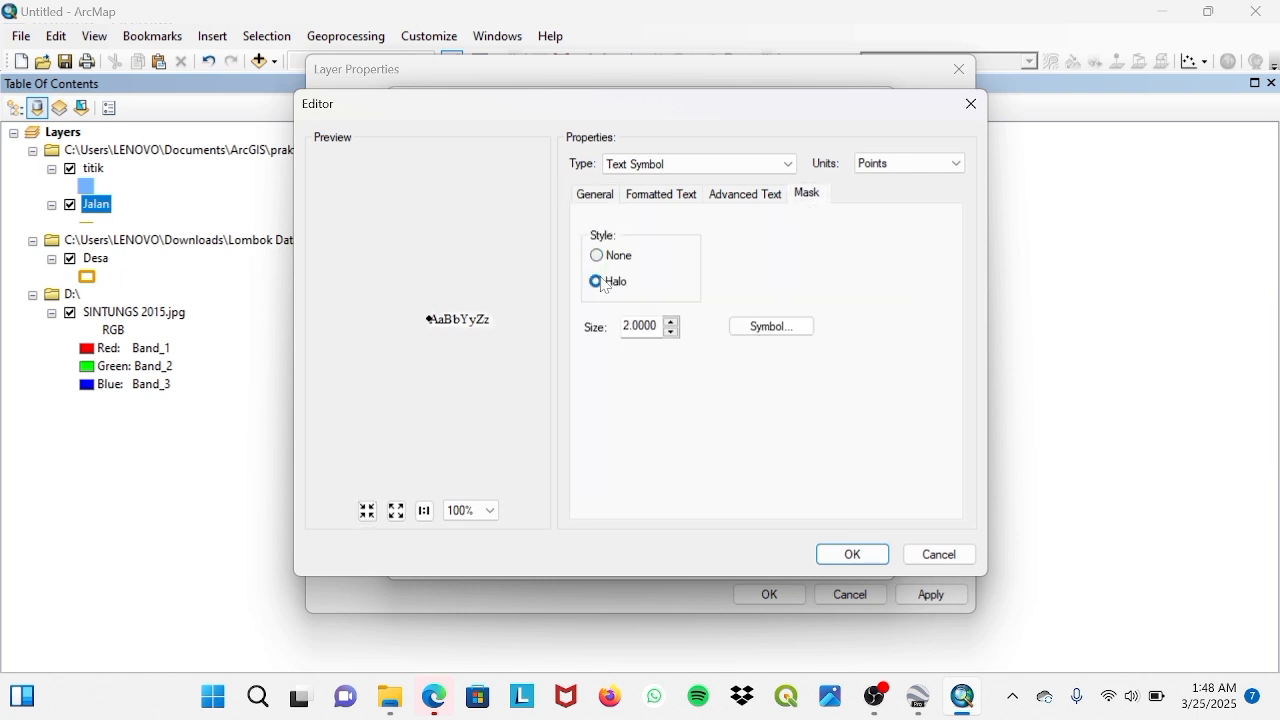
left_click(853, 556)
left_click(763, 594)
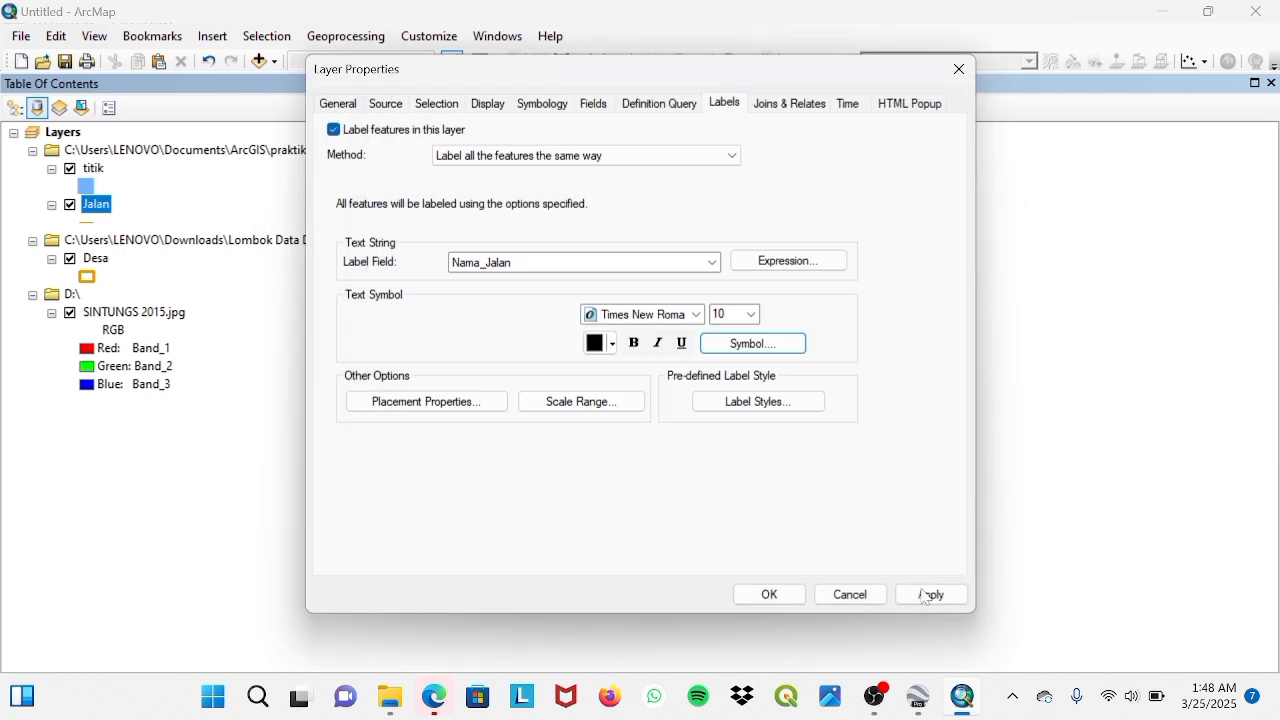
left_click(928, 598)
left_click(786, 595)
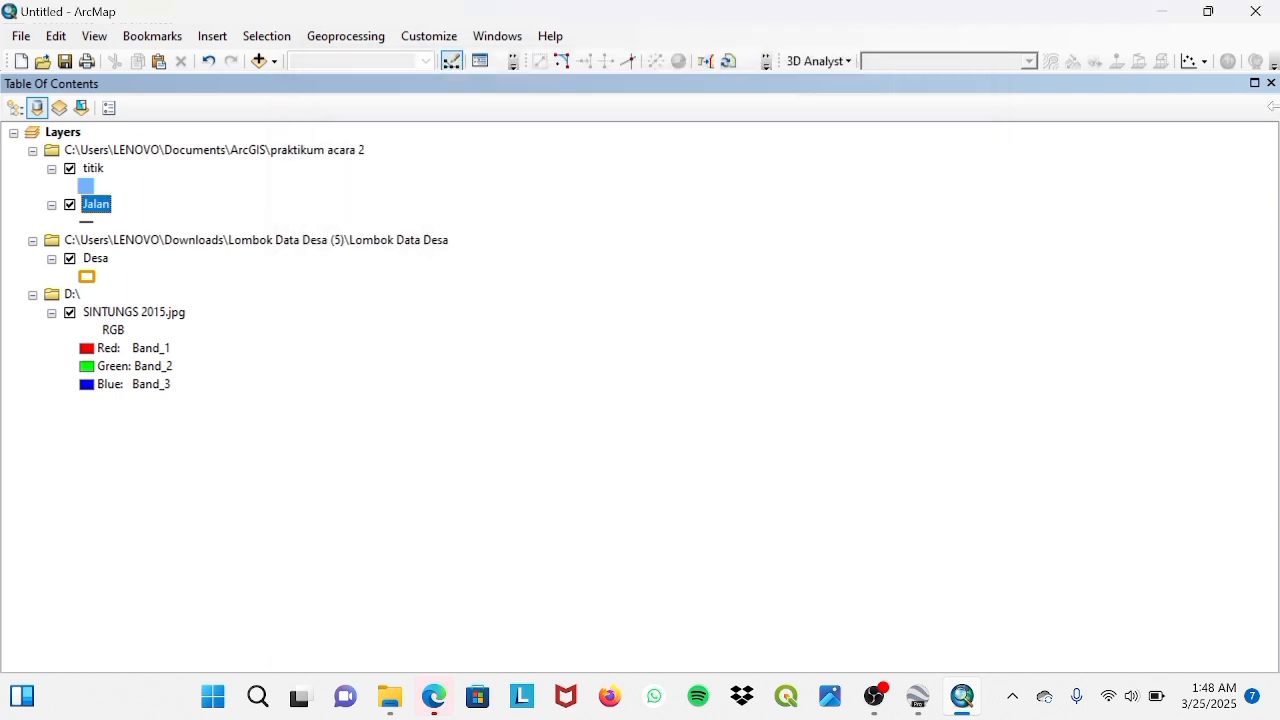
Step: Resize and move the Table Of Contents to uncover the map, and open the options for the SINTUNGS 2015.jpg layer
left_click_drag(1228, 90, 142, 194)
left_click_drag(89, 97, 567, 170)
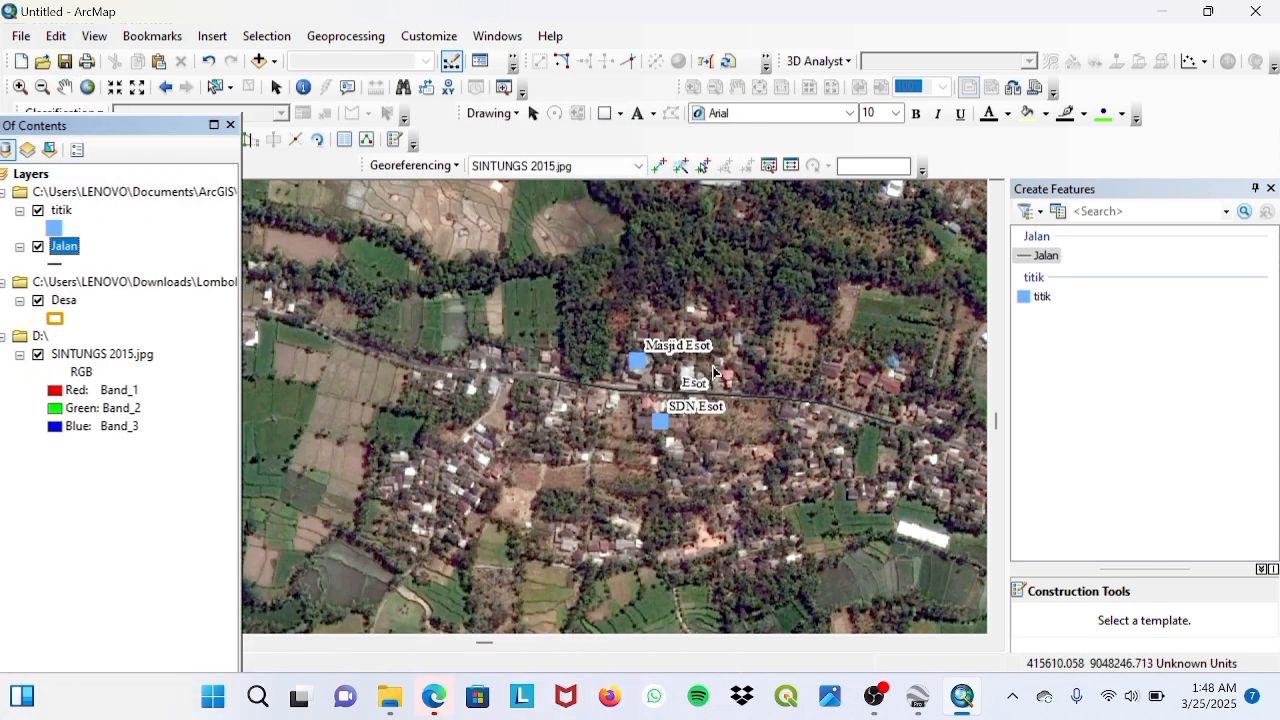
right_click(95, 355)
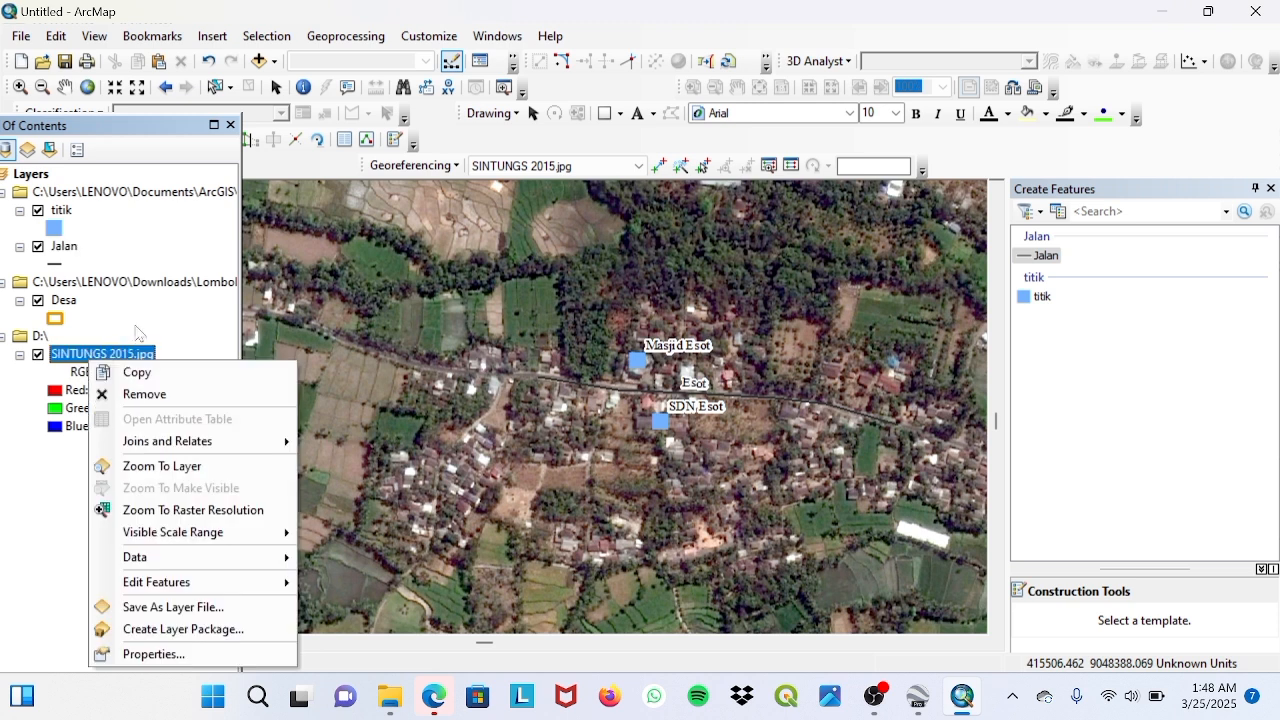
Step: Zoom to the full extent of SINTUNGS 2015.jpg and inspect the digitized roads and points across the village
left_click(152, 462)
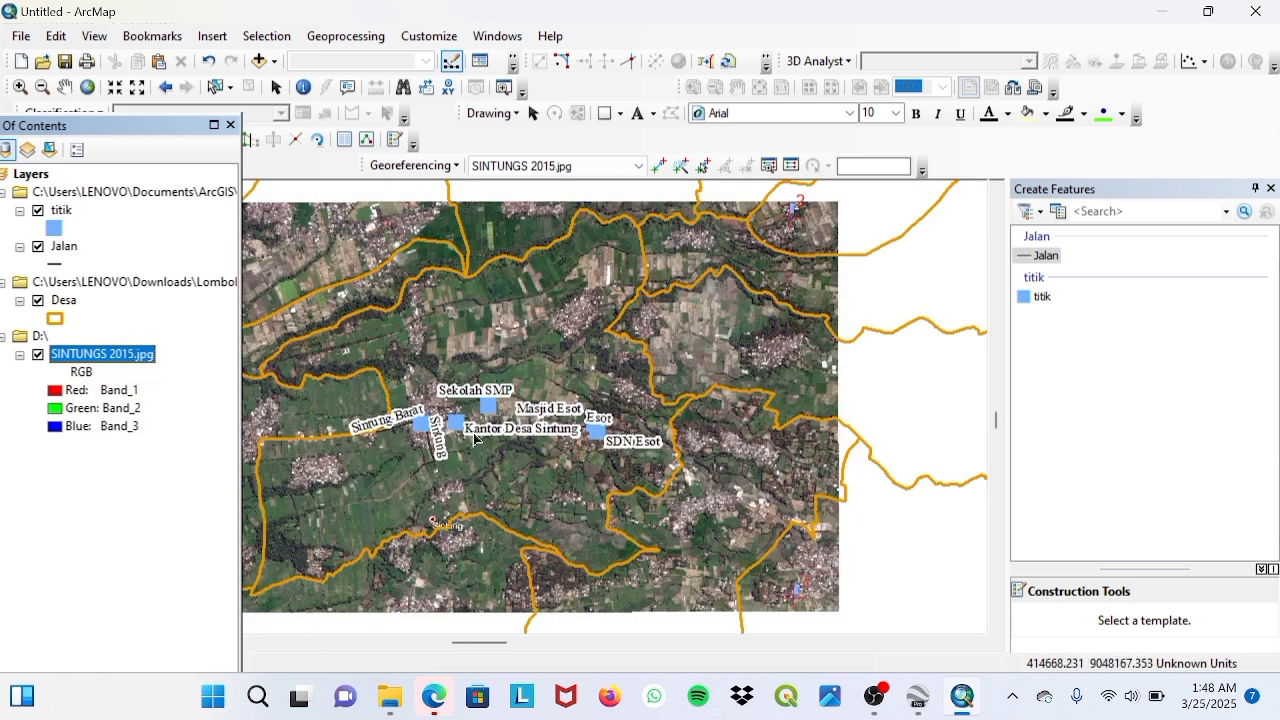
scroll(441, 328, "down", 2)
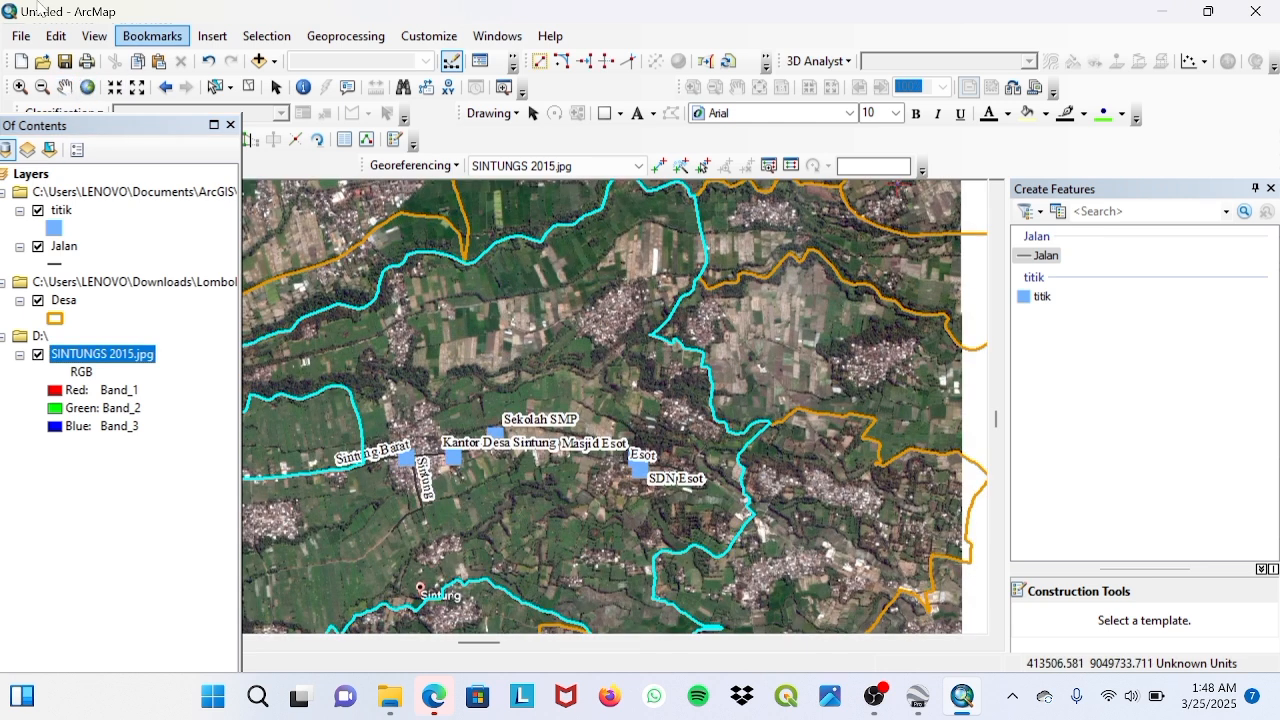
left_click_drag(440, 379, 514, 360)
scroll(659, 438, "down", 3)
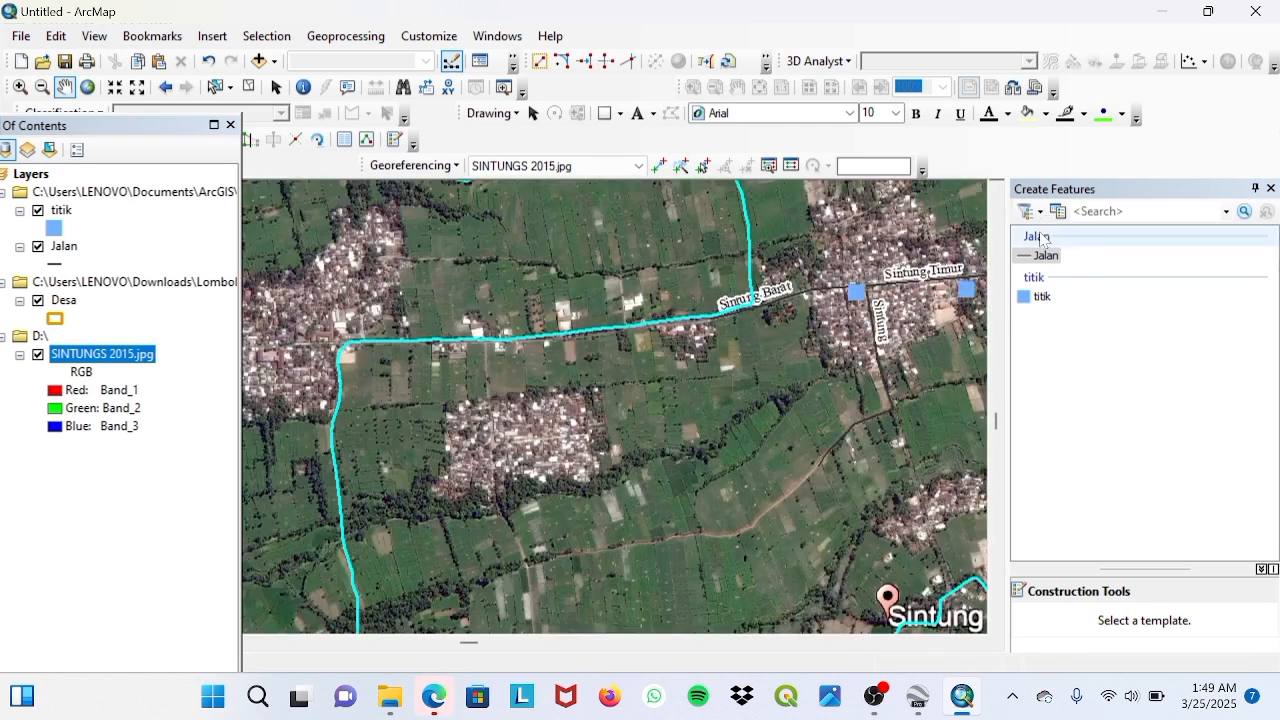
left_click_drag(892, 274, 662, 344)
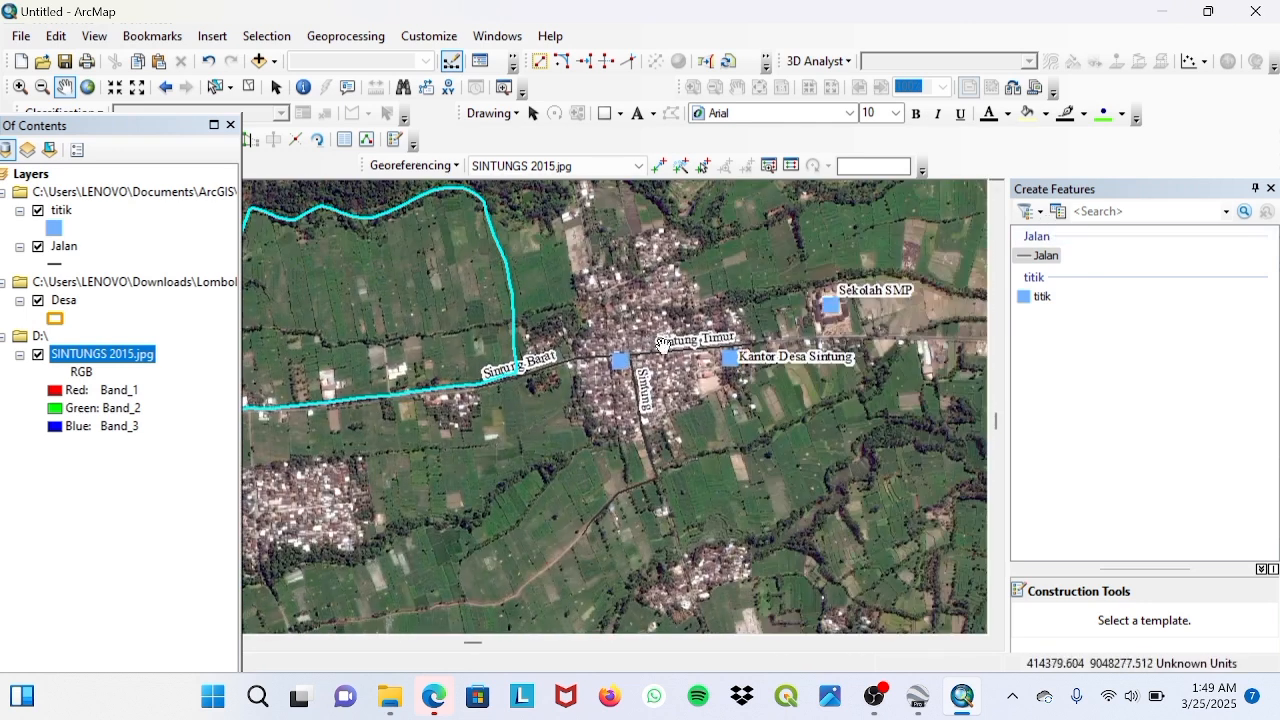
left_click_drag(827, 290, 305, 376)
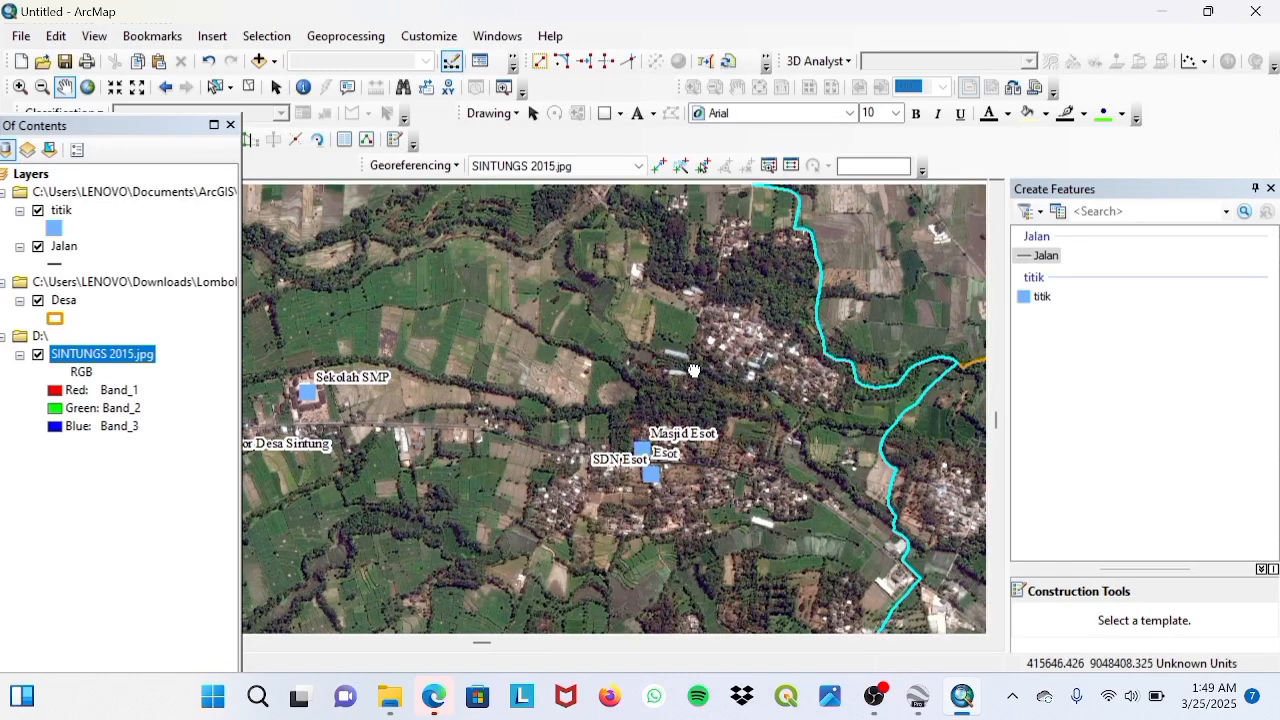
left_click_drag(694, 373, 608, 267)
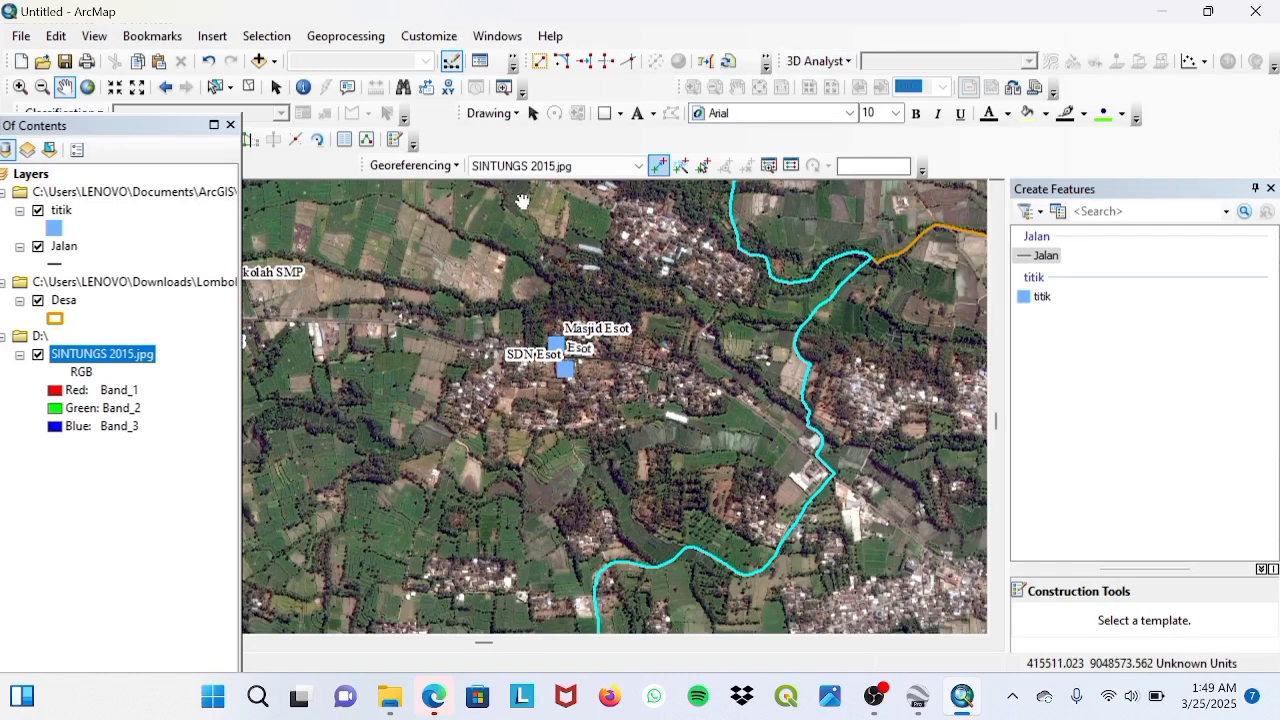
Step: Move the table of contents clear of the Editor toolbar and end the current editing session
left_click_drag(100, 130, 116, 172)
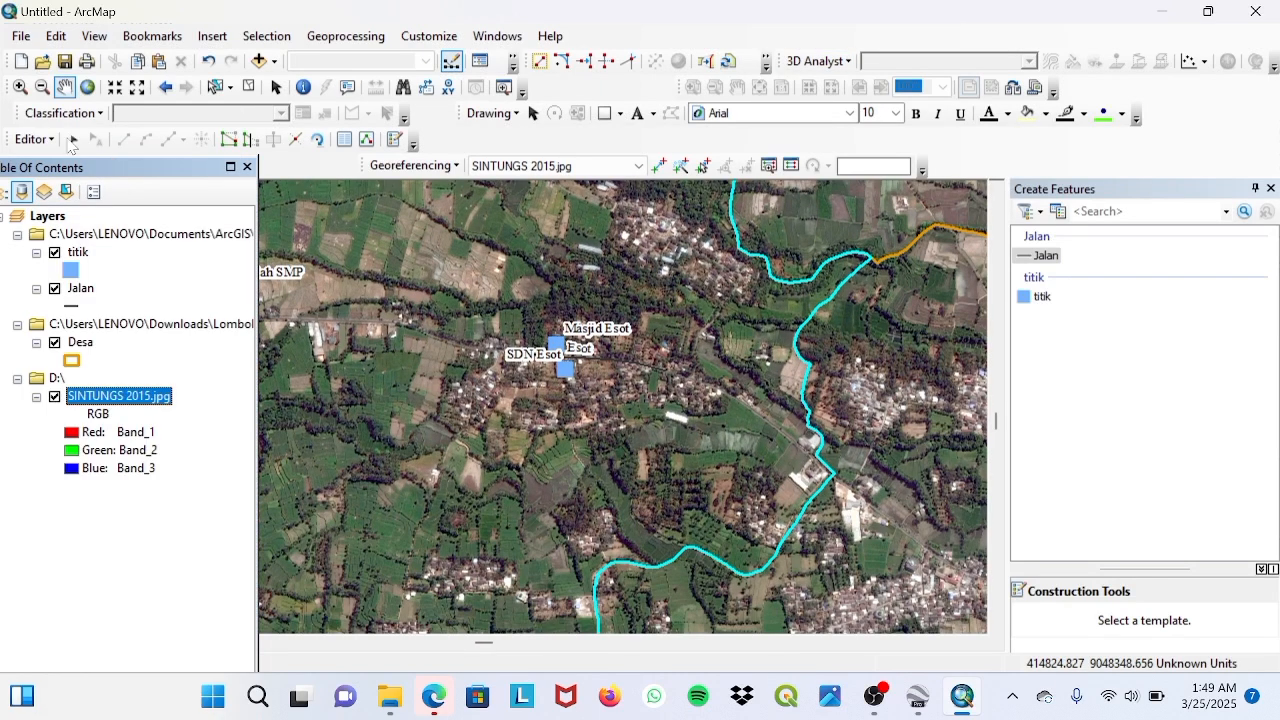
left_click(34, 138)
left_click(50, 177)
left_click(569, 412)
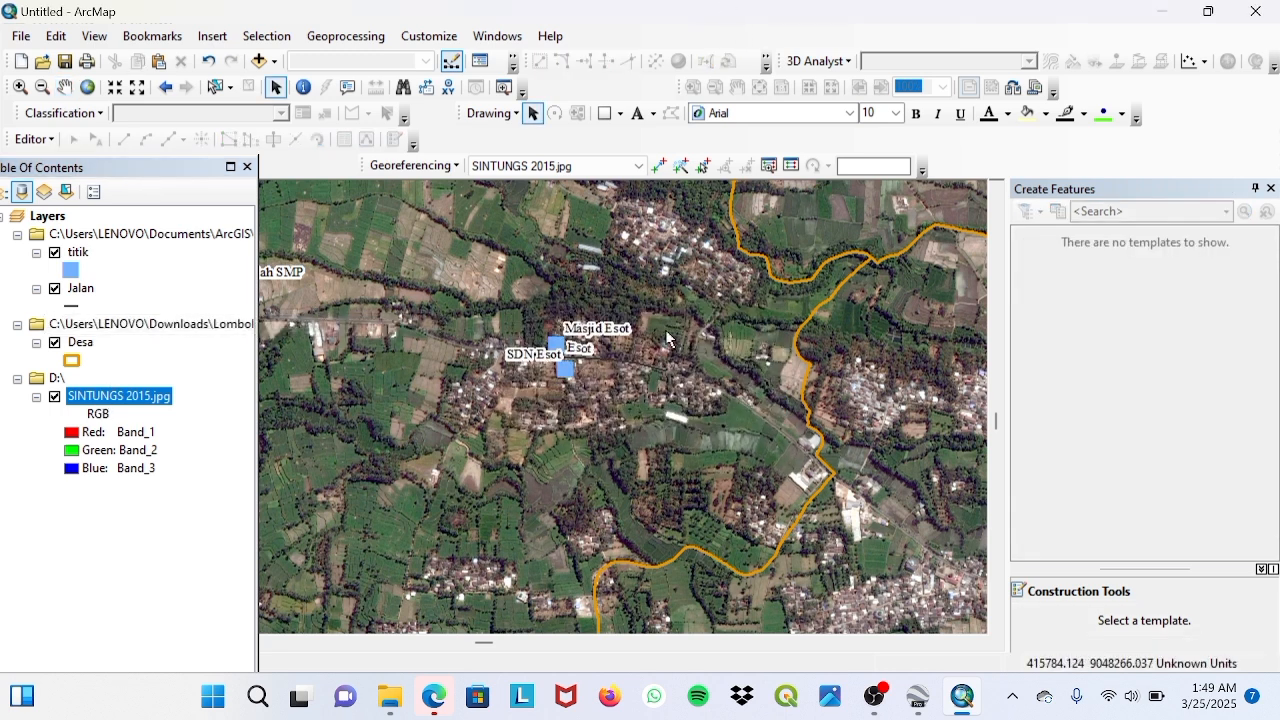
Step: Examine the settlement areas and village boundaries across the SINTUNGS 2015 imagery
left_click(64, 87)
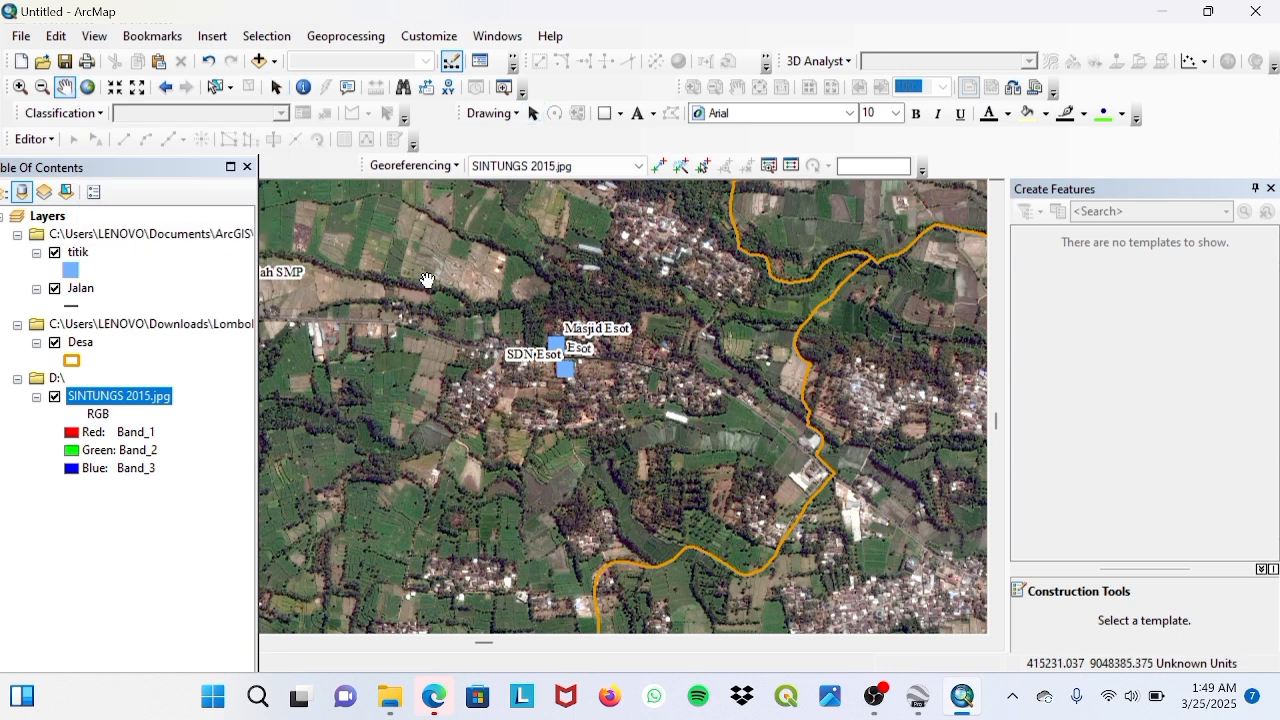
left_click_drag(436, 269, 777, 257)
left_click_drag(420, 250, 832, 217)
left_click_drag(367, 450, 918, 440)
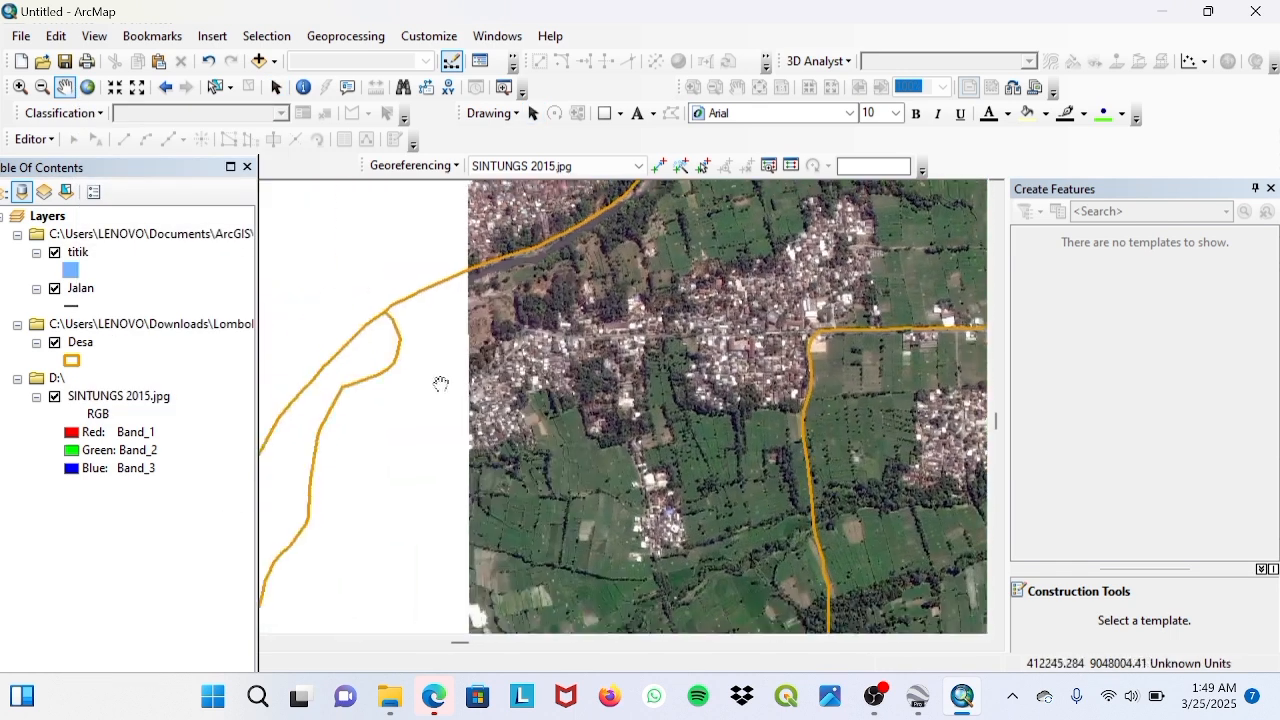
left_click_drag(687, 358, 617, 182)
left_click_drag(813, 347, 502, 490)
left_click_drag(815, 390, 477, 442)
scroll(460, 350, "up", 2)
left_click_drag(569, 336, 710, 312)
left_click_drag(730, 256, 632, 393)
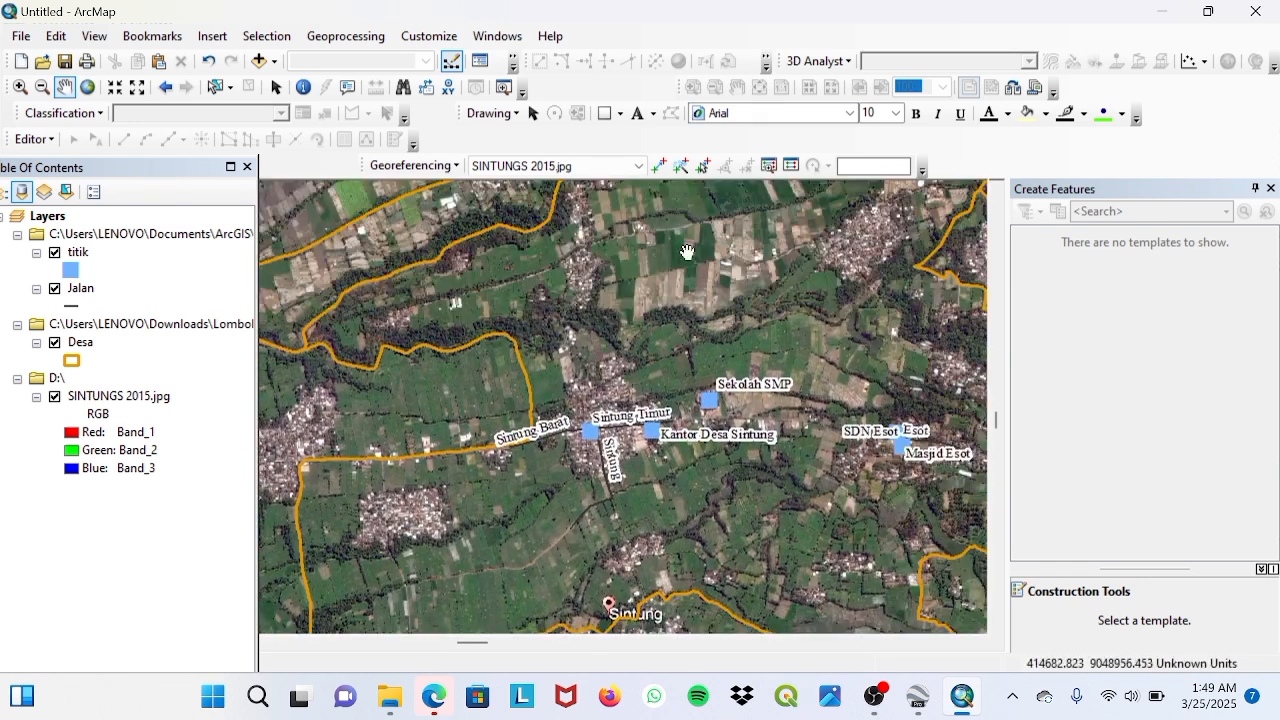
Step: Start a new shapefile in the praktikum acara 2 folder and name it Pemukiman
left_click(514, 65)
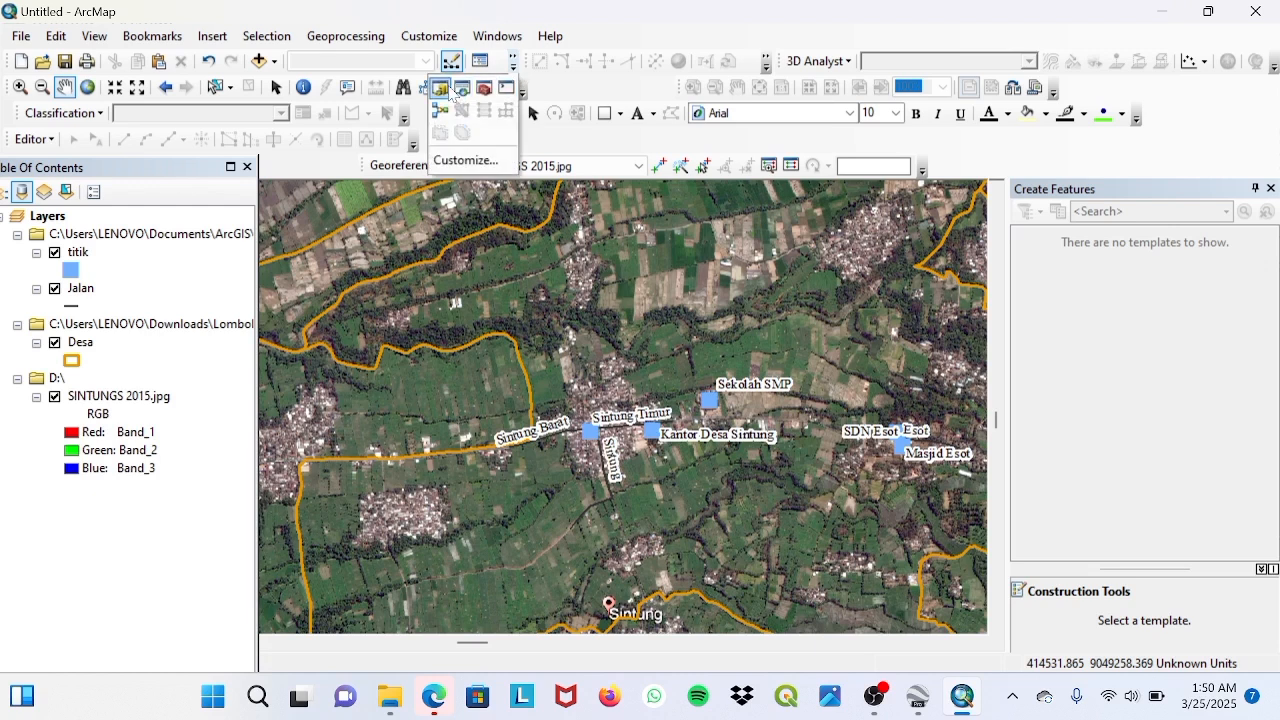
left_click(442, 89)
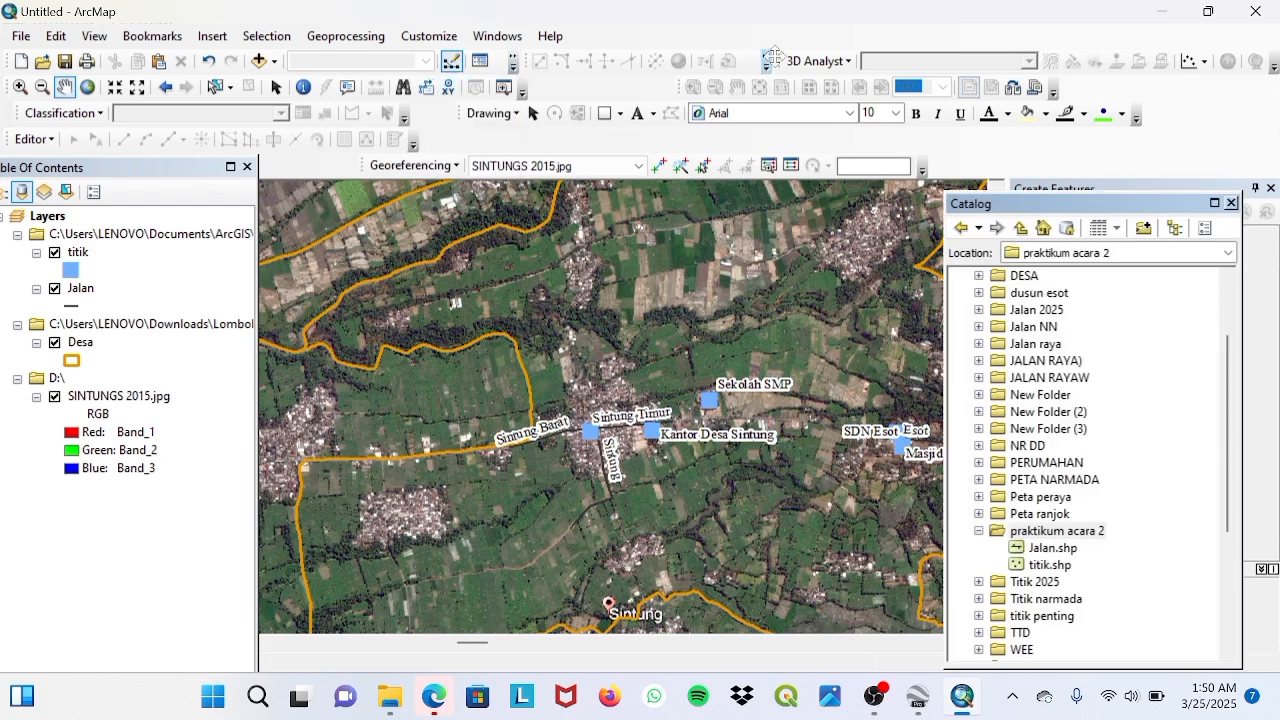
right_click(1030, 538)
mouse_move(1070, 466)
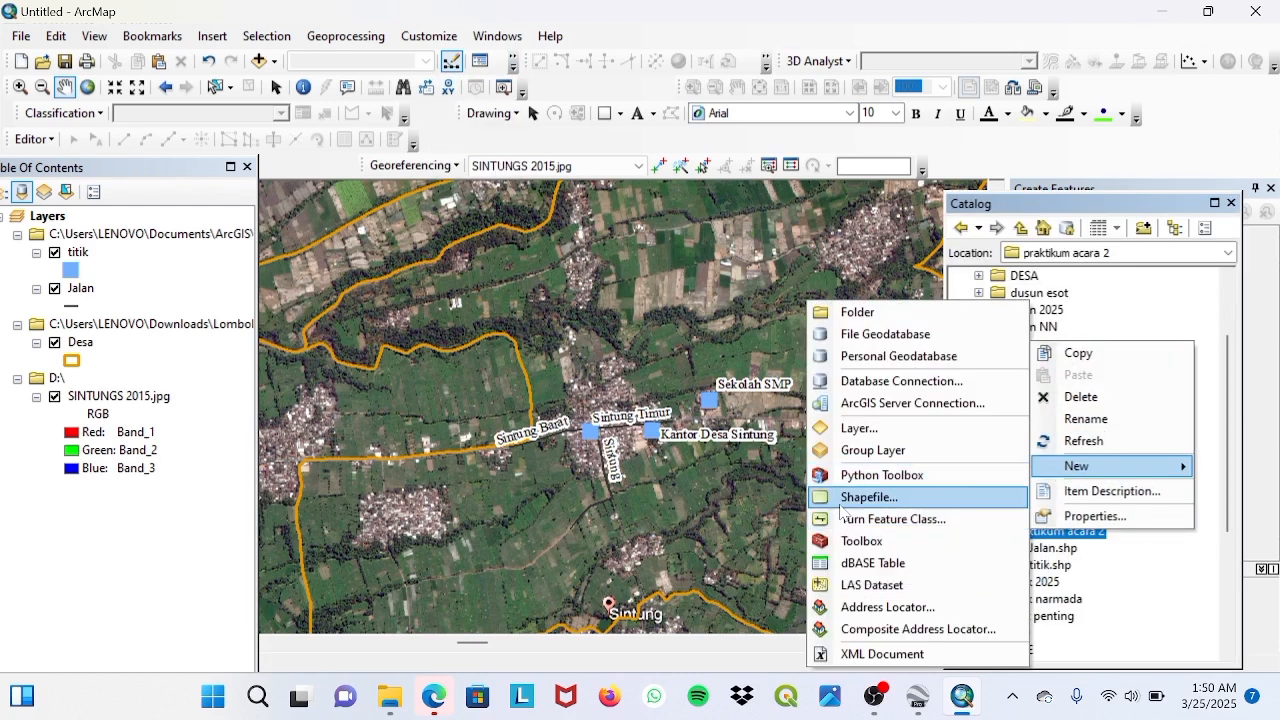
left_click(840, 500)
key("BackSpace")
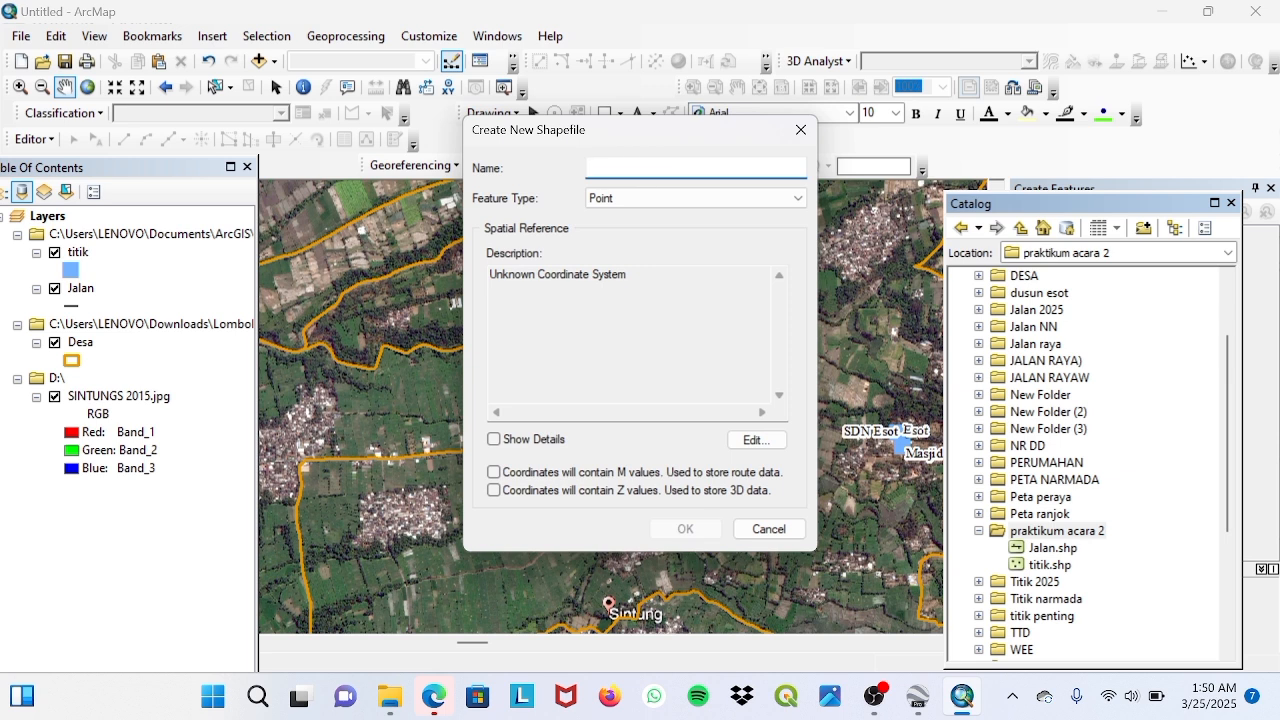
type("Pemukiman")
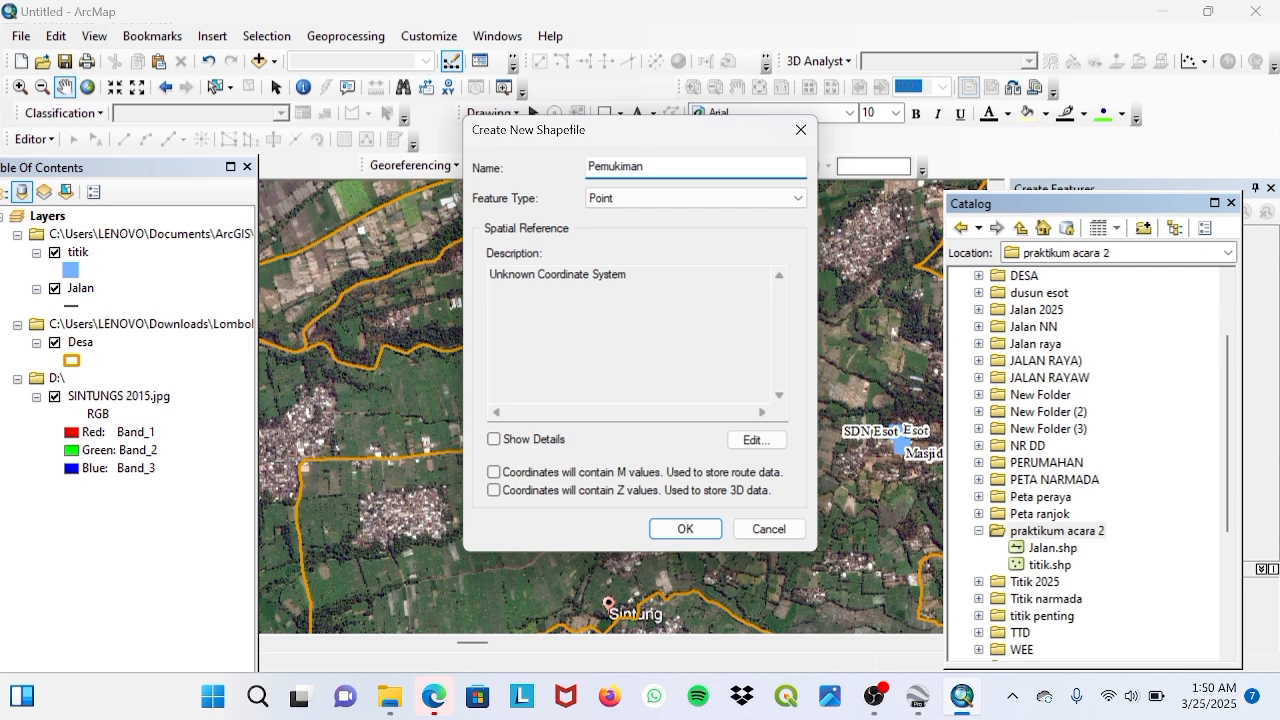
Step: Create Pemukiman as a polygon shapefile with the WGS 1984 UTM Zone 50S coordinate system, and close the Catalog
left_click(797, 198)
left_click(612, 242)
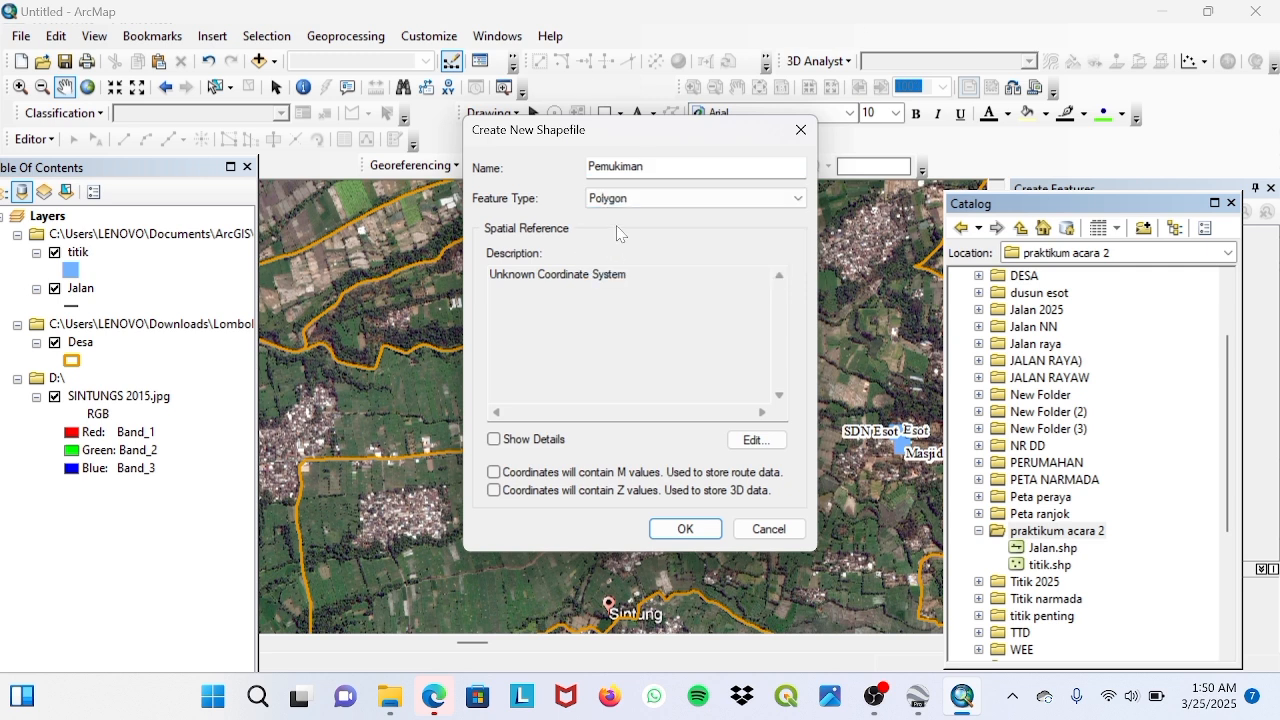
left_click(740, 441)
left_click(560, 186)
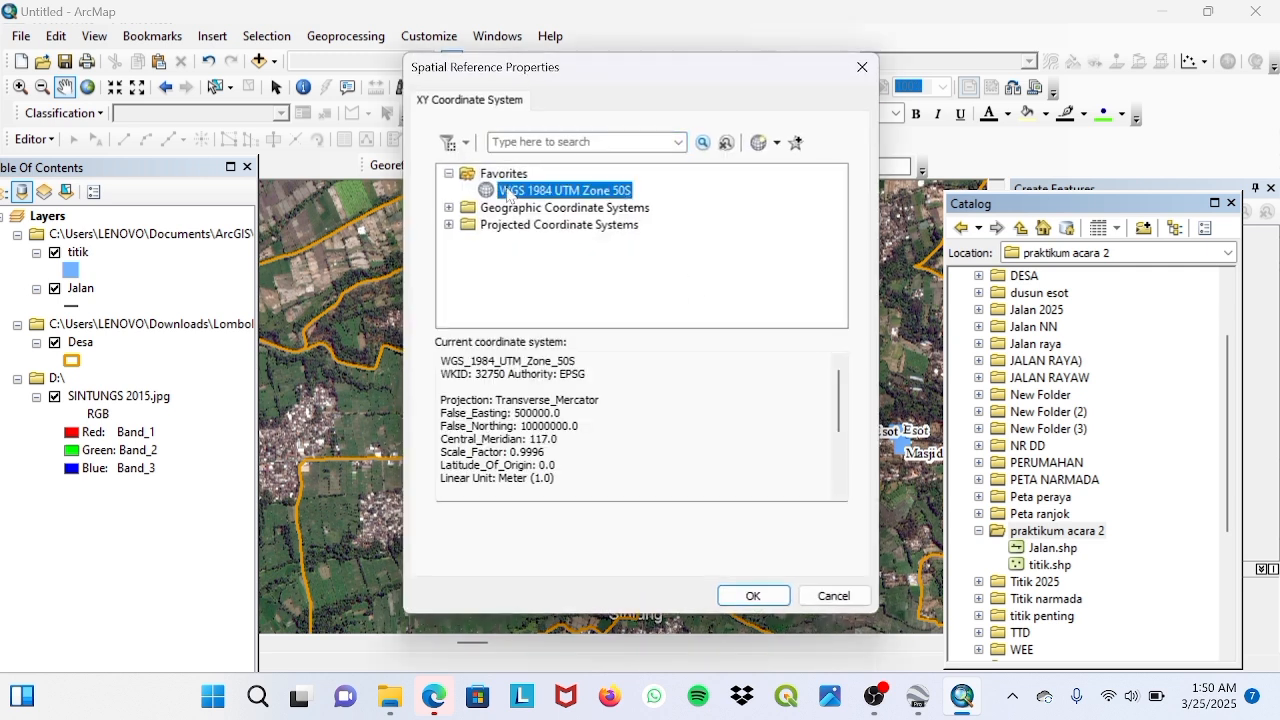
left_click(757, 595)
left_click(685, 529)
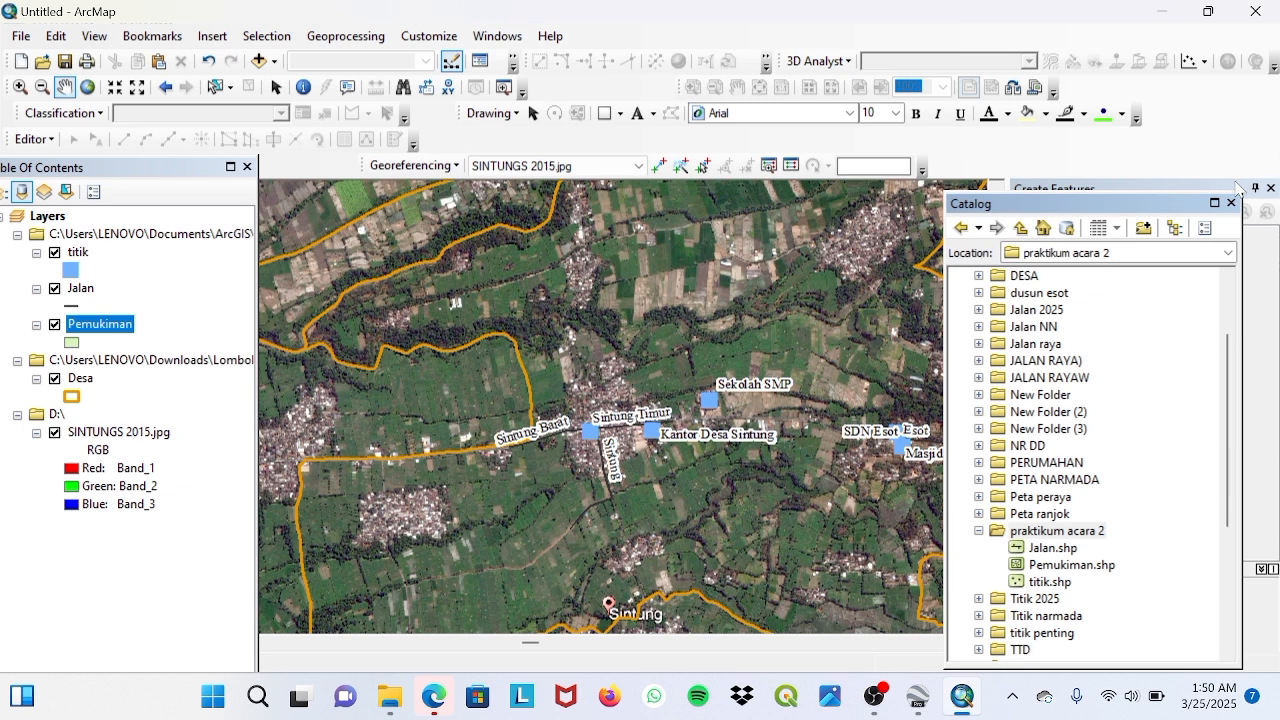
left_click(1231, 203)
Step: Start editing the Pemukiman layer and continue past the start-editing dialog
right_click(102, 330)
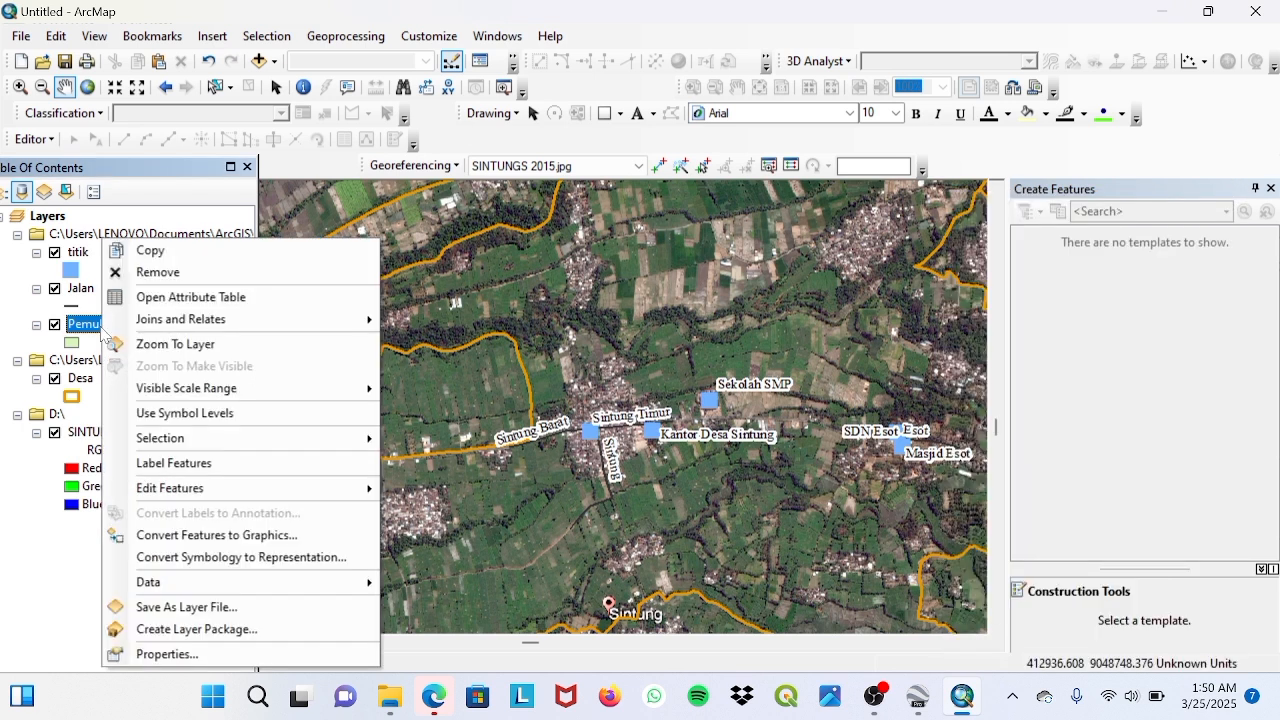
mouse_move(316, 478)
left_click(440, 489)
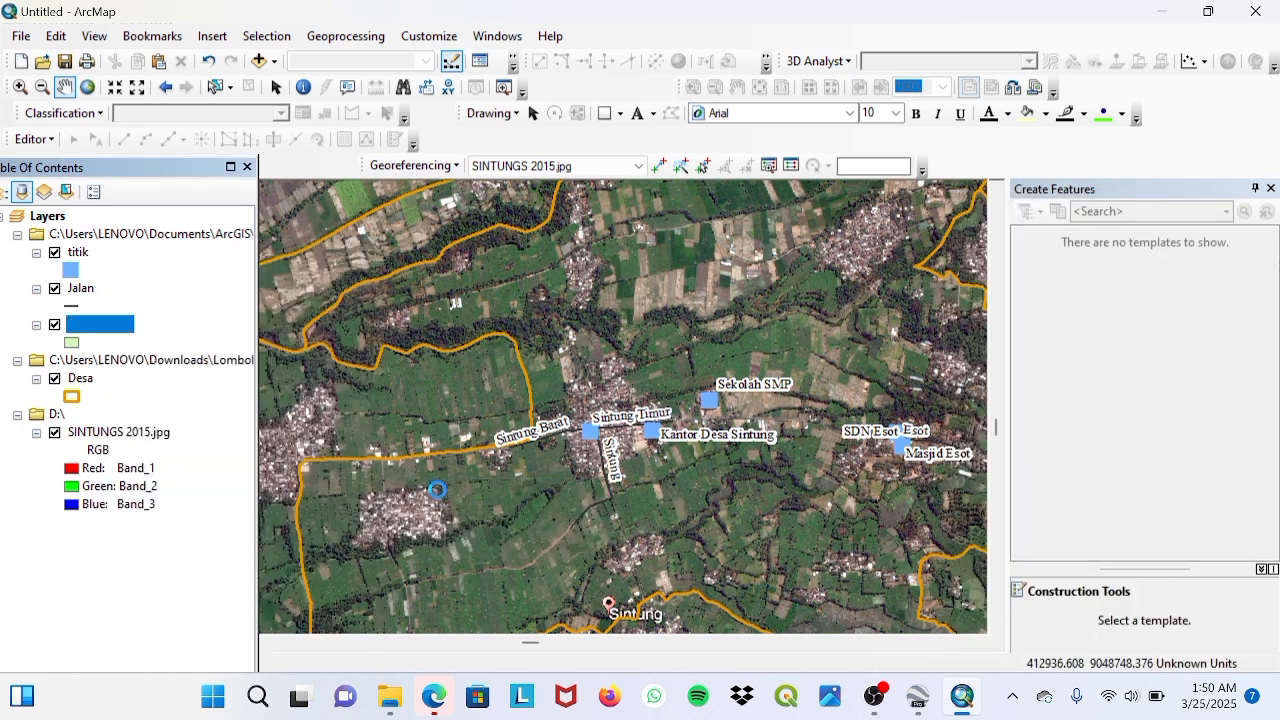
left_click(748, 558)
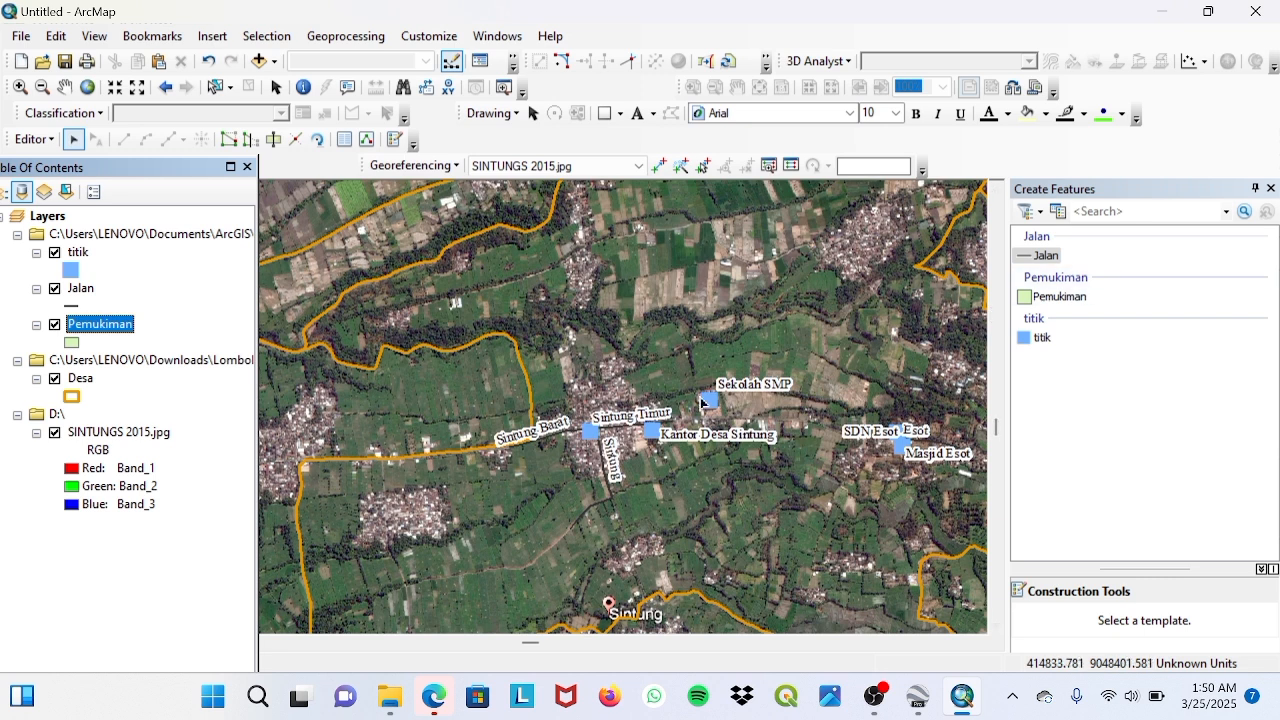
Step: Digitize a Pemukiman polygon around the settlement surrounding Masjid Desa Sintung and Kantor Desa Sintung, following its outer edge
scroll(612, 407, "down", 2)
scroll(612, 407, "down", 1)
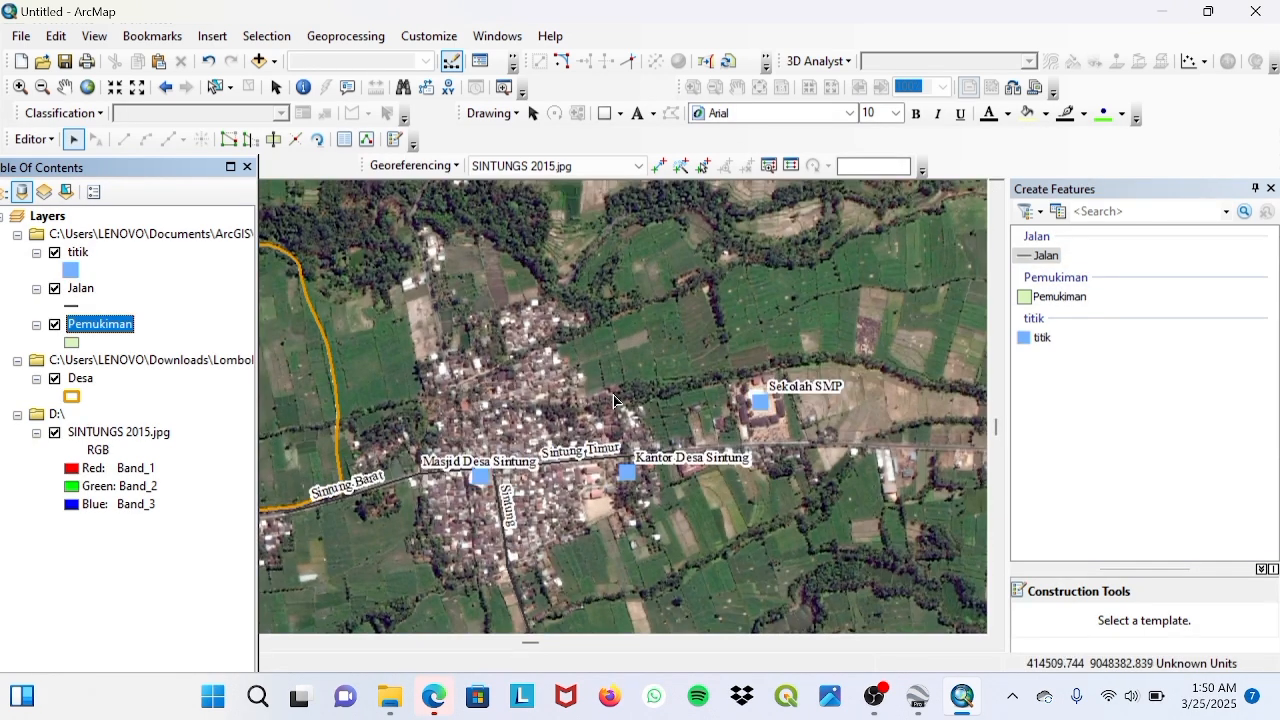
left_click(1047, 302)
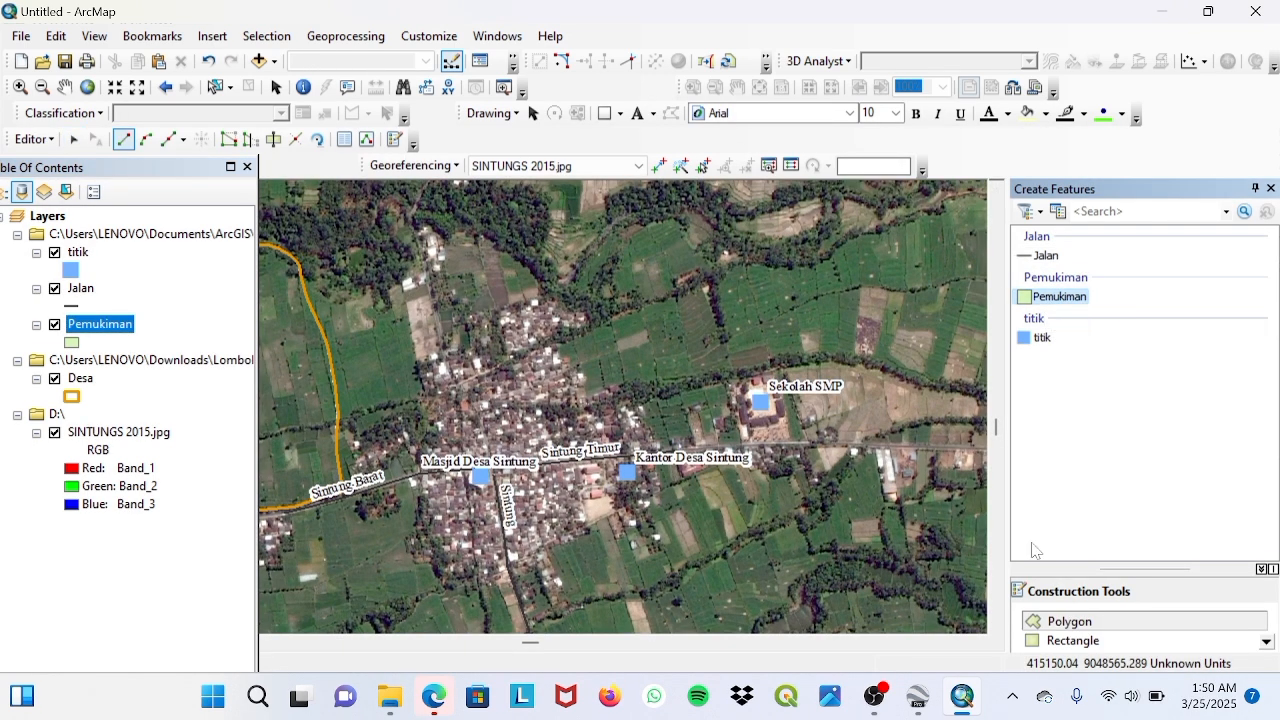
left_click(1040, 621)
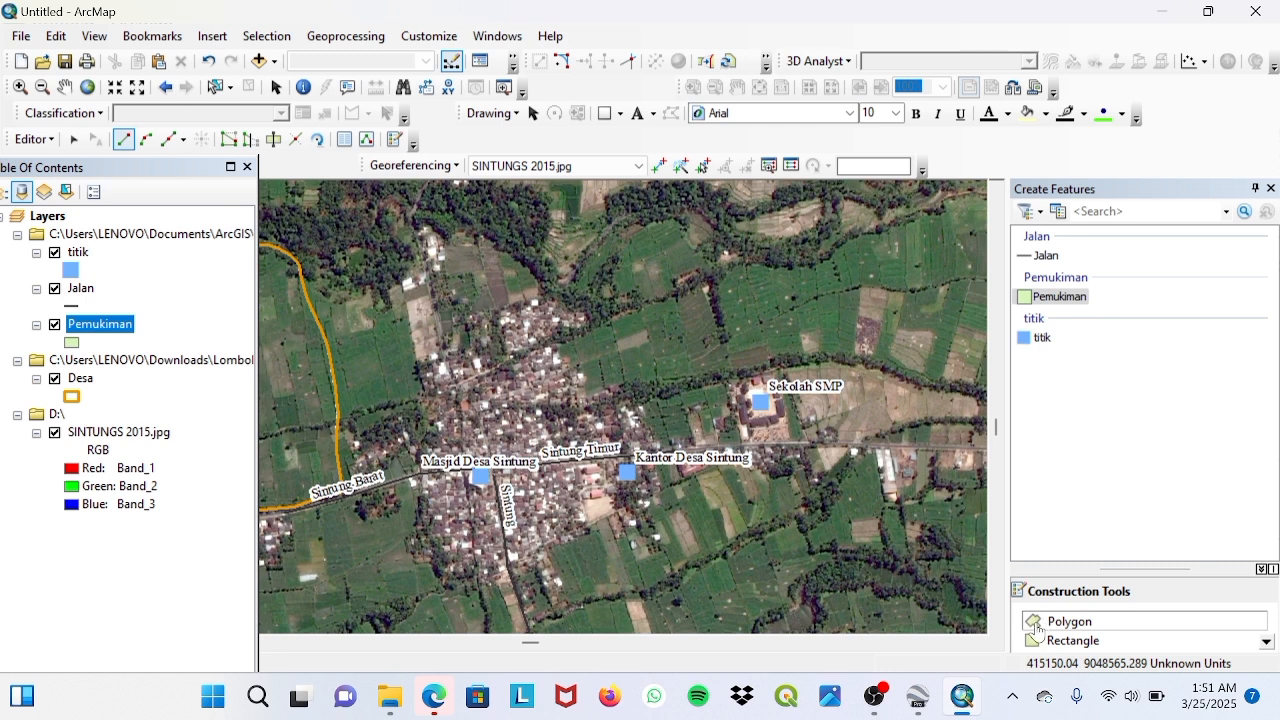
left_click(417, 360)
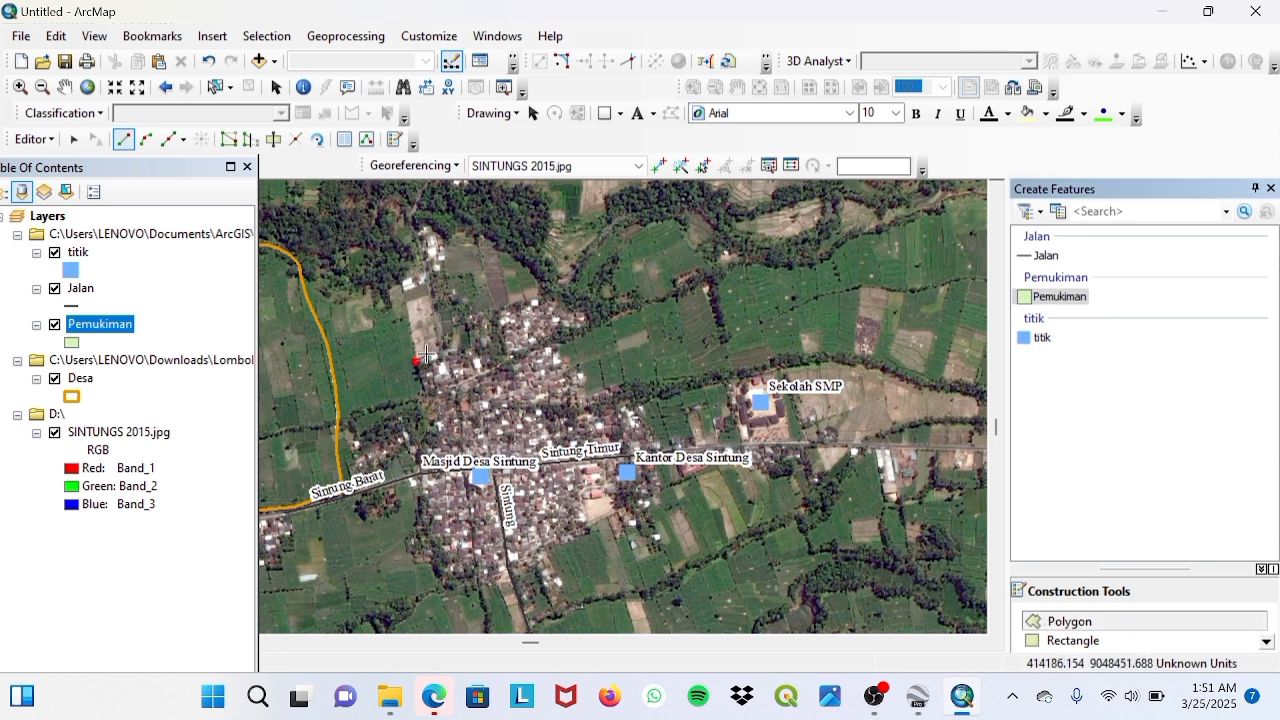
left_click(461, 316)
left_click(554, 290)
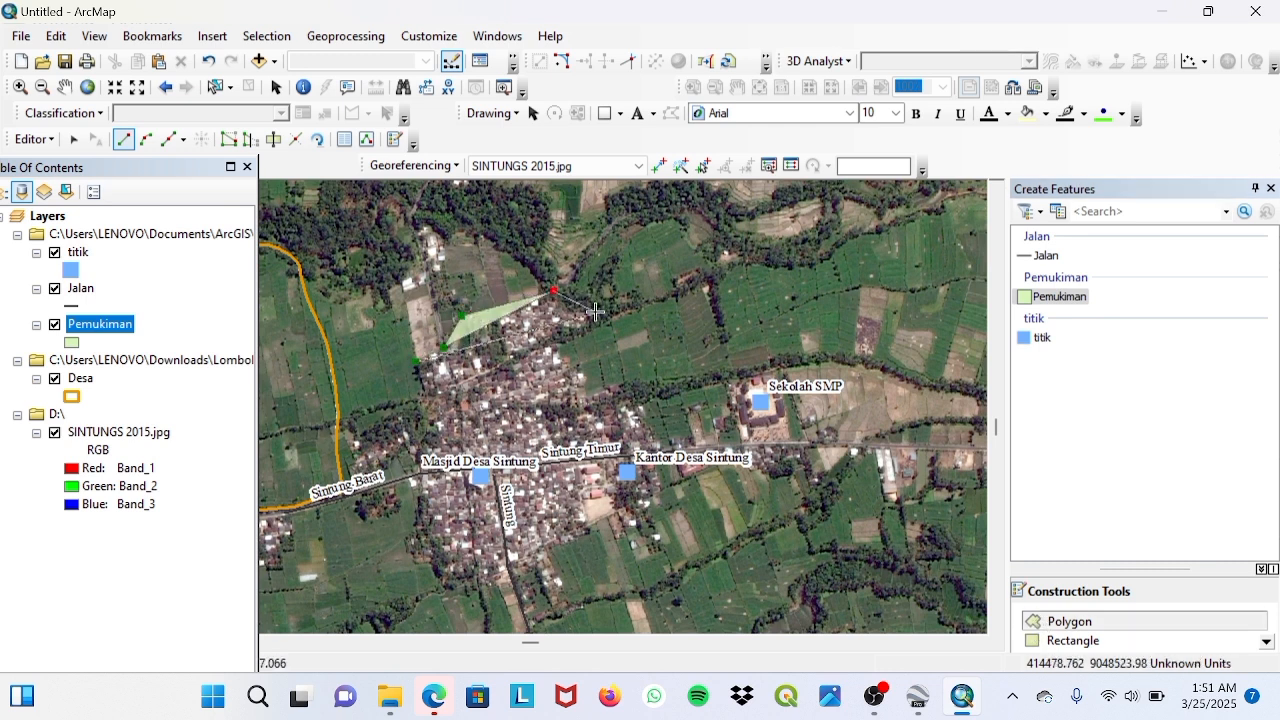
left_click(597, 317)
left_click(564, 345)
left_click(565, 359)
left_click(587, 372)
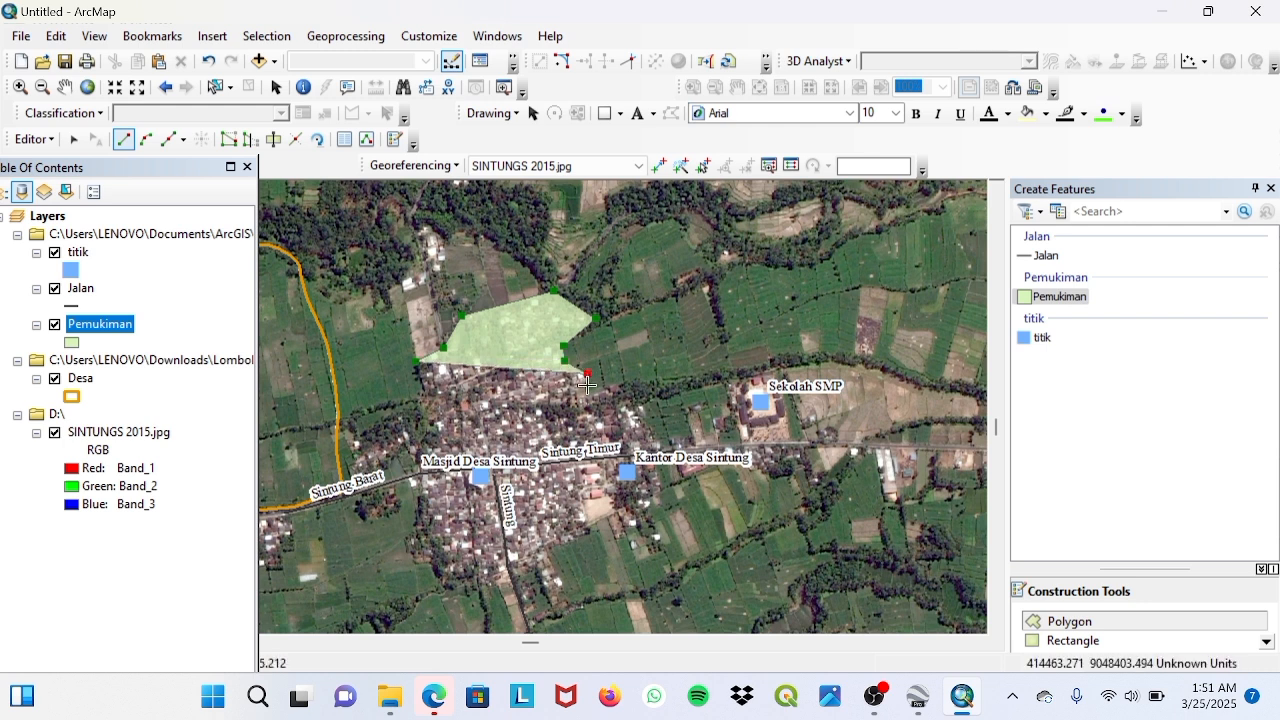
left_click(588, 398)
left_click(624, 384)
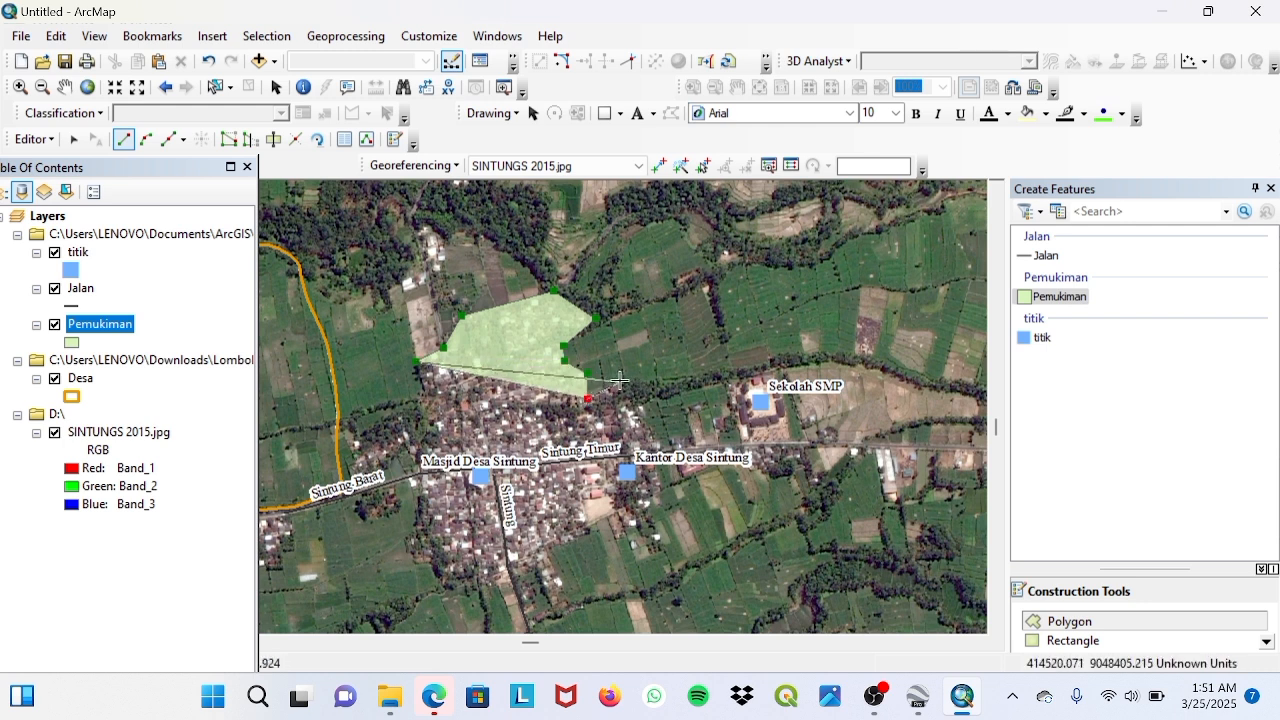
left_click(660, 441)
left_click(656, 503)
left_click(666, 548)
left_click(648, 552)
left_click(598, 527)
left_click(546, 555)
left_click(583, 605)
left_click(530, 630)
left_click(491, 580)
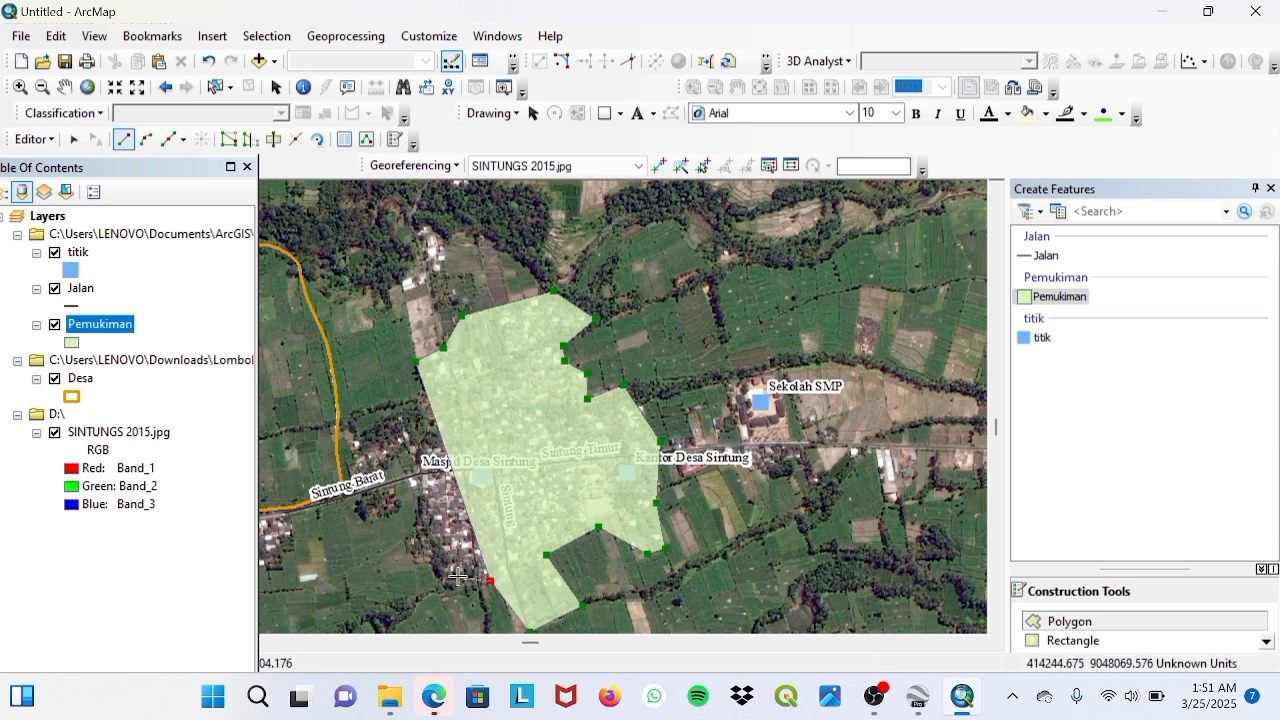
left_click(454, 580)
left_click(411, 548)
left_click(420, 521)
left_click(370, 518)
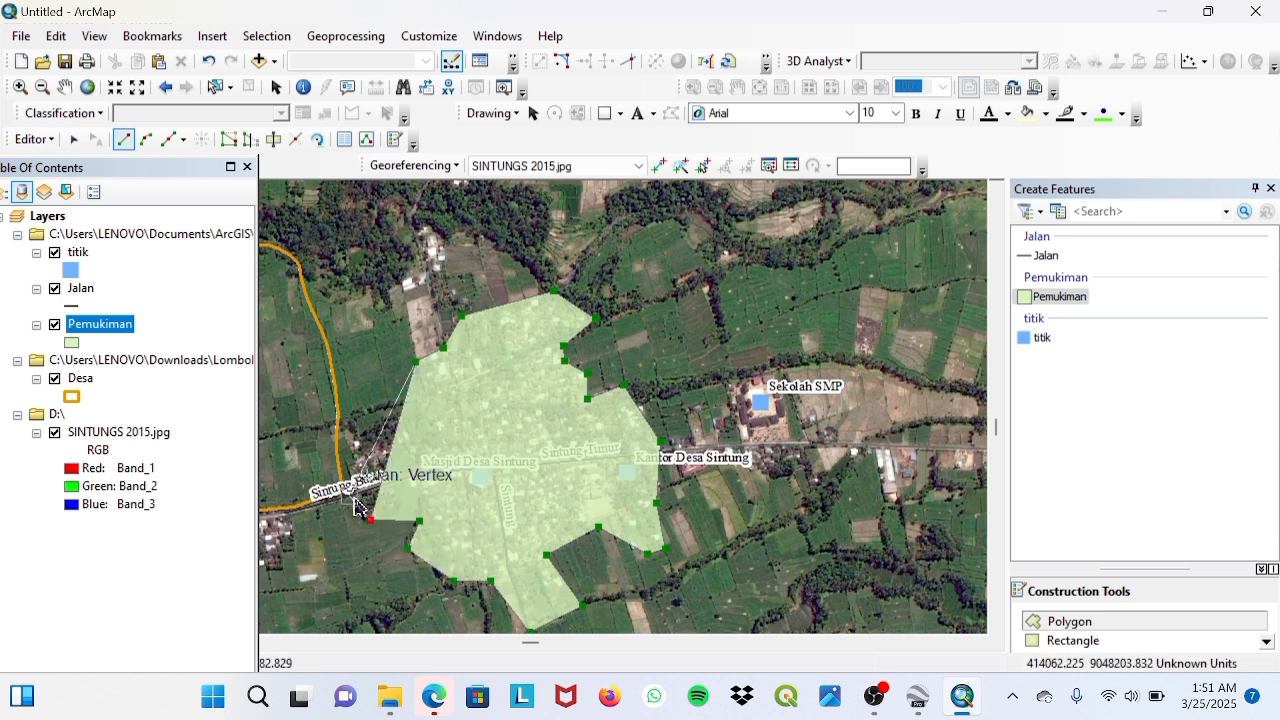
left_click(350, 496)
left_click(357, 440)
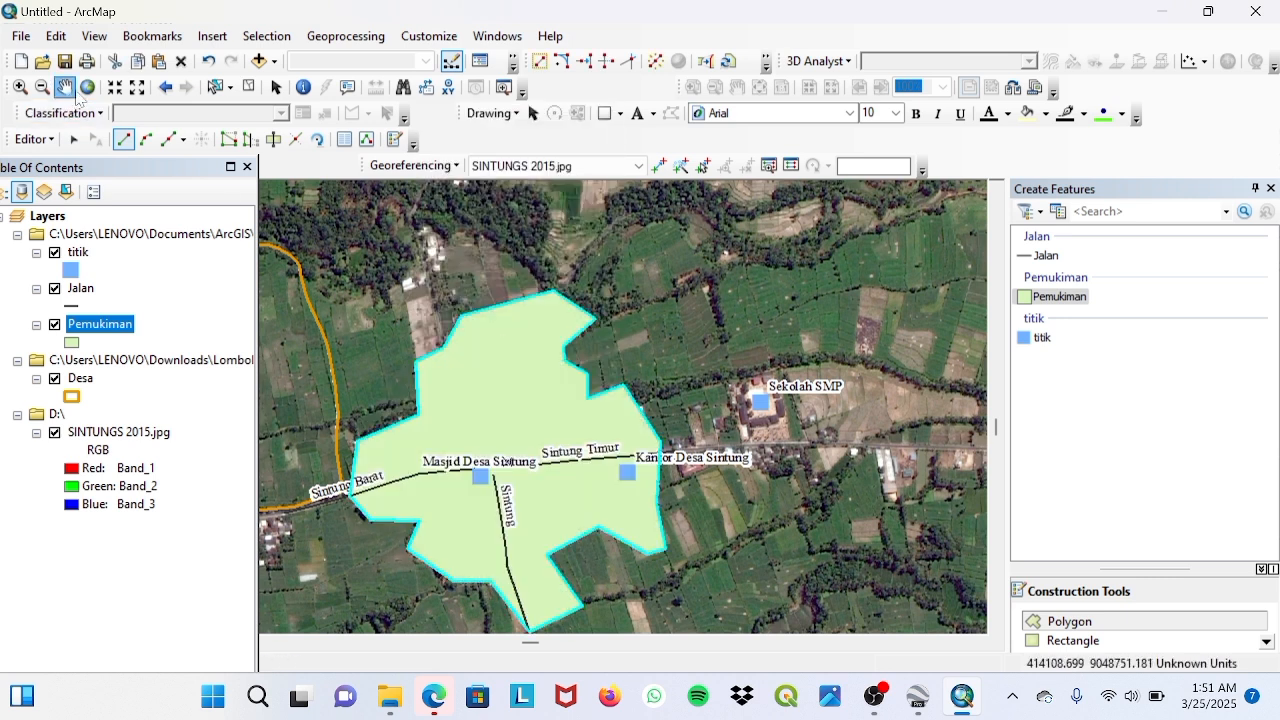
Step: Digitize a Pemukiman polygon around the dense settlement southwest of the main polygon and finish the sketch
left_click(75, 92)
left_click_drag(350, 303, 683, 112)
left_click_drag(410, 419, 545, 281)
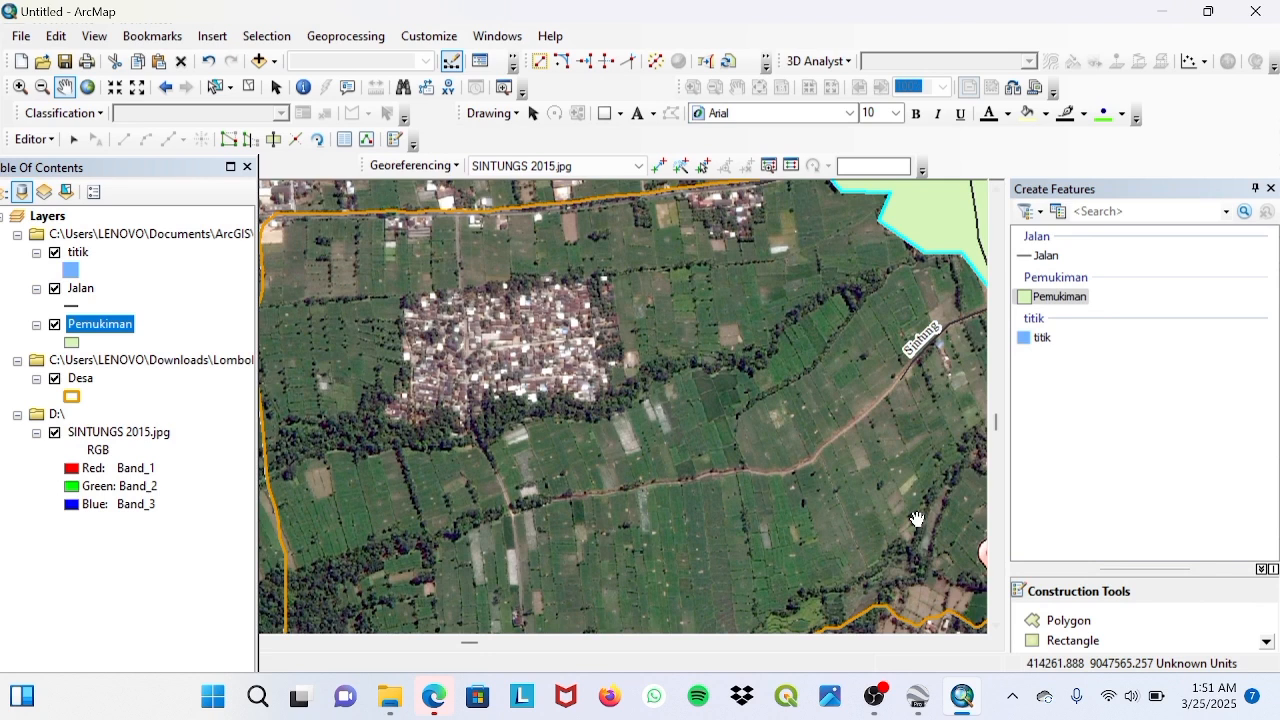
left_click(1037, 621)
left_click(614, 268)
left_click(632, 403)
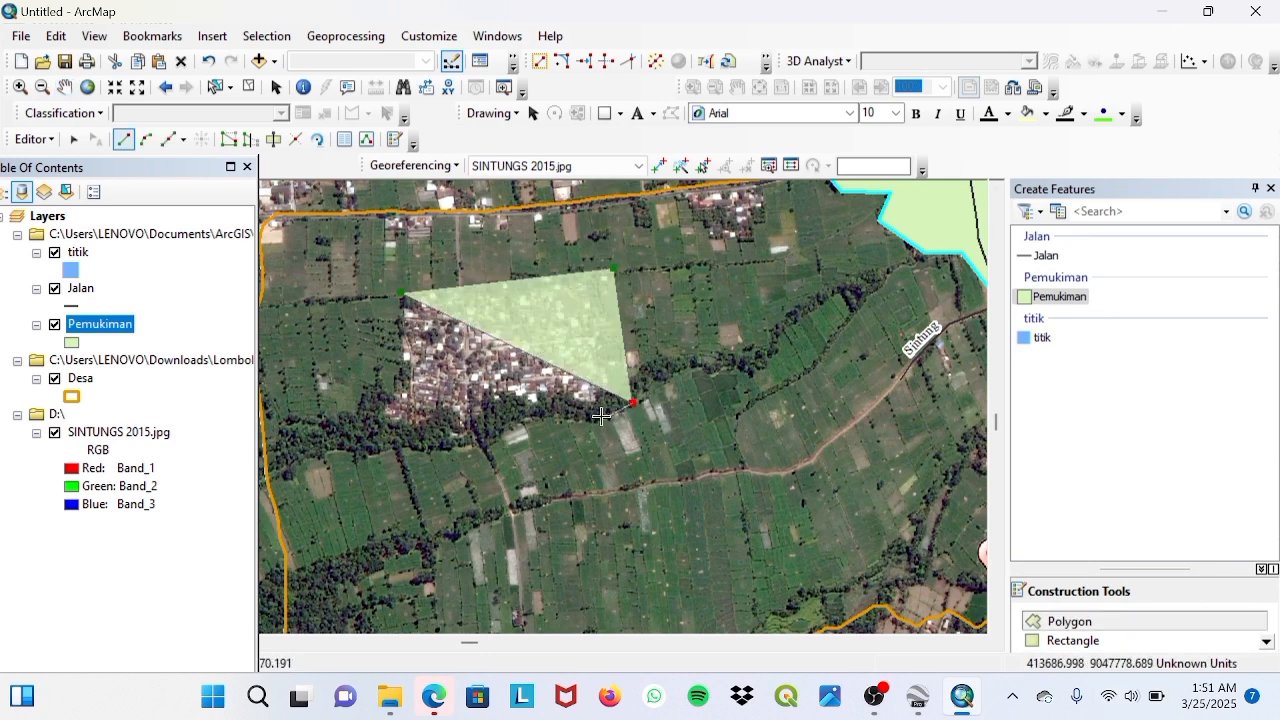
left_click(478, 442)
left_click(378, 427)
right_click(396, 357)
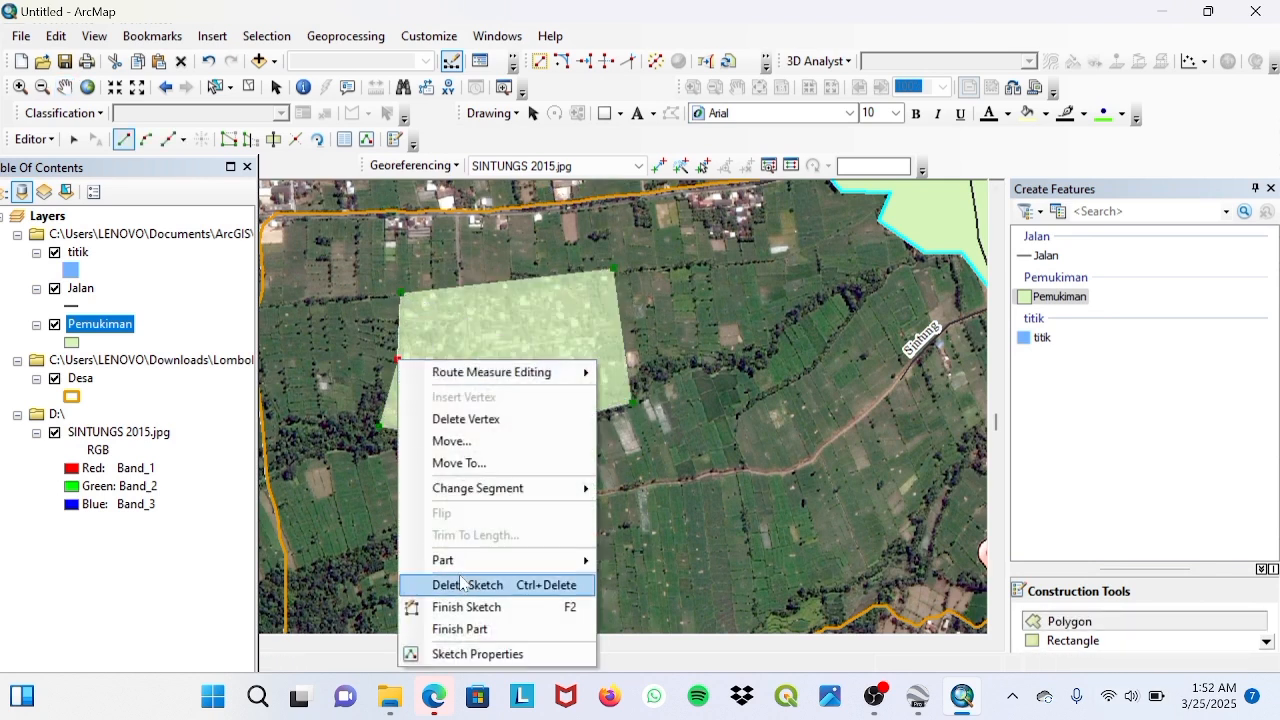
left_click(480, 603)
Step: Digitize a Pemukiman polygon around the settlement just inside the southwestern village boundary, southeast of the dense tree cover
left_click(65, 87)
left_click_drag(723, 384, 484, 275)
left_click_drag(384, 509, 724, 346)
left_click(1047, 621)
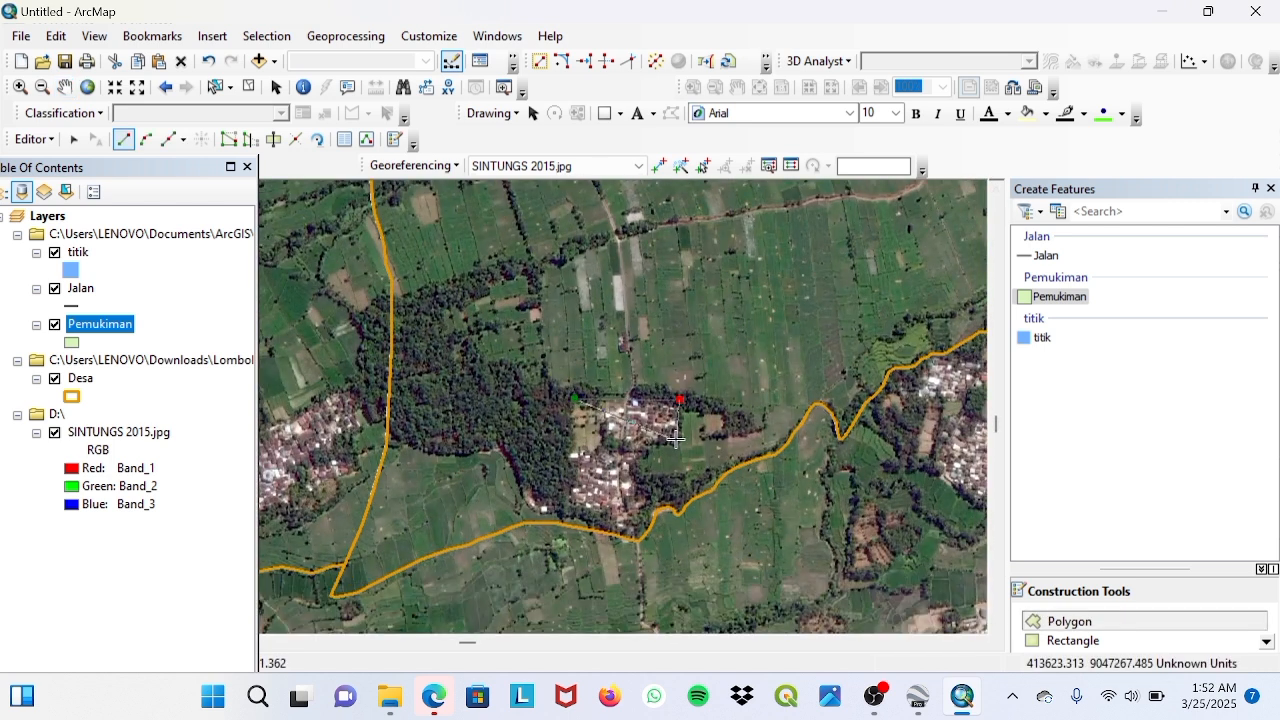
left_click(677, 440)
left_click(646, 443)
left_click(635, 470)
left_click(627, 540)
left_click(566, 505)
right_click(558, 510)
left_click(625, 443)
Step: Digitize a Pemukiman polygon around the compact settlement south of the main polygon, just north of the Sintung place marker
left_click(65, 87)
left_click_drag(744, 277, 245, 530)
left_click(1038, 623)
left_click(662, 364)
left_click(727, 368)
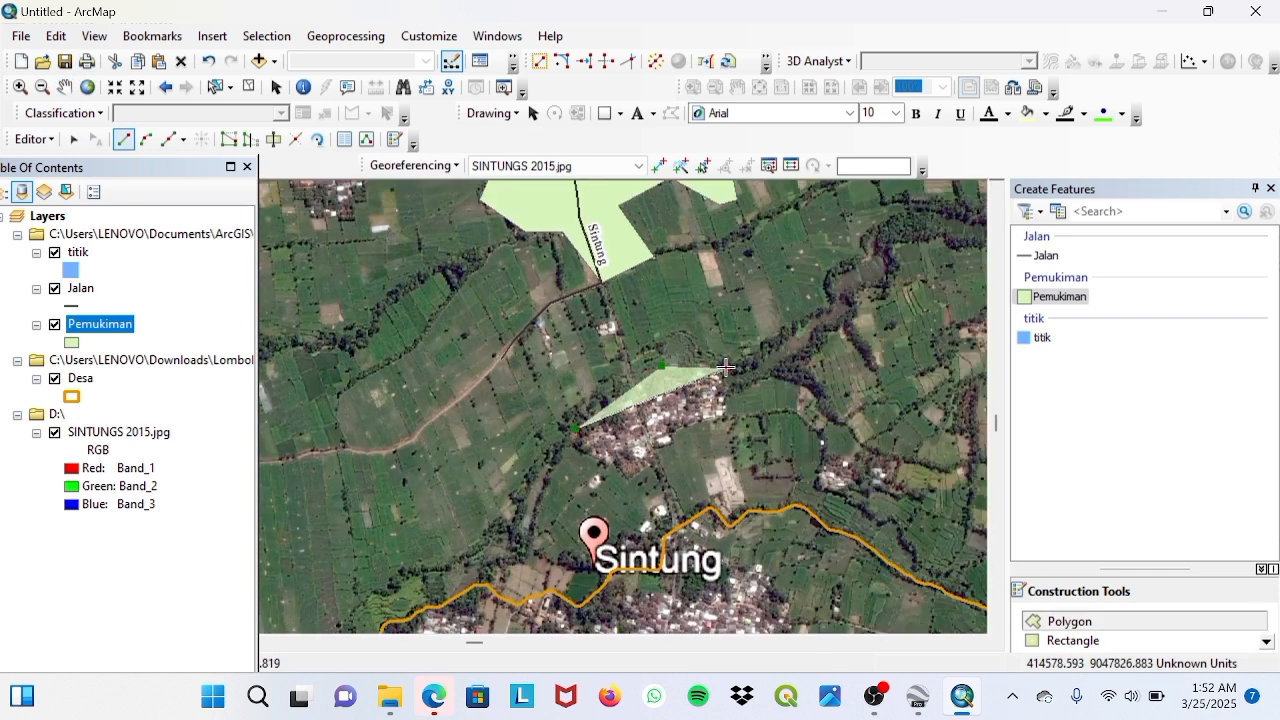
left_click(735, 414)
left_click(671, 436)
left_click(655, 465)
left_click(632, 481)
left_click(606, 466)
left_click(564, 442)
right_click(565, 442)
left_click(622, 380)
Step: Digitize a small Pemukiman polygon around the houses along the south side of the road west of Sintung Barat
left_click(65, 87)
left_click_drag(534, 255, 590, 428)
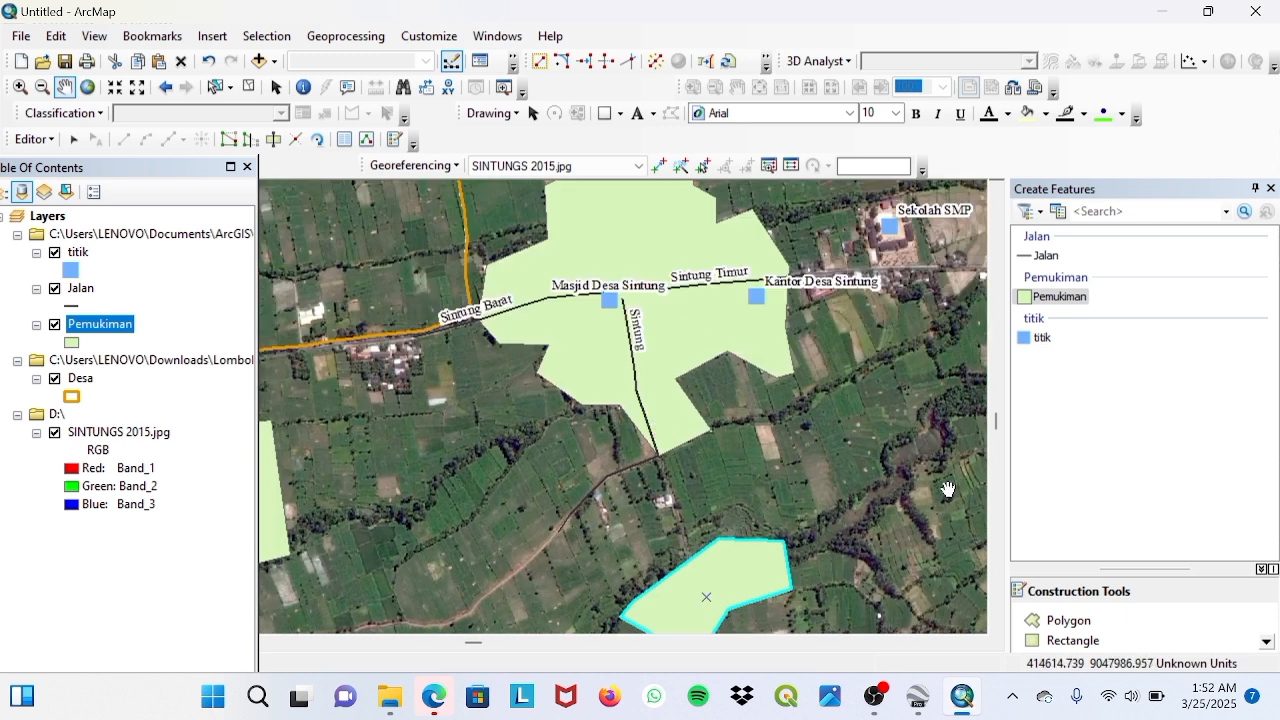
left_click(1038, 621)
left_click(341, 340)
left_click(414, 335)
left_click(425, 370)
left_click(404, 398)
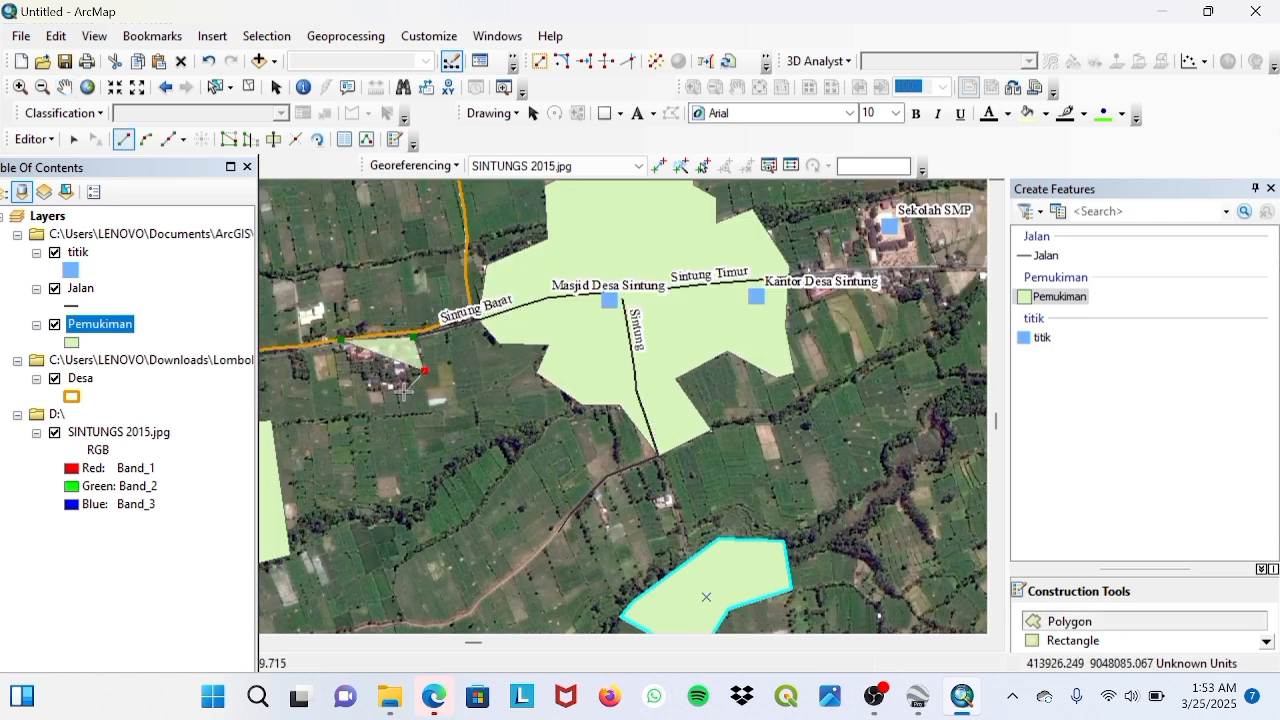
left_click(367, 386)
left_click(346, 362)
right_click(340, 377)
left_click(390, 306)
Step: Move on across the image and digitize a small Pemukiman polygon around the next compact group of buildings
left_click(65, 87)
left_click_drag(800, 325, 549, 394)
mouse_move(640, 482)
left_mouse_down()
mouse_move(578, 397)
mouse_move(629, 184)
left_mouse_up()
mouse_move(614, 414)
left_mouse_down()
mouse_move(619, 400)
mouse_move(458, 554)
mouse_move(572, 484)
left_mouse_up()
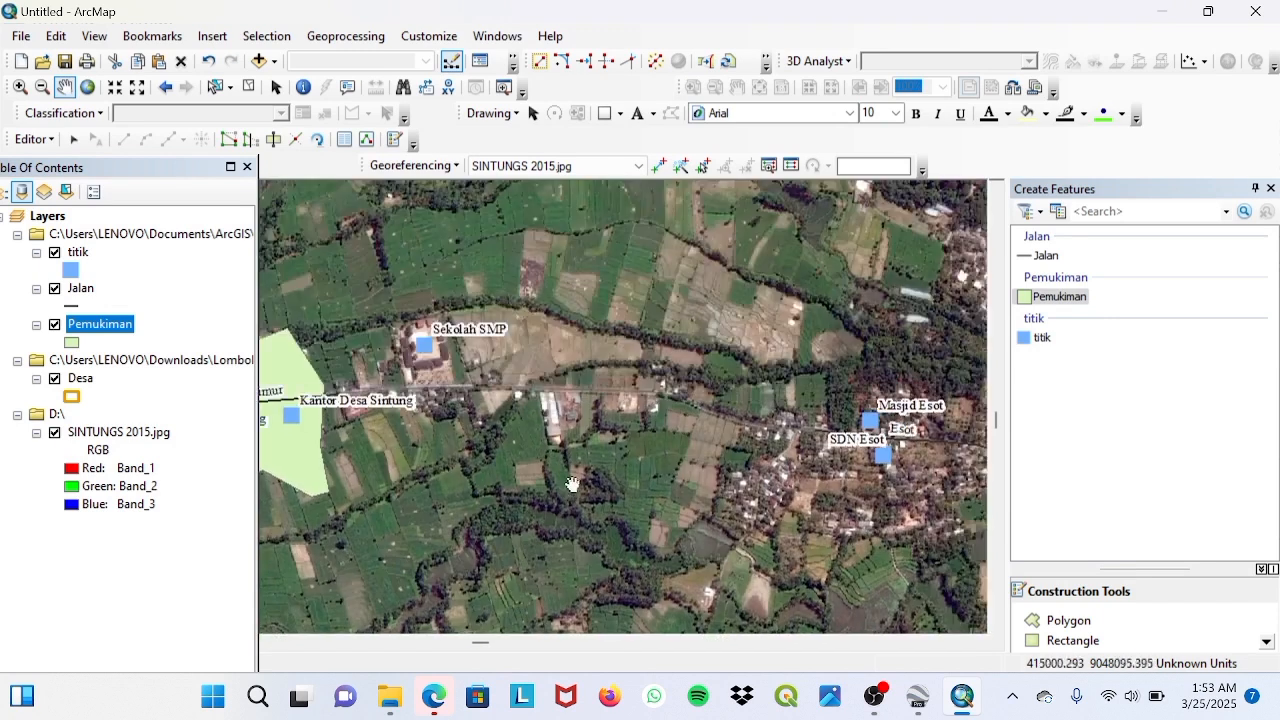
left_click_drag(418, 412, 676, 455)
left_click(1066, 620)
left_click(603, 355)
left_click(605, 425)
left_click(518, 416)
right_click(510, 424)
left_click(585, 350)
Step: Digitize a small four-sided Pemukiman polygon around the cluster south of the northwestern village boundary
left_click(64, 87)
mouse_move(606, 258)
left_mouse_down()
mouse_move(488, 318)
mouse_move(438, 322)
left_mouse_up()
left_click(1066, 620)
left_click(527, 298)
left_click(581, 285)
left_click(590, 333)
left_click(534, 350)
right_click(532, 350)
left_click(600, 609)
Step: Digitize a long, narrow Pemukiman polygon around the roadside settlement running south from the northern village boundary, including its northeastern arm
left_click(76, 89)
left_click_drag(662, 312, 432, 398)
left_click_drag(714, 355, 686, 443)
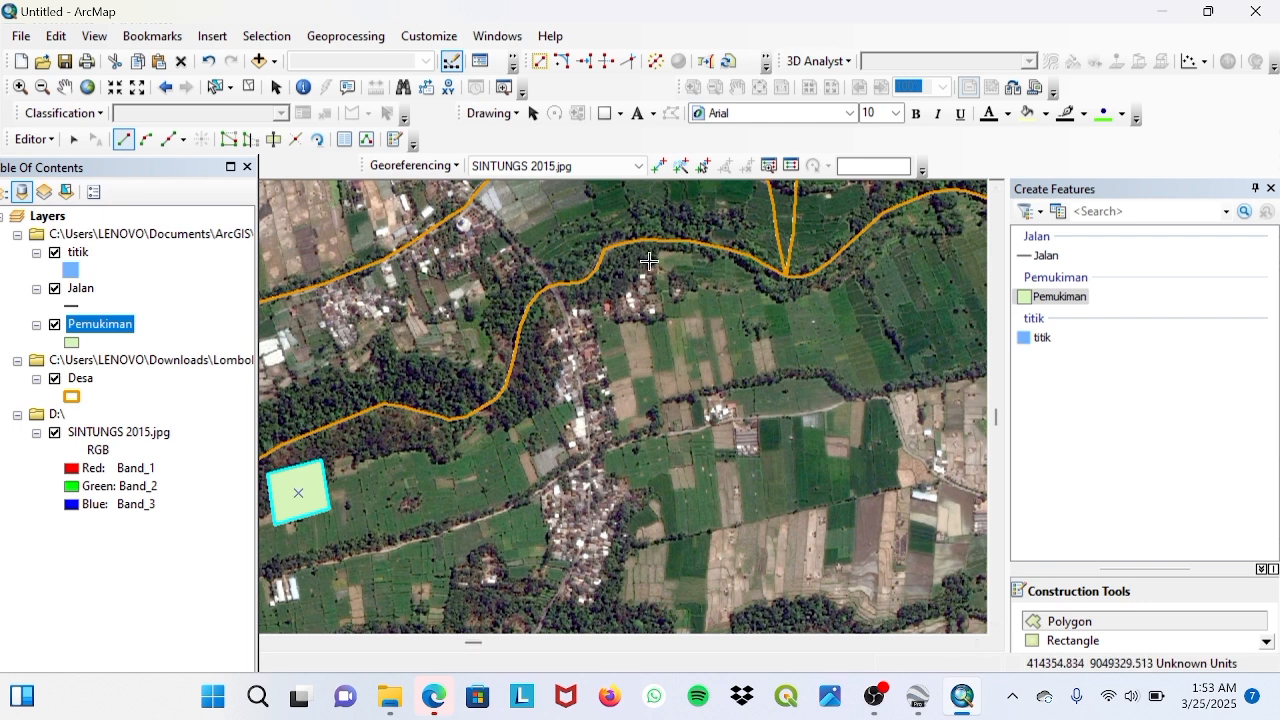
left_click(656, 325)
left_click(611, 322)
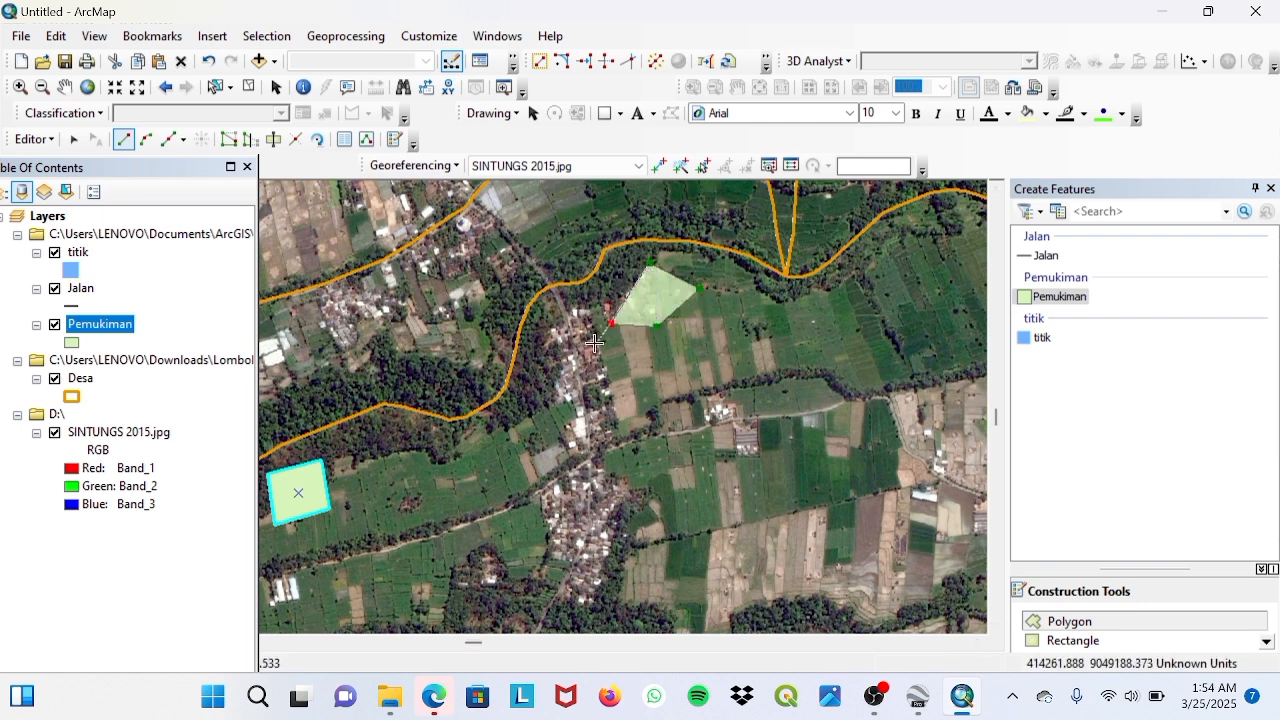
left_click(617, 439)
left_click(599, 464)
left_click(652, 501)
left_click(595, 605)
left_click(531, 586)
left_click(546, 527)
left_click(542, 498)
left_click(580, 463)
left_click(560, 434)
left_click(576, 411)
left_click(552, 382)
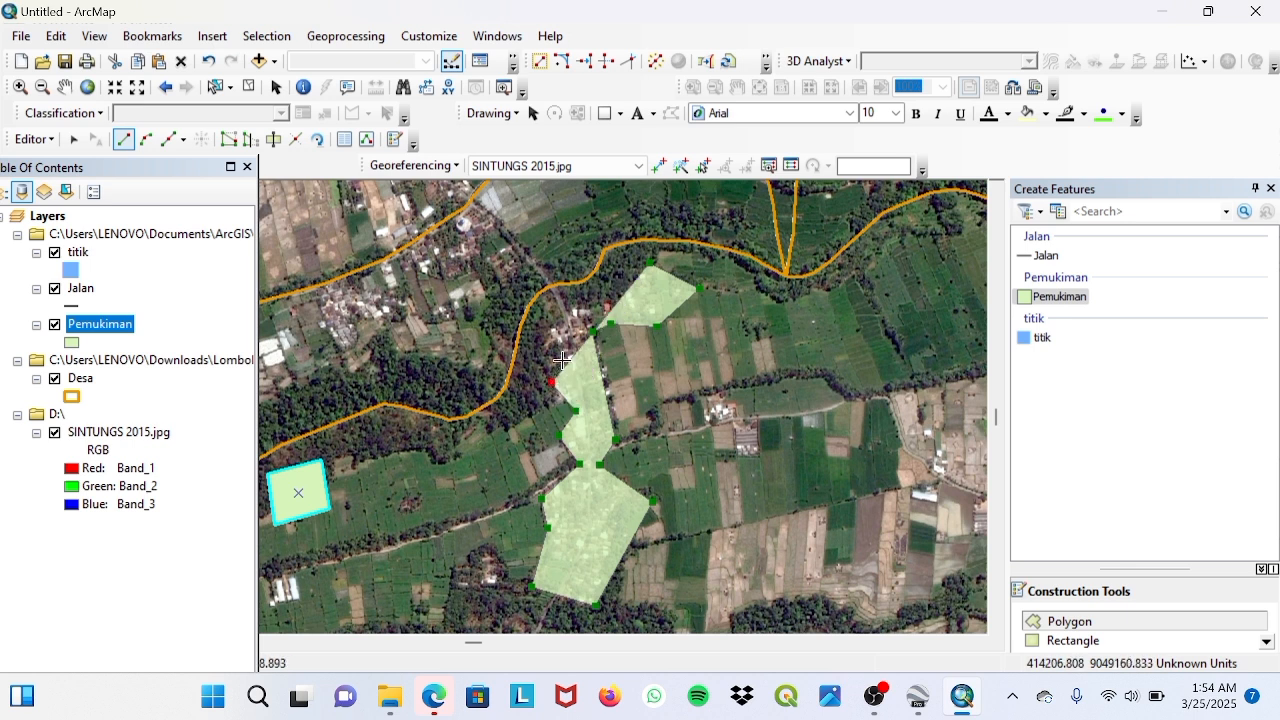
left_click(541, 327)
right_click(620, 296)
left_click(655, 463)
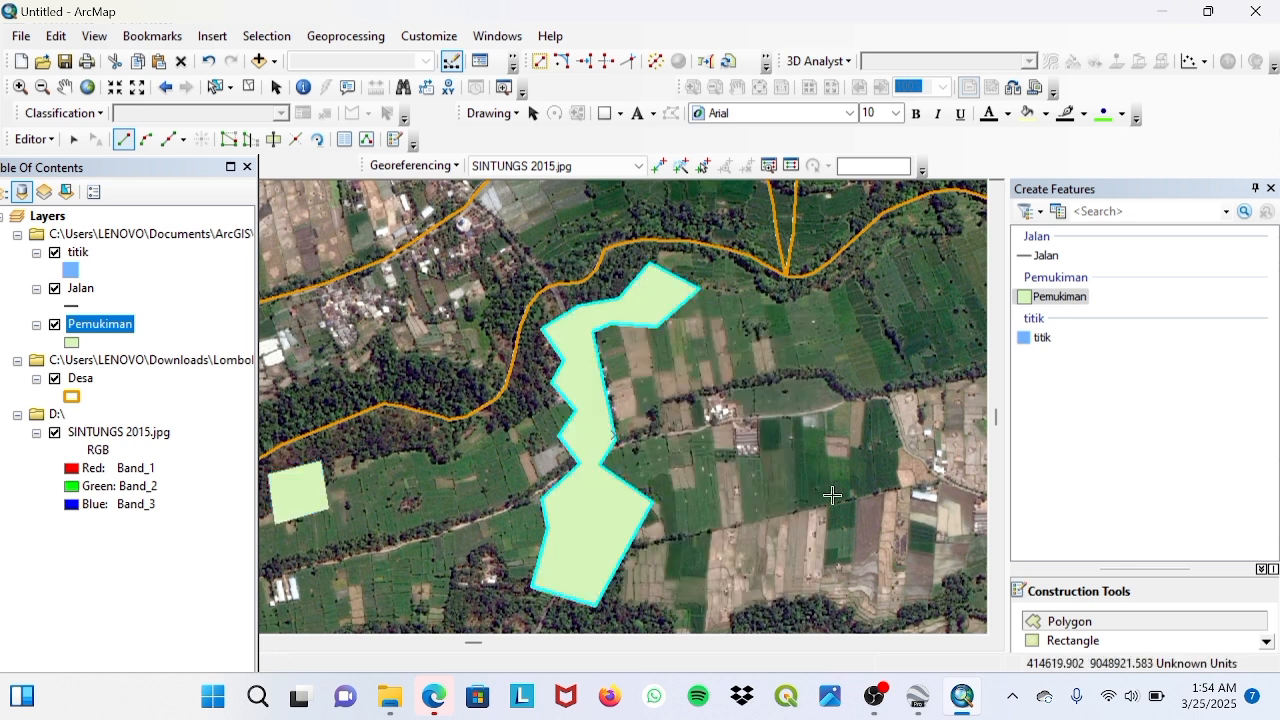
Step: Digitize a Pemukiman polygon around the large northeastern settlement west of the village boundary, including its northeastern extension
left_click(65, 88)
left_click_drag(675, 393, 547, 215)
left_click_drag(644, 281, 420, 529)
left_click_drag(810, 431, 546, 229)
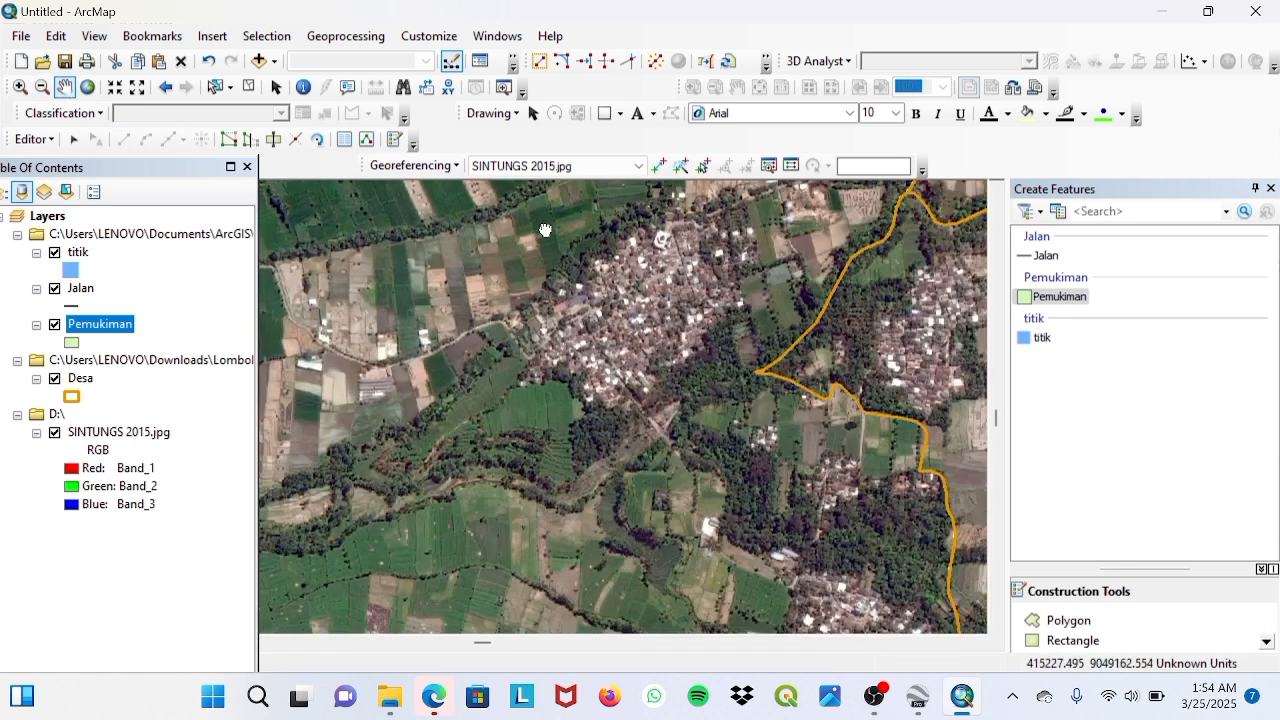
left_click_drag(781, 409, 765, 487)
left_click(1050, 618)
left_click(637, 270)
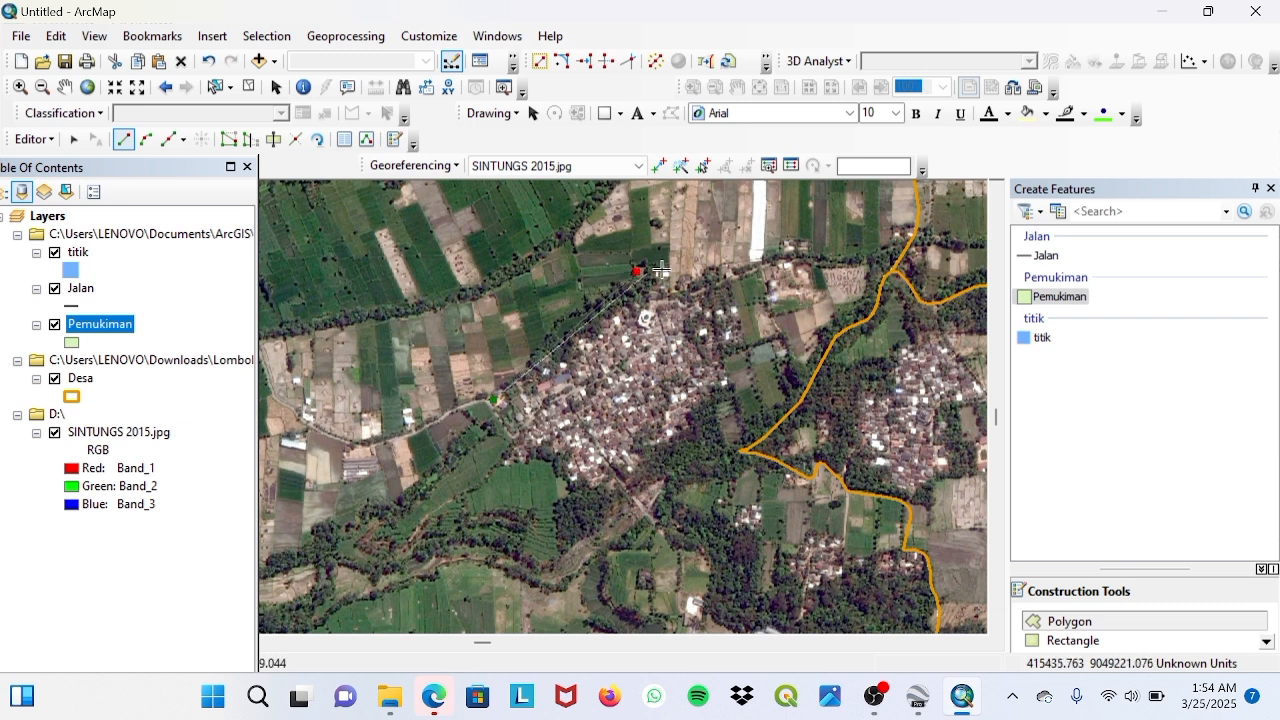
left_click(738, 274)
left_click(793, 232)
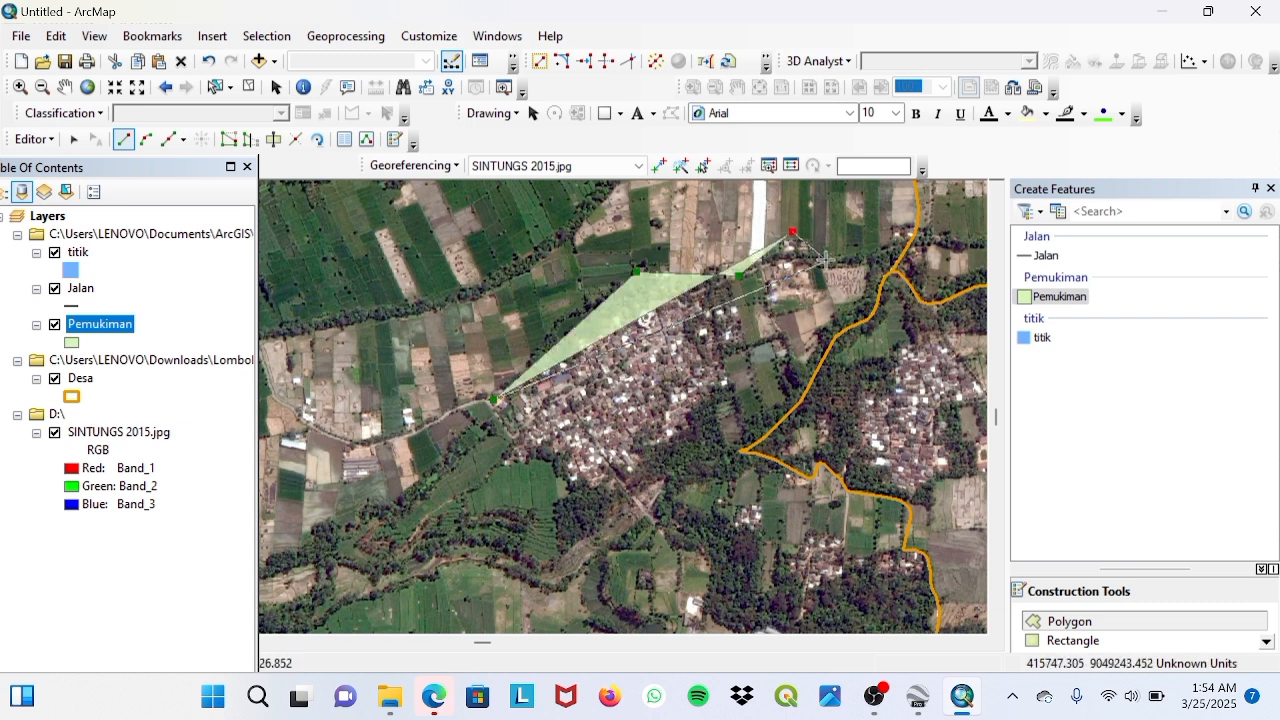
left_click(827, 251)
left_click(824, 297)
left_click(746, 342)
left_click(723, 356)
left_click(734, 387)
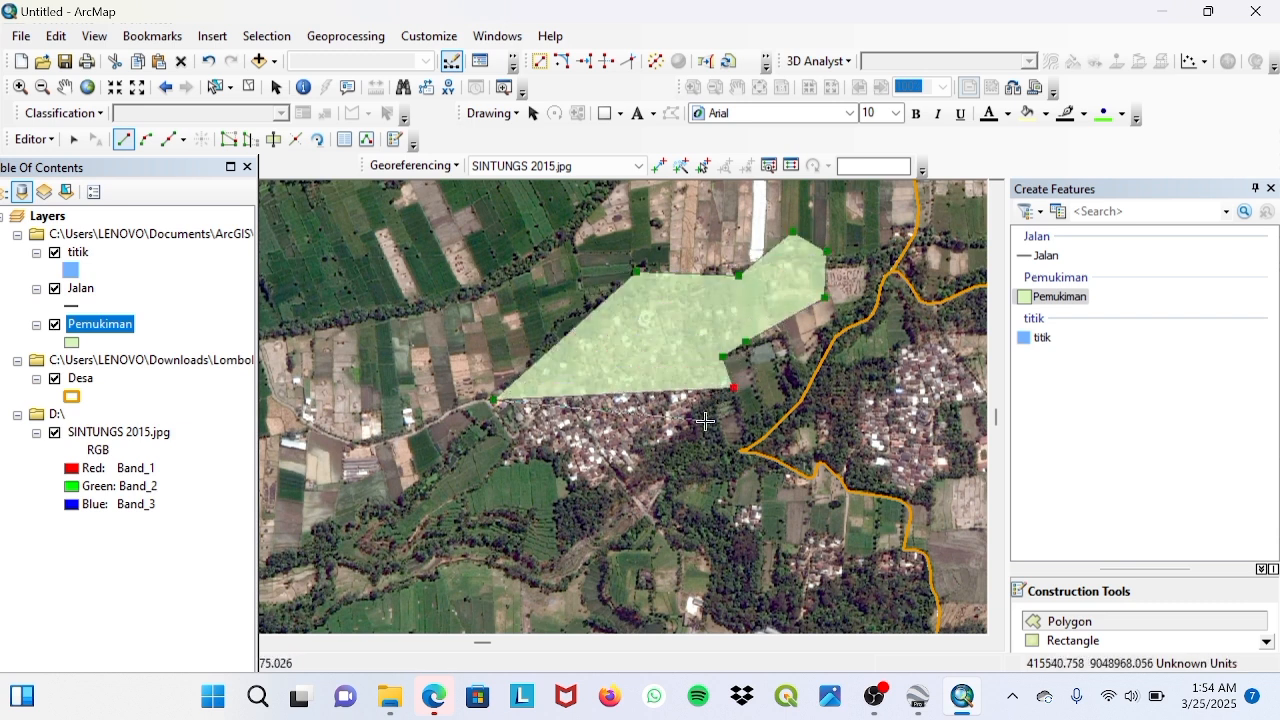
left_click(692, 436)
left_click(629, 479)
left_click(576, 489)
left_click(539, 457)
left_click(502, 465)
right_click(532, 445)
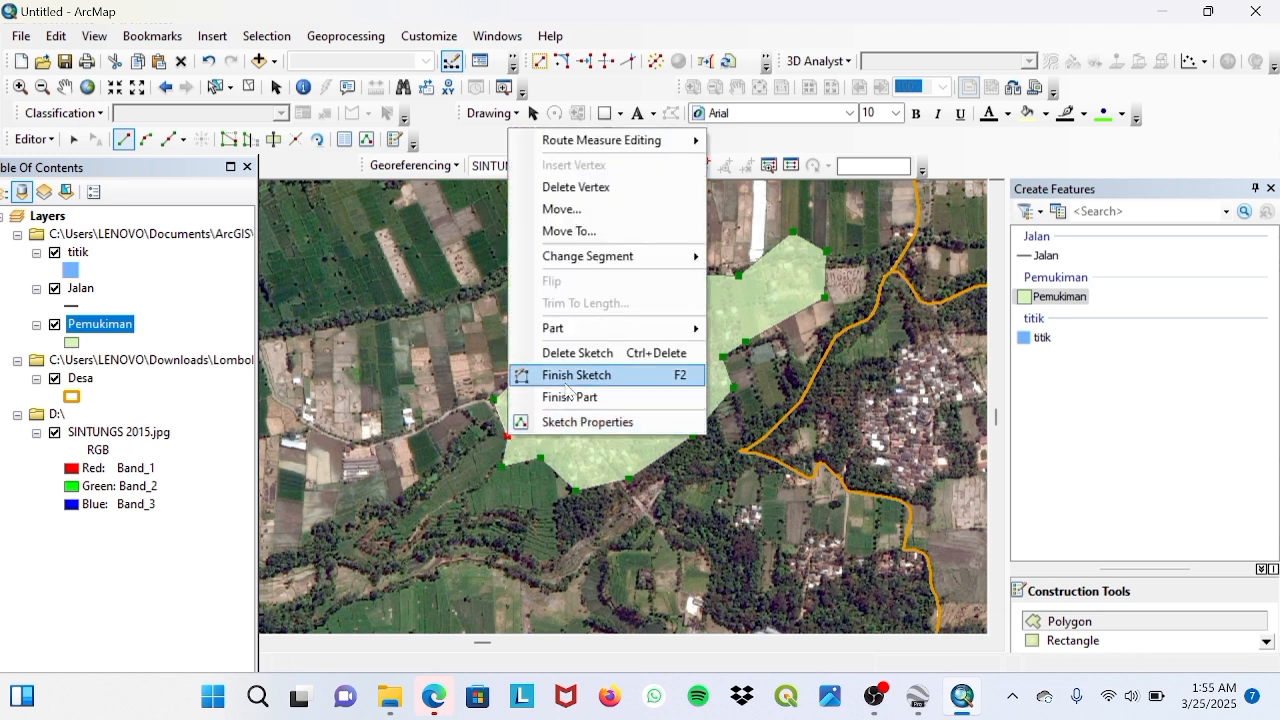
left_click(586, 374)
Step: Digitize a tiny four-sided Pemukiman polygon around the houses southeast of the large northeastern polygon
left_click(64, 86)
scroll(514, 518, "down", 1)
left_click_drag(514, 518, 411, 304)
right_click(590, 285)
left_click(640, 542)
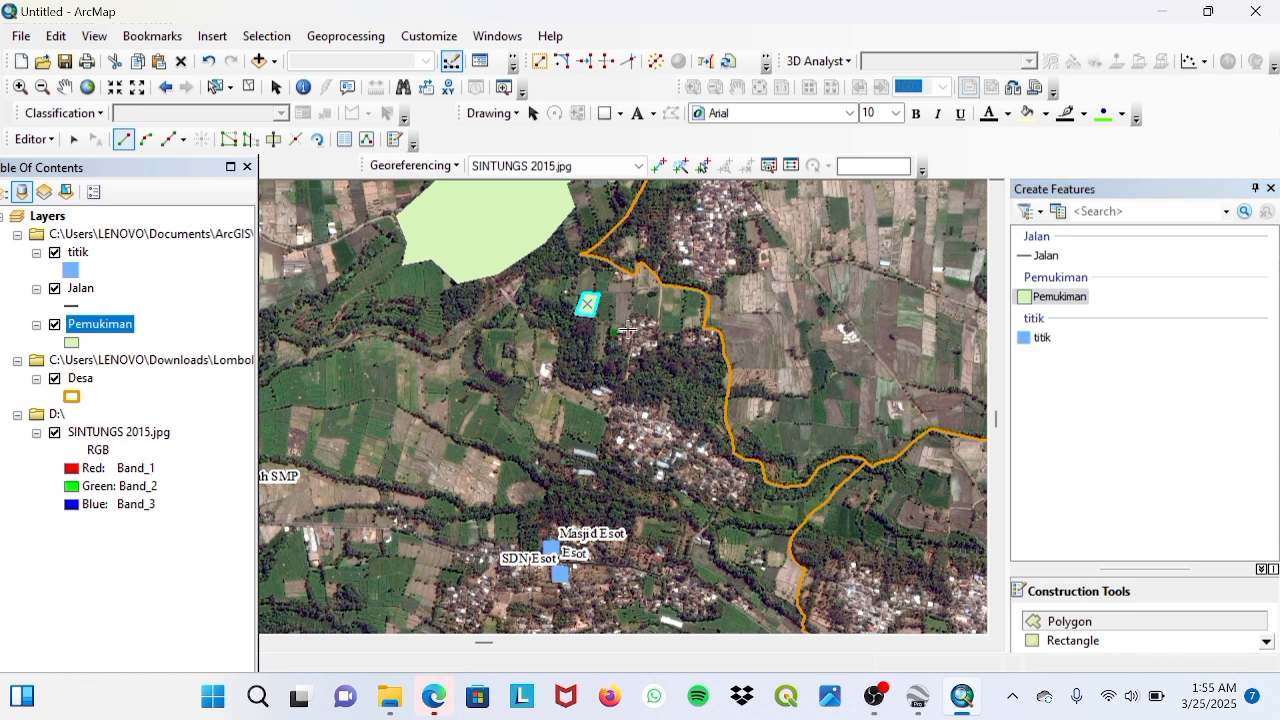
Step: Digitize an irregular Pemukiman polygon around the scattered houses reaching east to the village boundary, beside the tiny polygon
left_click(689, 325)
left_click(704, 328)
left_click(723, 345)
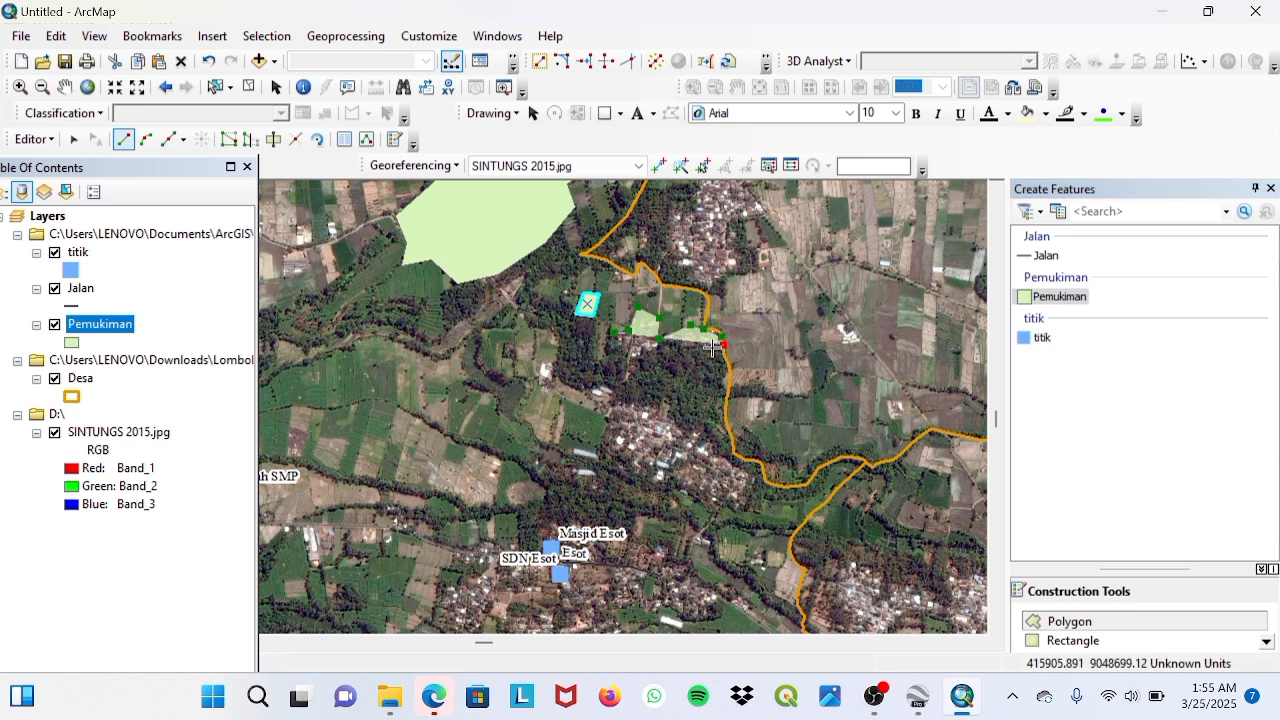
right_click(624, 352)
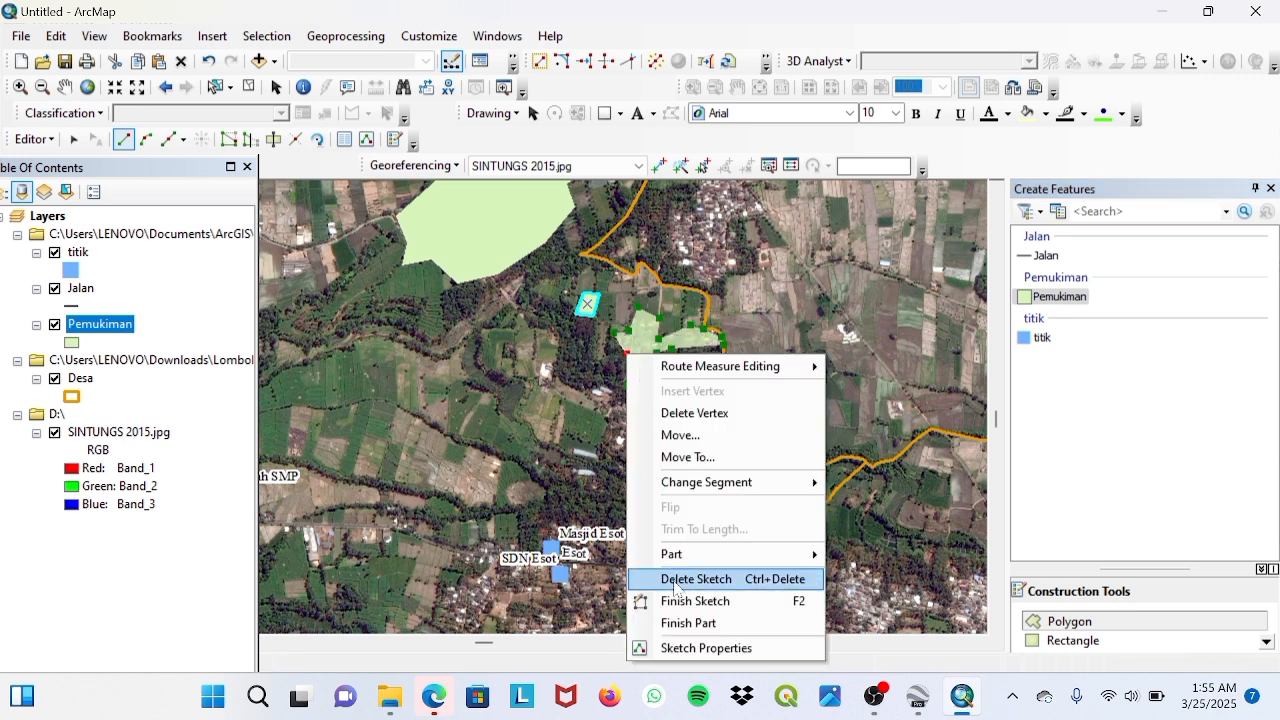
left_click(670, 601)
Step: Digitize a Pemukiman polygon around the settlement northeast of Masjid Esot, near the eastern village boundary
left_click(616, 392)
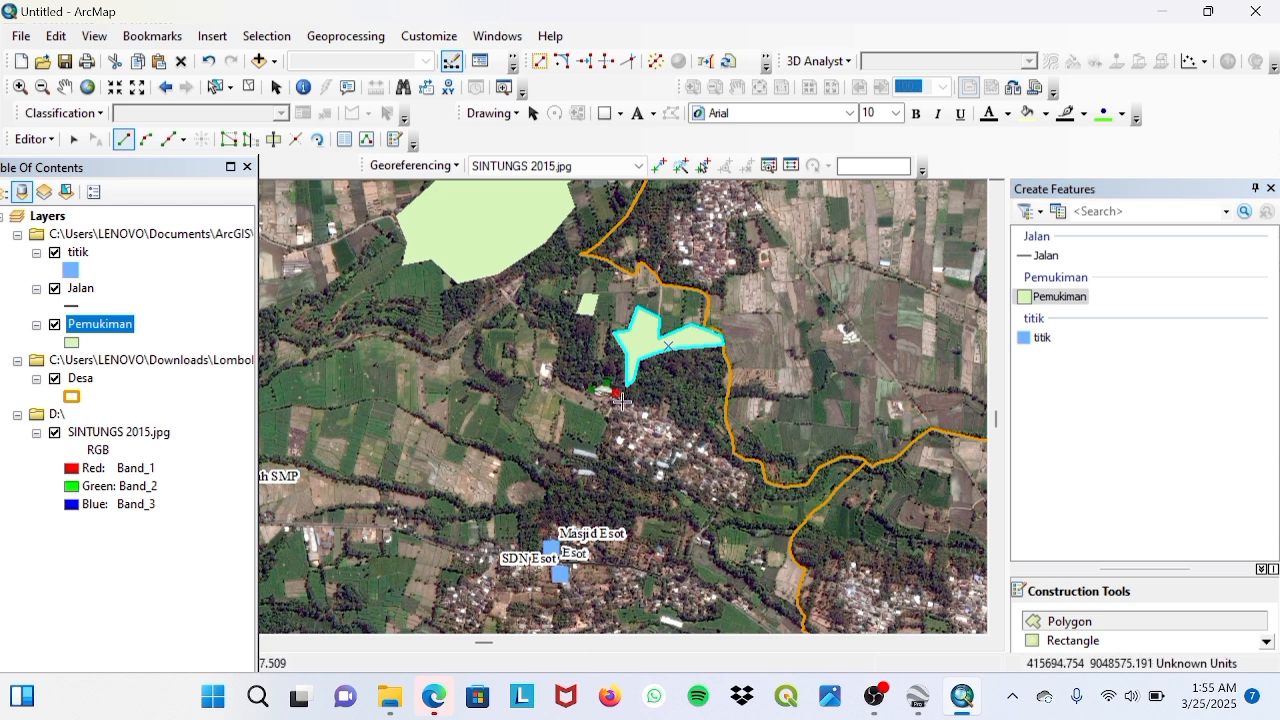
left_click(752, 475)
left_click(740, 509)
left_click(715, 512)
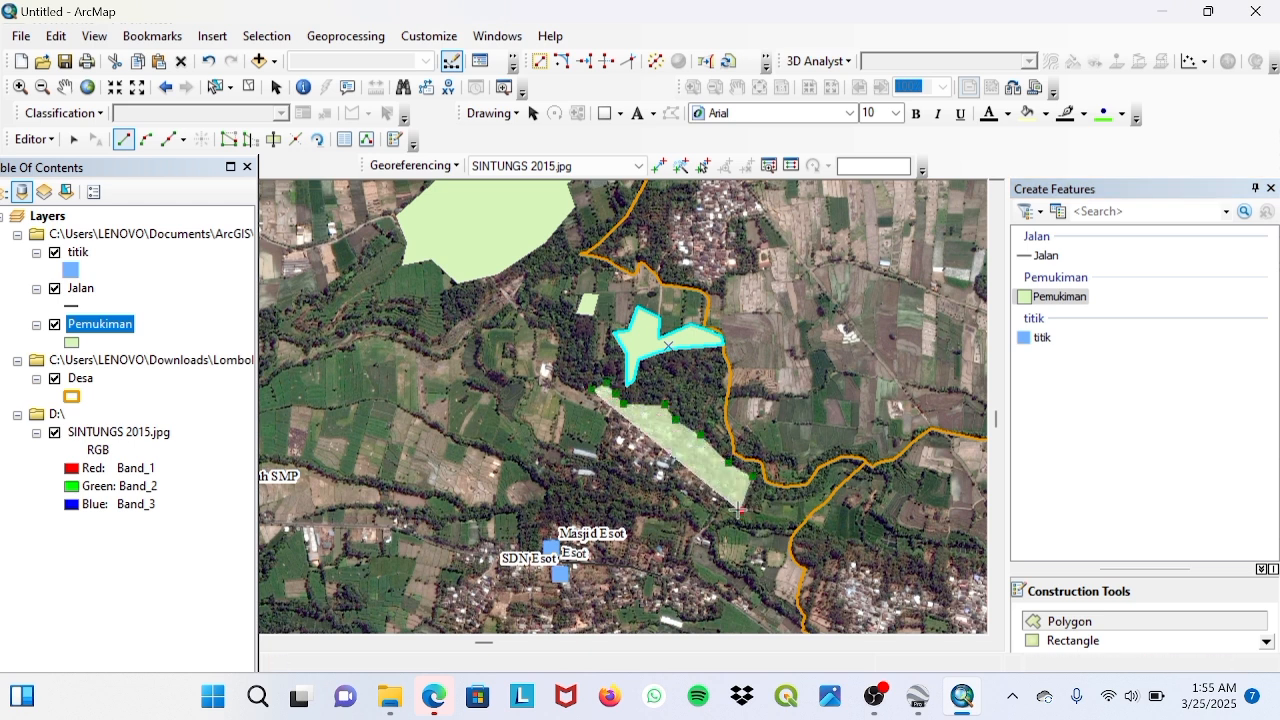
left_click(666, 488)
left_click(627, 468)
left_click(597, 462)
left_click(602, 420)
left_click(594, 406)
right_click(593, 406)
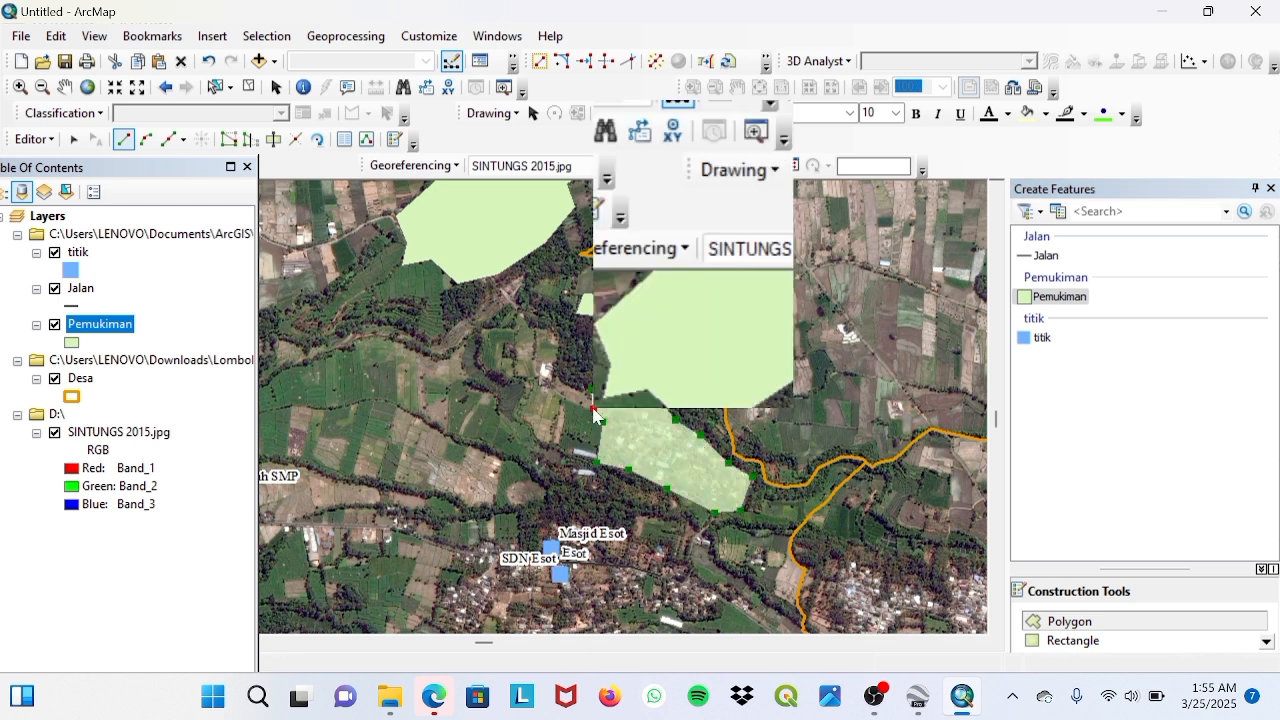
left_click(638, 350)
Step: Digitize a Pemukiman polygon around the Esot settlement, enclosing Masjid Esot, SDN Esot and the Esot road
scroll(574, 405, "down", 1)
left_click(65, 87)
left_click_drag(447, 468, 669, 236)
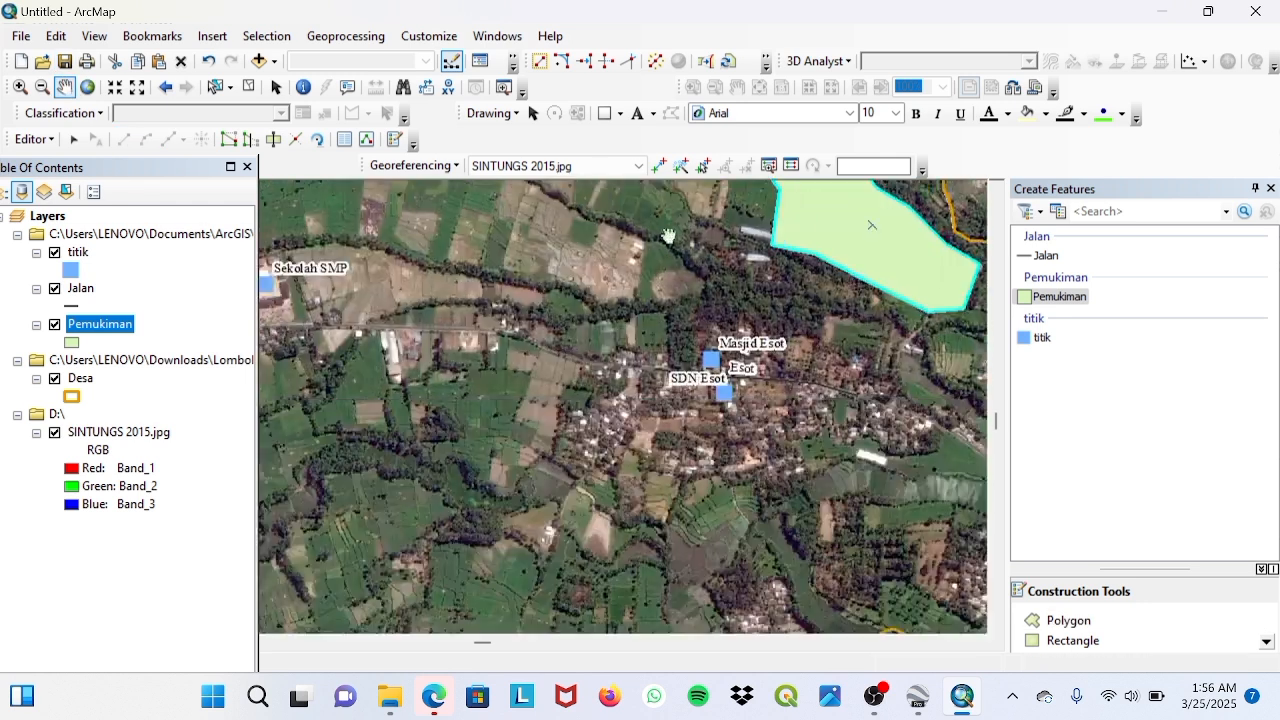
left_click_drag(962, 533, 857, 475)
left_click(1070, 621)
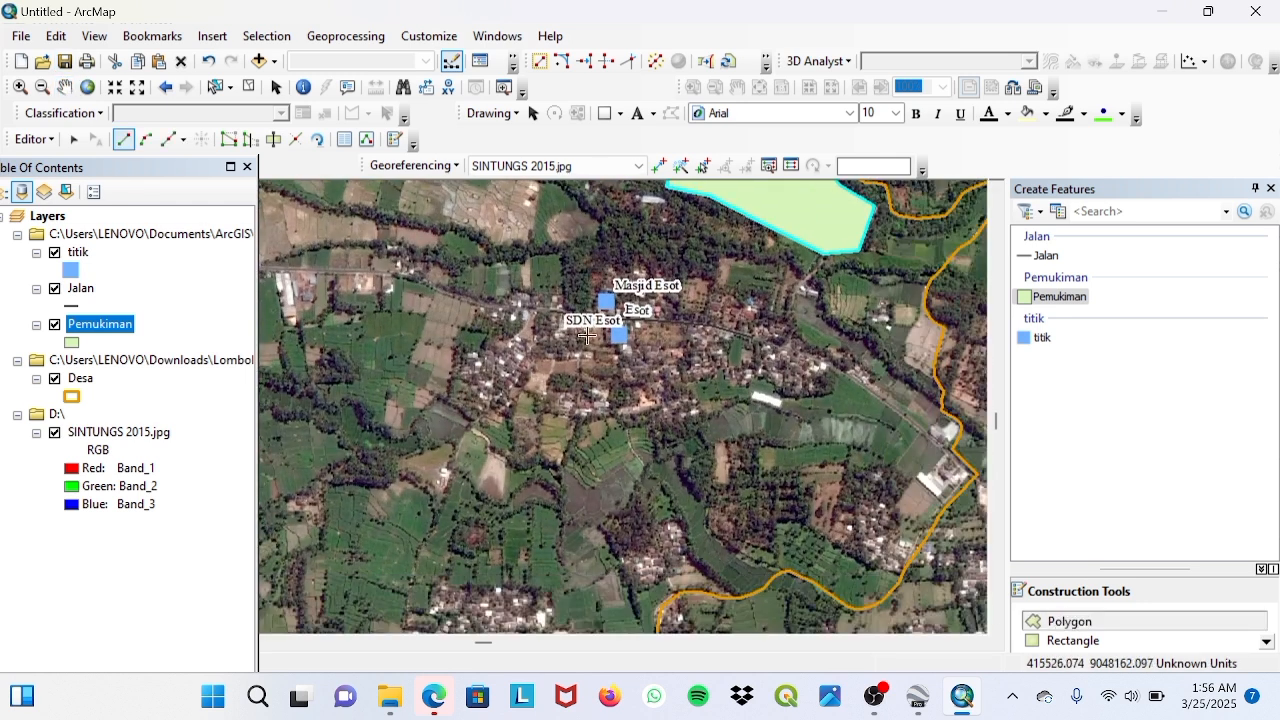
left_click(585, 252)
left_click(718, 261)
left_click(837, 341)
left_click(885, 374)
left_click(875, 388)
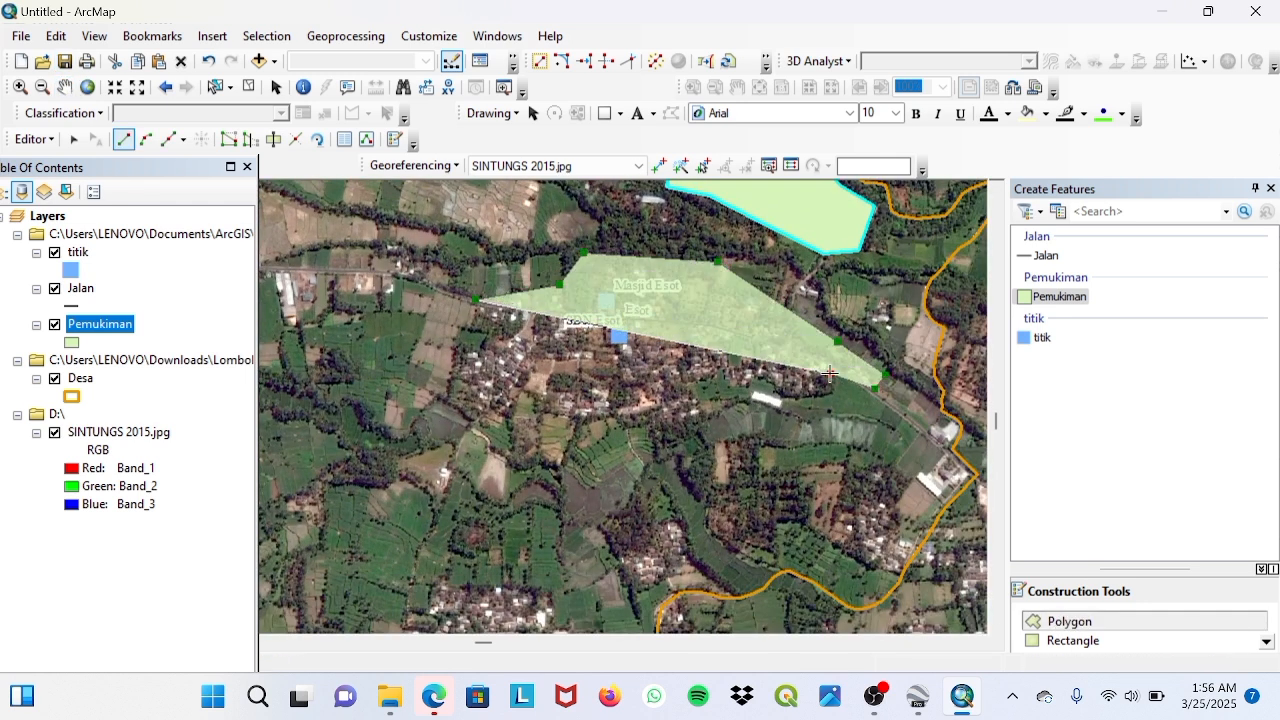
left_click(830, 374)
left_click(791, 402)
left_click(757, 383)
left_click(739, 388)
left_click(694, 392)
left_click(706, 418)
left_click(661, 437)
left_click(613, 430)
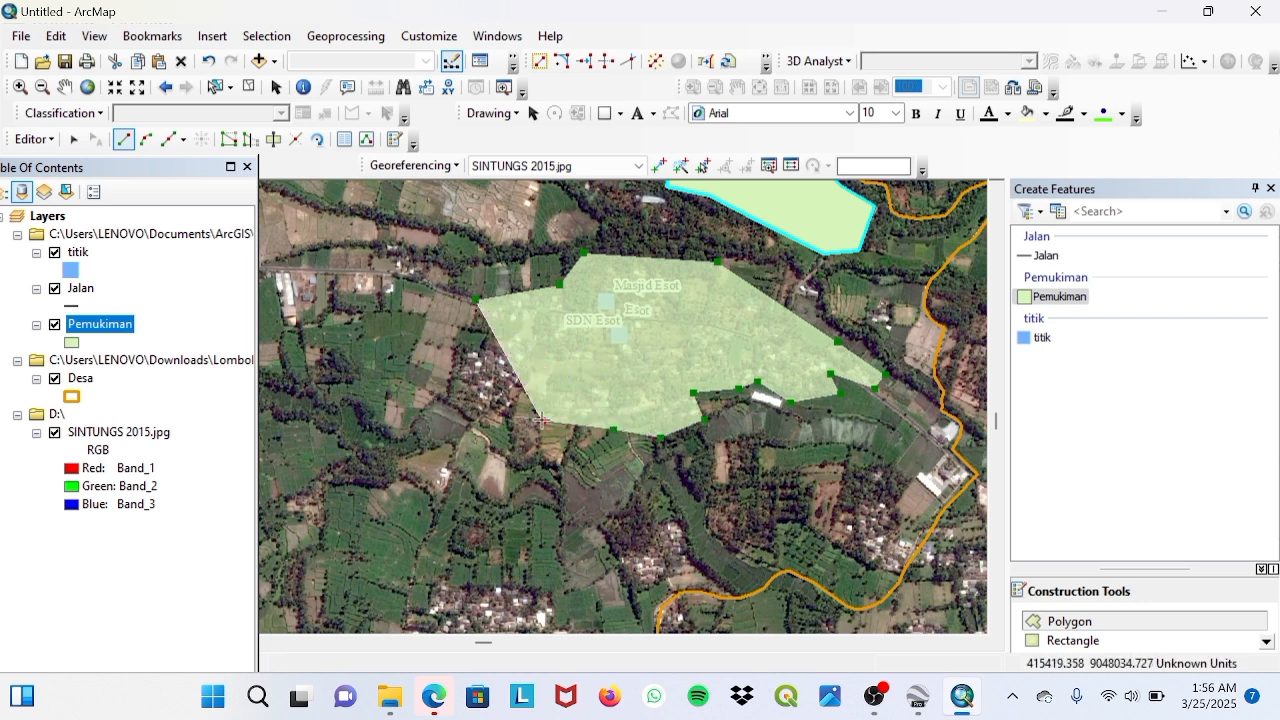
left_click(461, 428)
left_click(437, 400)
right_click(459, 322)
left_click(490, 568)
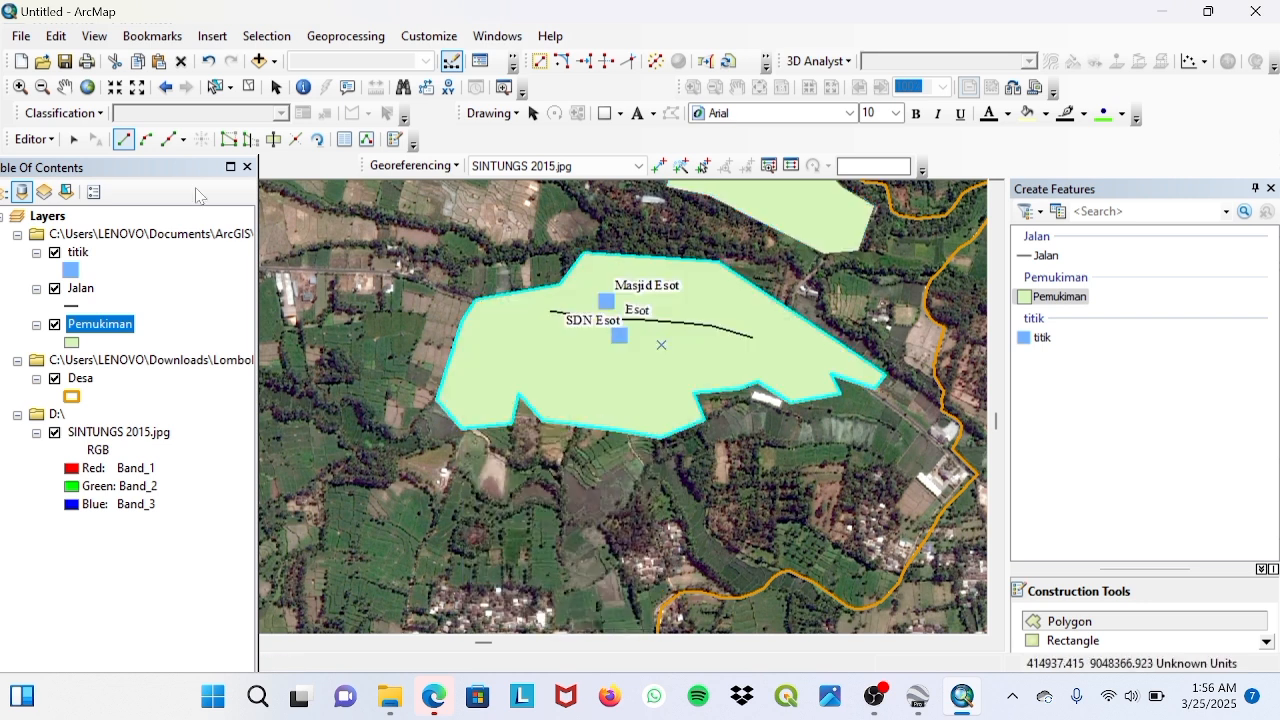
Step: Digitize a stepped Pemukiman polygon around the settlement south of Esot, extending east to the village boundary
left_click(65, 87)
left_click_drag(402, 532, 606, 275)
left_click(1066, 571)
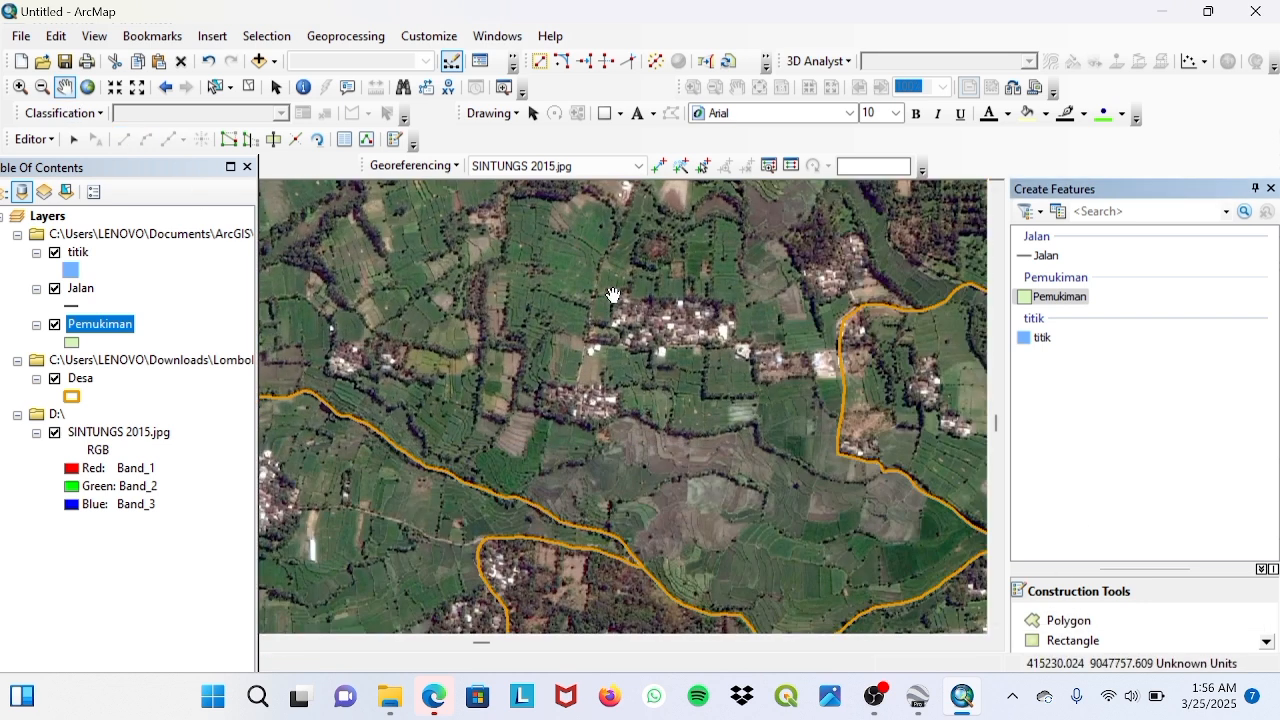
left_click(1045, 620)
left_click(742, 300)
left_click(744, 337)
left_click(781, 340)
left_click(840, 349)
left_click(844, 380)
left_click(760, 385)
left_click(745, 350)
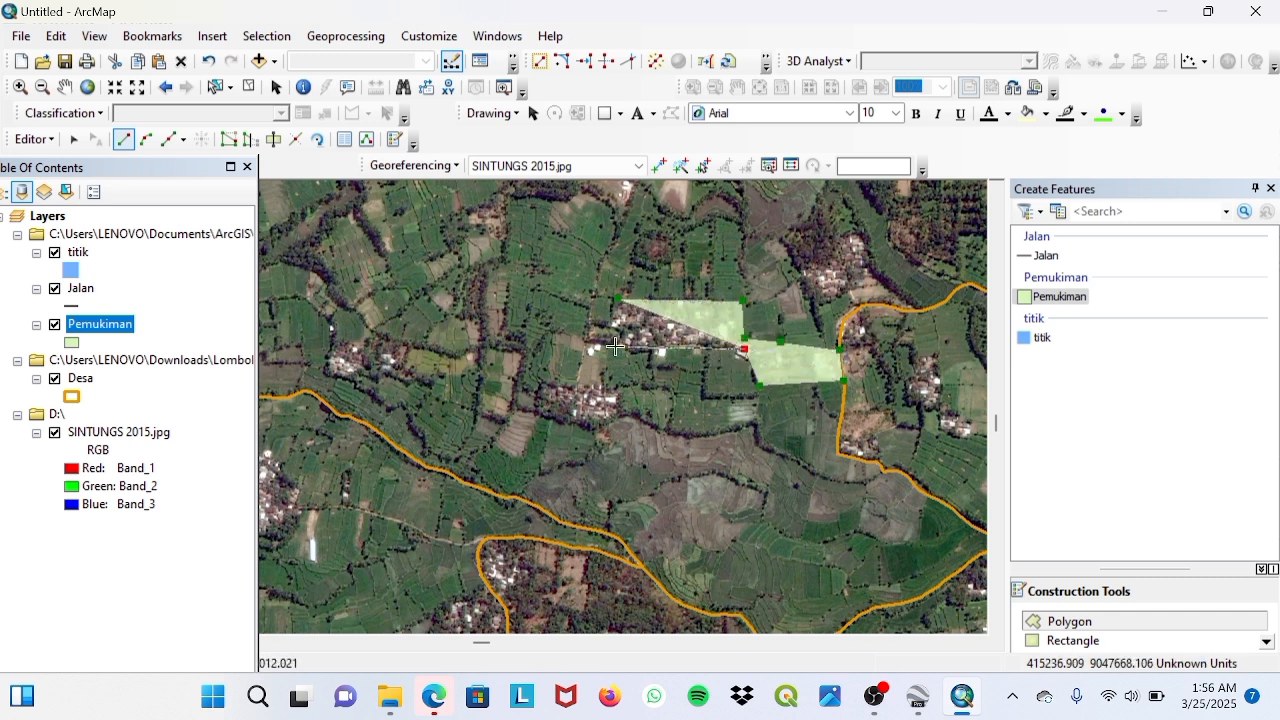
left_click(627, 354)
left_click(582, 357)
left_click(582, 322)
left_click(615, 321)
right_click(615, 321)
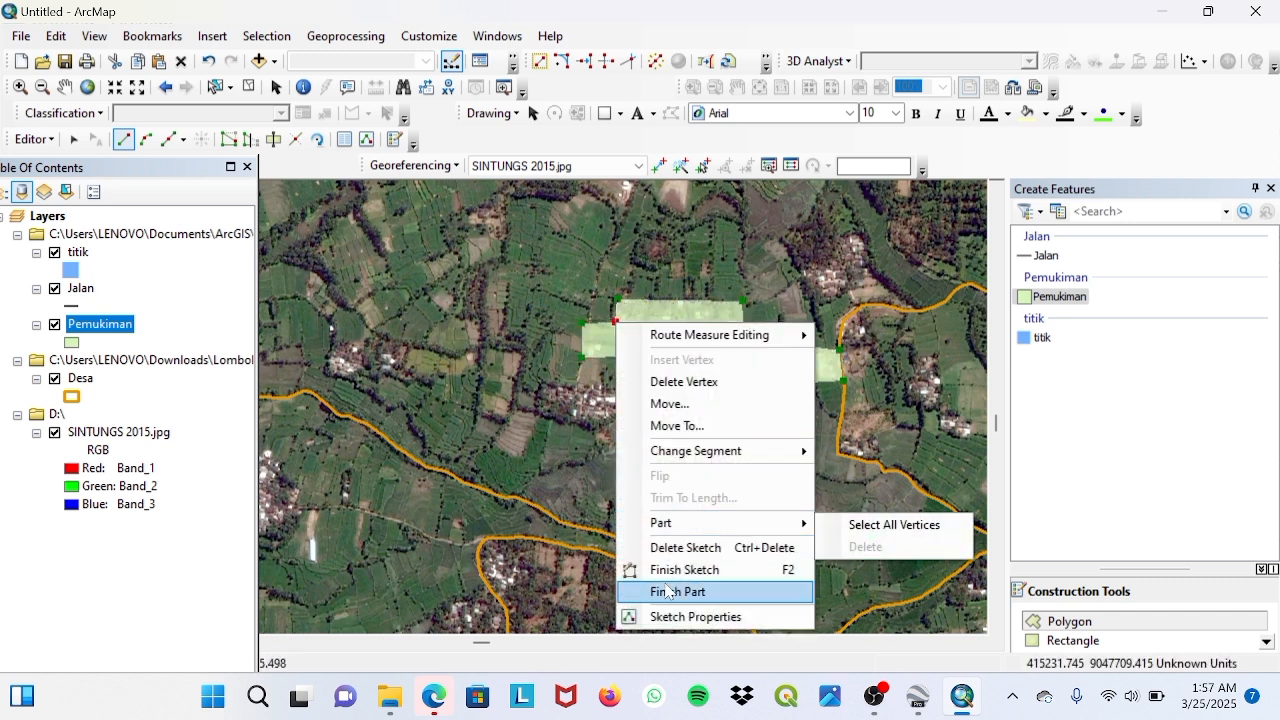
left_click(684, 571)
Step: Digitize a small five-sided Pemukiman polygon around the houses just southwest of the stepped polygon
left_click(65, 87)
mouse_move(441, 300)
left_mouse_down()
mouse_move(516, 268)
mouse_move(563, 174)
left_mouse_up()
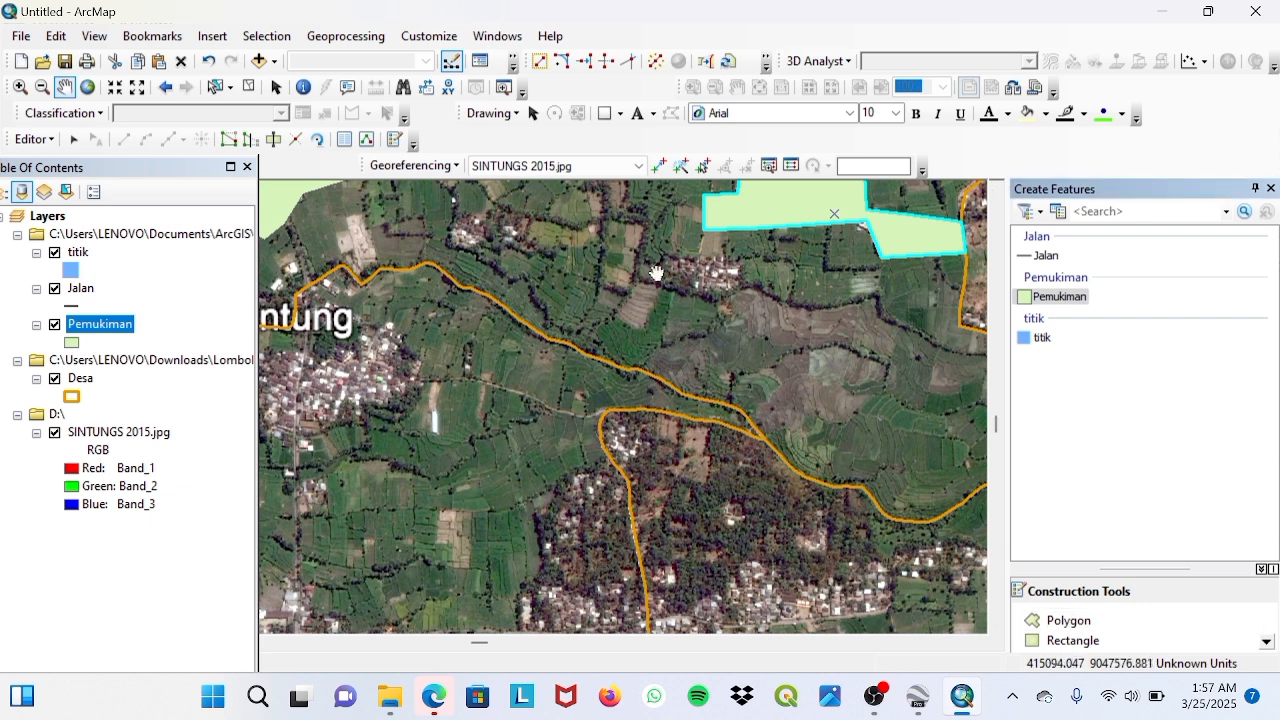
left_click(1045, 620)
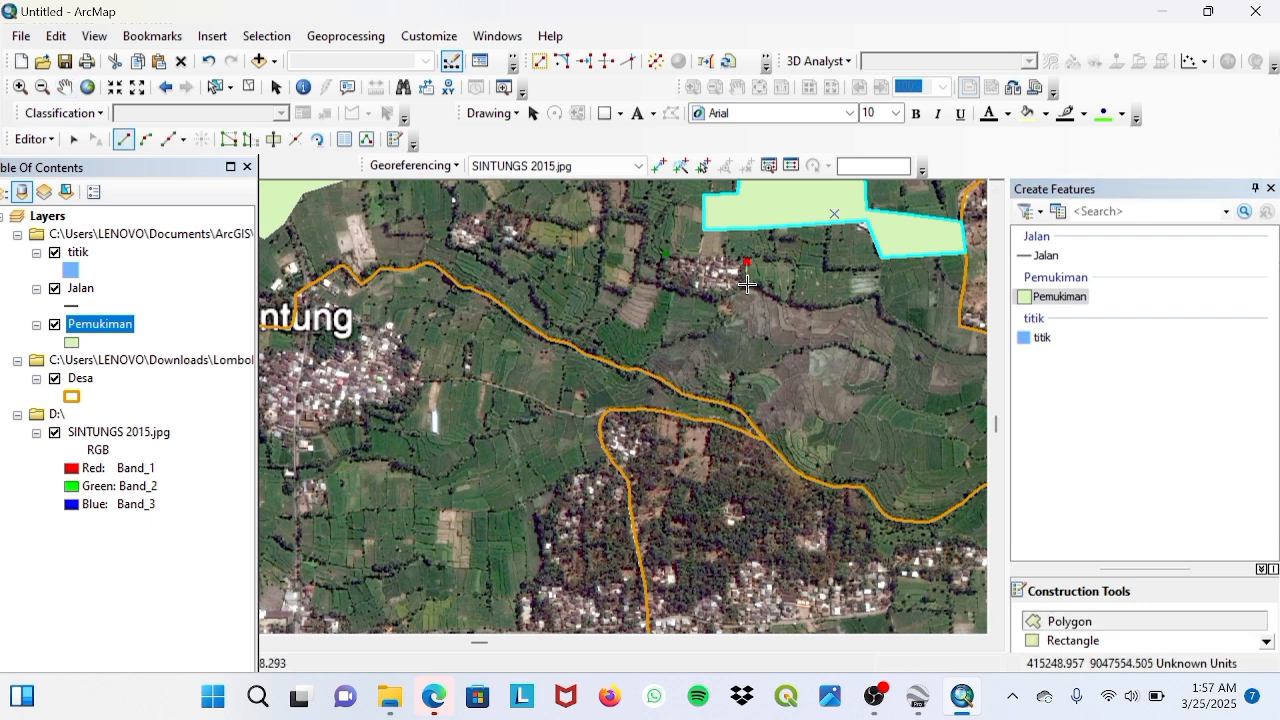
left_click(745, 291)
left_click(715, 299)
left_click(657, 283)
right_click(657, 282)
left_click(738, 529)
Step: Digitize a small four-sided Pemukiman polygon around the house cluster farther west, north of the southern village boundary
left_click(1034, 625)
left_click(457, 213)
left_click(531, 213)
left_click(533, 255)
left_click(450, 249)
right_click(453, 250)
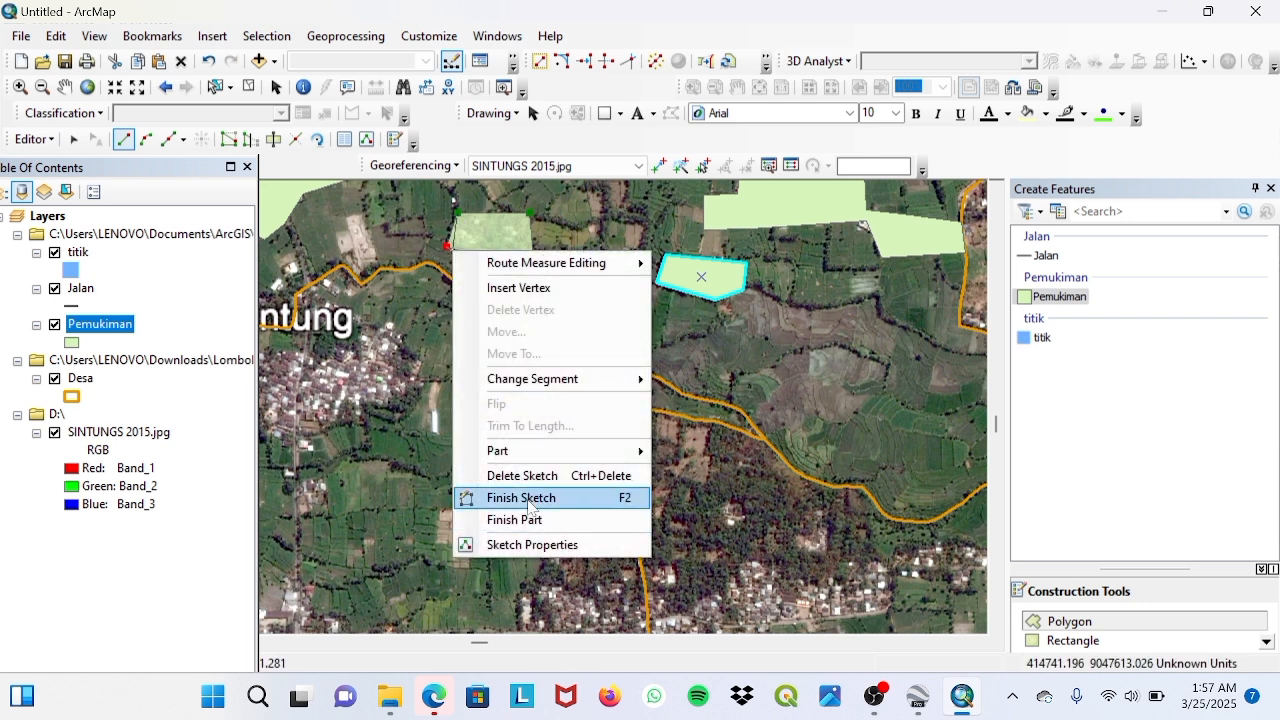
left_click(528, 498)
Step: Digitize a four-sided Pemukiman polygon around Sekolah SMP and the buildings along the road below it
left_click(64, 87)
scroll(876, 395, "down", 5)
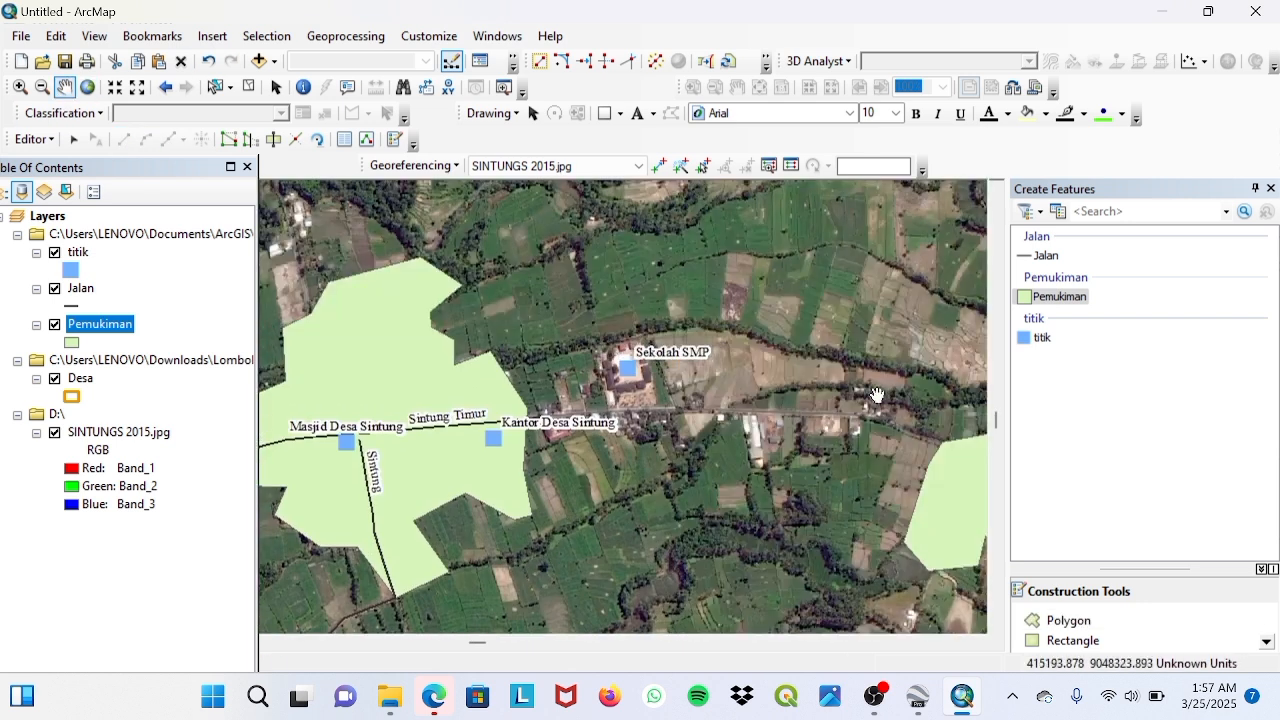
left_click_drag(834, 242, 740, 457)
left_click_drag(714, 508, 757, 345)
left_click(1045, 622)
left_click(602, 384)
left_click(630, 461)
left_click(527, 465)
right_click(528, 464)
left_click(600, 401)
Step: Examine the full extent of the SINTUNGS 2015.jpg image for settlement areas not yet covered by Pemukiman polygons
left_click(64, 87)
left_click_drag(711, 303, 472, 451)
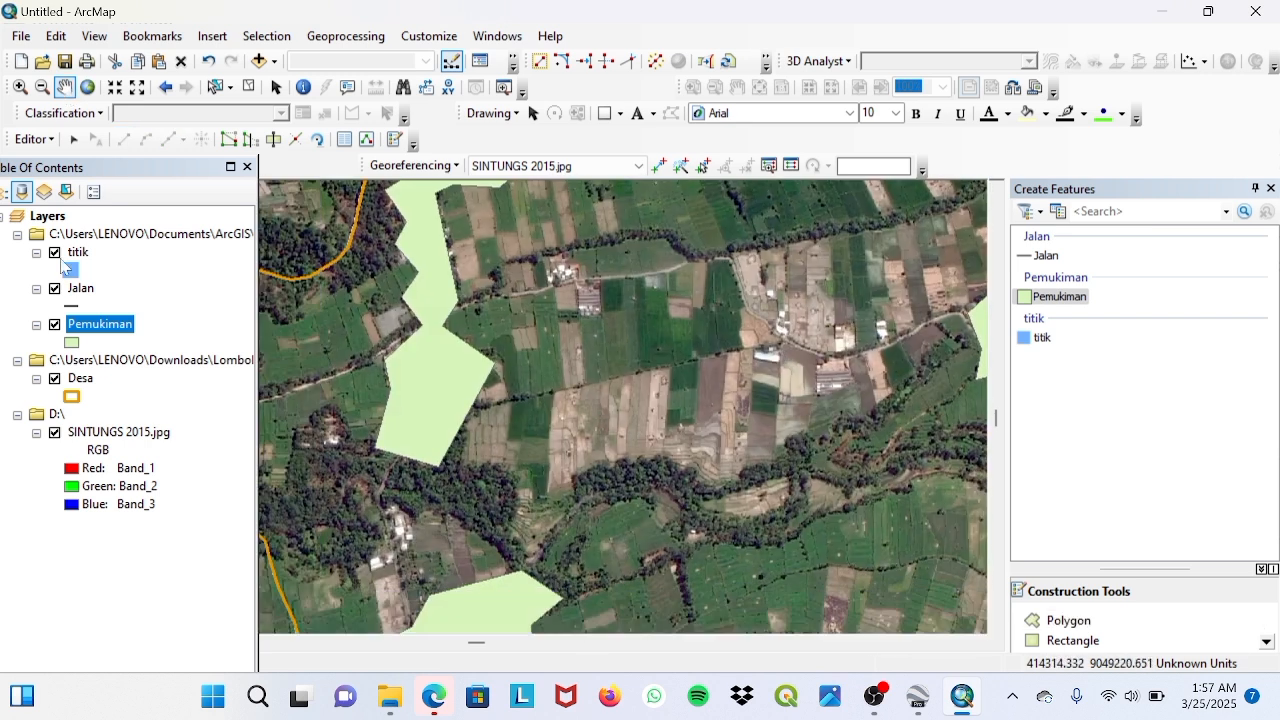
right_click(106, 430)
left_click(165, 234)
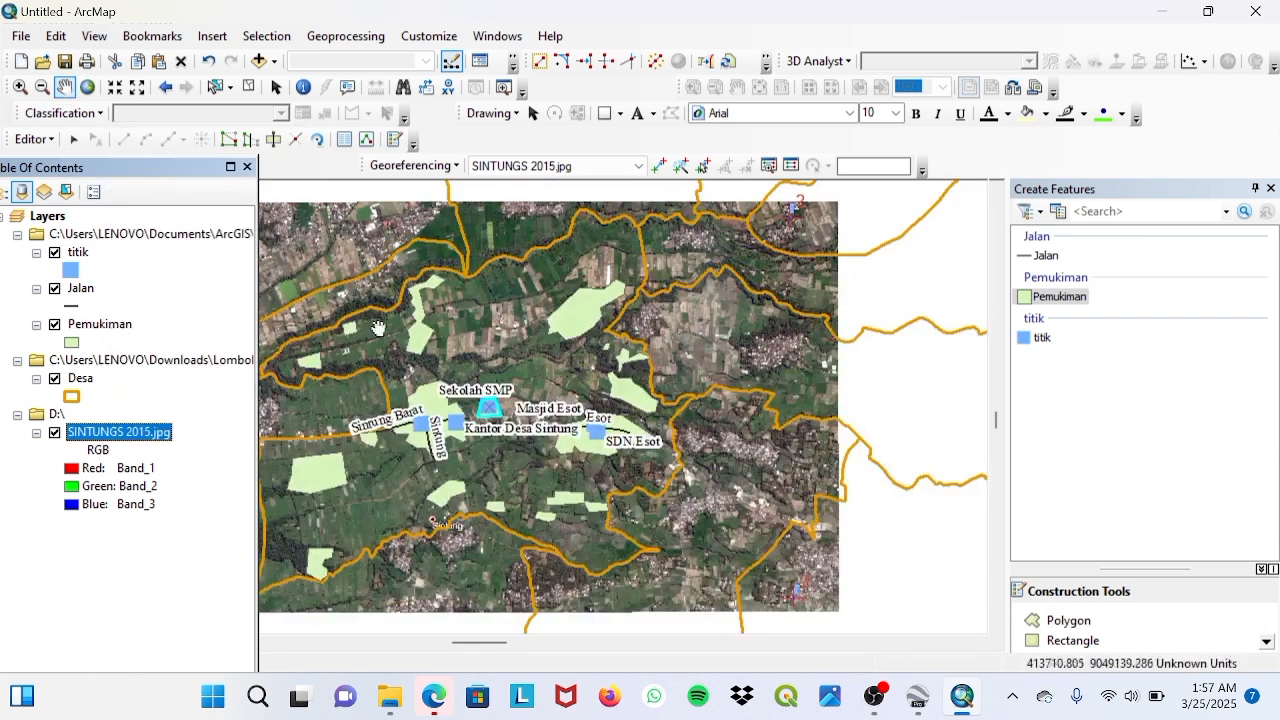
left_click_drag(490, 374, 603, 354)
scroll(702, 405, "up", 2)
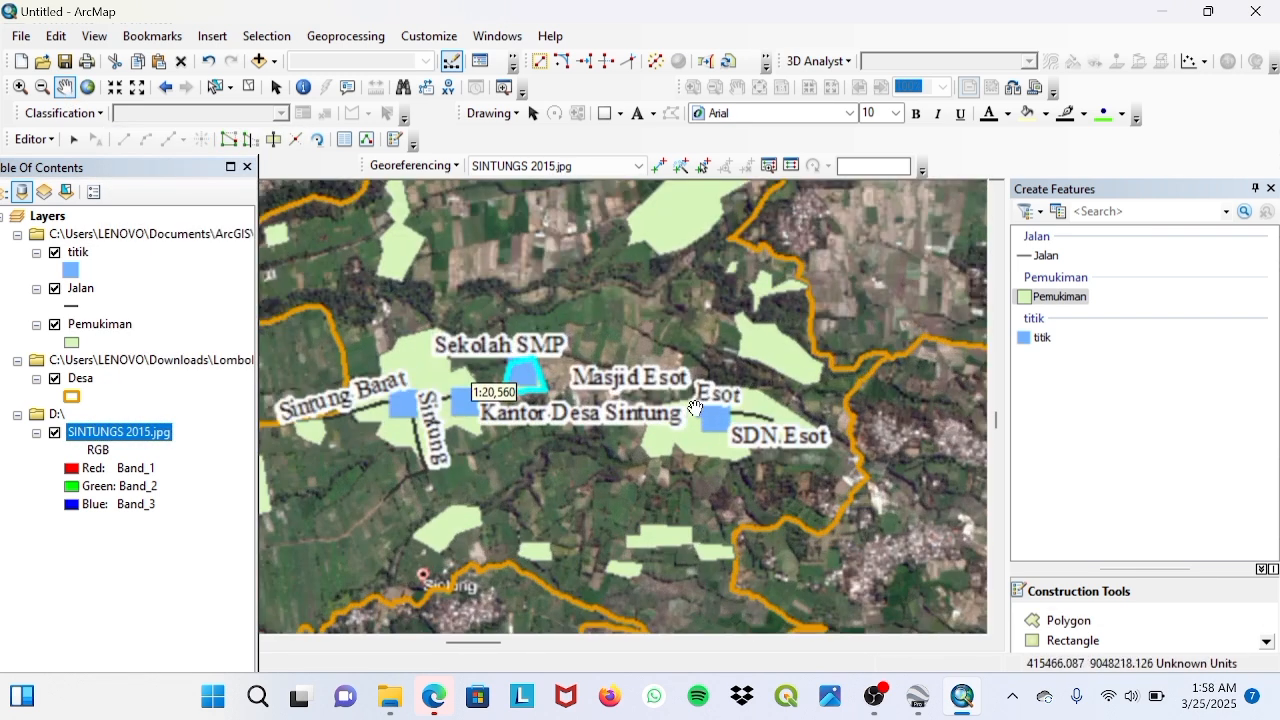
scroll(693, 404, "down", 2)
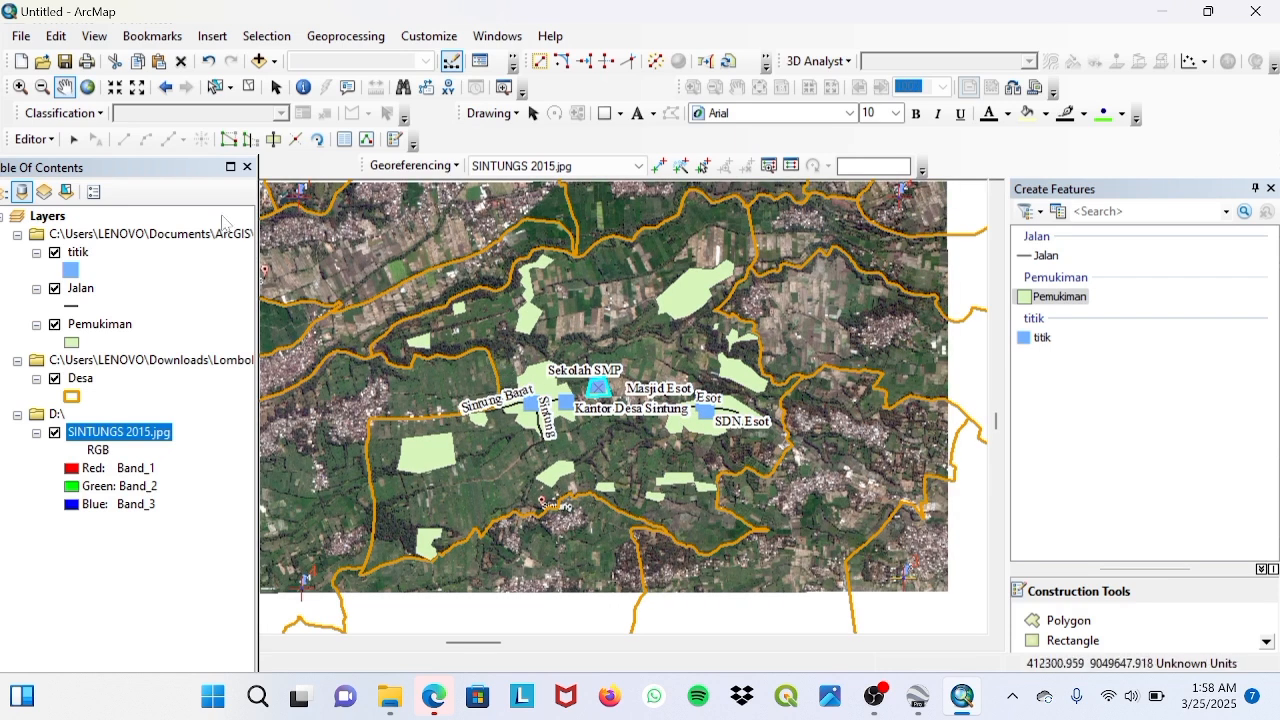
Step: End the editing session and save the digitized Pemukiman polygons
left_click(35, 138)
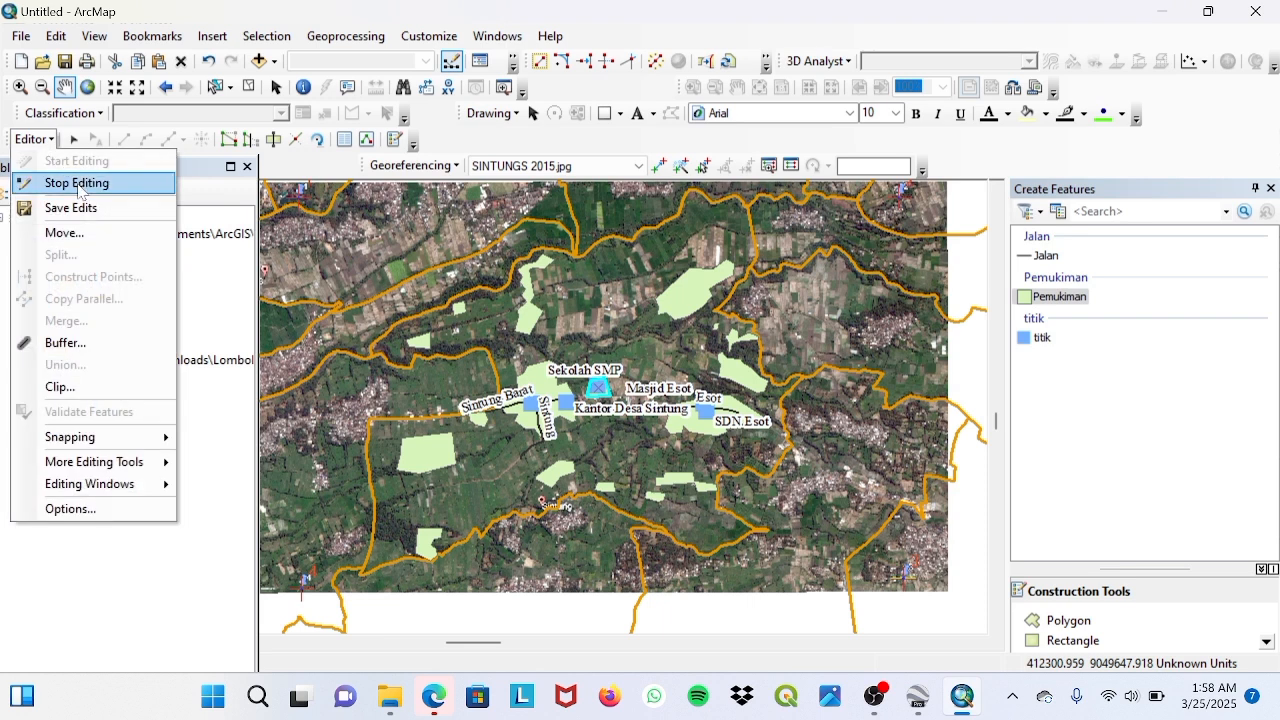
left_click(70, 180)
left_click(653, 408)
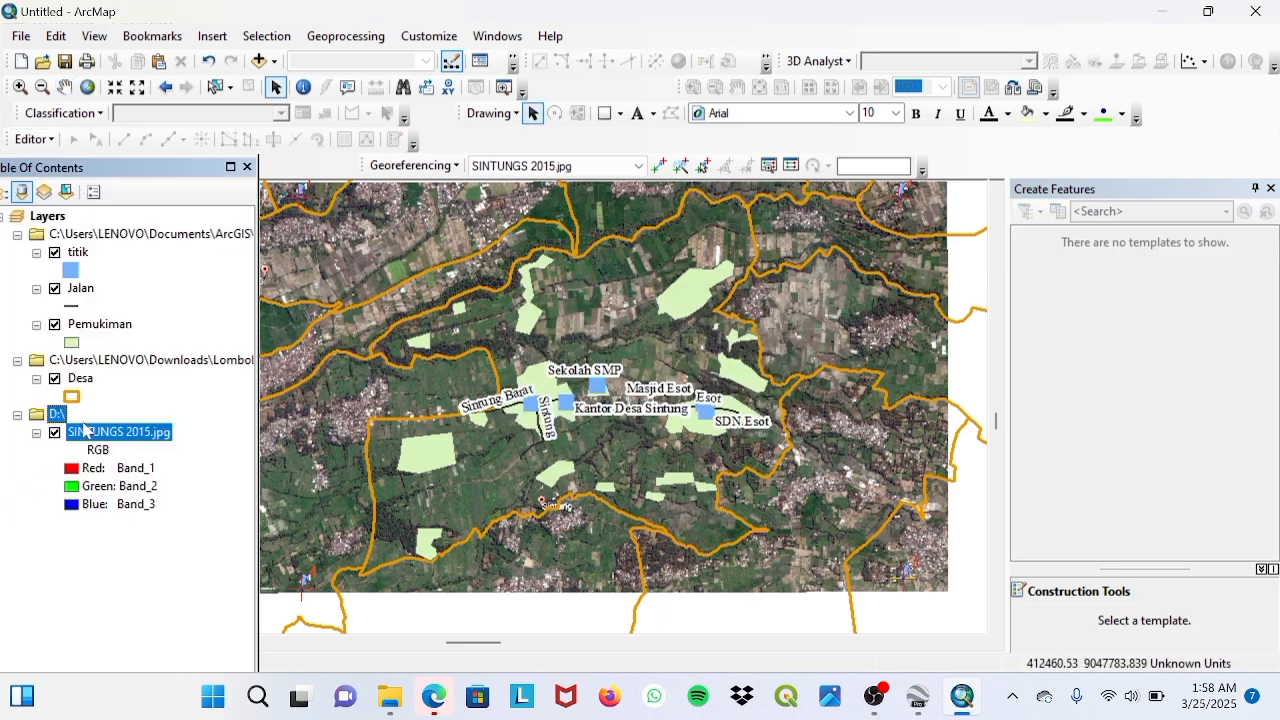
Step: Open the Pemukiman attribute table and add a Text field named Nama Wilayah, accepting the valid name Nama_Wilay
right_click(90, 430)
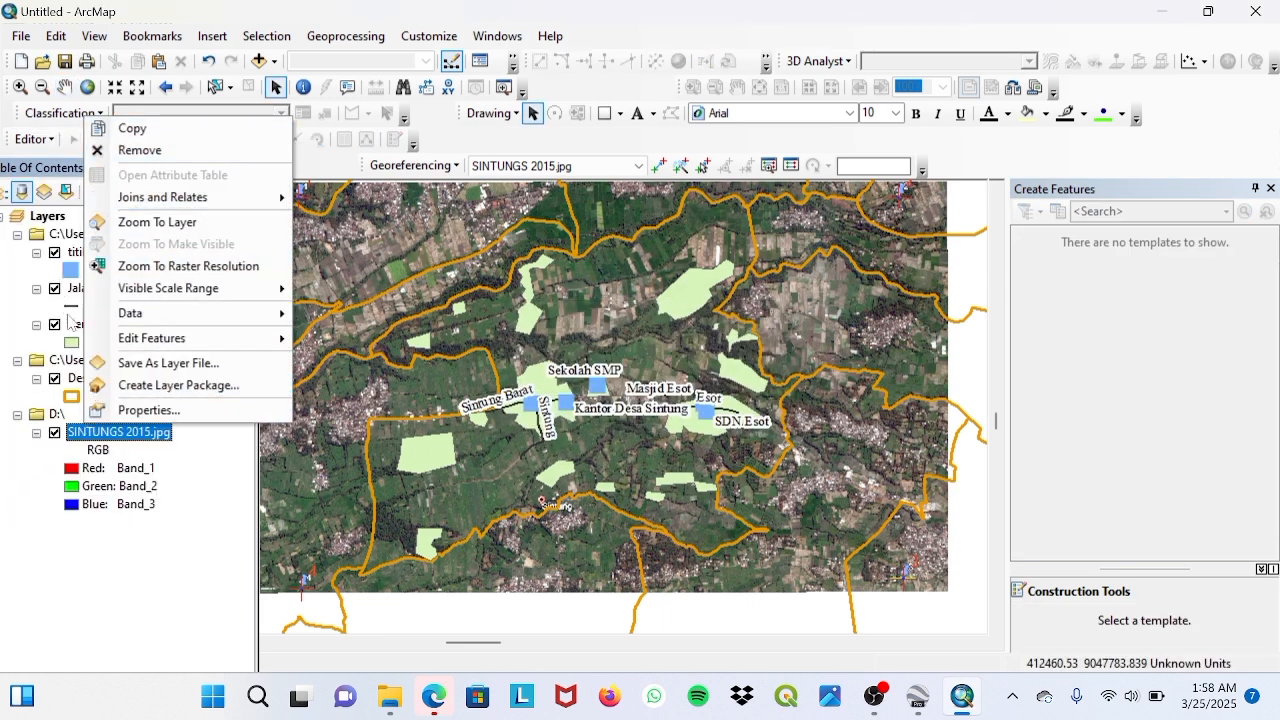
right_click(70, 322)
left_click(215, 294)
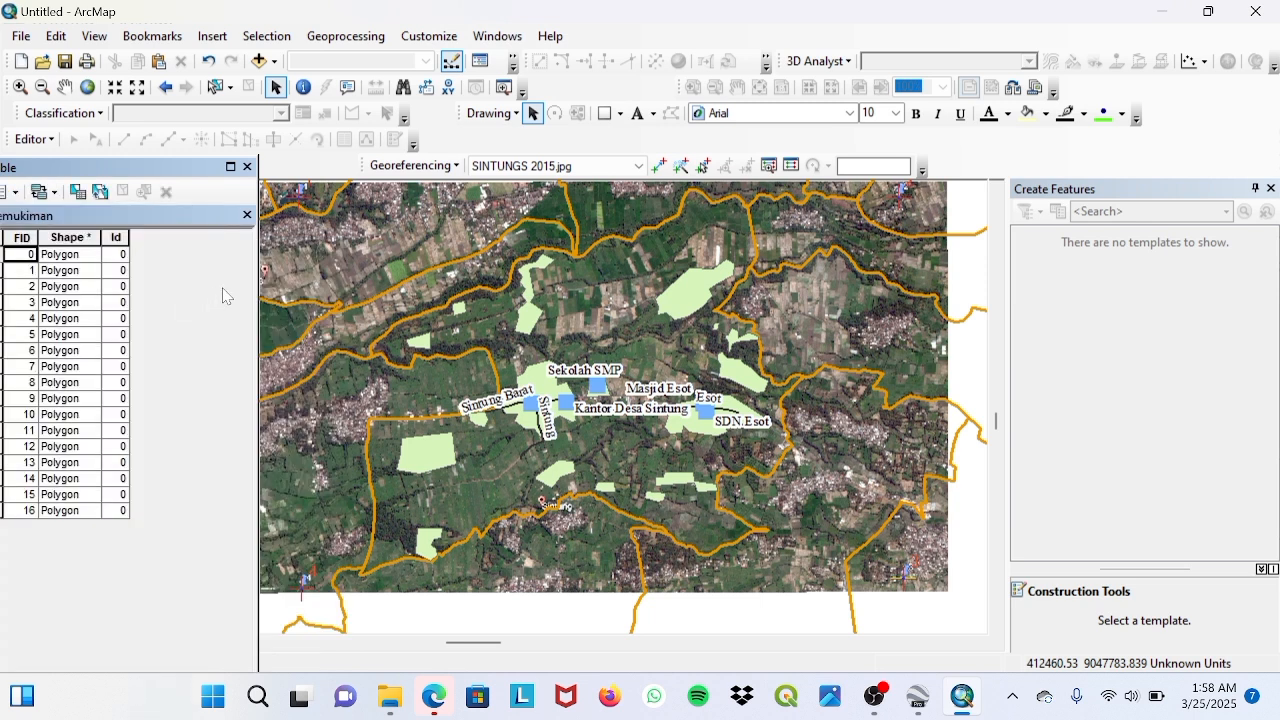
left_click(8, 191)
left_click(85, 323)
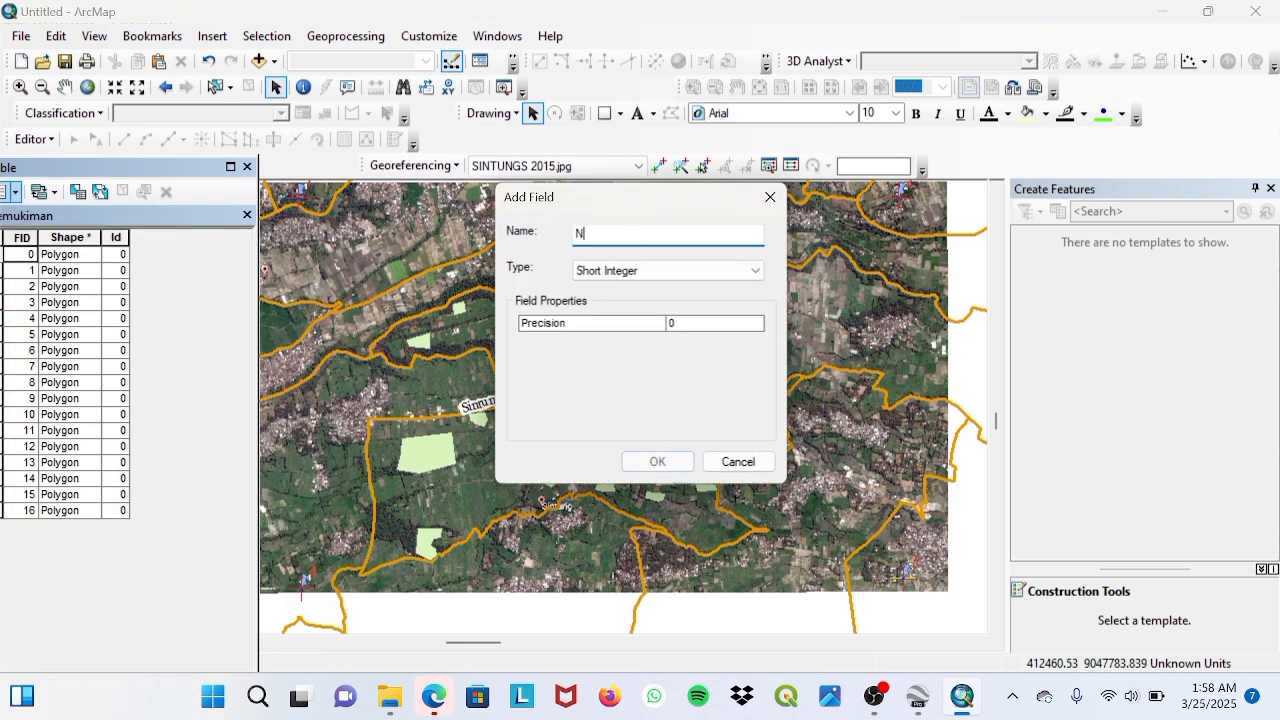
left_click(757, 270)
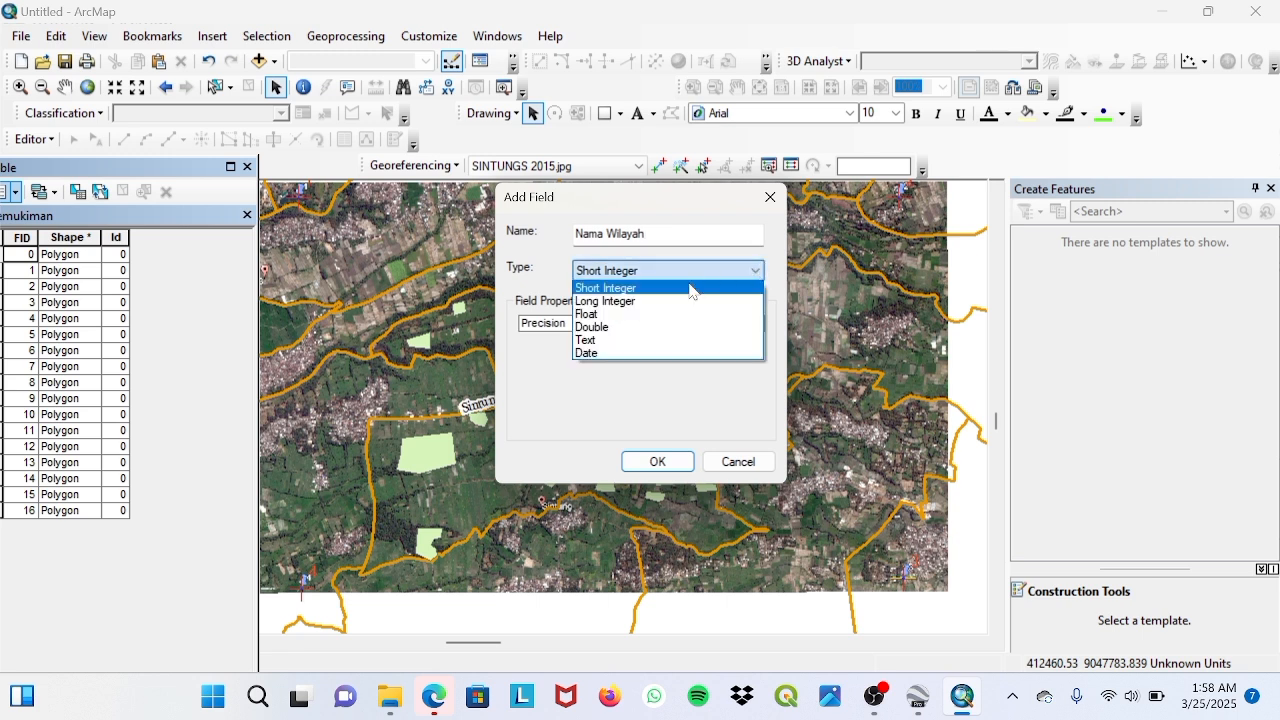
left_click(600, 340)
left_click(657, 461)
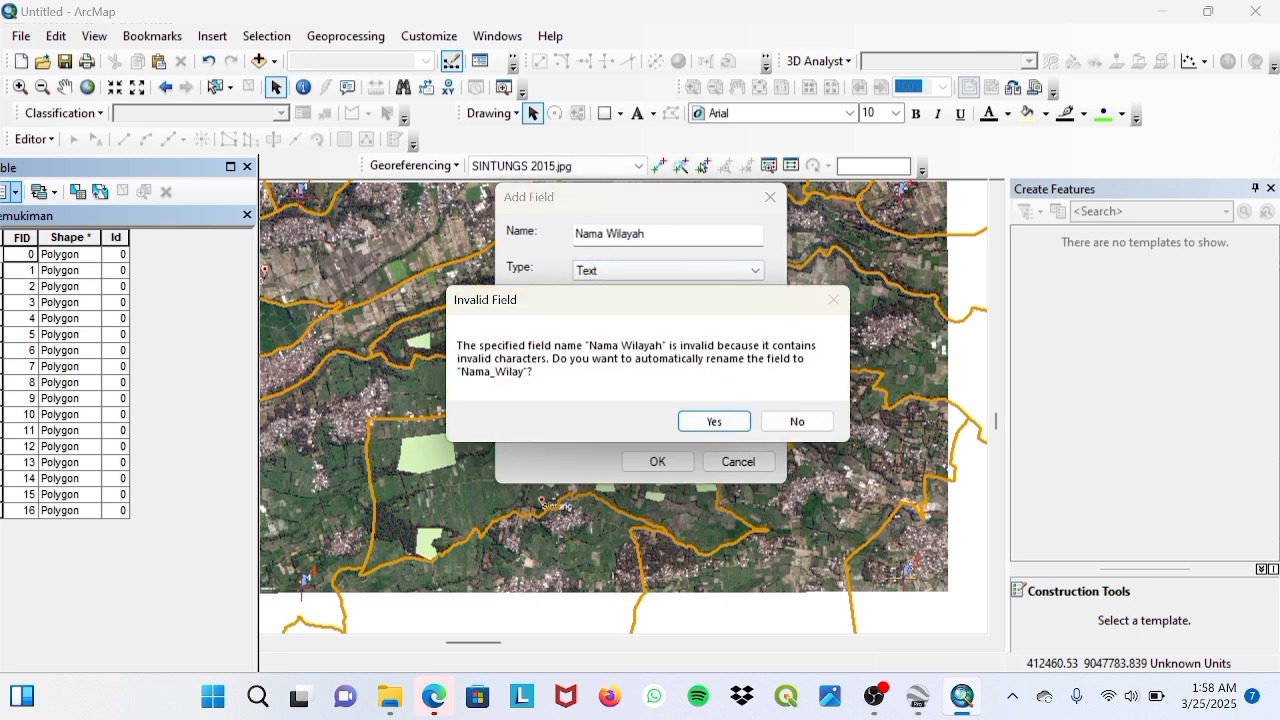
left_click(797, 421)
left_click(657, 461)
left_click(697, 432)
Step: Add a Double field named Luas to the Pemukiman attribute table
left_click(12, 191)
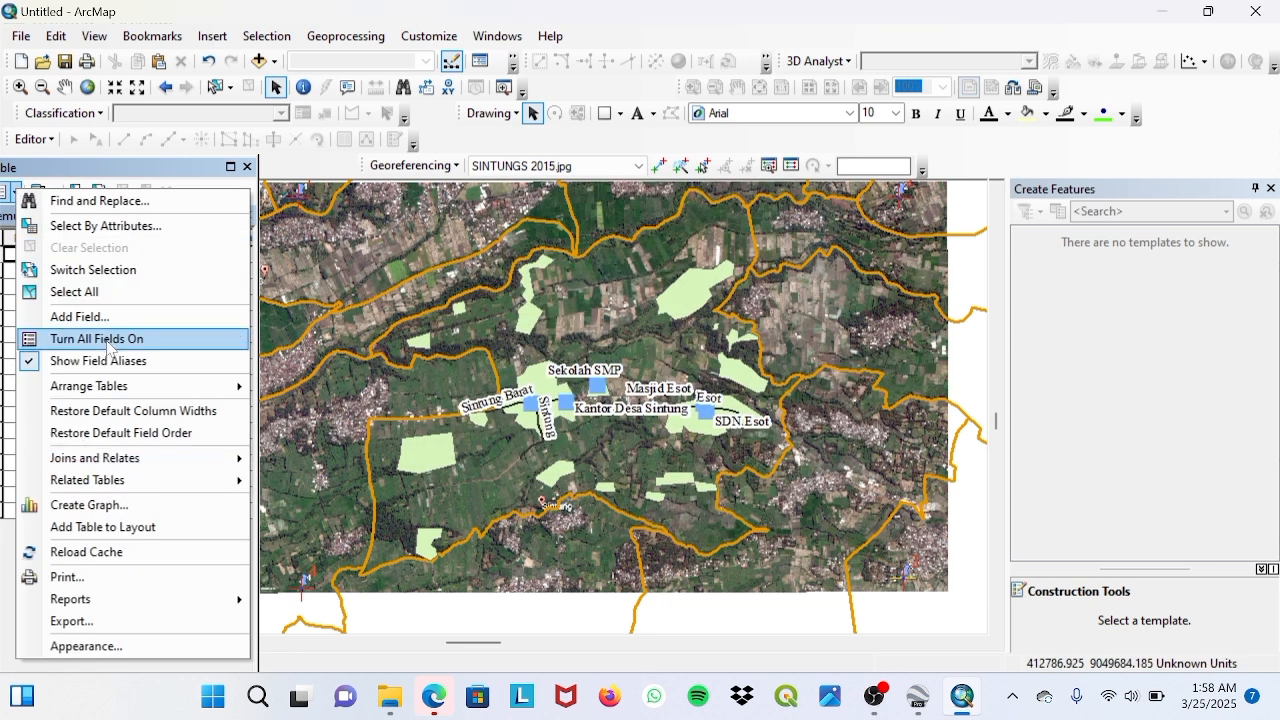
left_click(80, 316)
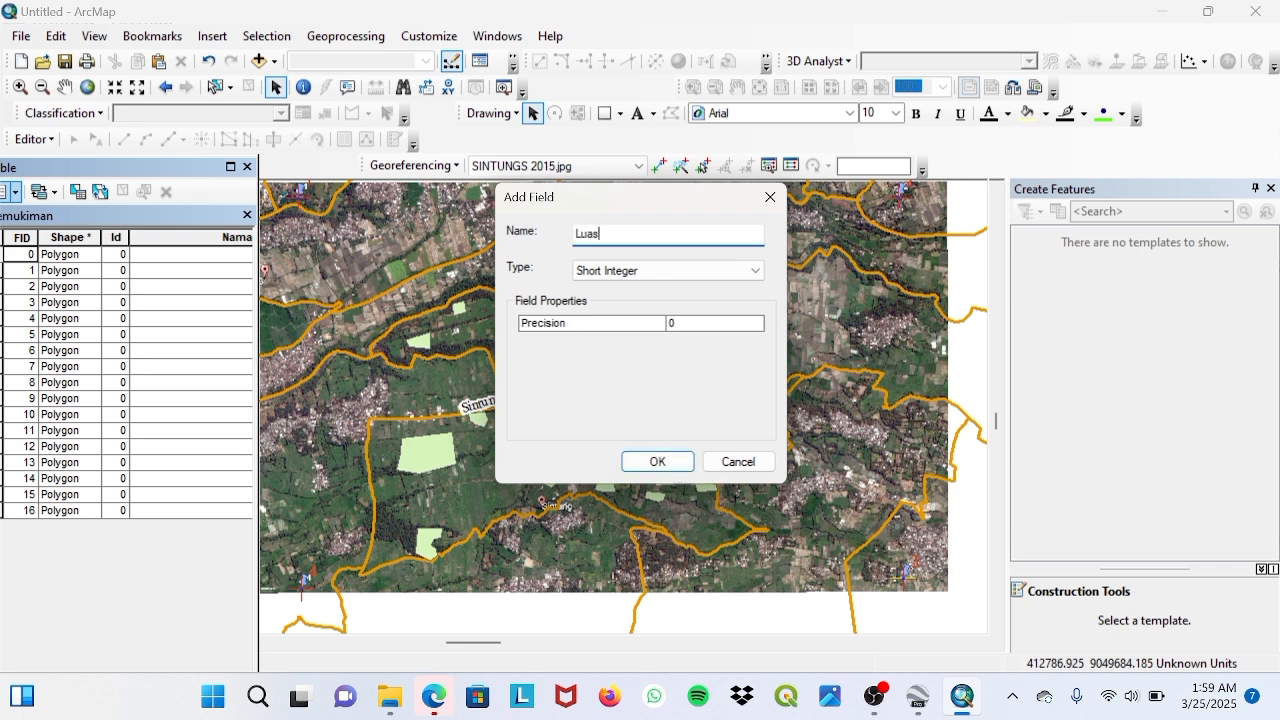
left_click(757, 270)
left_click(600, 326)
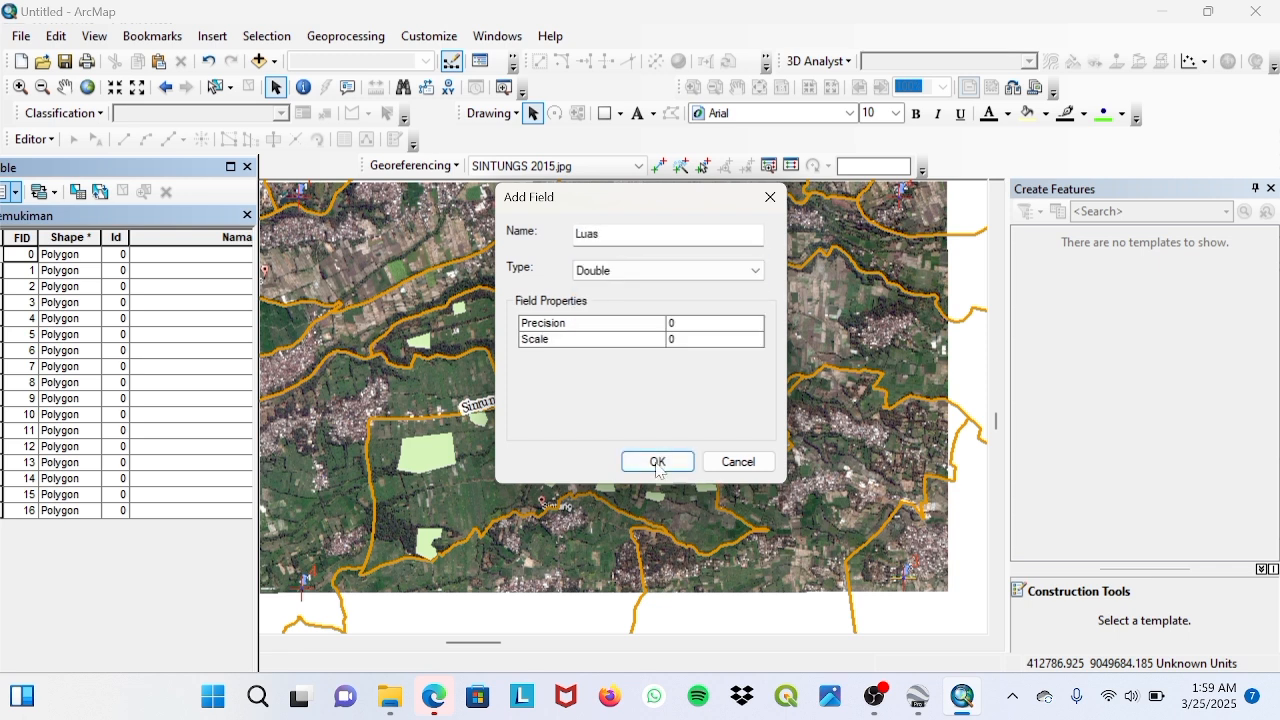
left_click(657, 461)
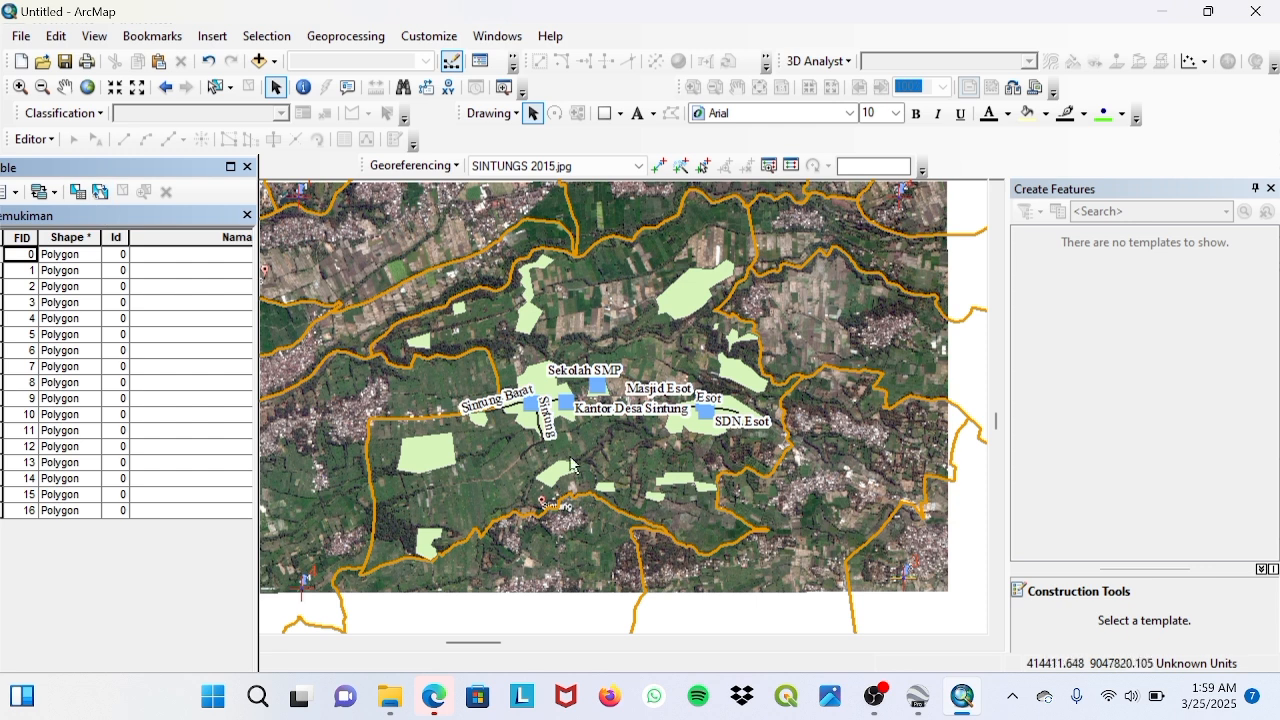
Step: Add a Double field named Keliling to the Pemukiman attribute table
left_click(12, 193)
left_click(63, 320)
type("Ke")
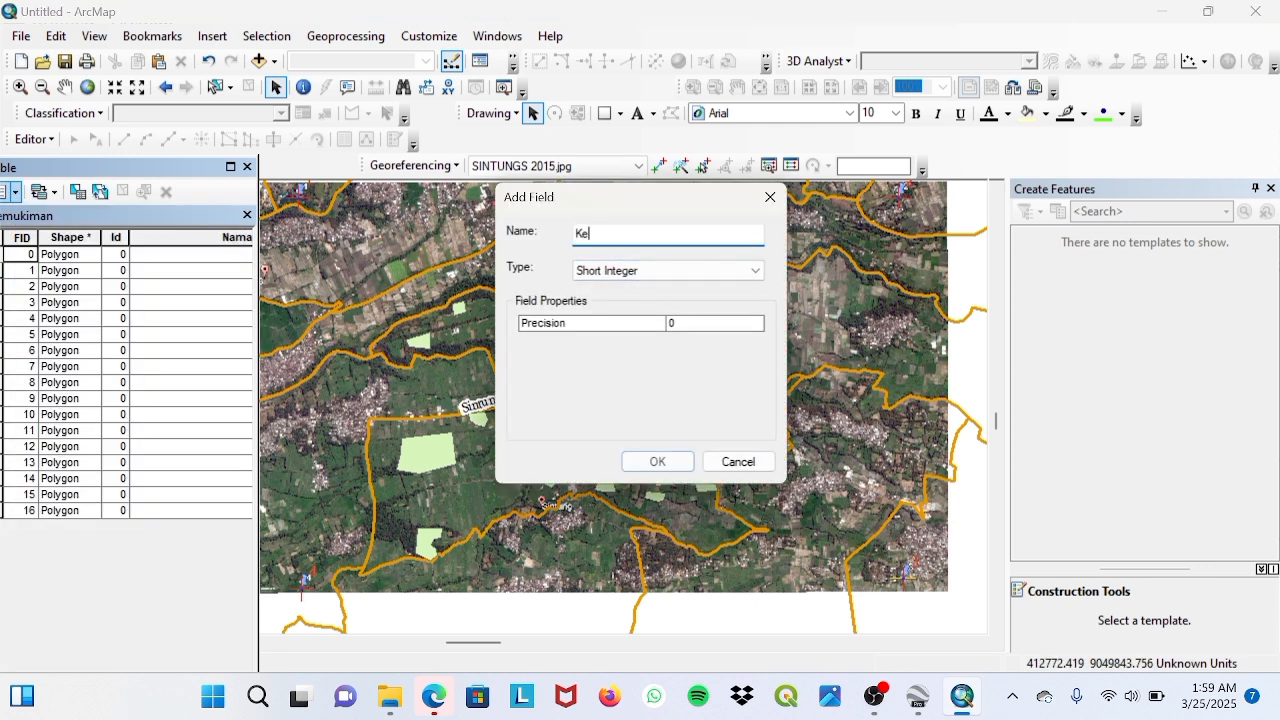
left_click(757, 270)
left_click(600, 324)
left_click(674, 464)
Step: Start an editing session on the Pemukiman layer
left_click(35, 139)
left_click(82, 160)
left_click(476, 210)
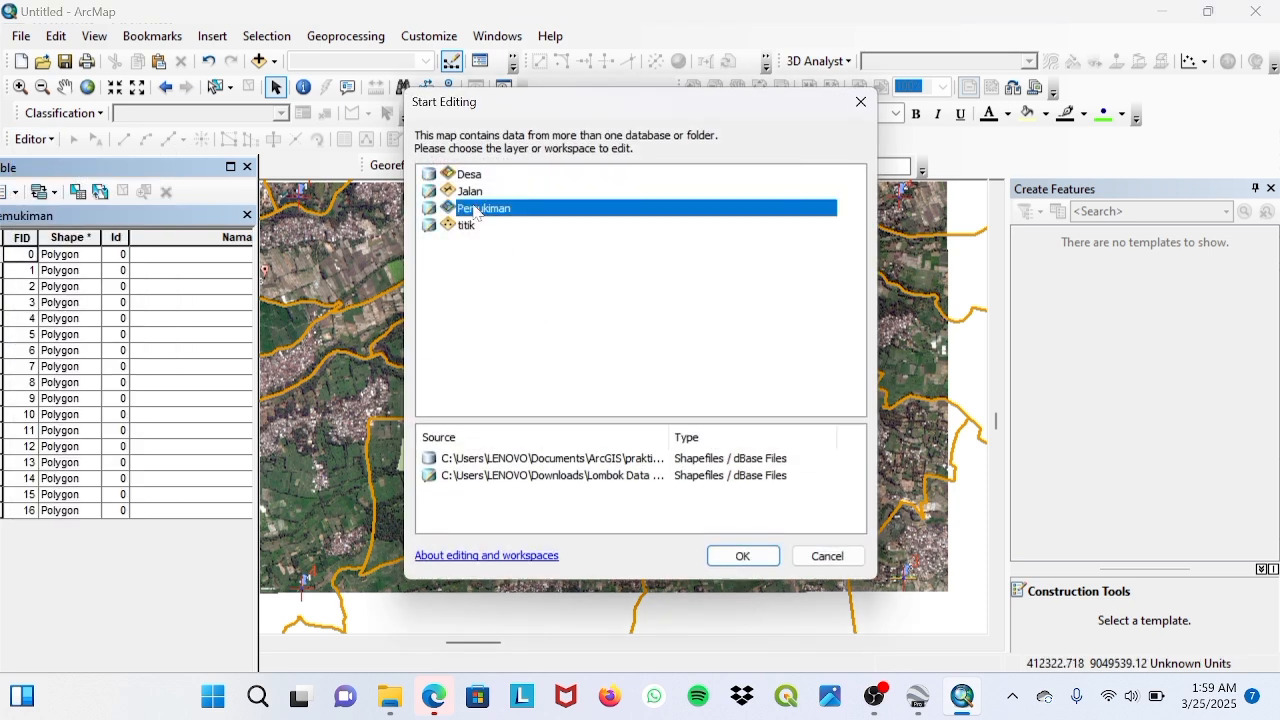
left_click(744, 556)
left_click(749, 557)
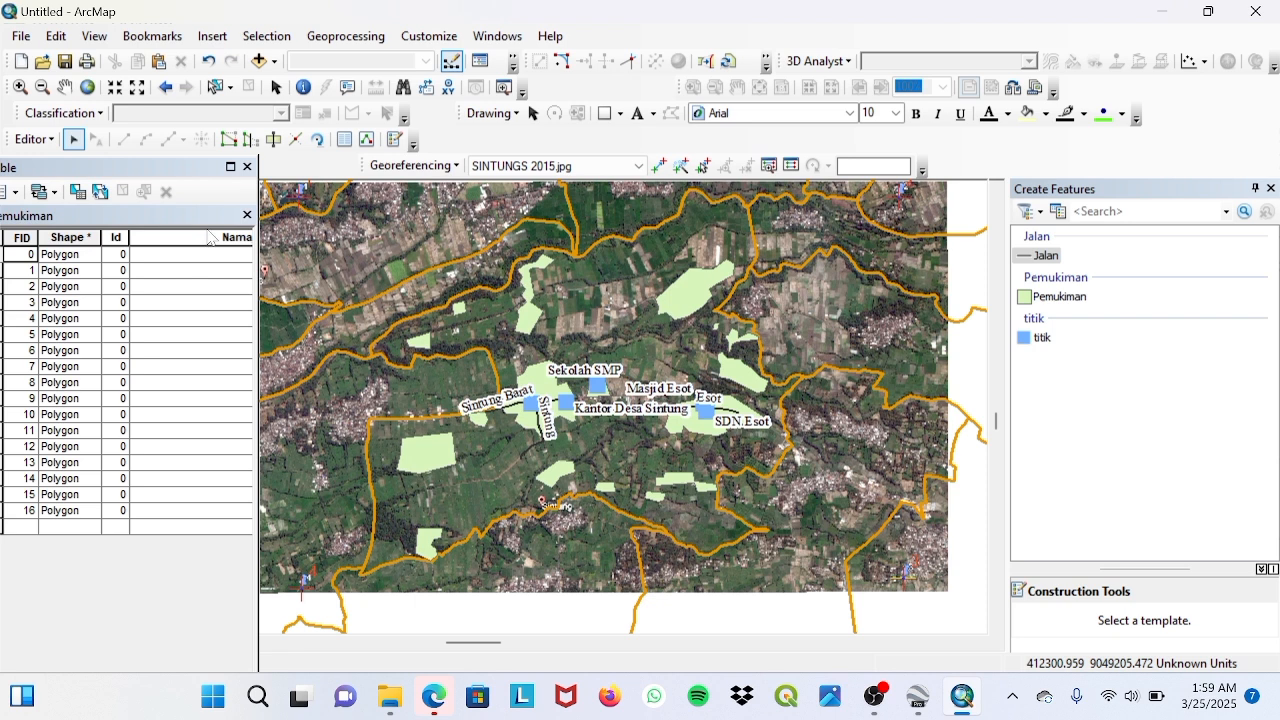
Step: Enter Pemukiman as the Nama_Wilay value in every row of the attribute table, including the blank row at its end
left_click(165, 270)
type("Pemuk")
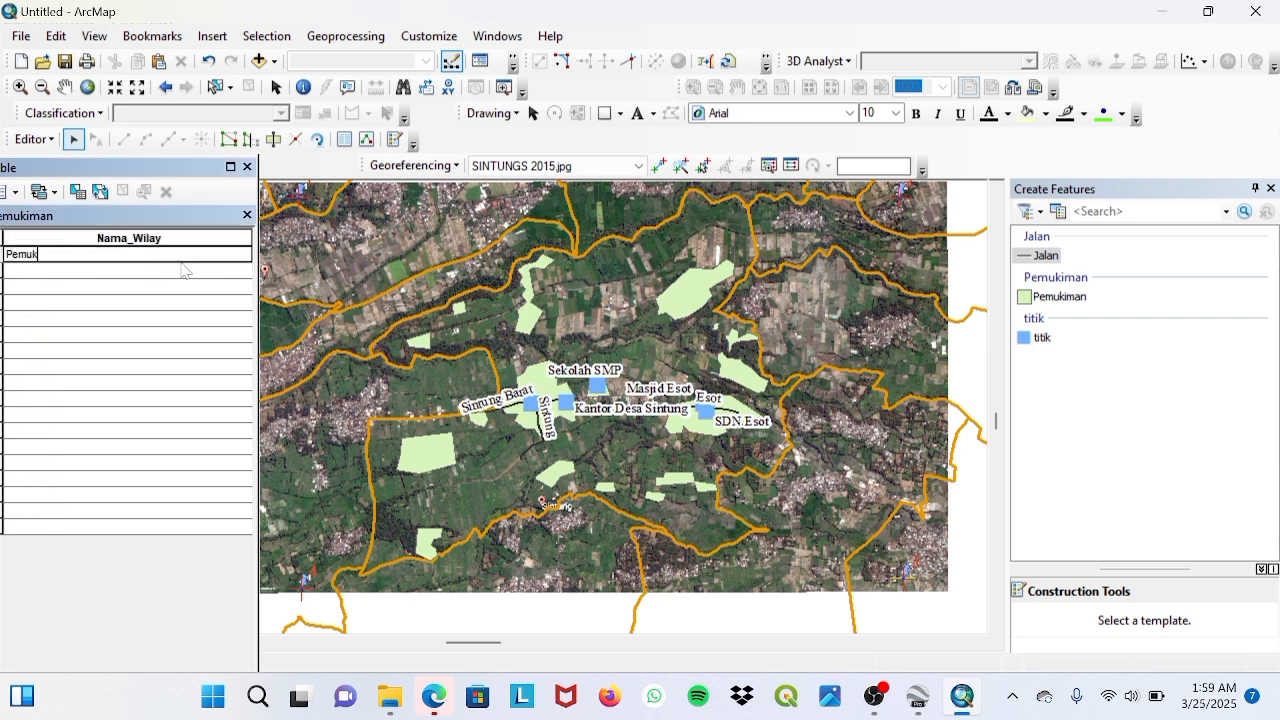
key("Return")
type("Pemukiman")
key("Return")
type("Pemukiman")
key("Return")
type("Pemukiman")
key("Return")
type("Pemukiman")
key("Return")
type("Pemukiman")
key("Return")
type("Pemukiman")
key("Return")
key("ctrl+v")
key("Return")
key("ctrl+v")
key("Return")
type("Pemukiman")
key("Return")
key("ctrl+v")
key("Return")
key("ctrl+v")
key("Return")
type("Pemukiman")
key("Return")
key("ctrl+v")
key("Return")
key("ctrl+v")
key("Return")
type("Pemukiman")
key("Return")
type("Pemukiman")
key("Return")
type("Pemukiman")
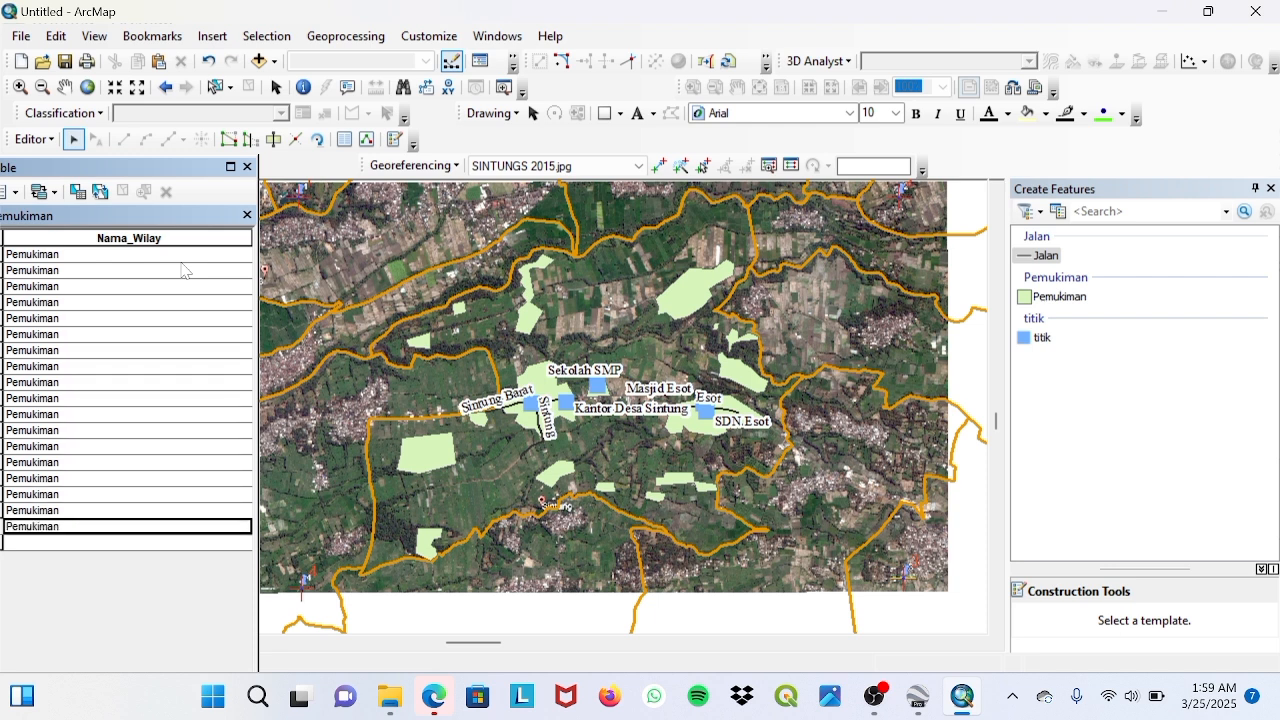
Step: Enlarge the attribute table and calculate the Luas field as polygon area in hectares
left_click(230, 166)
right_click(588, 82)
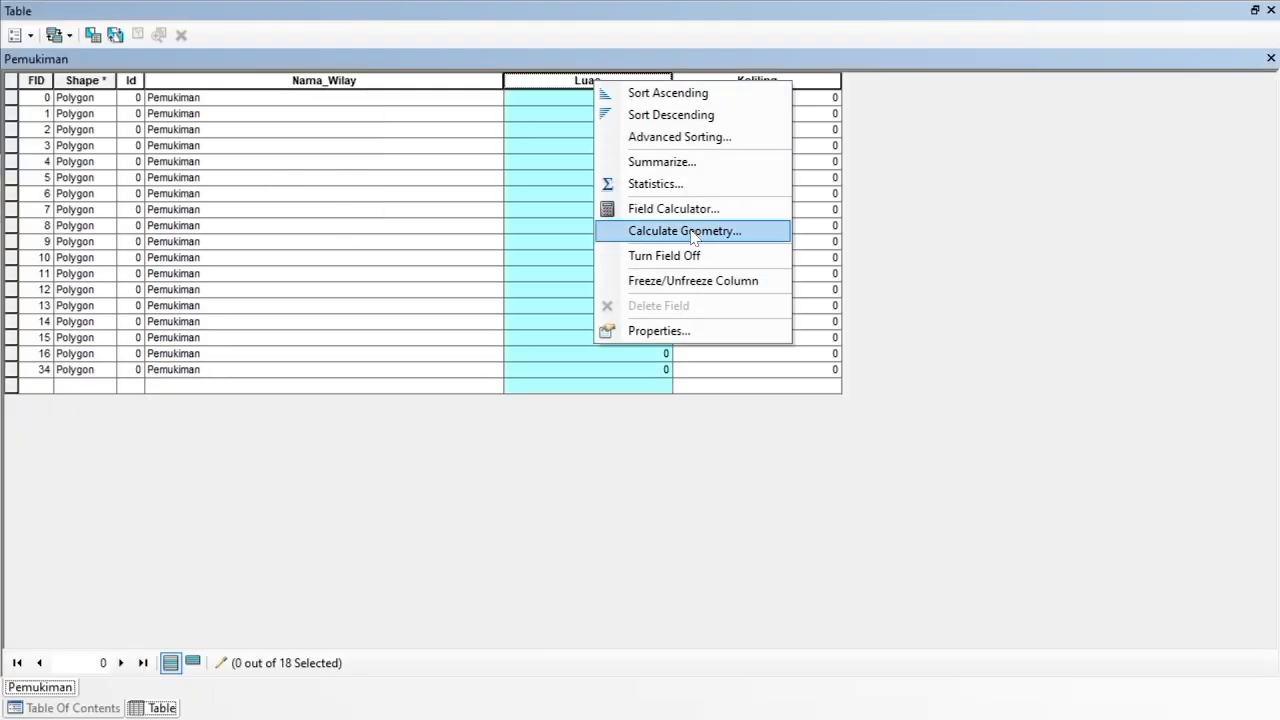
left_click(690, 230)
left_click(803, 399)
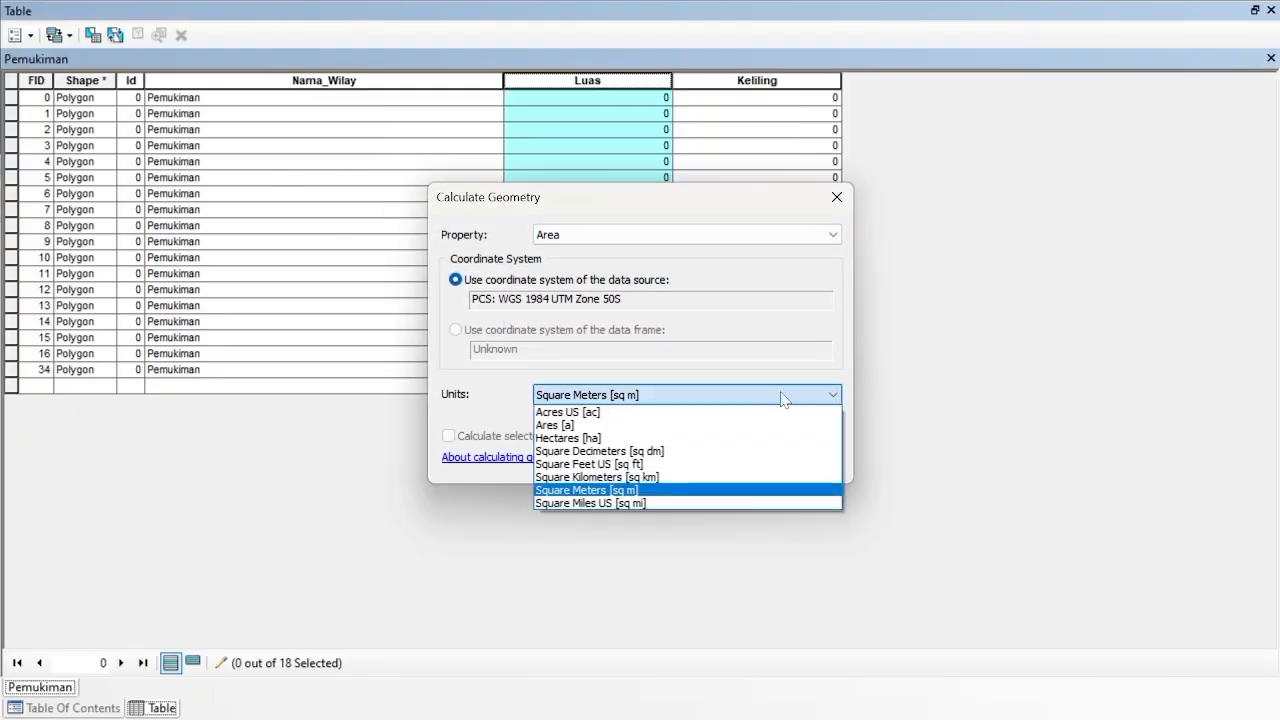
left_click(615, 440)
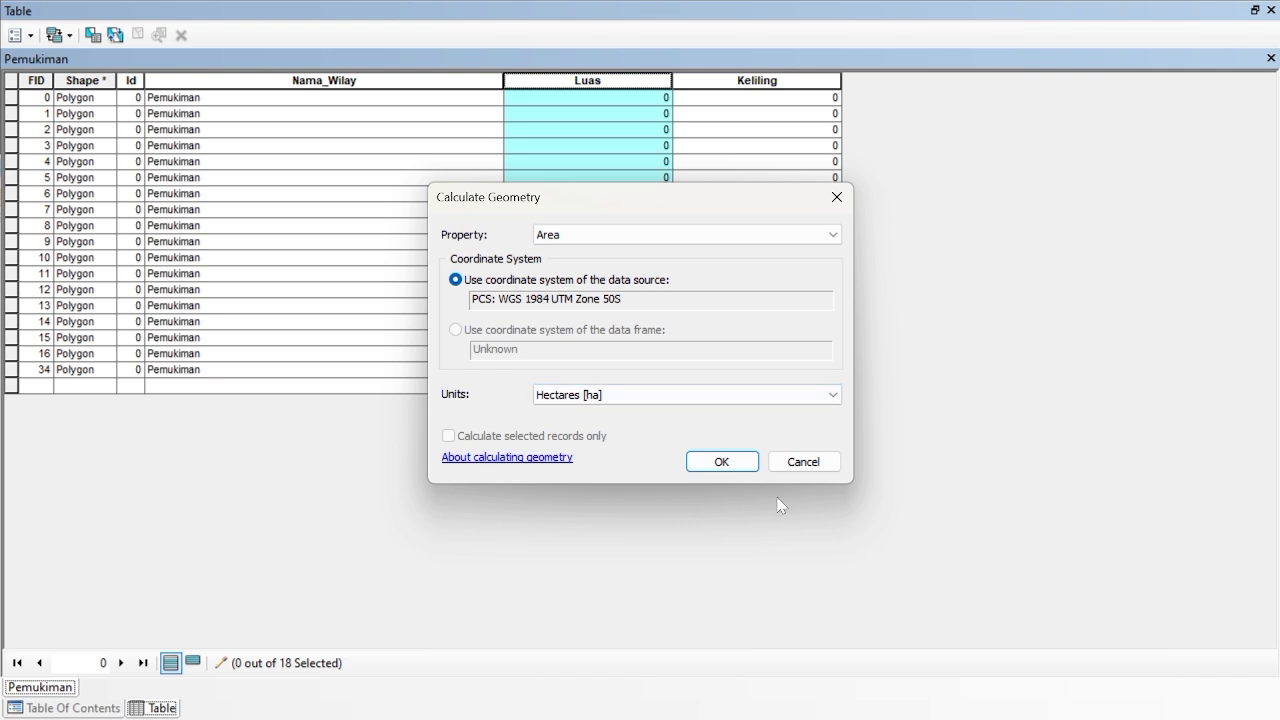
left_click(717, 462)
Step: Calculate the Keliling field as polygon perimeter in meters and close the Pemukiman attribute table
left_click(746, 80)
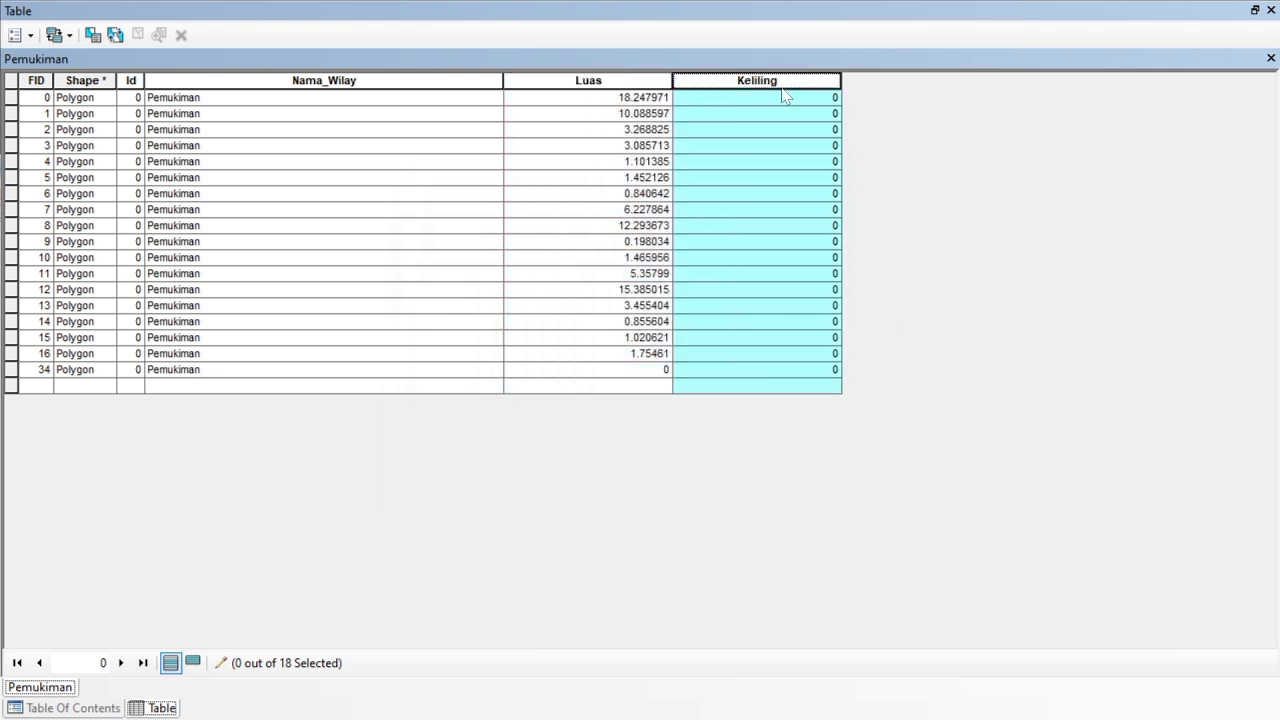
right_click(776, 241)
left_click(786, 84)
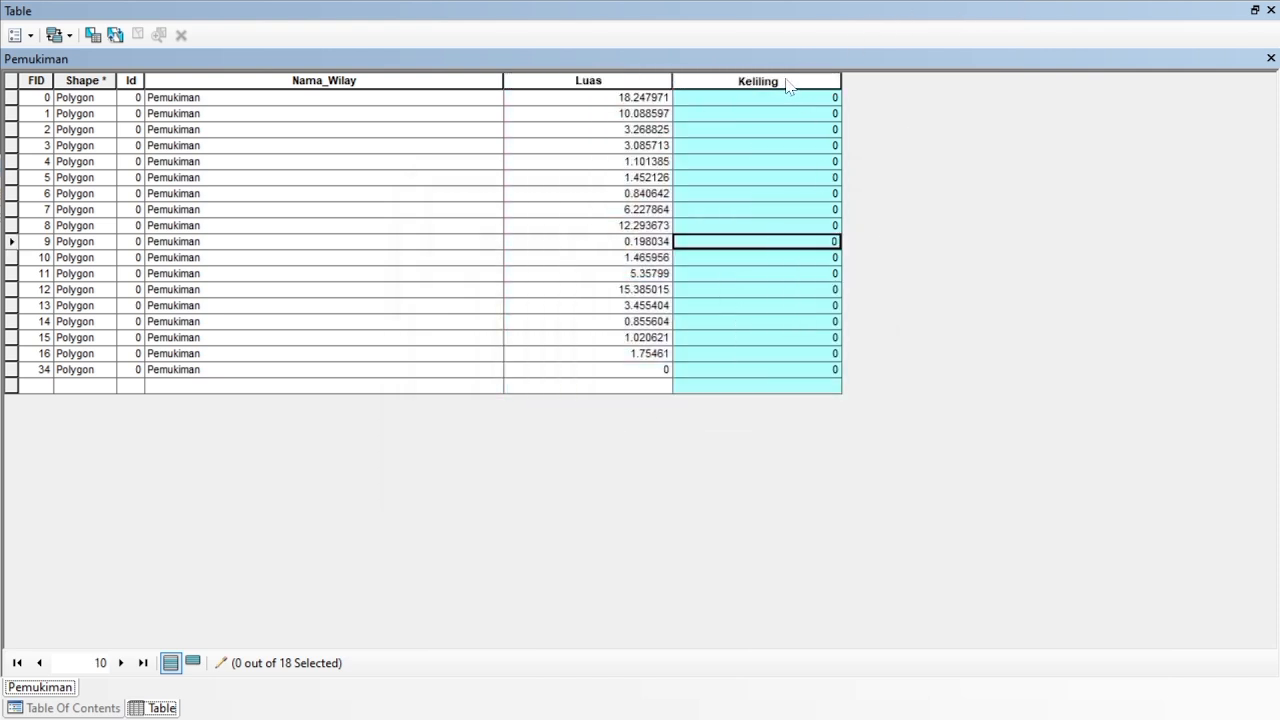
left_click(608, 81)
right_click(786, 82)
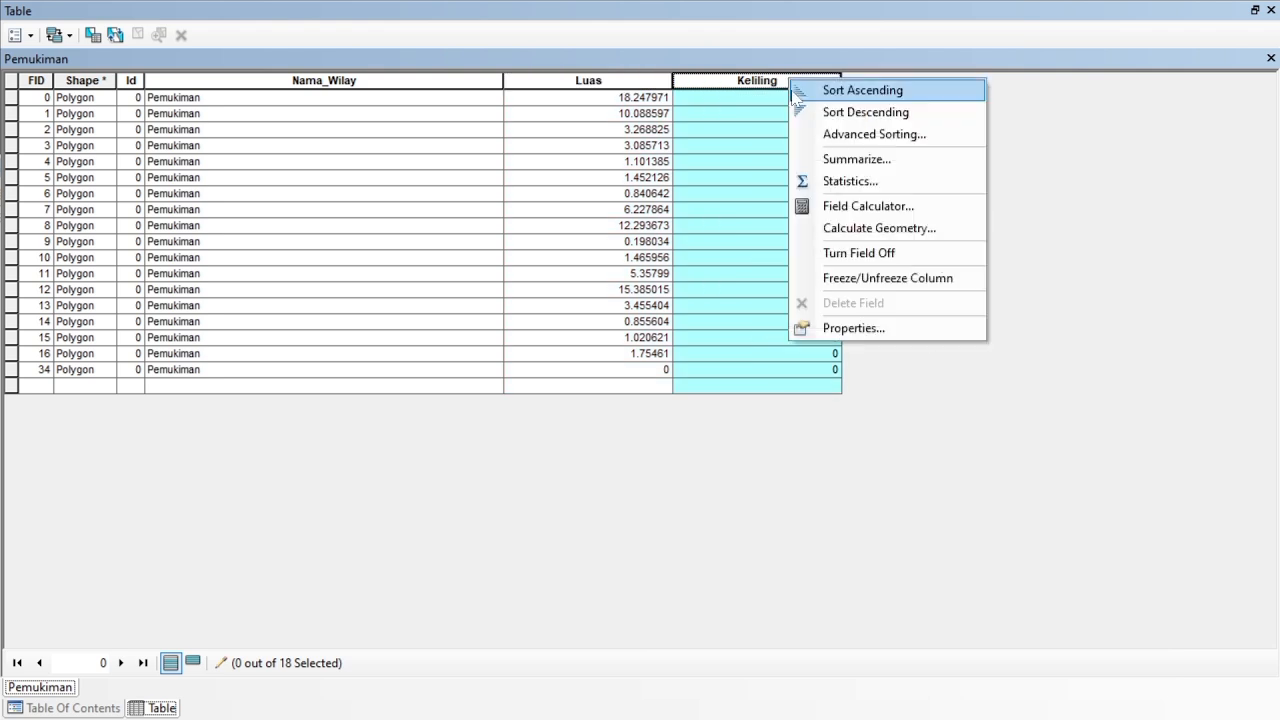
left_click(846, 236)
left_click(826, 244)
left_click(600, 260)
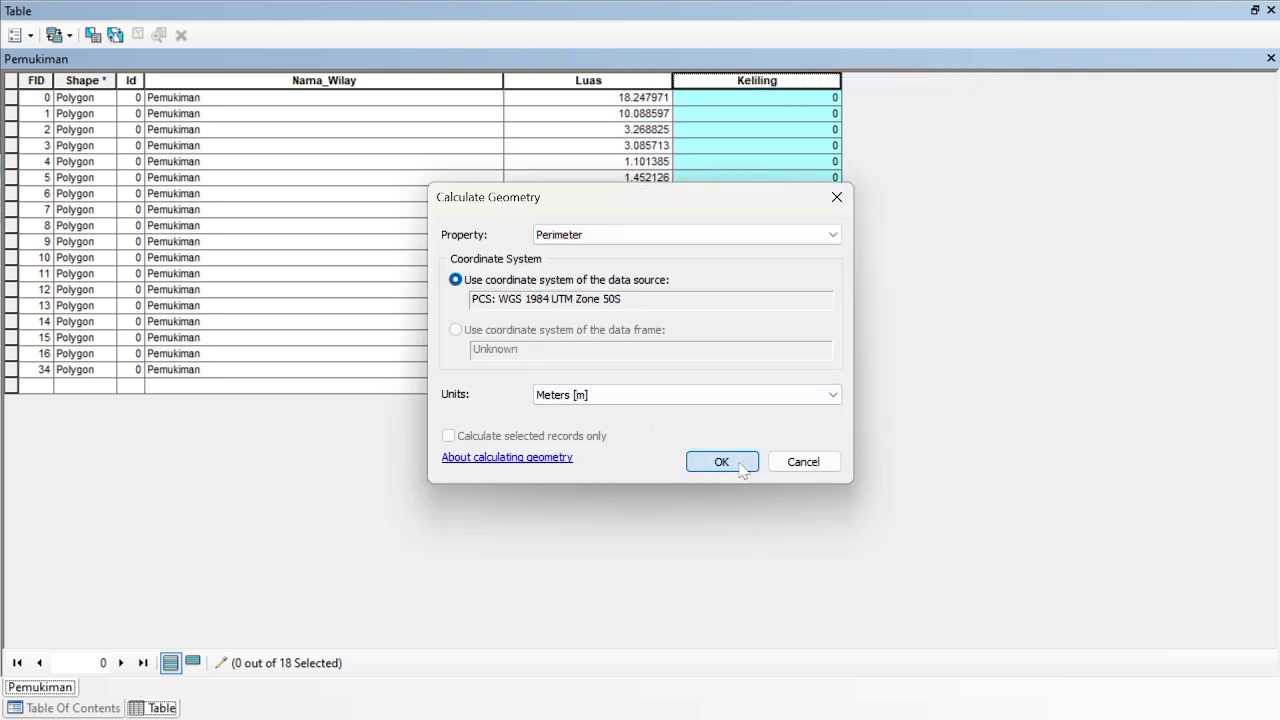
left_click(742, 466)
left_click(1271, 58)
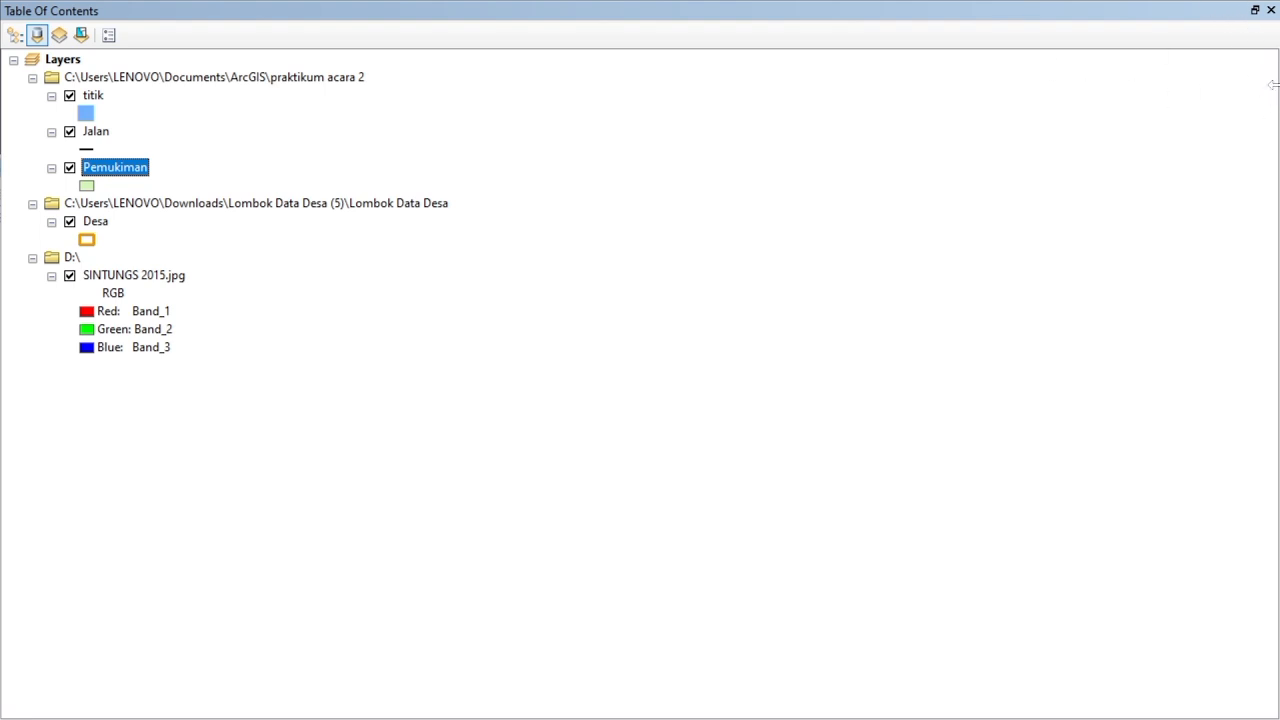
Step: Change the Pemukiman layer's symbol to the Lt Orange fill style
left_click(1271, 10)
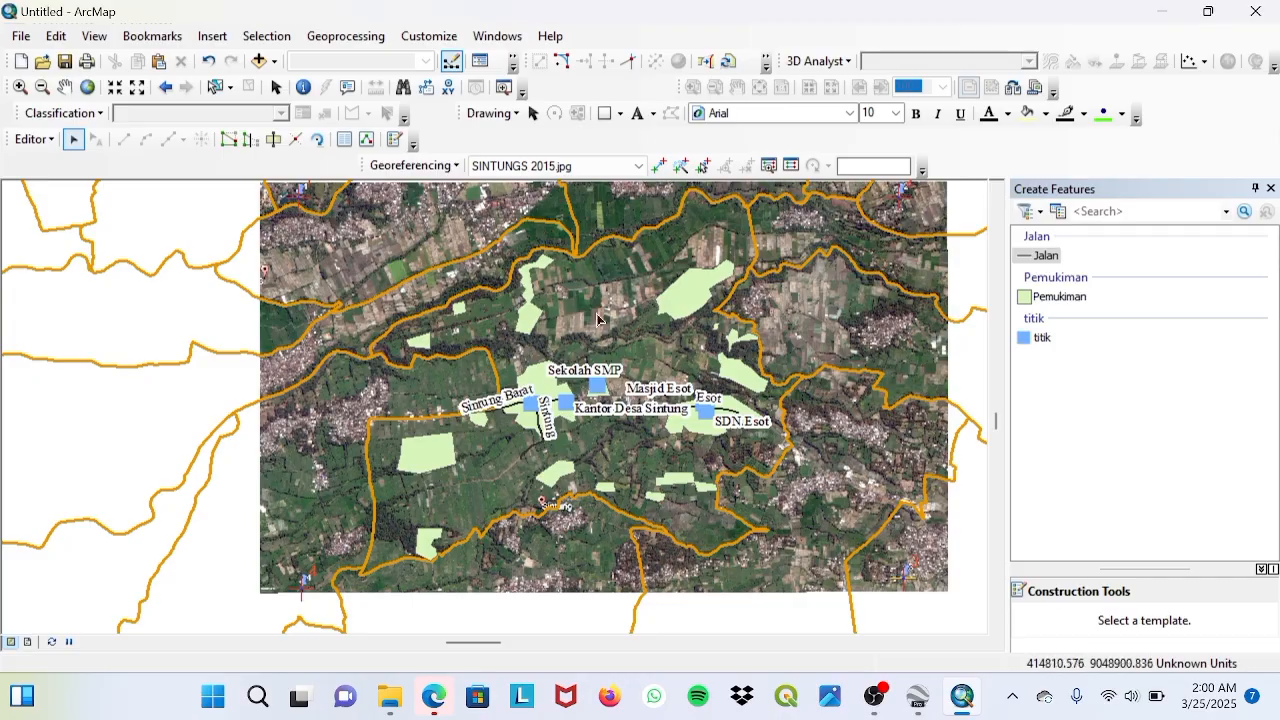
left_click(480, 62)
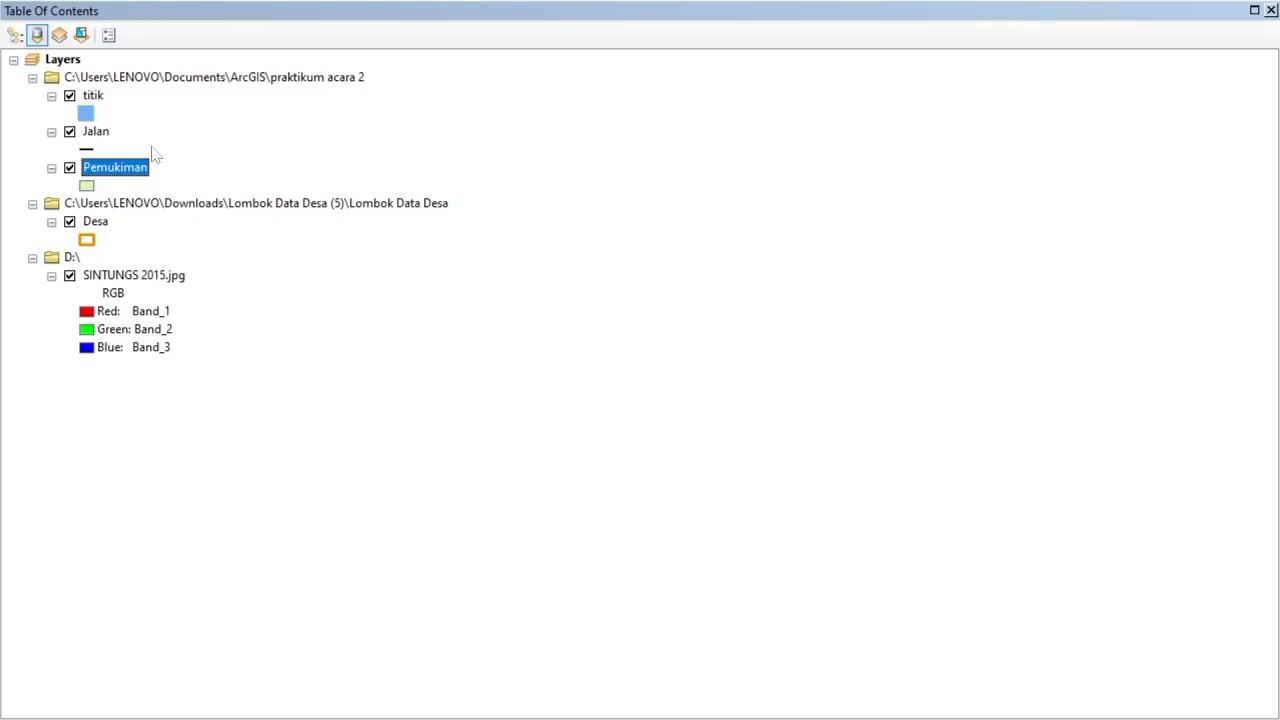
left_click(88, 188)
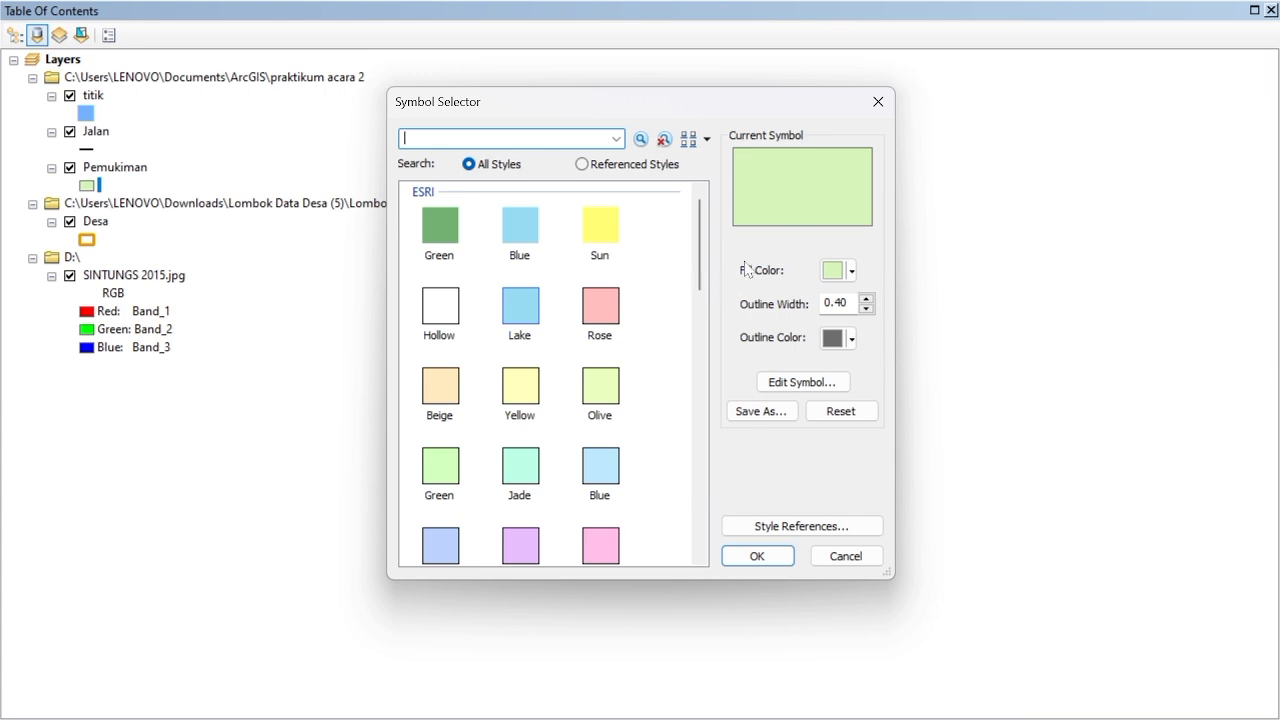
left_click(845, 272)
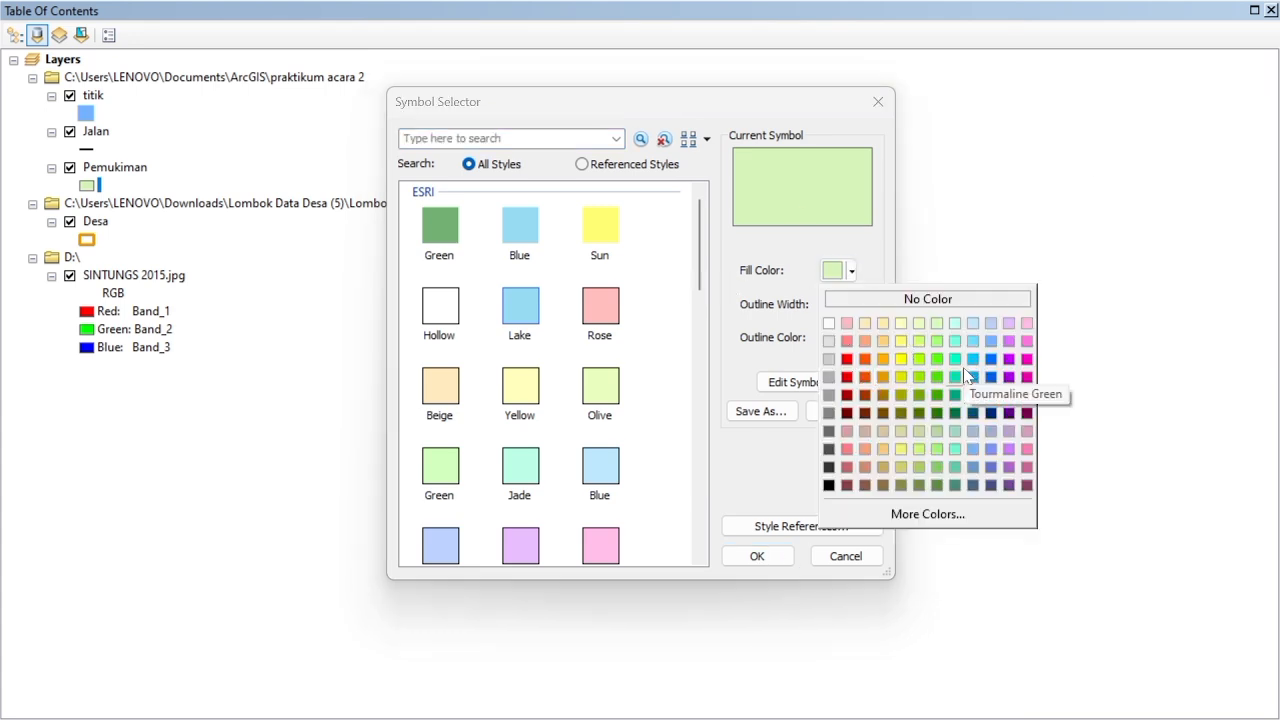
scroll(470, 330, "down", 5)
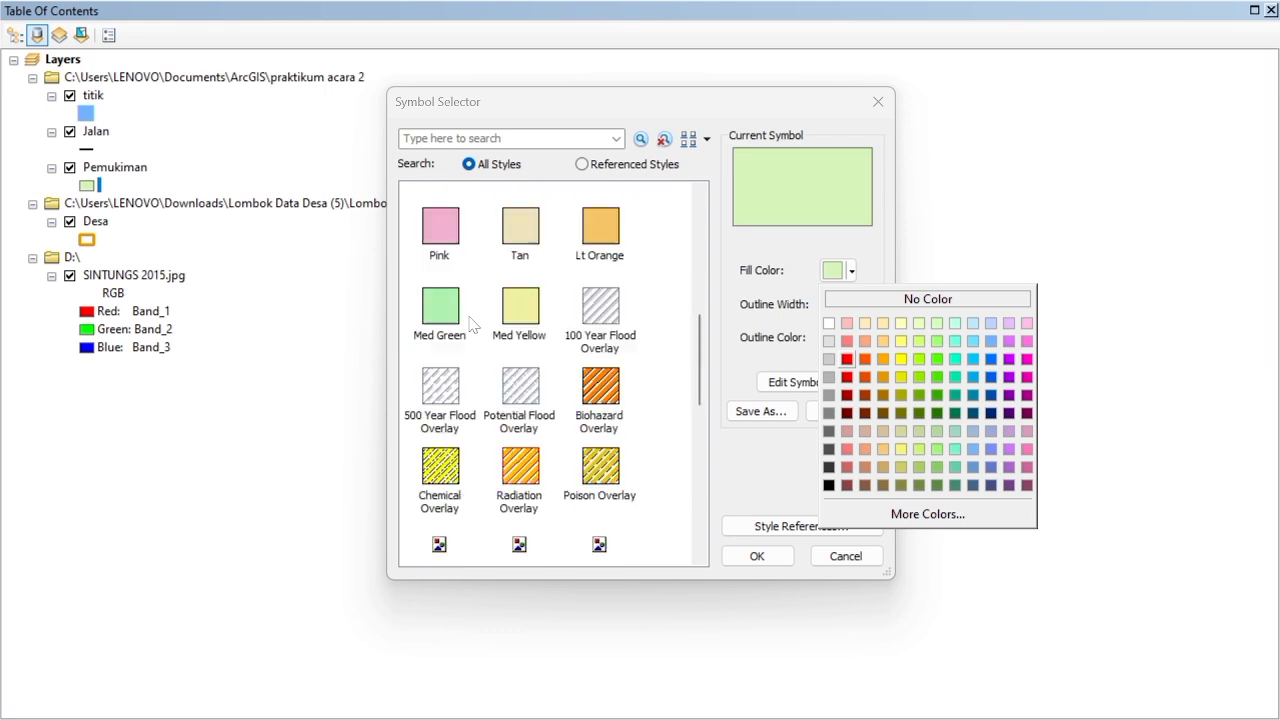
scroll(510, 350, "up", 2)
scroll(512, 343, "down", 1)
scroll(585, 331, "up", 1)
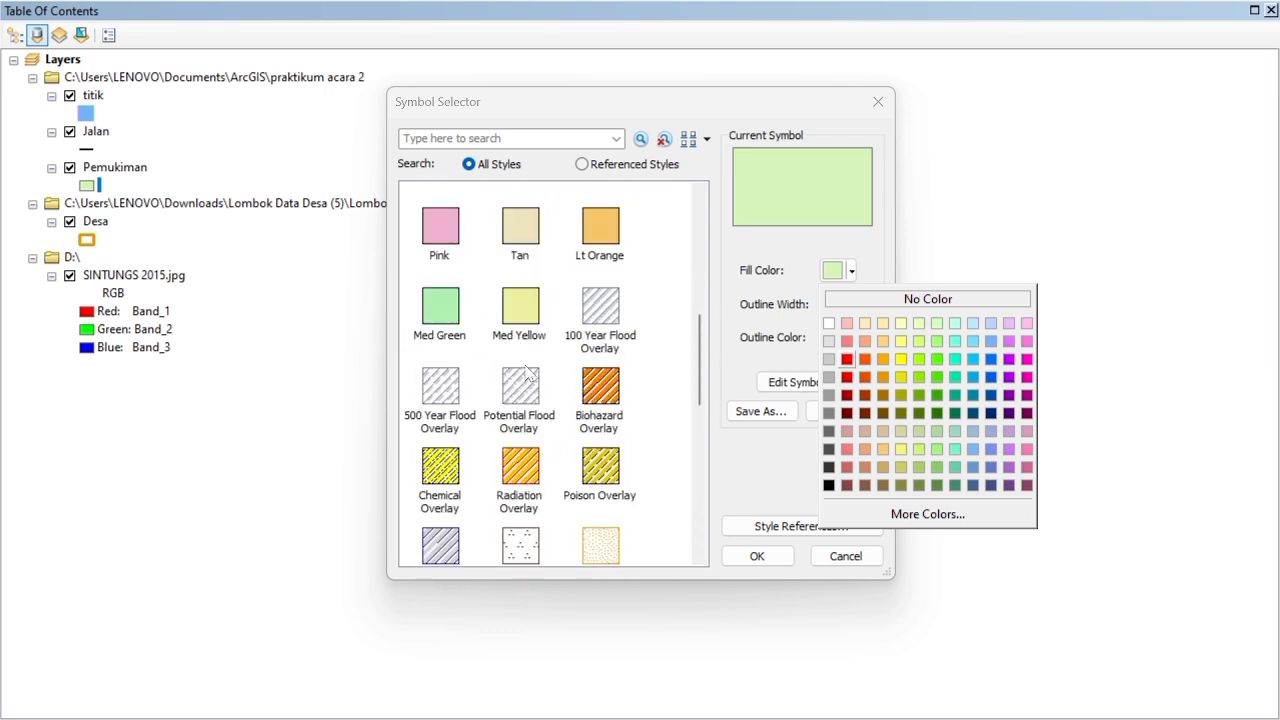
left_click(590, 252)
left_click(598, 247)
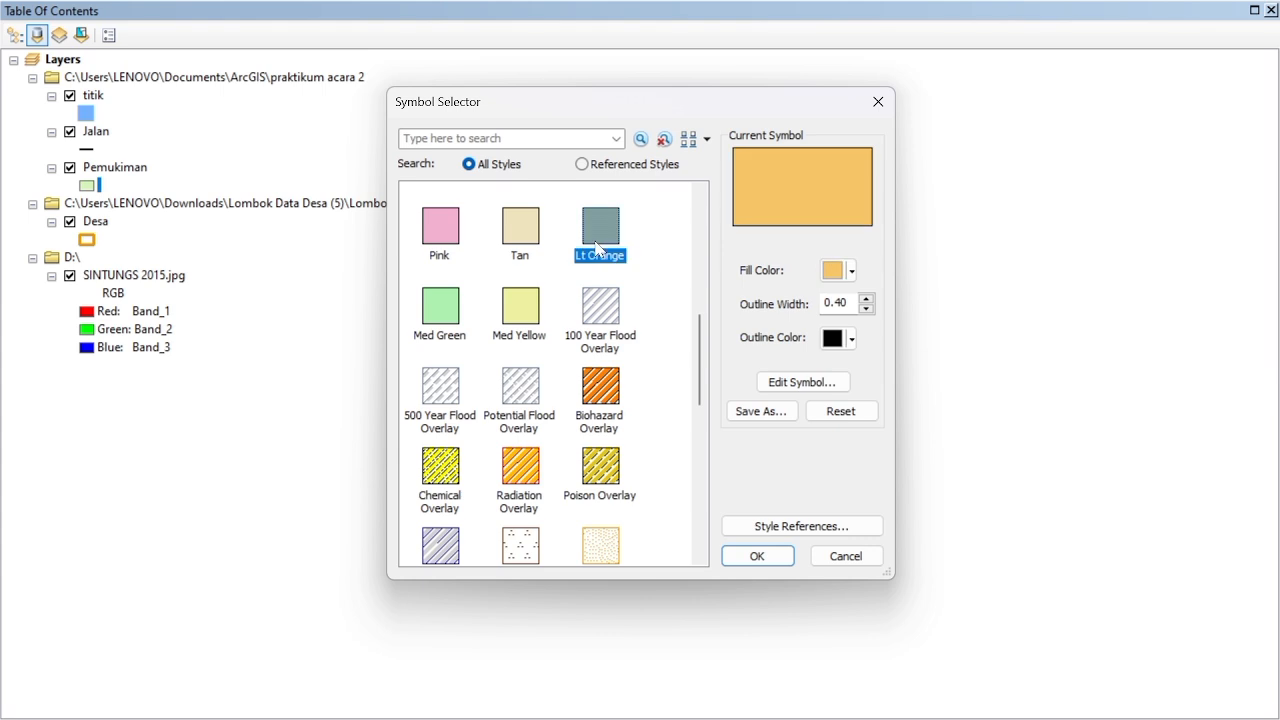
left_click(803, 383)
left_click(970, 104)
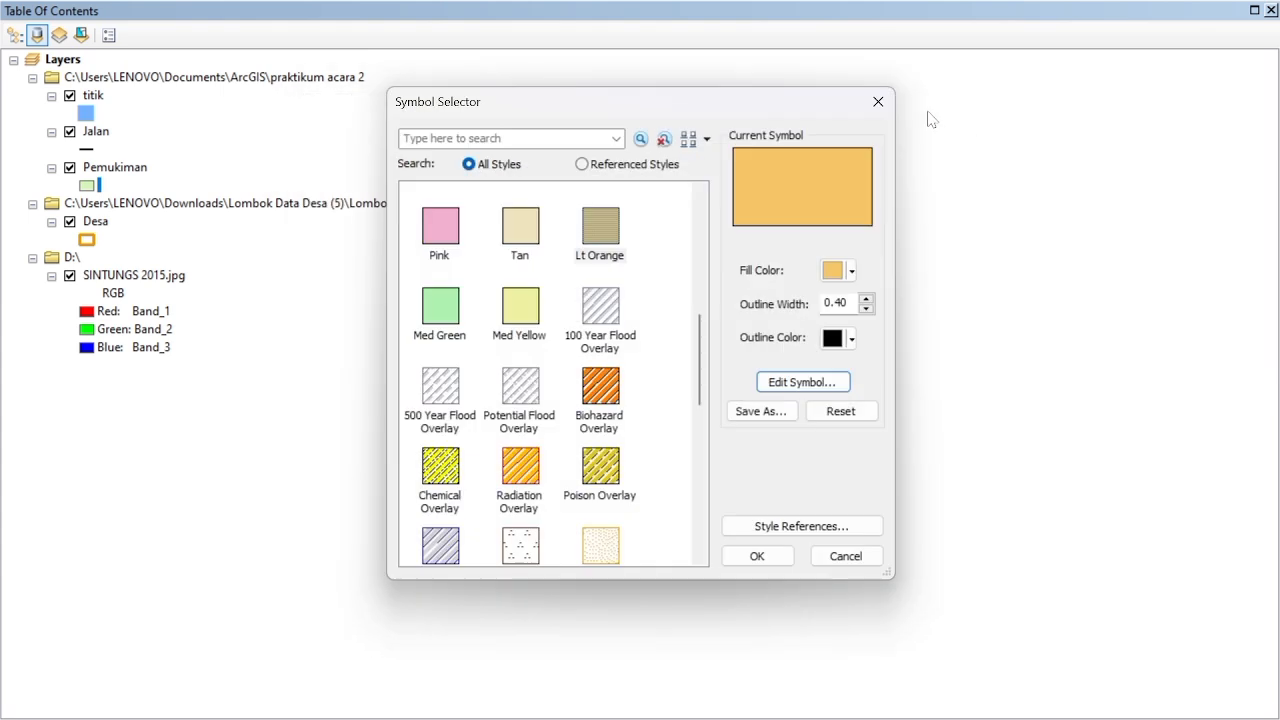
left_click(756, 556)
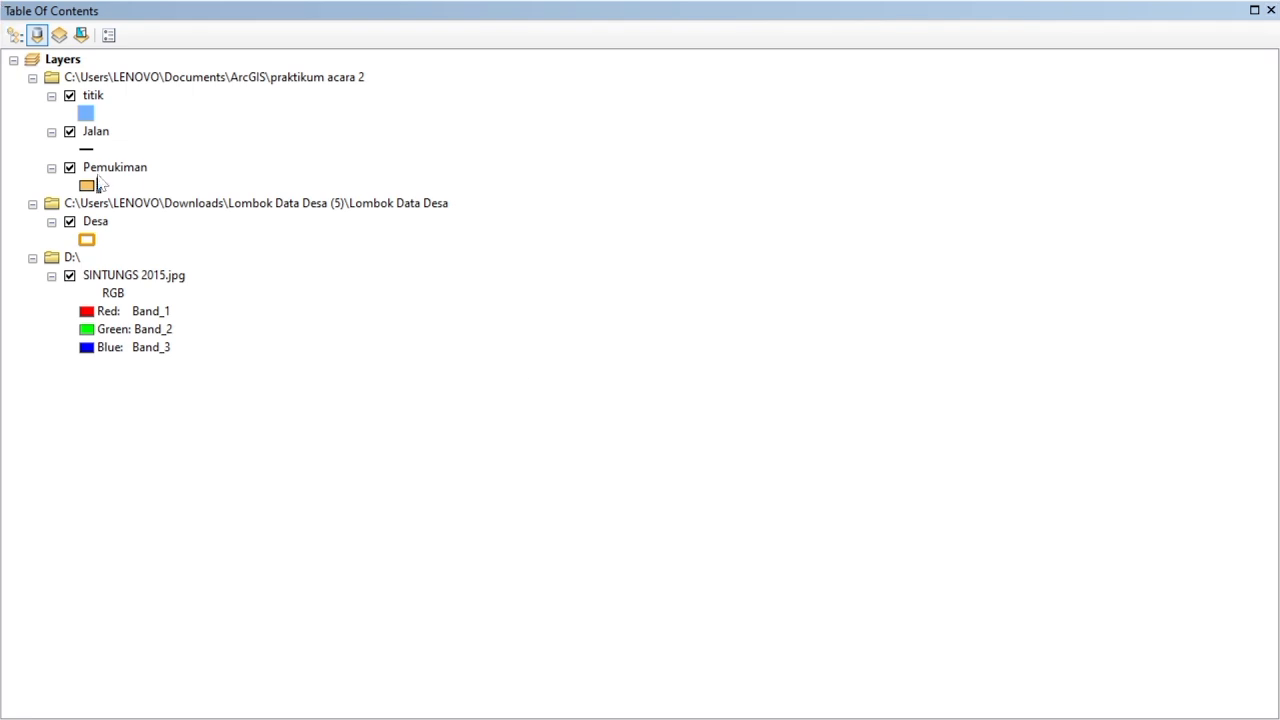
Step: Turn on labels for the Pemukiman layer using Nama_Wilay as the label field
right_click(103, 173)
left_click(150, 583)
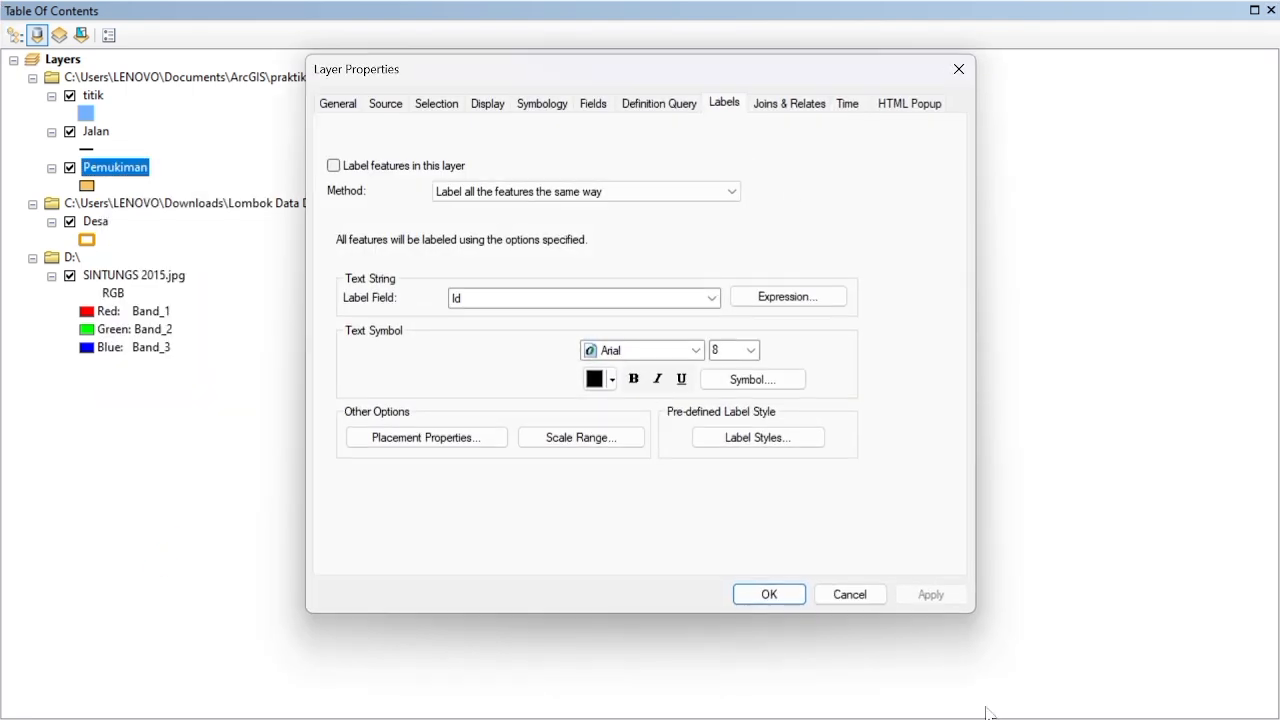
left_click(542, 104)
left_click(722, 104)
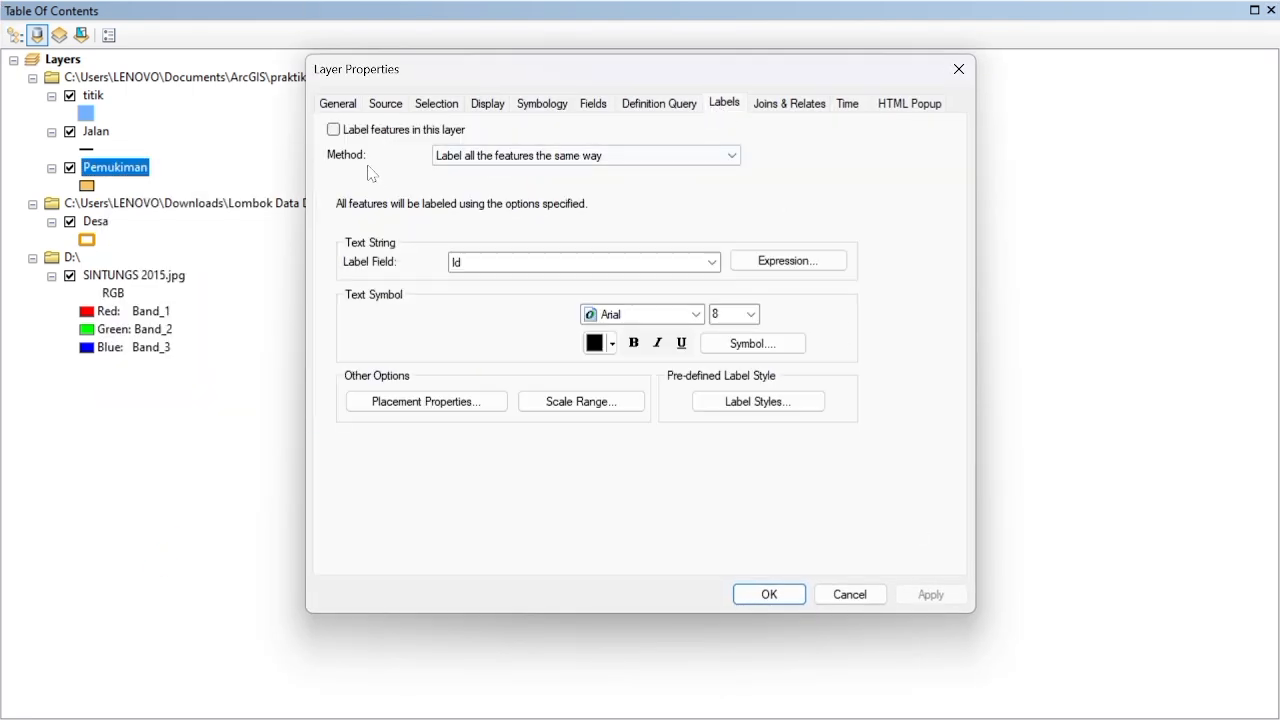
left_click(536, 271)
left_click(586, 310)
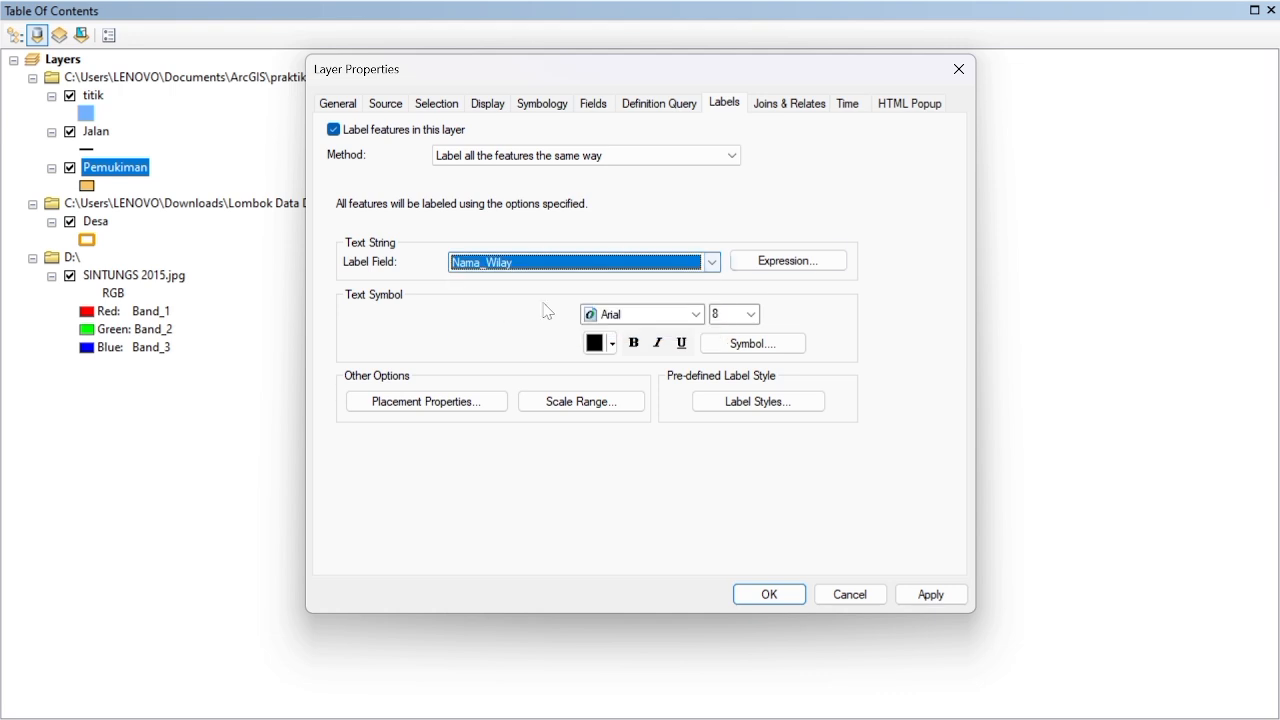
Step: Format the Pemukiman labels in Times New Roman, size 10, with a 2-point halo mask, and apply the layer properties
left_click(757, 345)
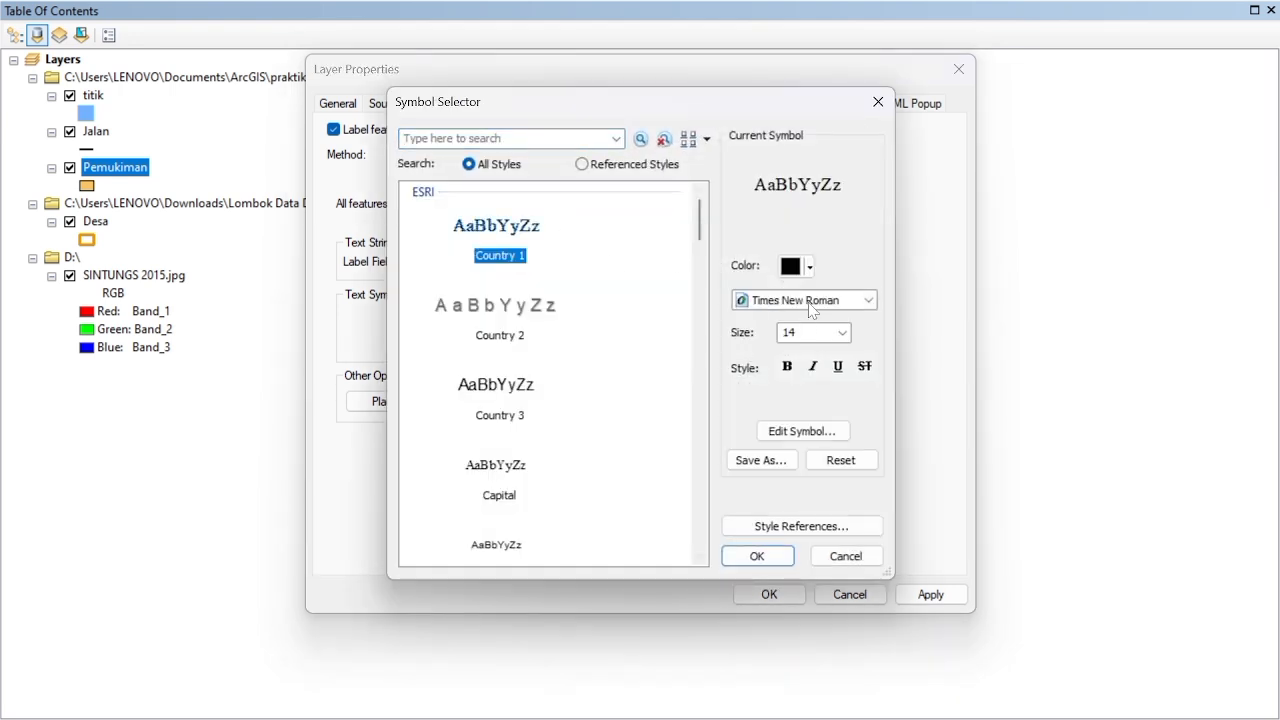
left_click(842, 332)
left_click(841, 355)
left_click(841, 355)
left_click(841, 355)
left_click(804, 352)
left_click(790, 429)
left_click(806, 194)
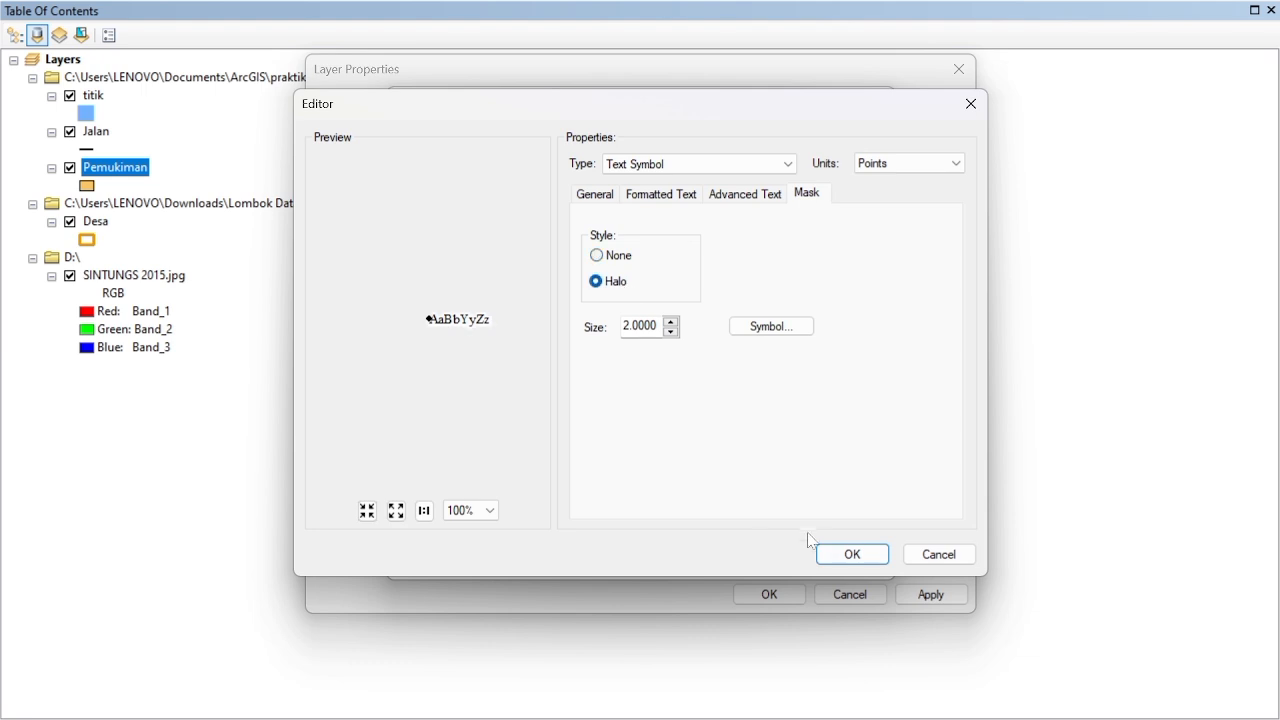
left_click(851, 554)
left_click(765, 555)
left_click(925, 597)
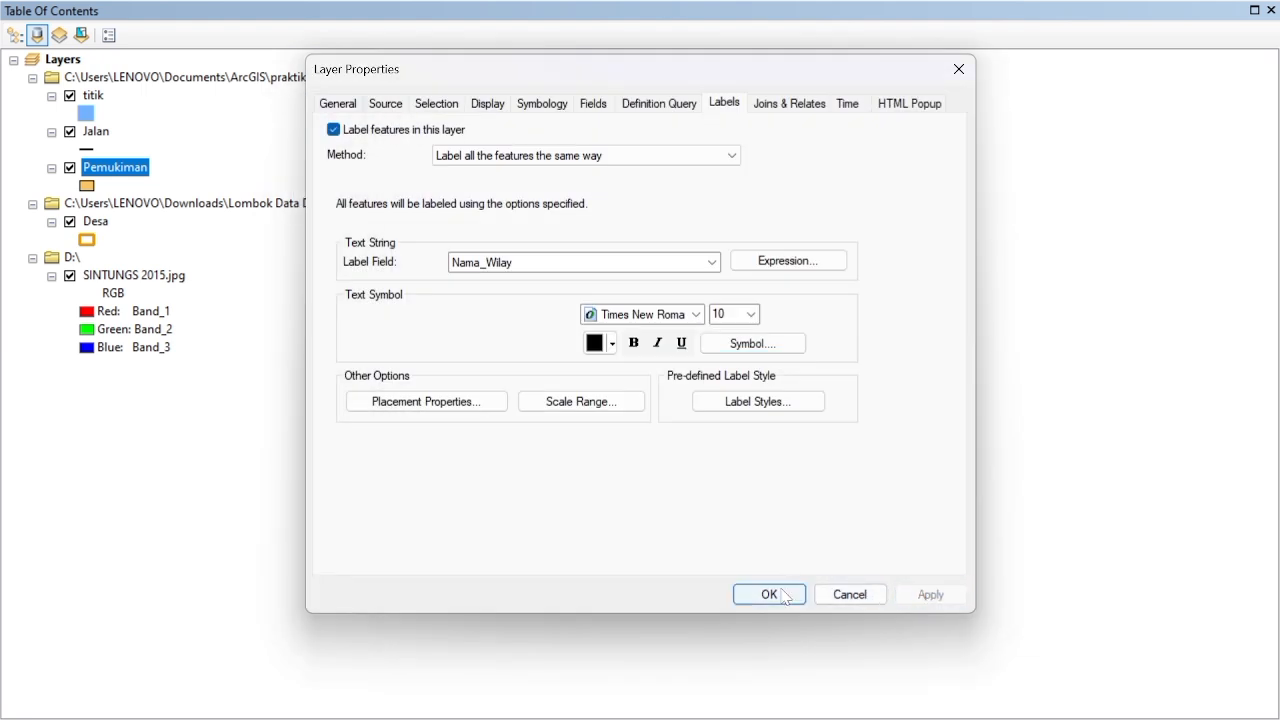
left_click(786, 597)
Step: Shrink the Table Of Contents window to a narrow strip beside the map so the labelled polygons can be seen
left_click_drag(1276, 28, 284, 168)
left_click_drag(212, 18, 208, 194)
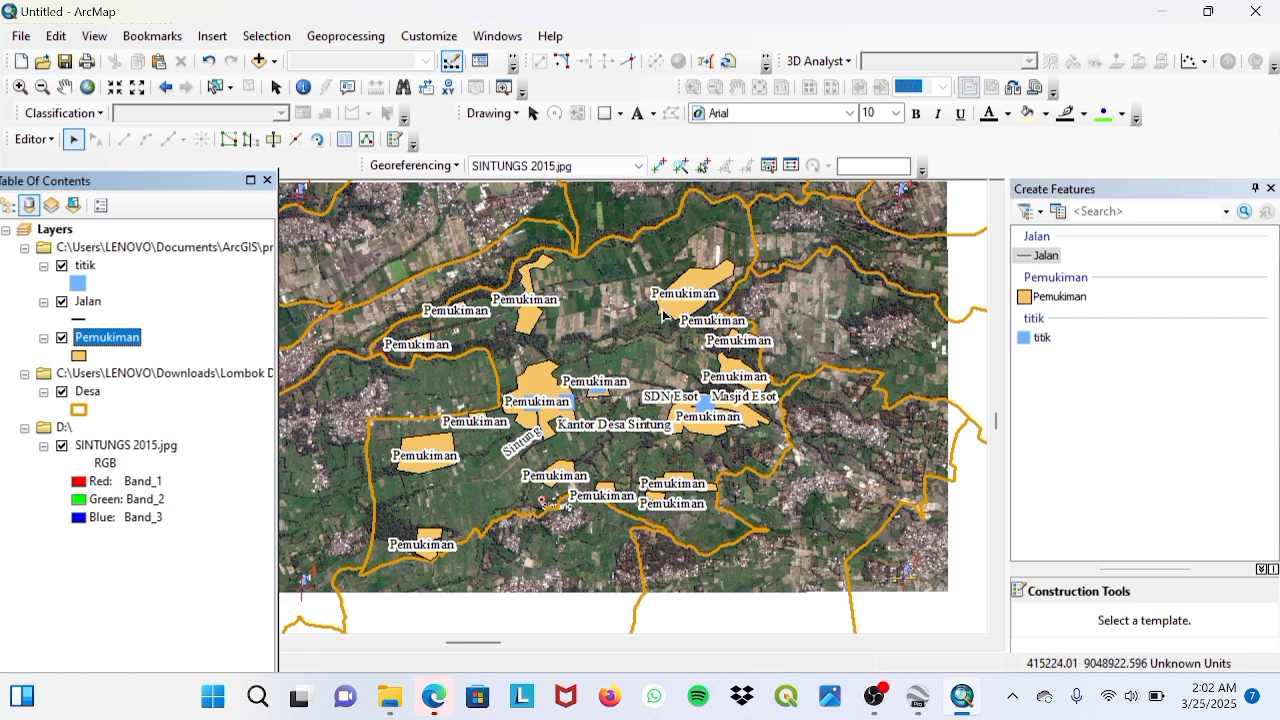
Step: Create a polygon shapefile named Sawah in the praktikum acara 2 folder with the WGS_1984_UTM_Zone_50S coordinate system
left_click(513, 62)
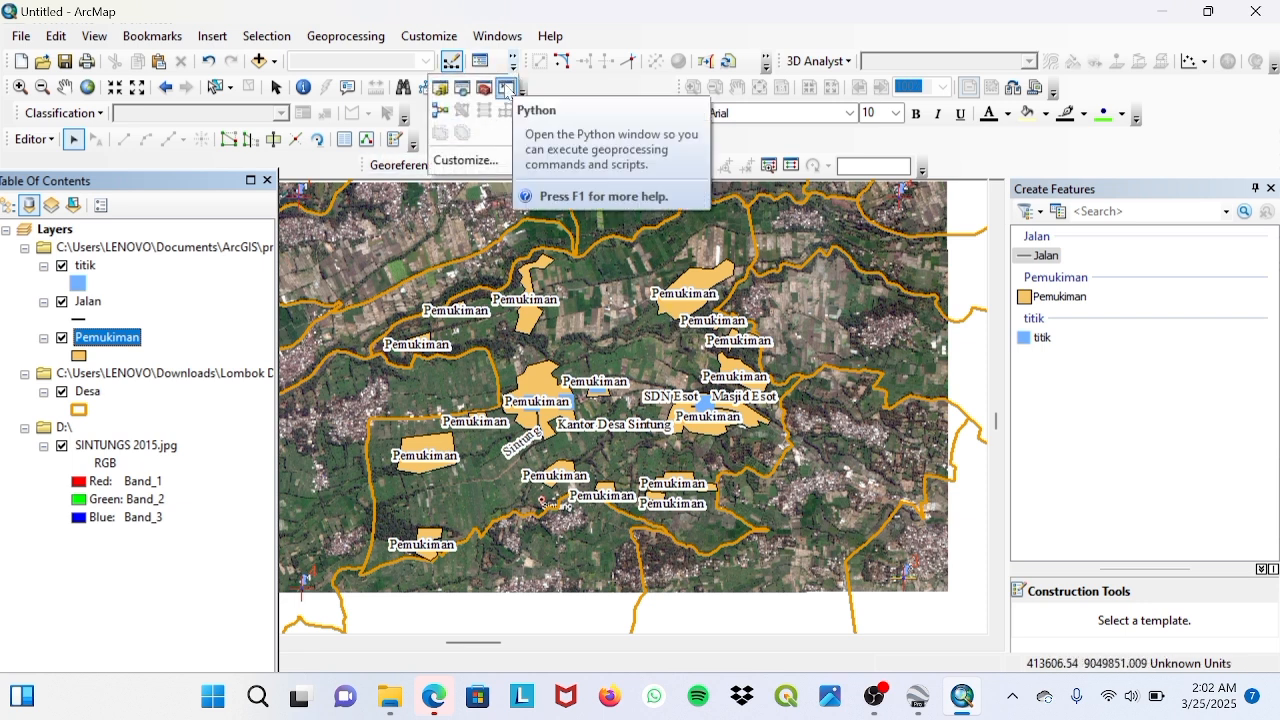
left_click(440, 88)
right_click(1043, 531)
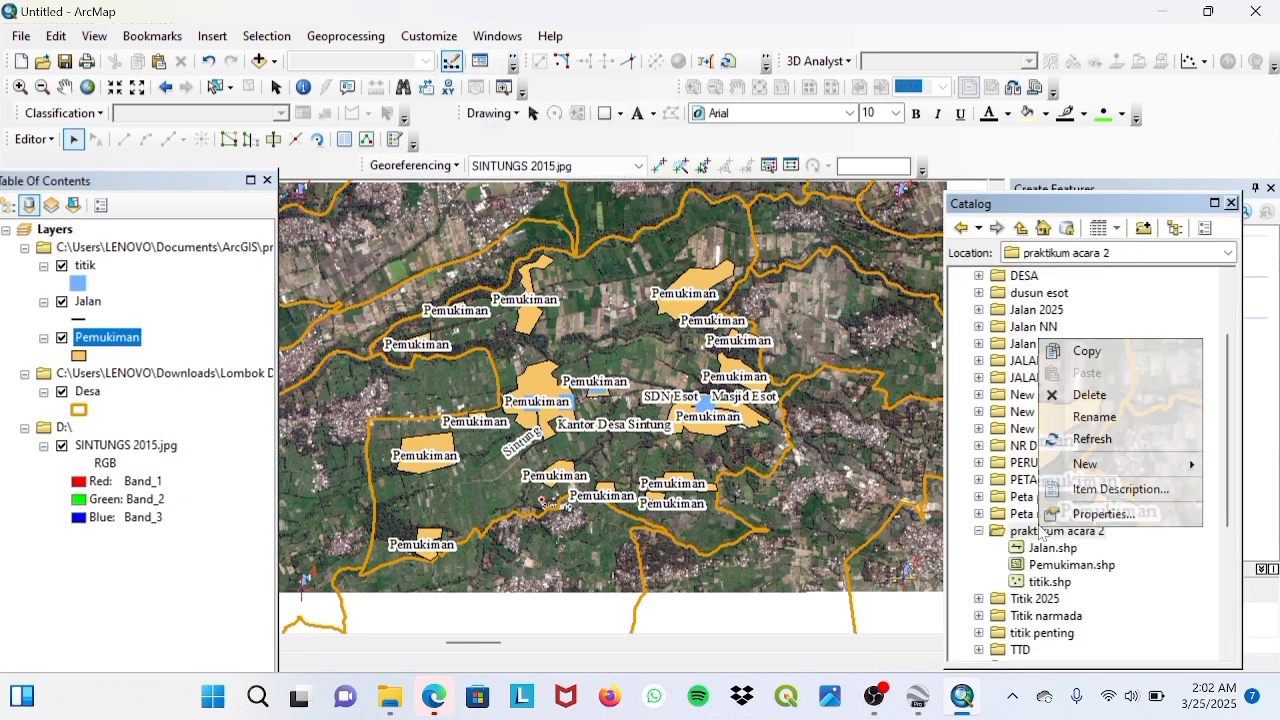
mouse_move(1085, 463)
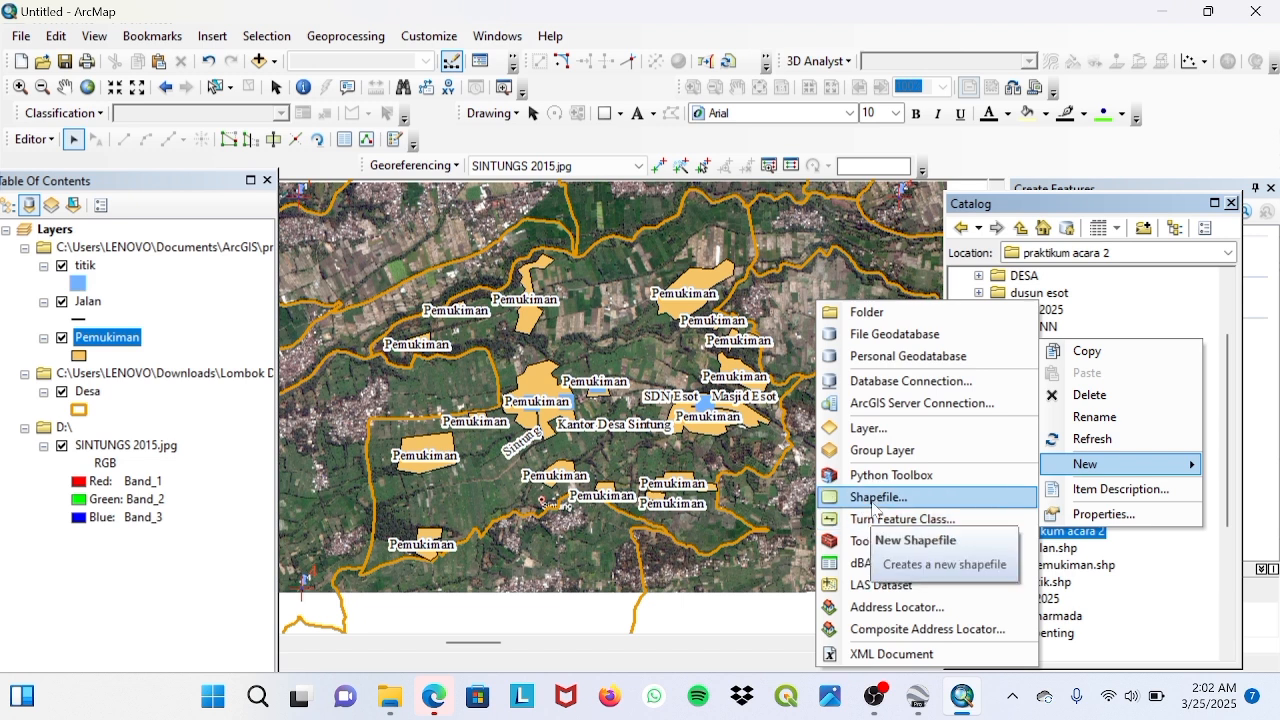
left_click(873, 500)
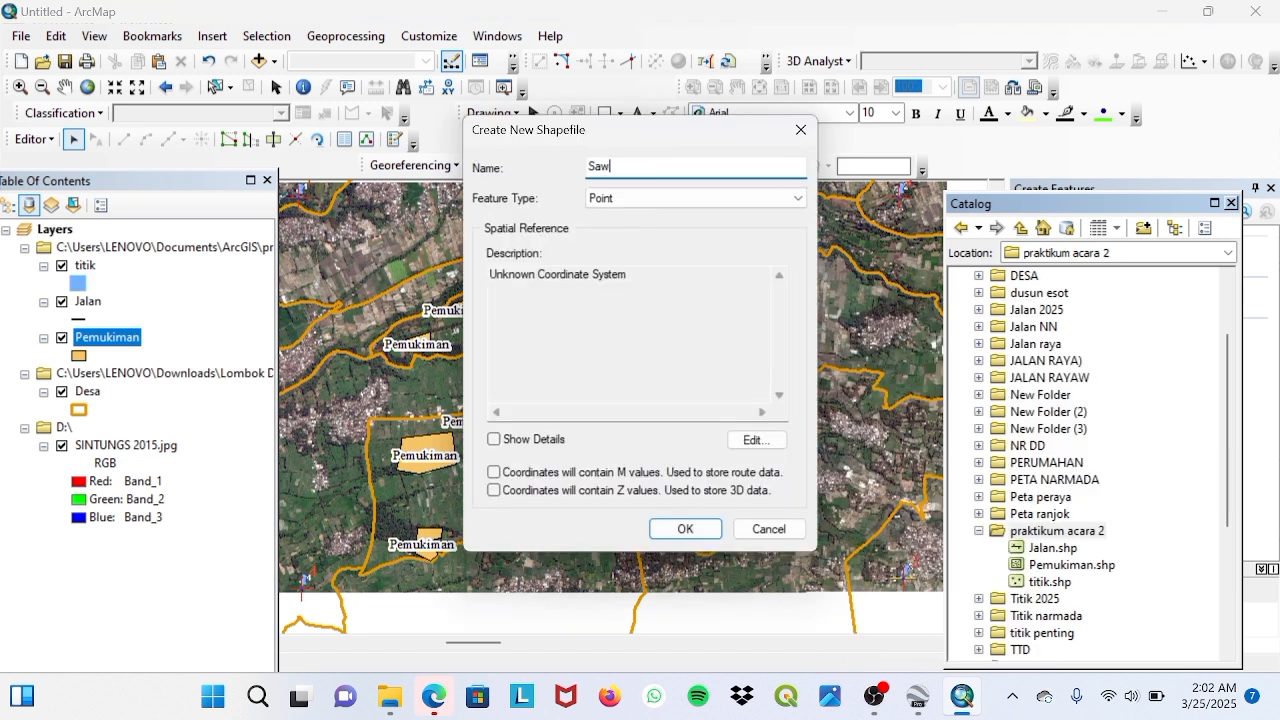
left_click(695, 198)
left_click(620, 240)
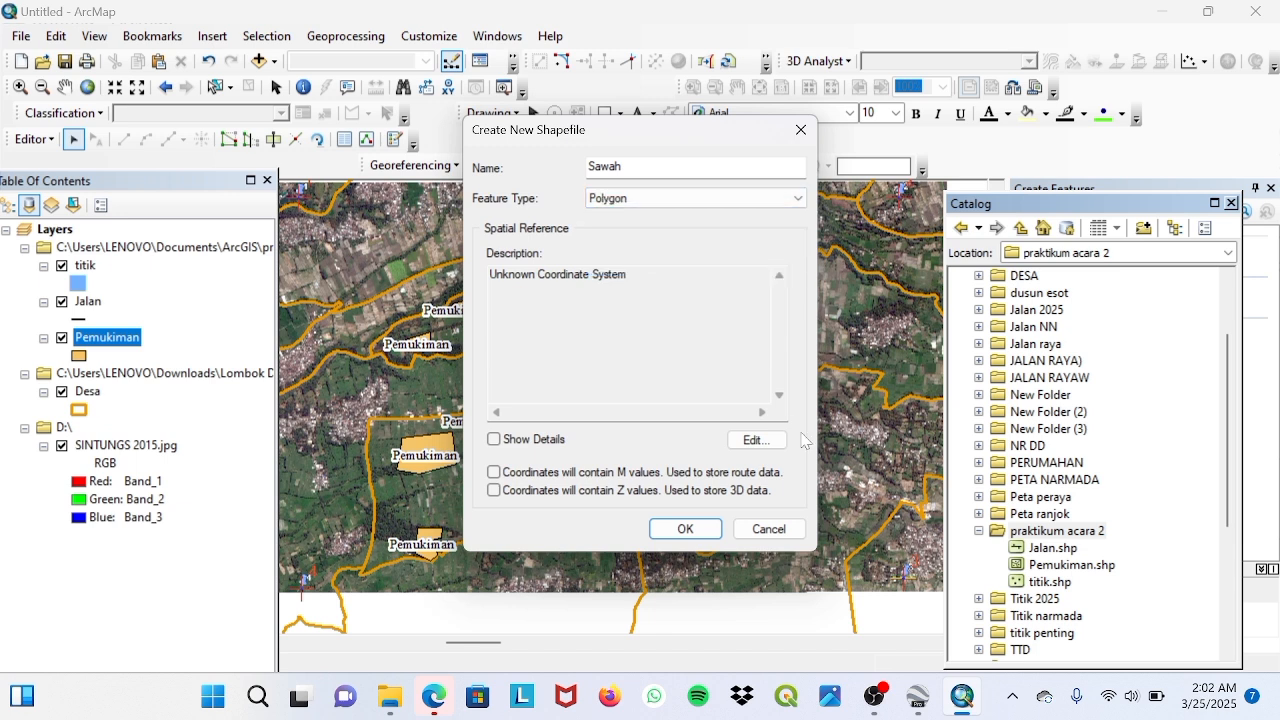
left_click(757, 440)
left_click(565, 190)
left_click(757, 596)
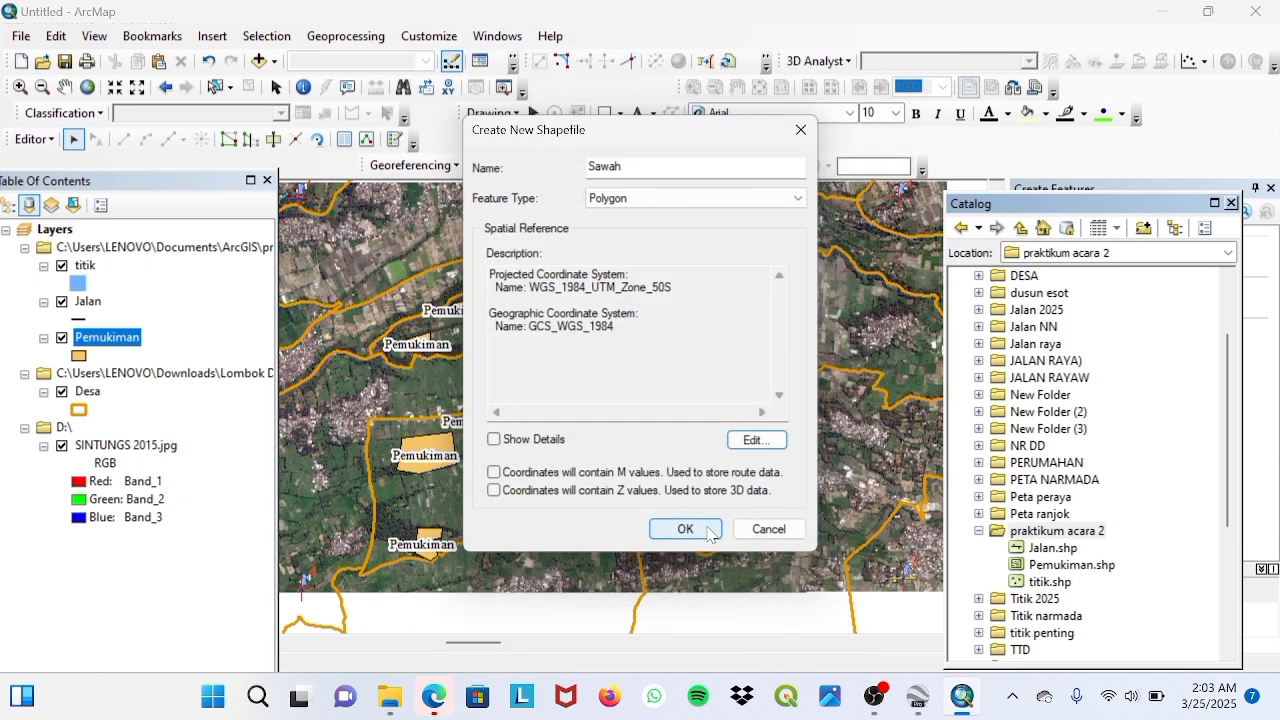
left_click(700, 528)
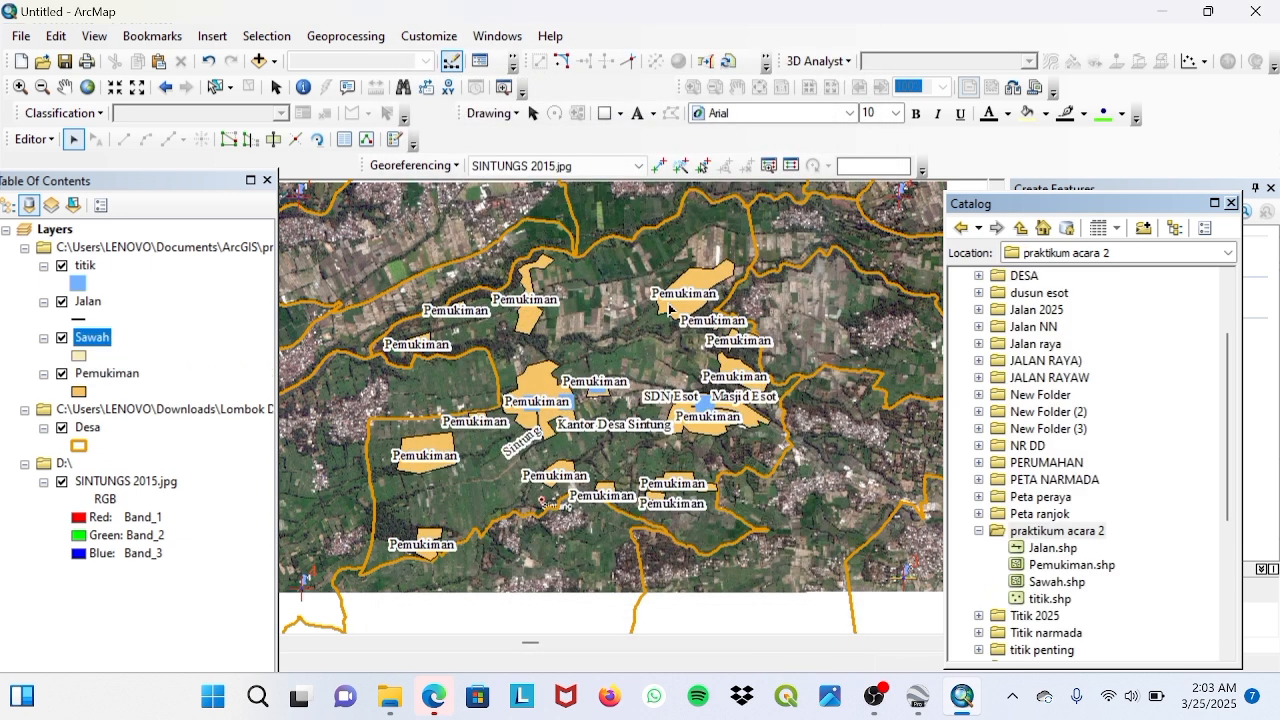
Step: Change the Sawah layer's symbol to the Grassland style
left_click(79, 355)
scroll(549, 287, "down", 10)
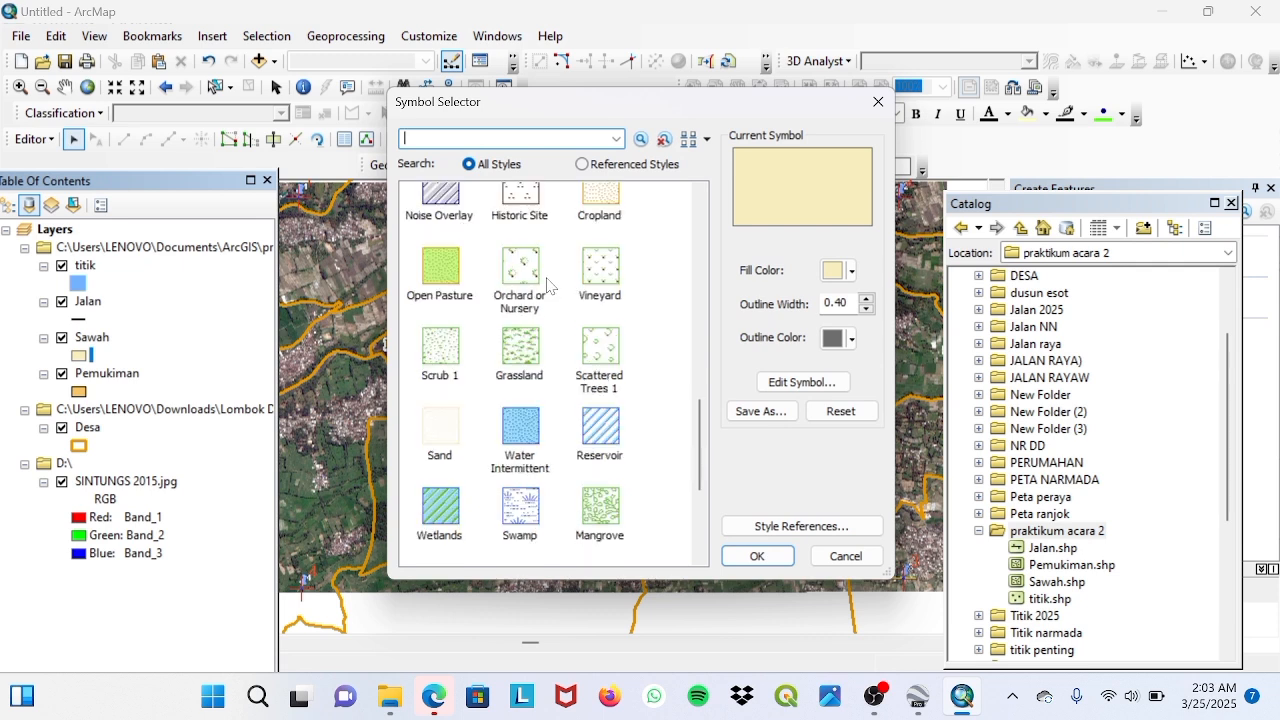
left_click(530, 358)
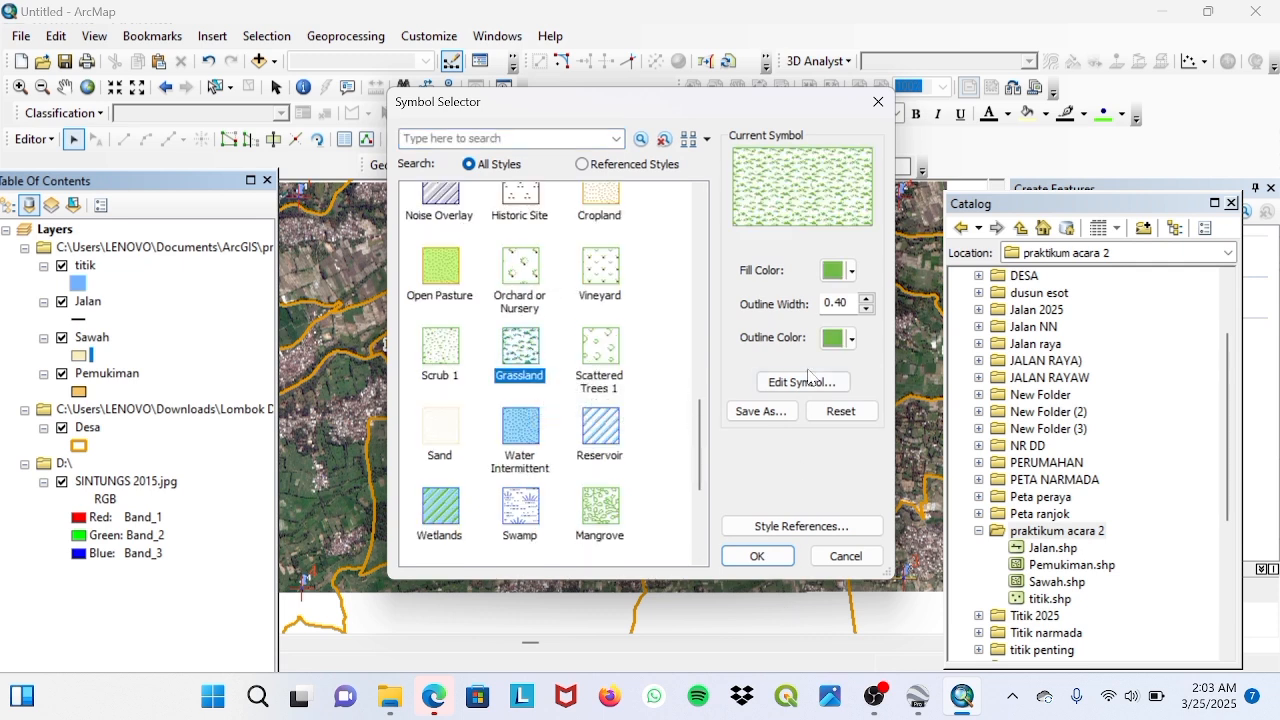
left_click(757, 556)
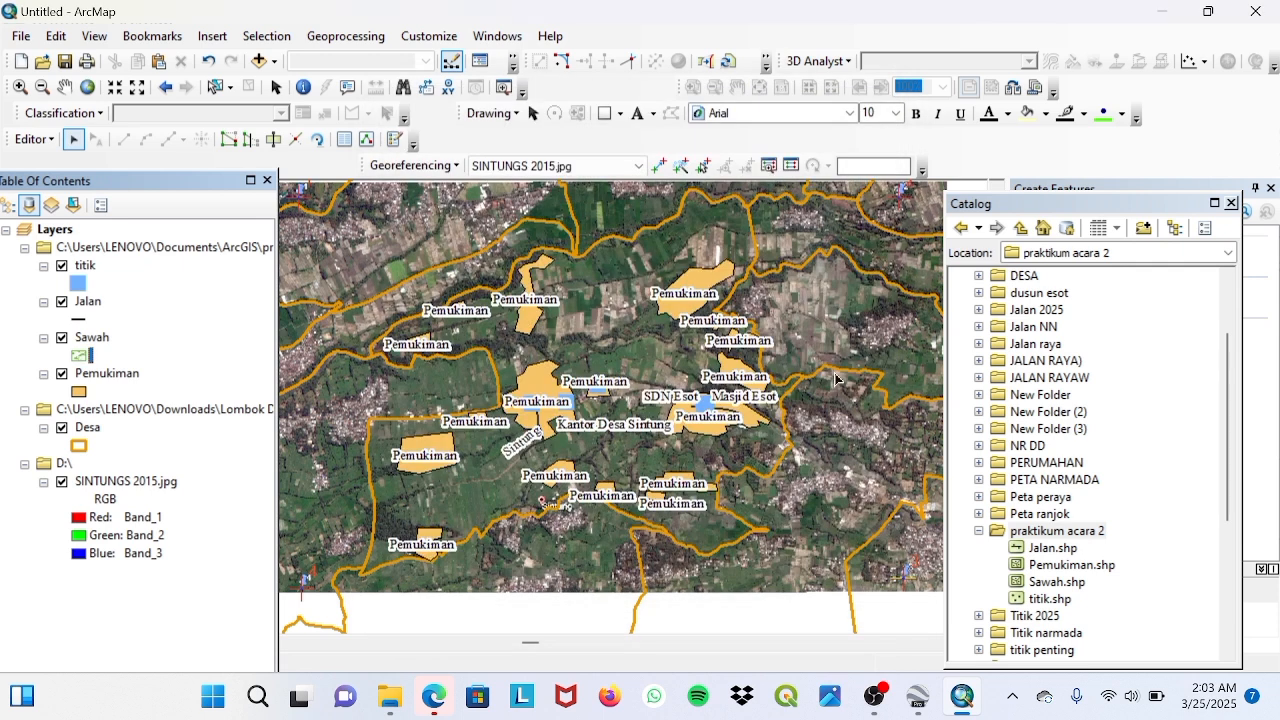
Step: Stop the current editing session, which does not yet include the Sawah layer
right_click(98, 342)
mouse_move(249, 249)
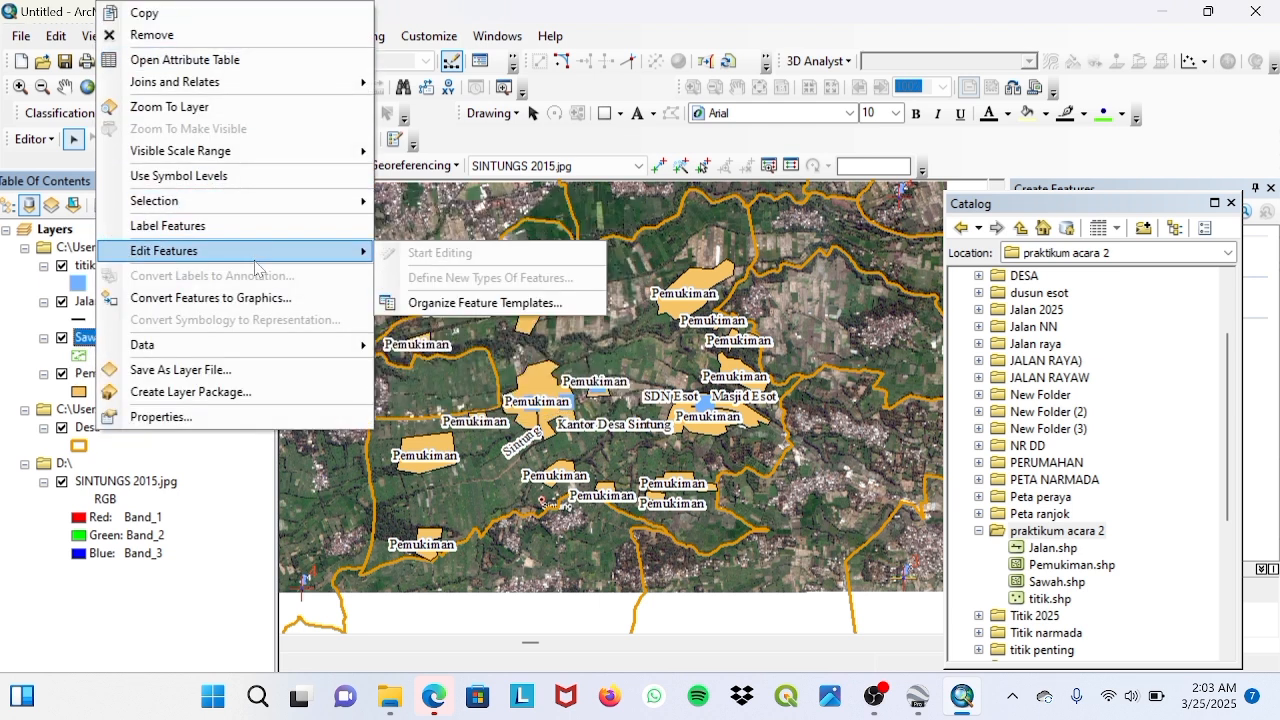
left_click(35, 138)
left_click(75, 183)
left_click(566, 409)
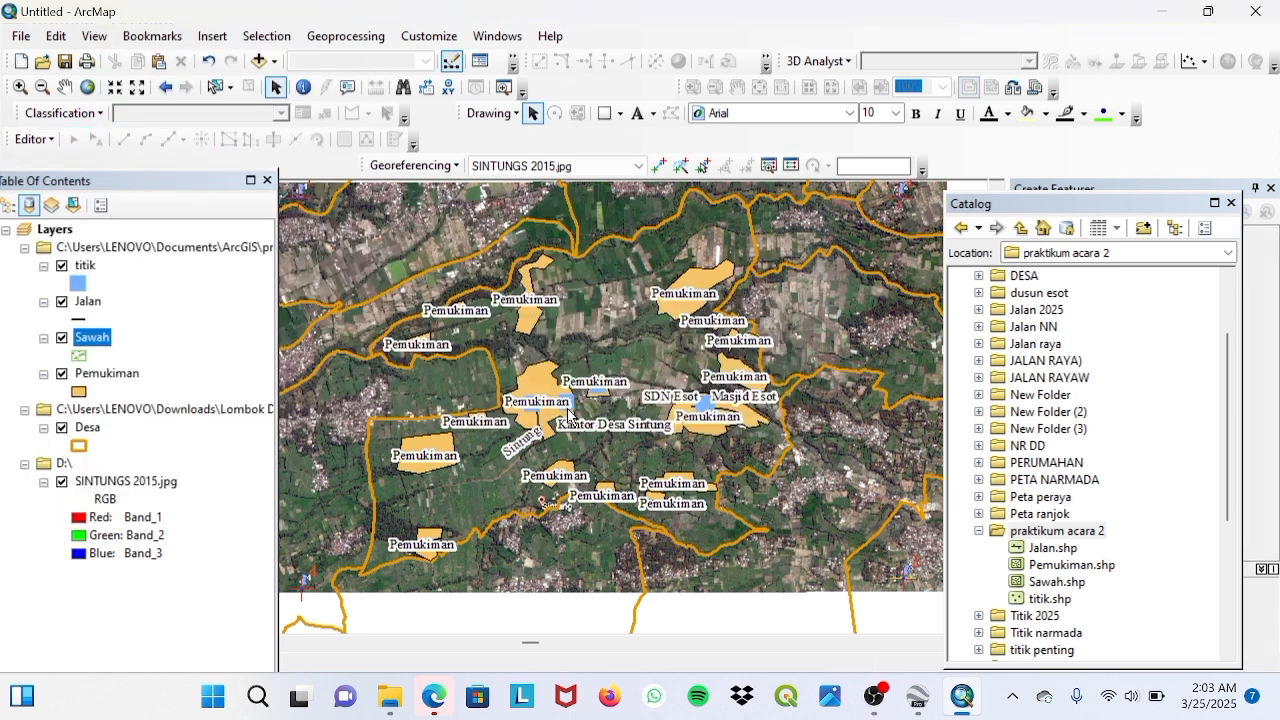
Step: Start a new editing session that includes the Sawah layer
left_click(35, 138)
left_click(52, 160)
left_click(474, 226)
left_click(775, 557)
left_click(748, 557)
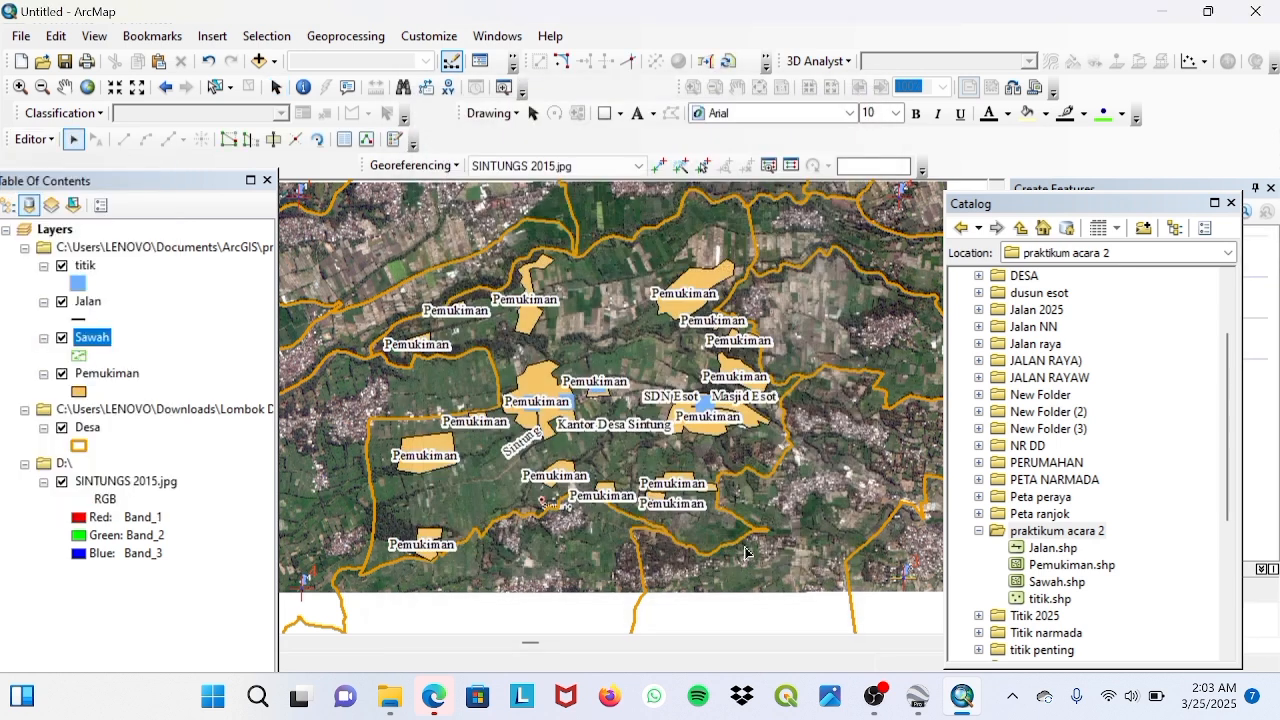
Step: Start a Sawah polygon at the northwestern Pemukiman area and trace the Desa boundary along the village's northern and upper eastern edges
left_click(1049, 337)
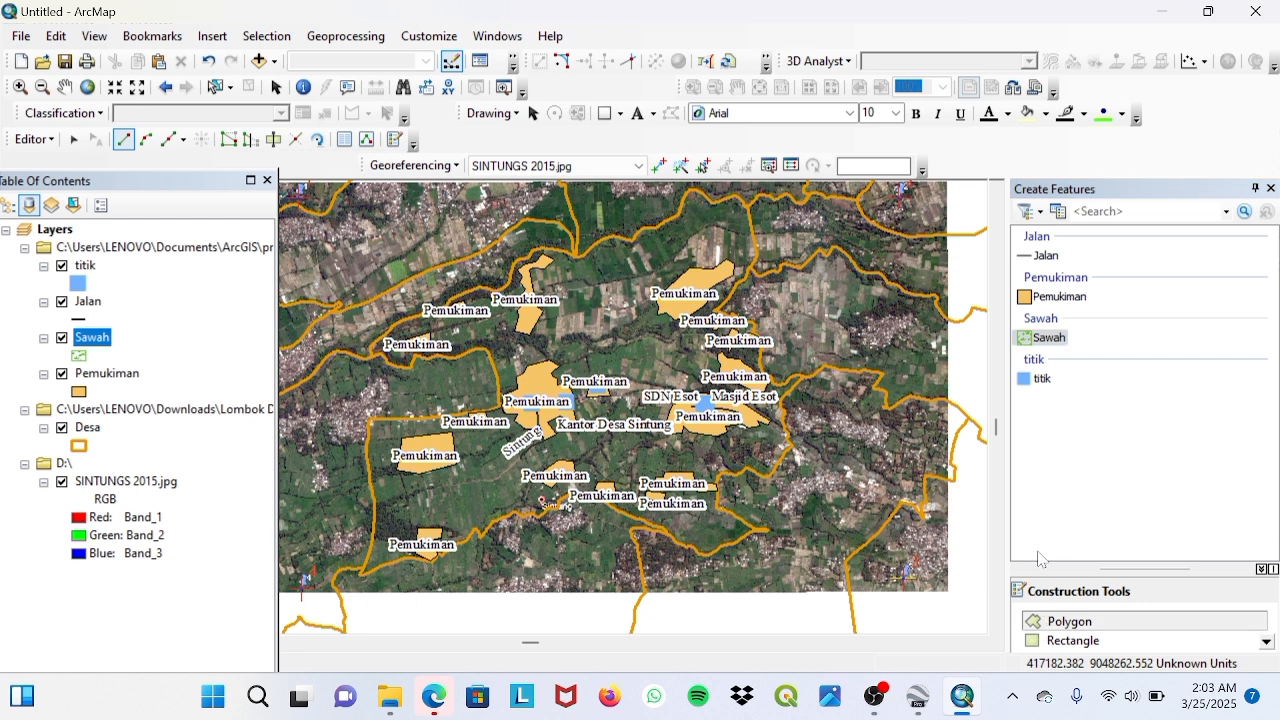
scroll(480, 424, "up", 3)
left_click(64, 87)
mouse_move(566, 297)
left_mouse_down()
mouse_move(655, 300)
mouse_move(628, 468)
left_mouse_up()
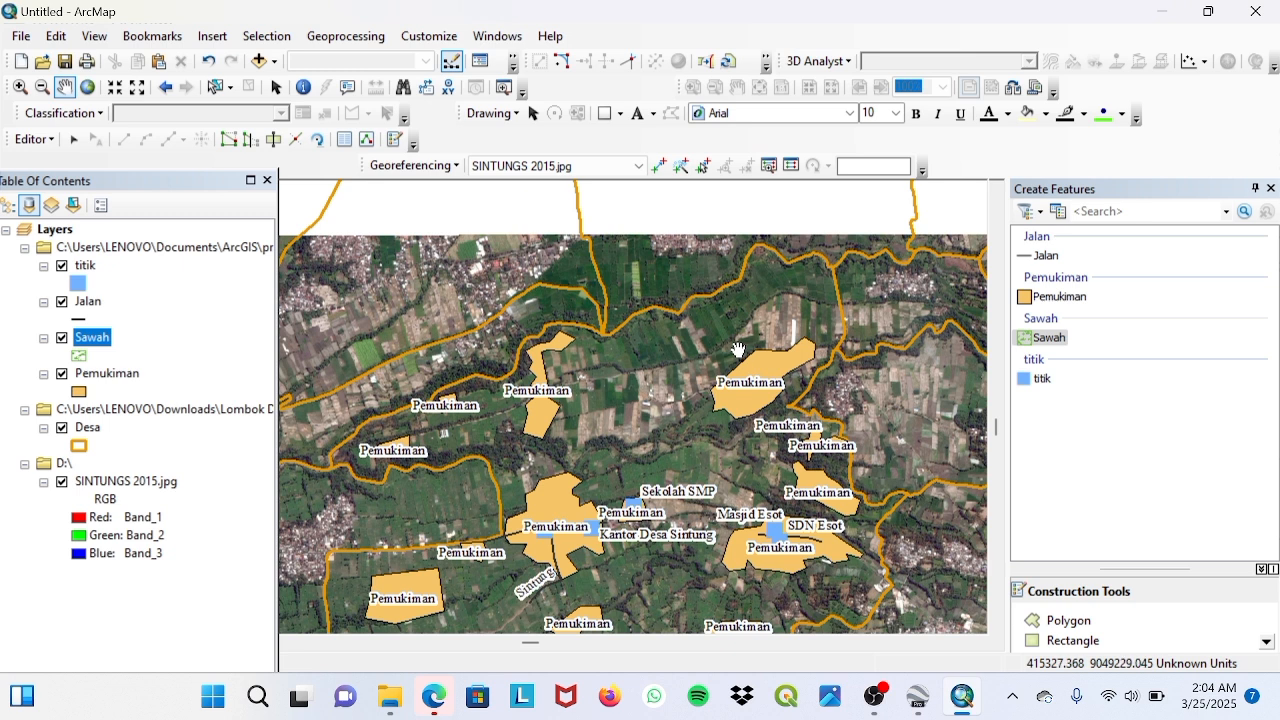
scroll(640, 349, "up", 3)
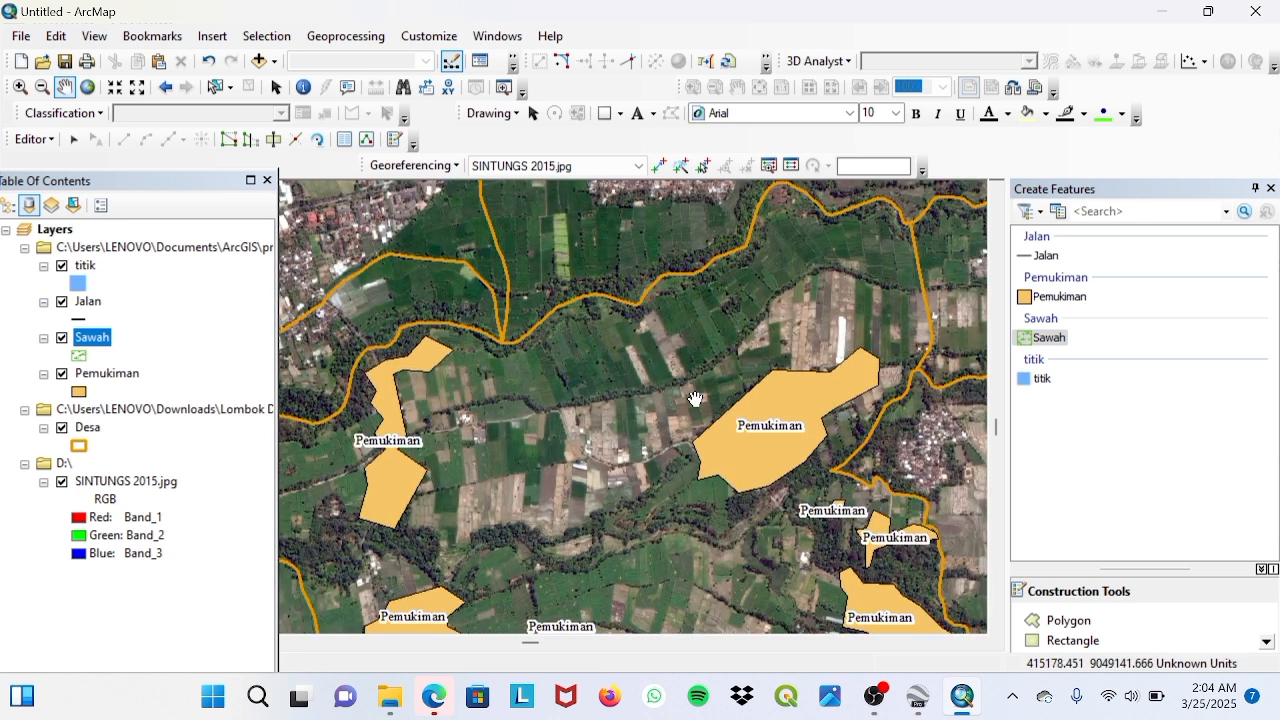
left_click(1065, 621)
left_click(428, 336)
left_click(437, 322)
left_click(470, 327)
left_click(490, 336)
left_click(535, 326)
left_click(552, 310)
left_click(575, 298)
left_click(590, 294)
left_click(605, 296)
left_click(620, 300)
left_click(636, 304)
left_click(655, 285)
left_click(675, 276)
left_click(695, 268)
left_click(712, 262)
left_click(727, 252)
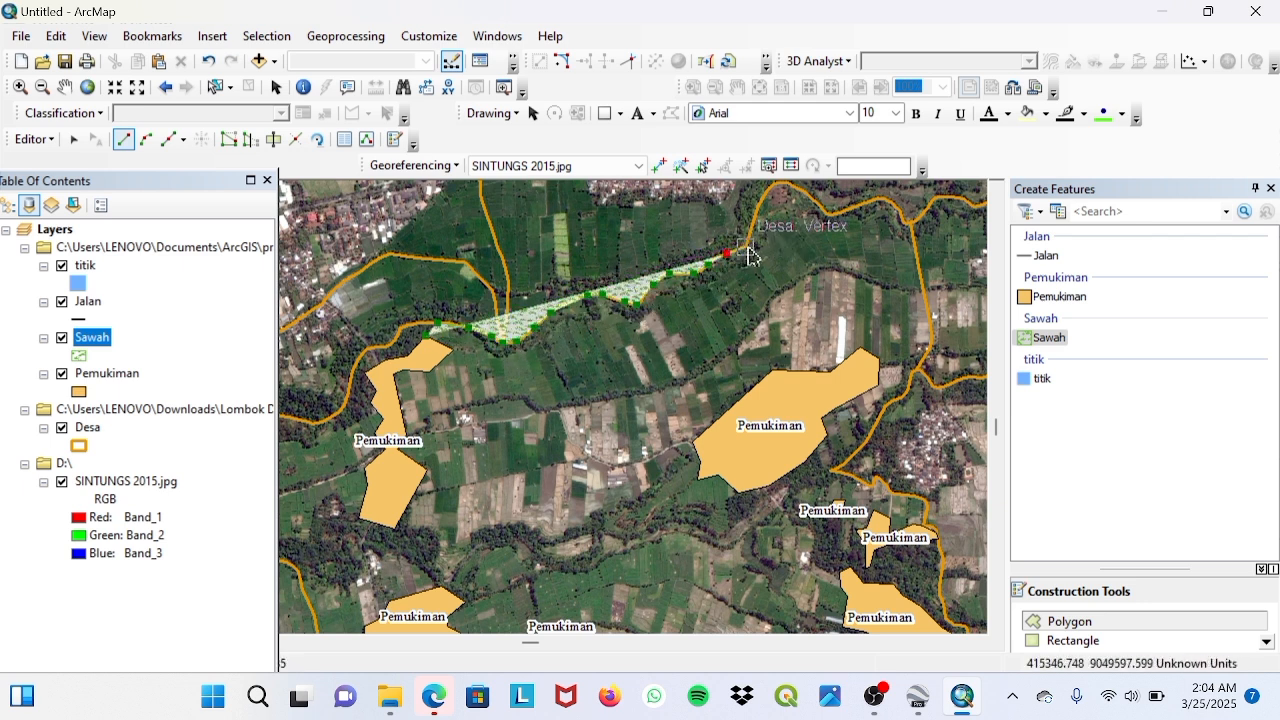
left_click(742, 240)
left_click(754, 222)
left_click(767, 200)
left_click(788, 184)
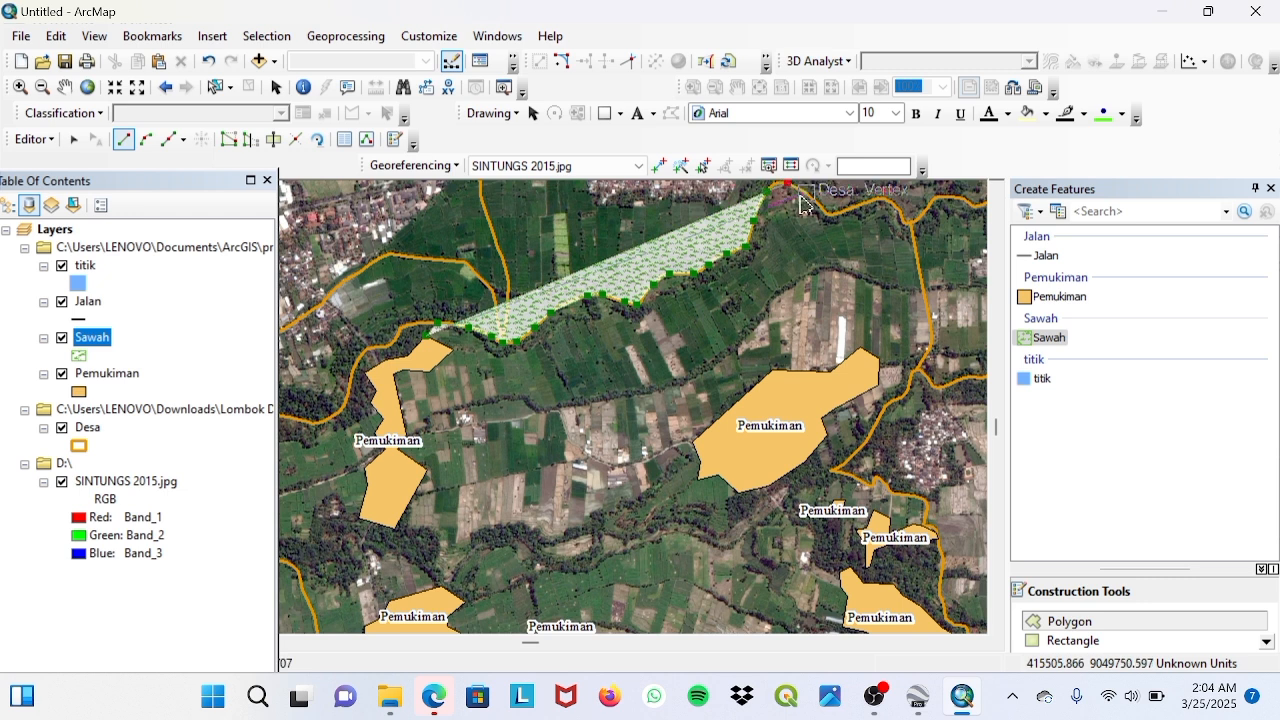
left_click(807, 192)
left_click(833, 214)
left_click(877, 200)
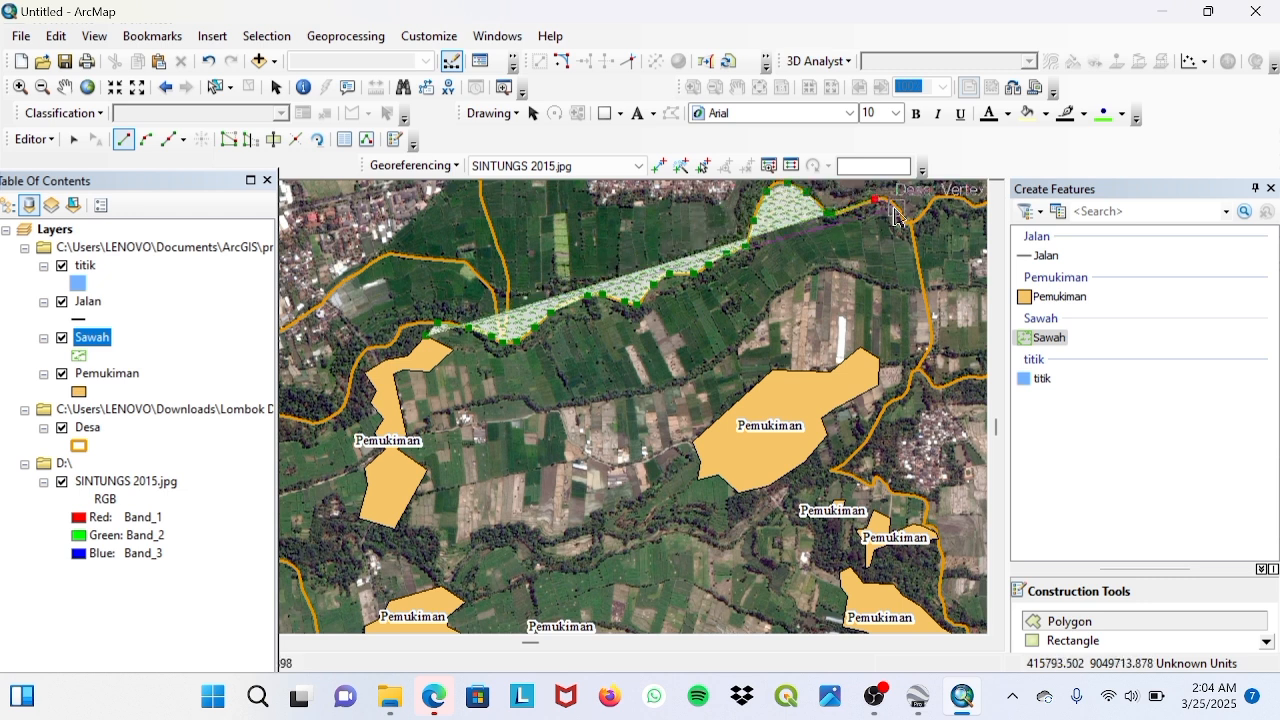
left_click(905, 215)
left_click(918, 245)
left_click(922, 289)
left_click(930, 320)
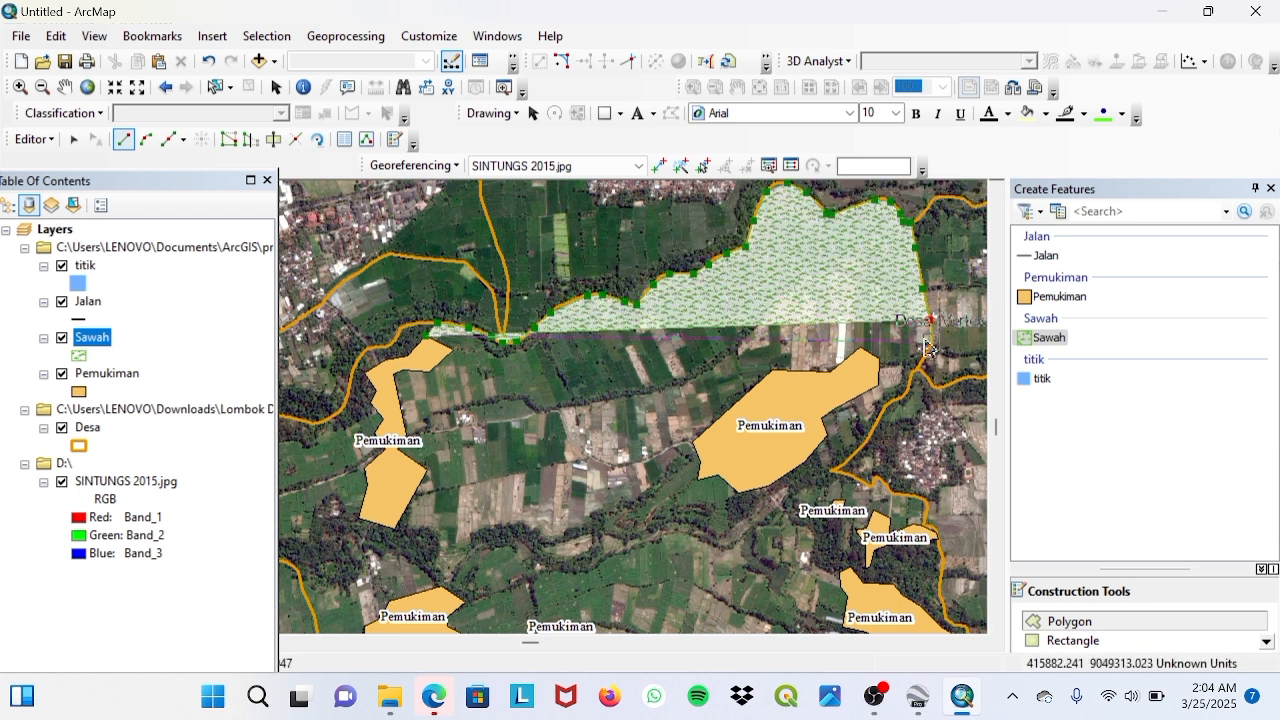
left_click(922, 358)
left_click(893, 401)
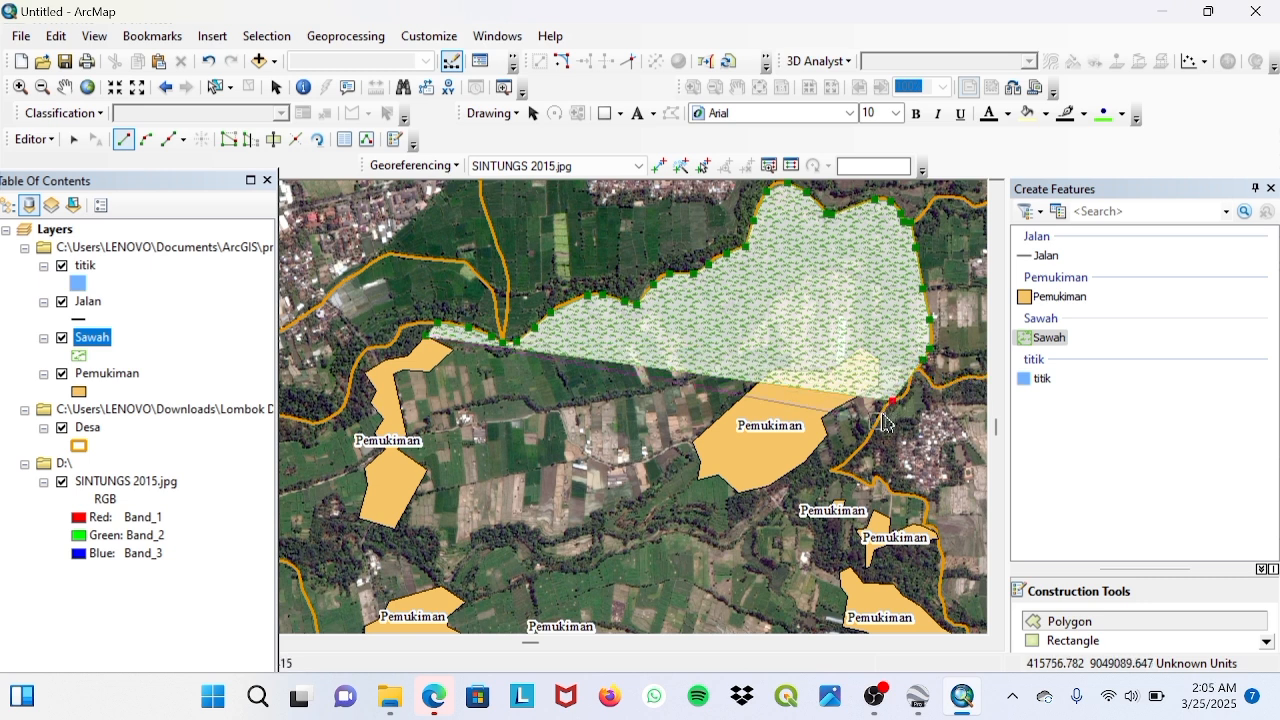
left_click(878, 421)
left_click(866, 443)
left_click(836, 469)
Step: Continue the Sawah polygon around the outer edge of the large northeastern Pemukiman polygon, leaving that settlement outside the rice field
left_click(827, 434)
left_click(822, 418)
left_click(878, 358)
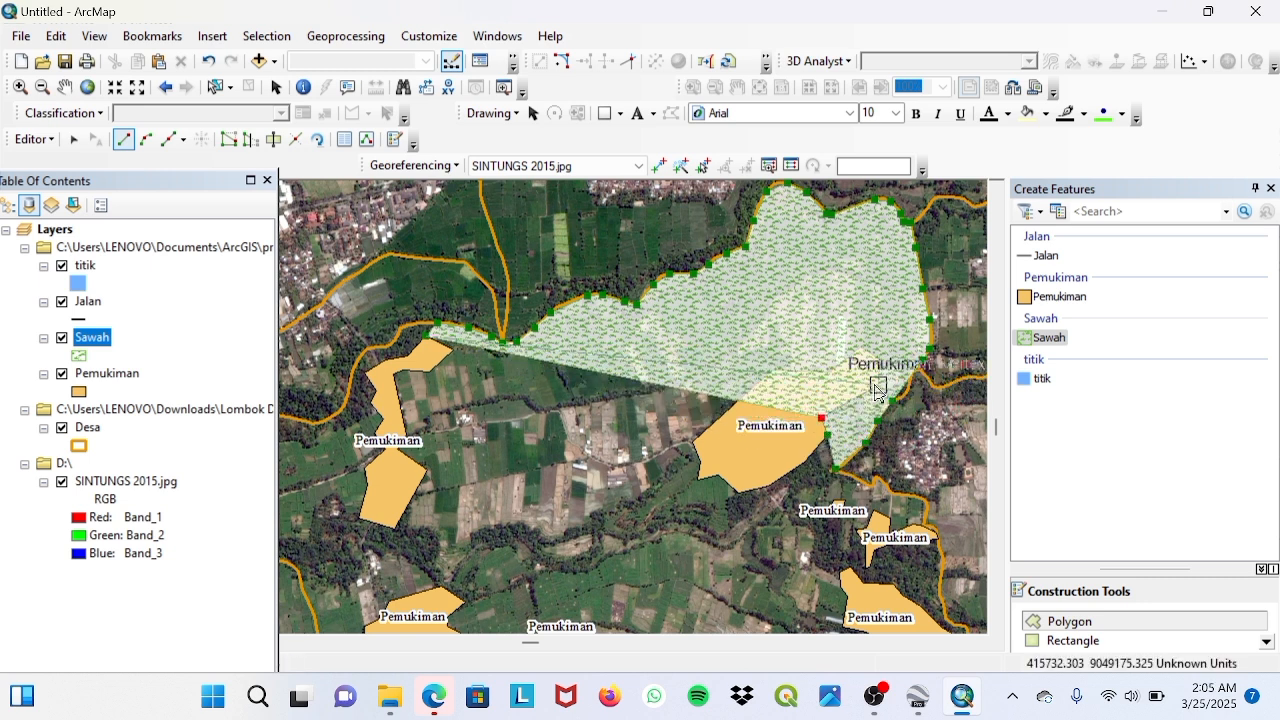
left_click(860, 348)
left_click(831, 372)
left_click(772, 370)
left_click(693, 441)
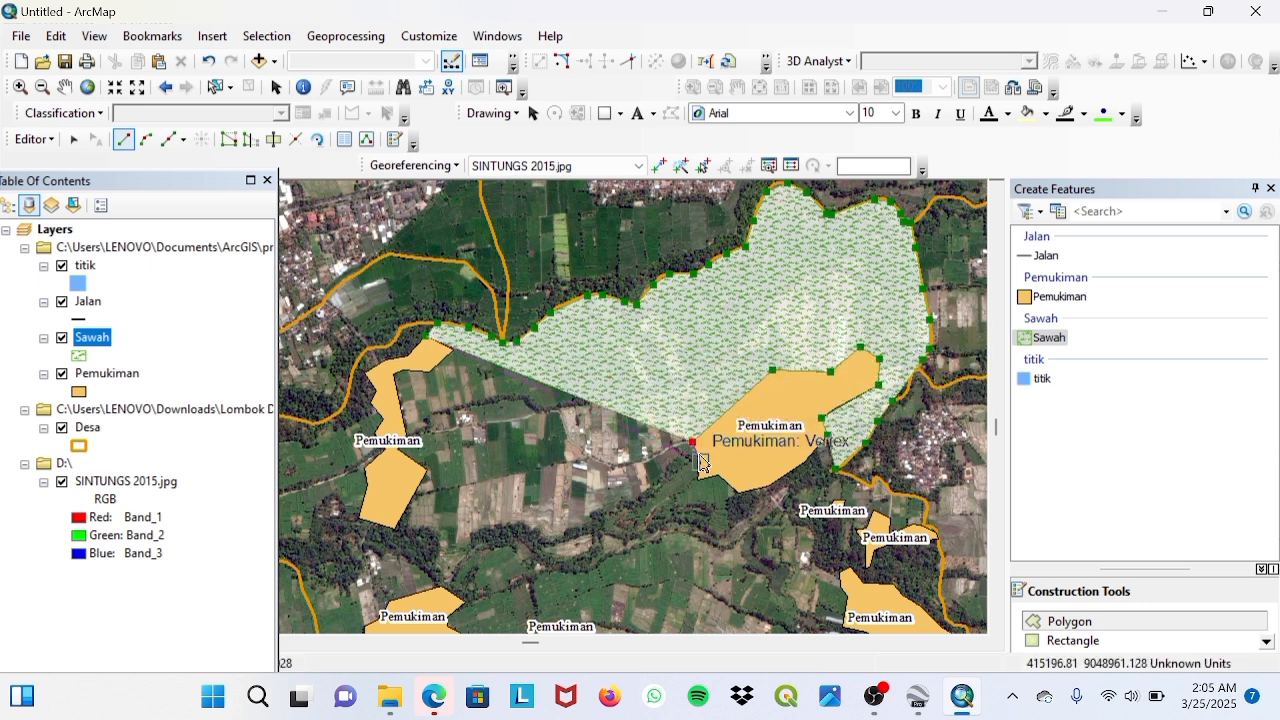
left_click(701, 461)
left_click(718, 475)
left_click(738, 492)
Step: Trace the rice field's southern tree line and the northwestern Pemukiman's eastern edge, then finish the Sawah polygon
left_click(733, 531)
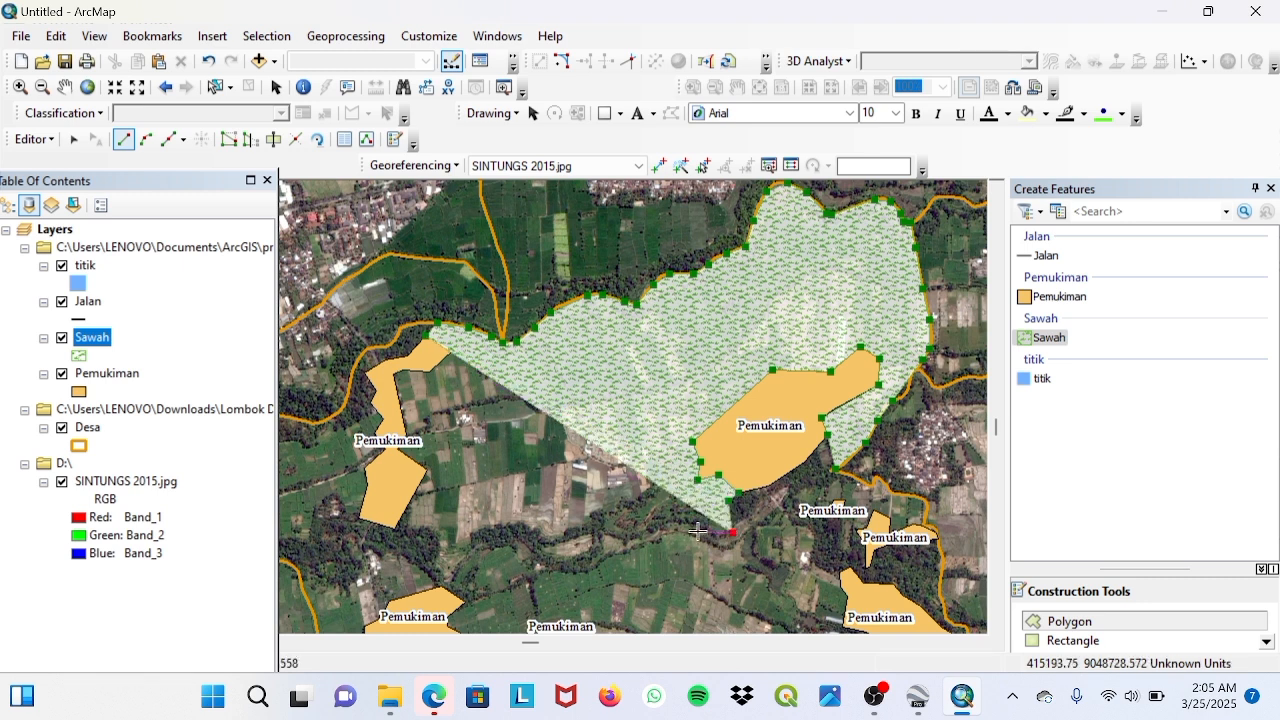
left_click(672, 521)
left_click(643, 527)
left_click(612, 533)
left_click(570, 538)
left_click(553, 540)
left_click(520, 522)
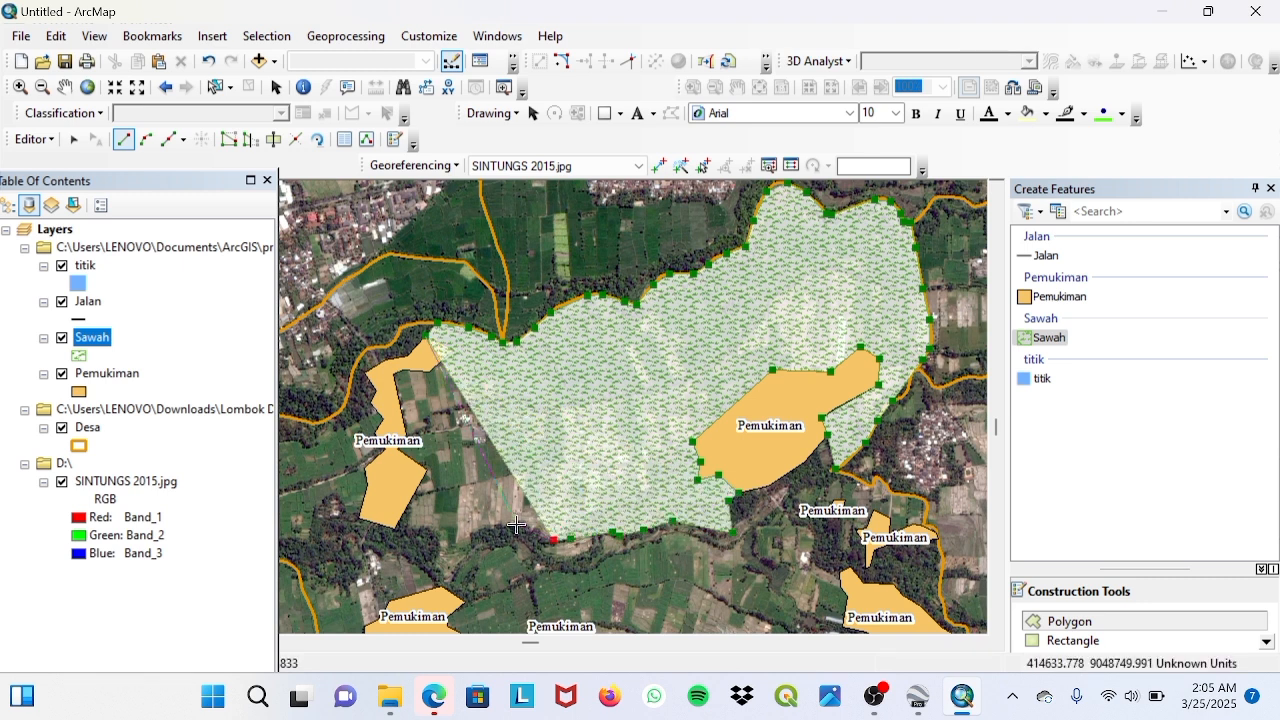
left_click(477, 532)
left_click(451, 569)
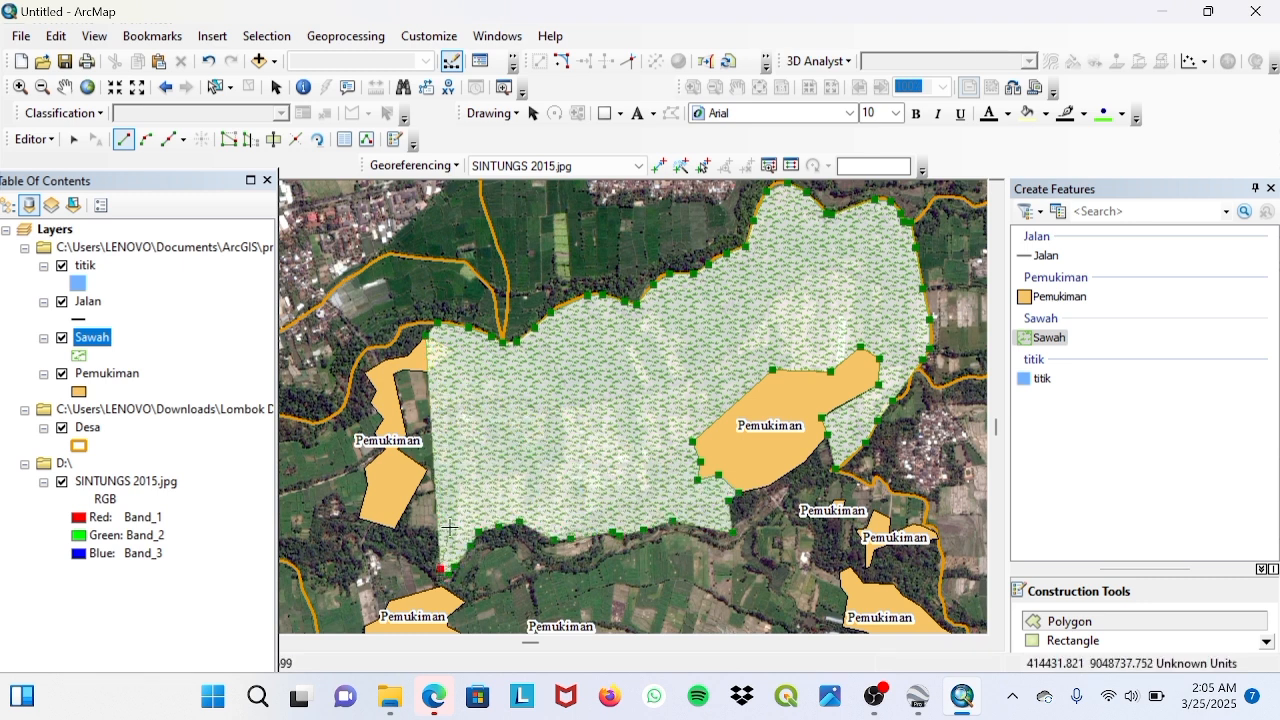
left_click(408, 525)
left_click(425, 471)
left_click(398, 449)
left_click(406, 434)
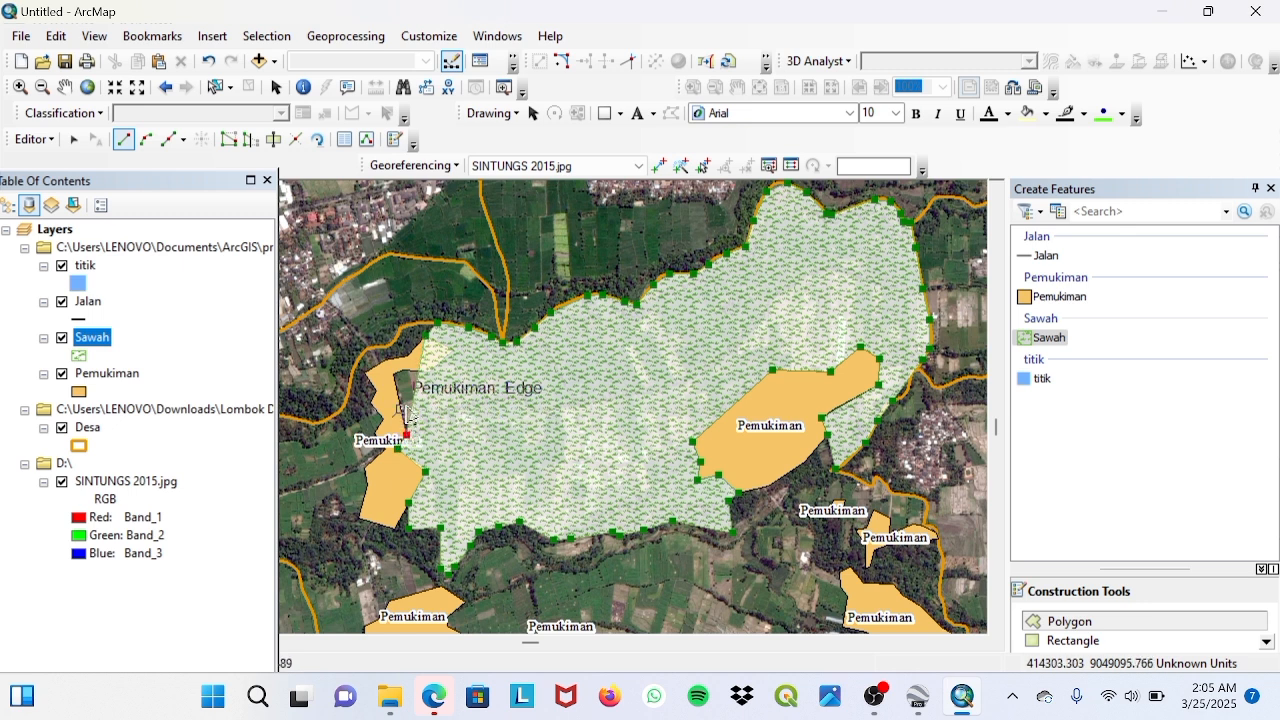
right_click(452, 348)
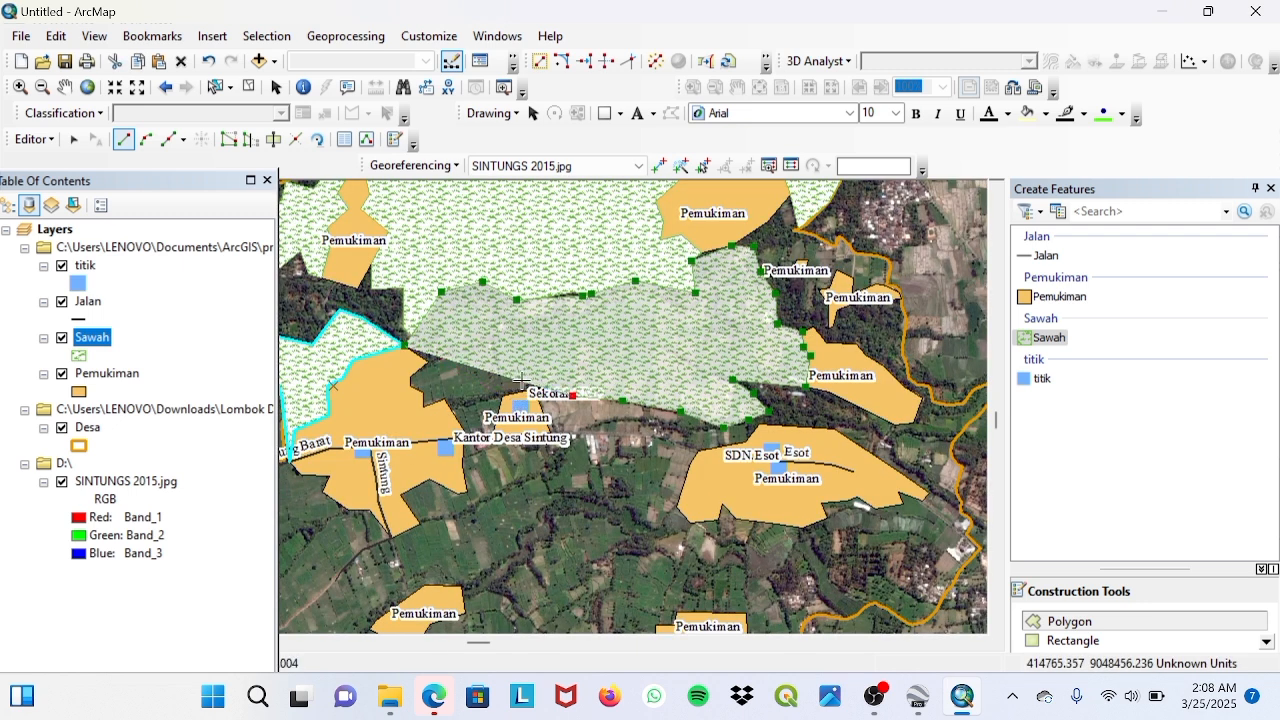
Step: Trace the southwestern edge past Sekolah SMP to the central Pemukiman and finish the Sawah polygon north of the school
left_click(525, 391)
left_click(491, 398)
left_click(445, 399)
left_click(424, 407)
left_click(423, 393)
right_click(418, 352)
left_click(480, 610)
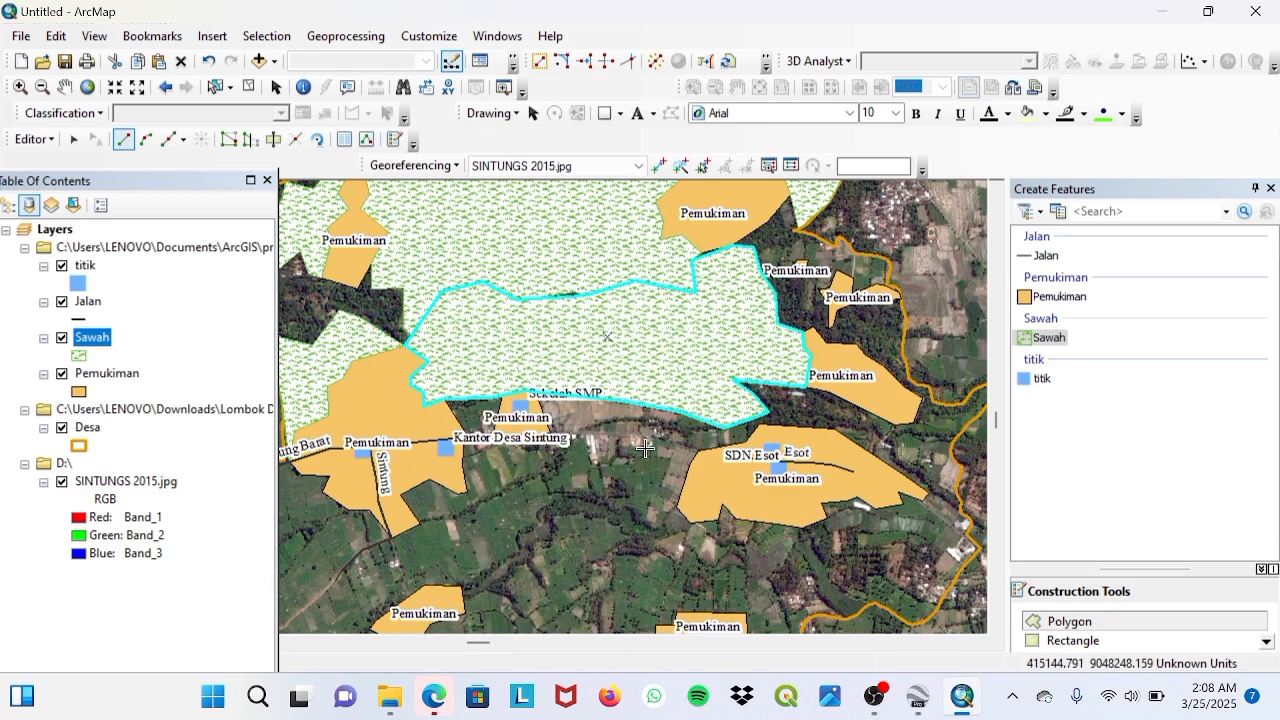
Step: Close the Sawah polygon between the Sekolah SMP and Esot Pemukiman areas at the school's southeastern corner
left_click(64, 86)
left_click_drag(500, 477, 660, 312)
left_click_drag(512, 423, 660, 372)
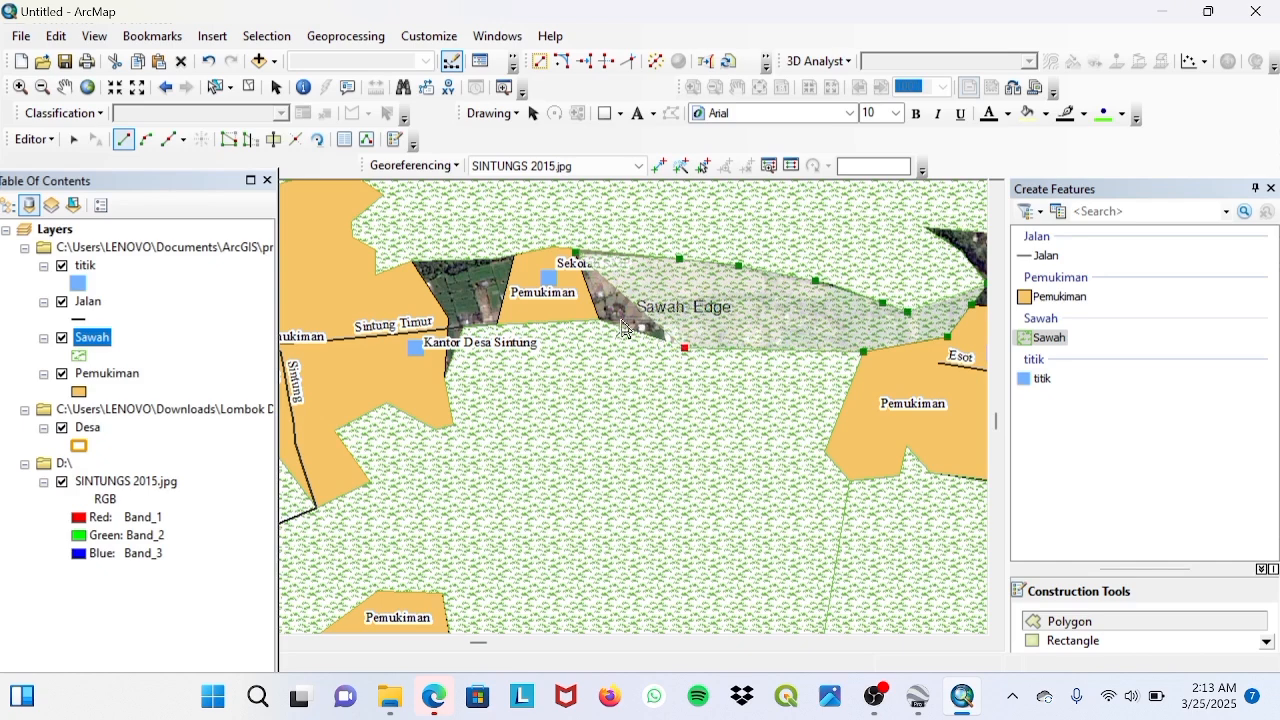
left_click(597, 320)
right_click(600, 322)
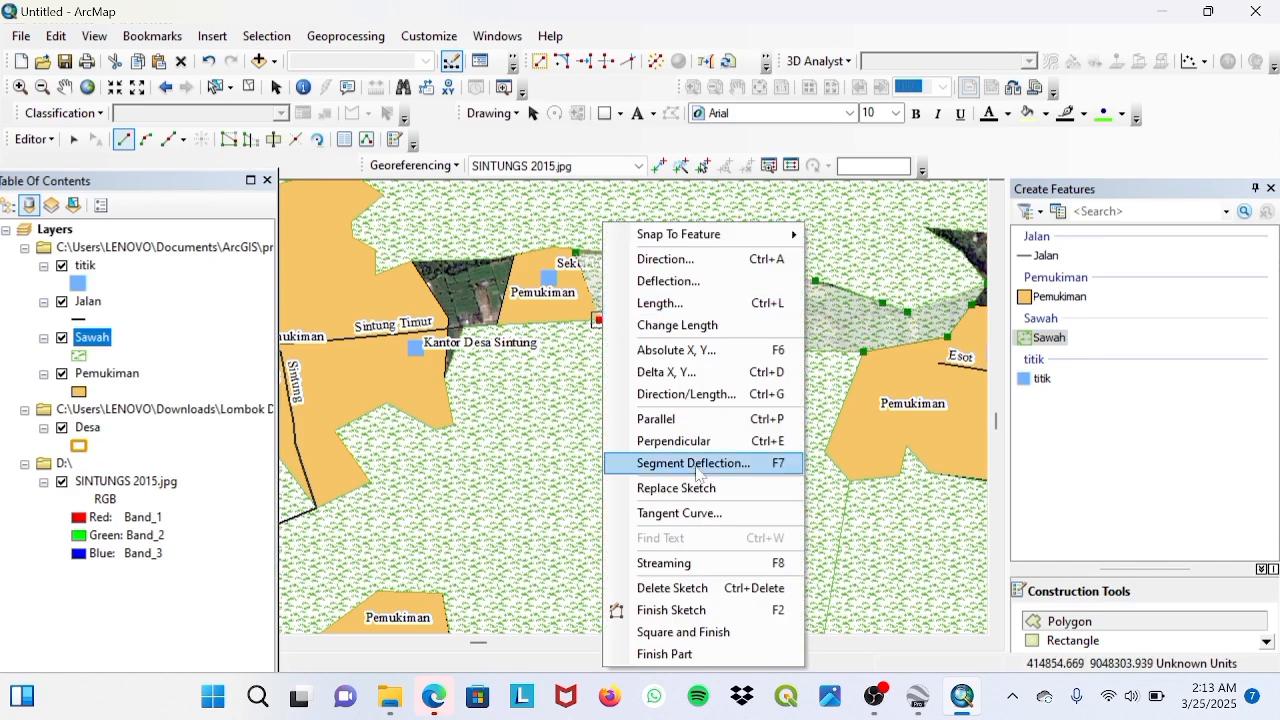
left_click(671, 610)
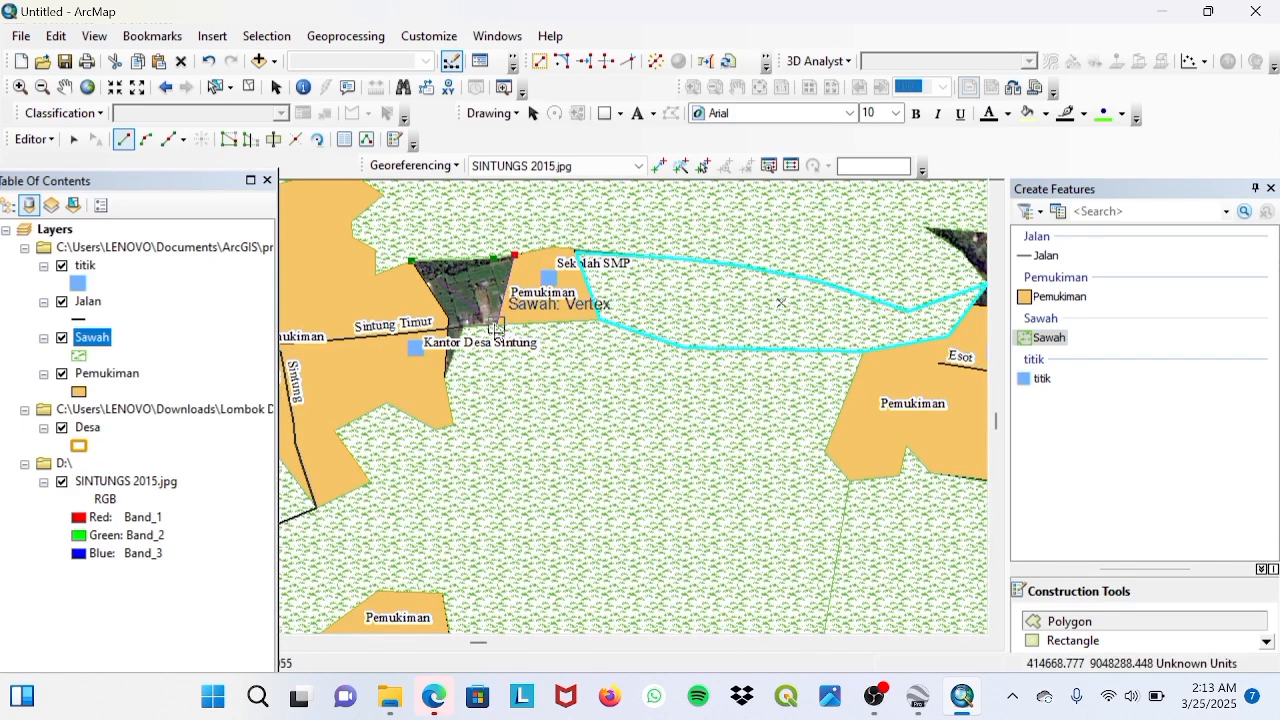
Step: Complete a small Sawah polygon filling the gap between the Sintung Timur Pemukiman and the Sekolah SMP Pemukiman
left_click(499, 325)
left_click(458, 328)
left_click(445, 376)
left_click(449, 320)
right_click(456, 321)
left_click(535, 609)
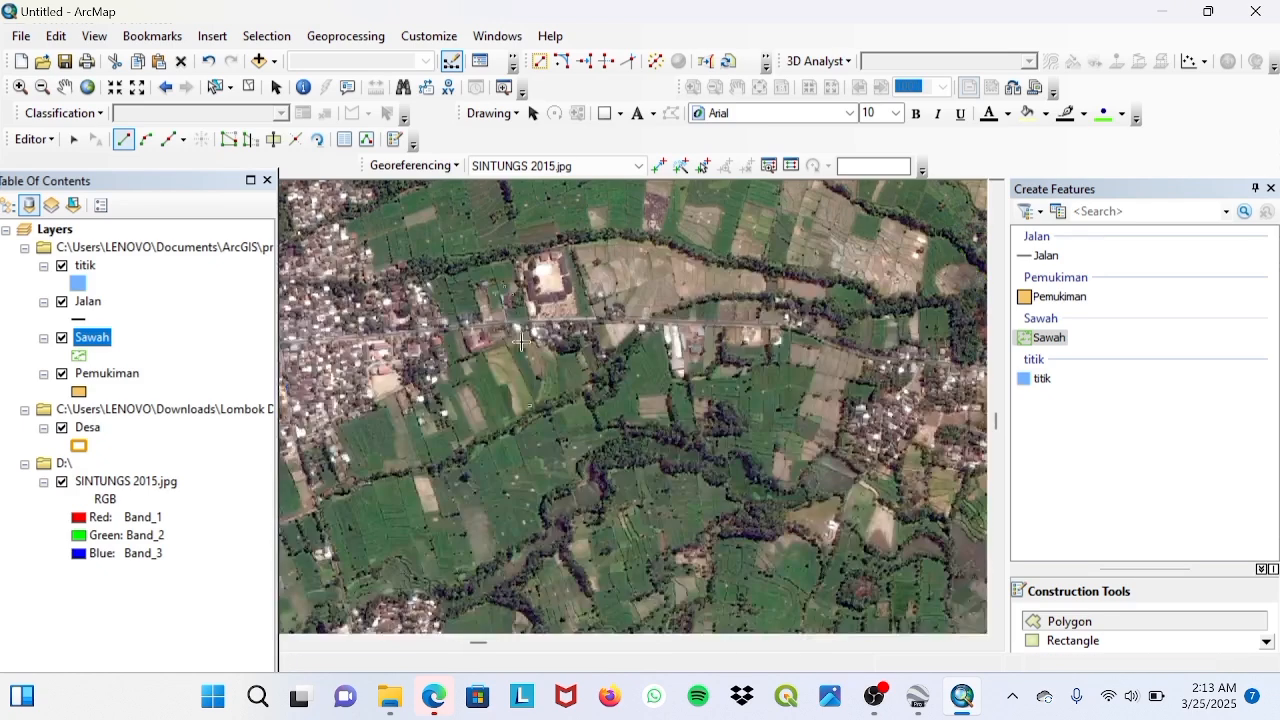
Step: Stop the editing session and save the digitized Sawah polygons
left_click(65, 87)
left_click_drag(689, 397, 395, 417)
left_click_drag(834, 316, 534, 417)
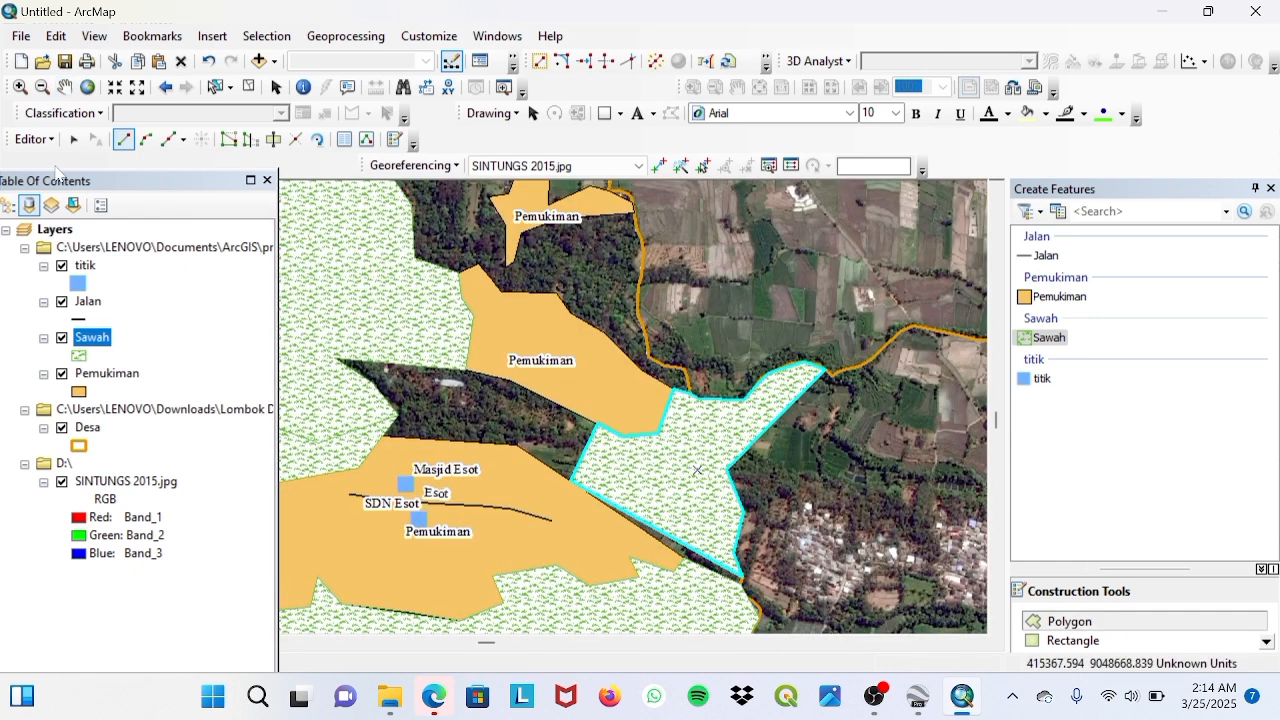
left_click(35, 139)
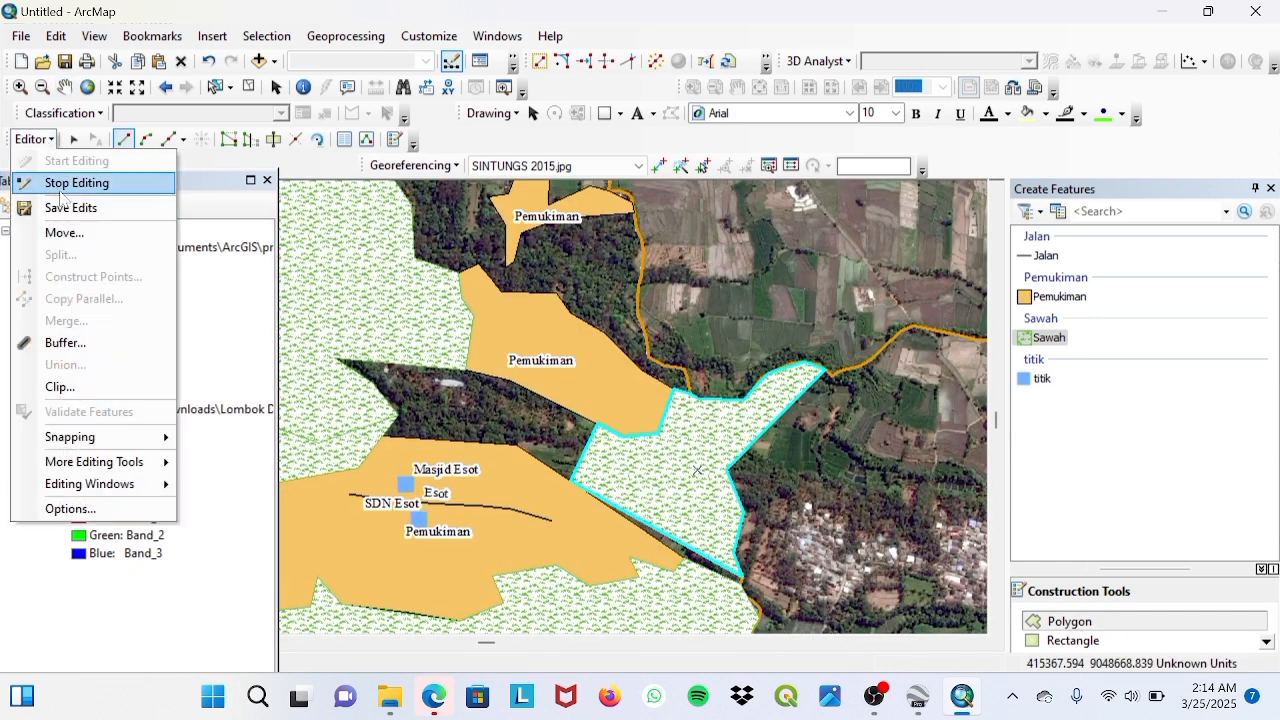
left_click(62, 182)
left_click(569, 409)
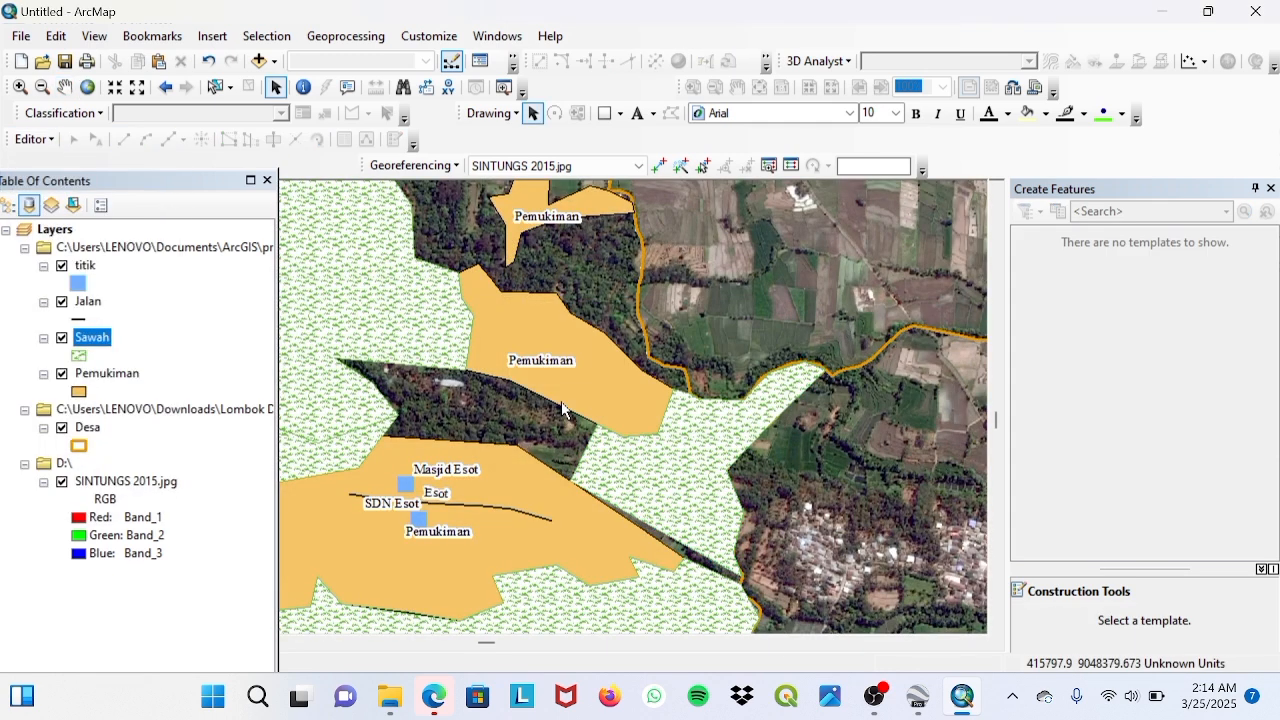
Step: Add a Text field for Nama Wilayah to the Sawah attribute table, accepting the adjusted name Nama_Wilay
right_click(78, 342)
left_click(120, 57)
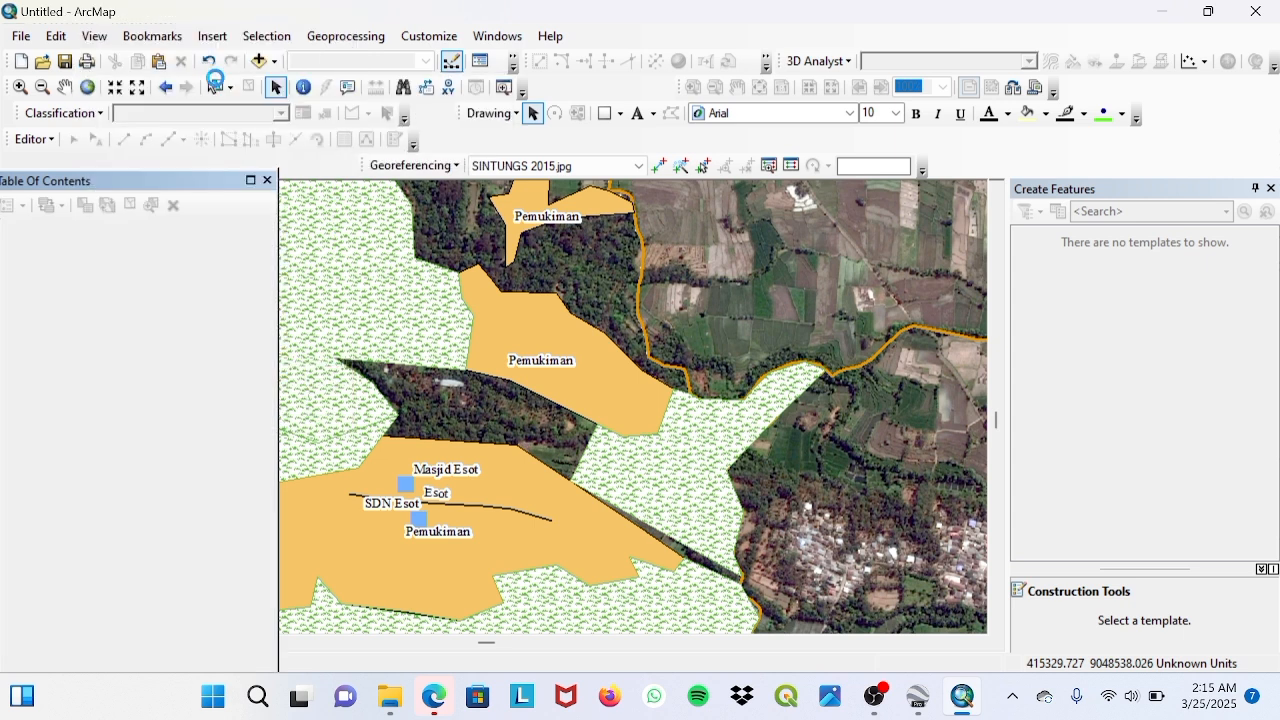
left_click(9, 205)
left_click(86, 324)
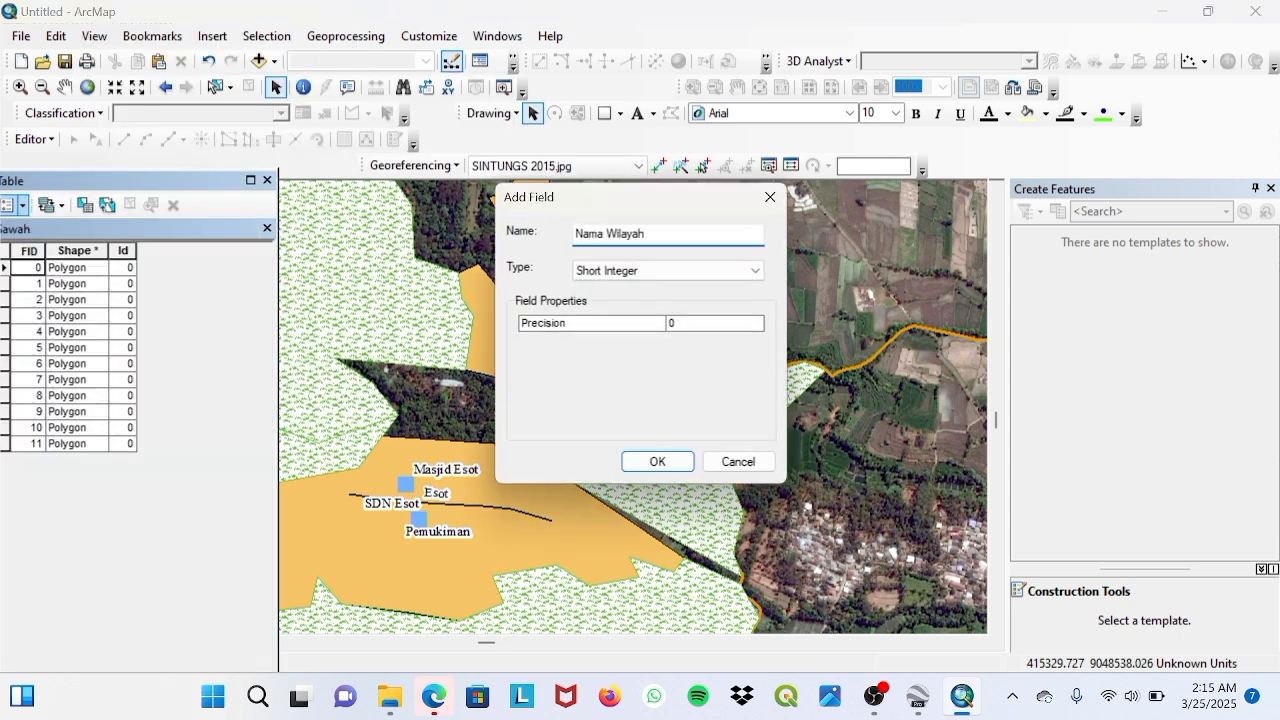
type("Nama Wilayah")
left_click(755, 270)
left_click(620, 337)
left_click(657, 461)
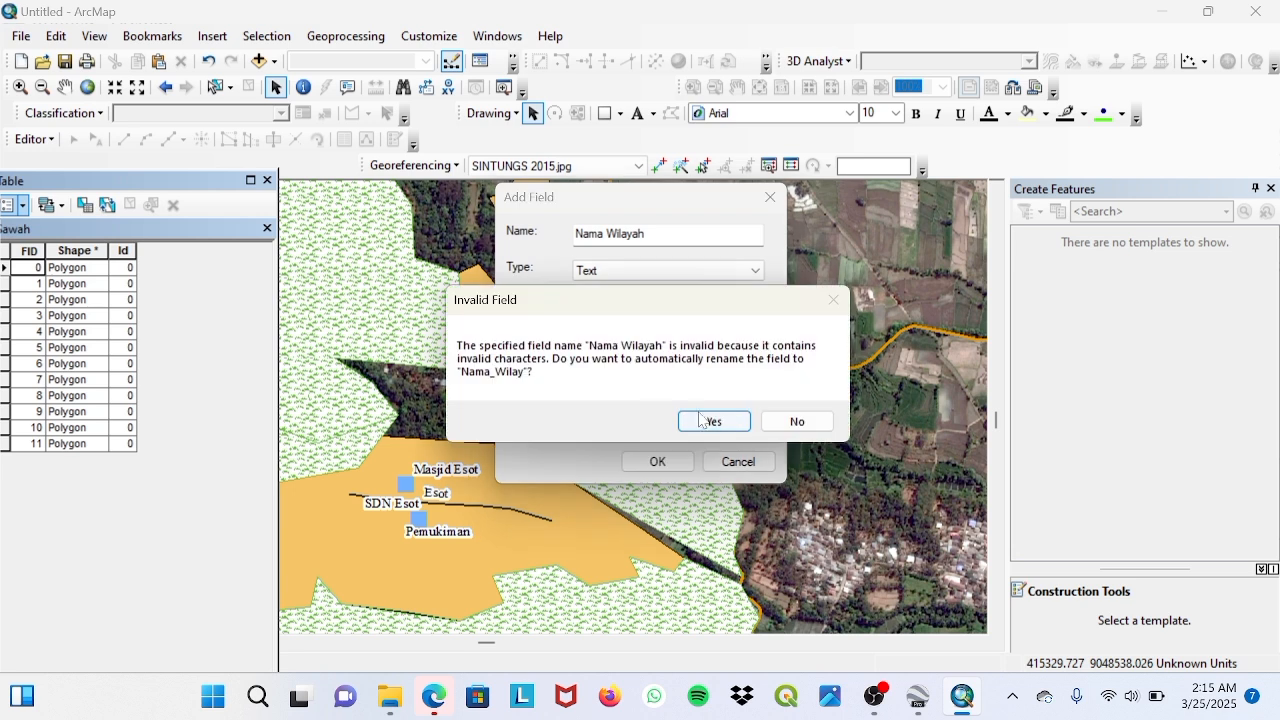
left_click(706, 421)
Step: Add a Double field named Luas to the Sawah attribute table
left_click(15, 205)
left_click(86, 324)
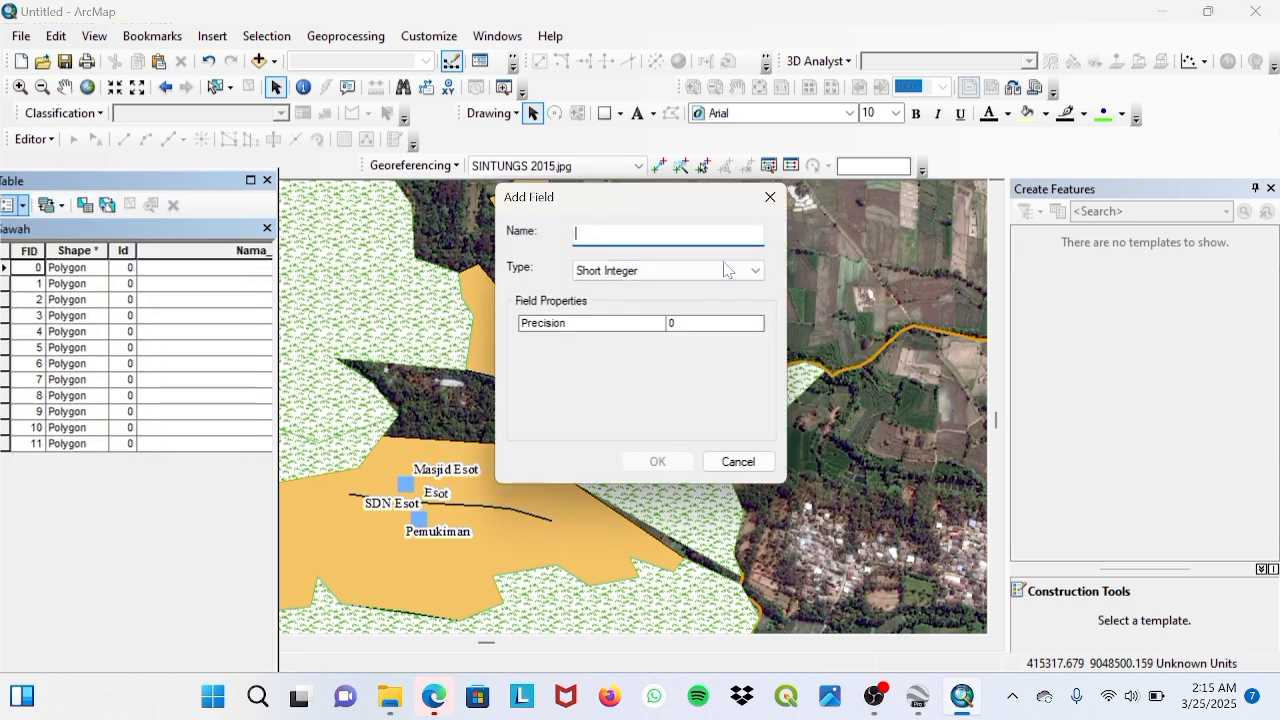
type("Luas")
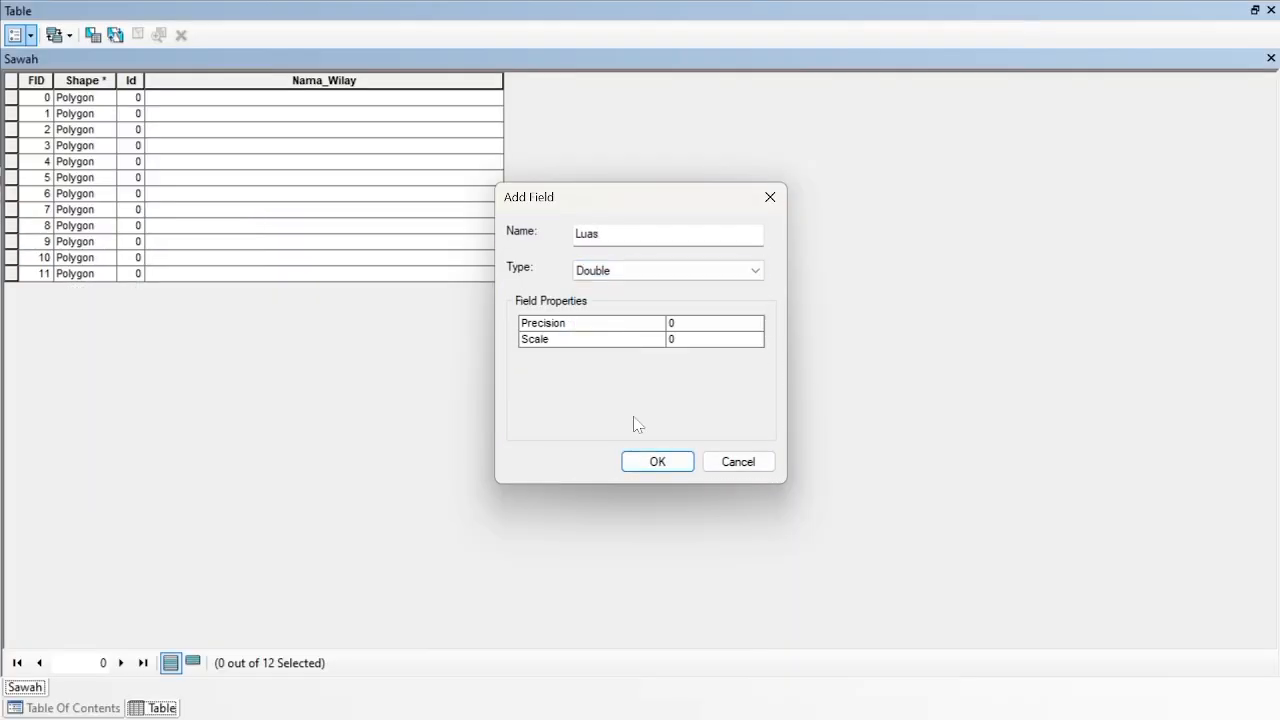
left_click(657, 461)
Step: Add a numeric field named Keliling to the Sawah attribute table
left_click(15, 35)
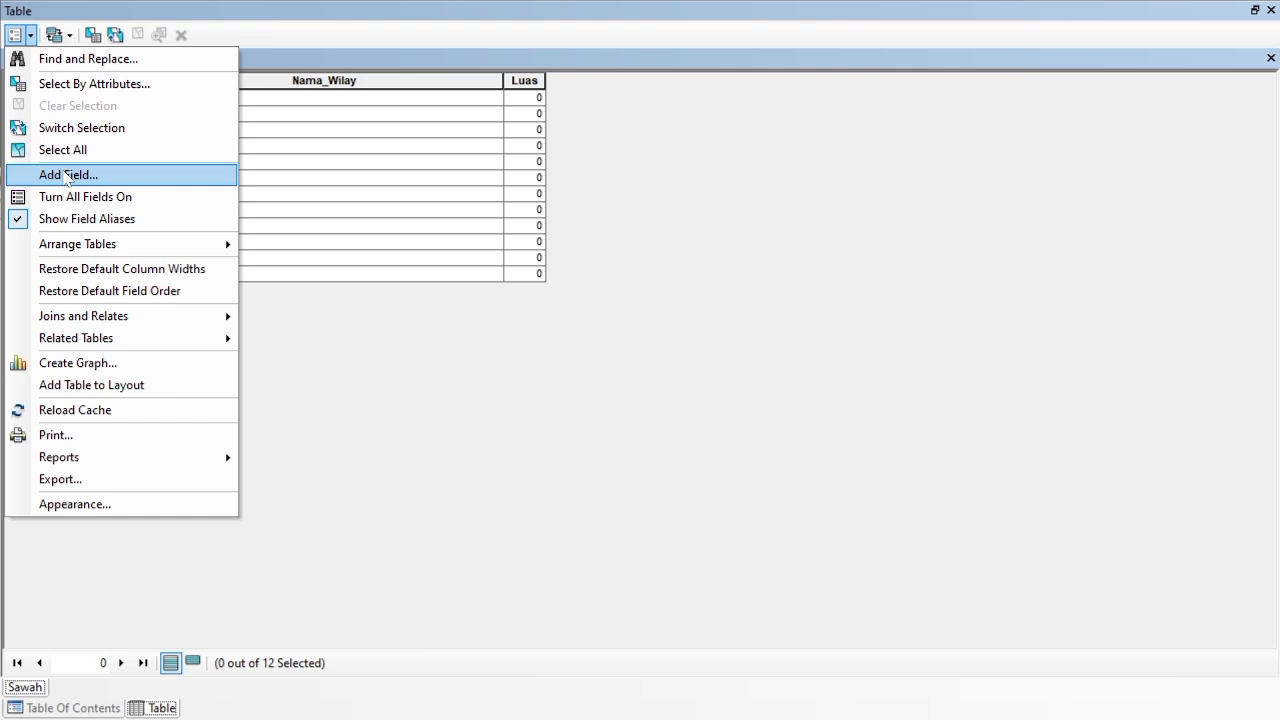
left_click(66, 175)
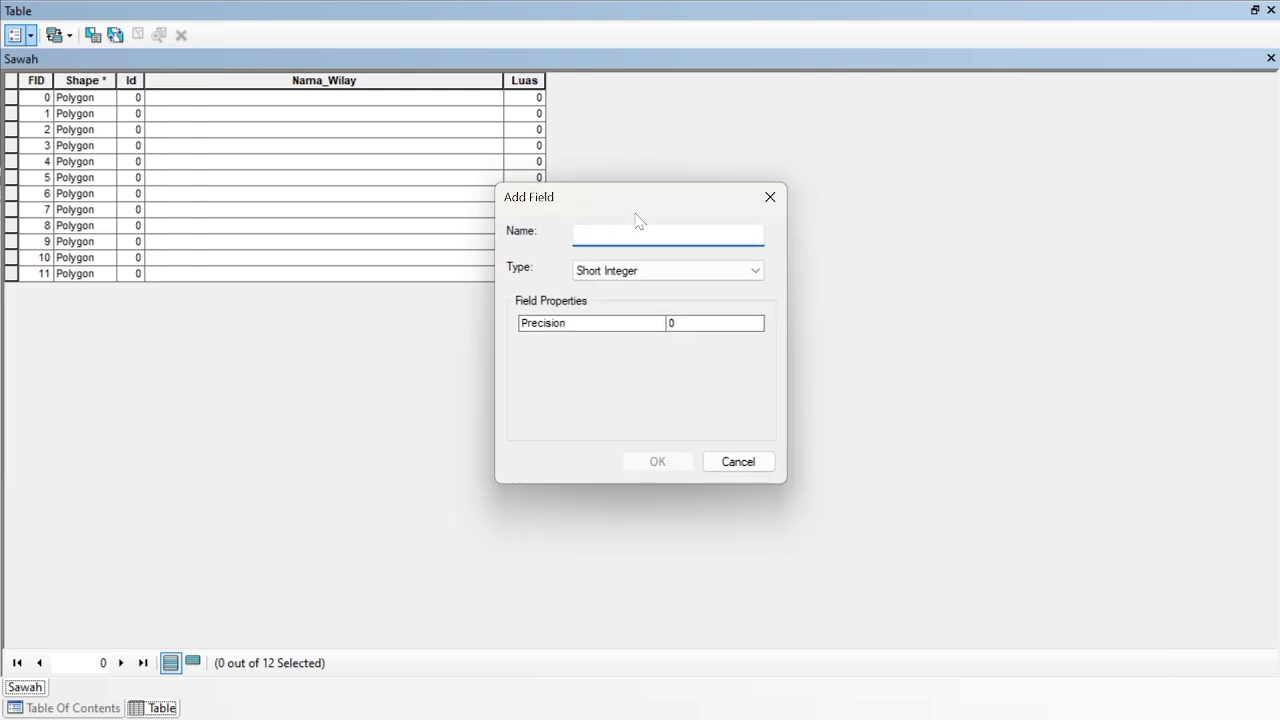
left_click(700, 270)
left_click(610, 325)
left_click(657, 461)
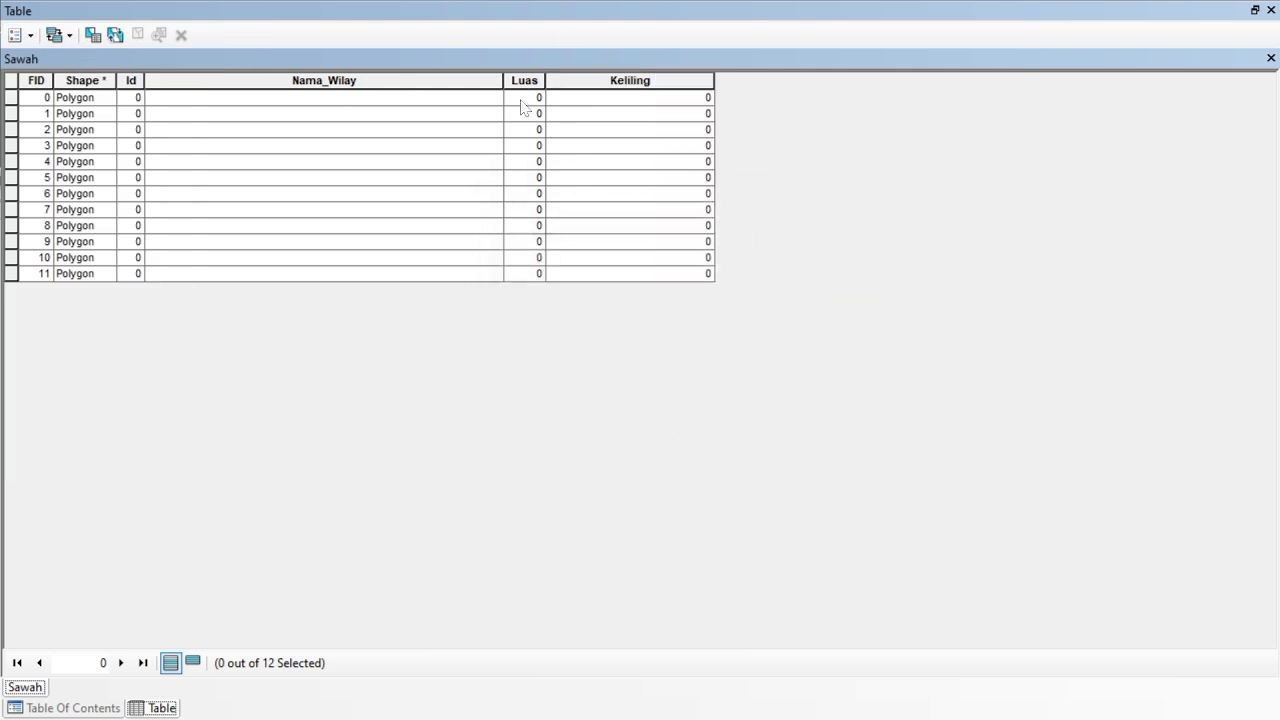
Step: Close the Sawah attribute table and start an editing session on the Sawah layer
left_click(1269, 58)
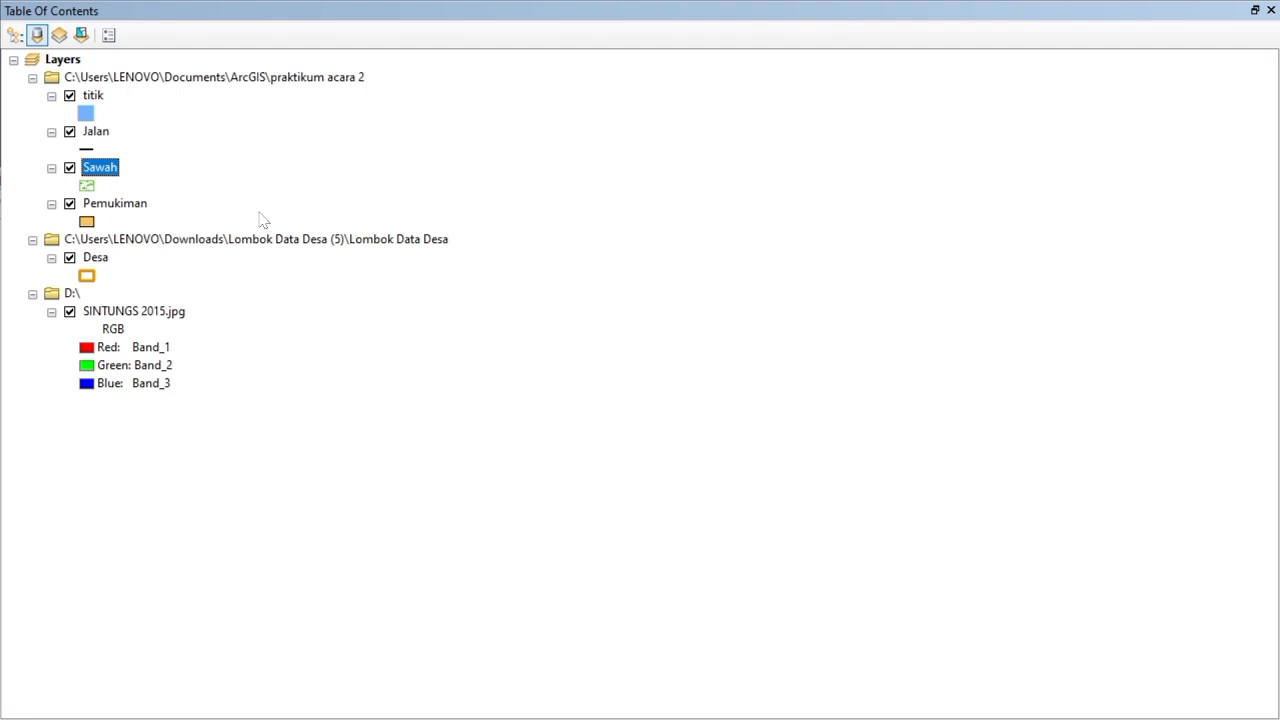
right_click(100, 170)
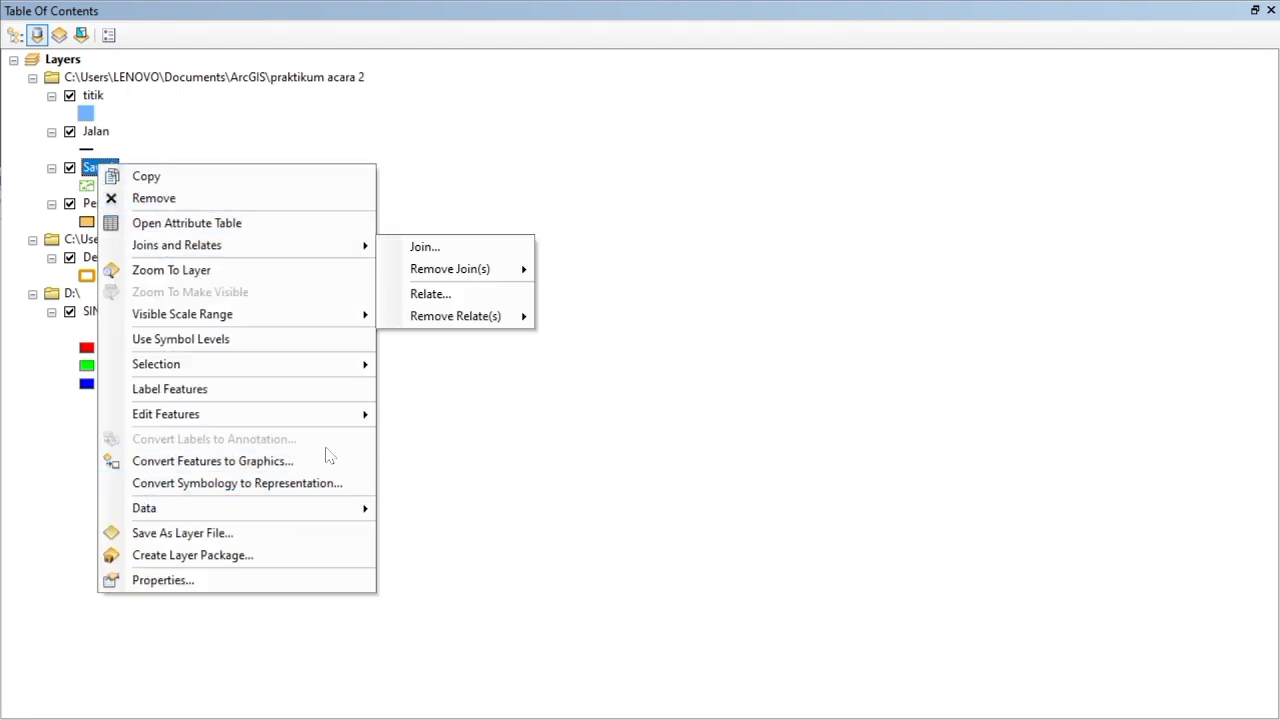
mouse_move(330, 414)
left_click(440, 414)
left_click(748, 558)
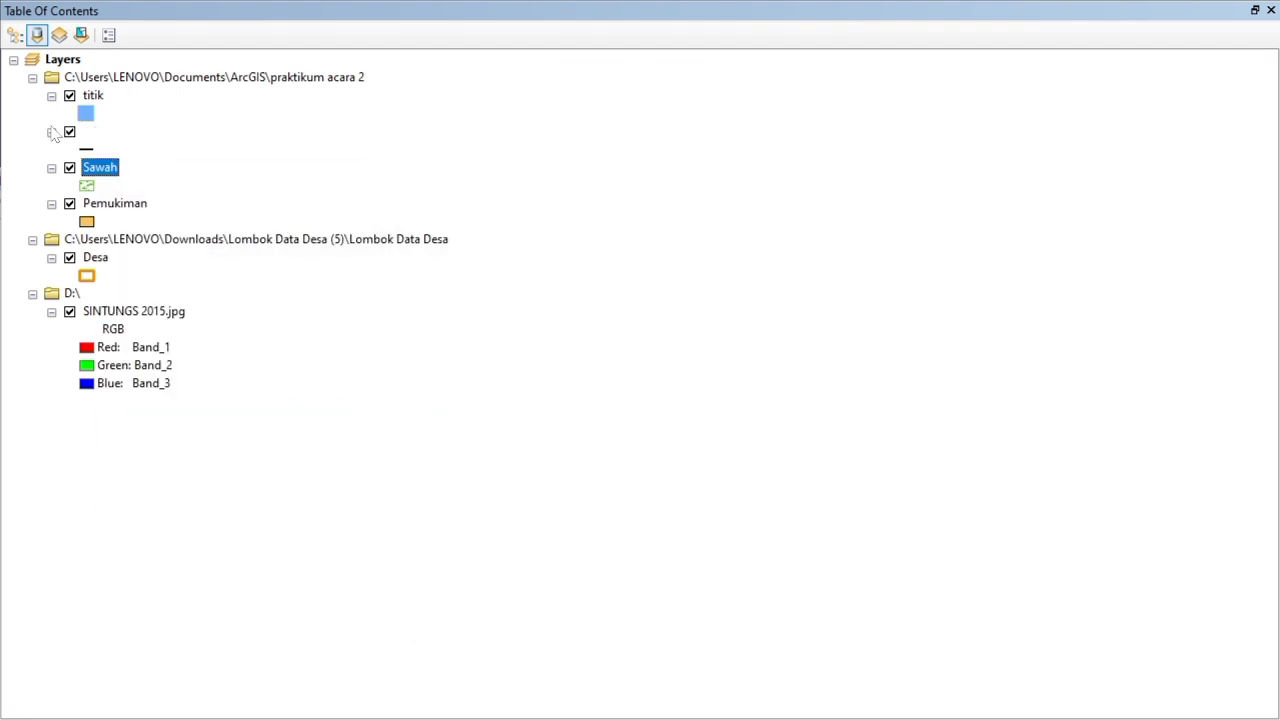
Step: Reopen the Sawah attribute table and enter Sawah as the Nama_Wilay value of the first record
right_click(100, 167)
left_click(200, 217)
left_click(267, 100)
type("SAwah")
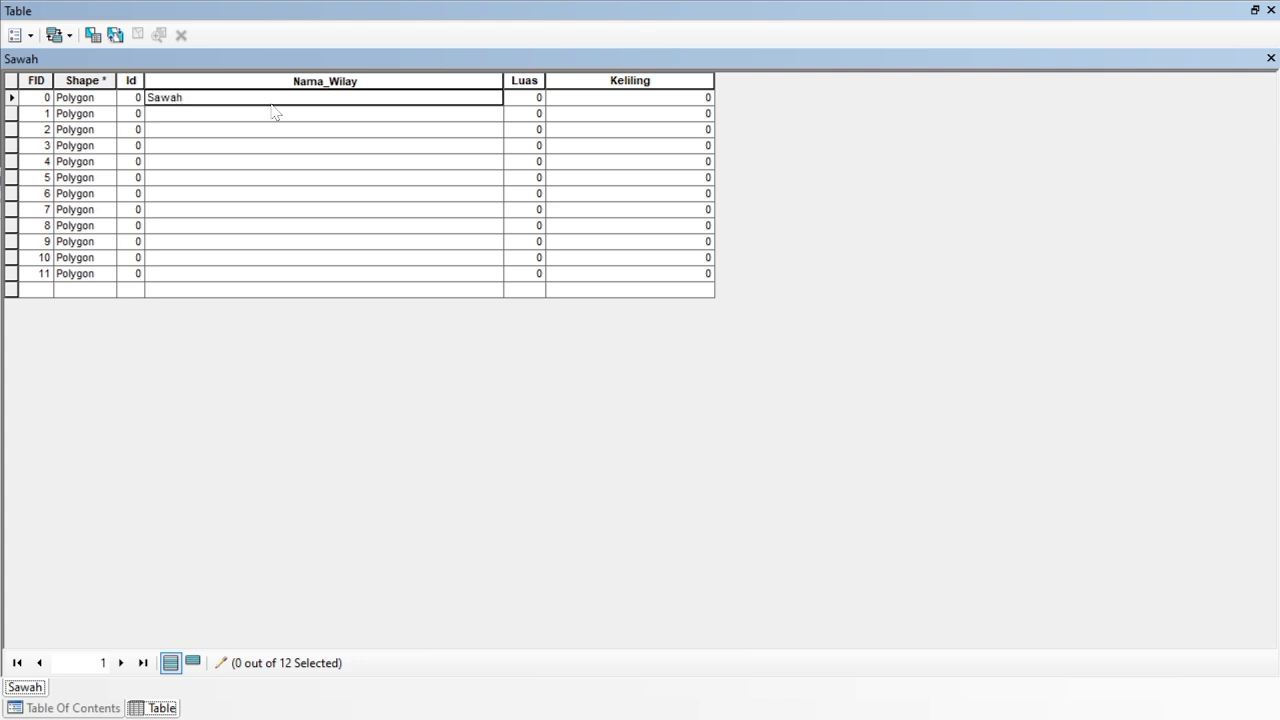
Step: Enter Sawah as the Nama_Wilay value of the remaining eleven records, FID 1 through 11
left_click(274, 113)
key("Down")
type("Sawah")
key("Down")
type("Sawah")
key("Down")
type("Sawah")
key("Down")
type("Sawah")
key("Down")
key("ctrl+v")
key("Down")
key("ctrl+v")
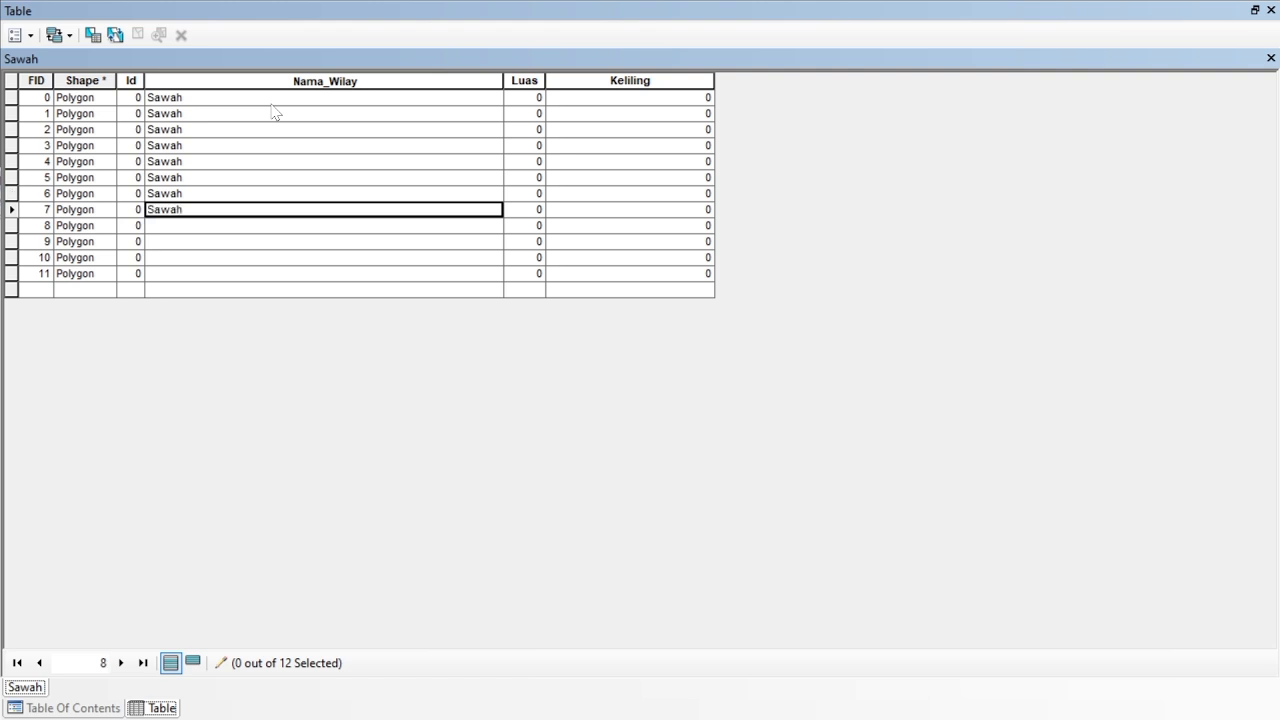
key("Down")
key("ctrl+v")
key("Down")
key("ctrl+v")
key("Down")
key("ctrl+v")
key("Down")
key("ctrl+v")
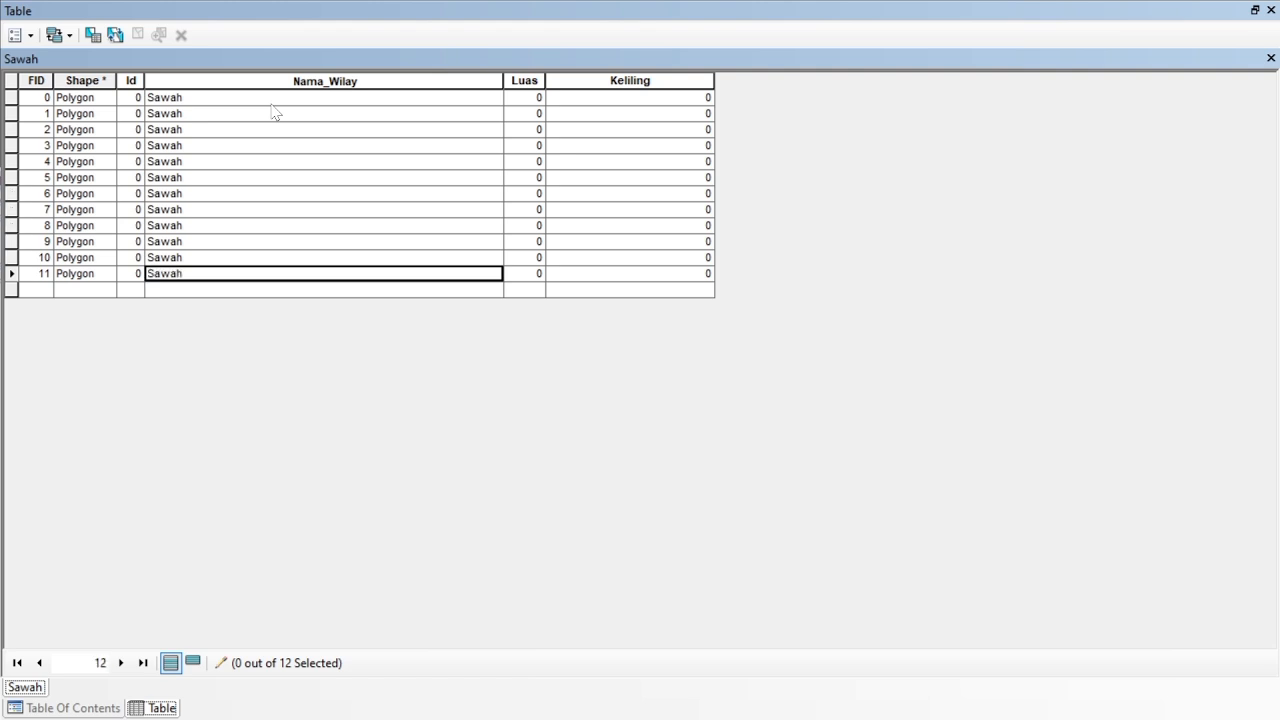
Step: Calculate the Luas field as each Sawah polygon's area in hectares
right_click(518, 75)
left_click(600, 225)
left_click(833, 396)
left_click(627, 439)
left_click(718, 459)
Step: Calculate the Keliling field as each Sawah polygon's perimeter in meters, using the data source's coordinate system
right_click(661, 80)
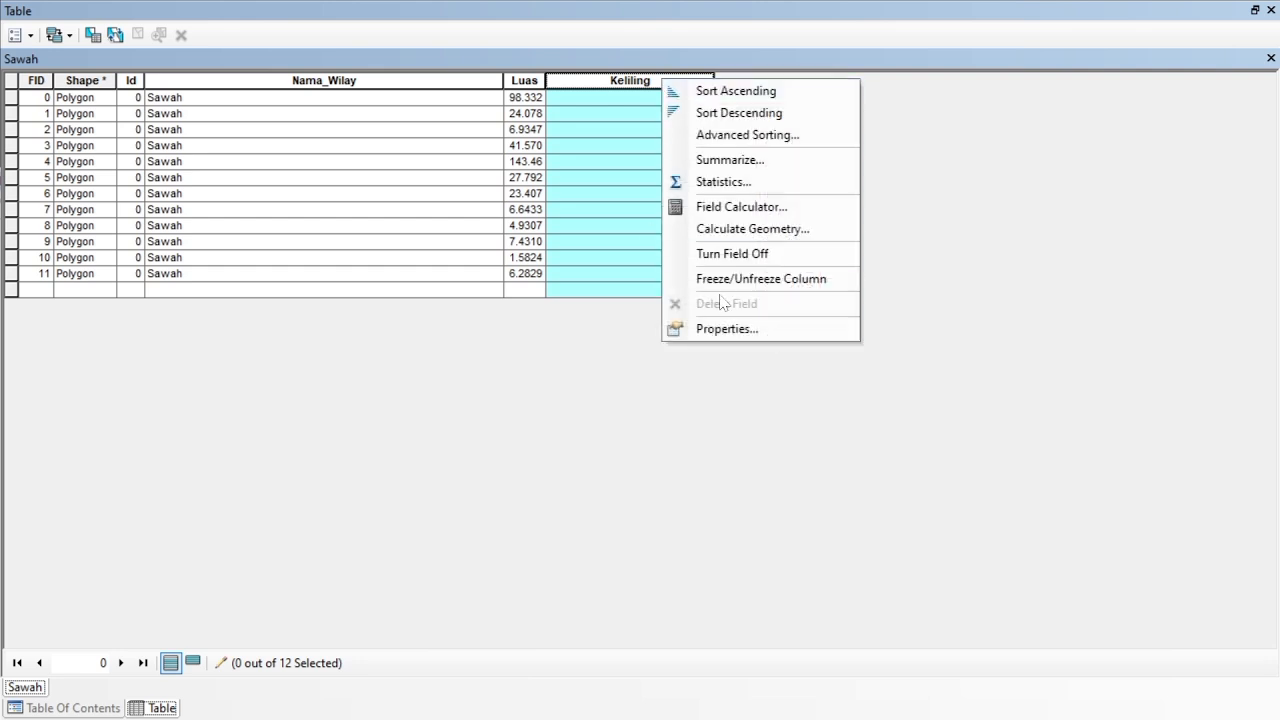
left_click(700, 229)
left_click(730, 395)
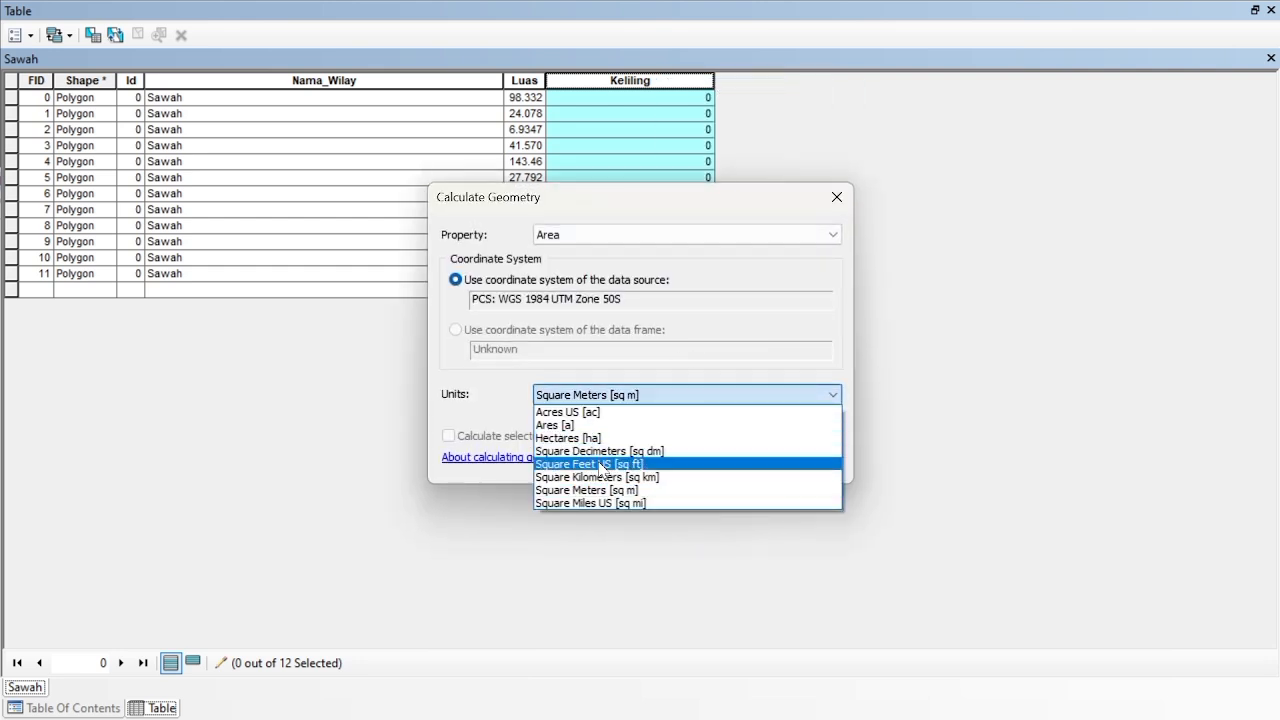
left_click(829, 236)
left_click(829, 236)
left_click(659, 265)
left_click(835, 396)
left_click(643, 459)
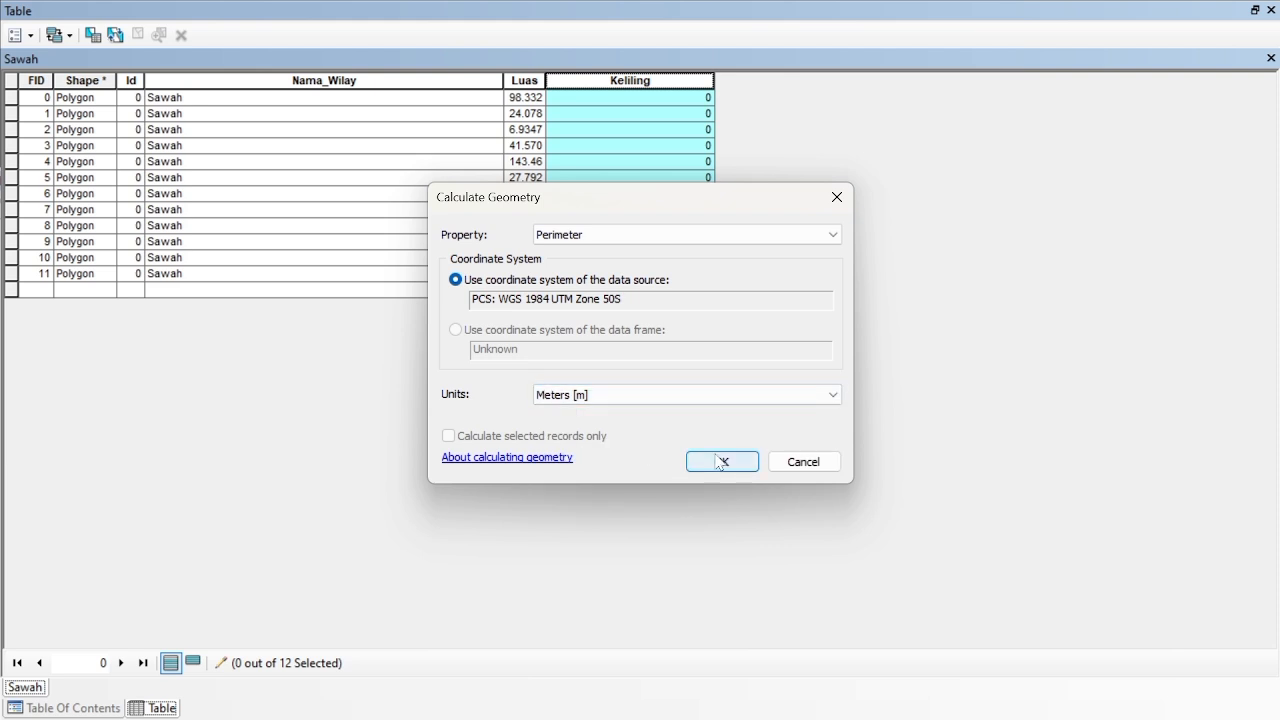
left_click(720, 462)
Step: Close the attribute table and turn on labels for the Sawah layer using the Nama_Wilay field
left_click(1271, 58)
right_click(100, 168)
left_click(170, 577)
left_click(334, 167)
left_click(711, 298)
left_click(525, 354)
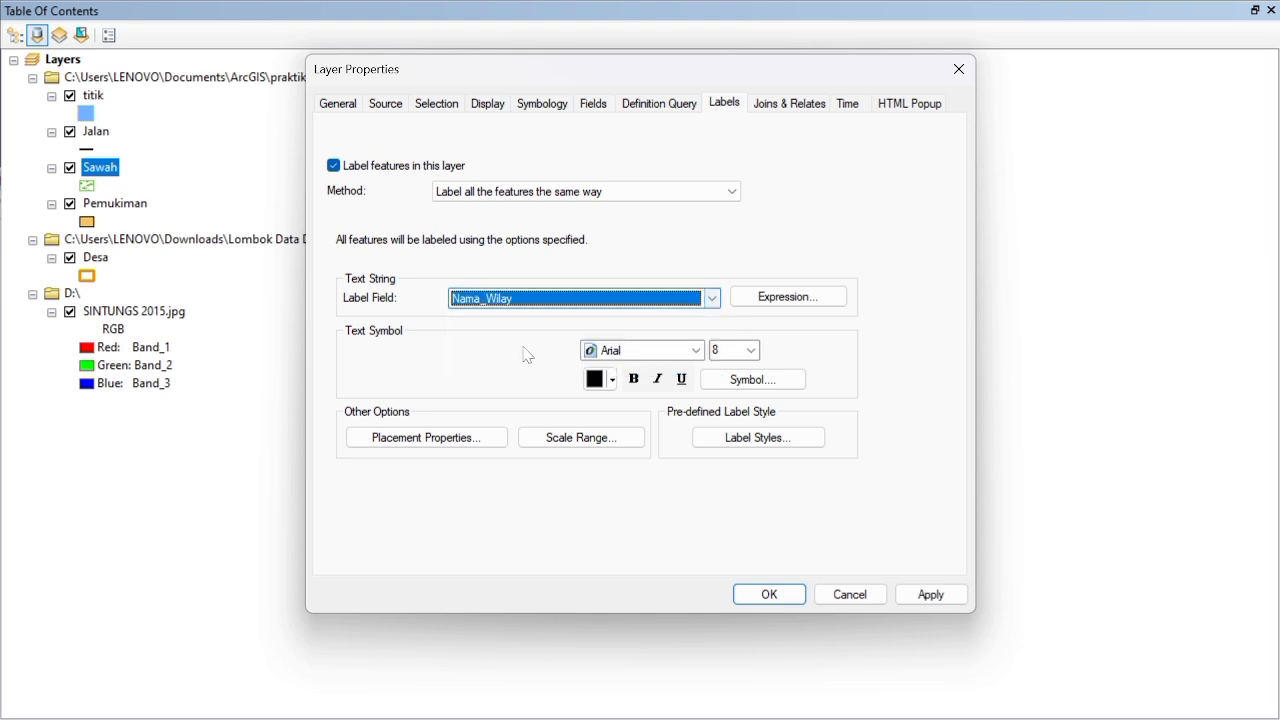
Step: Give the Sawah labels the Country 1 text symbol in Times New Roman at size 10 and accept the layer properties
left_click(753, 379)
left_click(497, 240)
left_click(843, 333)
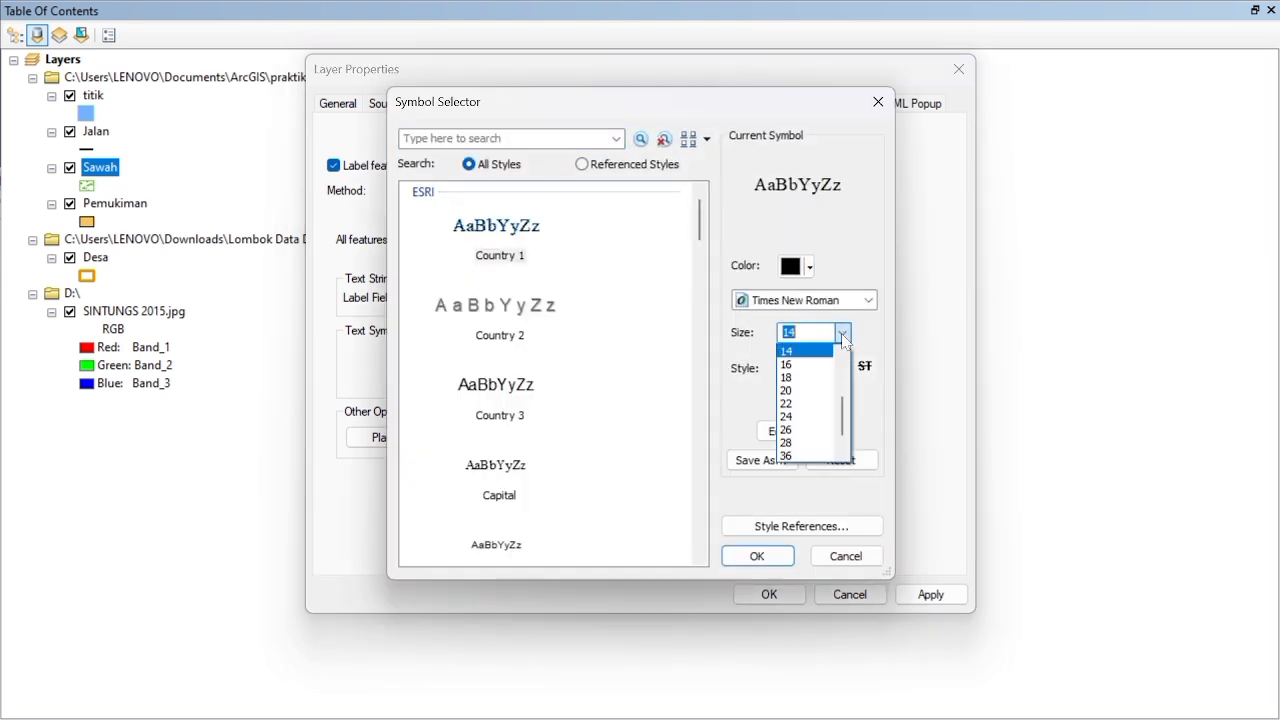
scroll(845, 405, "up", 2)
left_click(812, 377)
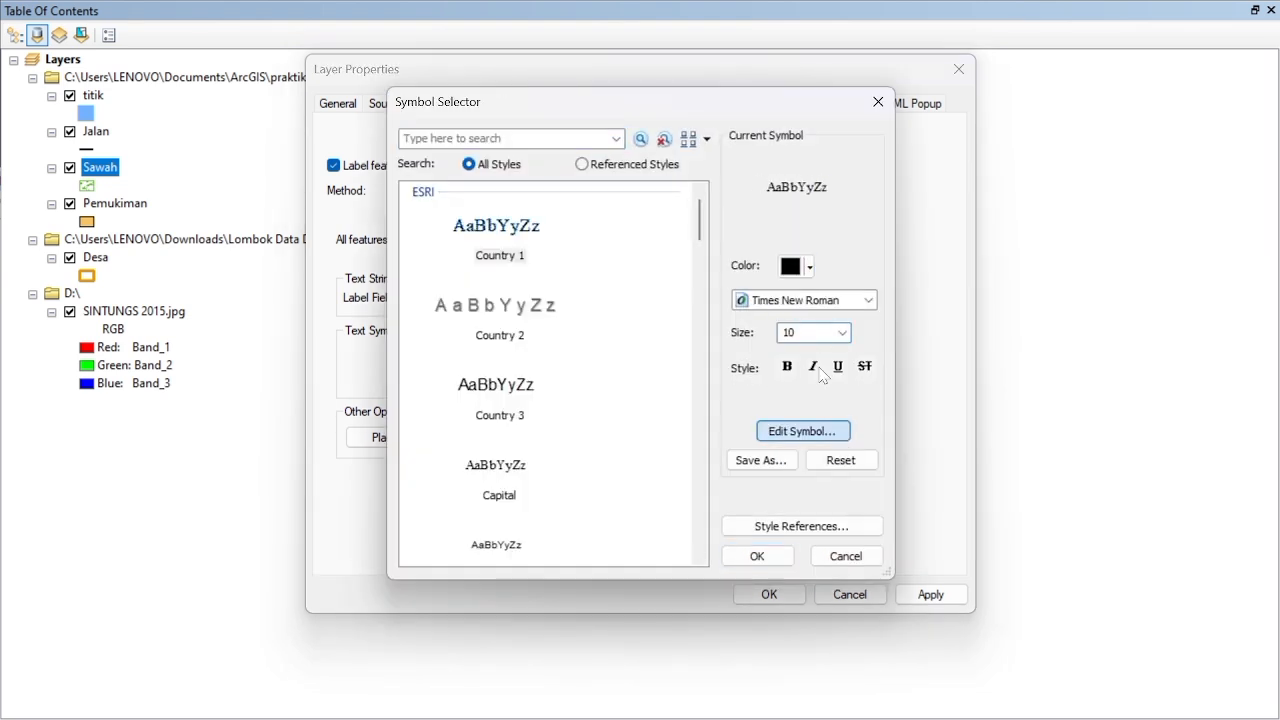
left_click(800, 431)
left_click(806, 194)
left_click(850, 554)
left_click(758, 556)
left_click(769, 594)
Step: Recheck the Sawah label symbol's size and mask settings and apply the layer properties
right_click(101, 168)
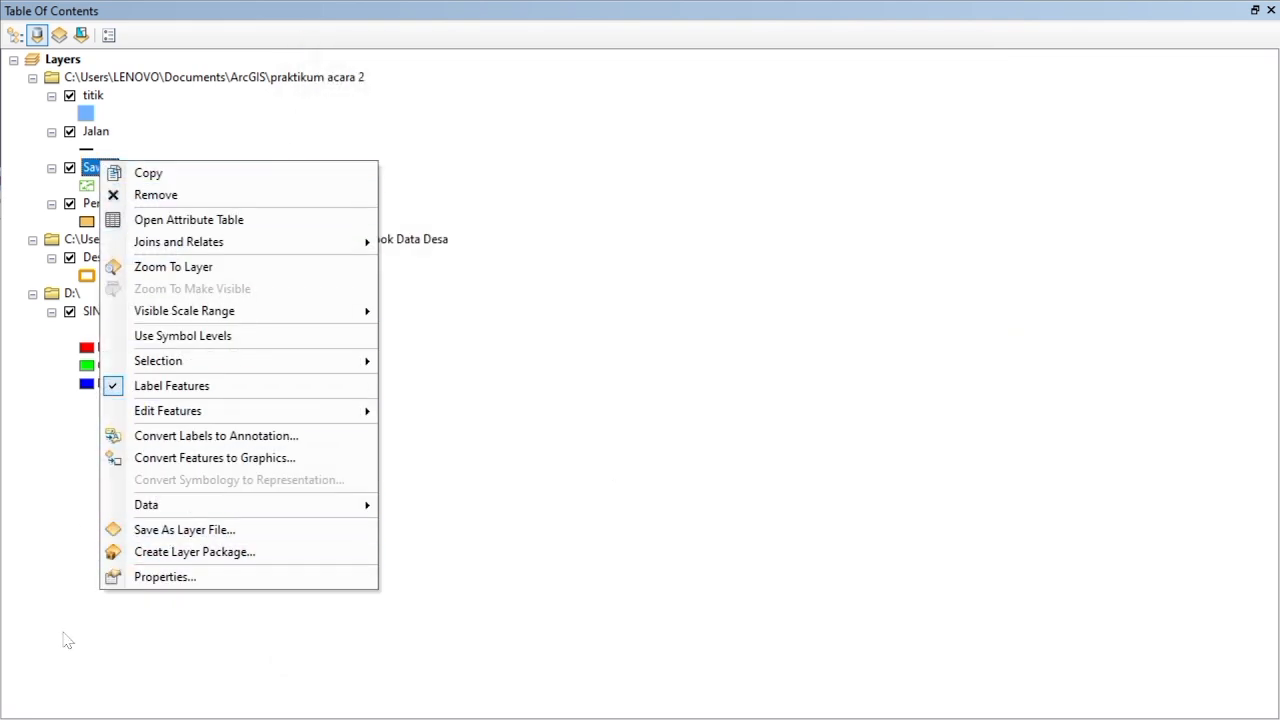
left_click(165, 580)
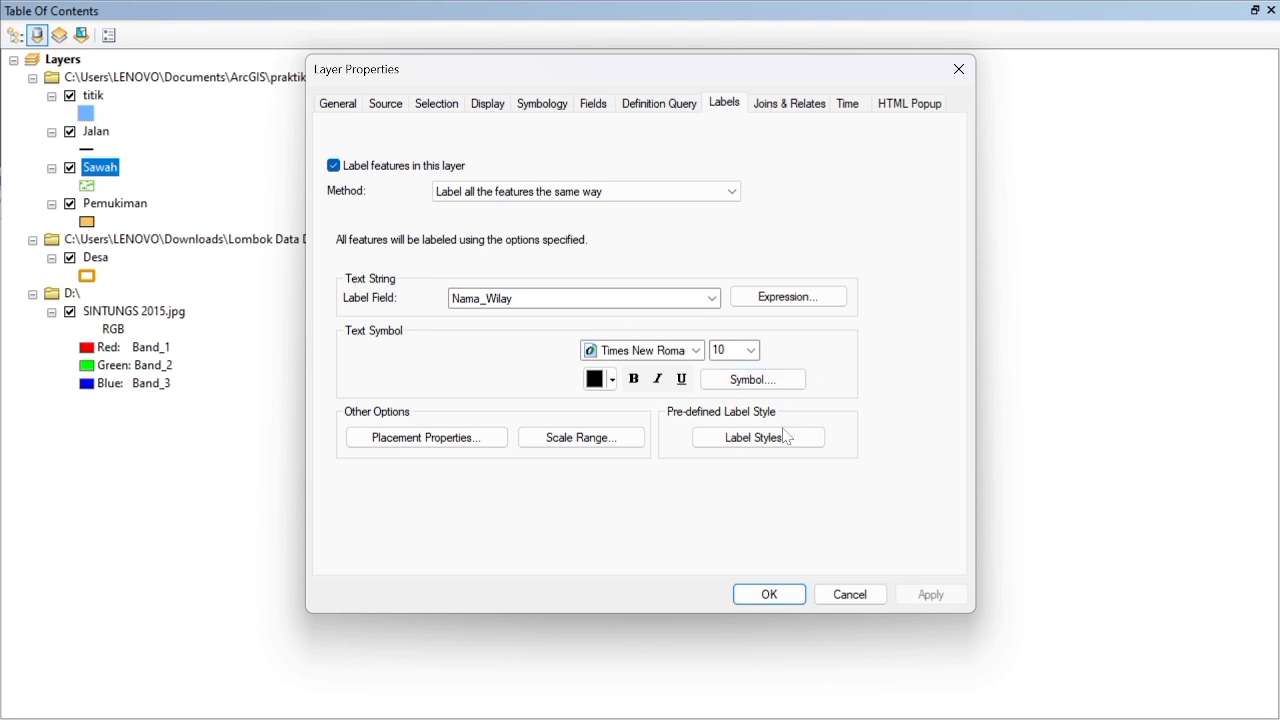
left_click(751, 380)
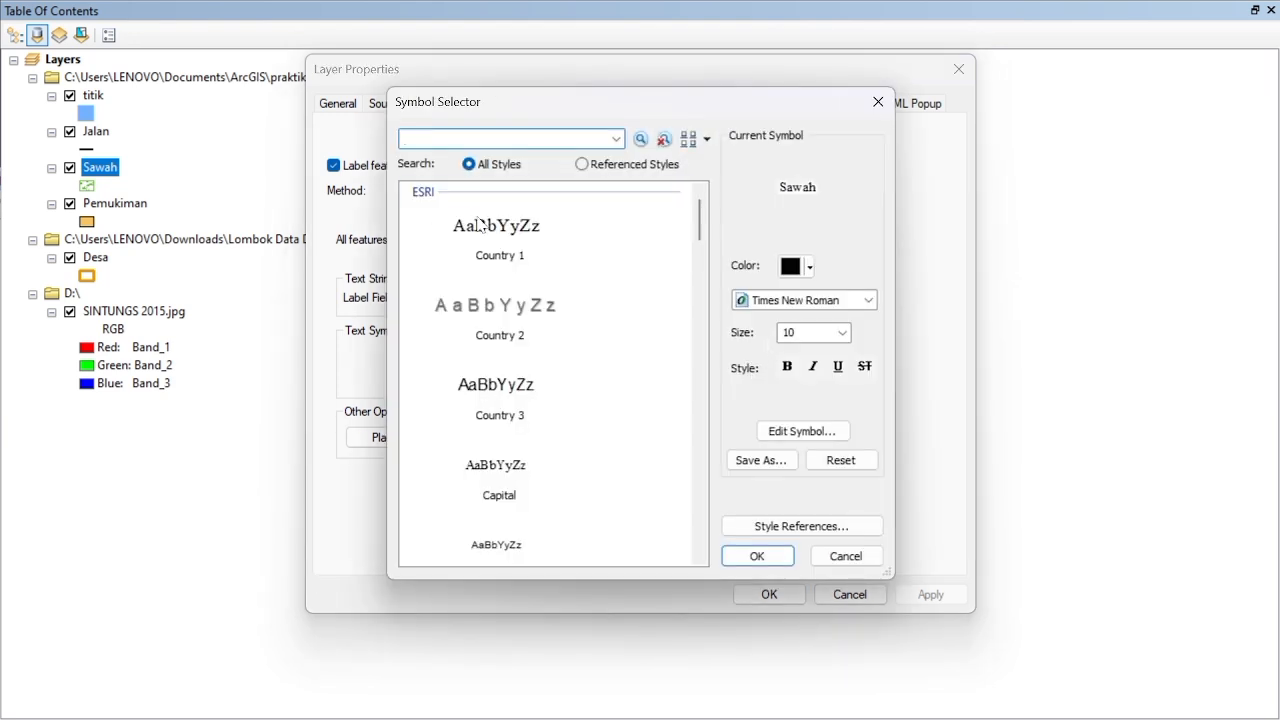
left_click(842, 332)
left_click(842, 355)
left_click(803, 353)
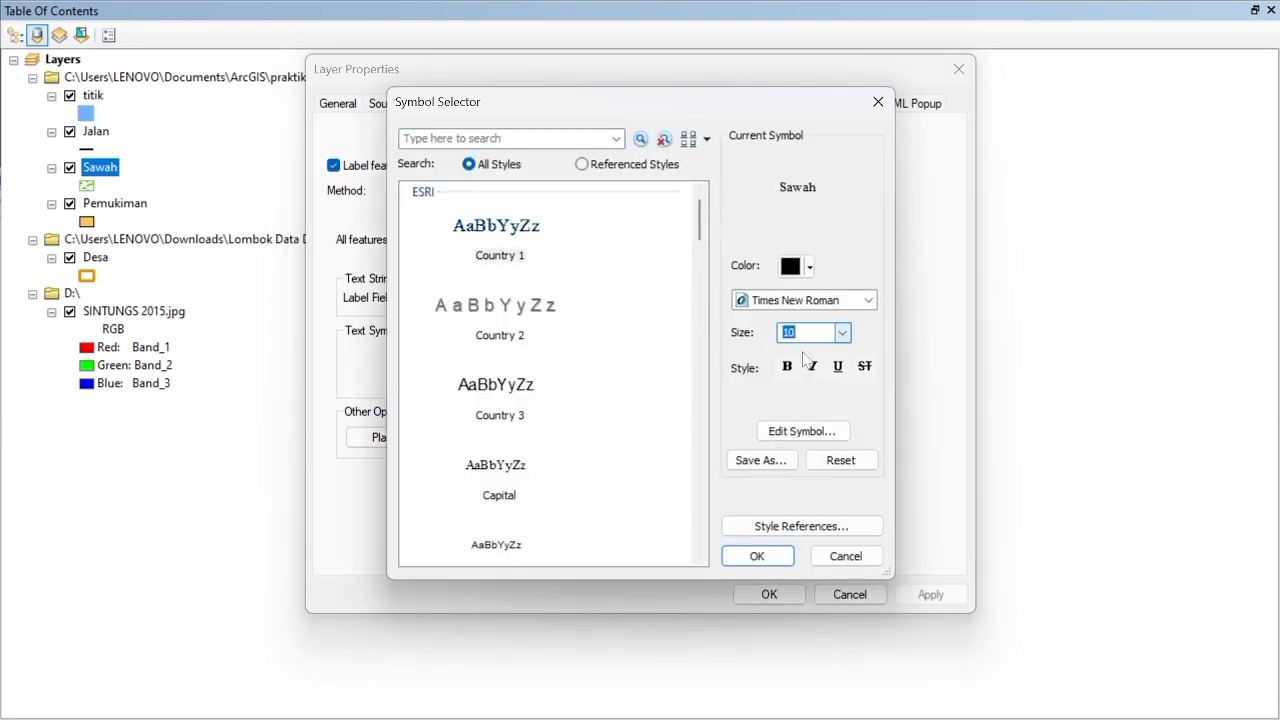
left_click(824, 438)
left_click(808, 196)
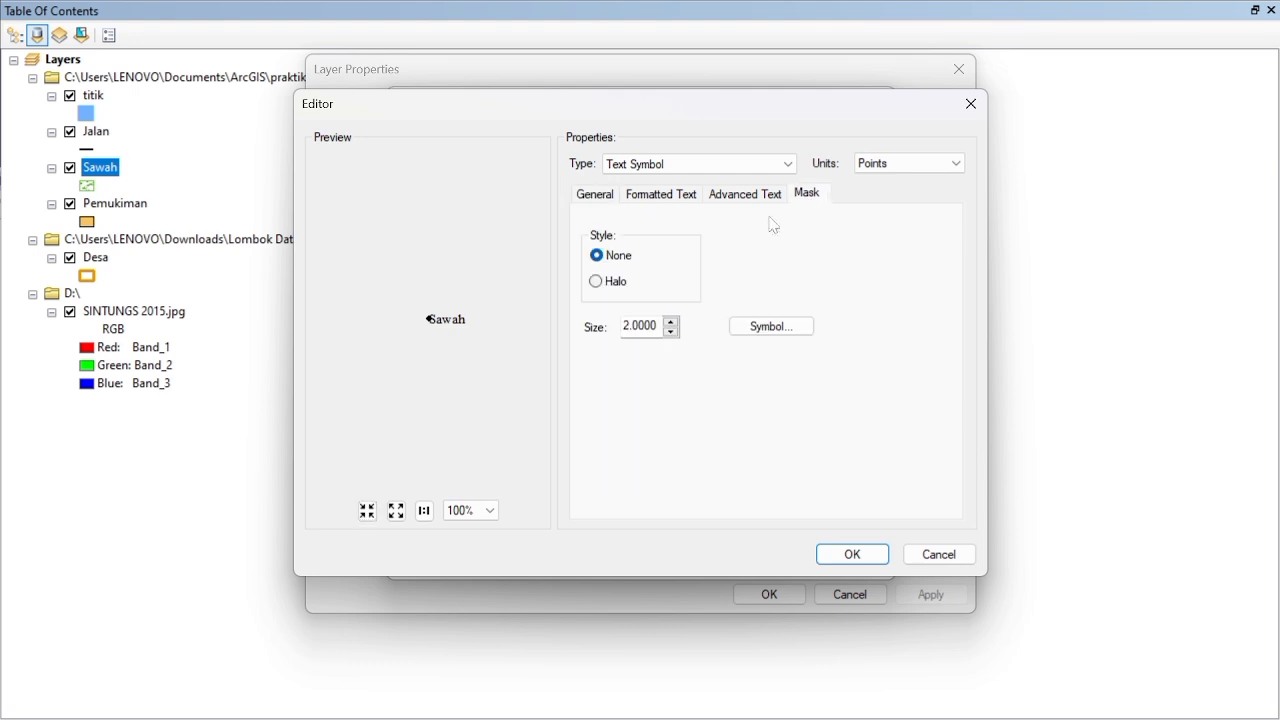
left_click(852, 554)
left_click(765, 556)
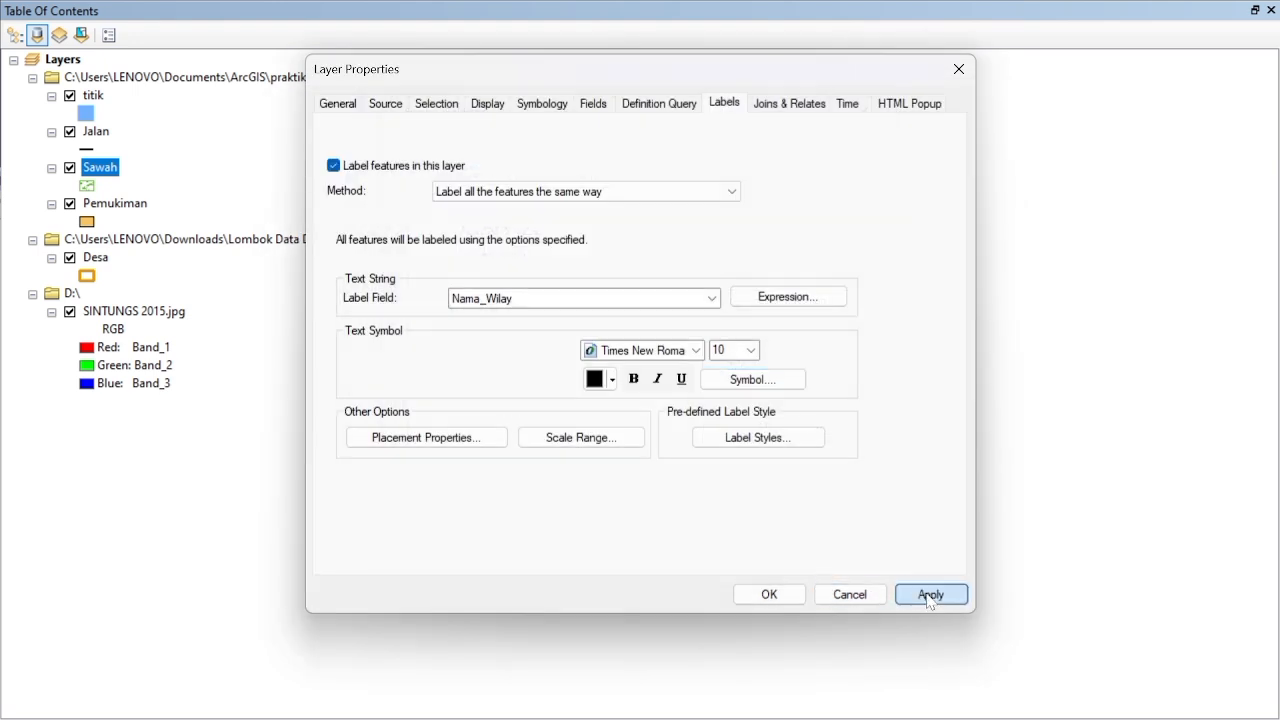
left_click(928, 593)
left_click(768, 593)
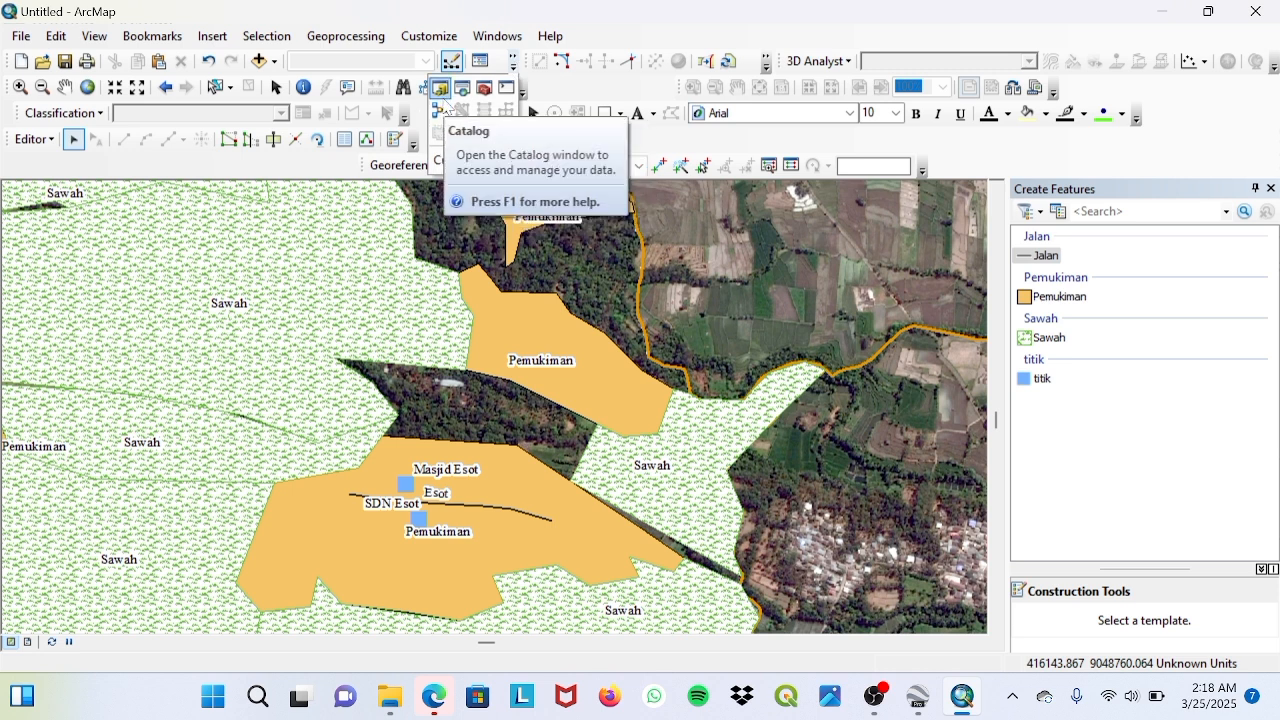
Step: Create a polygon shapefile named Kebun in the praktikum acara 2 folder with the WGS 1984 UTM Zone 50S coordinate system
left_click(481, 62)
right_click(1030, 531)
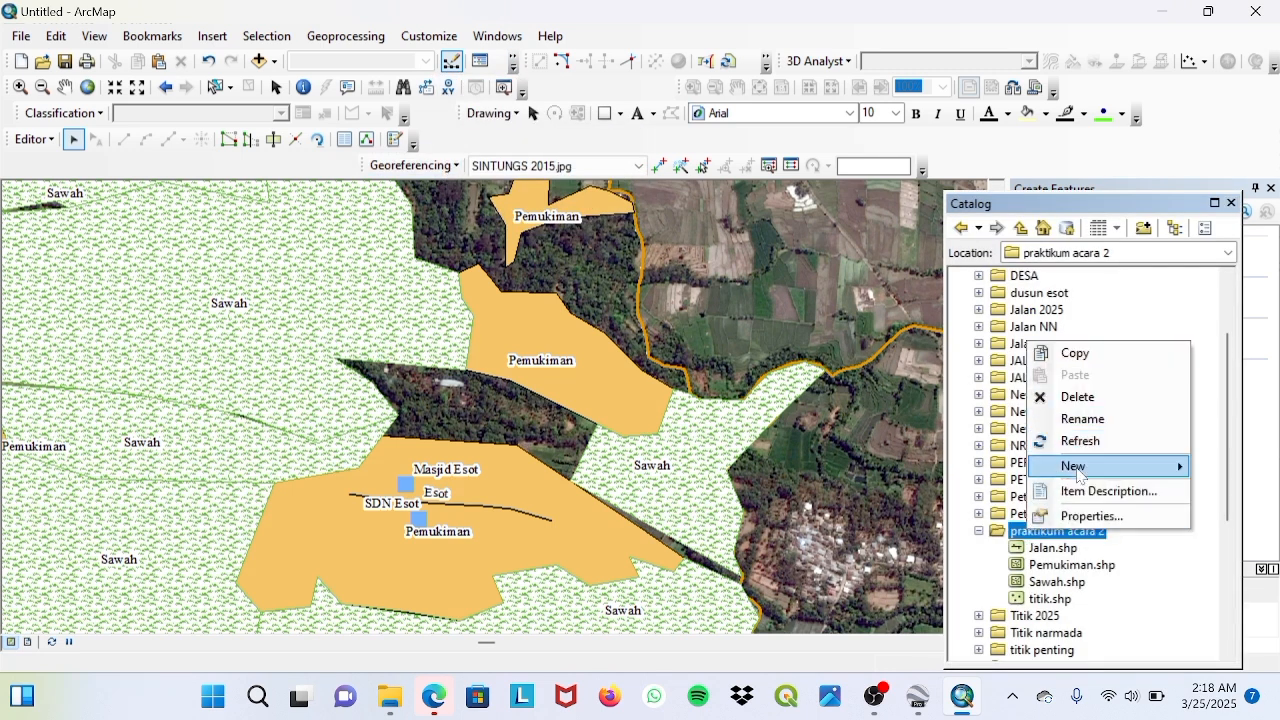
mouse_move(1073, 466)
left_click(897, 498)
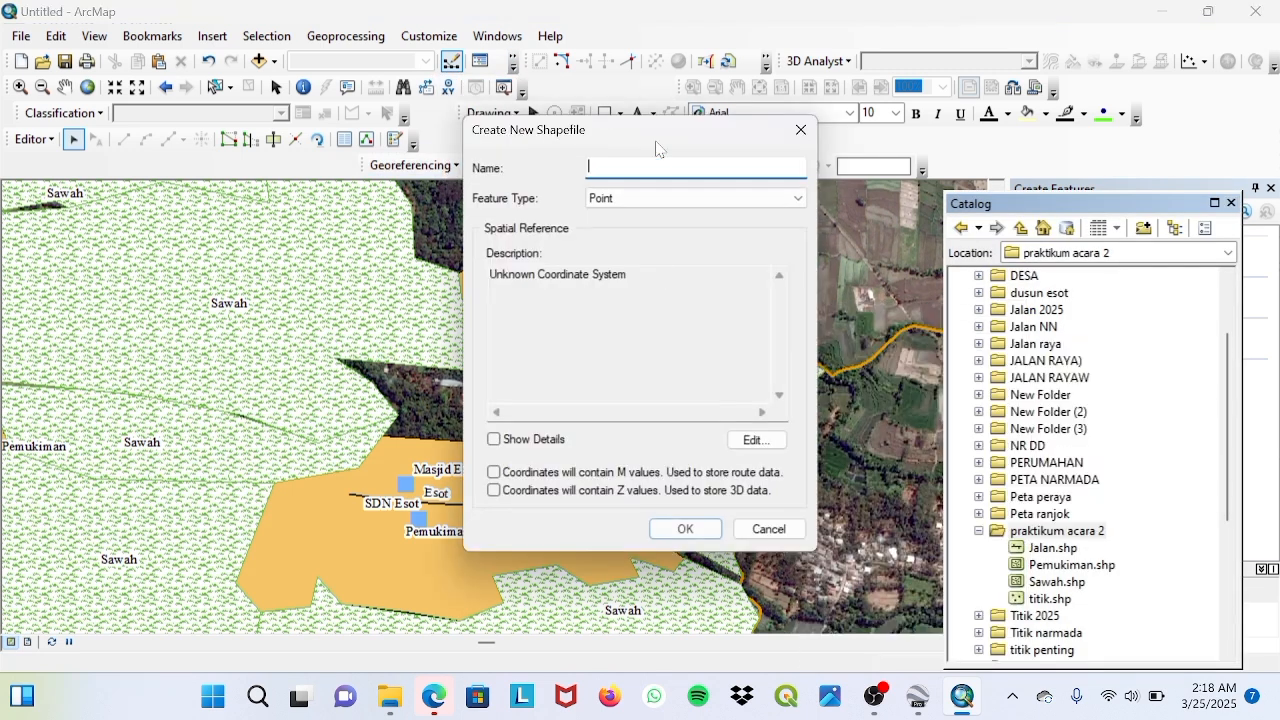
left_click(620, 198)
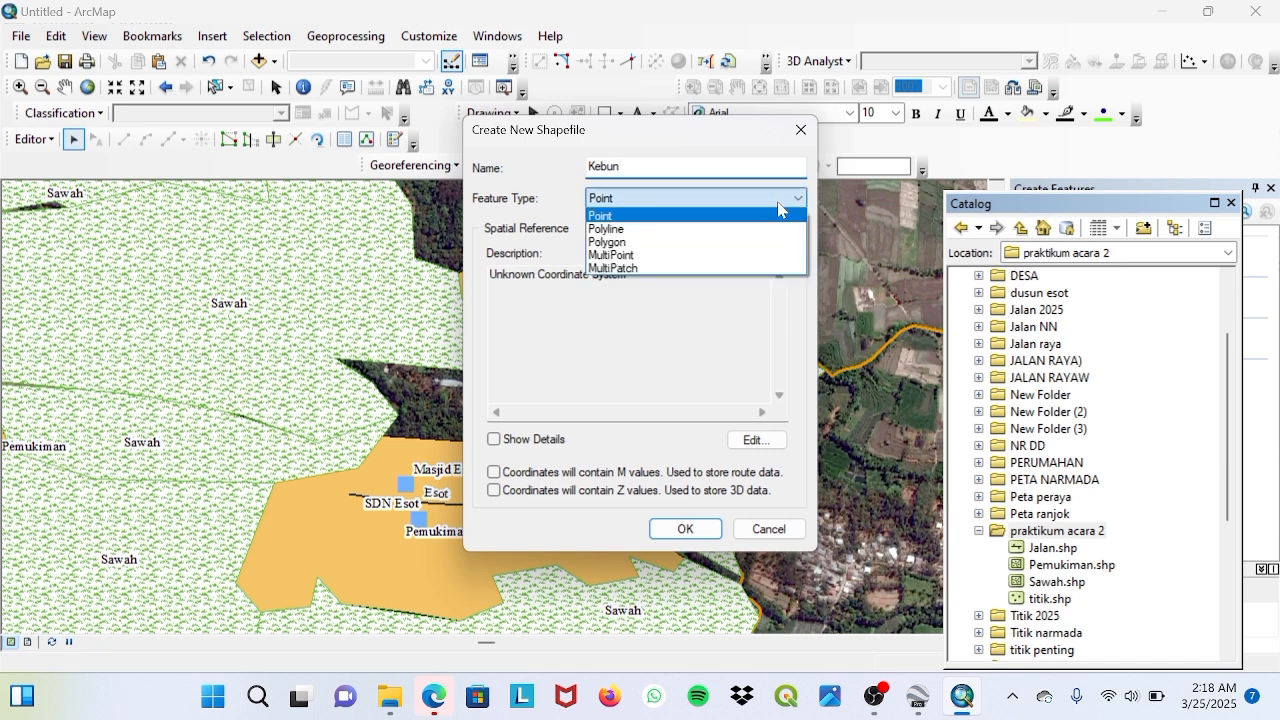
left_click(617, 240)
left_click(757, 440)
left_click(598, 191)
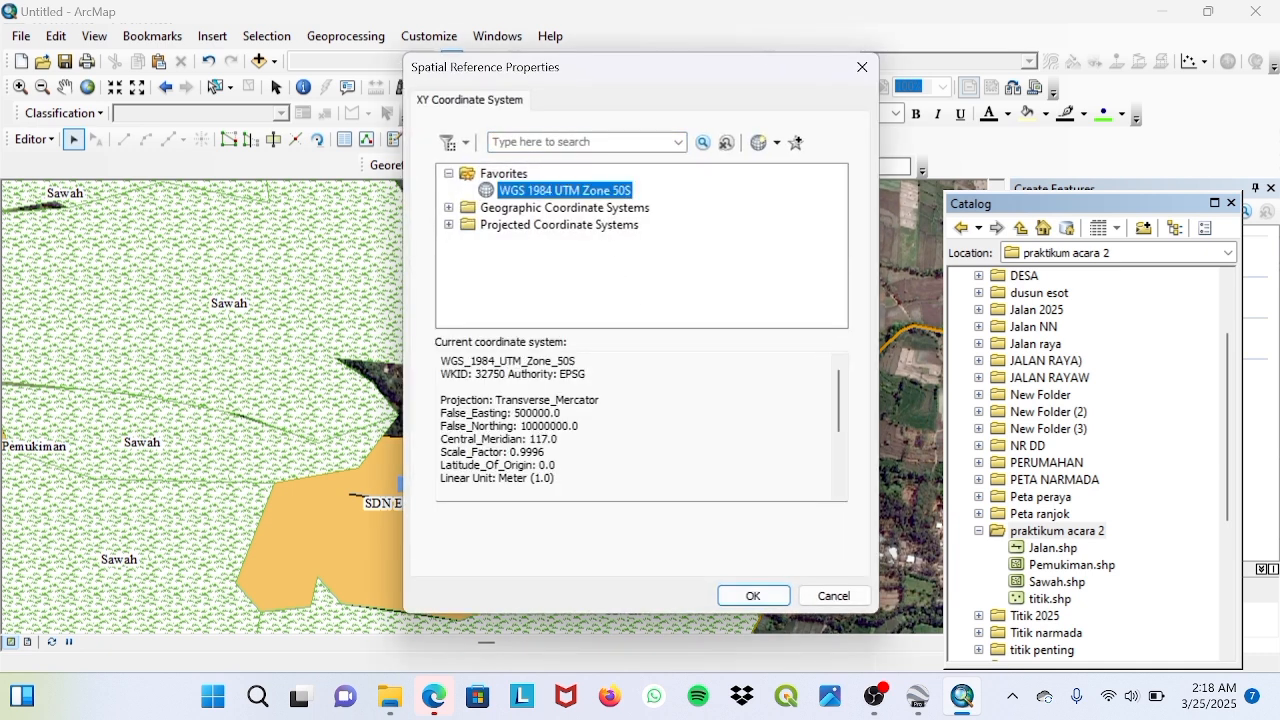
left_click(753, 595)
left_click(712, 537)
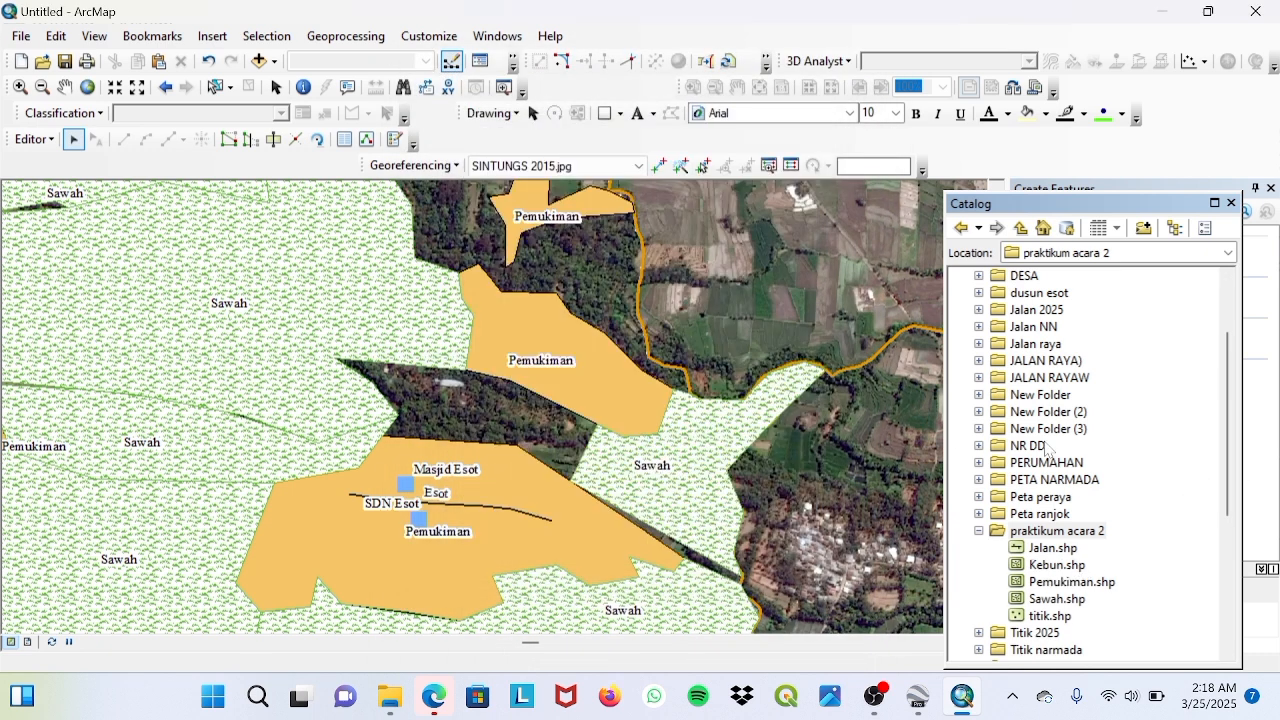
Step: Bring the table of contents back over the map, stop the current editing session and save the edits
left_click(480, 62)
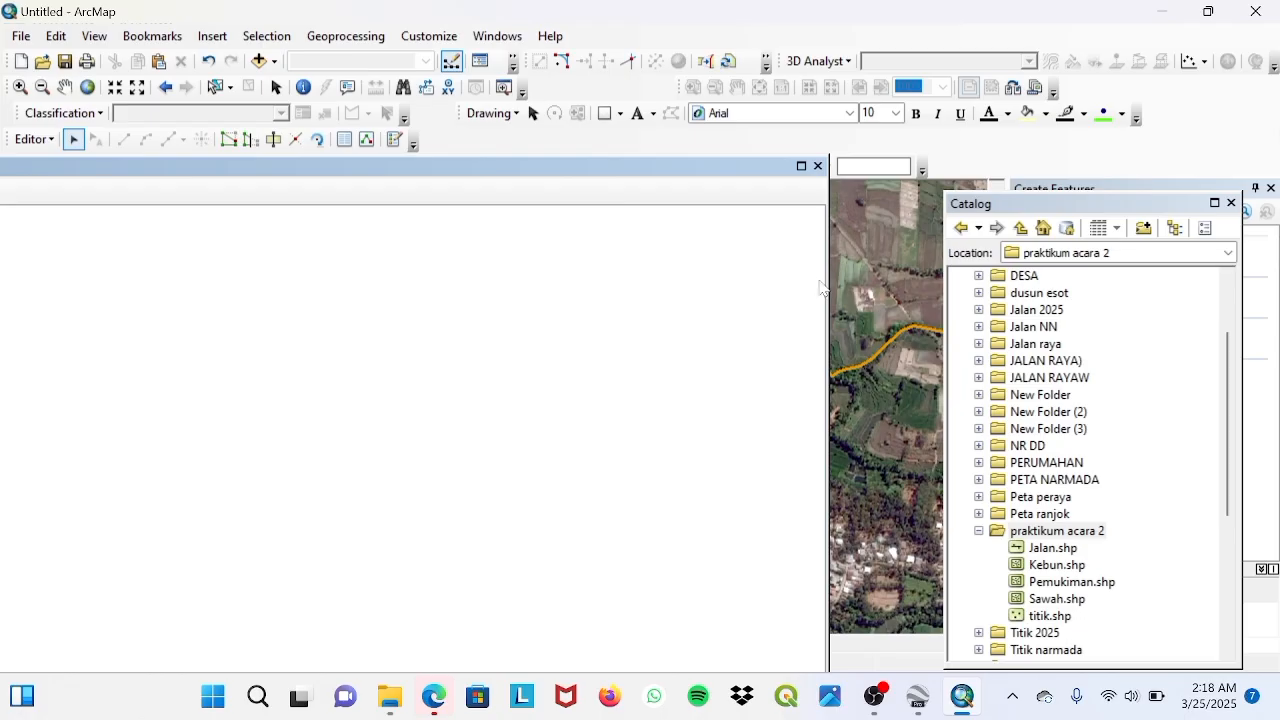
left_click_drag(820, 325, 551, 325)
left_click_drag(176, 167, 808, 260)
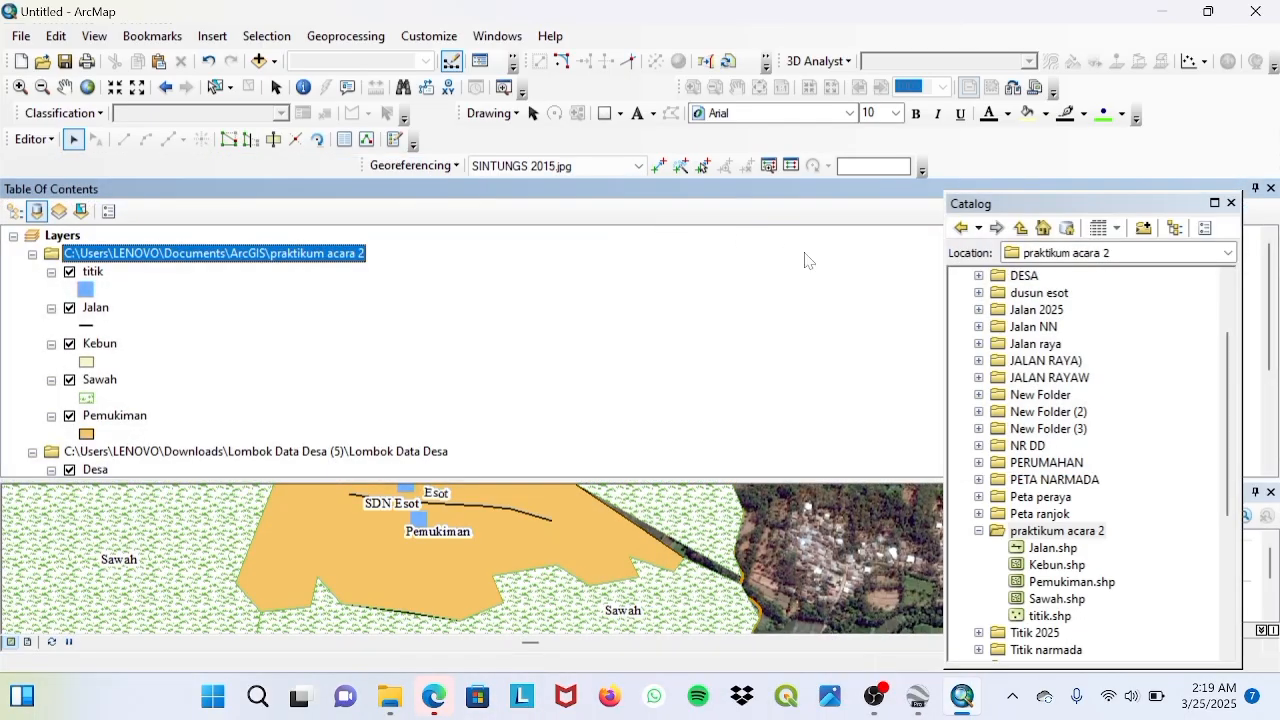
right_click(105, 343)
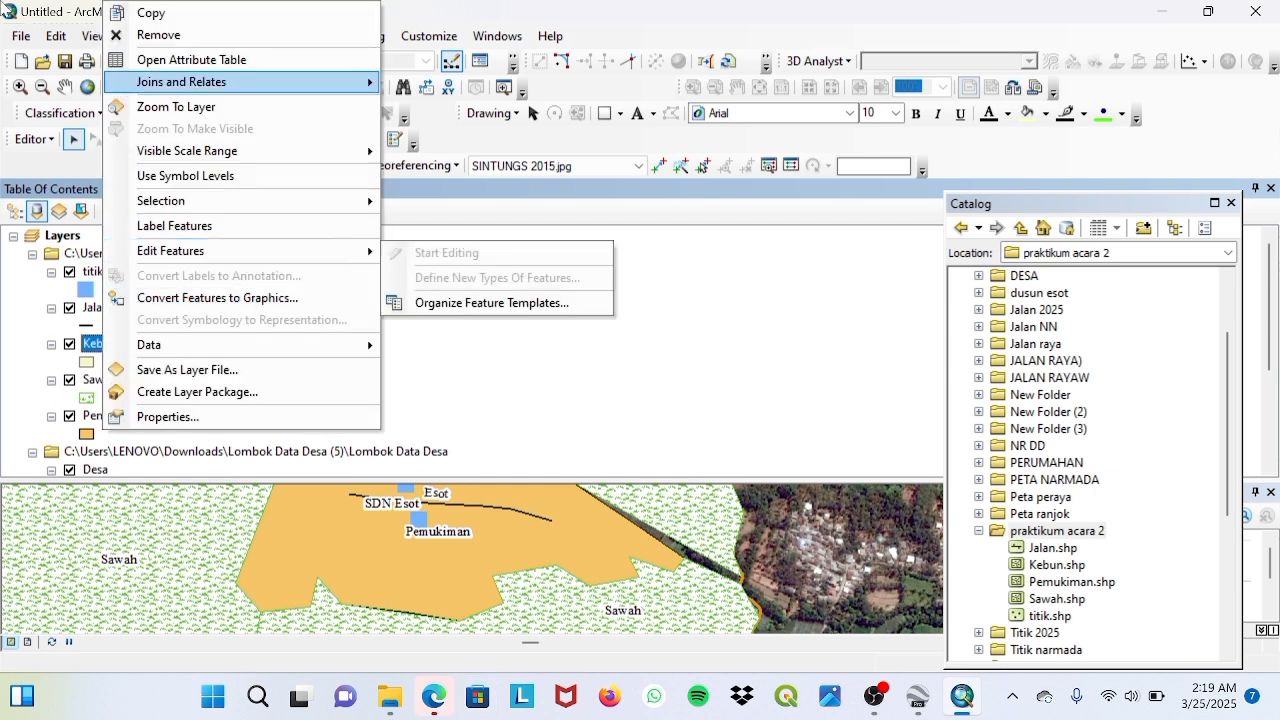
left_click(35, 139)
left_click(50, 185)
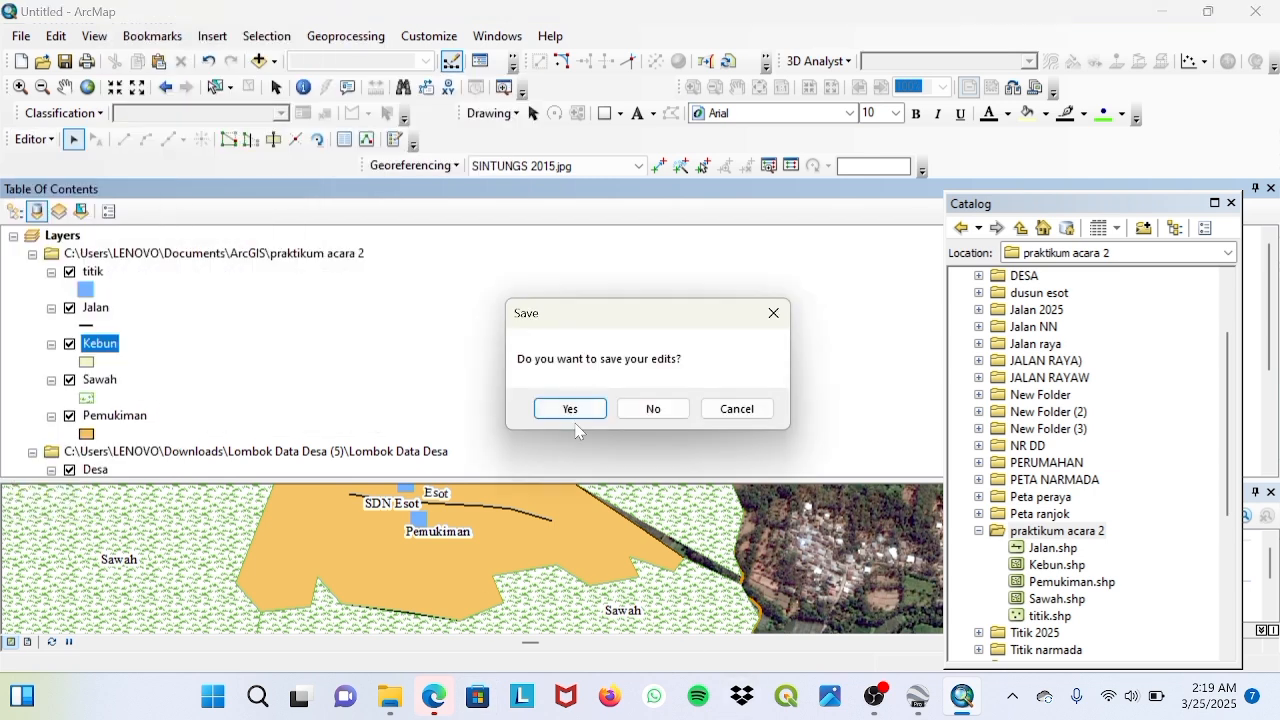
left_click(574, 412)
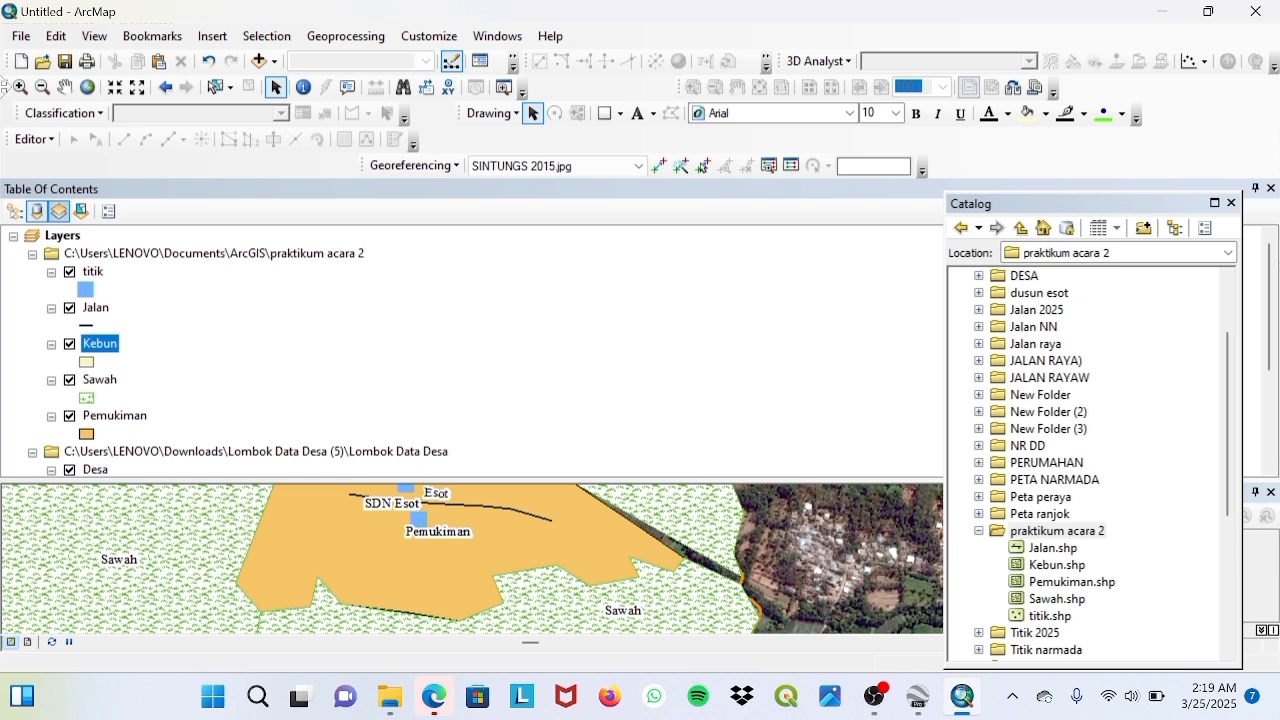
Step: Start a new editing session on the Kebun layer, continuing past the spatial reference warnings
left_click(45, 140)
left_click(80, 165)
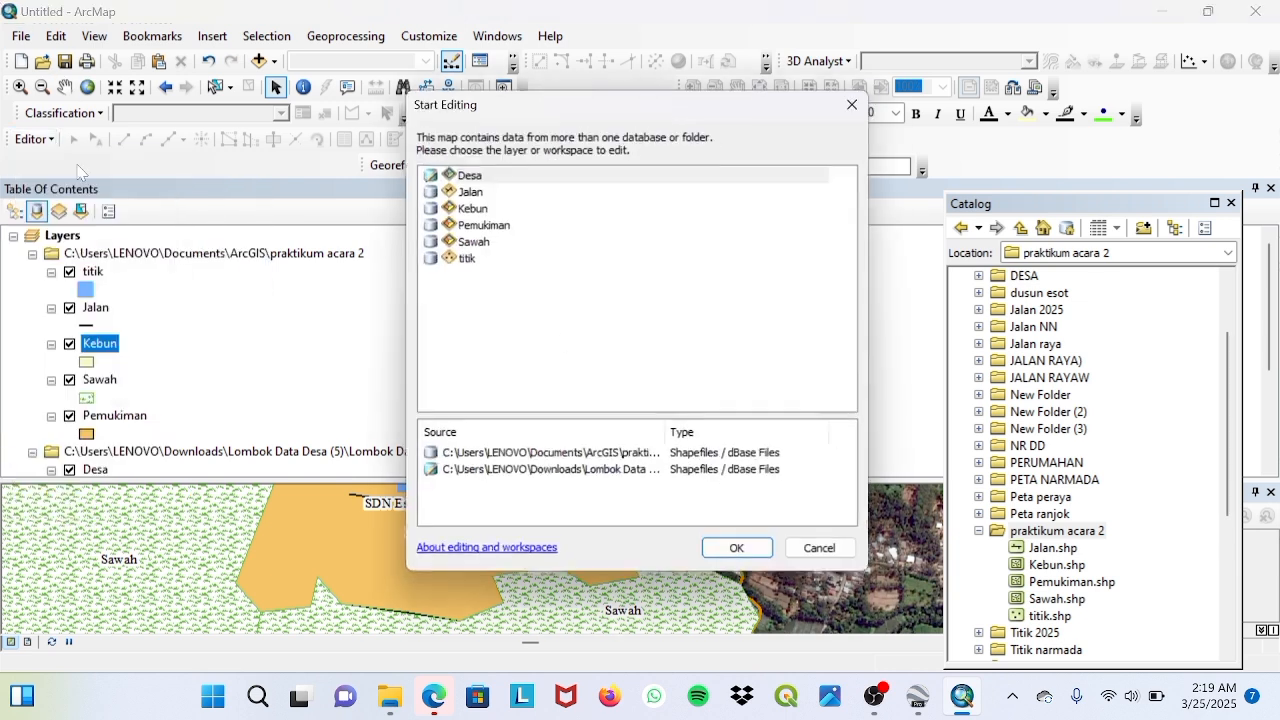
left_click(476, 209)
left_click(765, 556)
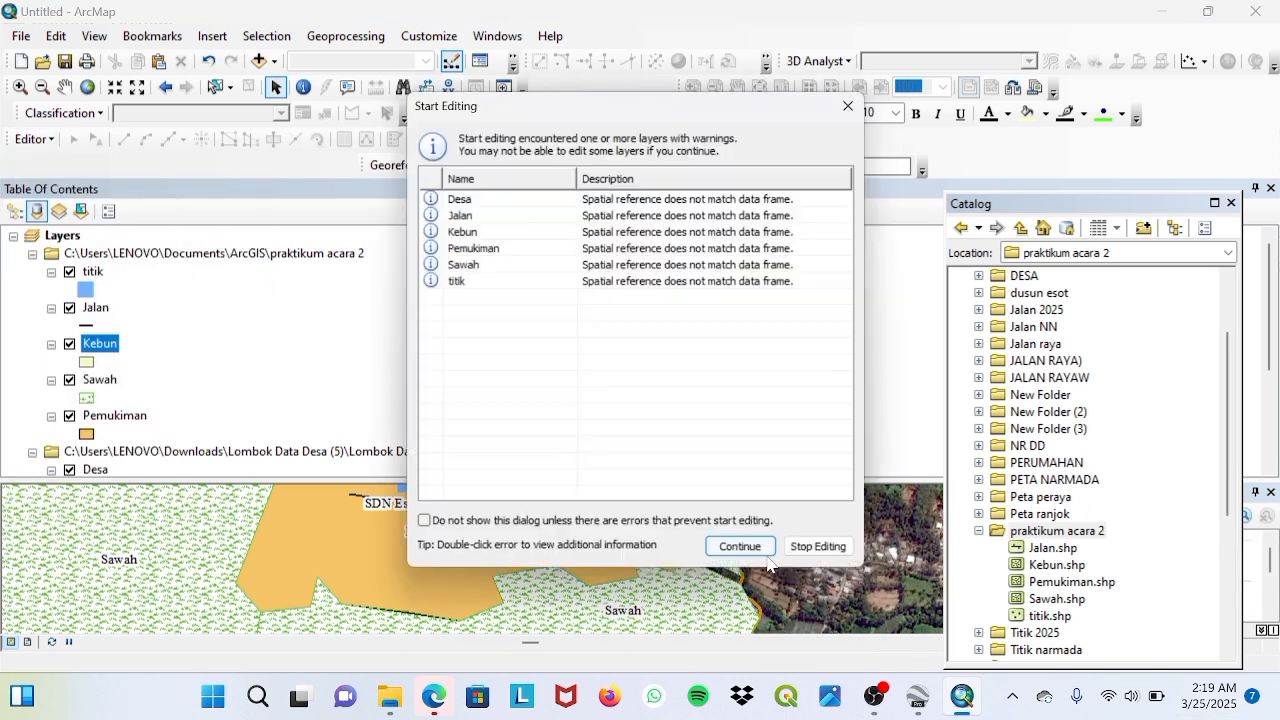
left_click(770, 557)
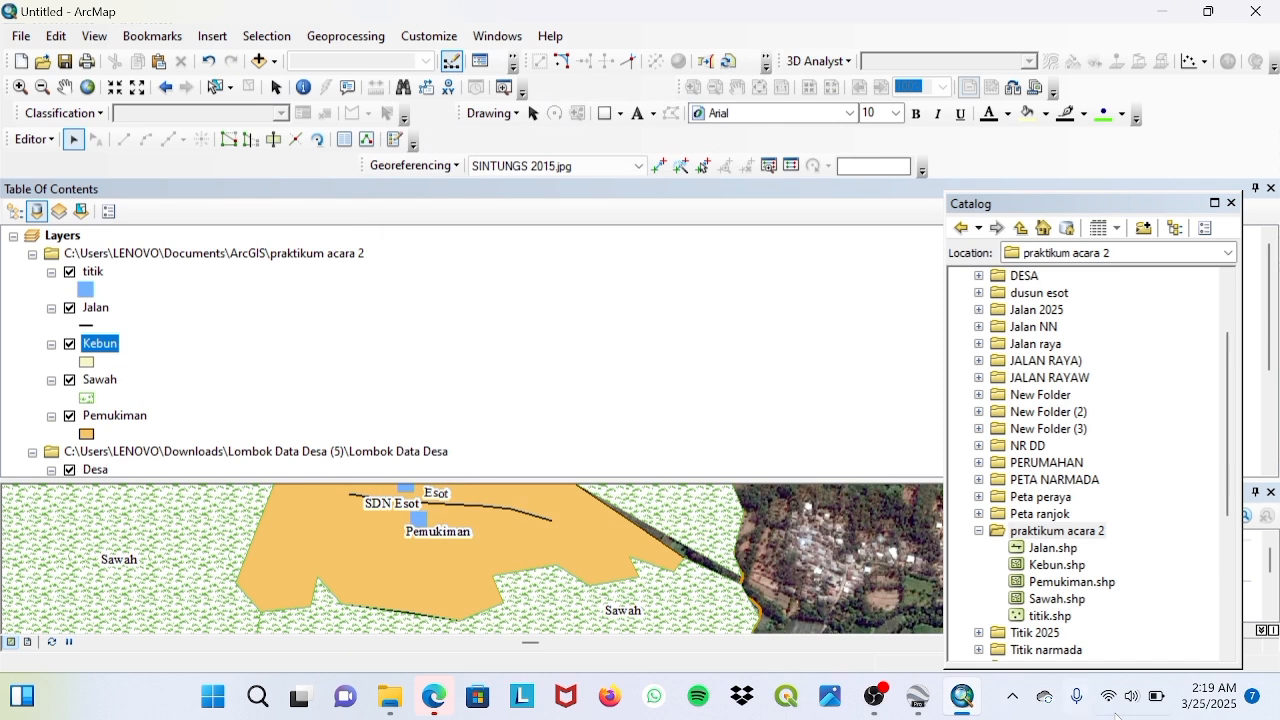
Step: Close the Catalog and rearrange the table of contents so the map around the Esot settlement is clear for digitizing
left_click(1231, 202)
left_click_drag(1123, 192, 234, 320)
left_click(64, 87)
left_click_drag(455, 225, 671, 328)
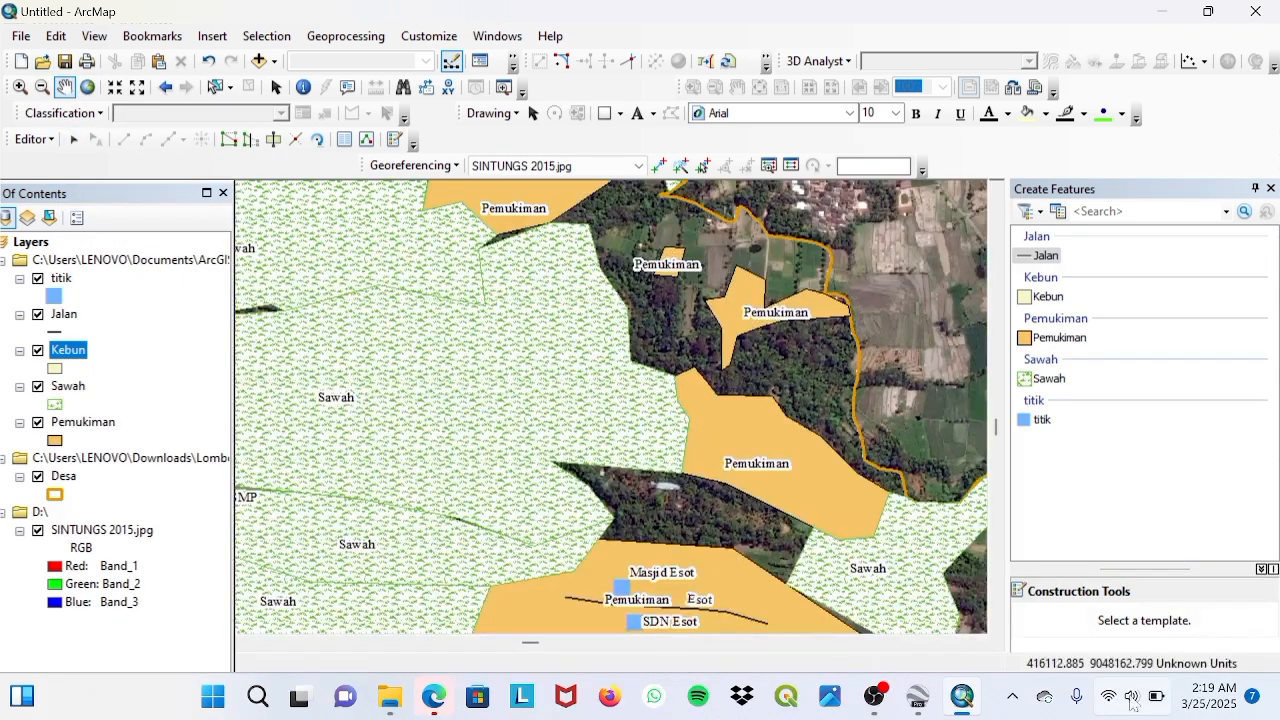
Step: Choose the Kebun feature template and change the layer's symbol to the ESRI Green fill with a 0.00 outline width
left_click(1047, 296)
left_click(50, 369)
scroll(478, 420, "down", 10)
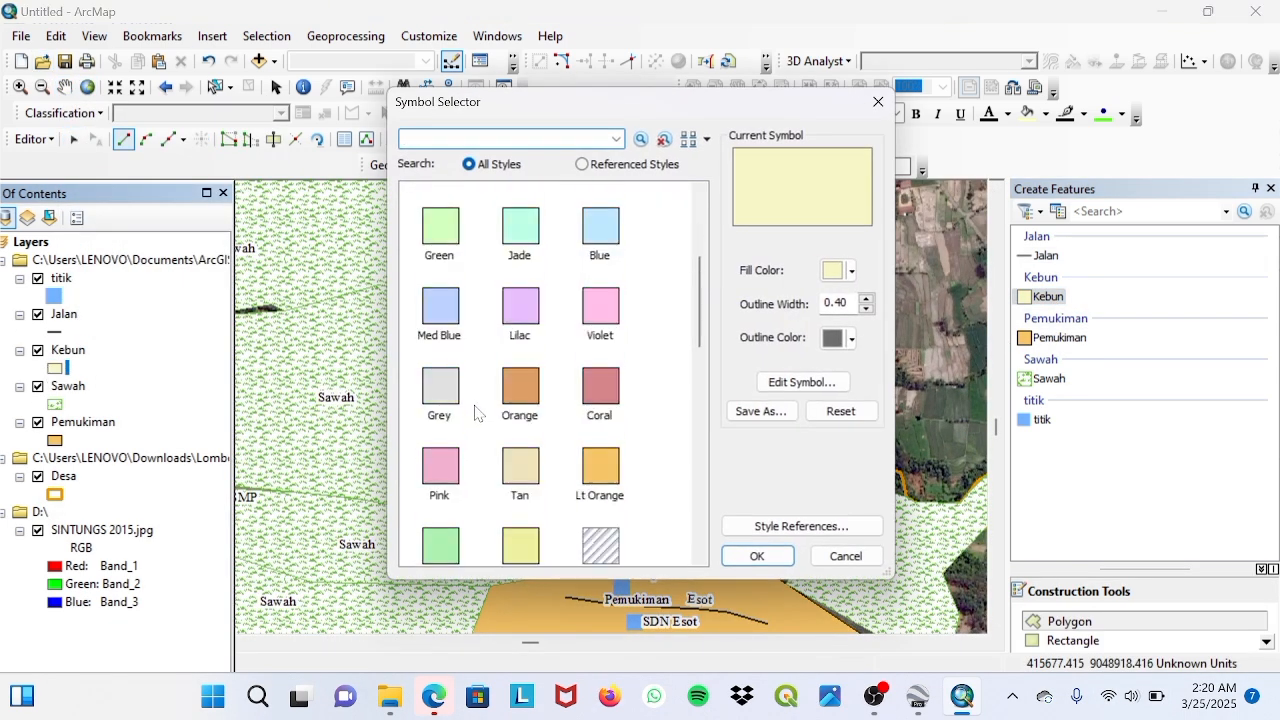
scroll(478, 413, "down", 3)
scroll(496, 418, "up", 15)
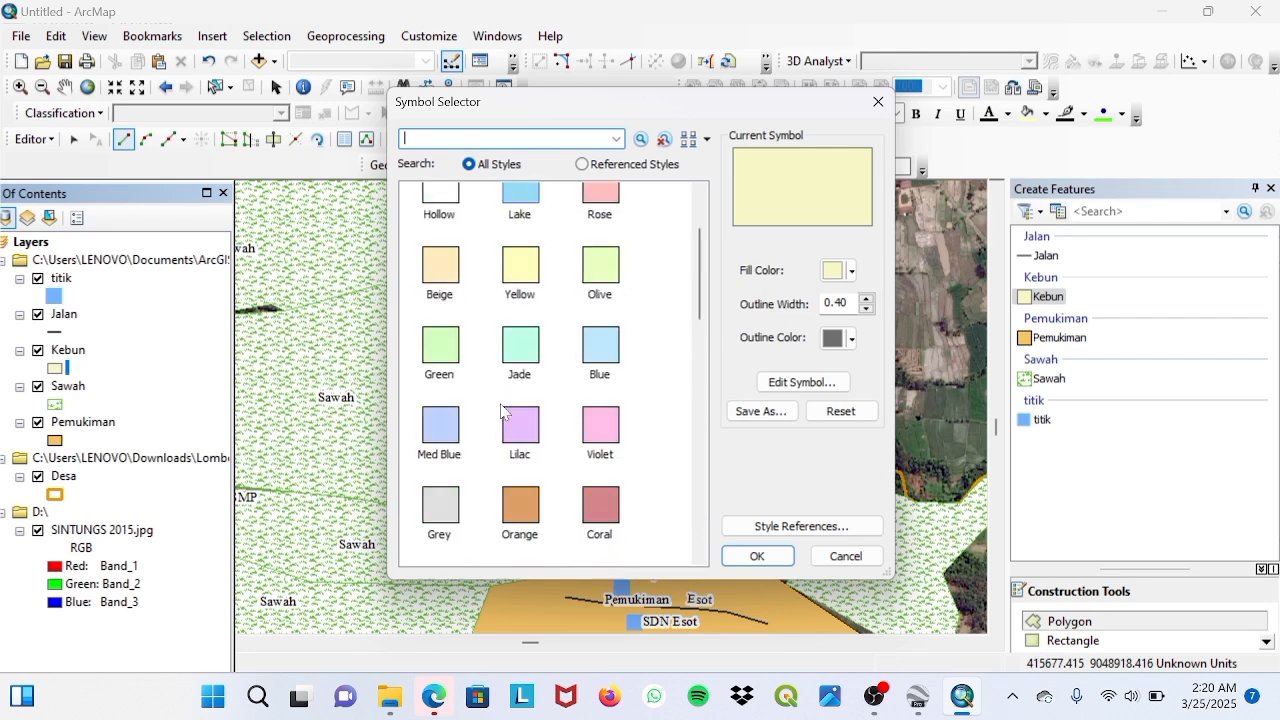
key("Home")
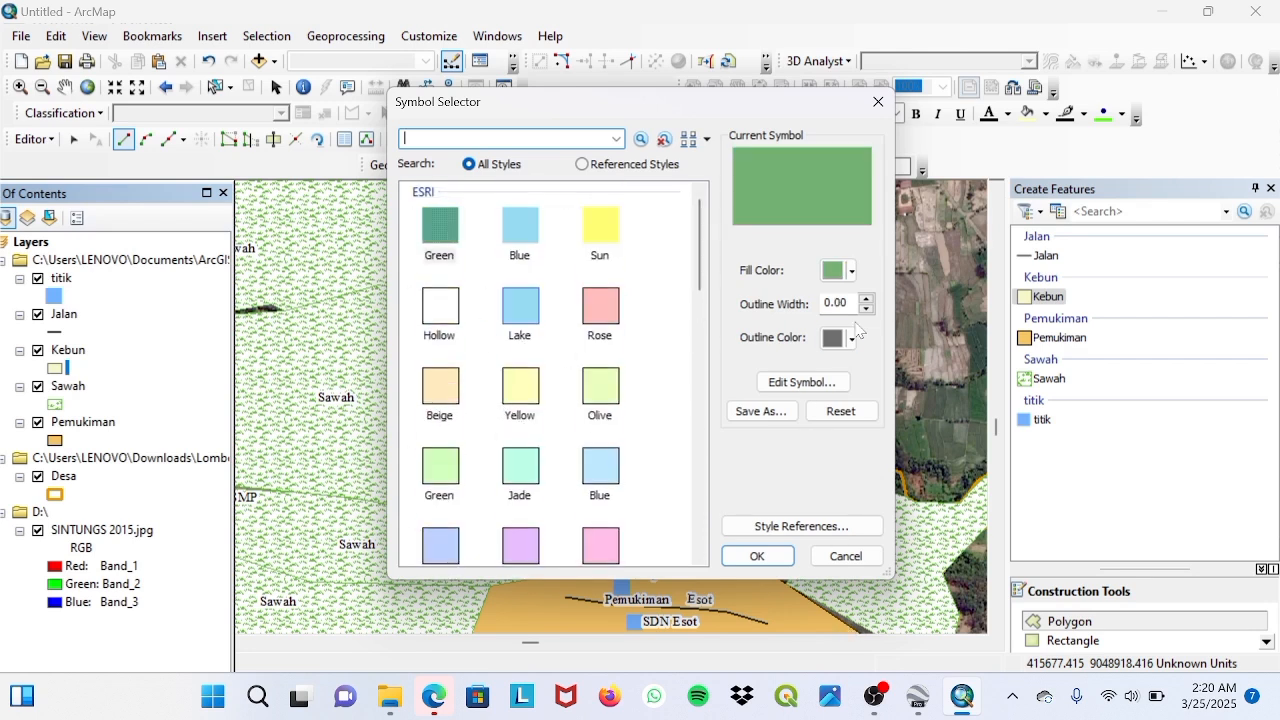
left_click(763, 560)
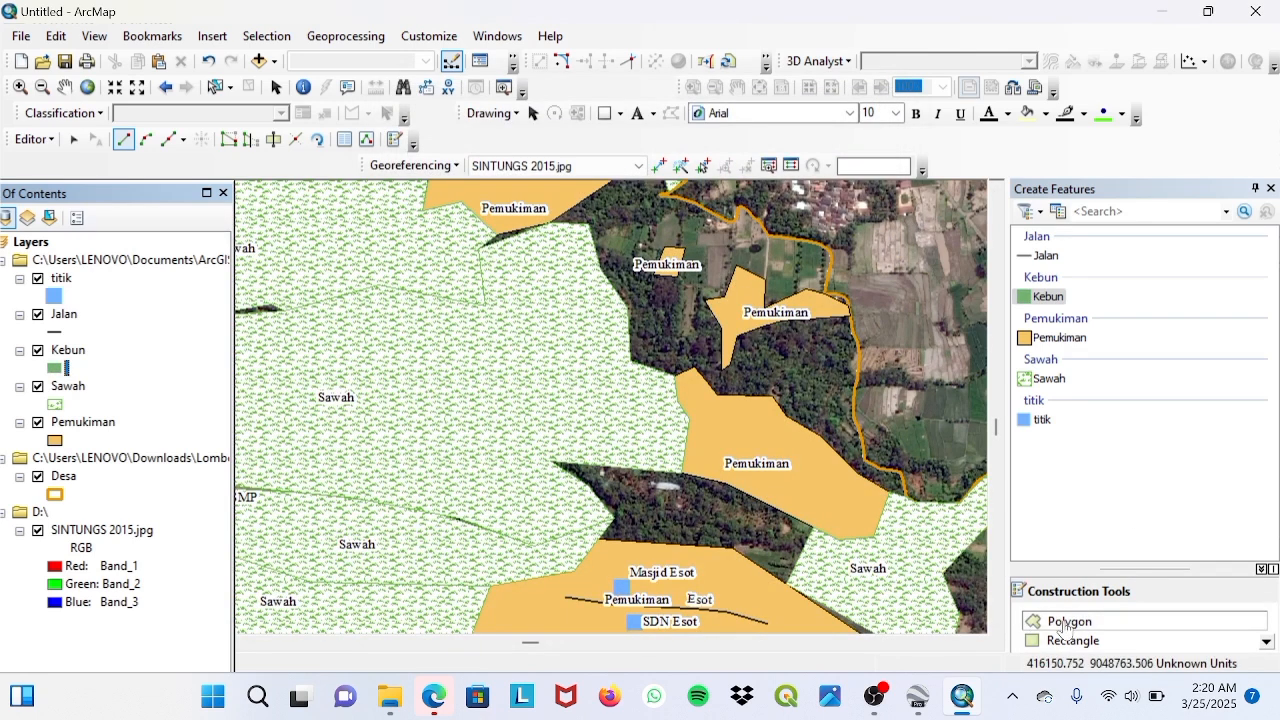
Step: Digitize a Kebun polygon over the wooded strip between the two Pemukiman areas north of Masjid Esot
left_click(551, 461)
left_click(588, 485)
left_click(598, 538)
left_click(733, 547)
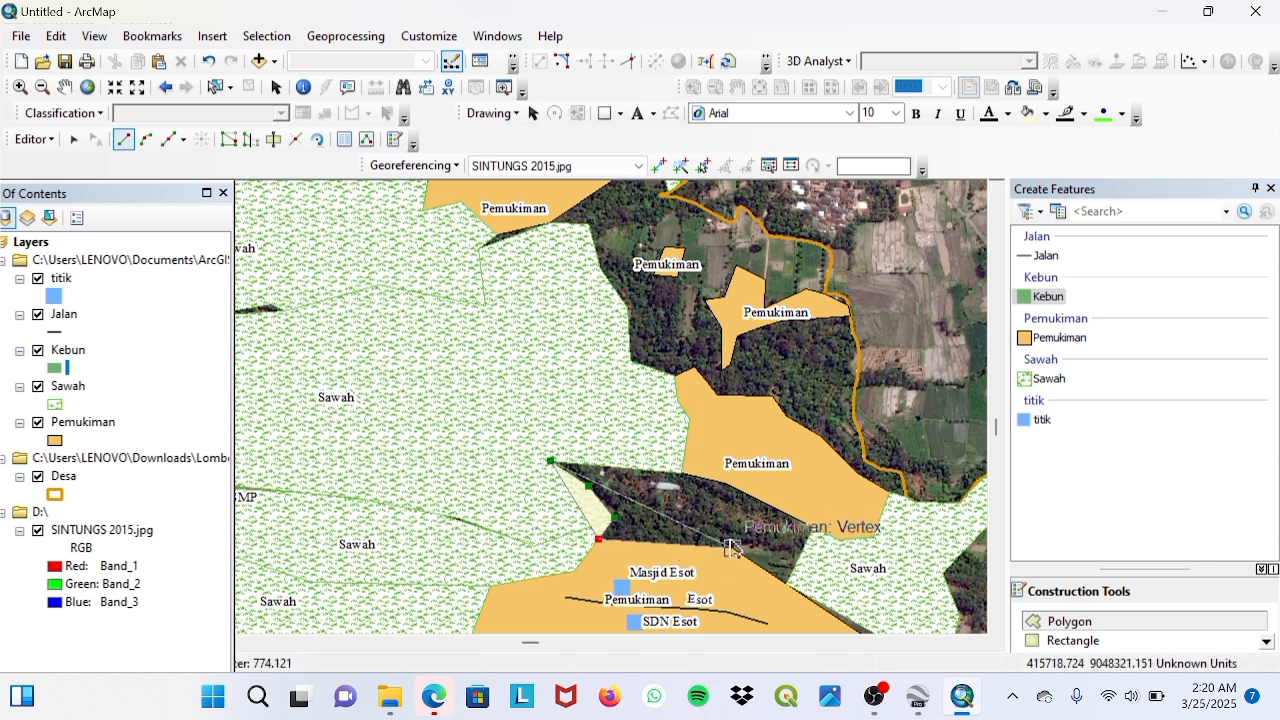
left_click(787, 582)
left_click(813, 527)
left_click(724, 483)
left_click(681, 472)
right_click(682, 474)
left_click(748, 415)
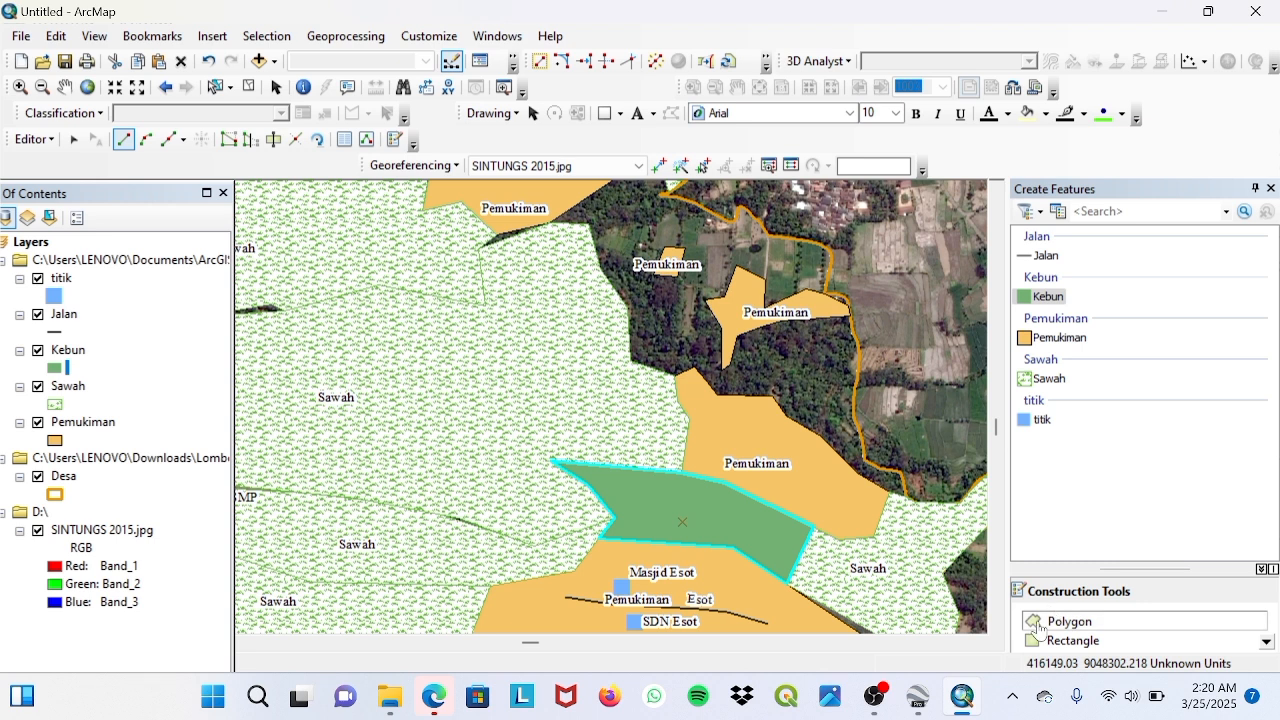
right_click(576, 388)
left_click(610, 343)
left_click(64, 87)
left_click_drag(297, 218, 242, 302)
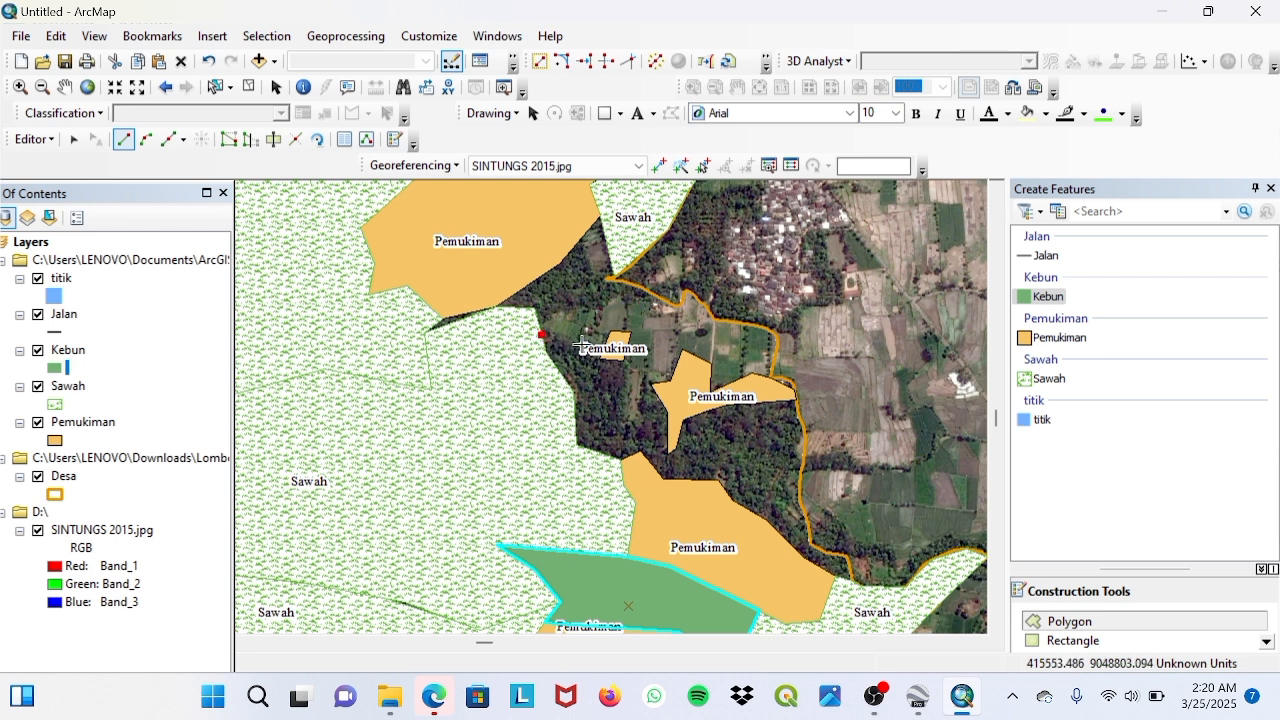
left_click(624, 359)
left_click(651, 384)
left_click(670, 380)
left_click(668, 412)
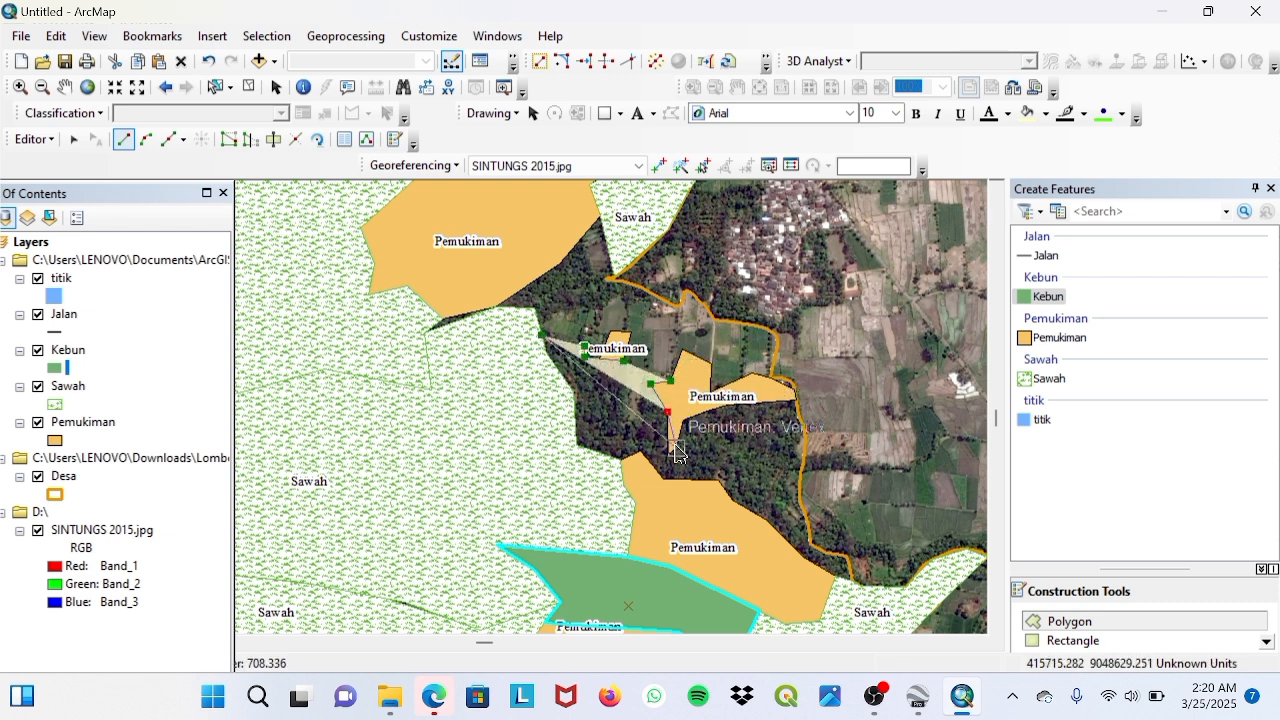
left_click(678, 446)
right_click(670, 453)
left_click(718, 368)
Step: Digitize a Kebun polygon over the woods bounded by the small Pemukiman areas, the Desa boundary and the larger Pemukiman north of Esot
left_click(599, 358)
left_click(609, 347)
left_click(624, 360)
left_click(651, 384)
left_click(668, 412)
left_click(669, 453)
left_click(677, 447)
left_click(683, 420)
left_click(727, 405)
left_click(796, 399)
left_click(804, 450)
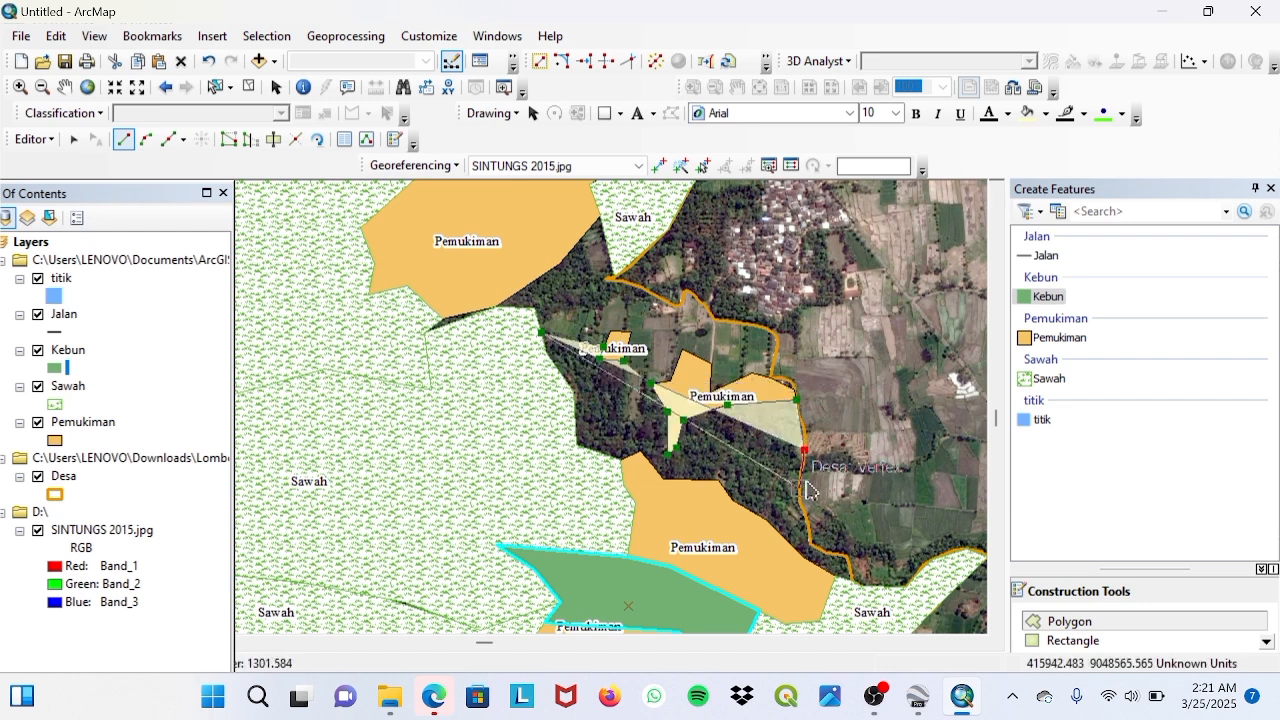
left_click(801, 487)
left_click(806, 511)
left_click(810, 543)
left_click(840, 553)
left_click(835, 575)
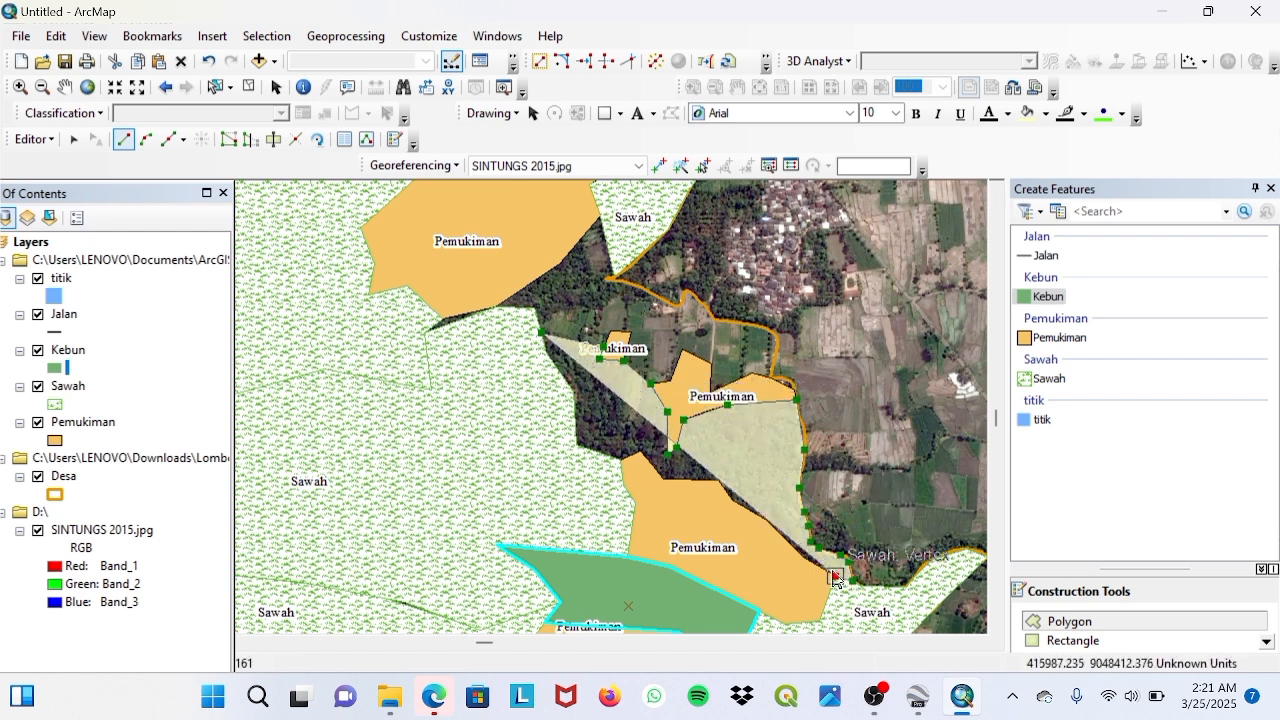
left_click(771, 525)
left_click(733, 500)
left_click(719, 481)
left_click(663, 480)
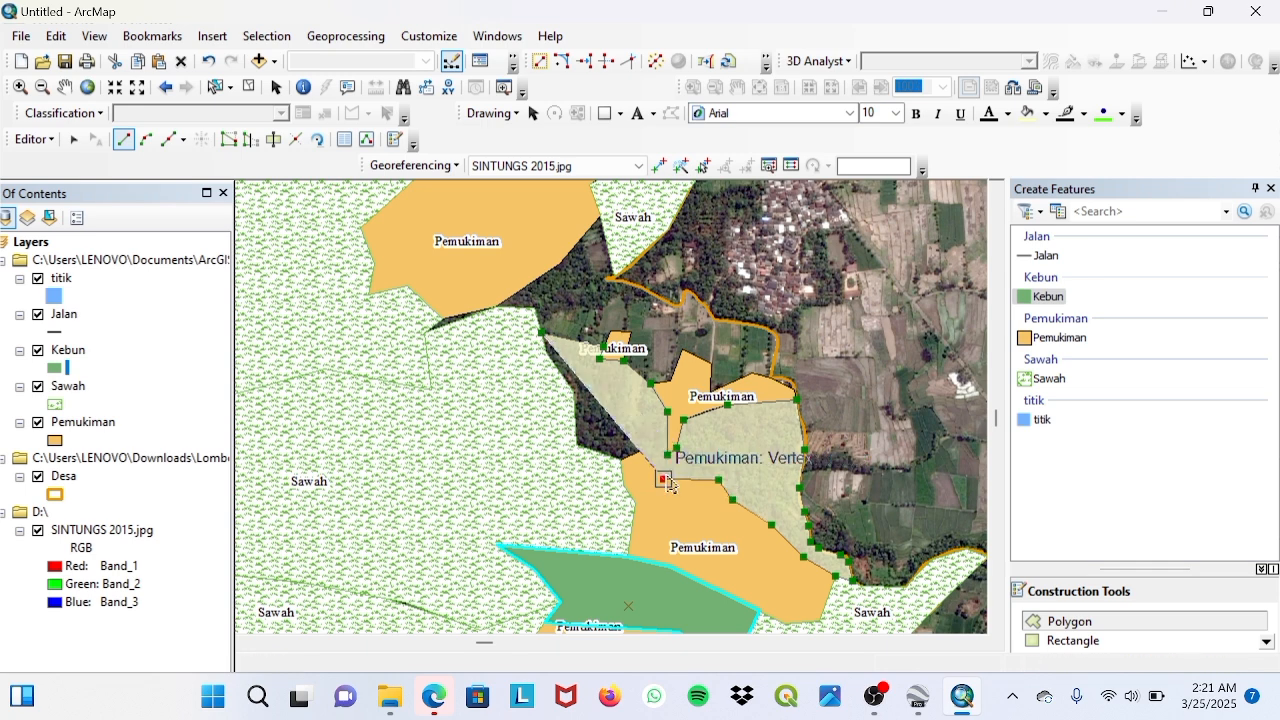
left_click(546, 353)
right_click(548, 353)
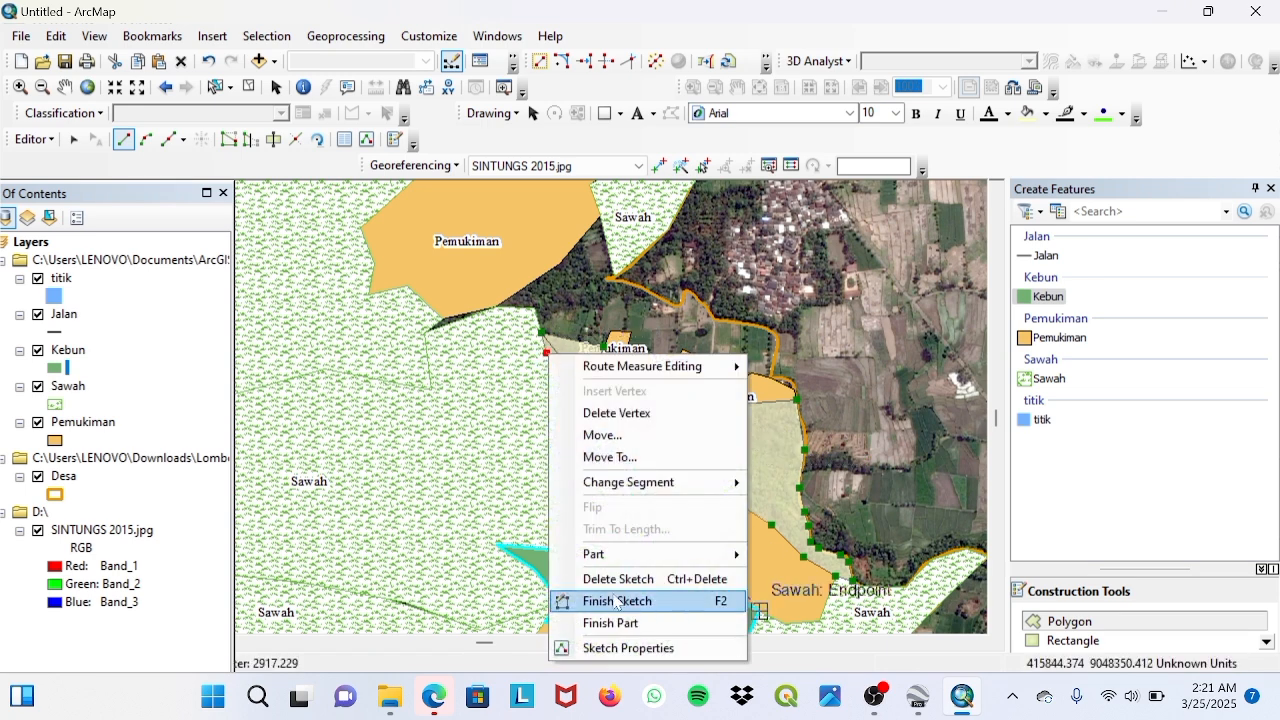
left_click(616, 601)
Step: Outline the next Kebun polygon along the southeastern edge of the northern Pemukiman area, out to the Desa boundary
left_click(496, 306)
left_click(559, 264)
left_click(600, 216)
left_click(616, 279)
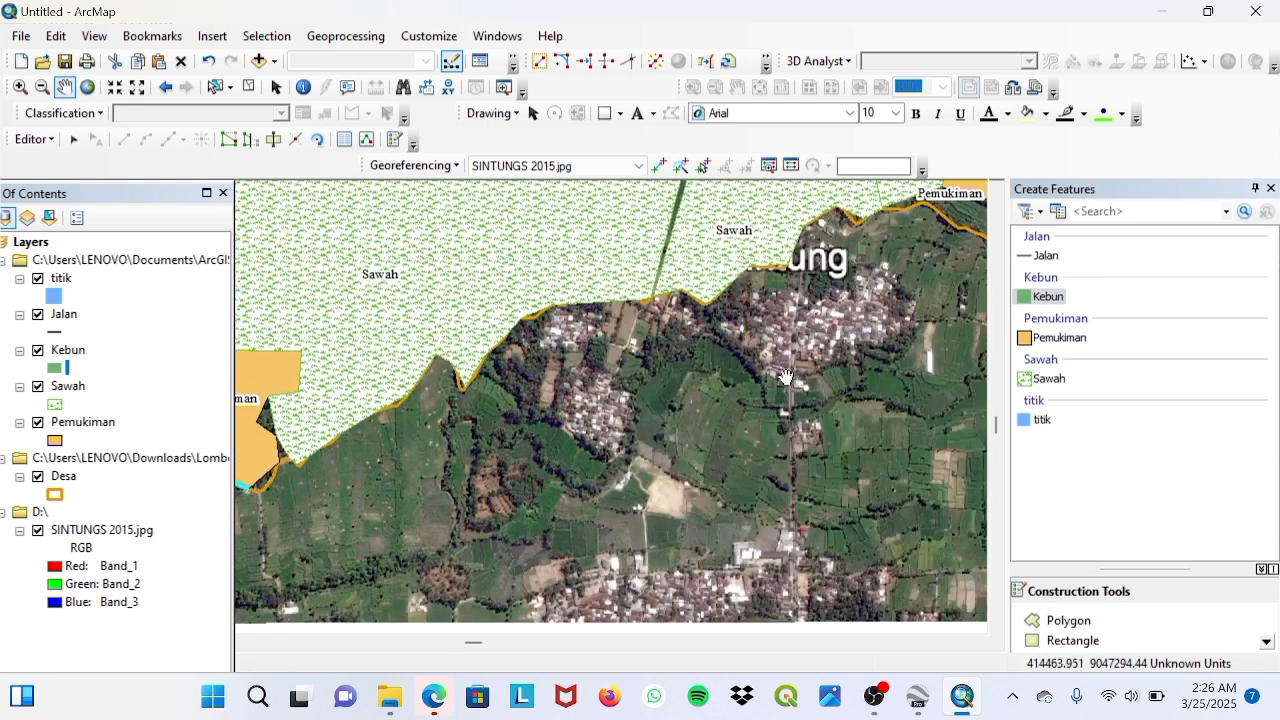
Step: Examine the digitized areas along the village's southern edge and over the full extent of the SINTUNGS 2015.jpg layer
left_click_drag(880, 250, 350, 587)
left_click_drag(700, 300, 486, 463)
left_click_drag(694, 371, 755, 422)
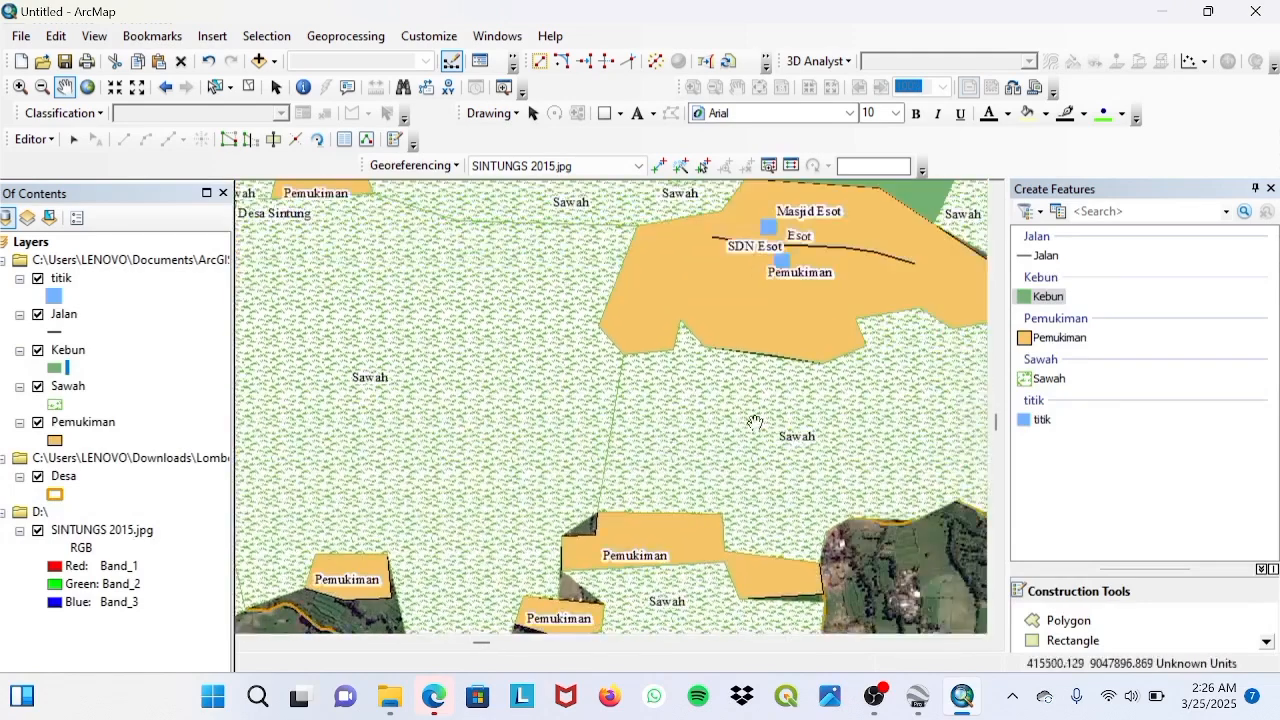
right_click(86, 530)
left_click(150, 323)
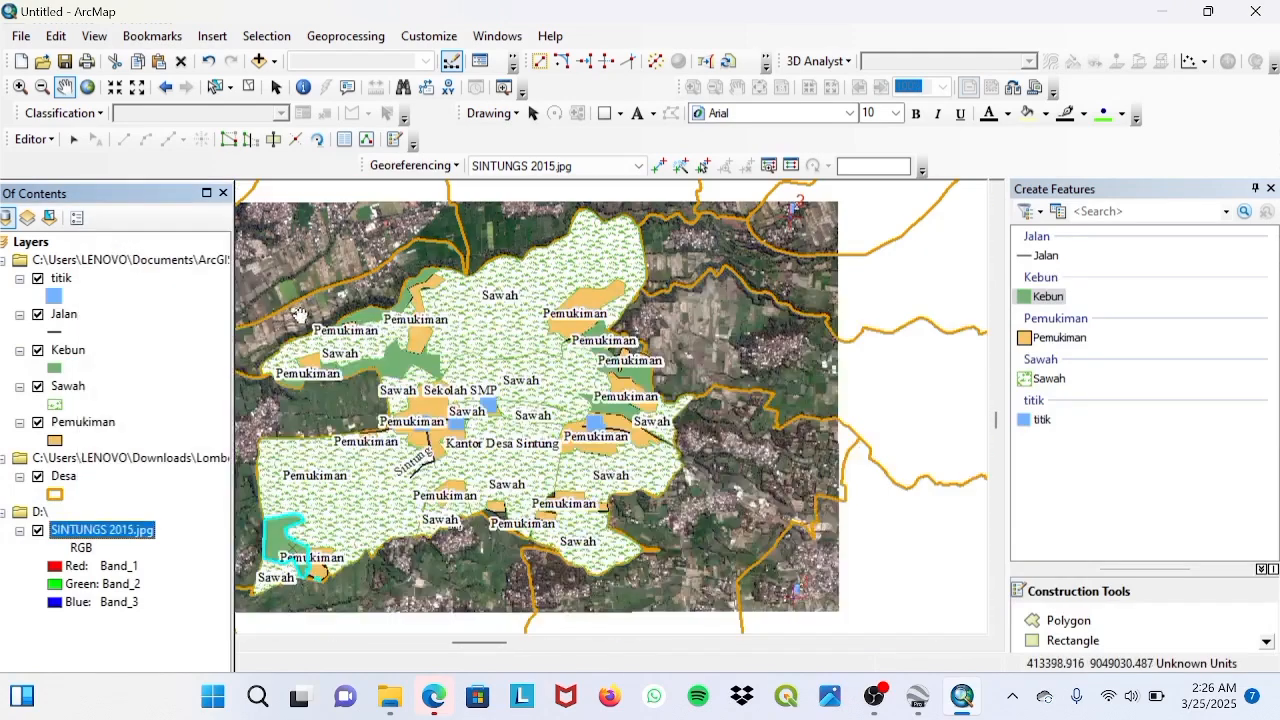
Step: Open the Kebunn attribute table and enter "Kebun" as Nama_Wilay for the polygon records
right_click(71, 350)
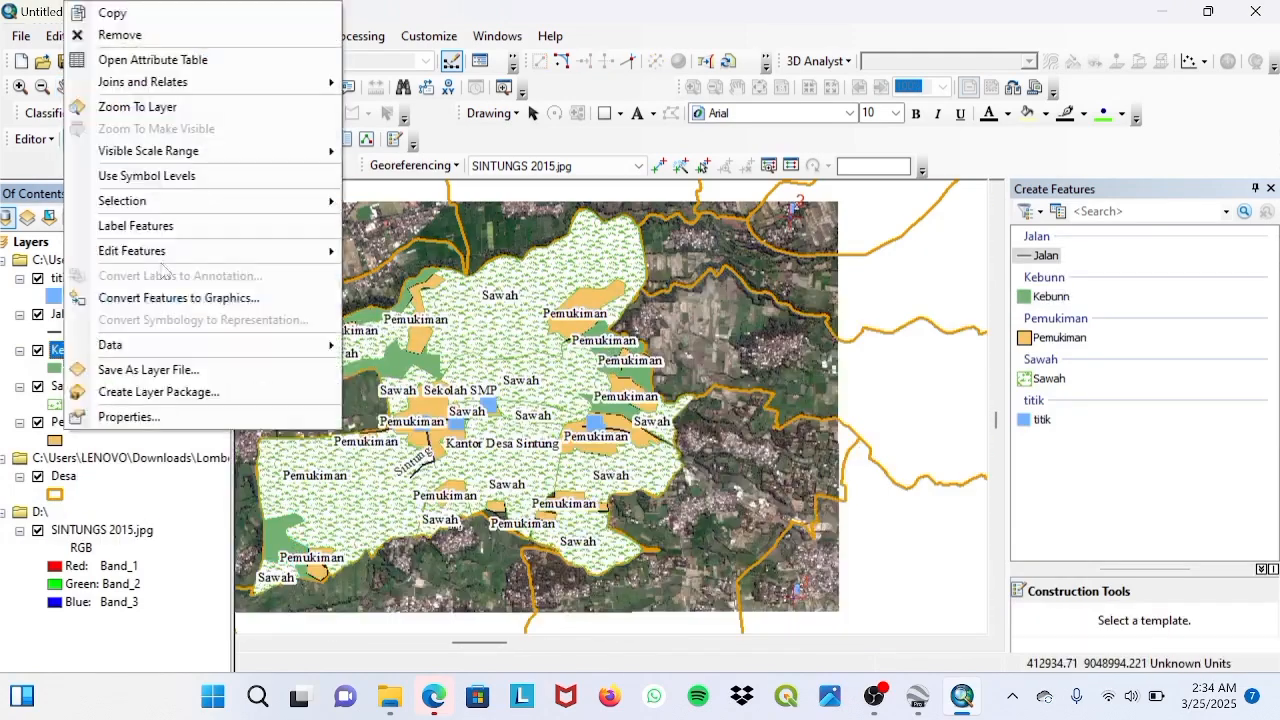
key("Escape")
left_click(206, 100)
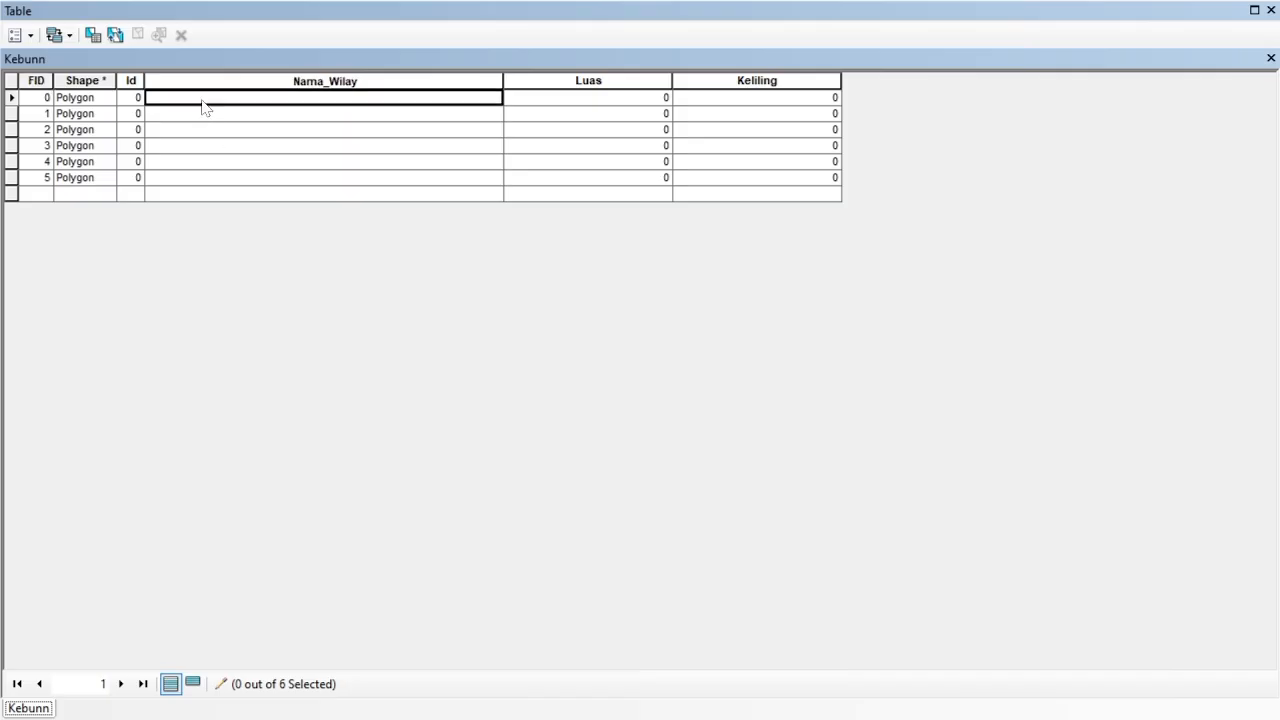
type("Kebun")
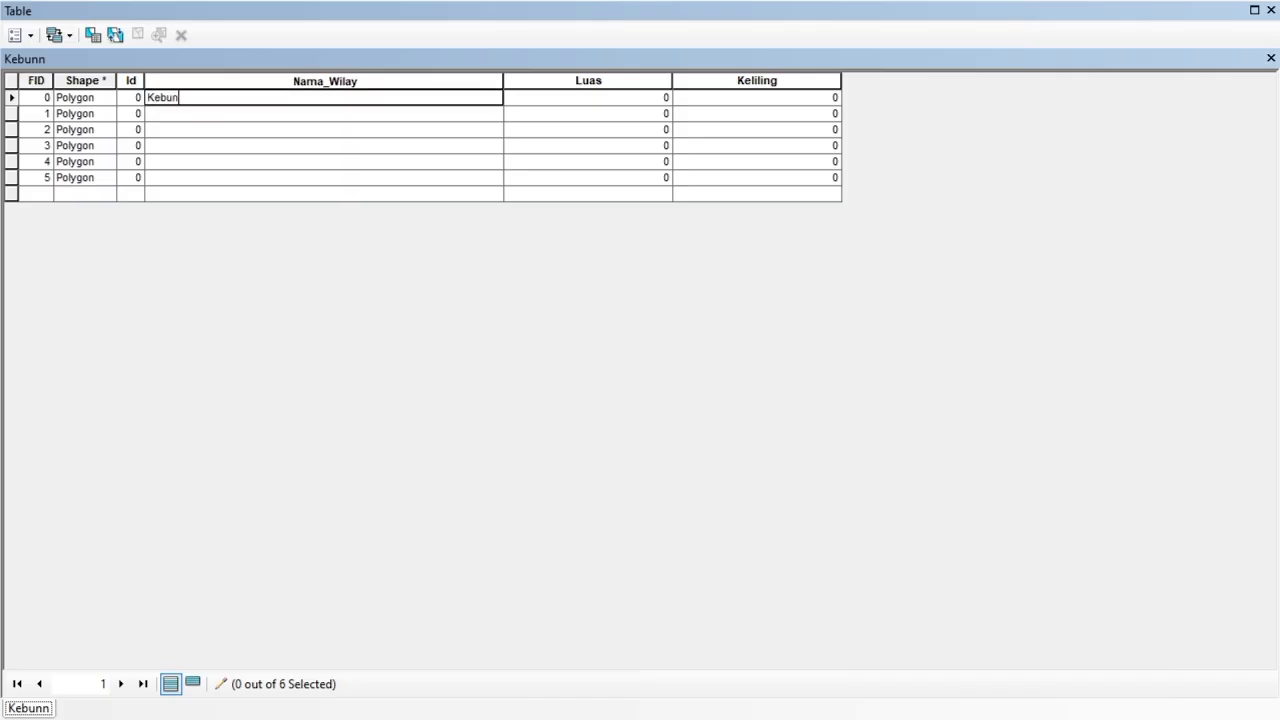
key("Return")
key("ctrl+v")
key("Return")
key("ctrl+v")
key("Return")
key("ctrl+v")
key("Return")
key("ctrl+v")
key("Return")
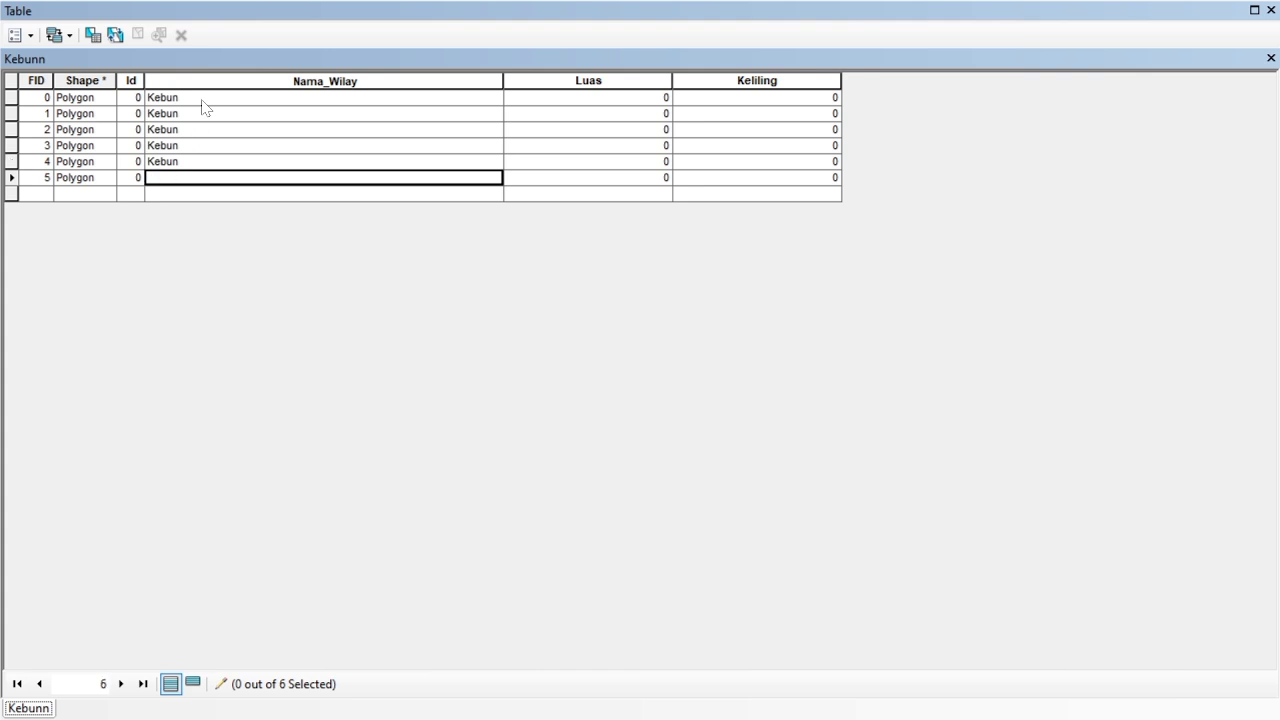
Step: Calculate the area of every Kebunn polygon into the Luas field
right_click(588, 80)
left_click(760, 245)
left_click(790, 395)
left_click(568, 438)
left_click(720, 460)
Step: Calculate the perimeter of every Kebunn polygon into the Keliling field
right_click(770, 86)
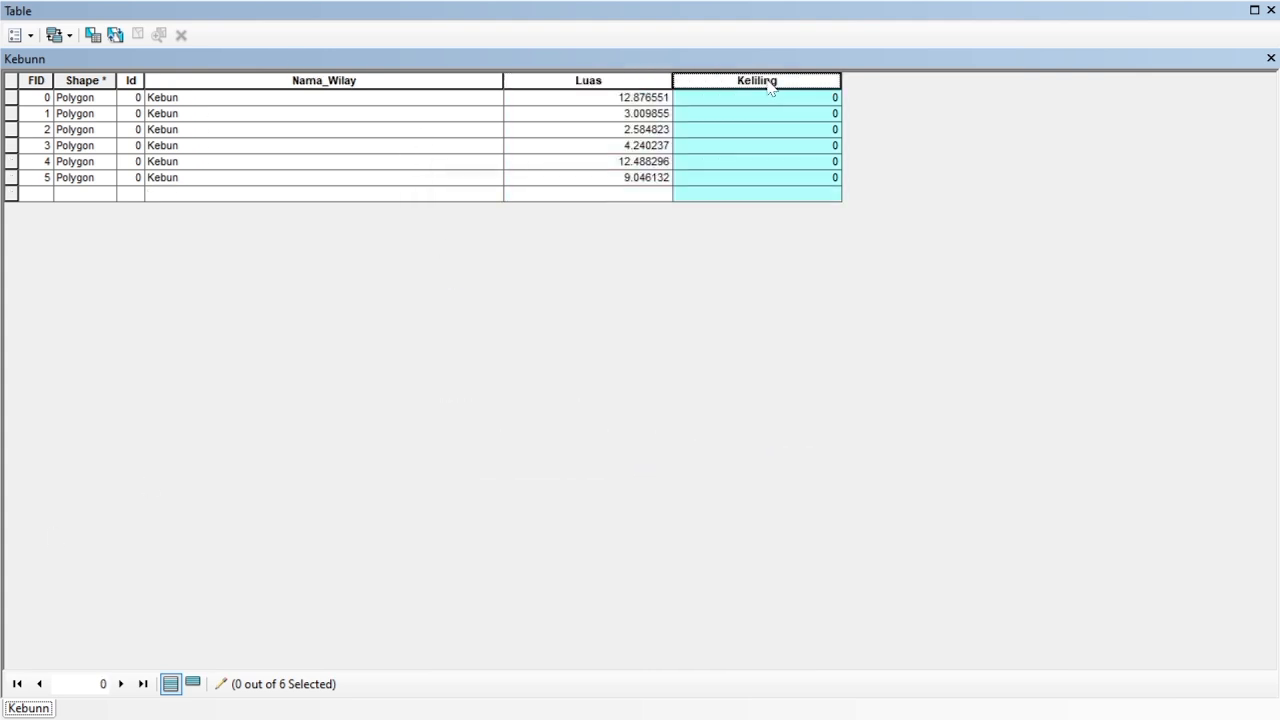
left_click(932, 298)
left_click(833, 394)
left_click(830, 235)
left_click(590, 265)
left_click(724, 466)
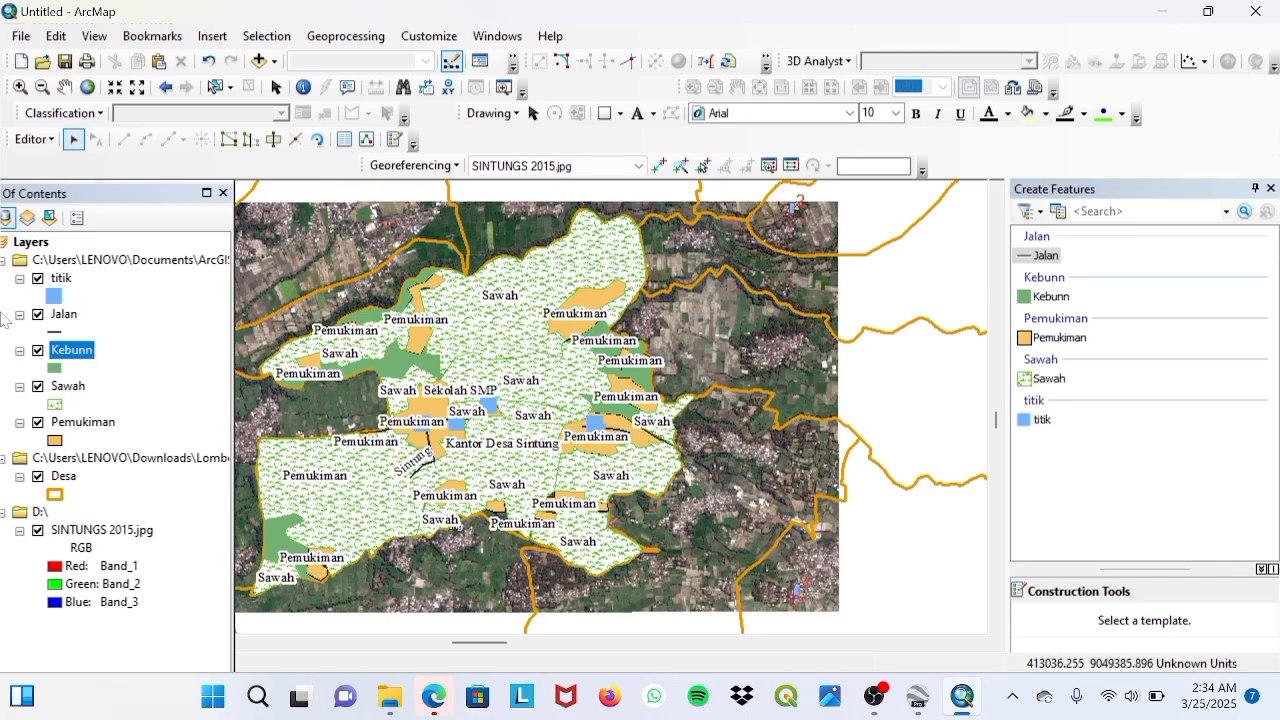
Step: Stop the editing session on the Kebunn layer and save the edits
left_click(50, 140)
left_click(68, 184)
left_click(569, 408)
Step: Turn on labels for the Kebunn layer, using Nama_Wilay as the label field
right_click(77, 351)
left_click(138, 417)
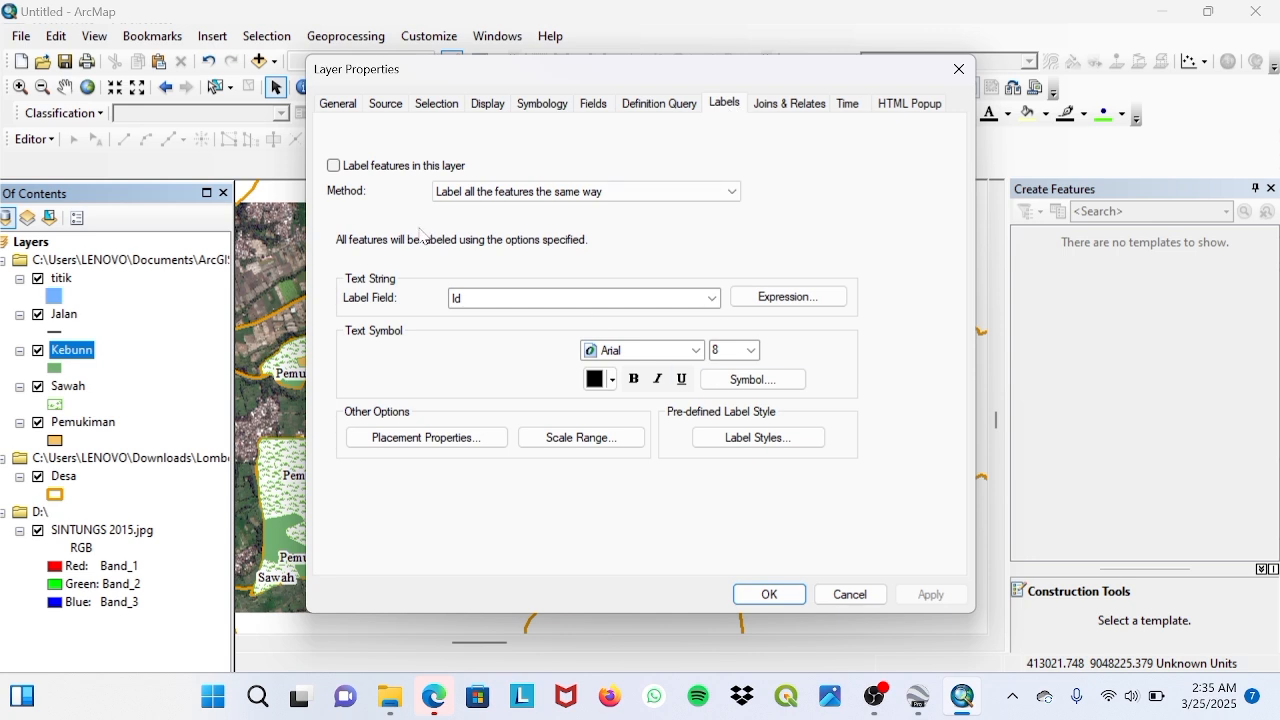
left_click(712, 298)
left_click(480, 337)
Step: Format the Kebunn labels in Times New Roman size 10 with a halo mask and apply them to the map
left_click(752, 379)
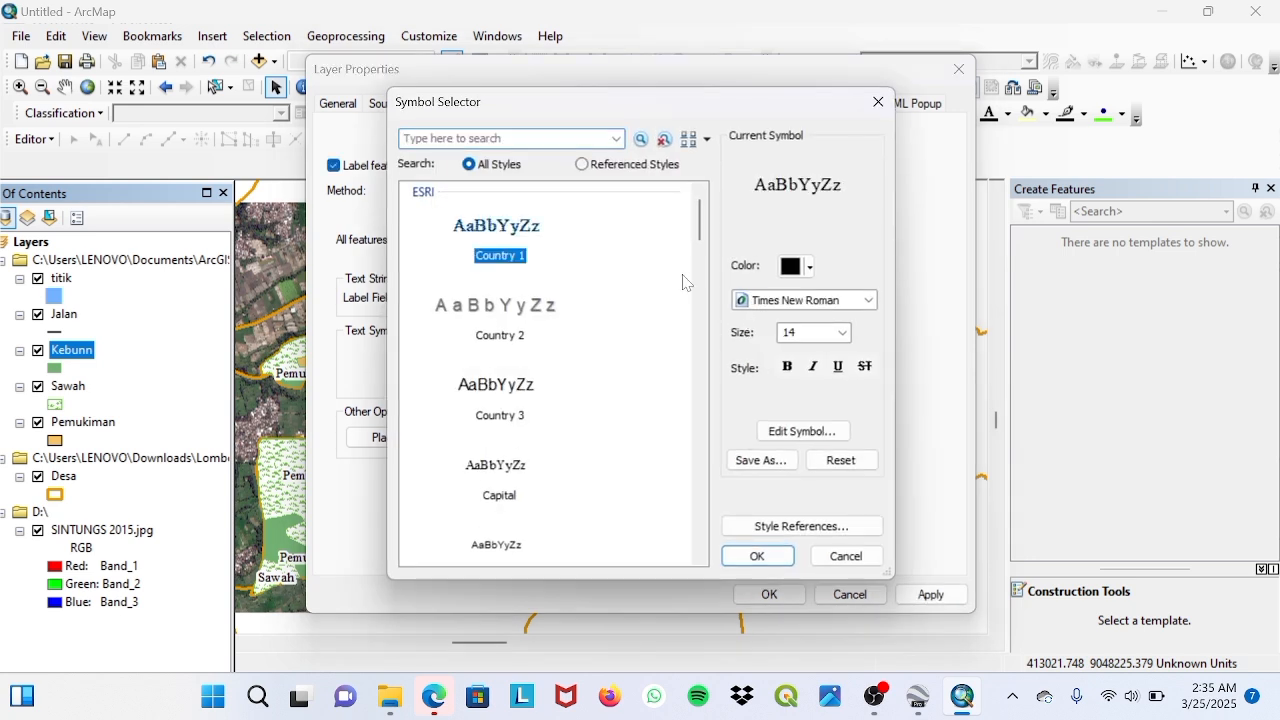
left_click(843, 333)
left_click(768, 430)
left_click(806, 194)
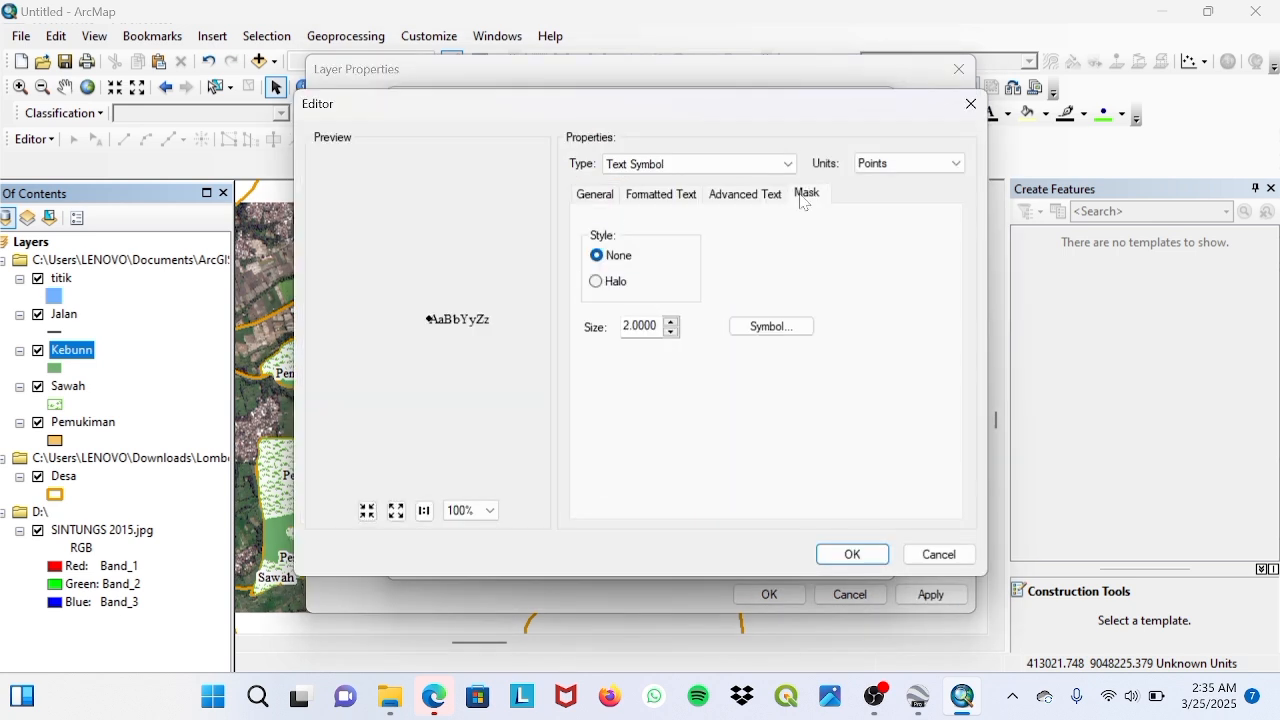
left_click(852, 554)
left_click(760, 556)
left_click(930, 594)
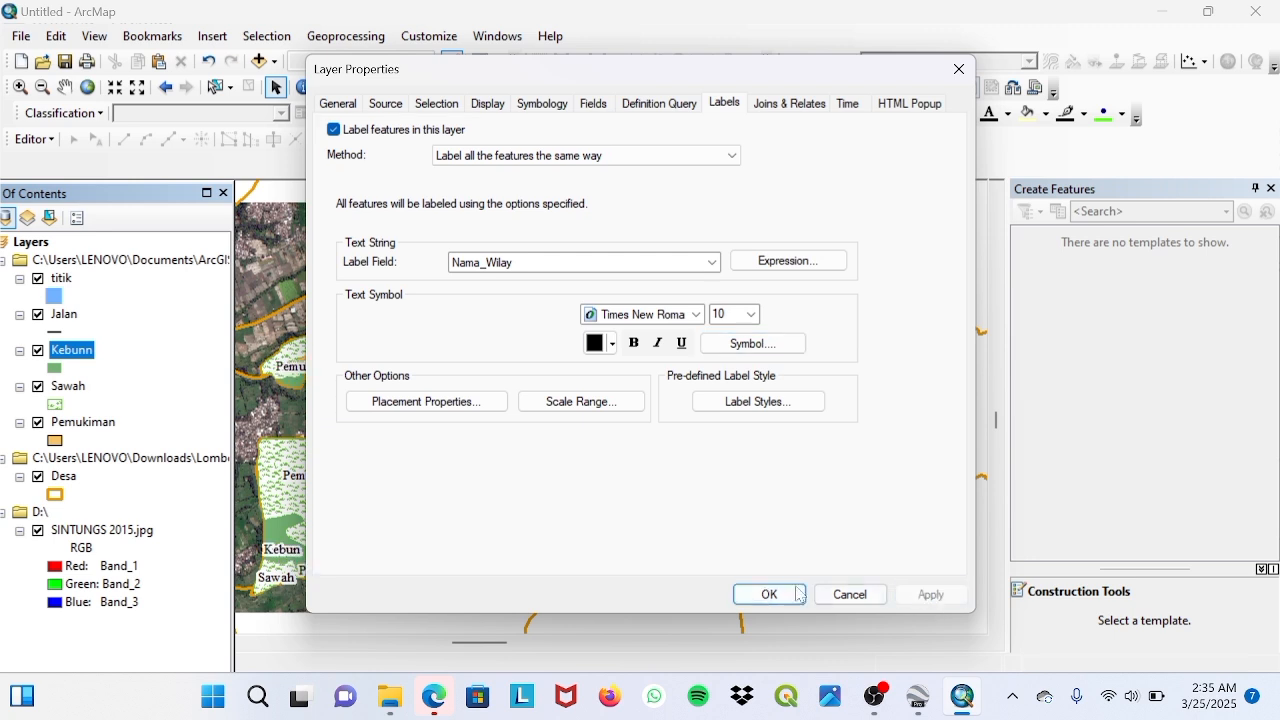
left_click(769, 594)
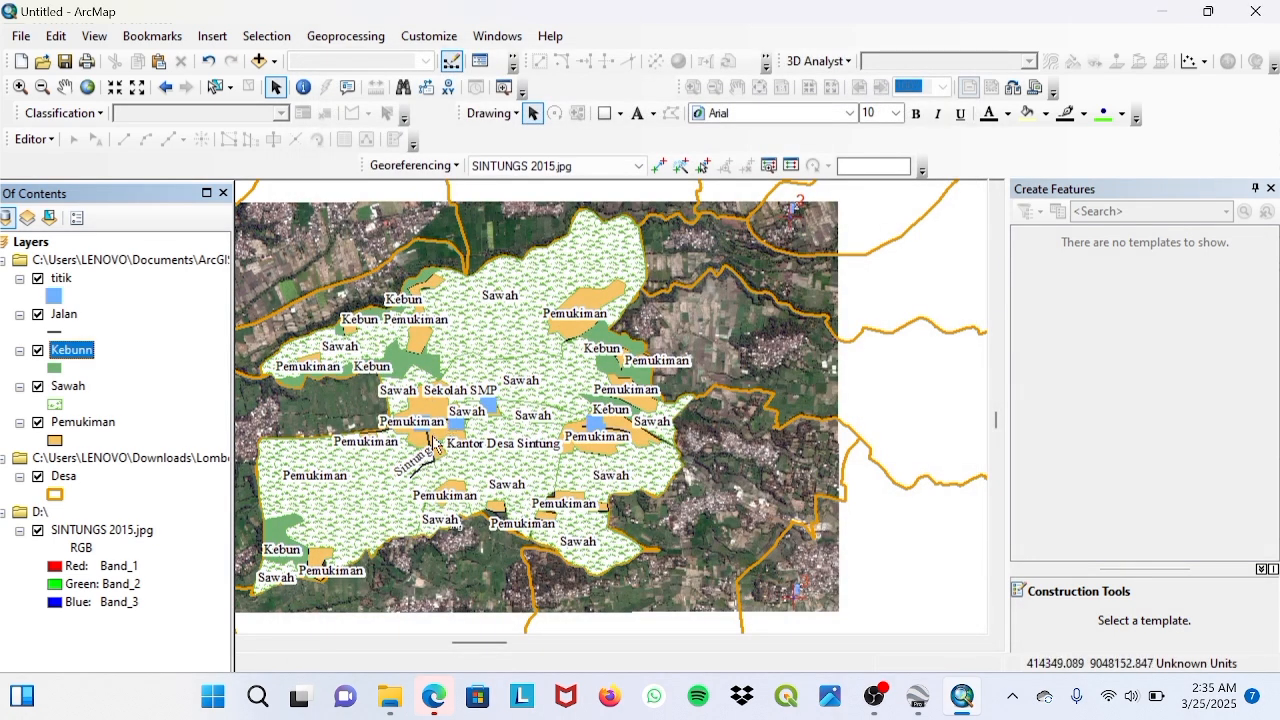
Step: Examine the labeled Kebun, Sawah and Pemukiman areas across the full SINTUNGS 2015.jpg image
right_click(60, 531)
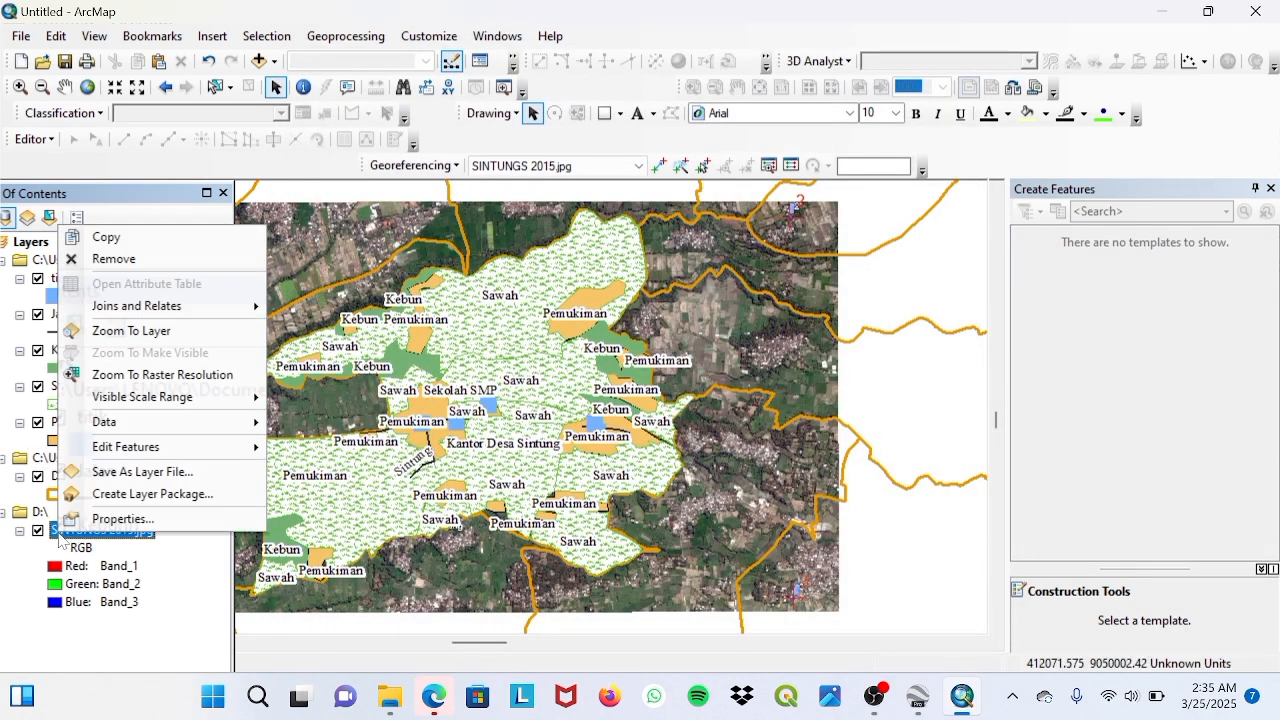
left_click(153, 336)
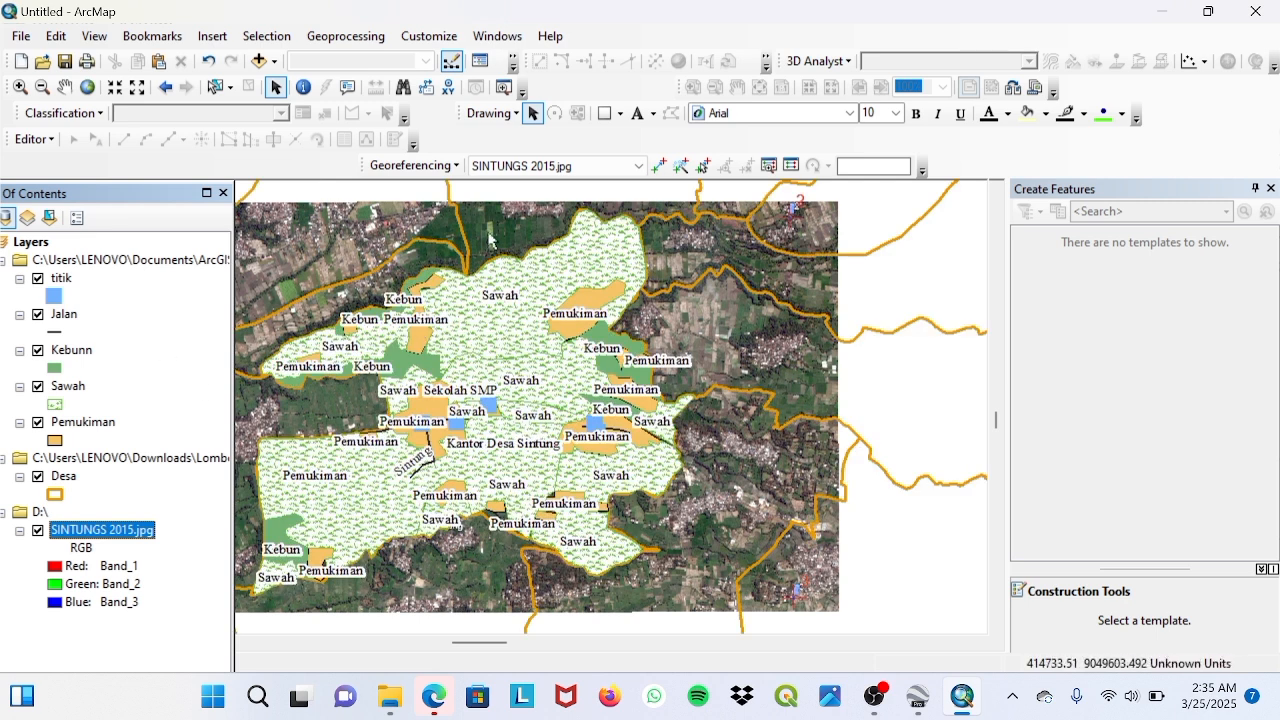
left_click(66, 89)
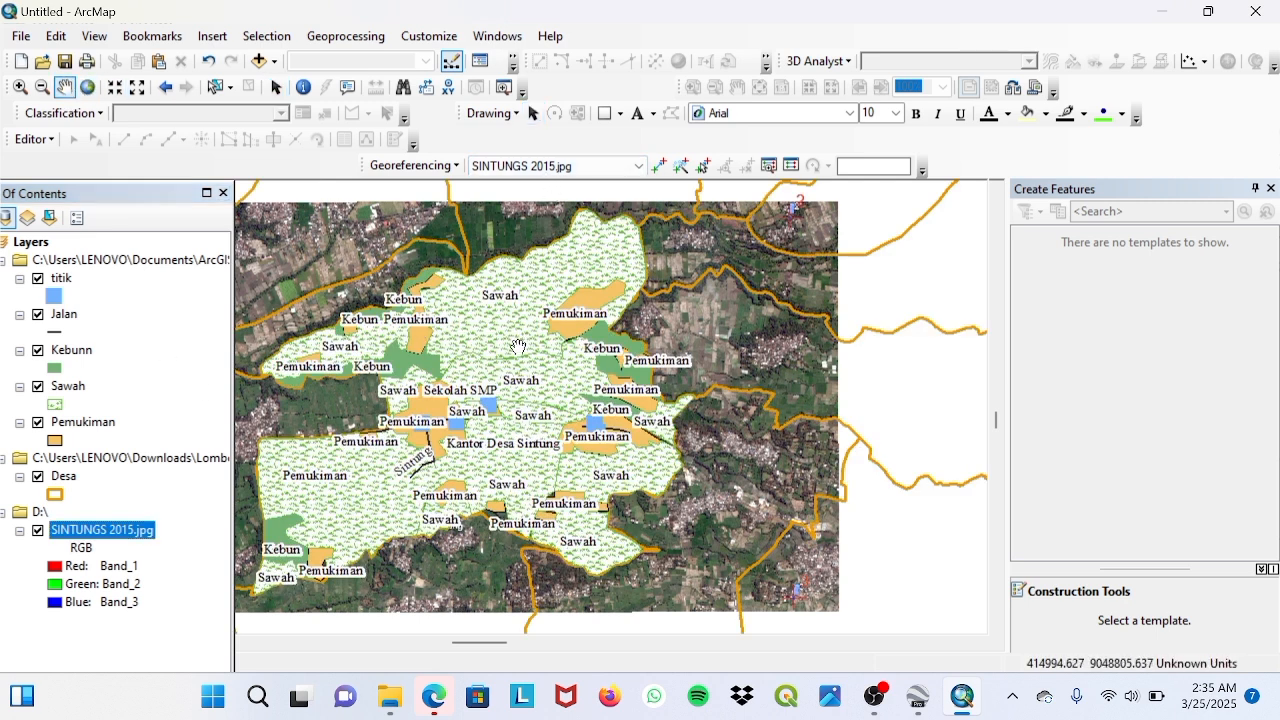
scroll(496, 358, "down", 3)
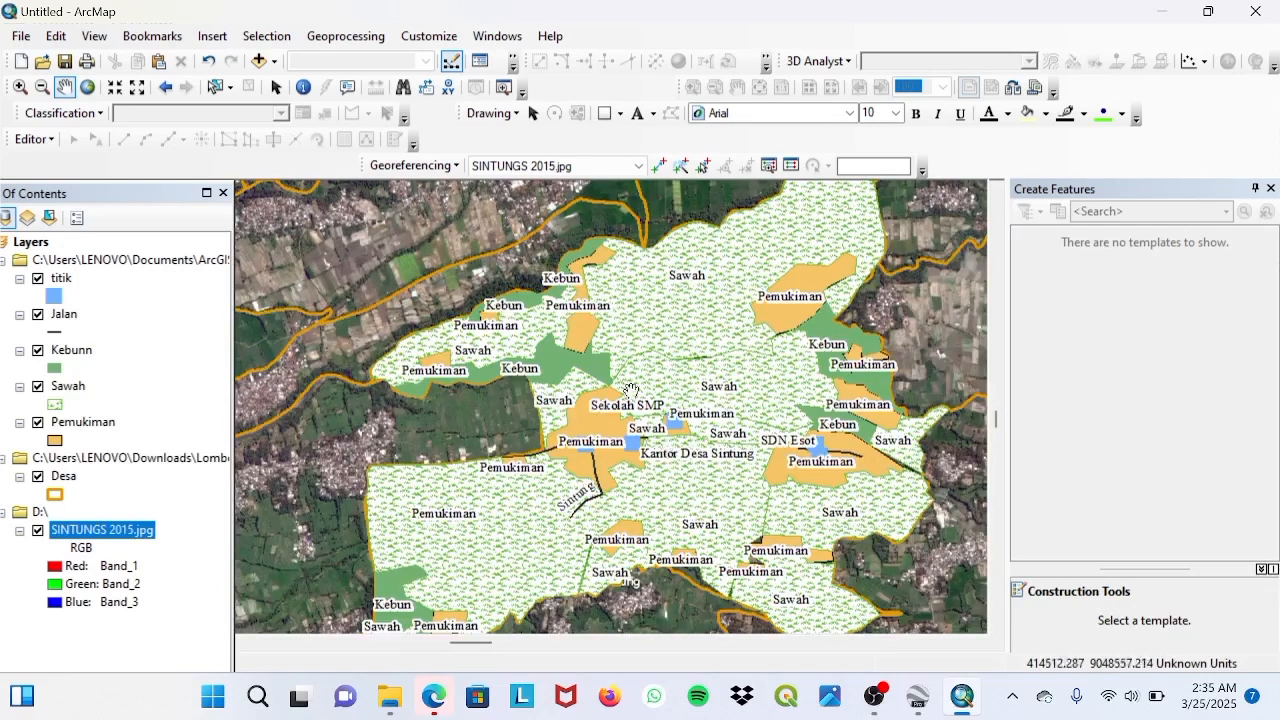
left_click_drag(688, 498, 670, 404)
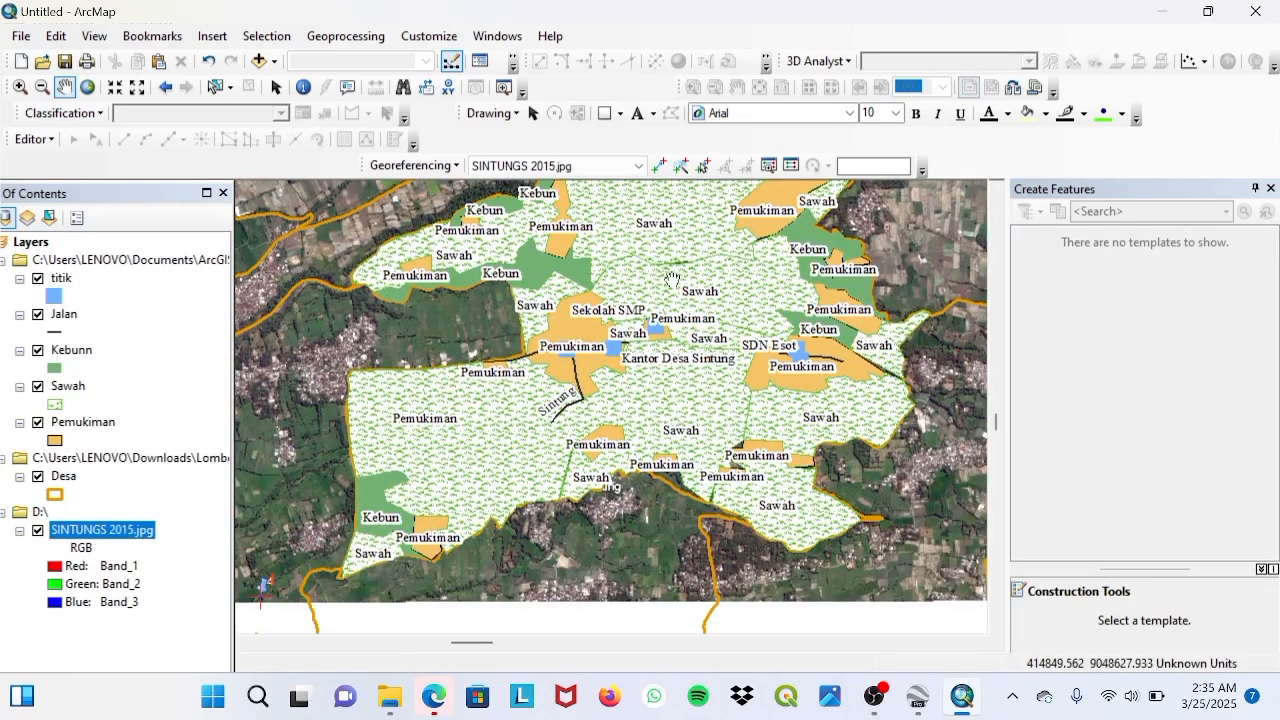
left_click_drag(673, 280, 651, 336)
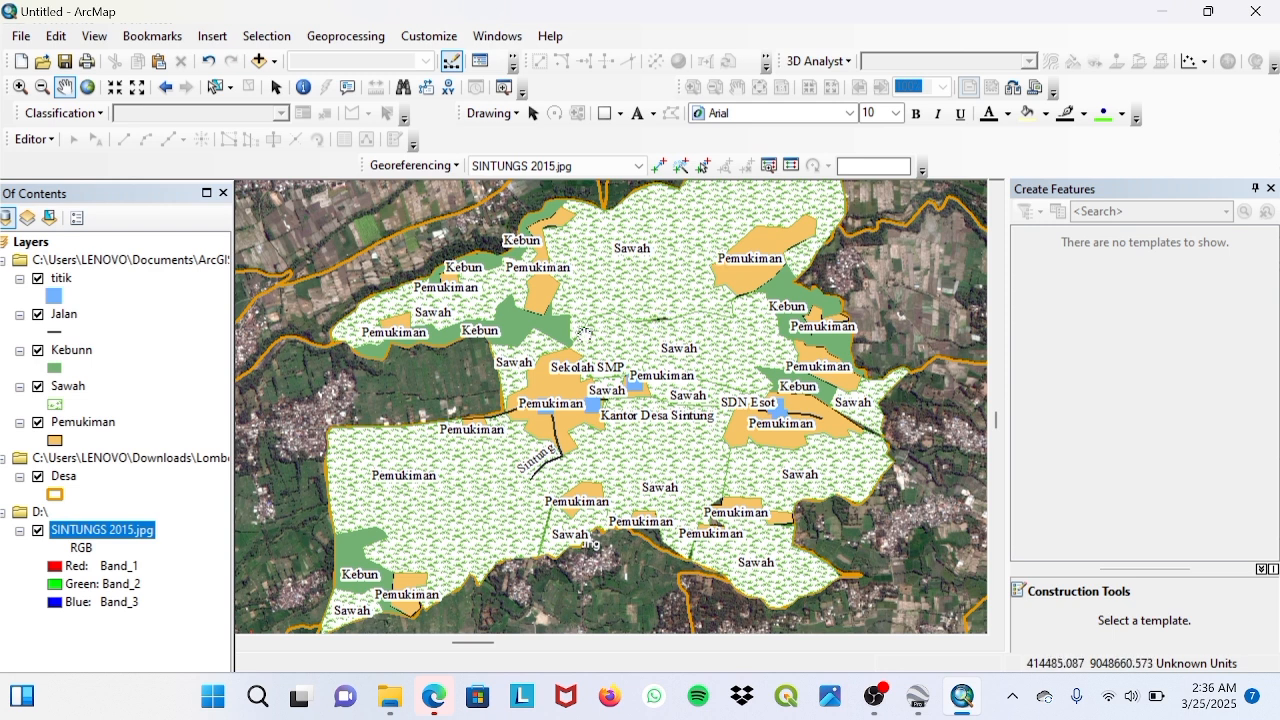
left_click_drag(645, 292, 634, 307)
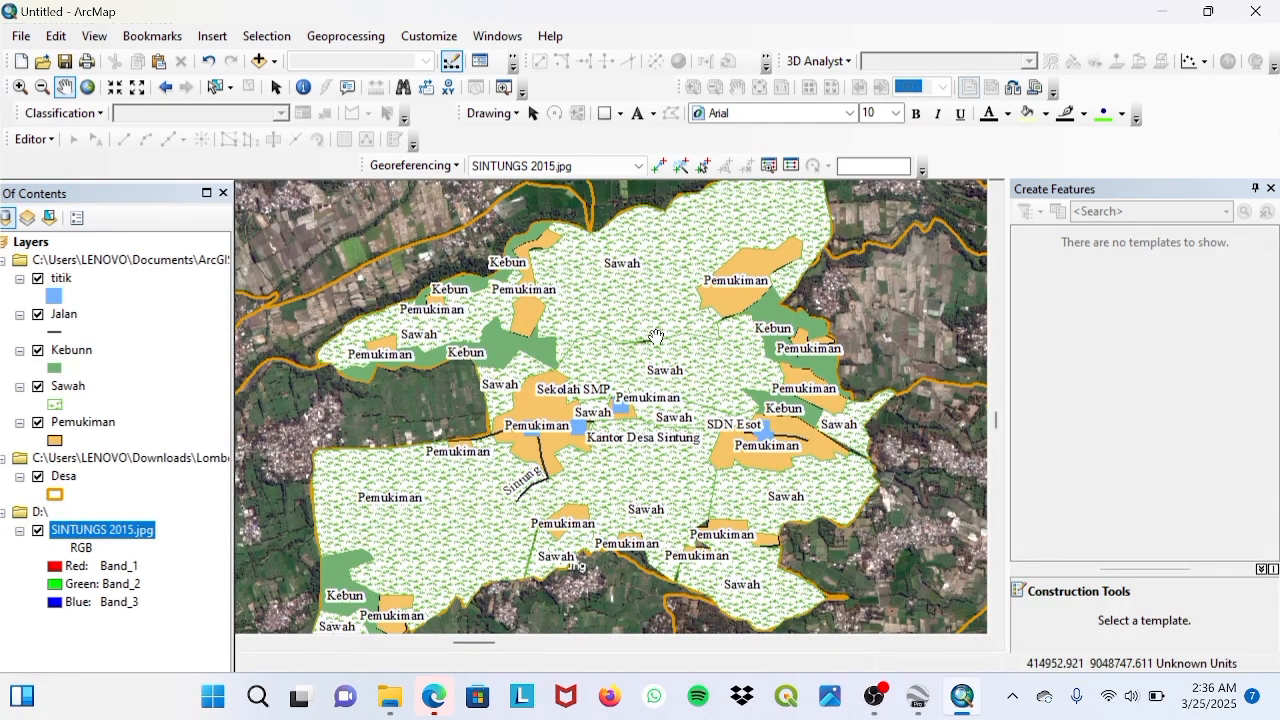
scroll(635, 300, "down", 3)
scroll(623, 313, "up", 2)
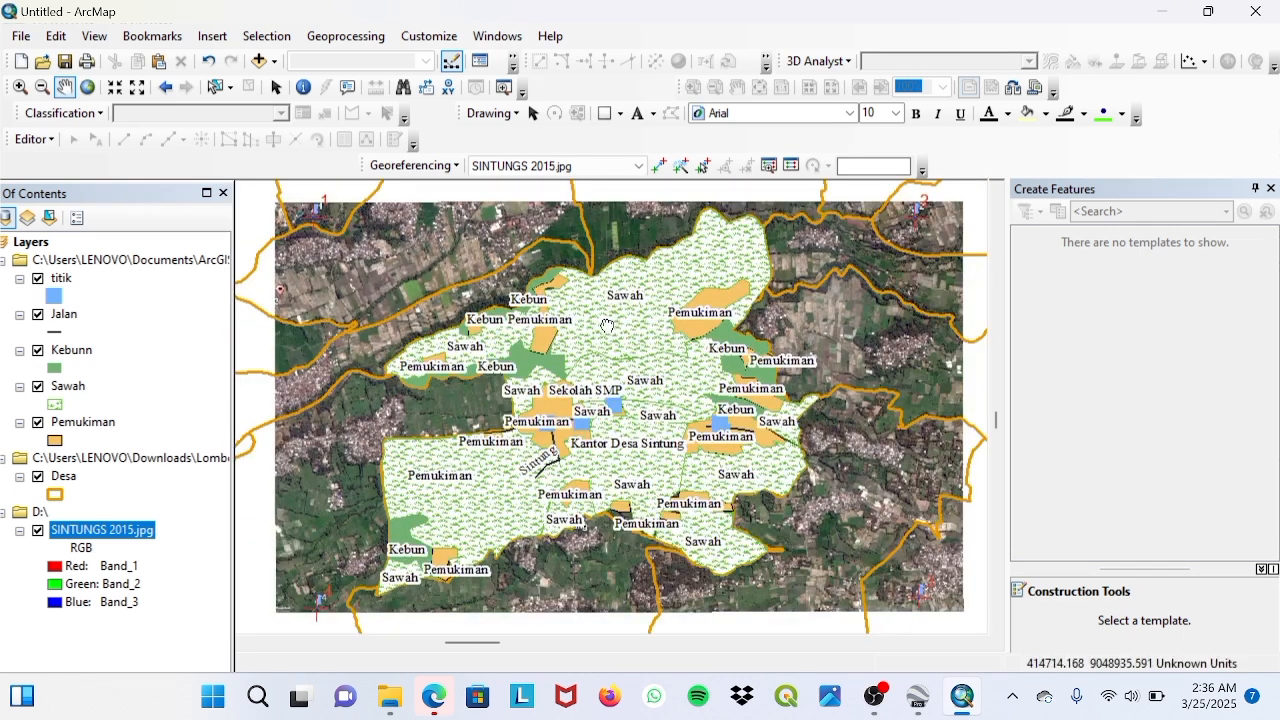
left_click_drag(682, 331, 646, 338)
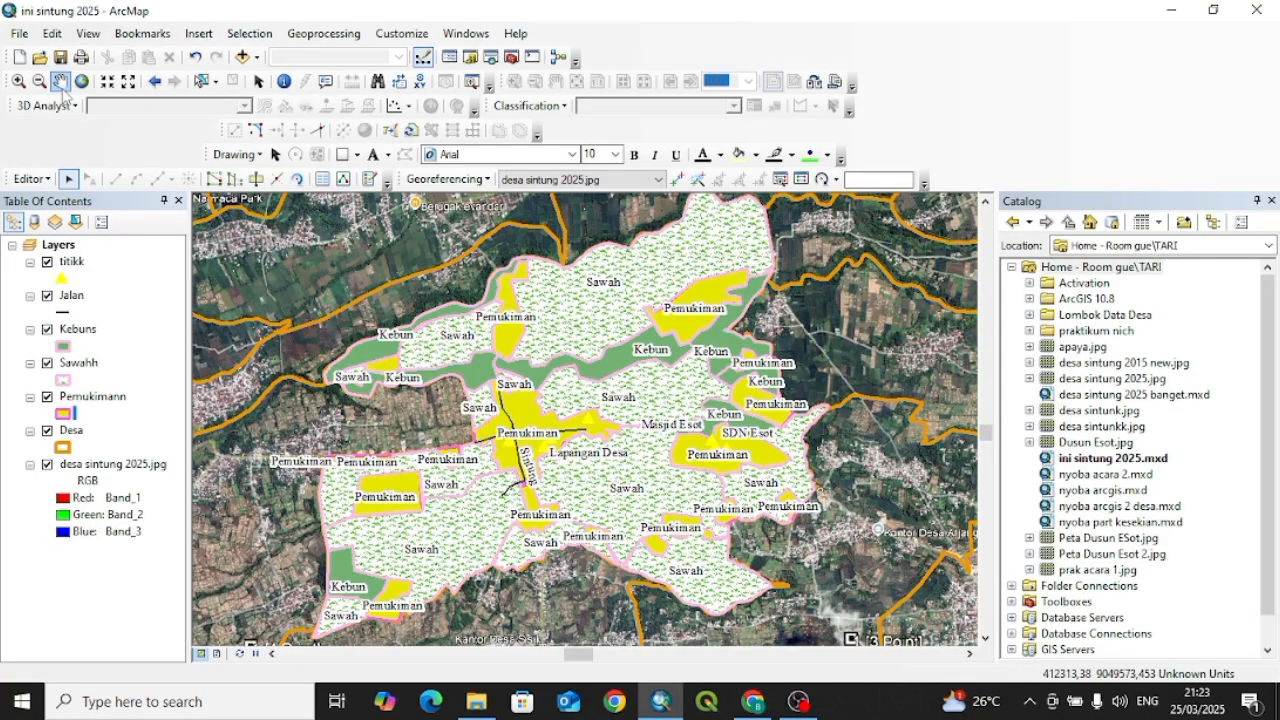
Step: View the ini sintung 2025 land-use map at the extent of the desa sintung 2025.jpg layer
mouse_move(447, 403)
left_mouse_down()
mouse_move(456, 430)
mouse_move(471, 402)
left_mouse_up()
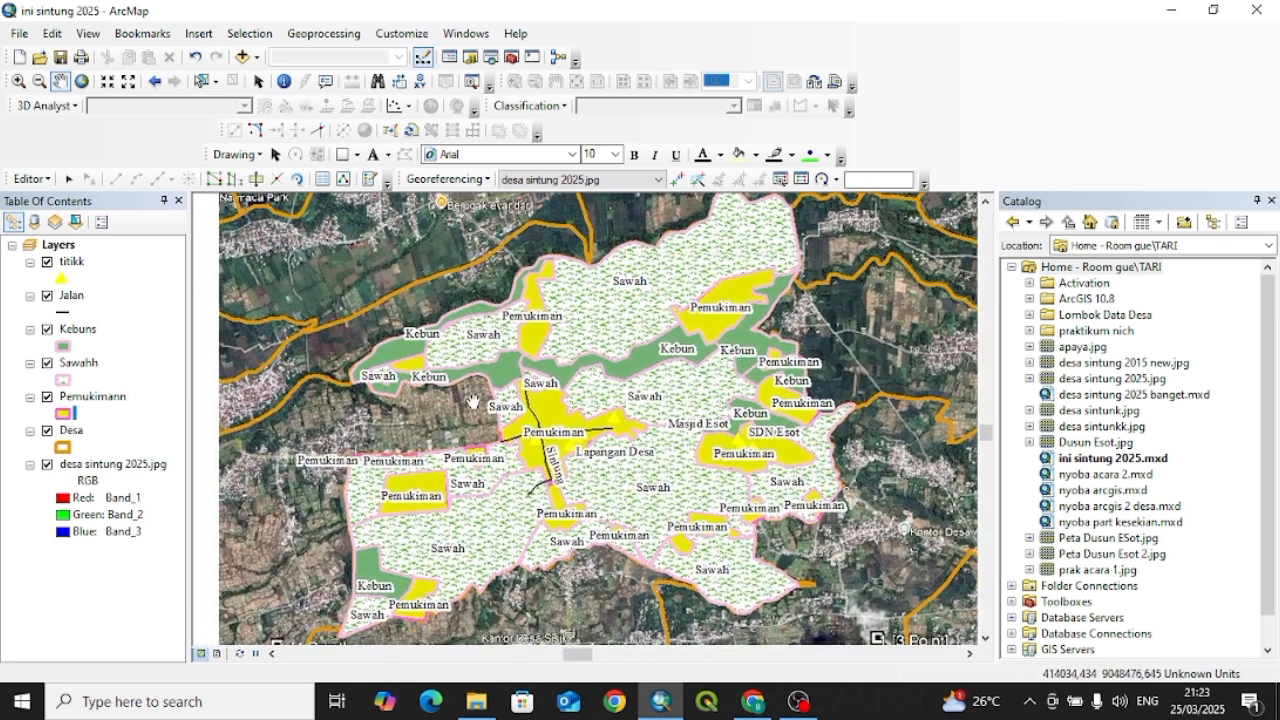
right_click(120, 472)
left_click(193, 277)
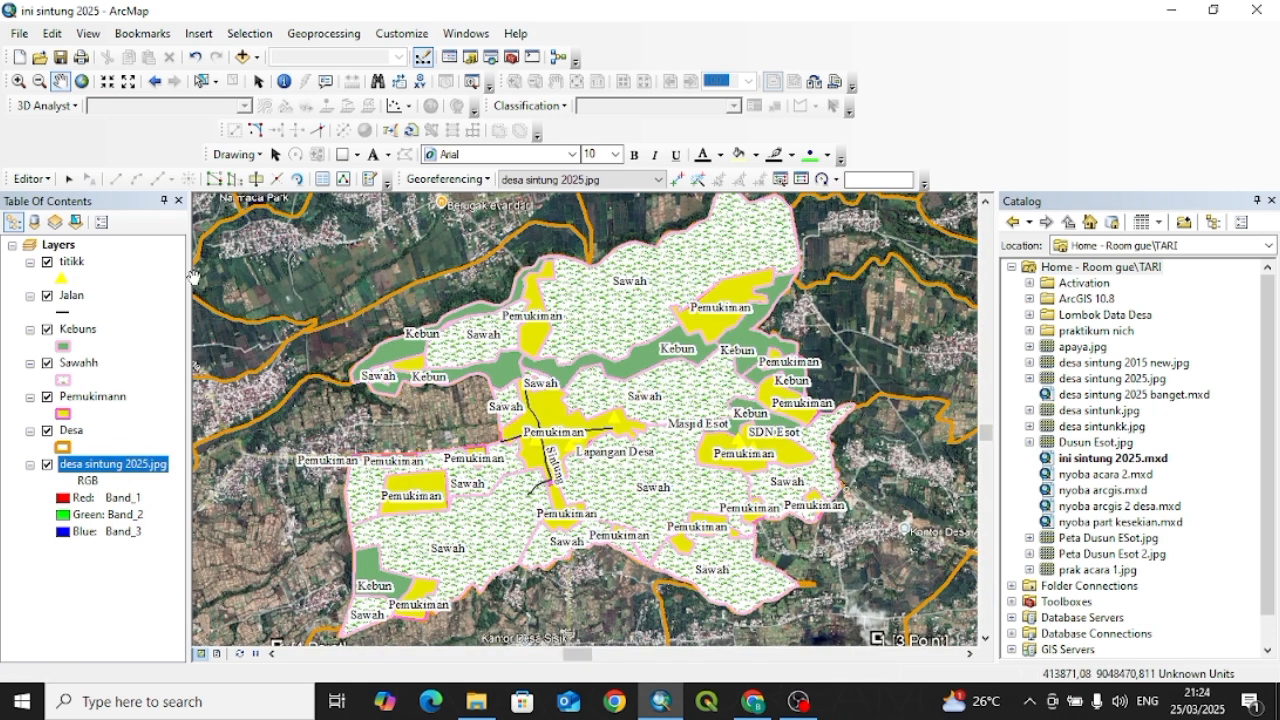